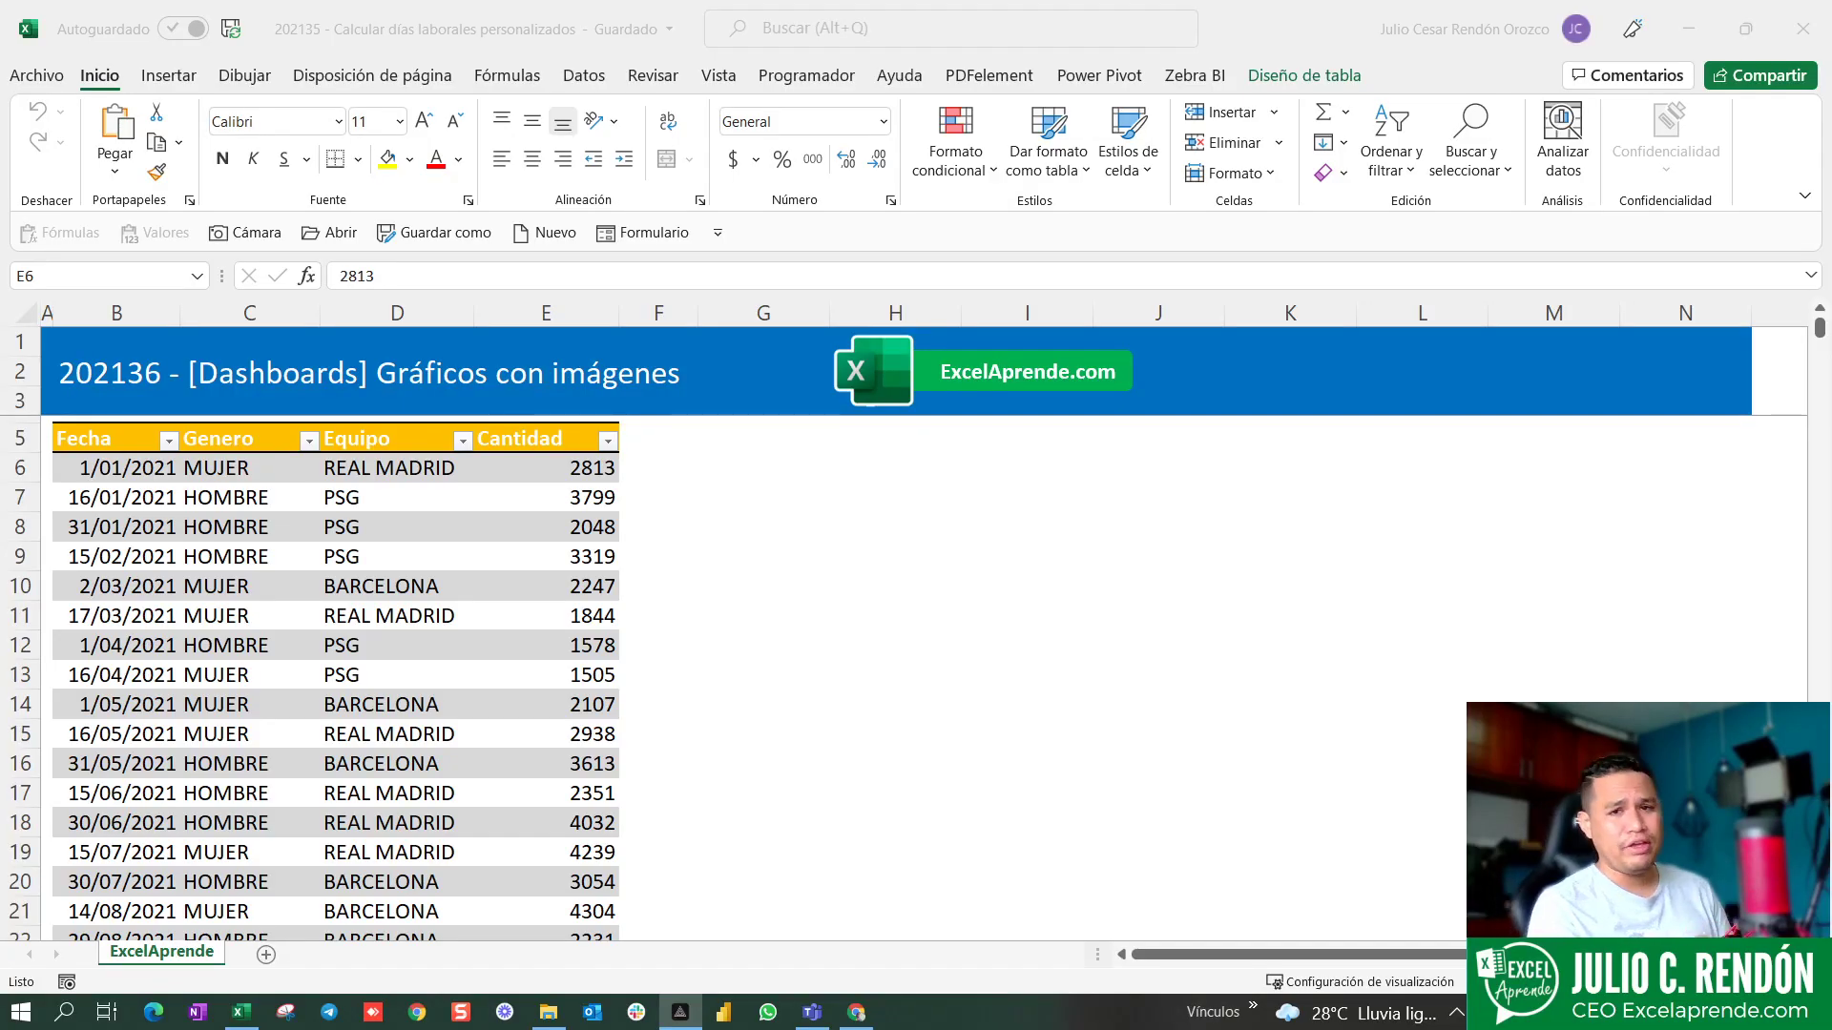
- Browse the Fecha column and open the Equipo and Cantidad filter lists without applying any filter
left_click(153, 496)
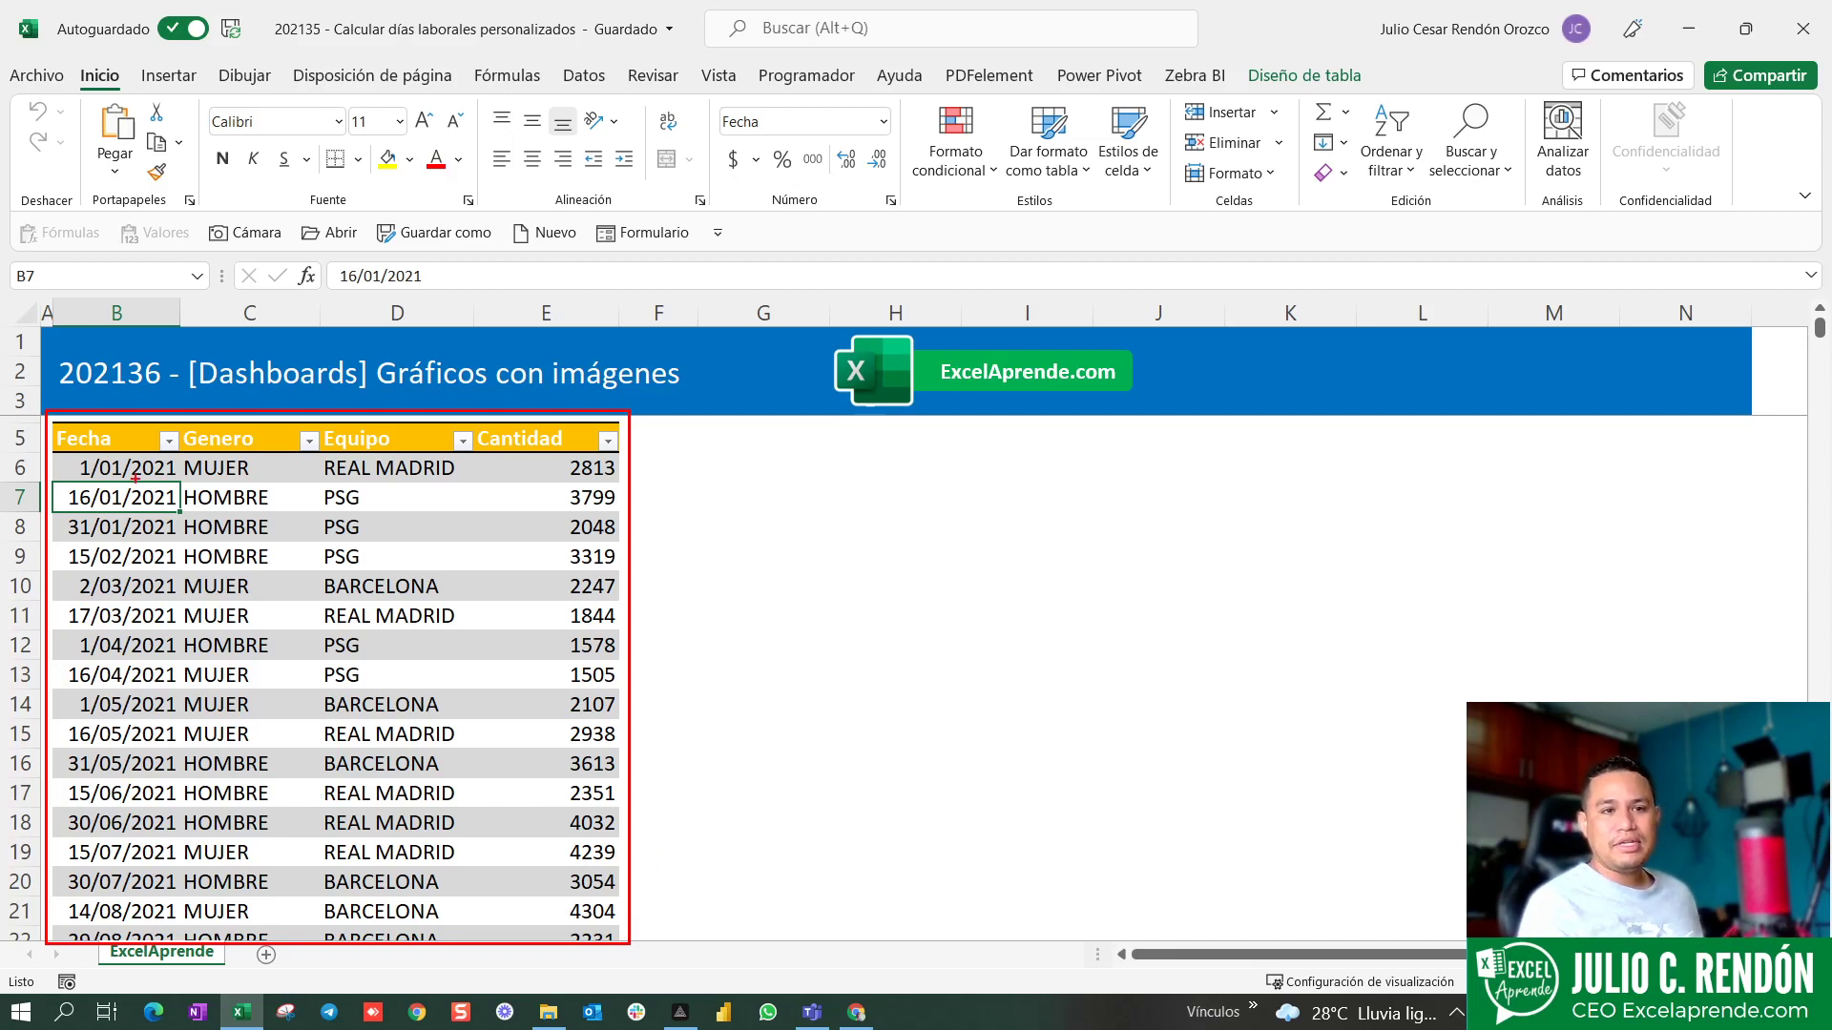
left_click_drag(199, 256, 134, 437)
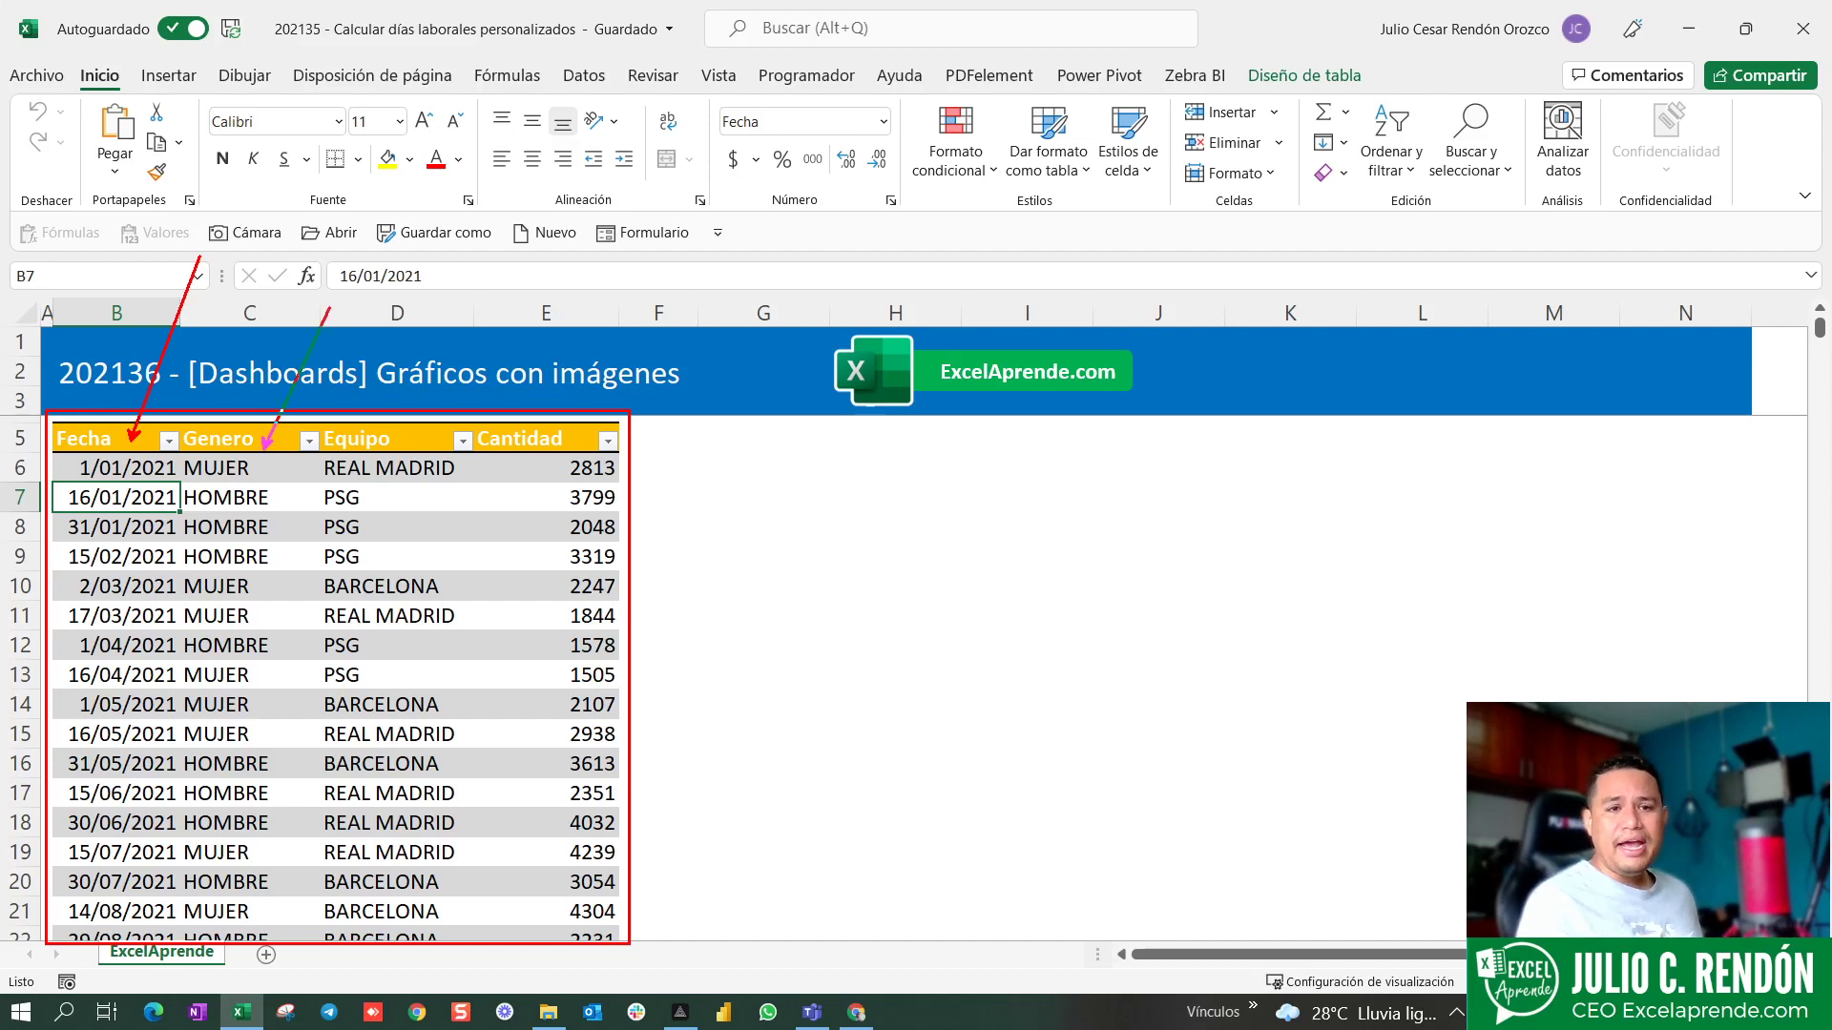
left_click_drag(268, 442, 266, 447)
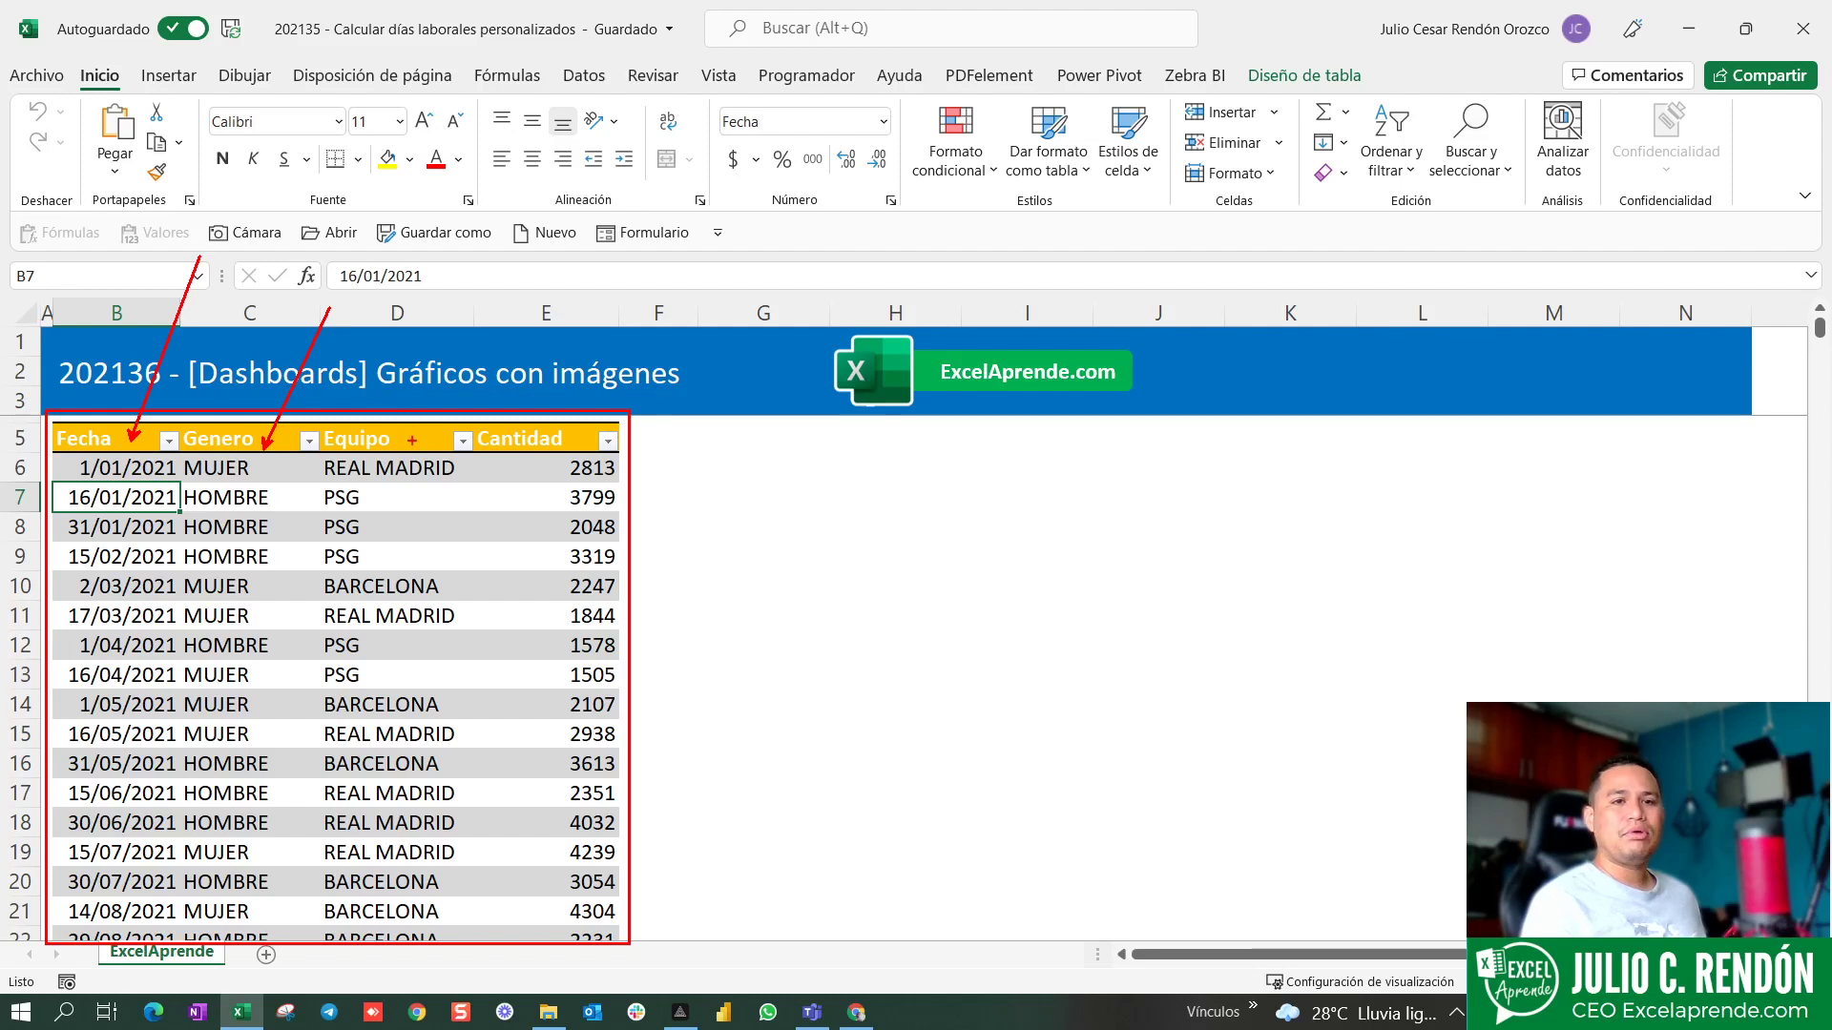
key("Escape")
left_click(462, 439)
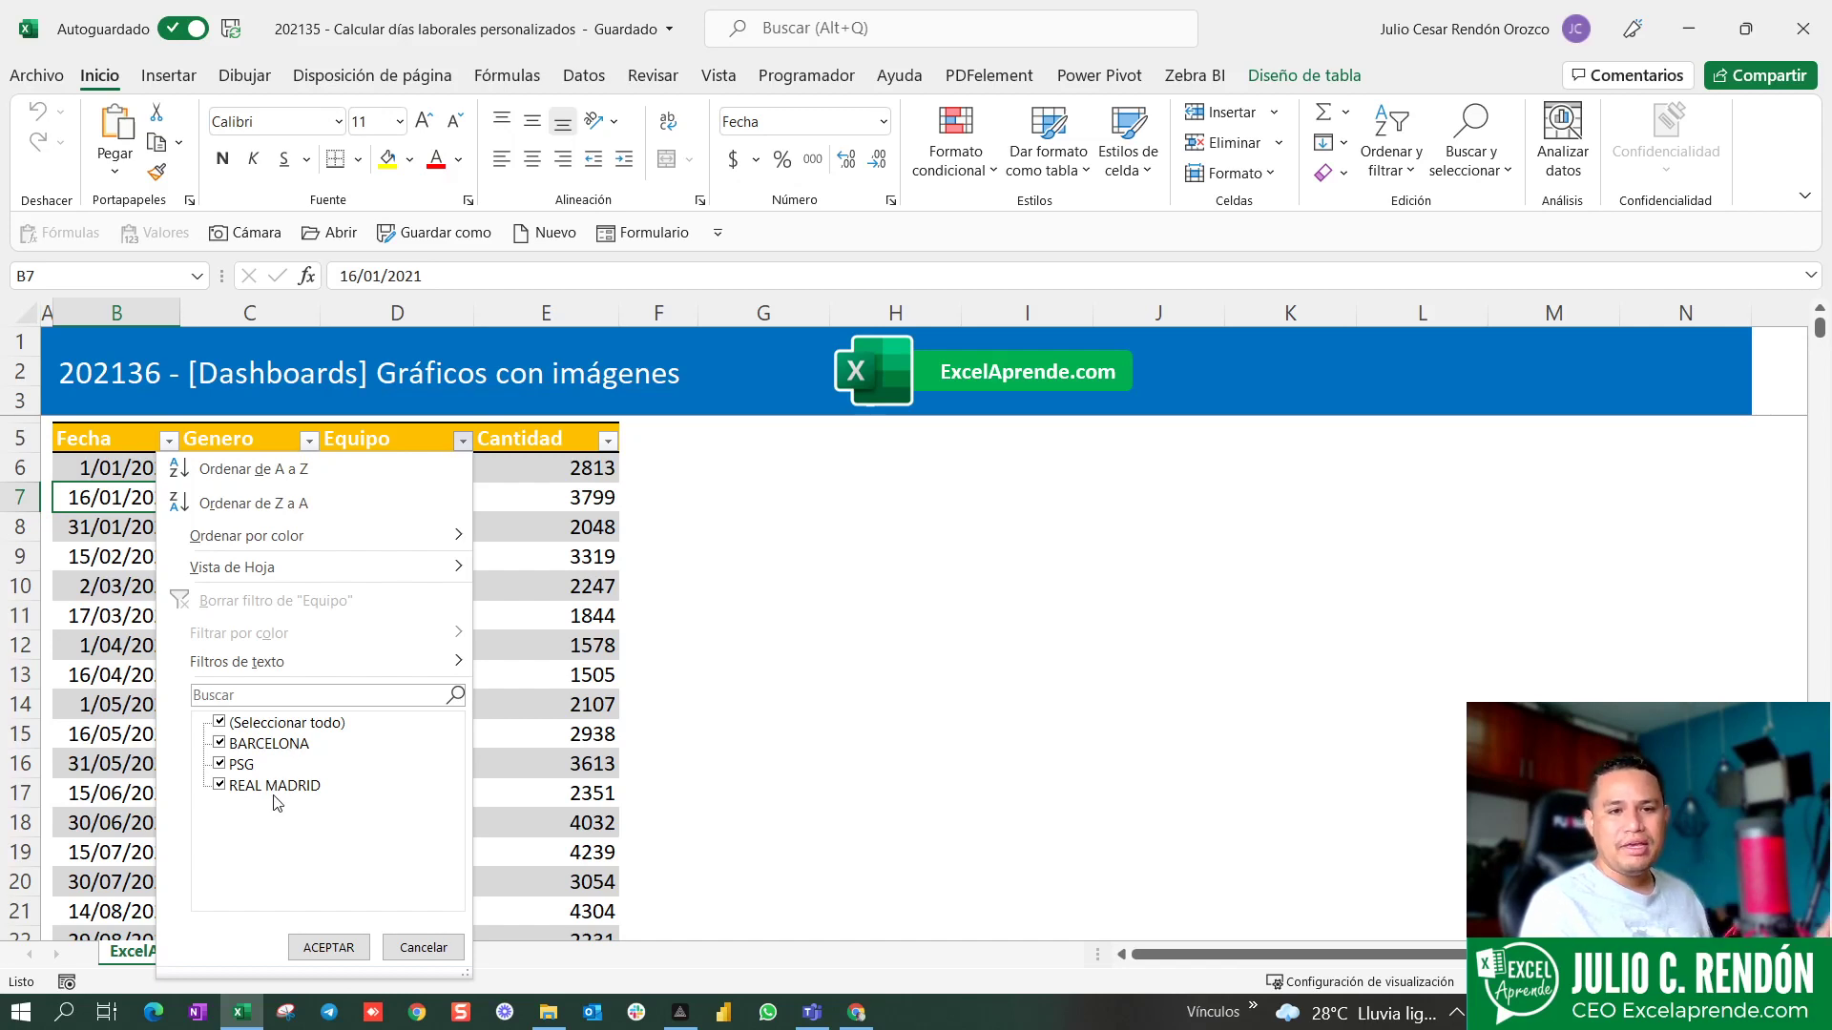
left_click(328, 947)
left_click(581, 437)
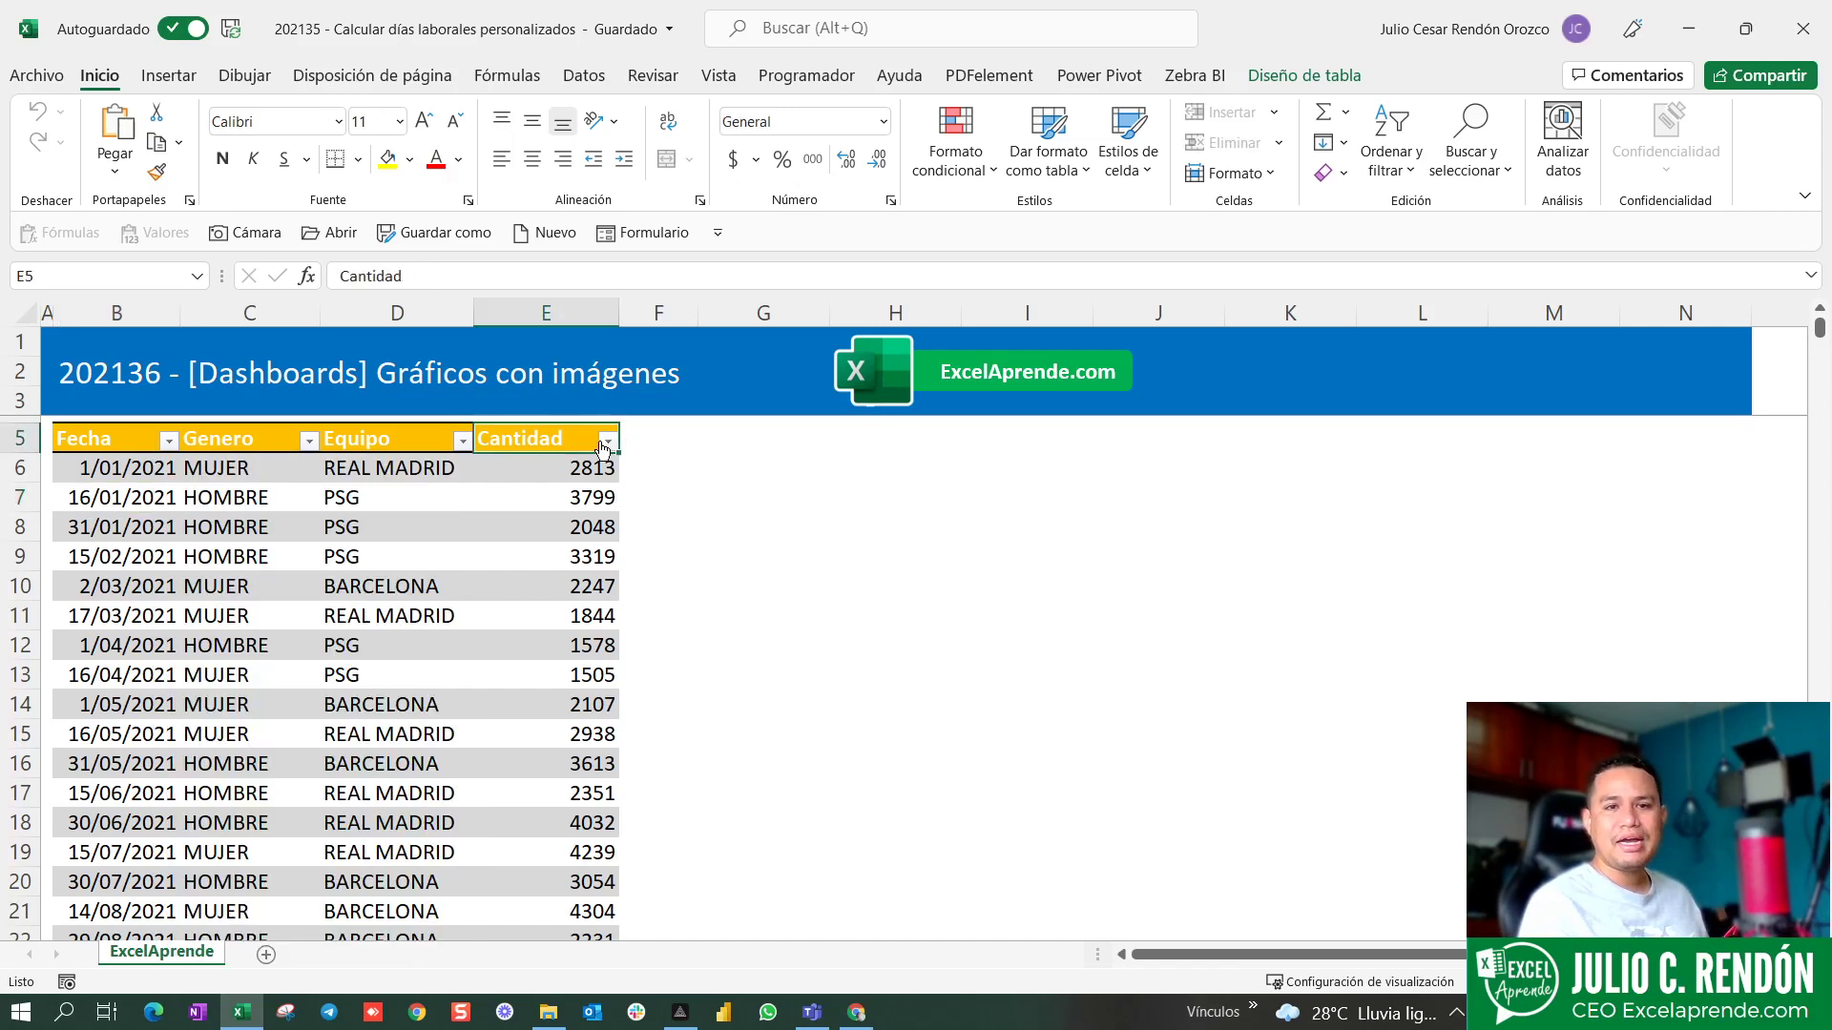
left_click(608, 440)
left_click(747, 603)
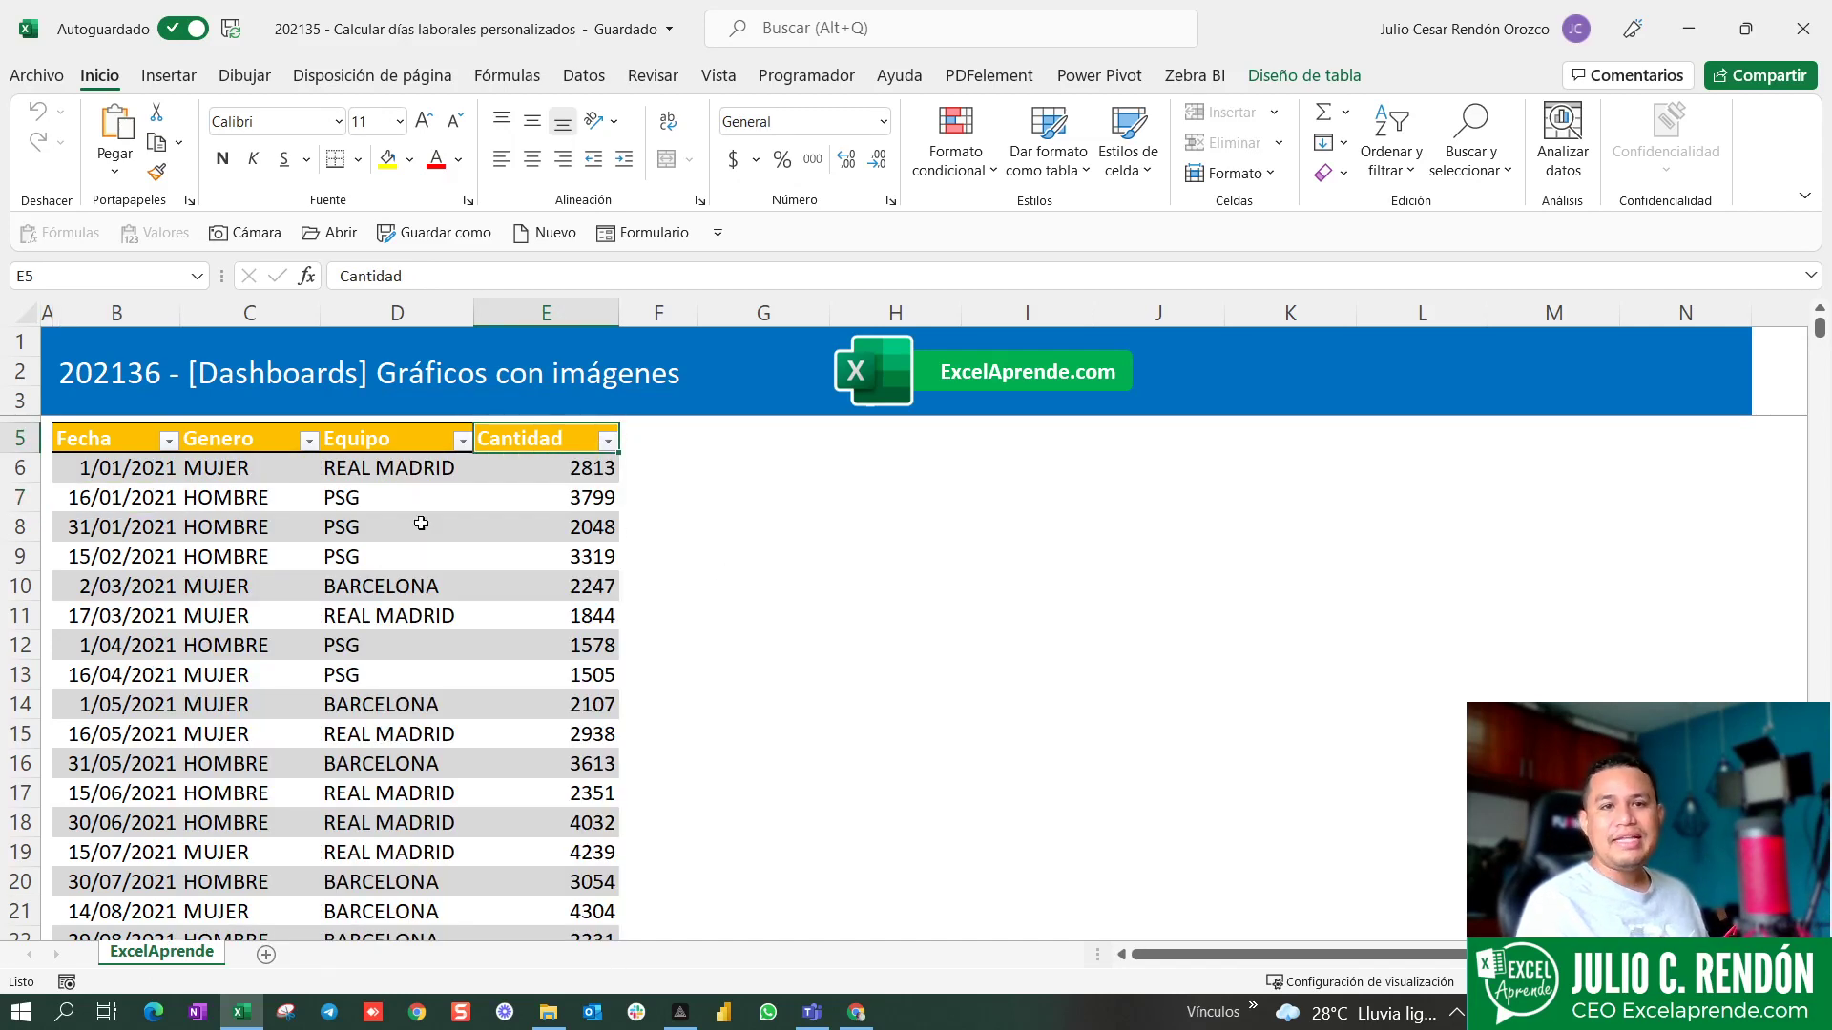
- Inspect sample cells: date 1/01/2021, Cantidad 1844, and the PSG and gender entries in row 8
left_click(118, 474)
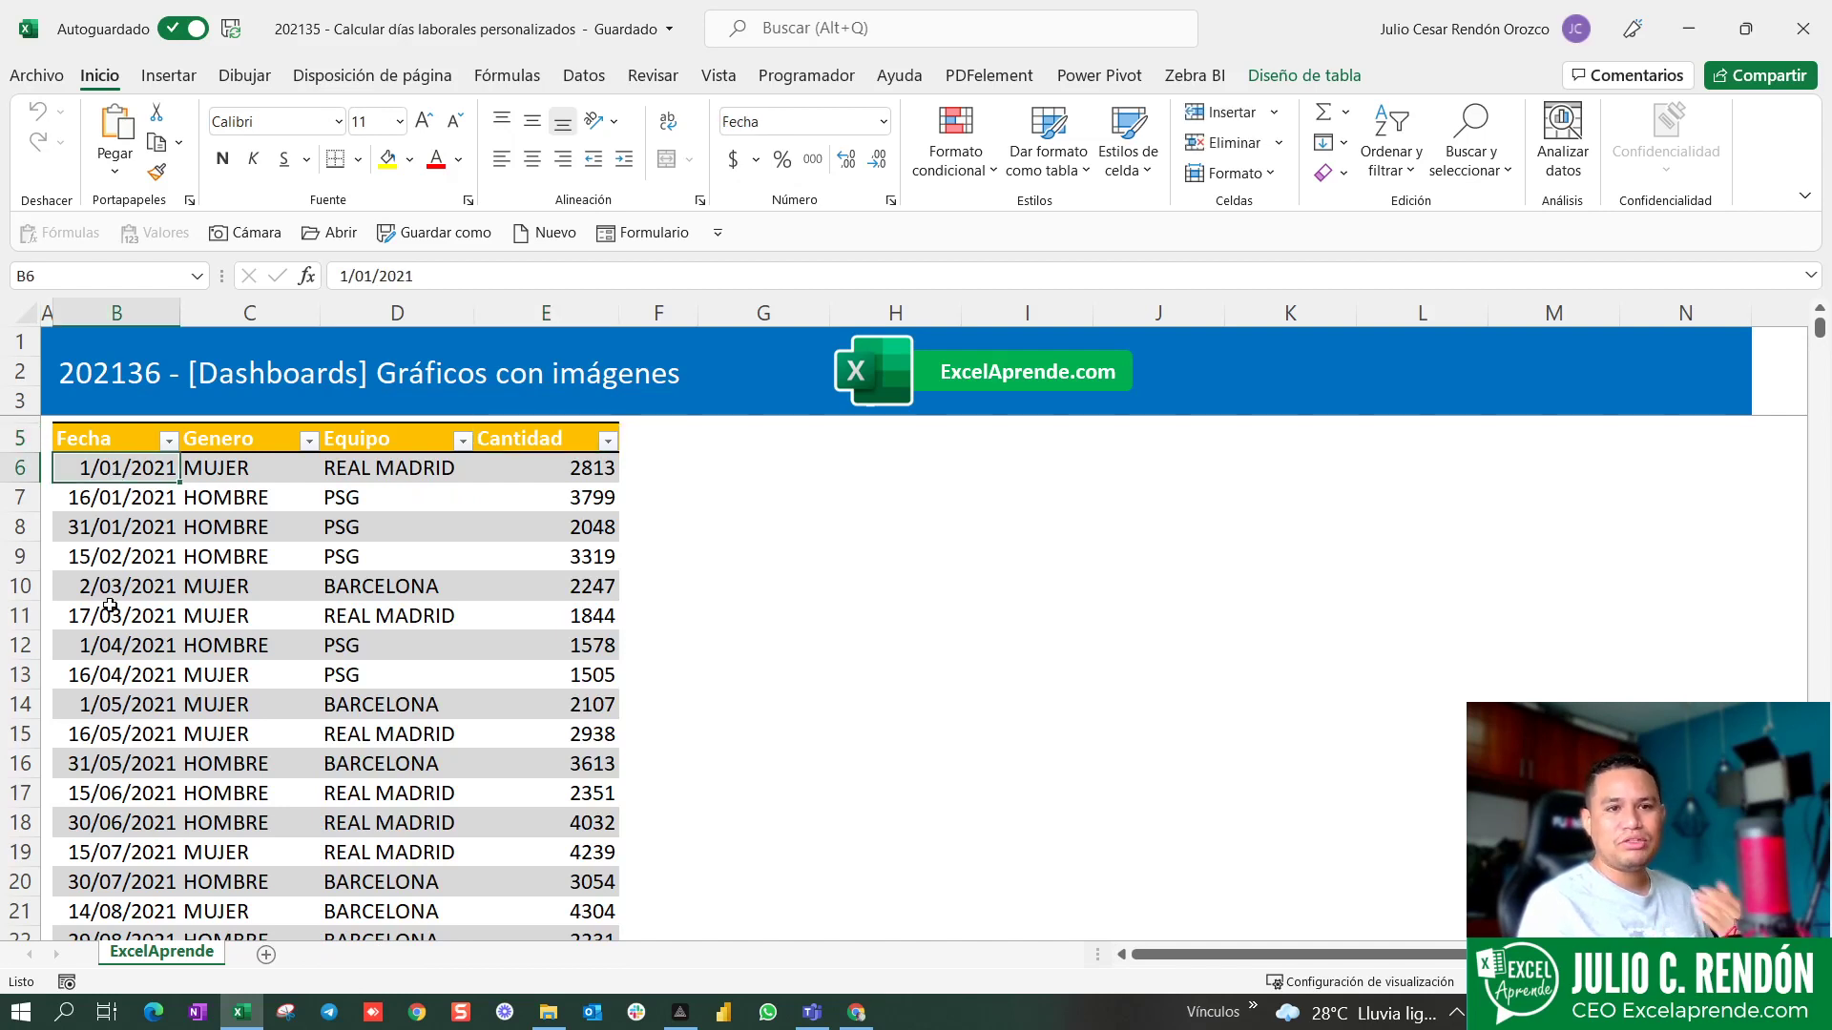
key("Down")
key("Down")
key("Down")
left_click(560, 611)
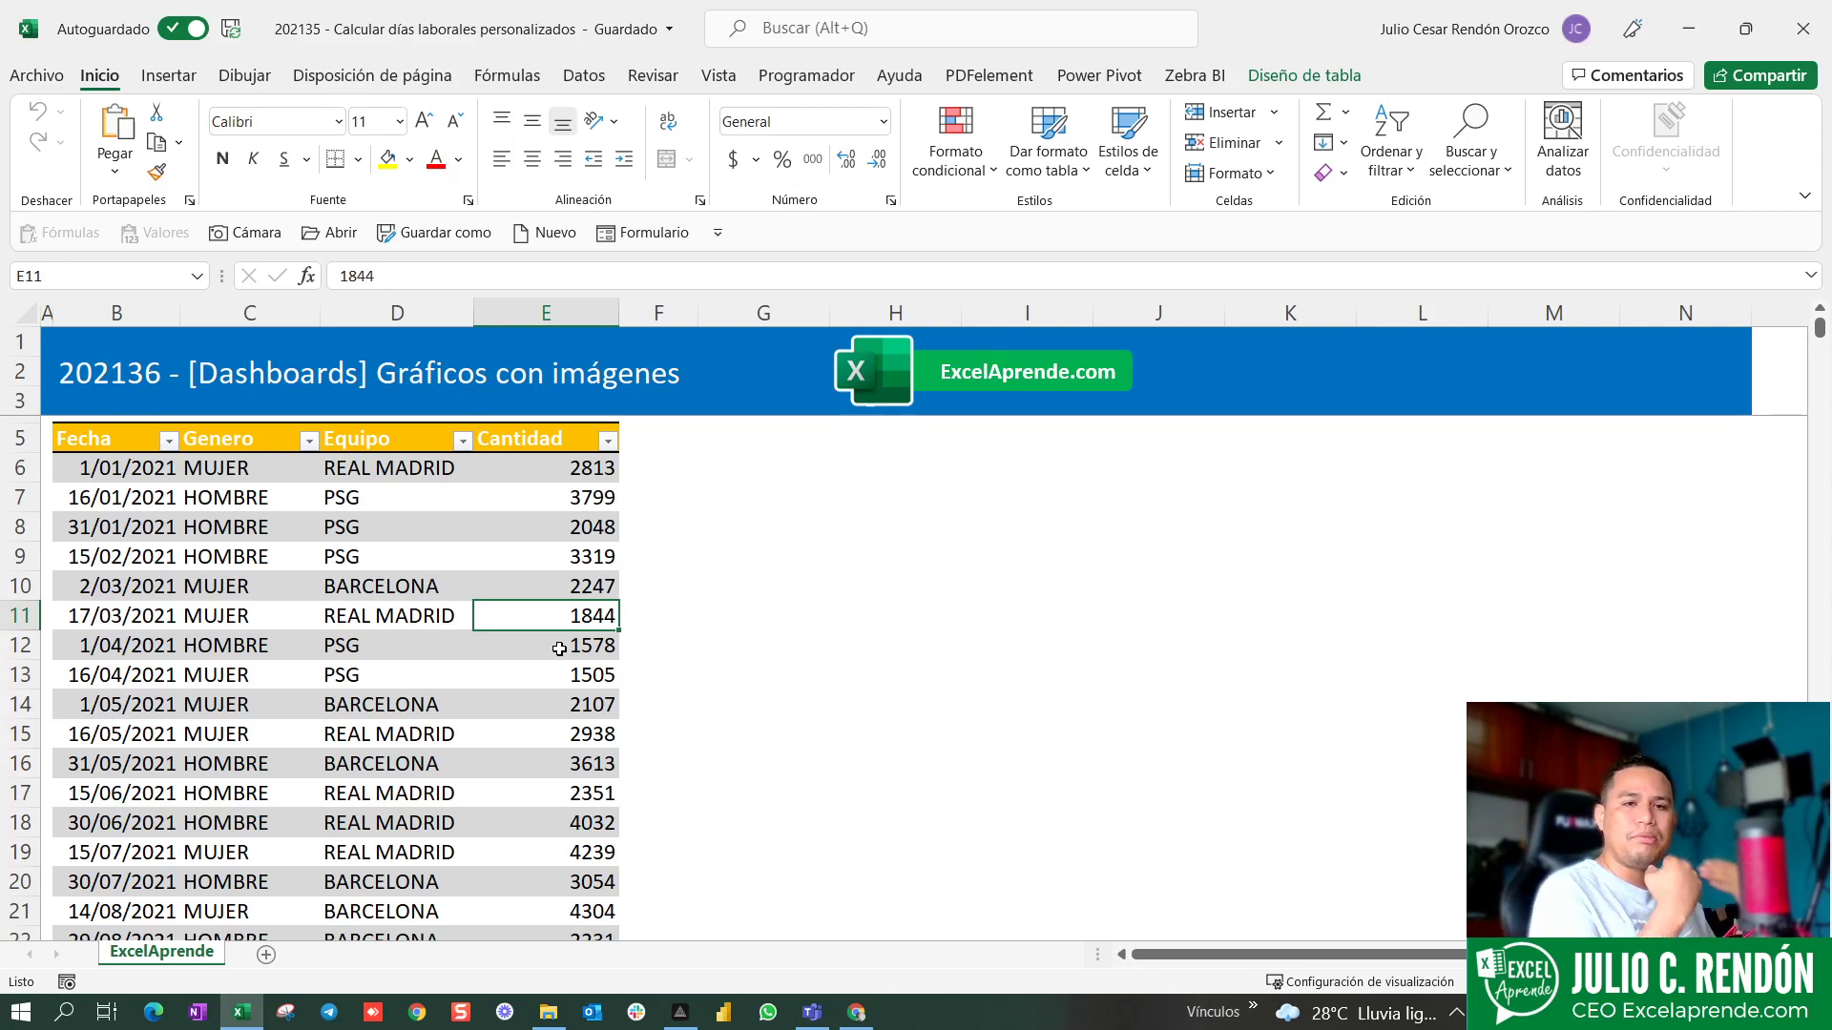
left_click(387, 443)
left_click(363, 534)
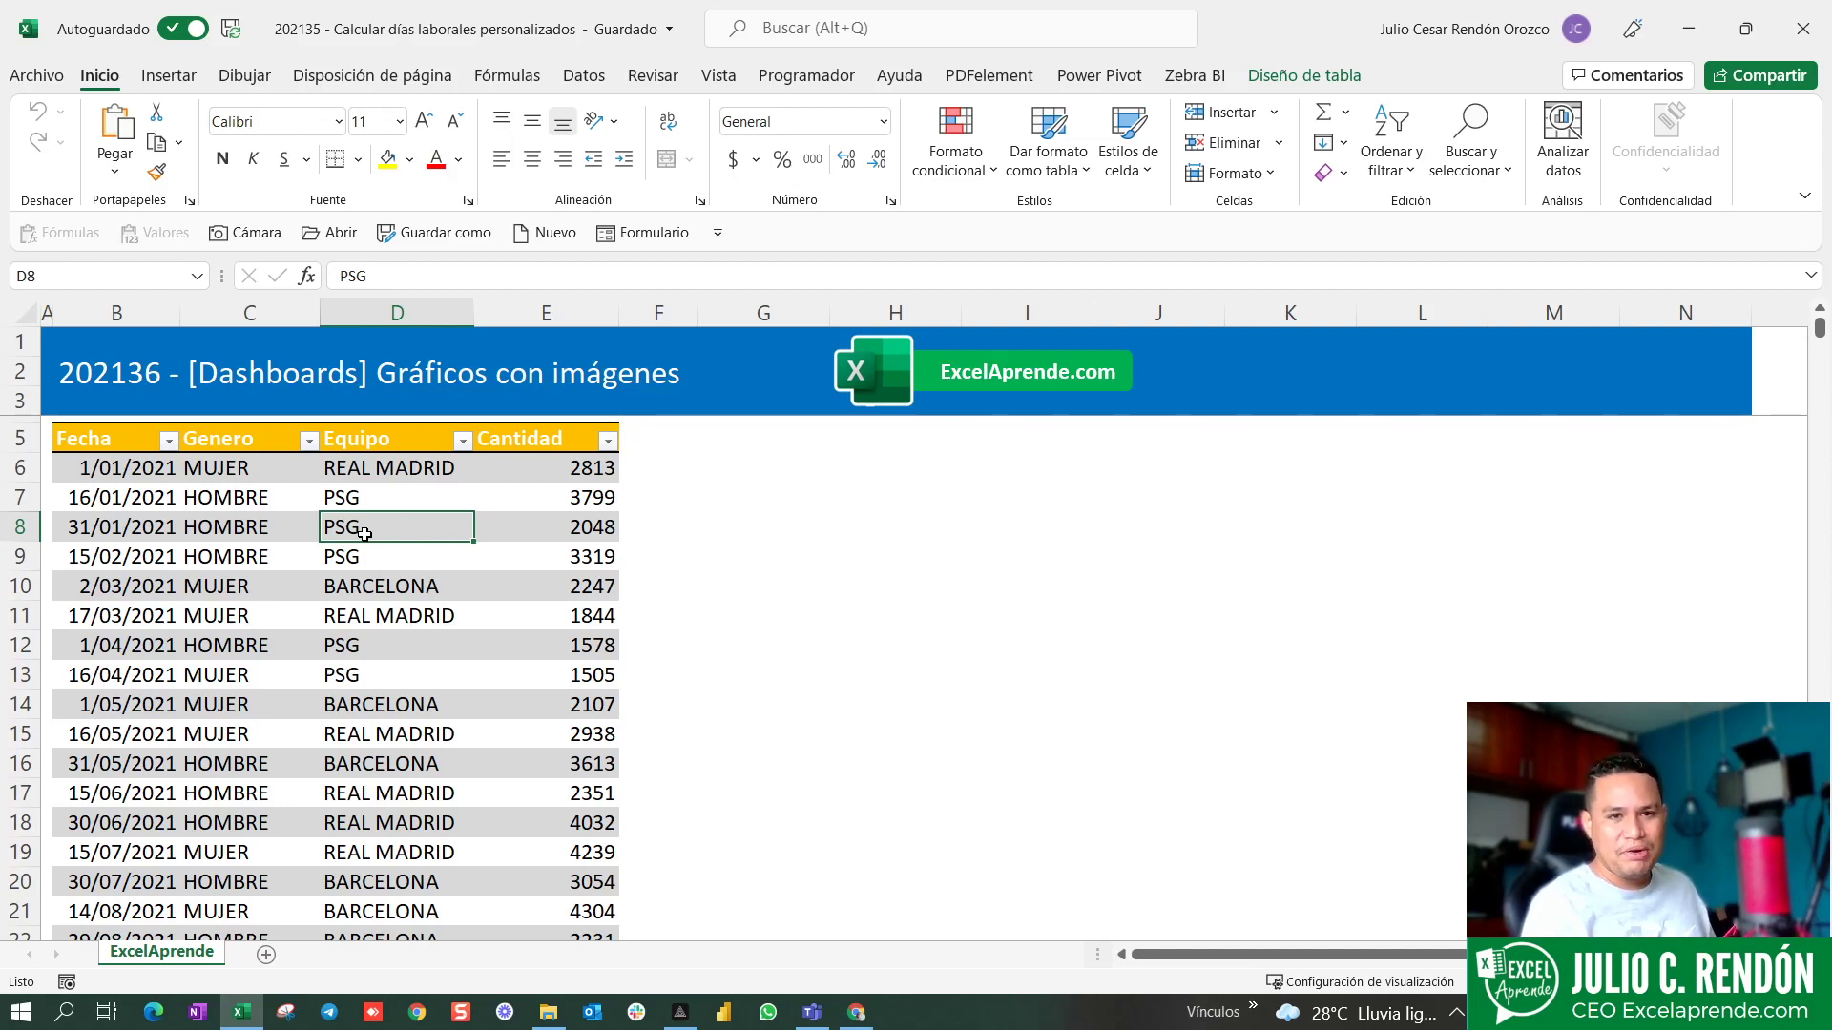
left_click(255, 521)
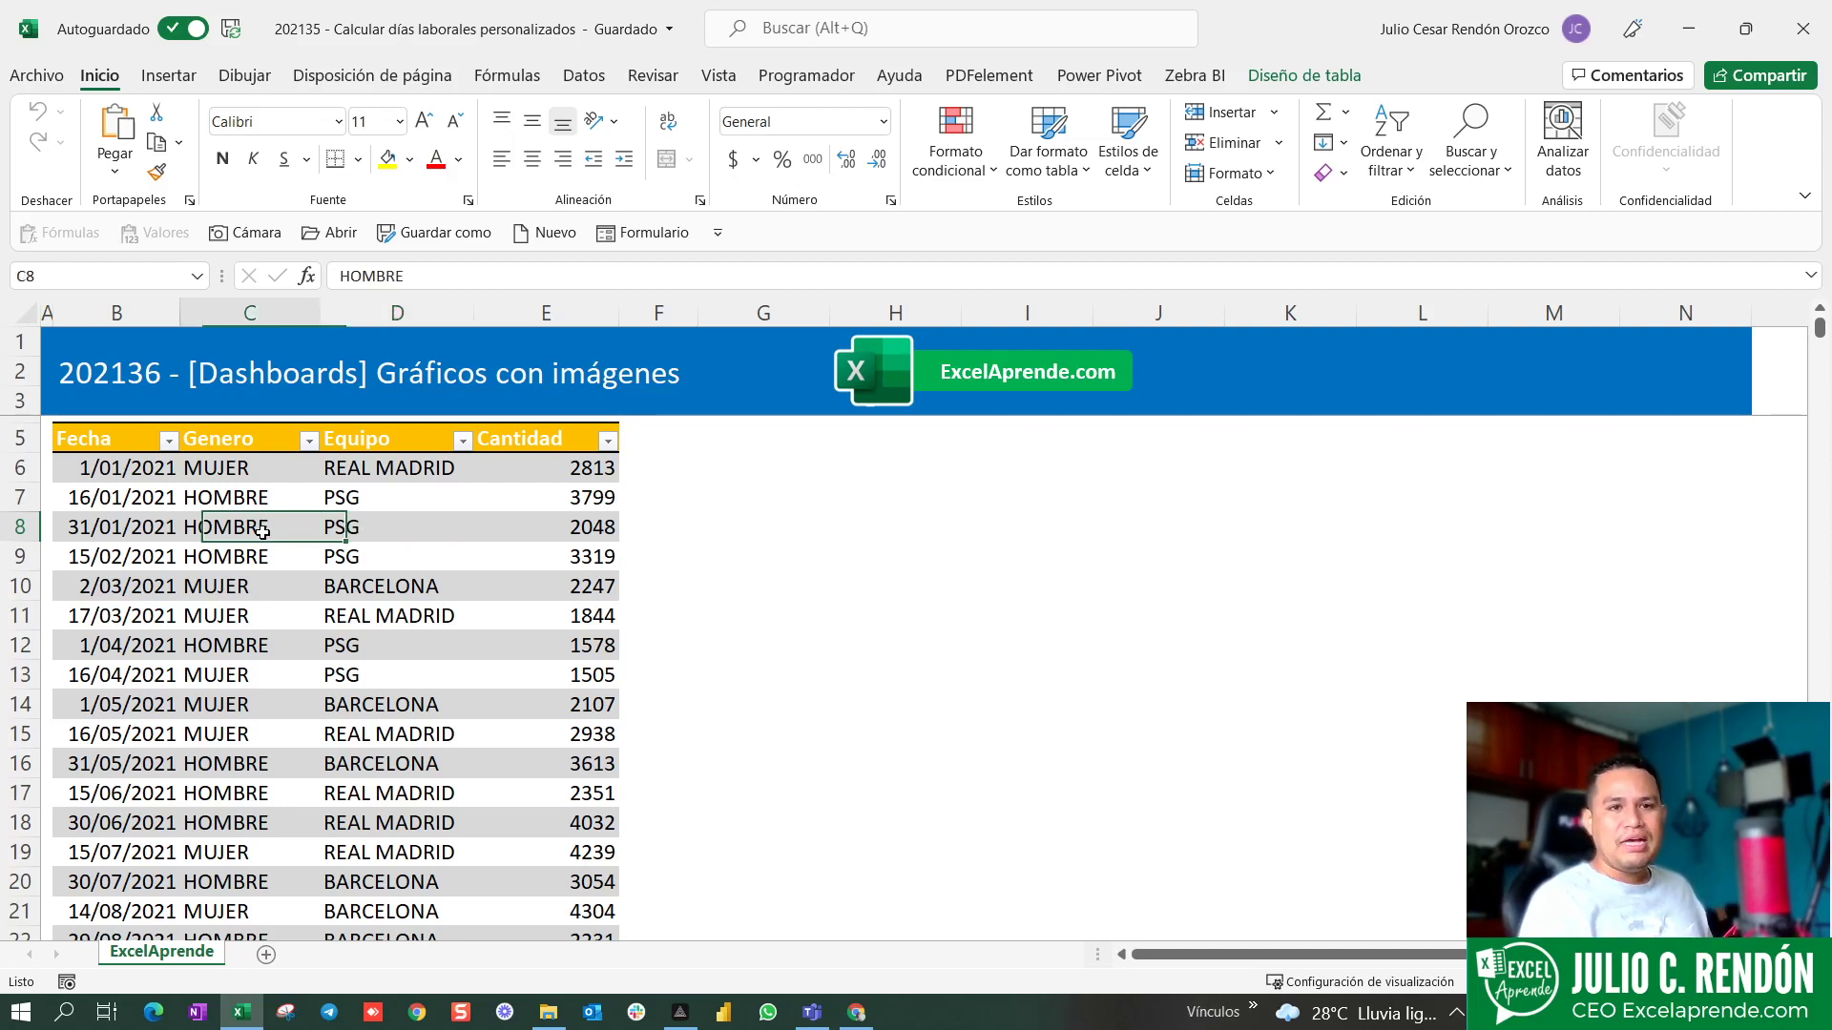
left_click(417, 524)
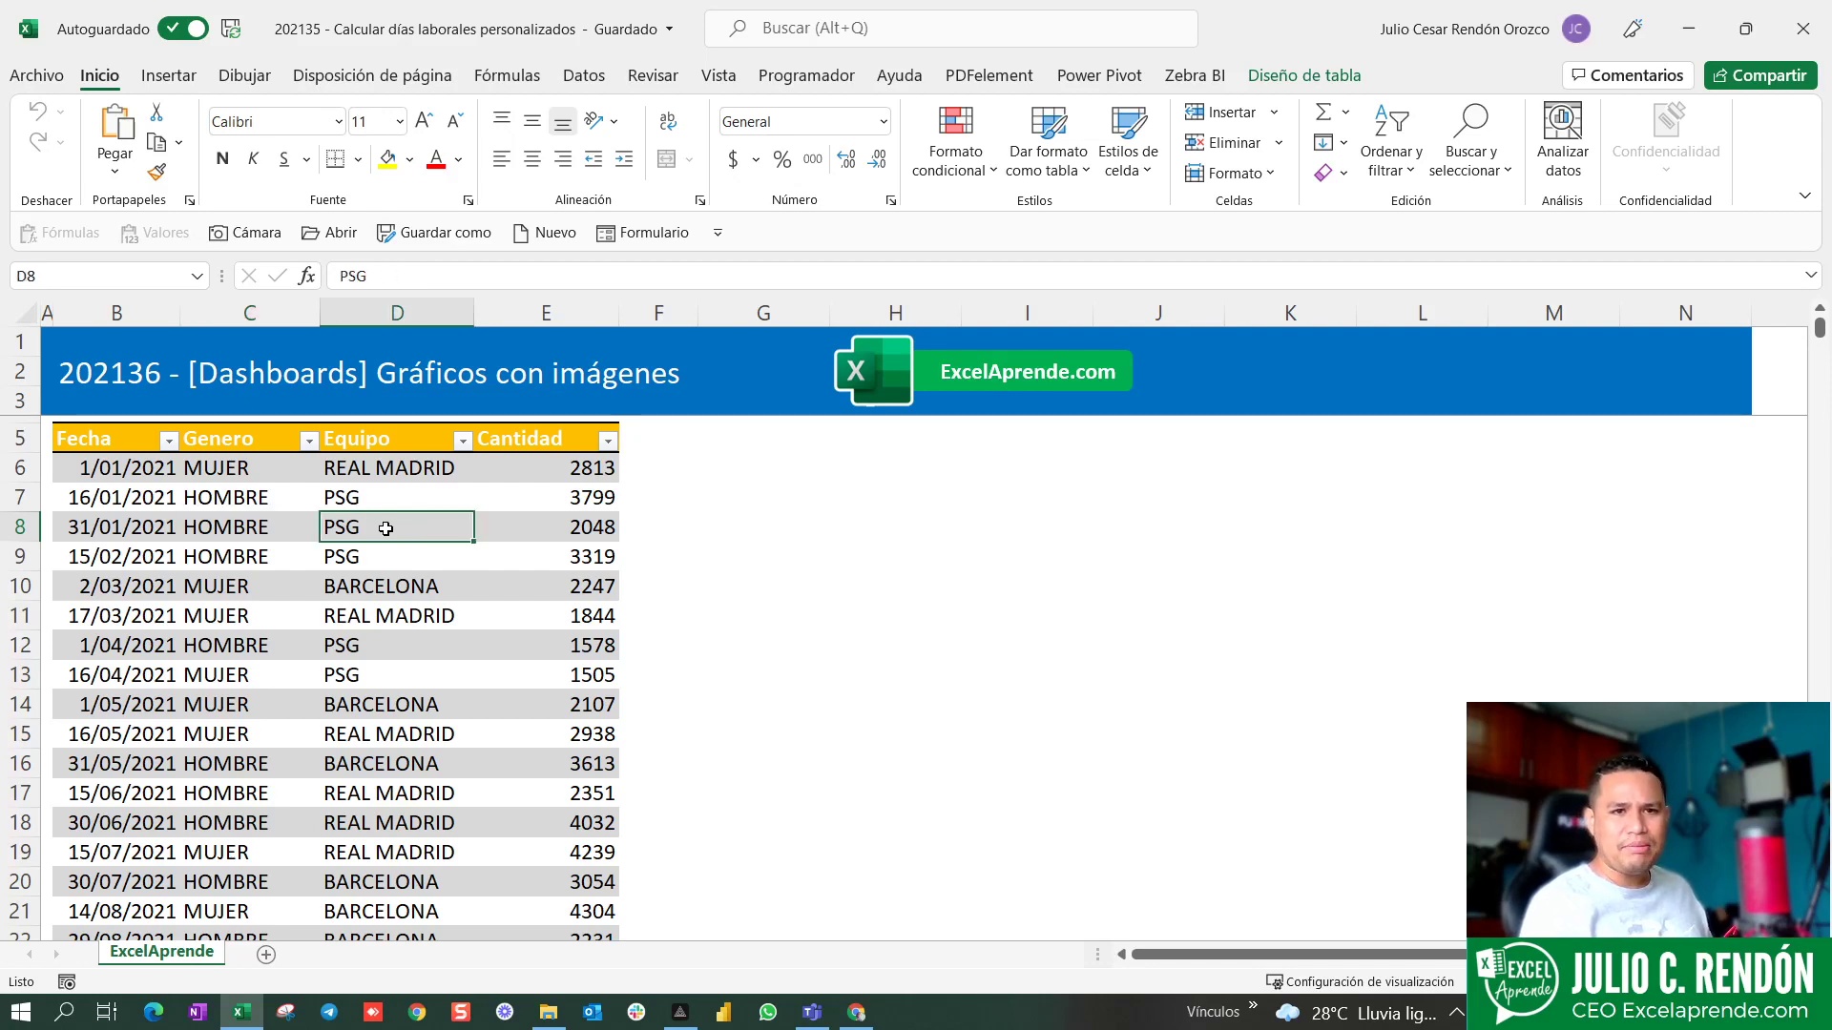
- Show the Insertar ribbon, then jump to row 258 and back up to the table header
left_click(169, 75)
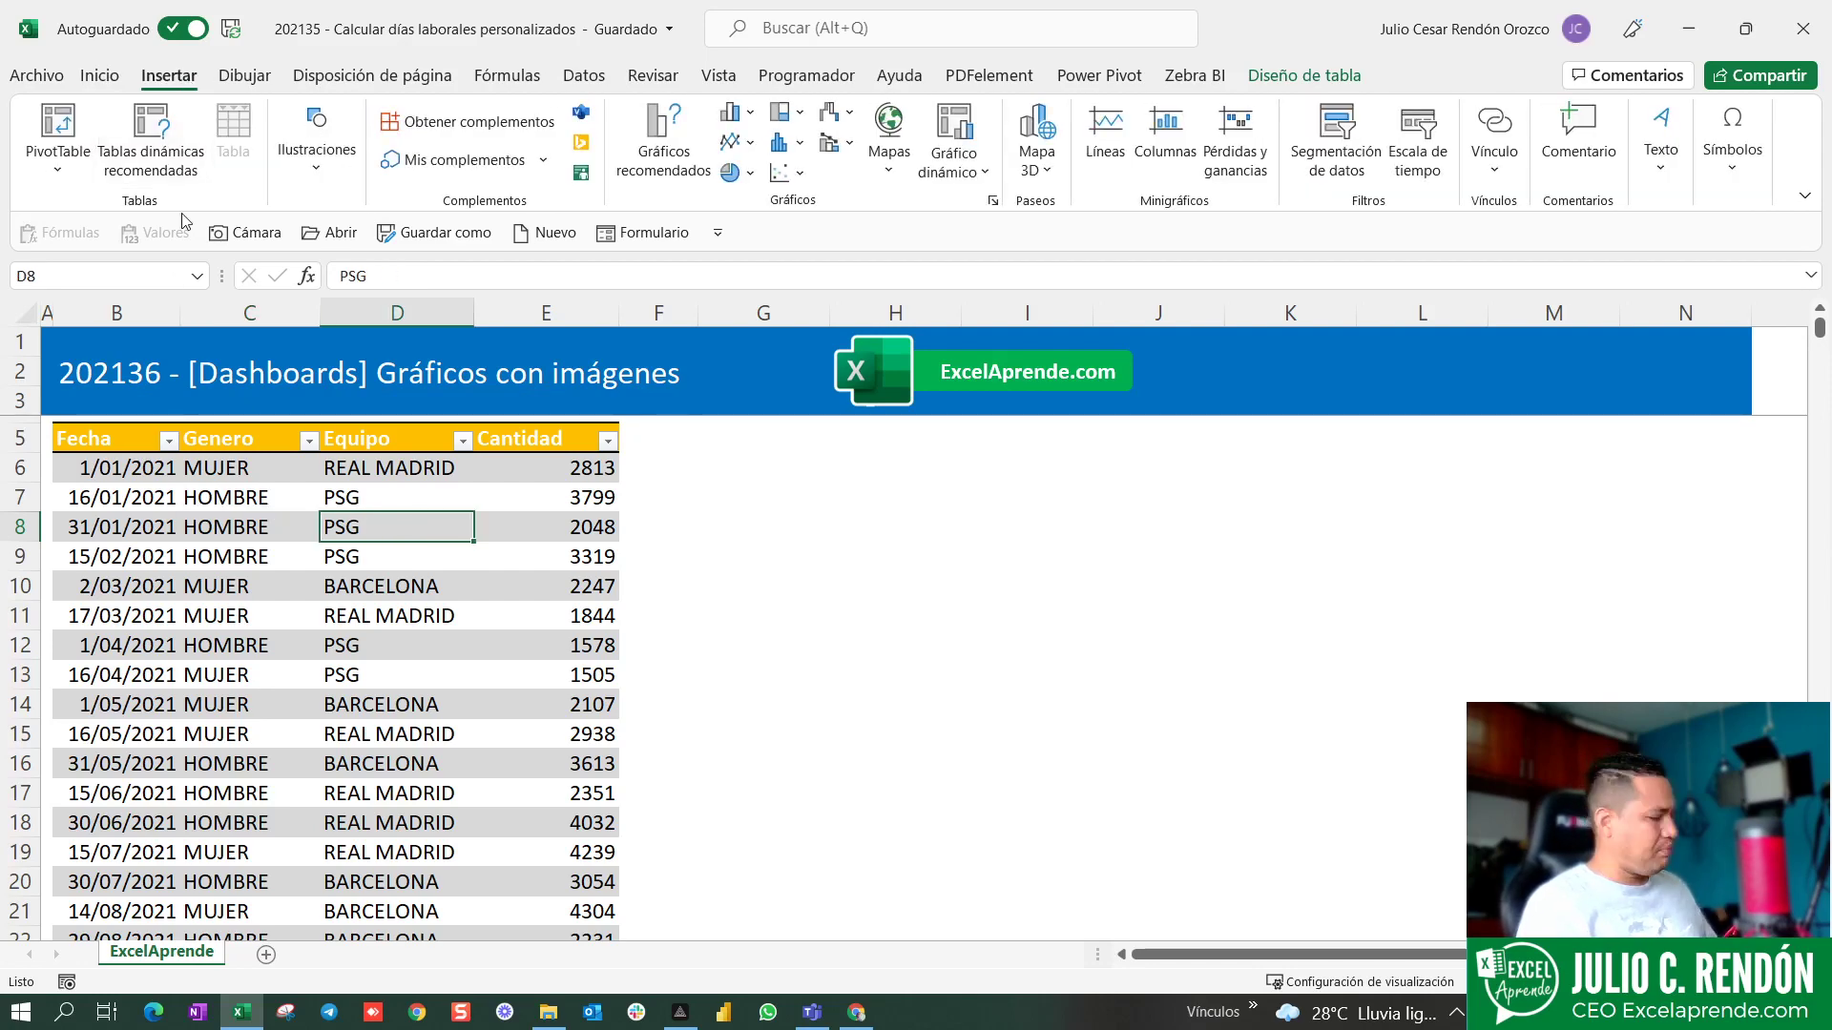
left_click_drag(136, 48, 334, 212)
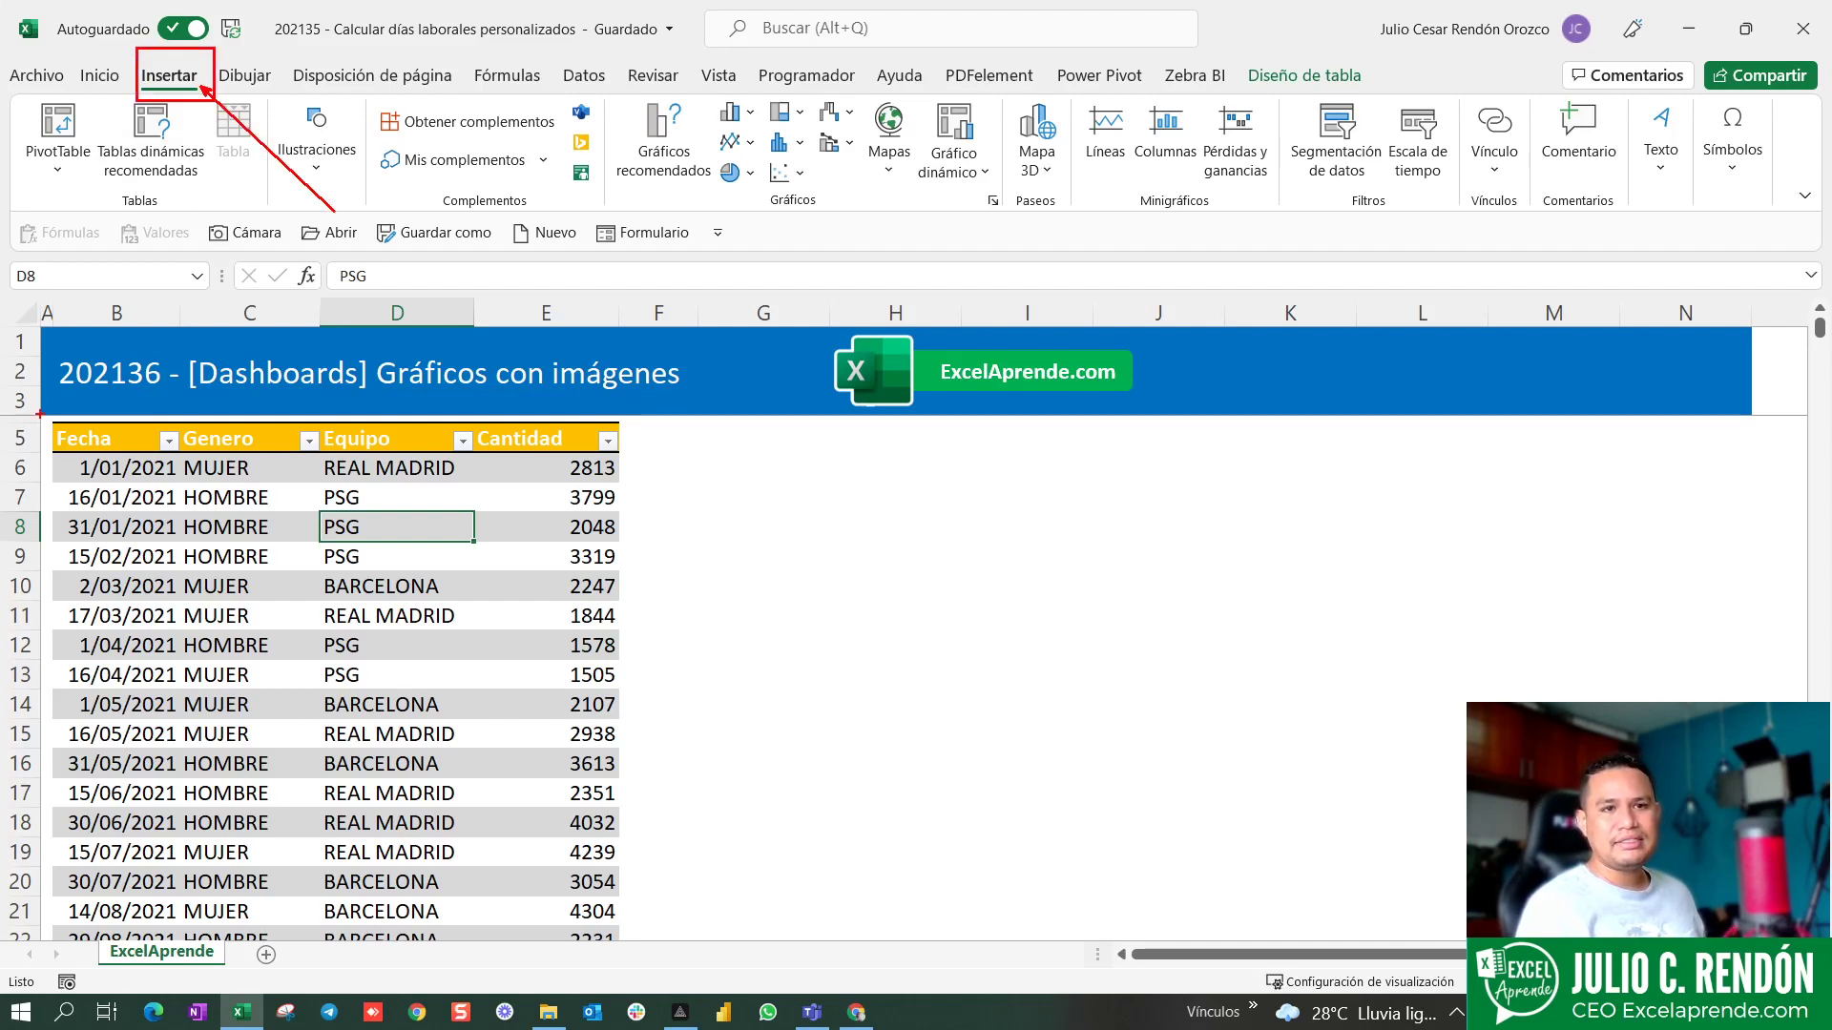
left_click_drag(39, 413, 625, 943)
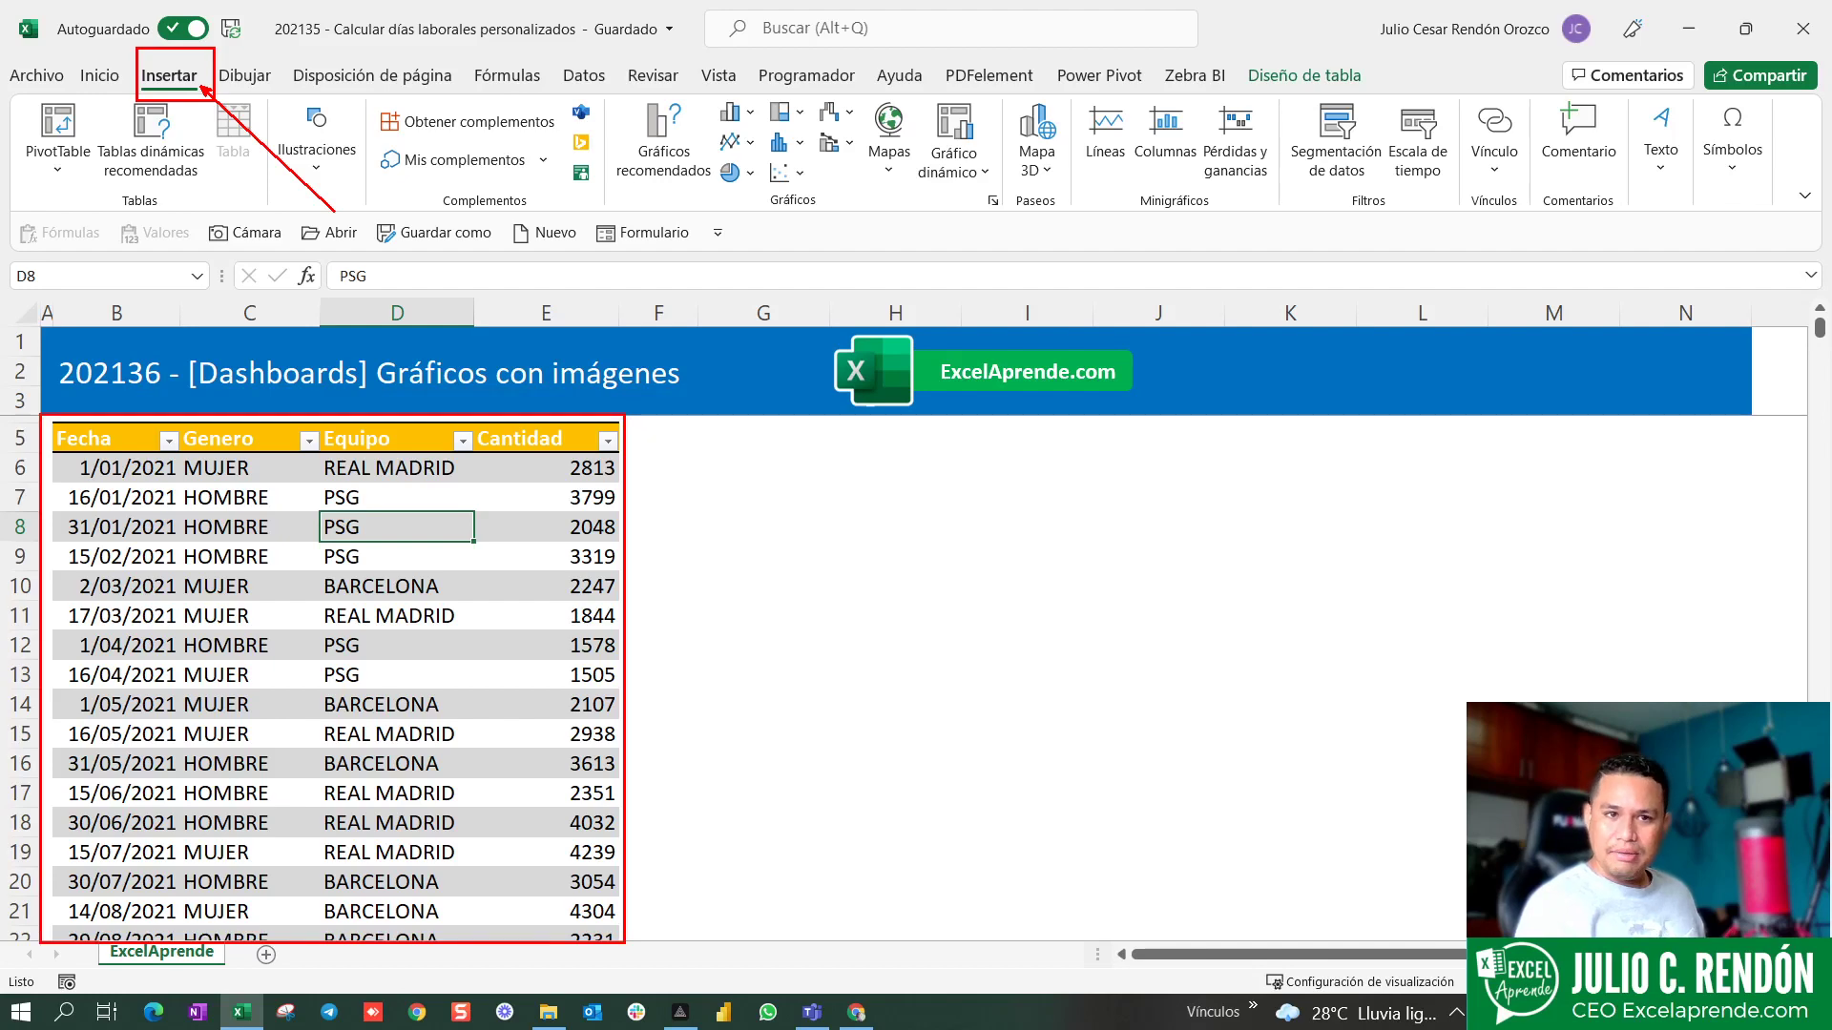
key("Escape")
key("ctrl+Down")
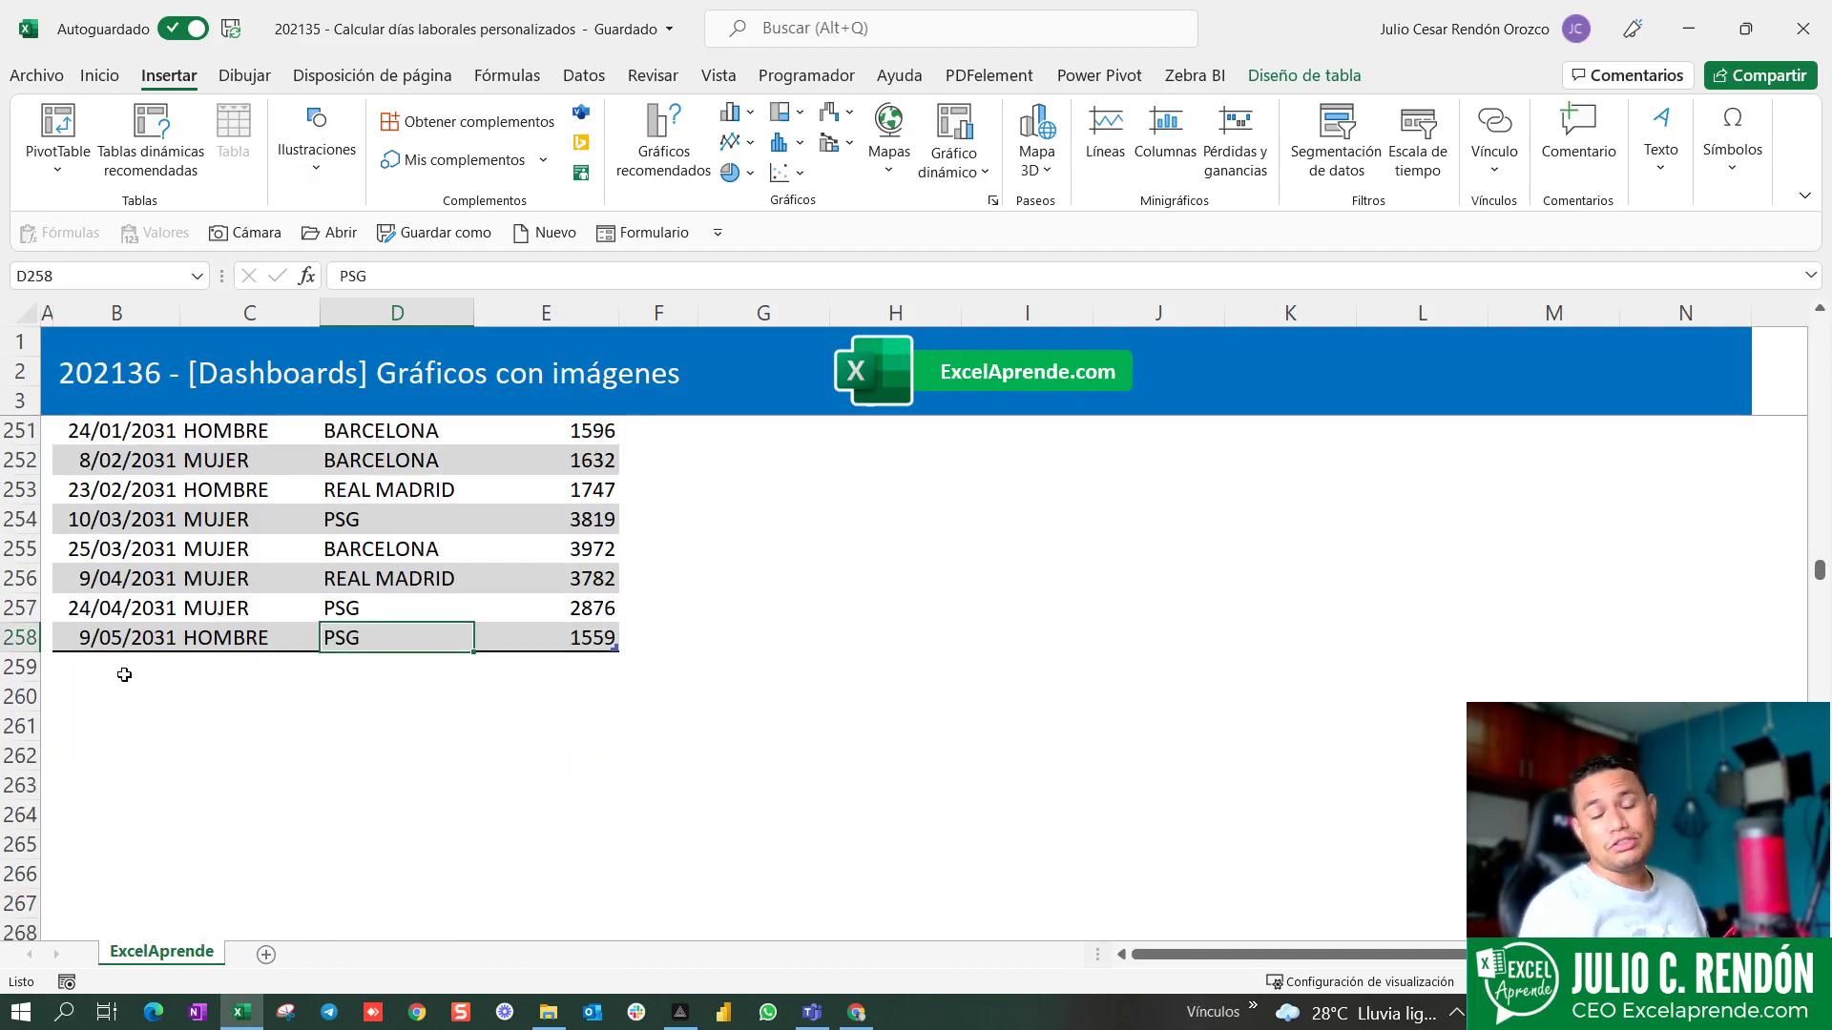
key("ctrl+Up")
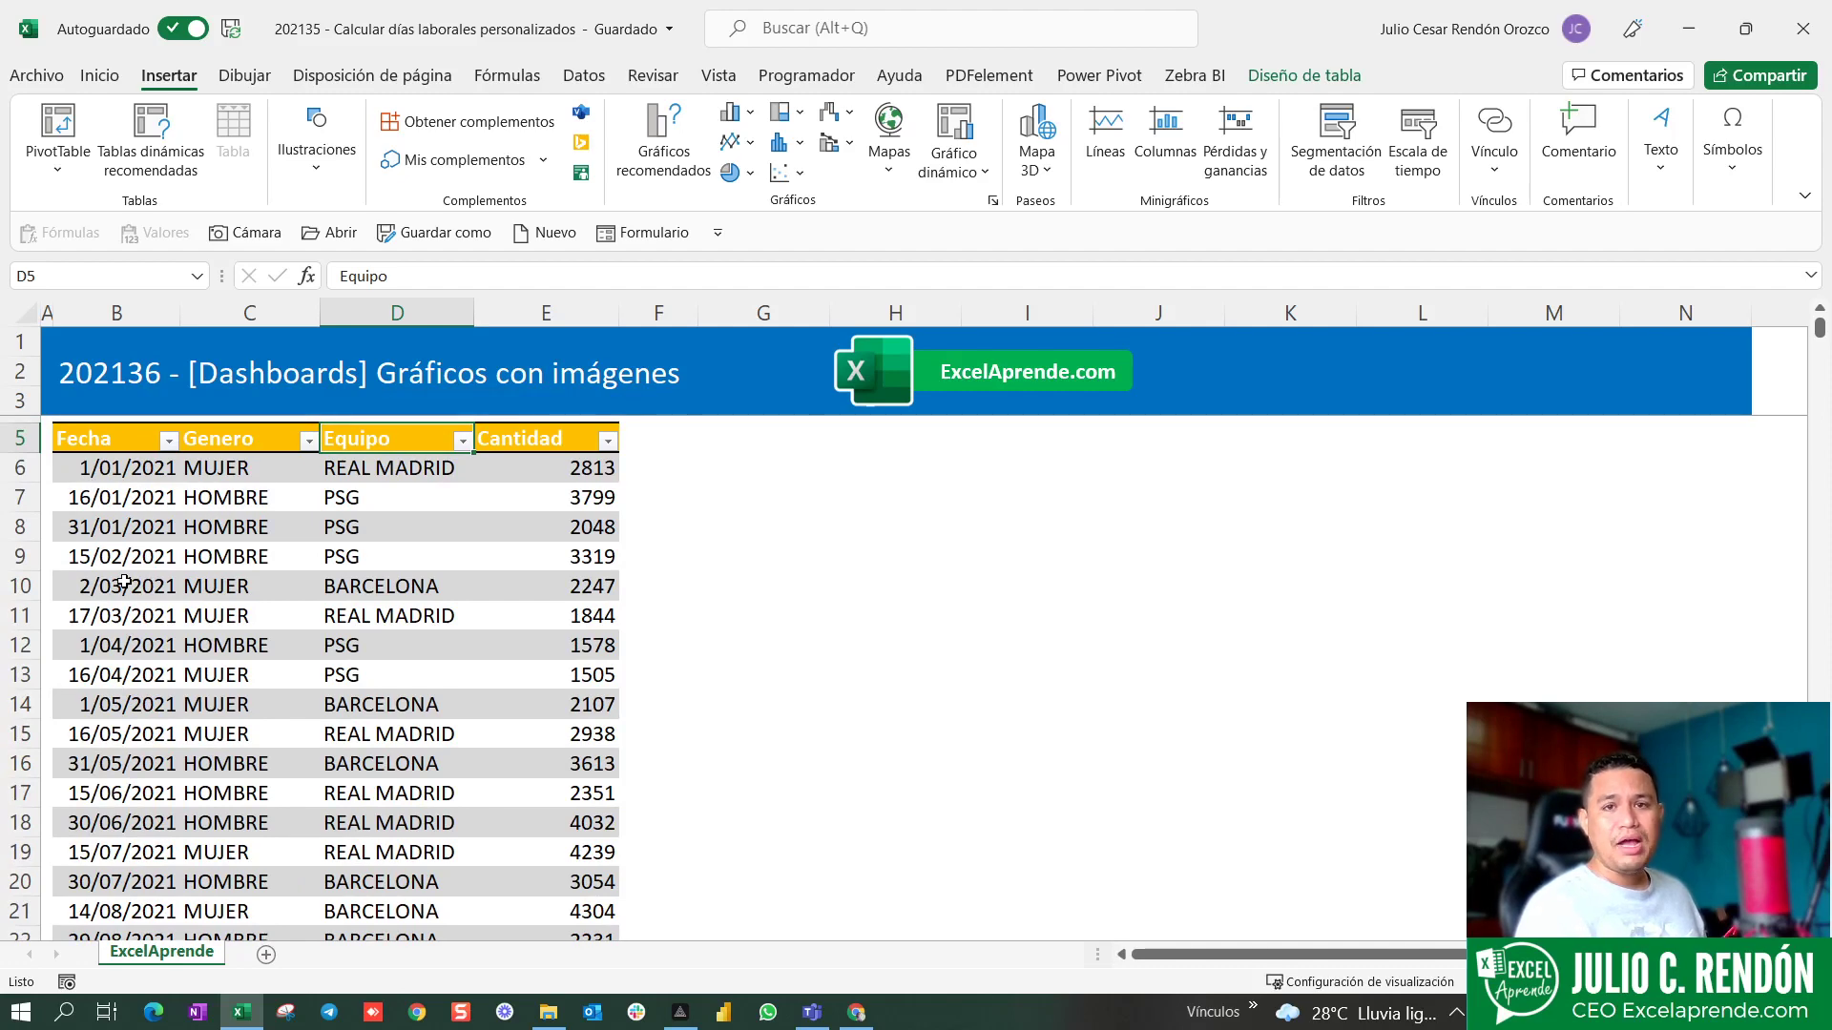
left_click(1305, 75)
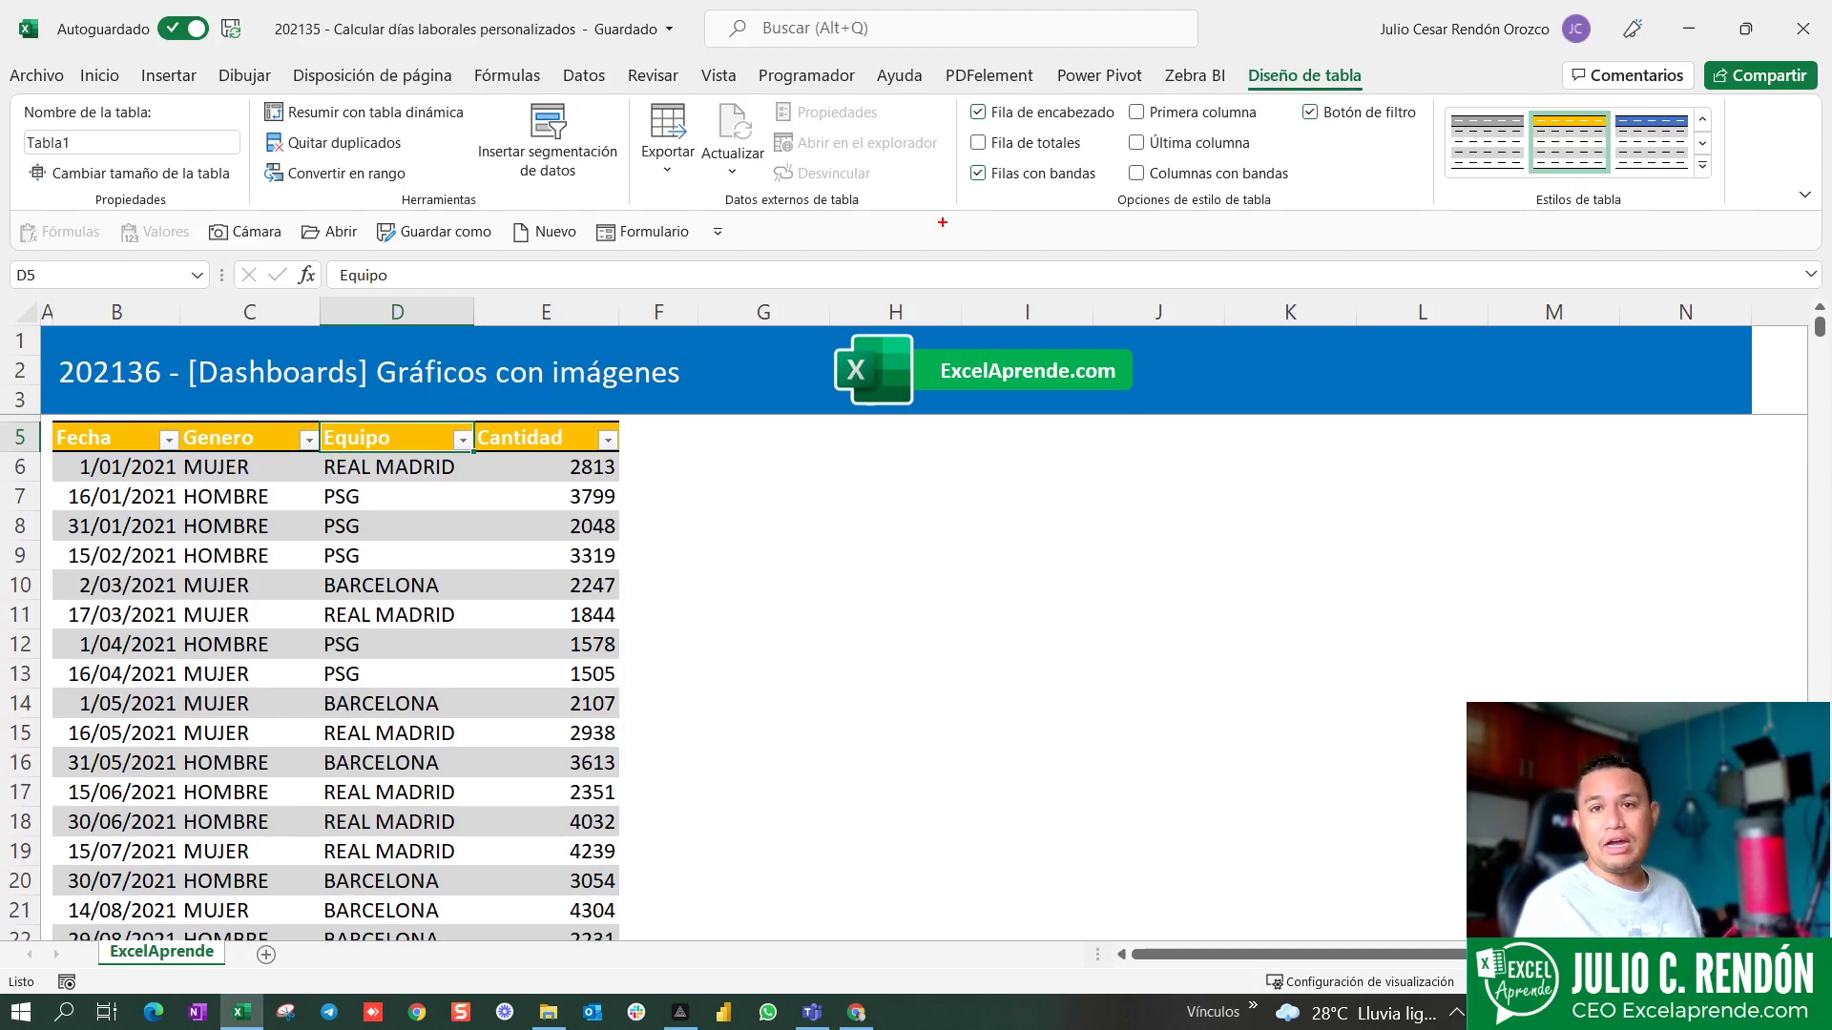
mouse_move(1238, 50)
left_mouse_down()
mouse_move(1383, 106)
mouse_move(448, 692)
left_mouse_up()
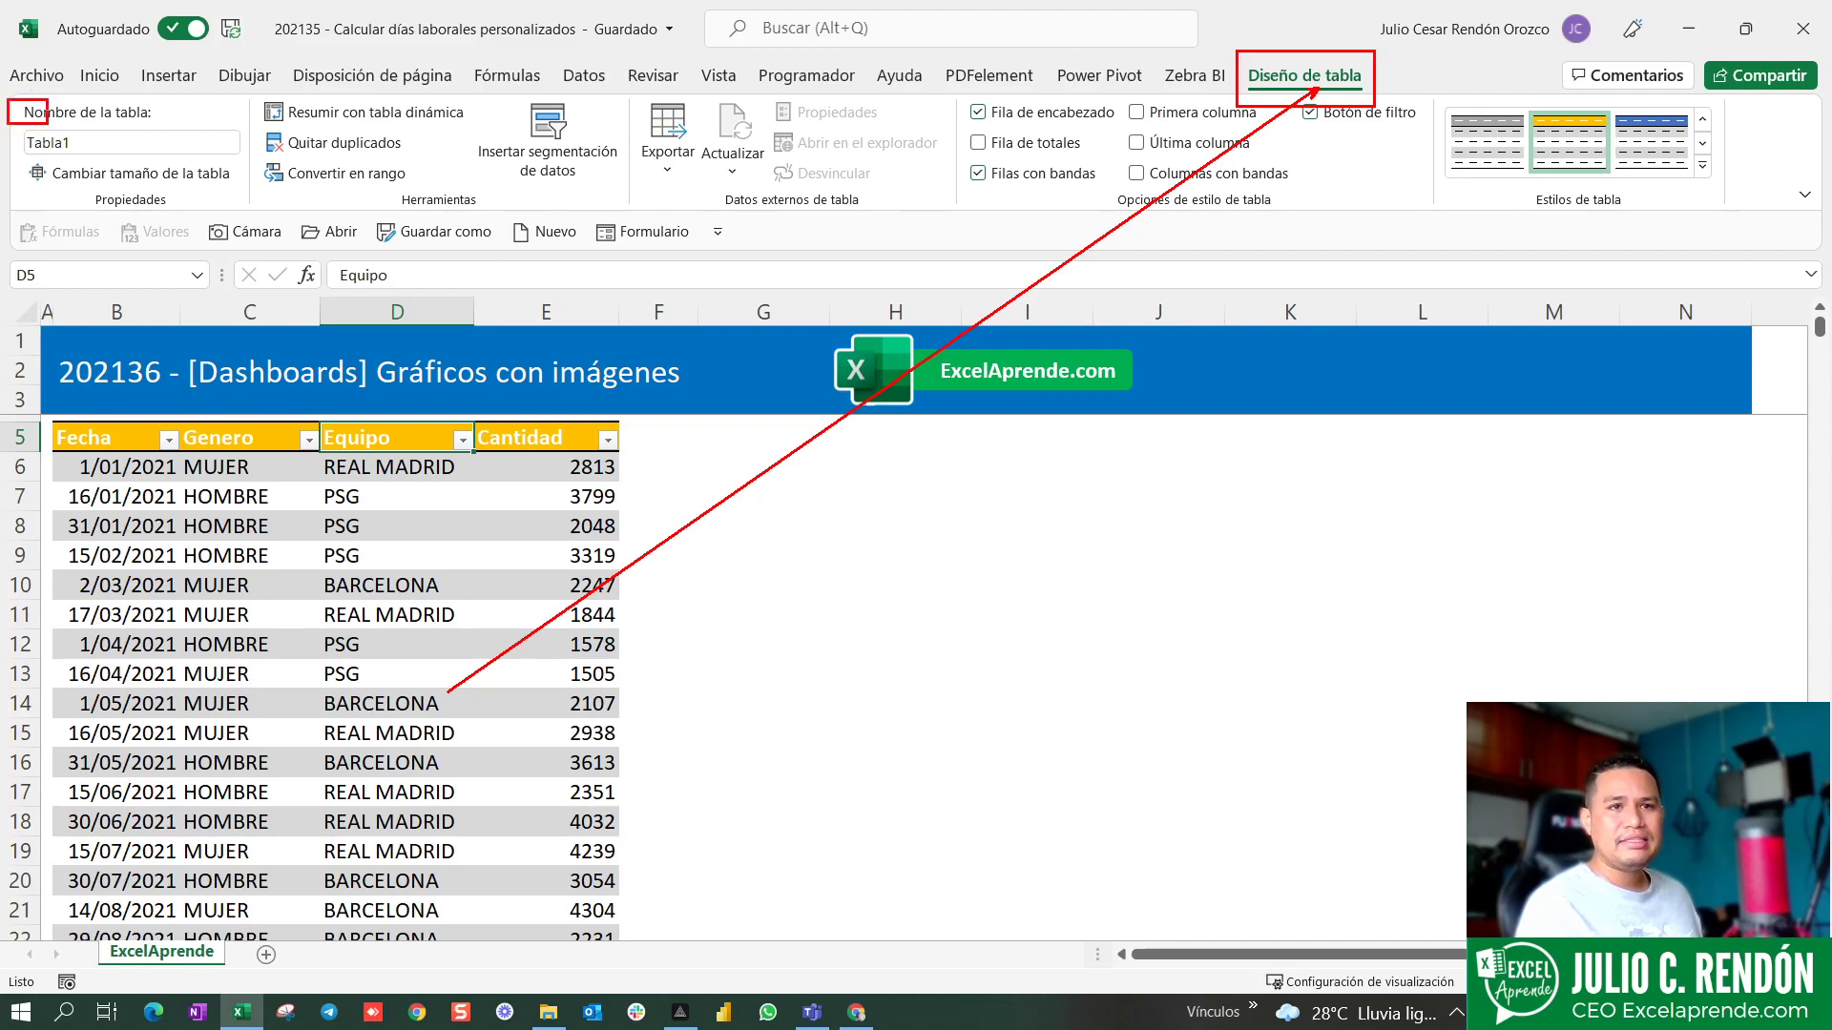
left_click_drag(47, 124, 240, 167)
left_click_drag(81, 141, 415, 692)
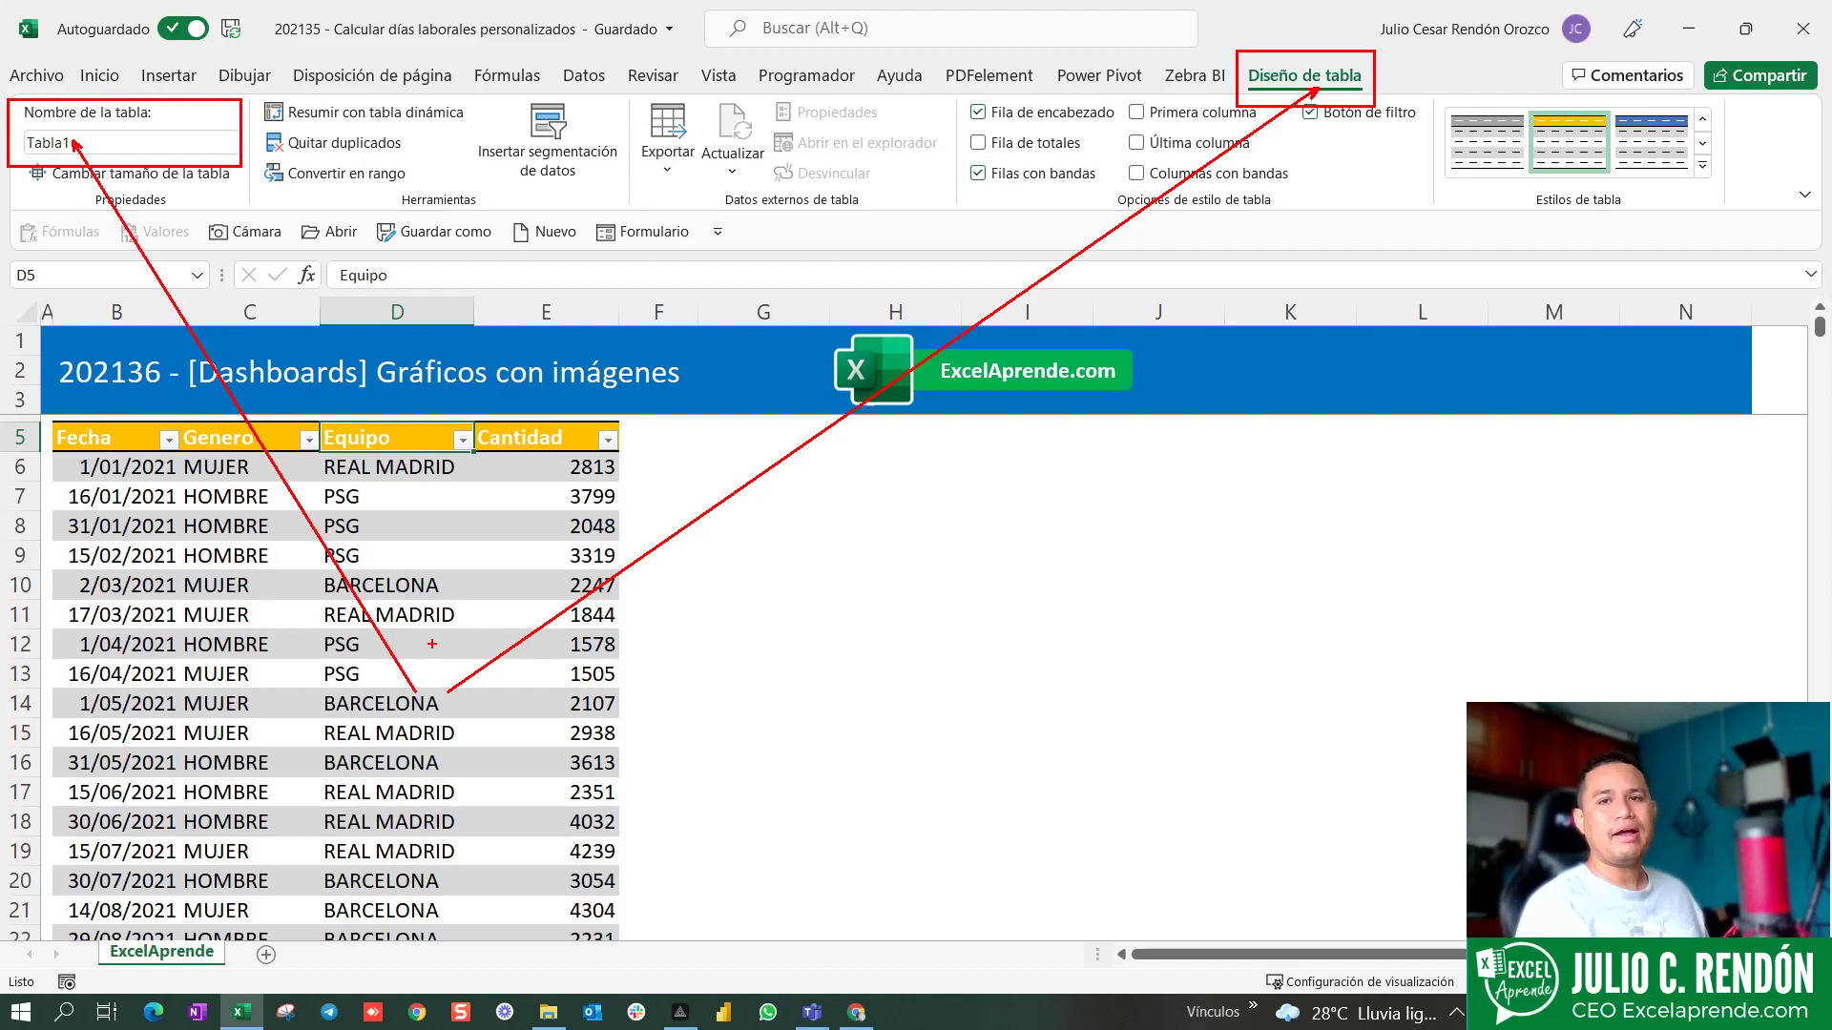
key("Escape")
left_click(169, 76)
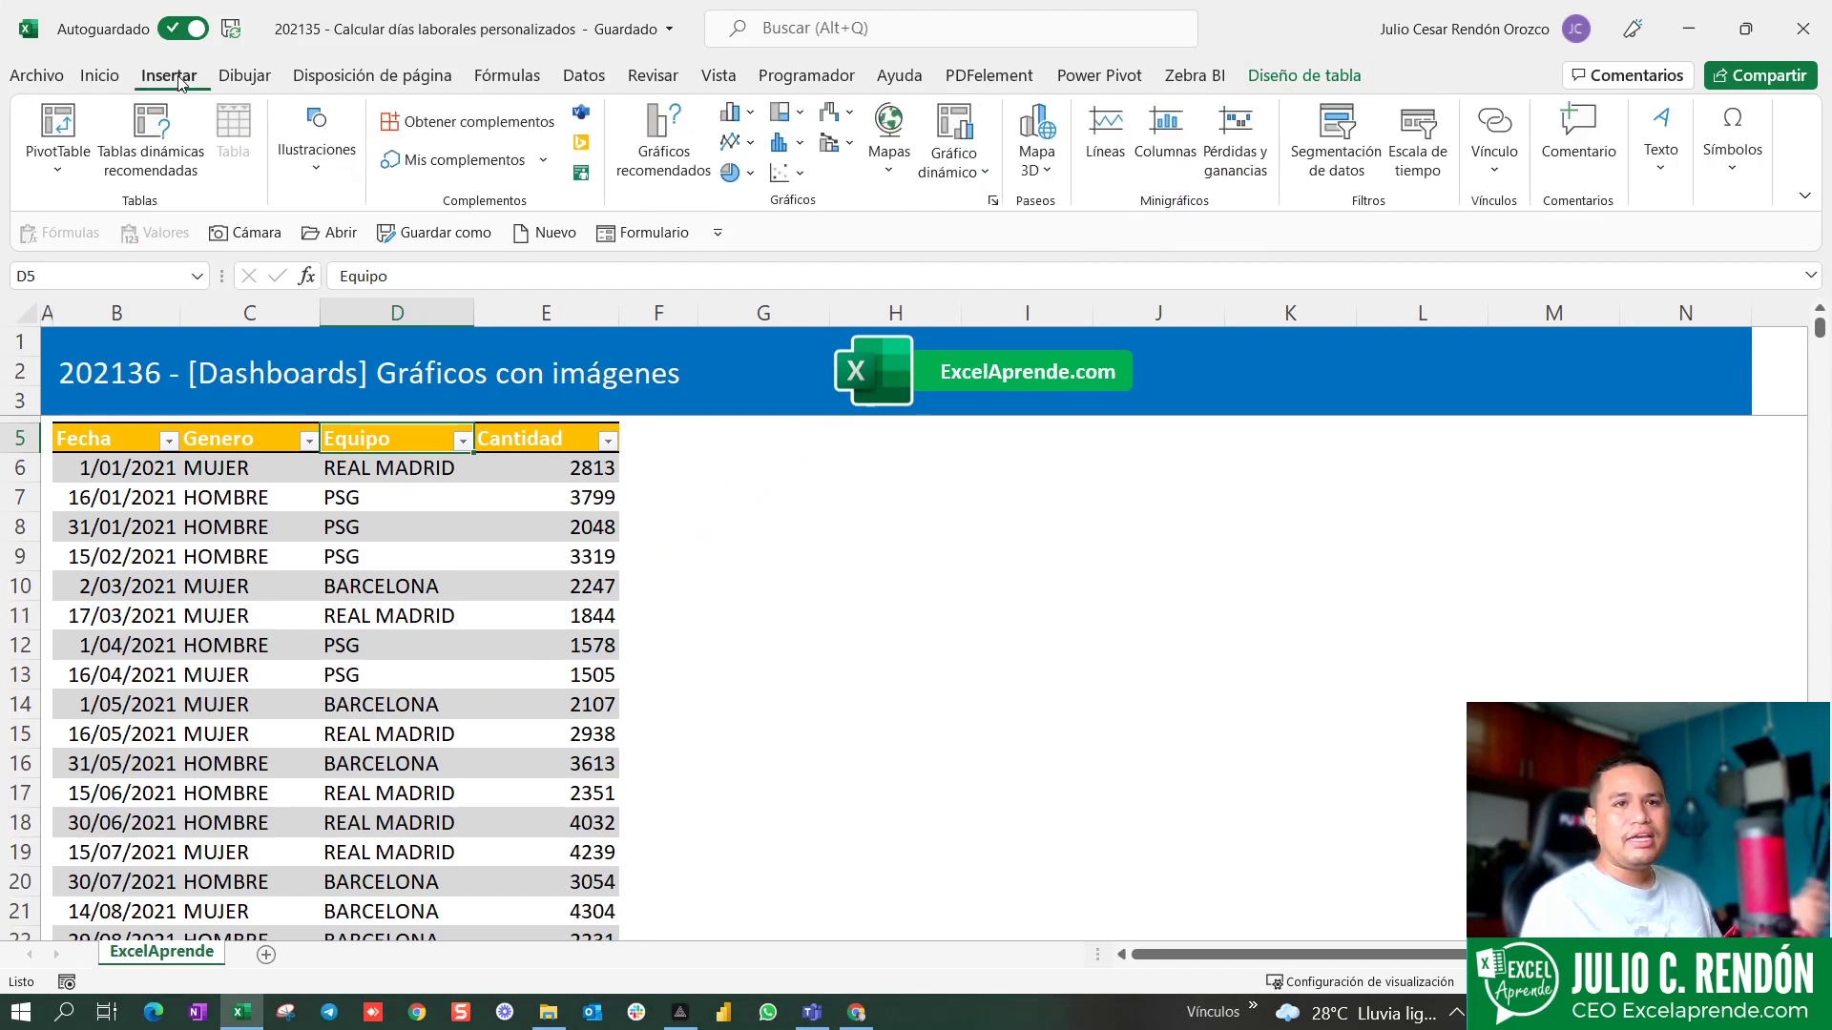
left_click(309, 667)
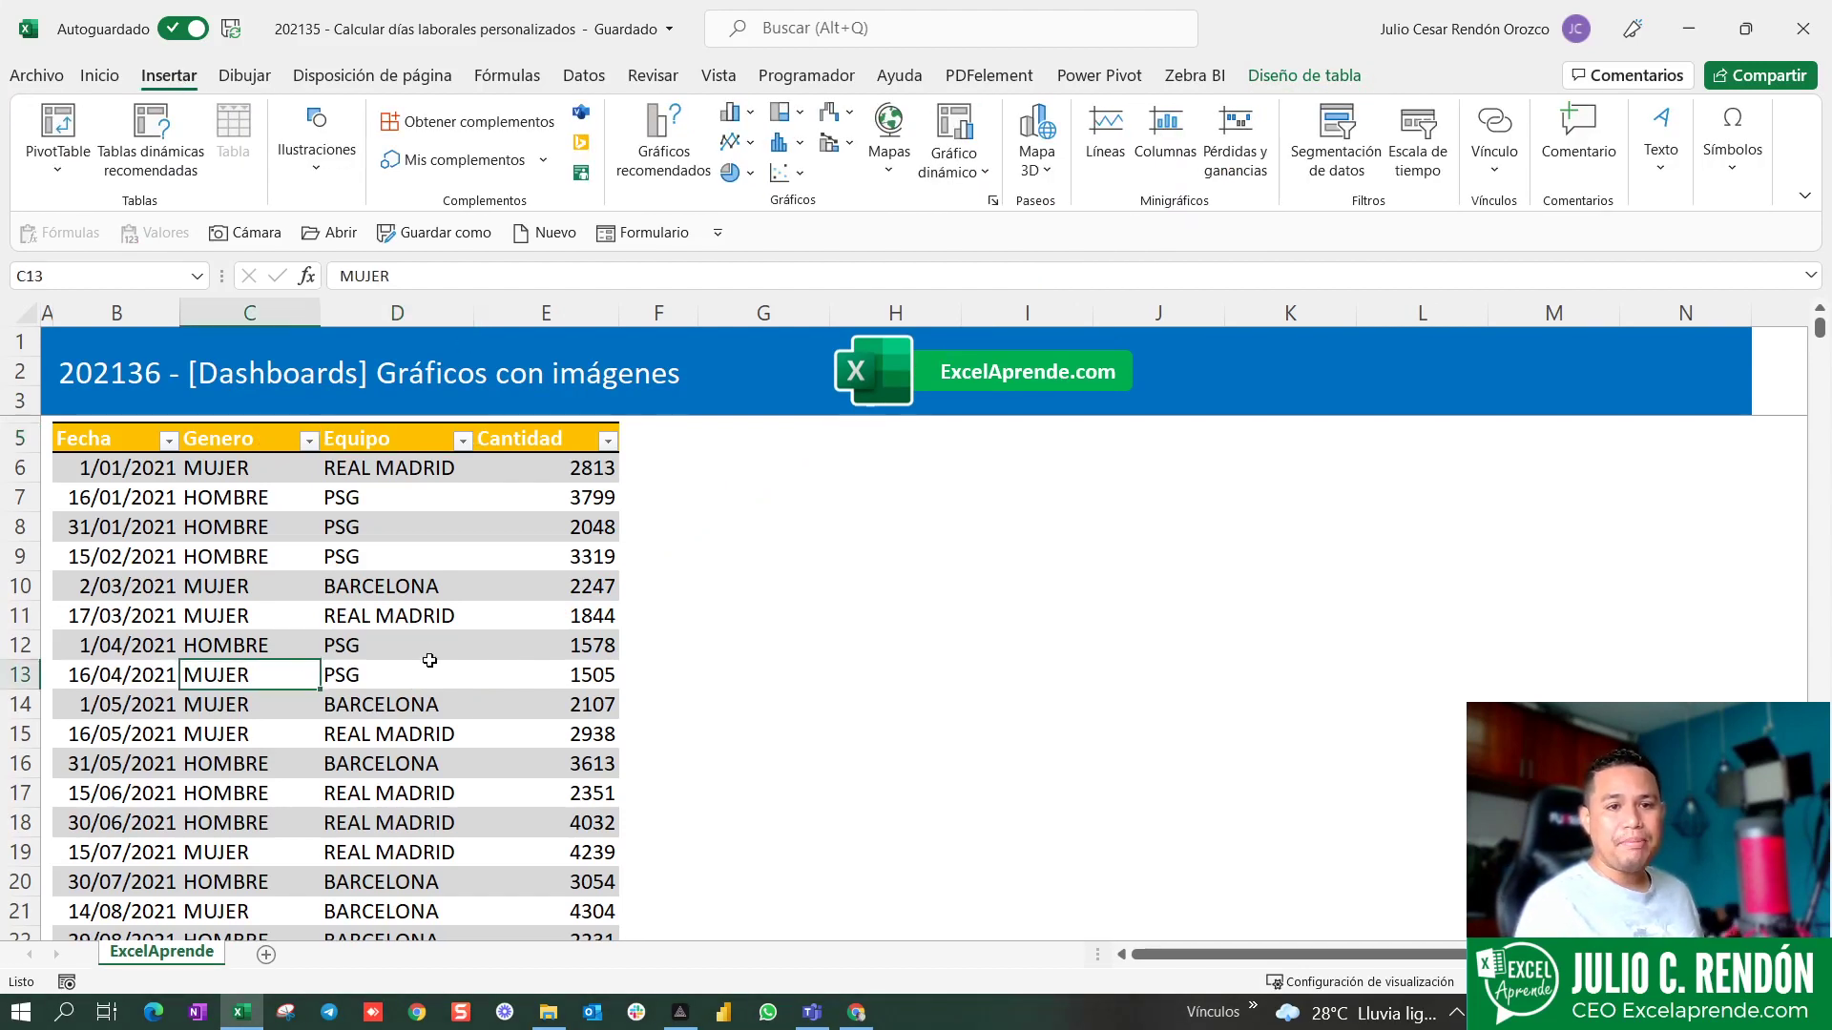
left_click(429, 665)
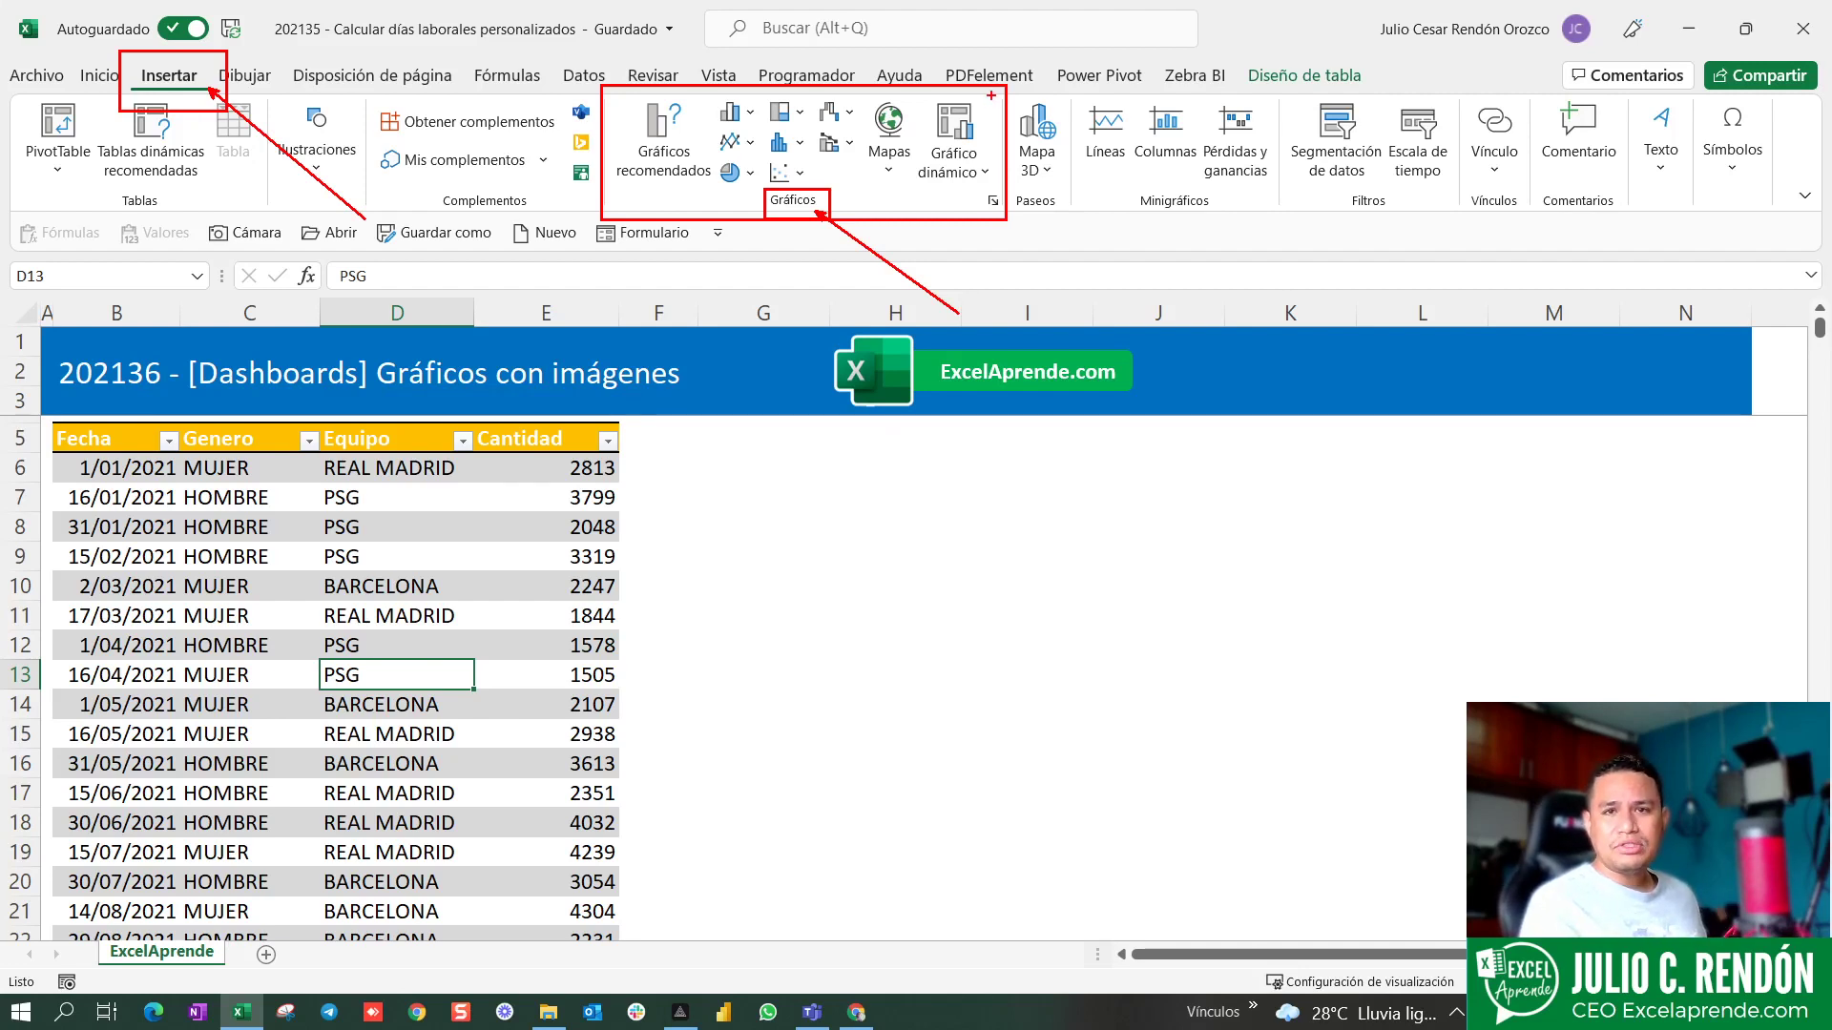
mouse_move(992, 97)
left_mouse_down()
mouse_move(909, 186)
mouse_move(1031, 279)
left_mouse_up()
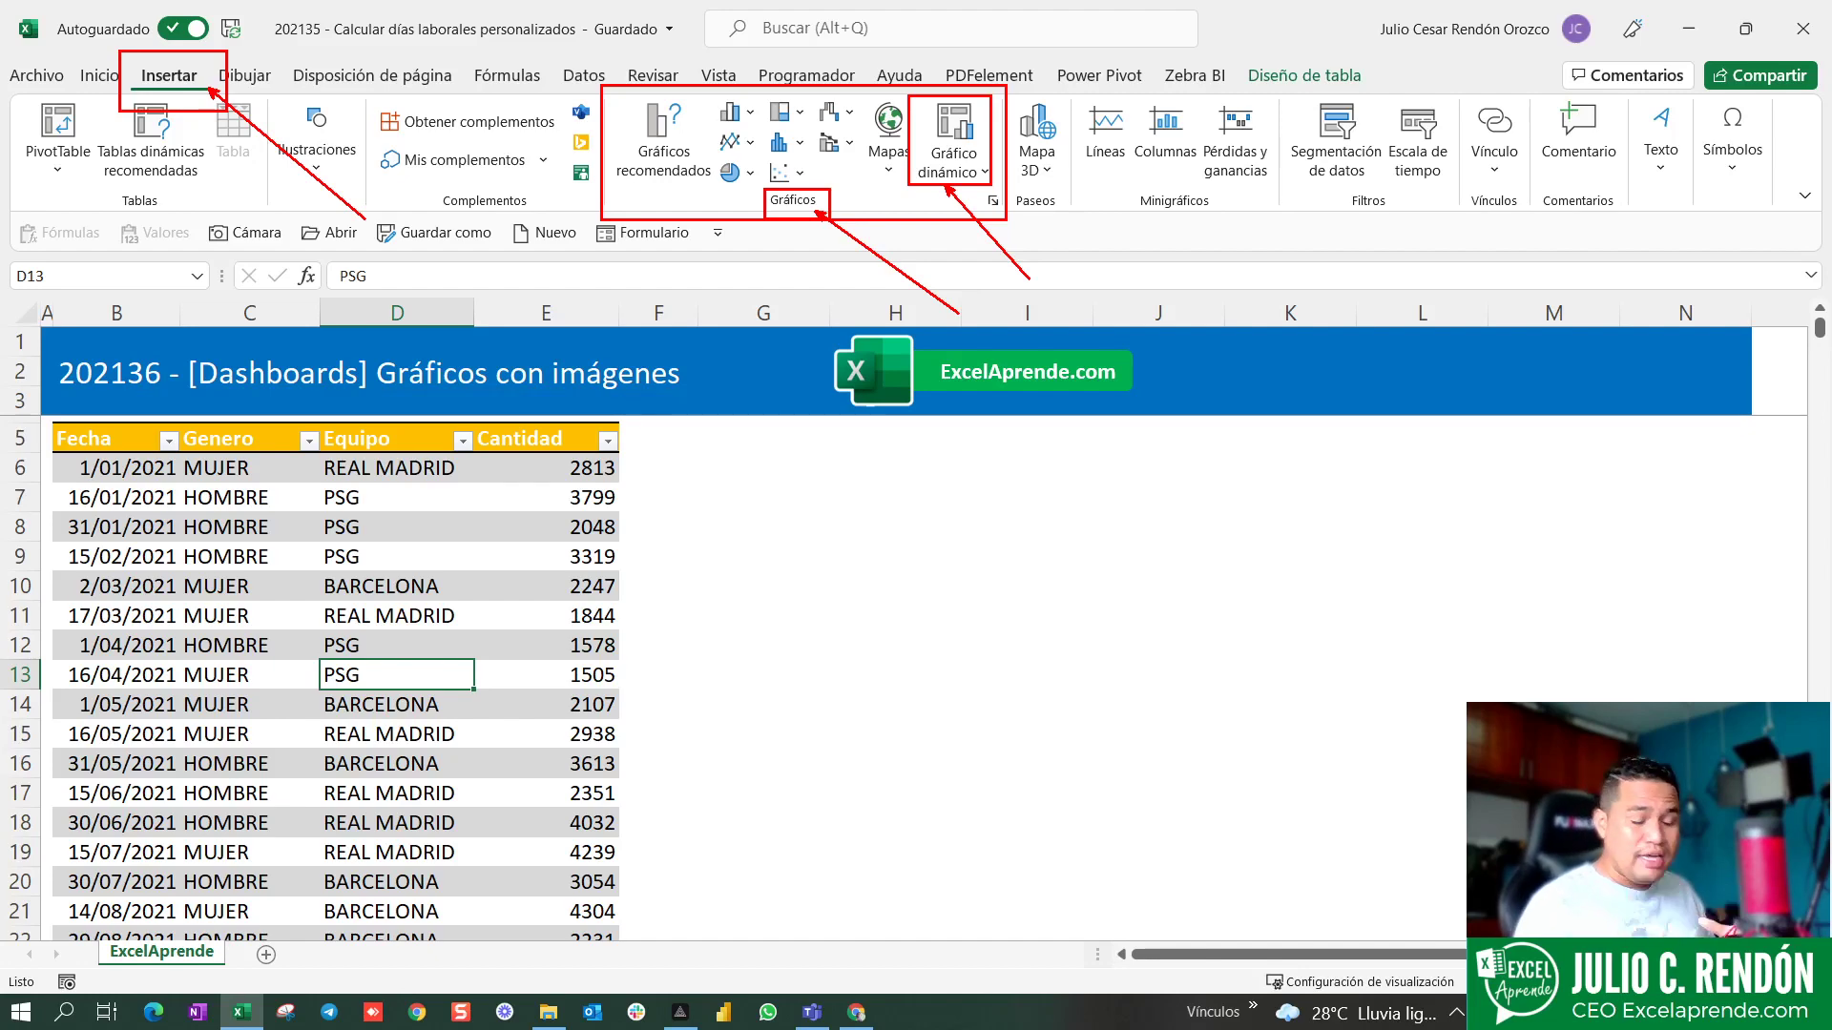
key("Escape")
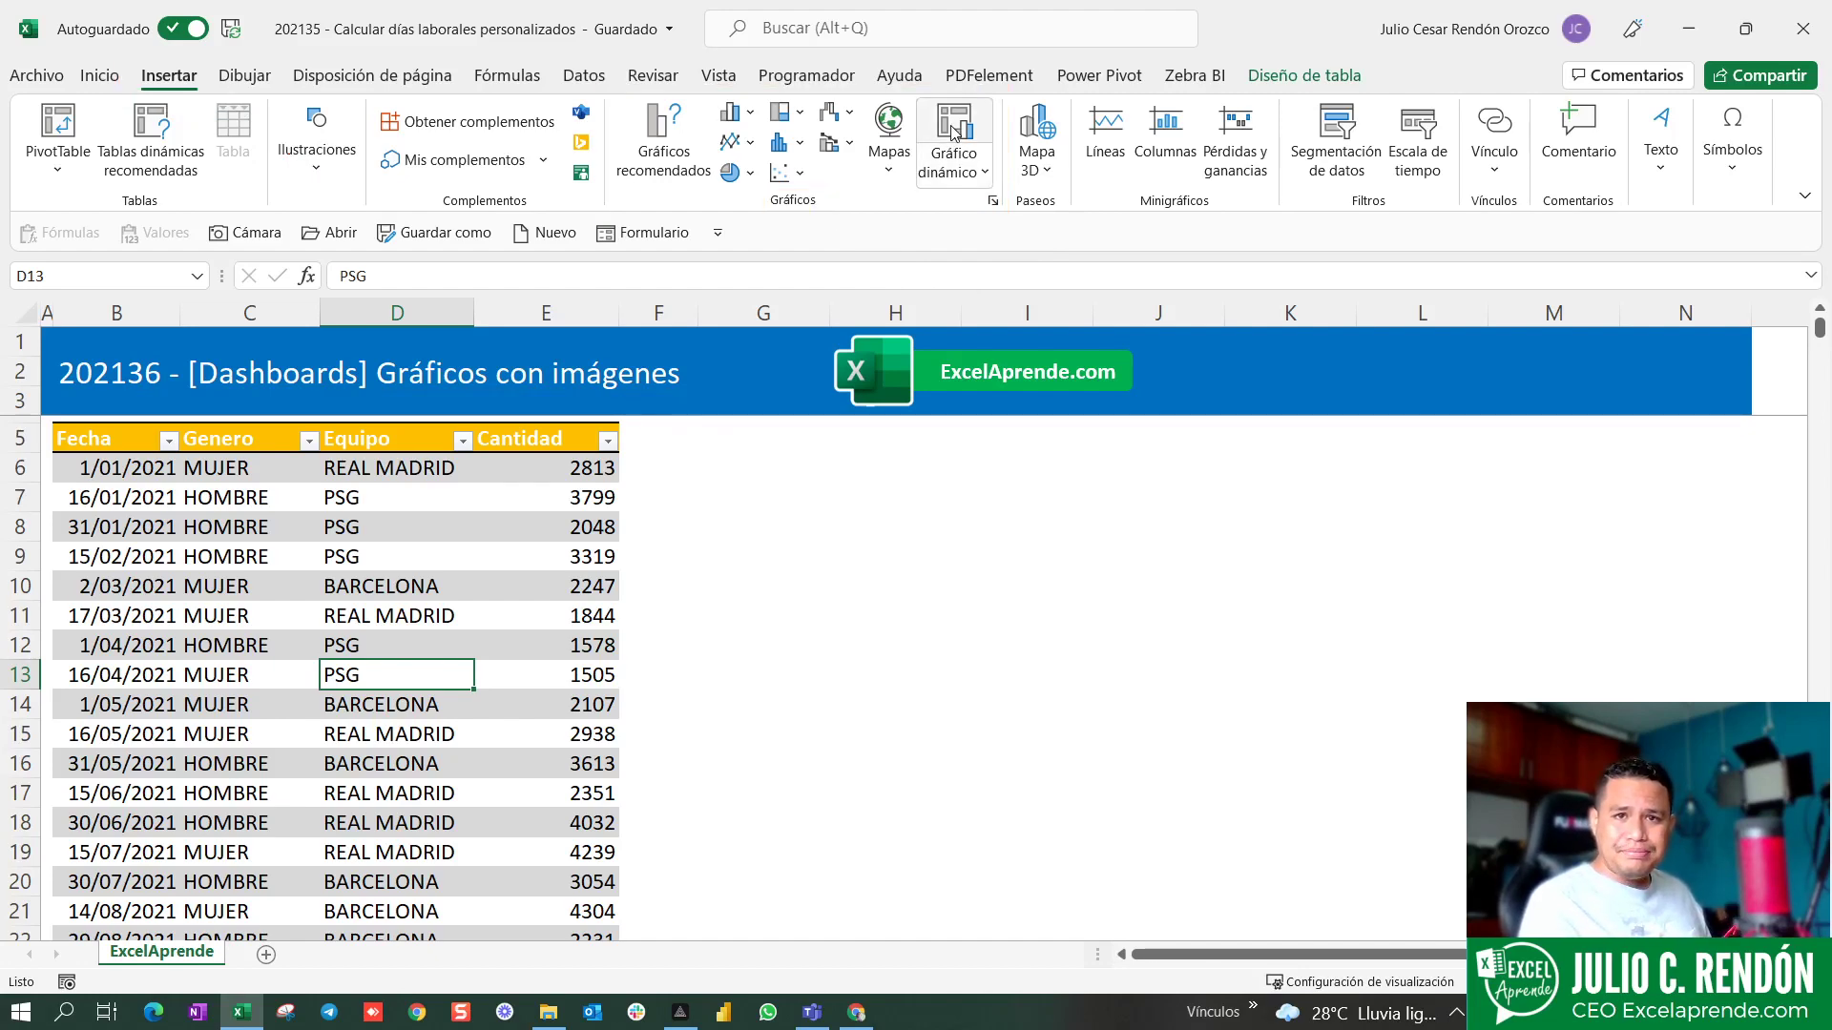
- Launch Gráfico dinámico with Tabla1 as source and Nueva hoja de cálculo as destination
left_click(953, 131)
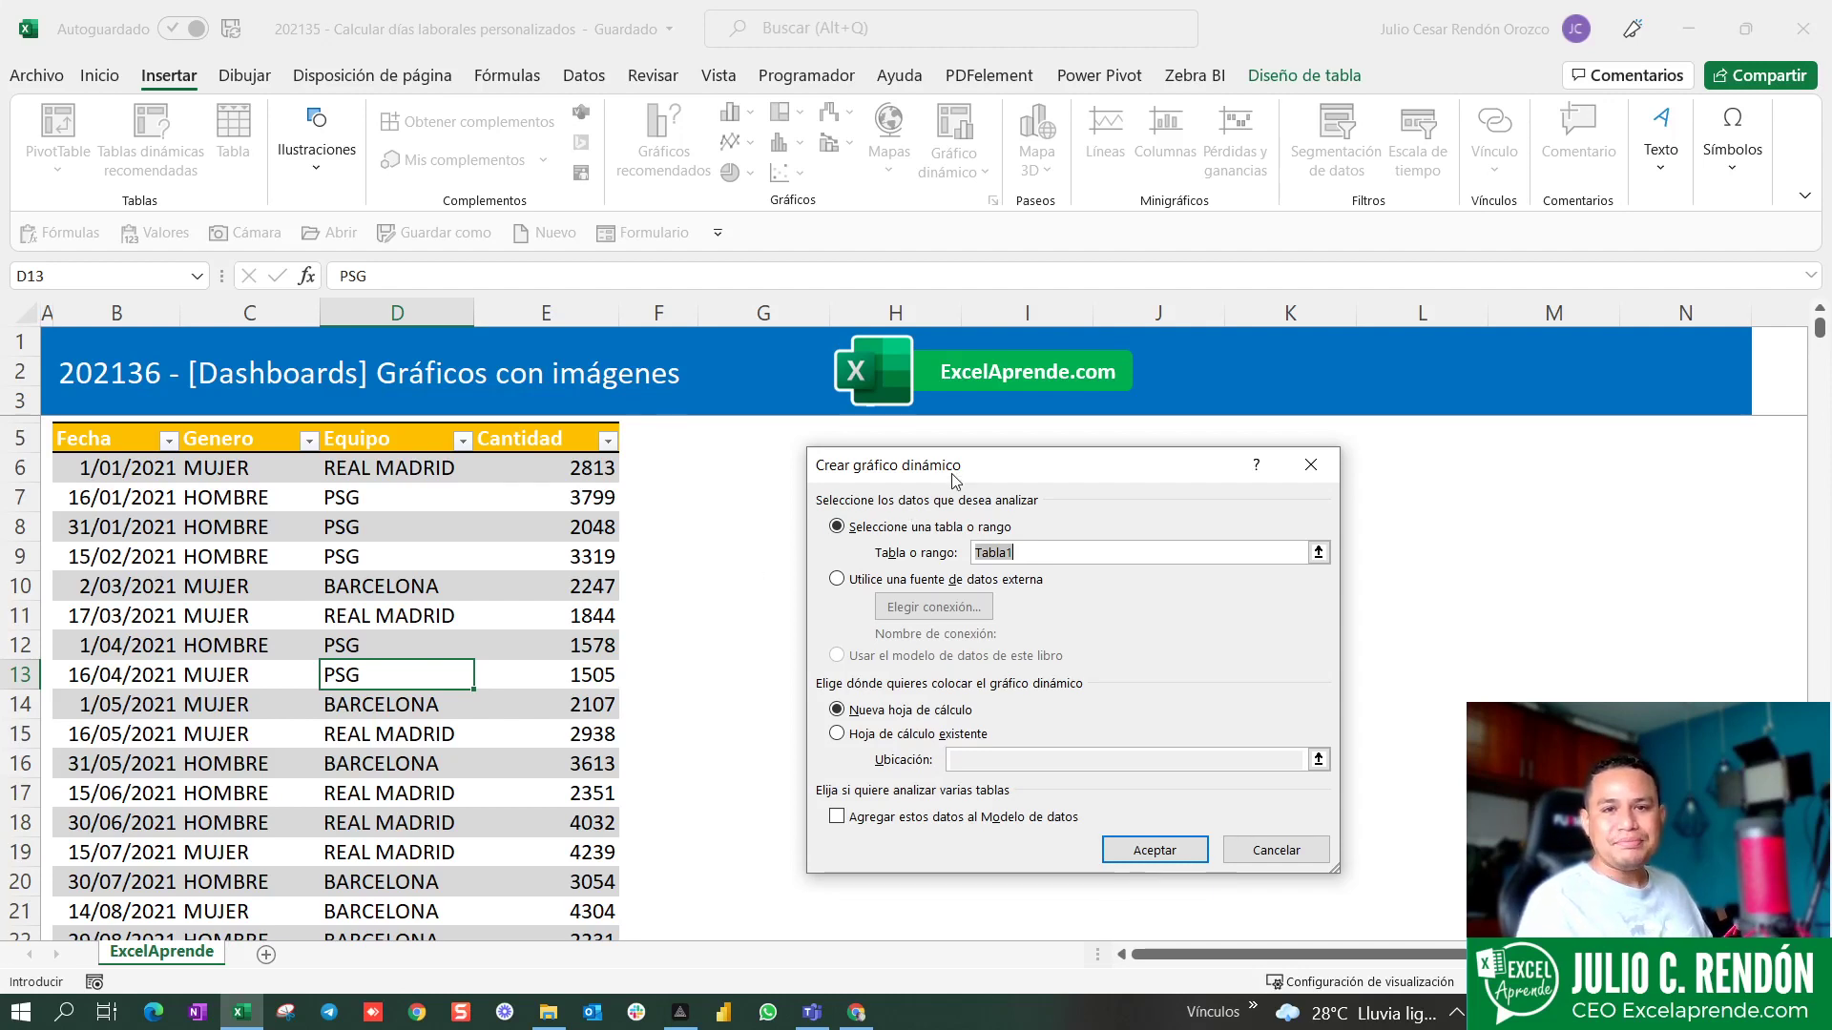
left_click_drag(954, 480, 921, 482)
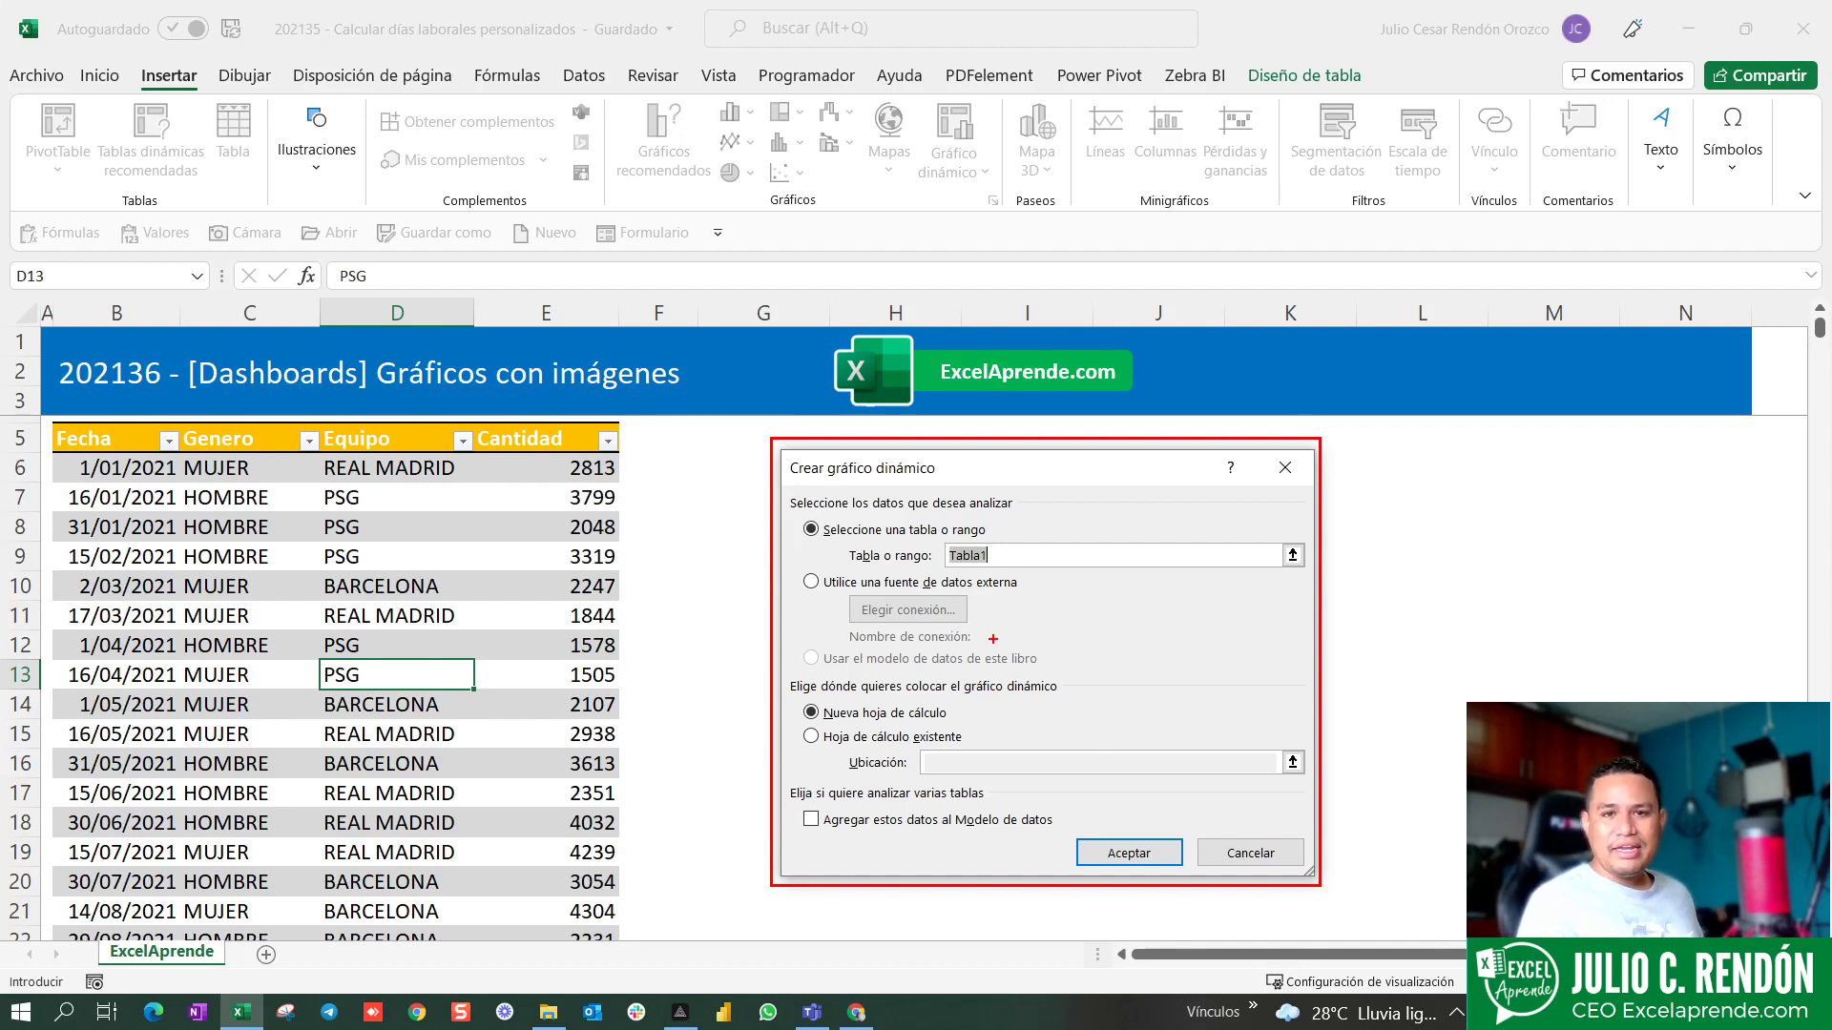
left_click_drag(785, 512, 1306, 576)
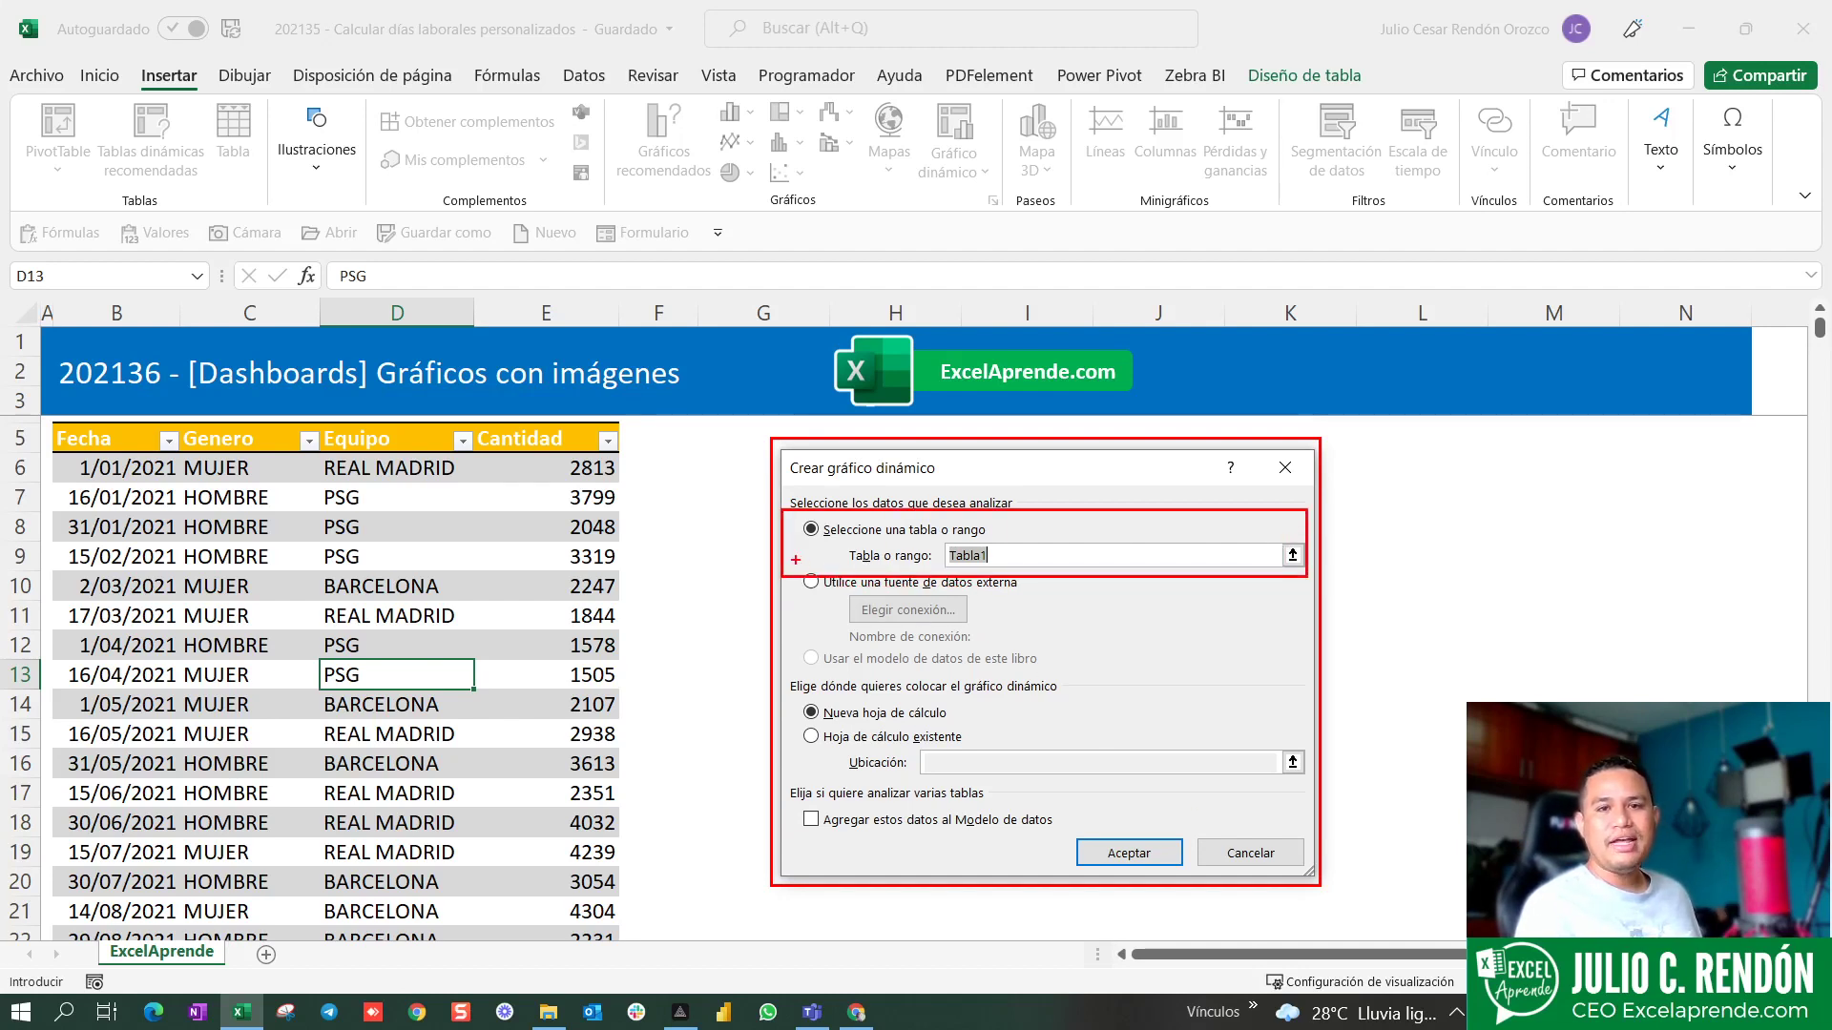
left_click_drag(802, 550, 412, 550)
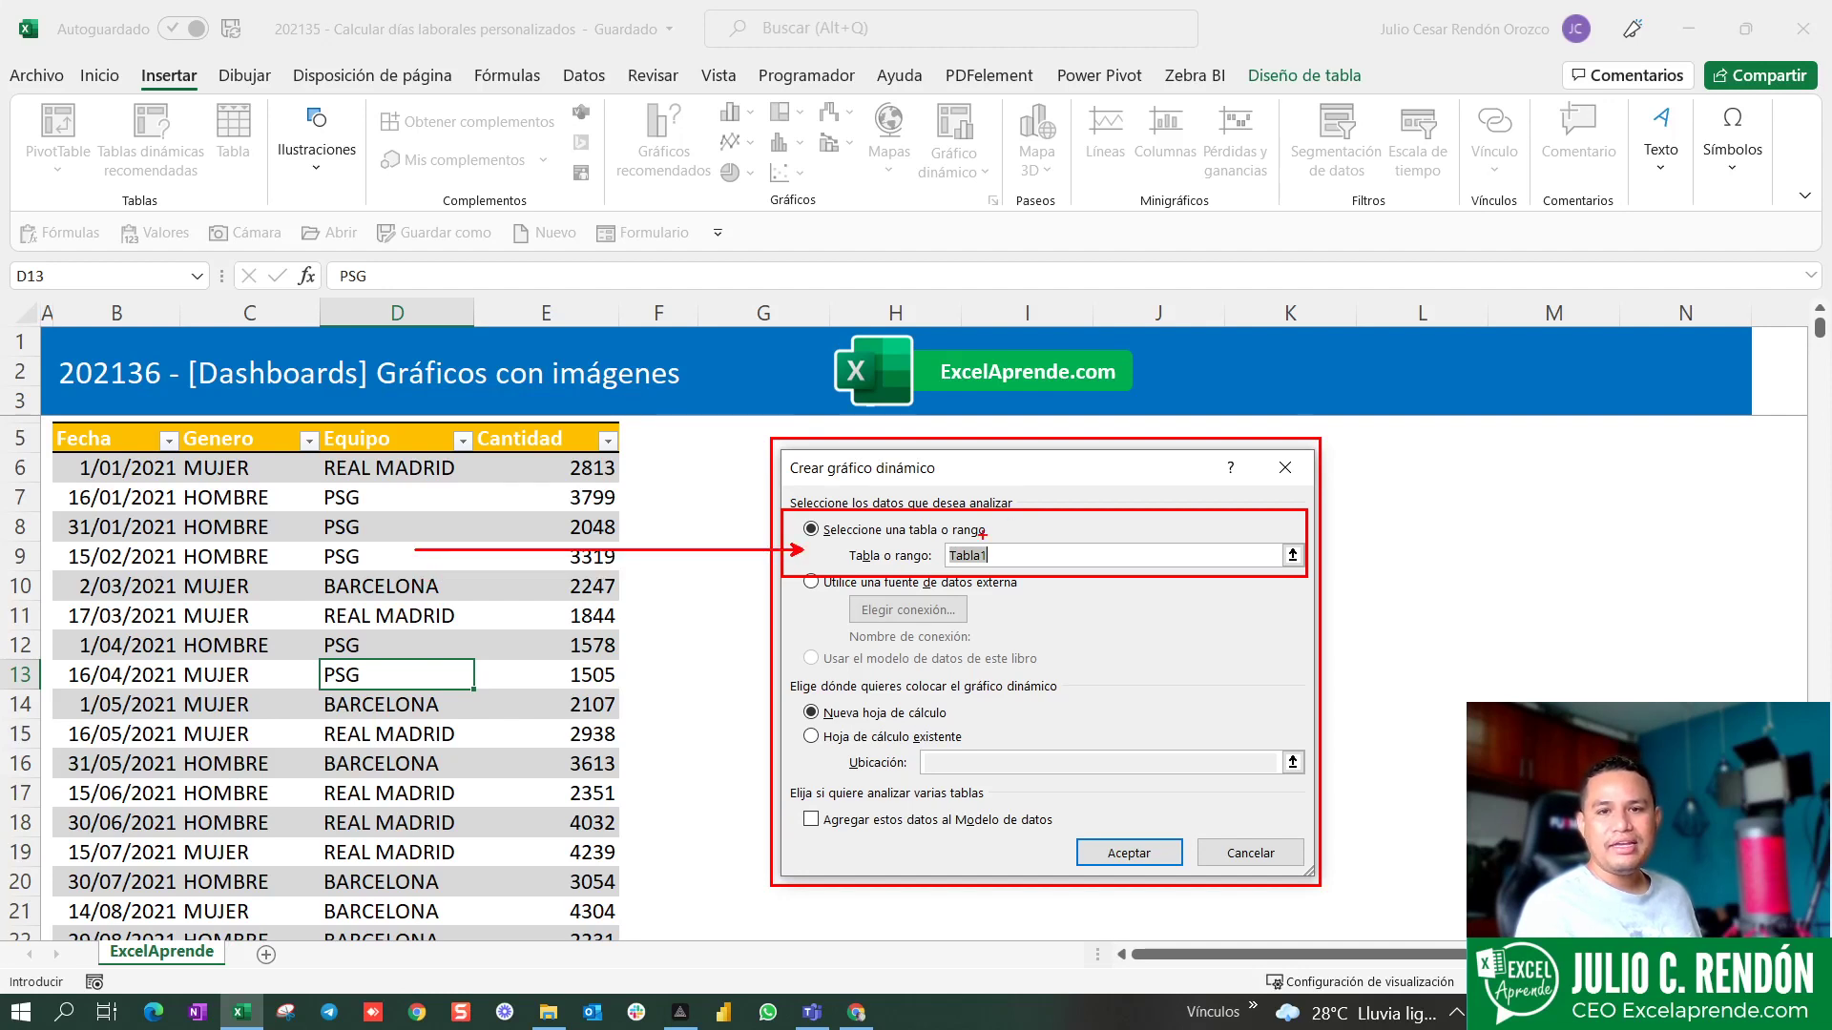
left_click_drag(933, 539, 1006, 569)
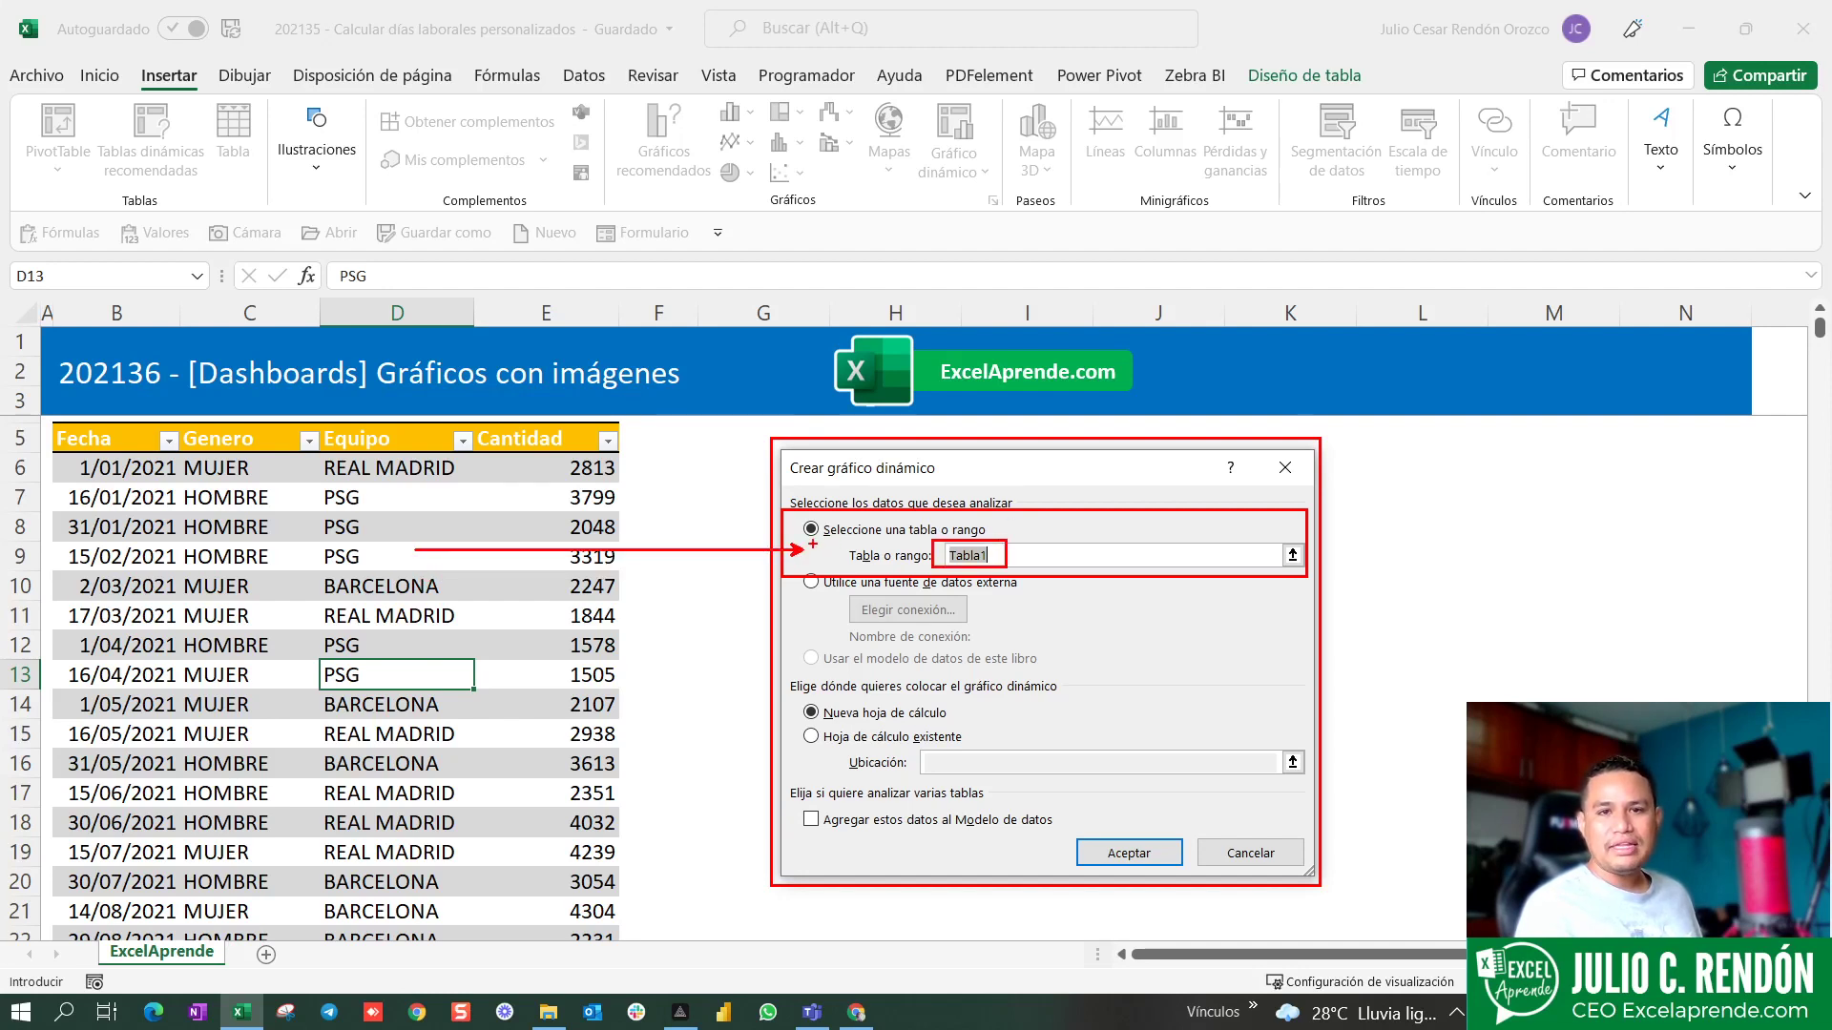
left_click_drag(812, 544, 909, 535)
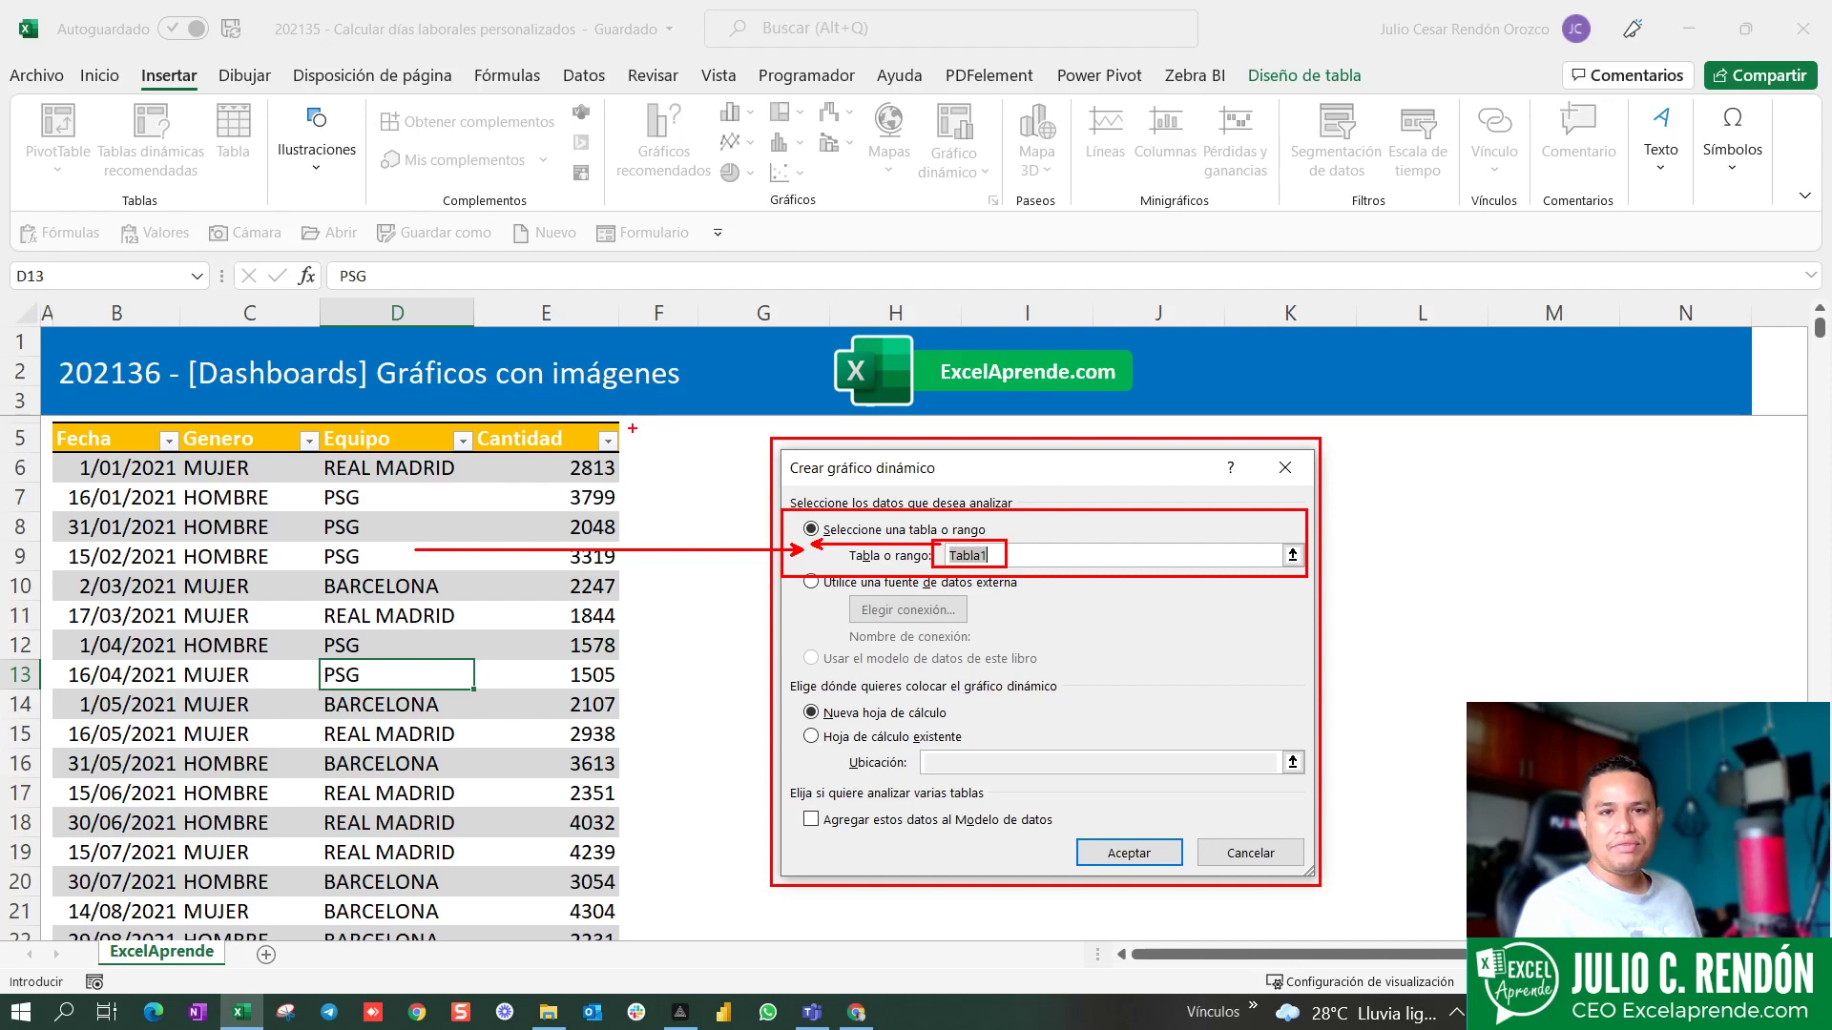
left_click_drag(618, 419, 45, 951)
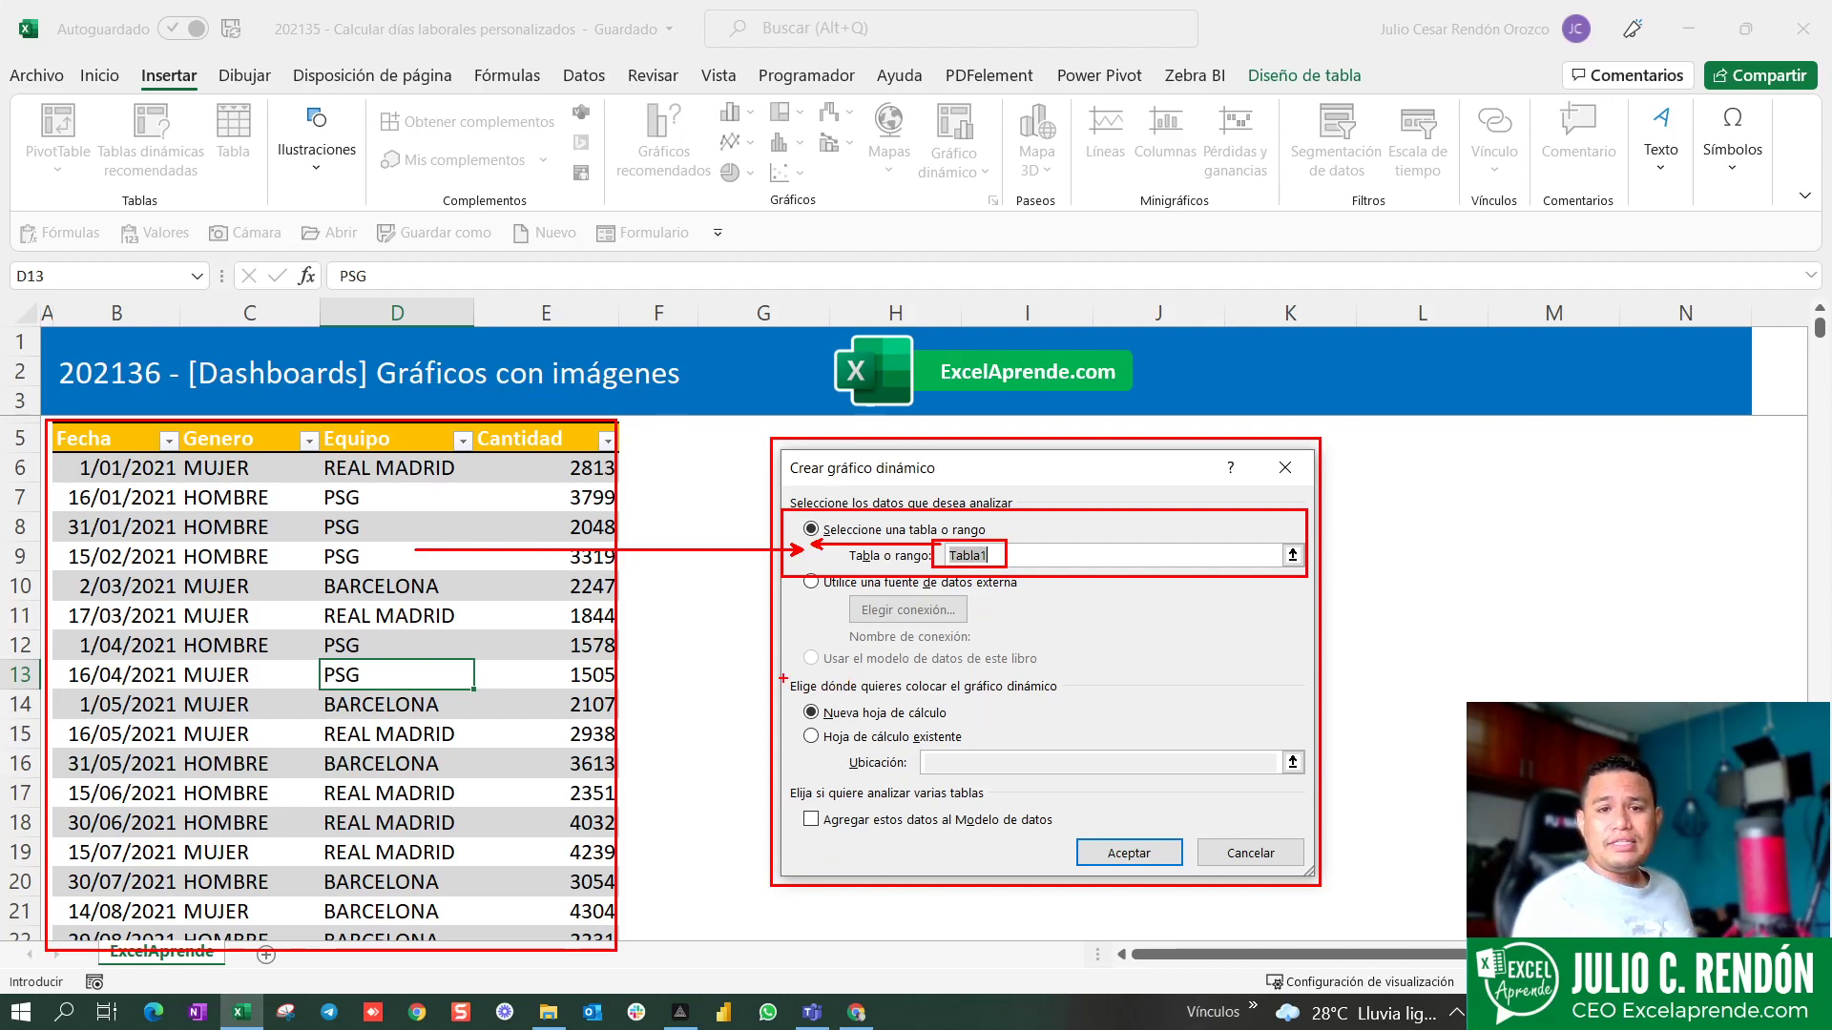
left_click_drag(765, 671, 1093, 752)
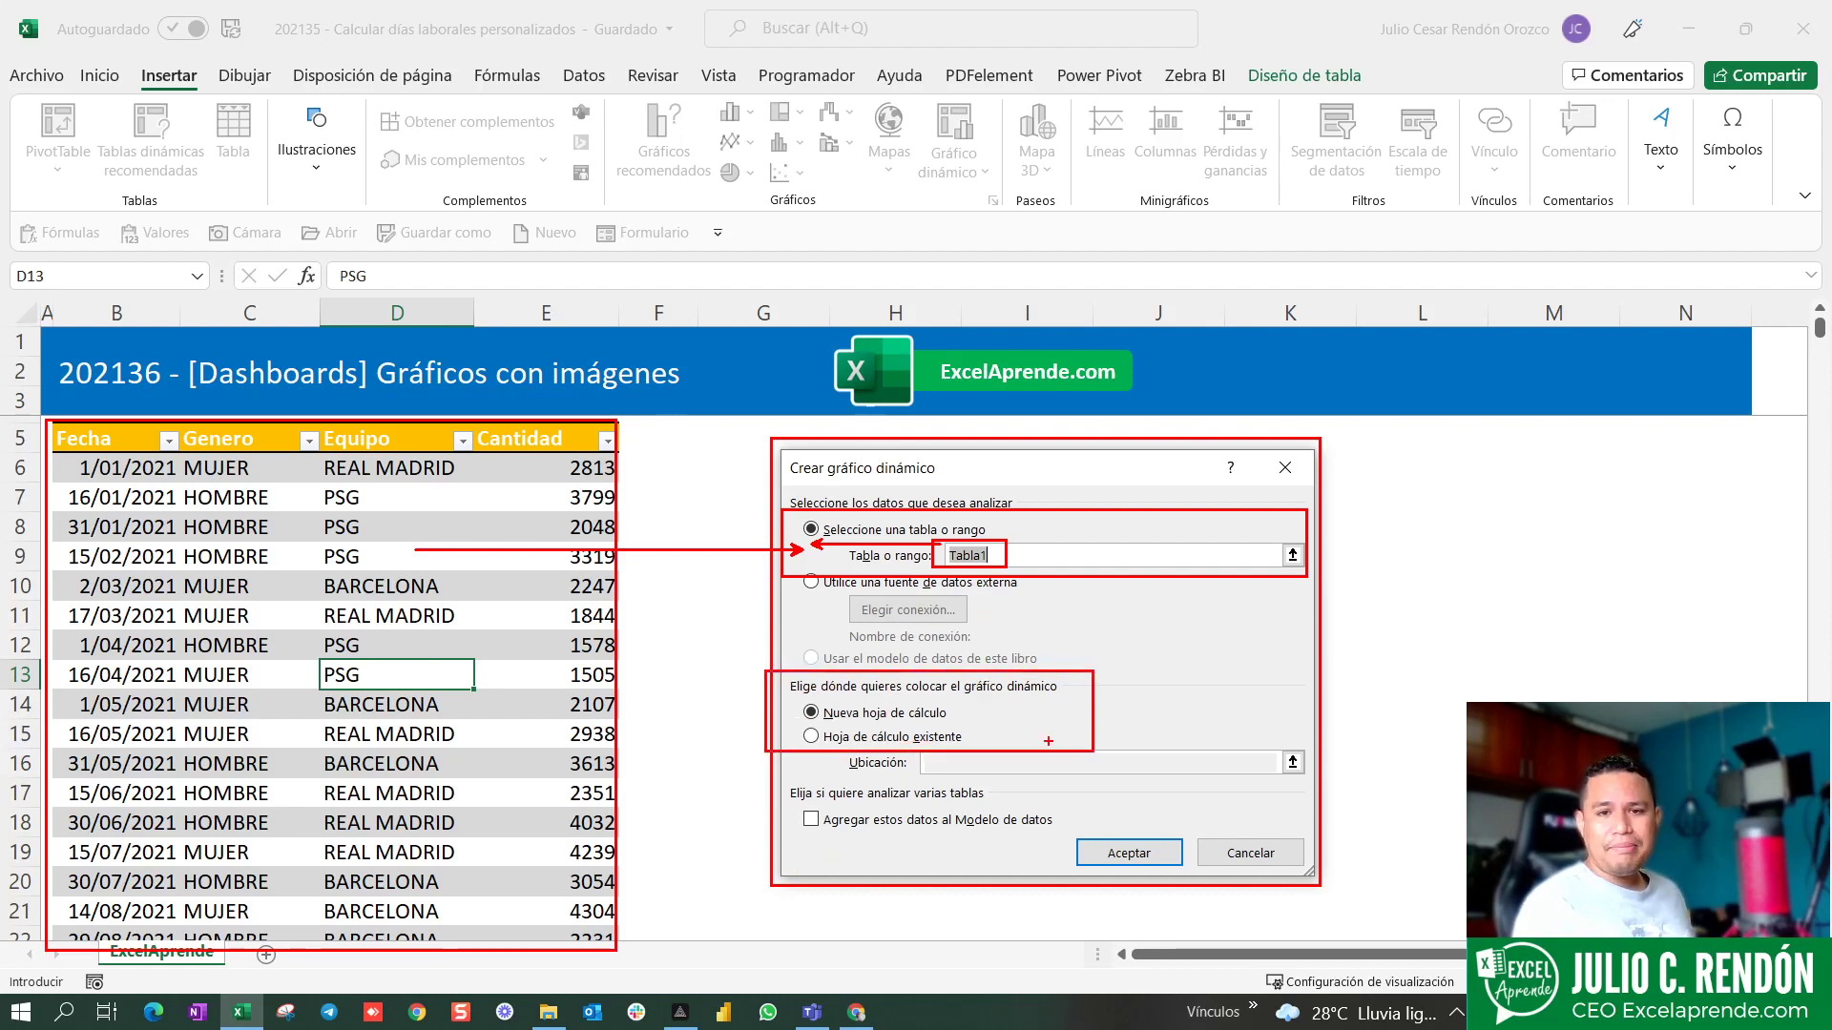
left_click_drag(1234, 677, 992, 725)
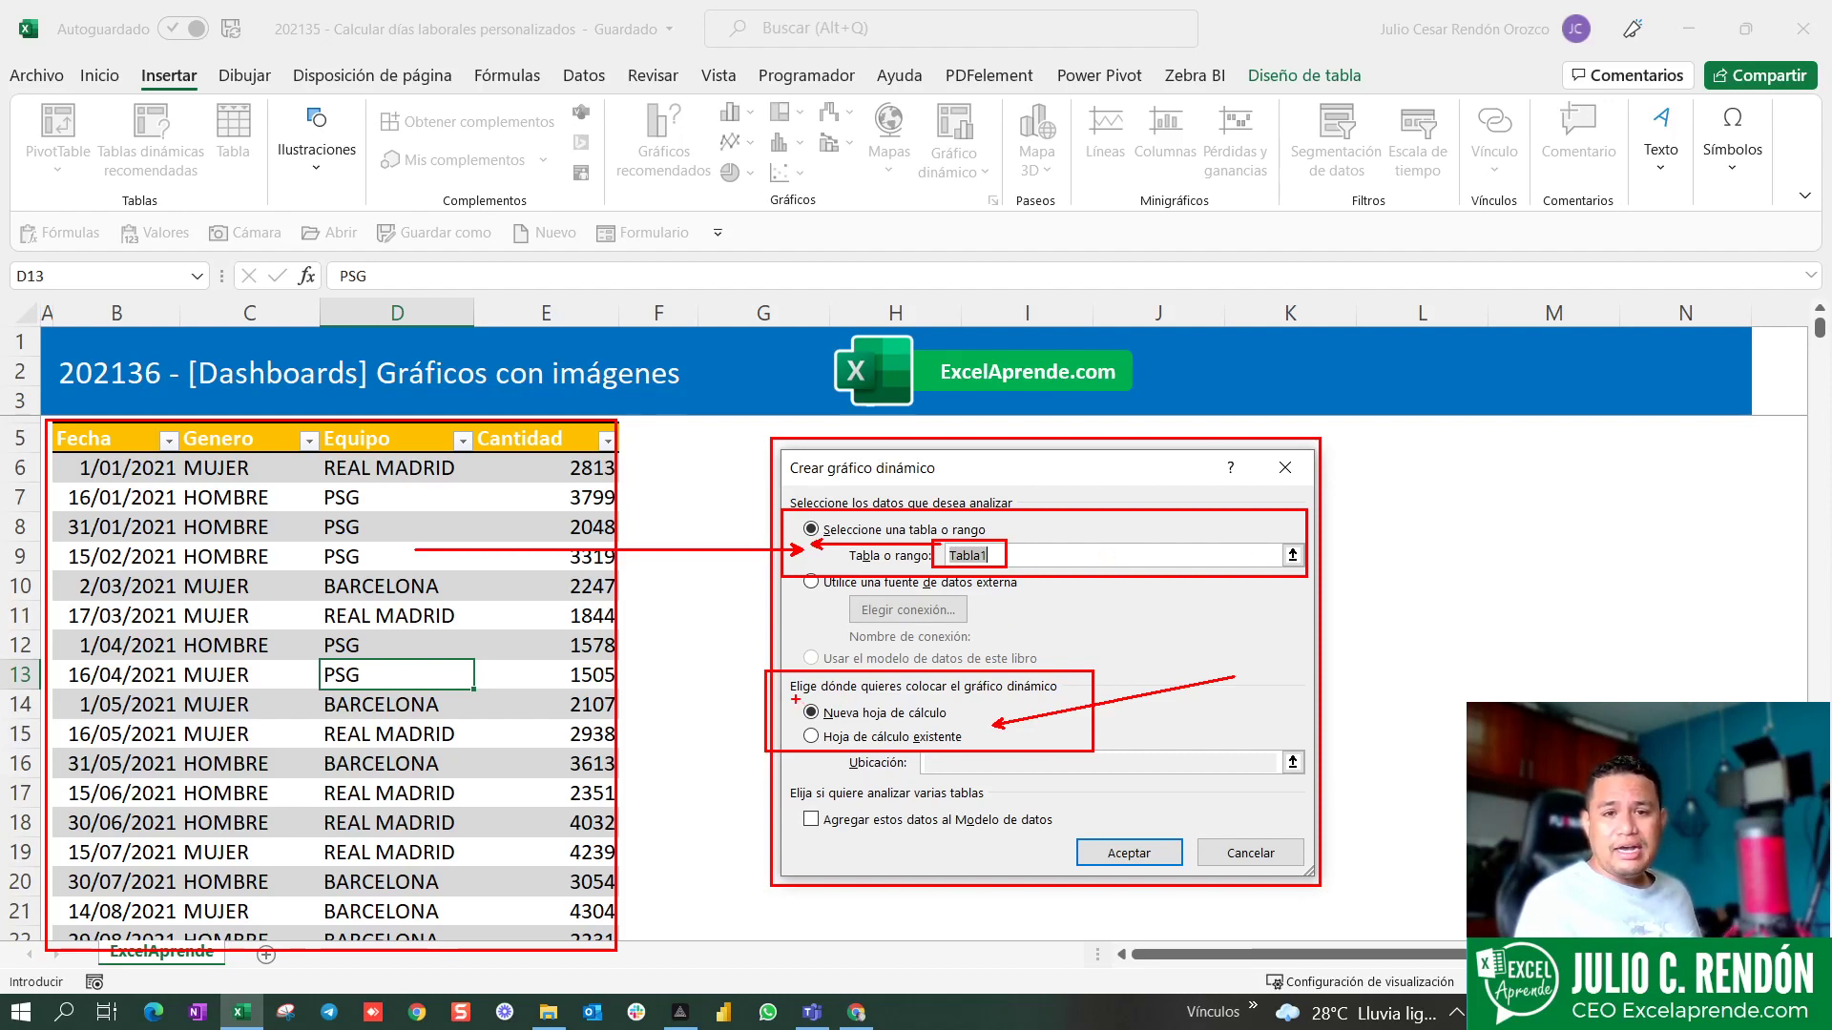
mouse_move(795, 700)
left_mouse_down()
mouse_move(988, 724)
mouse_move(790, 752)
left_mouse_up()
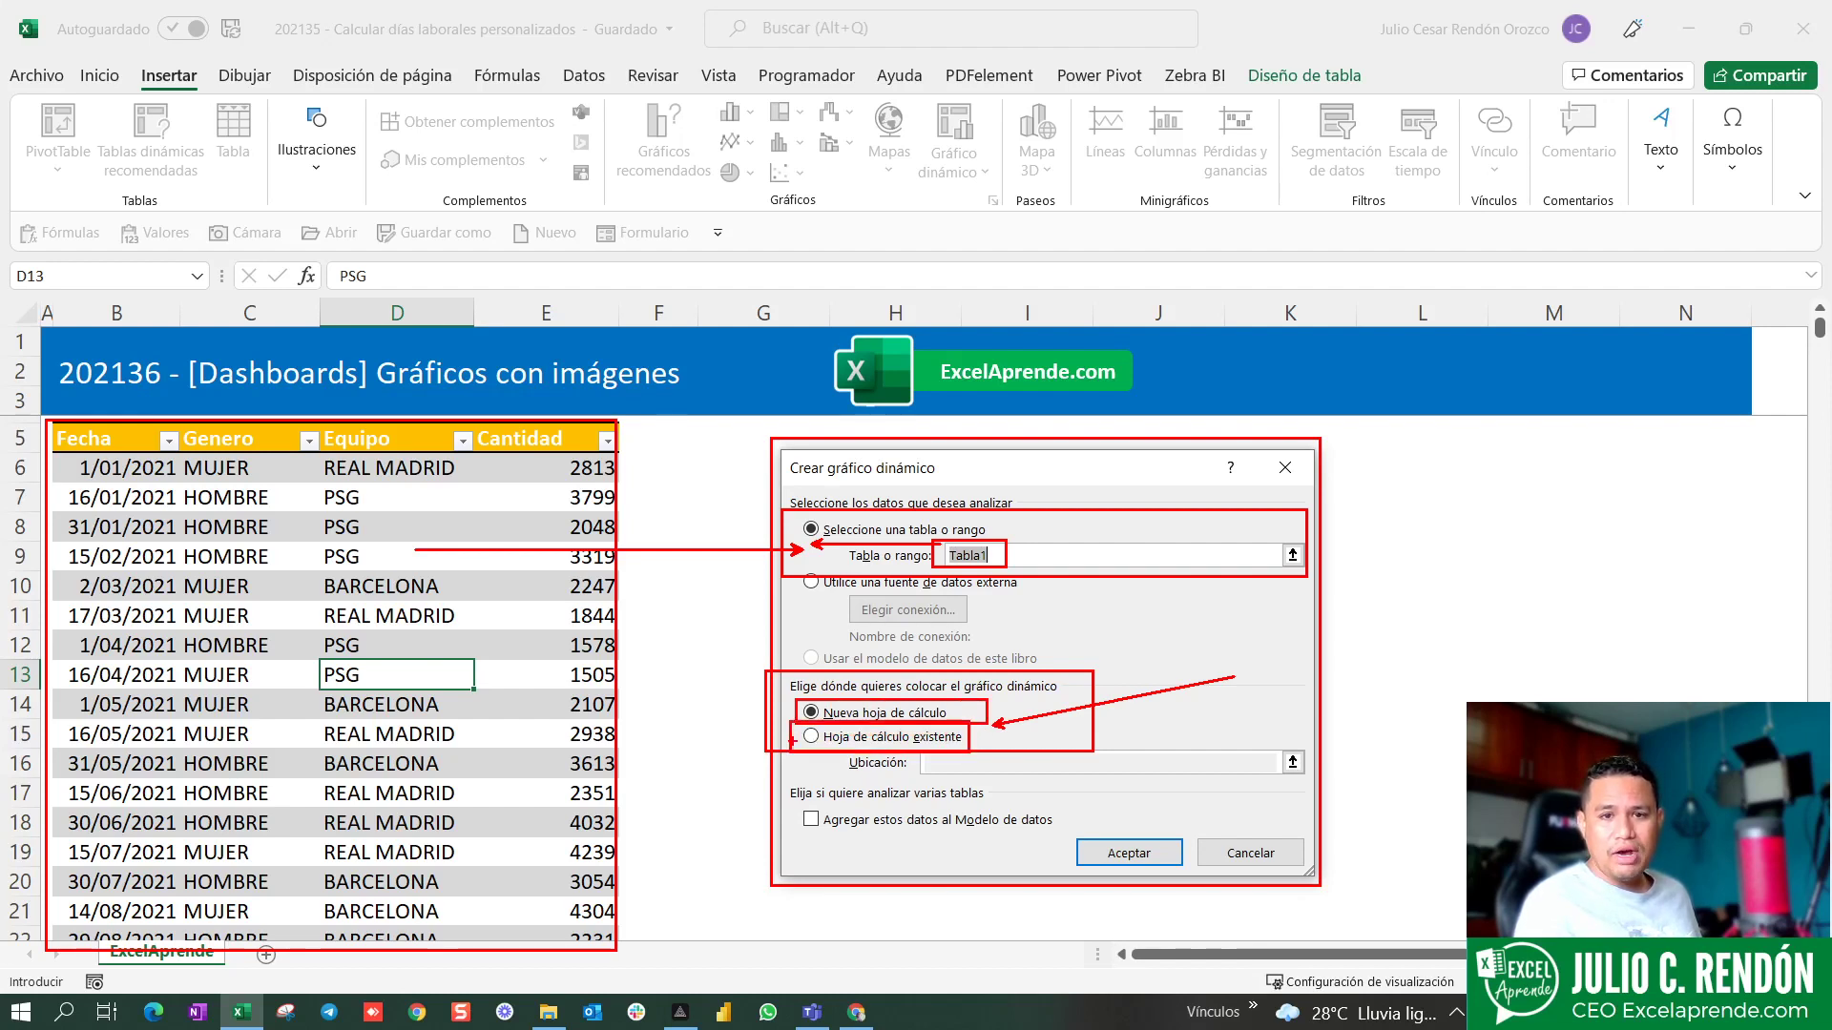
left_click_drag(635, 702, 784, 739)
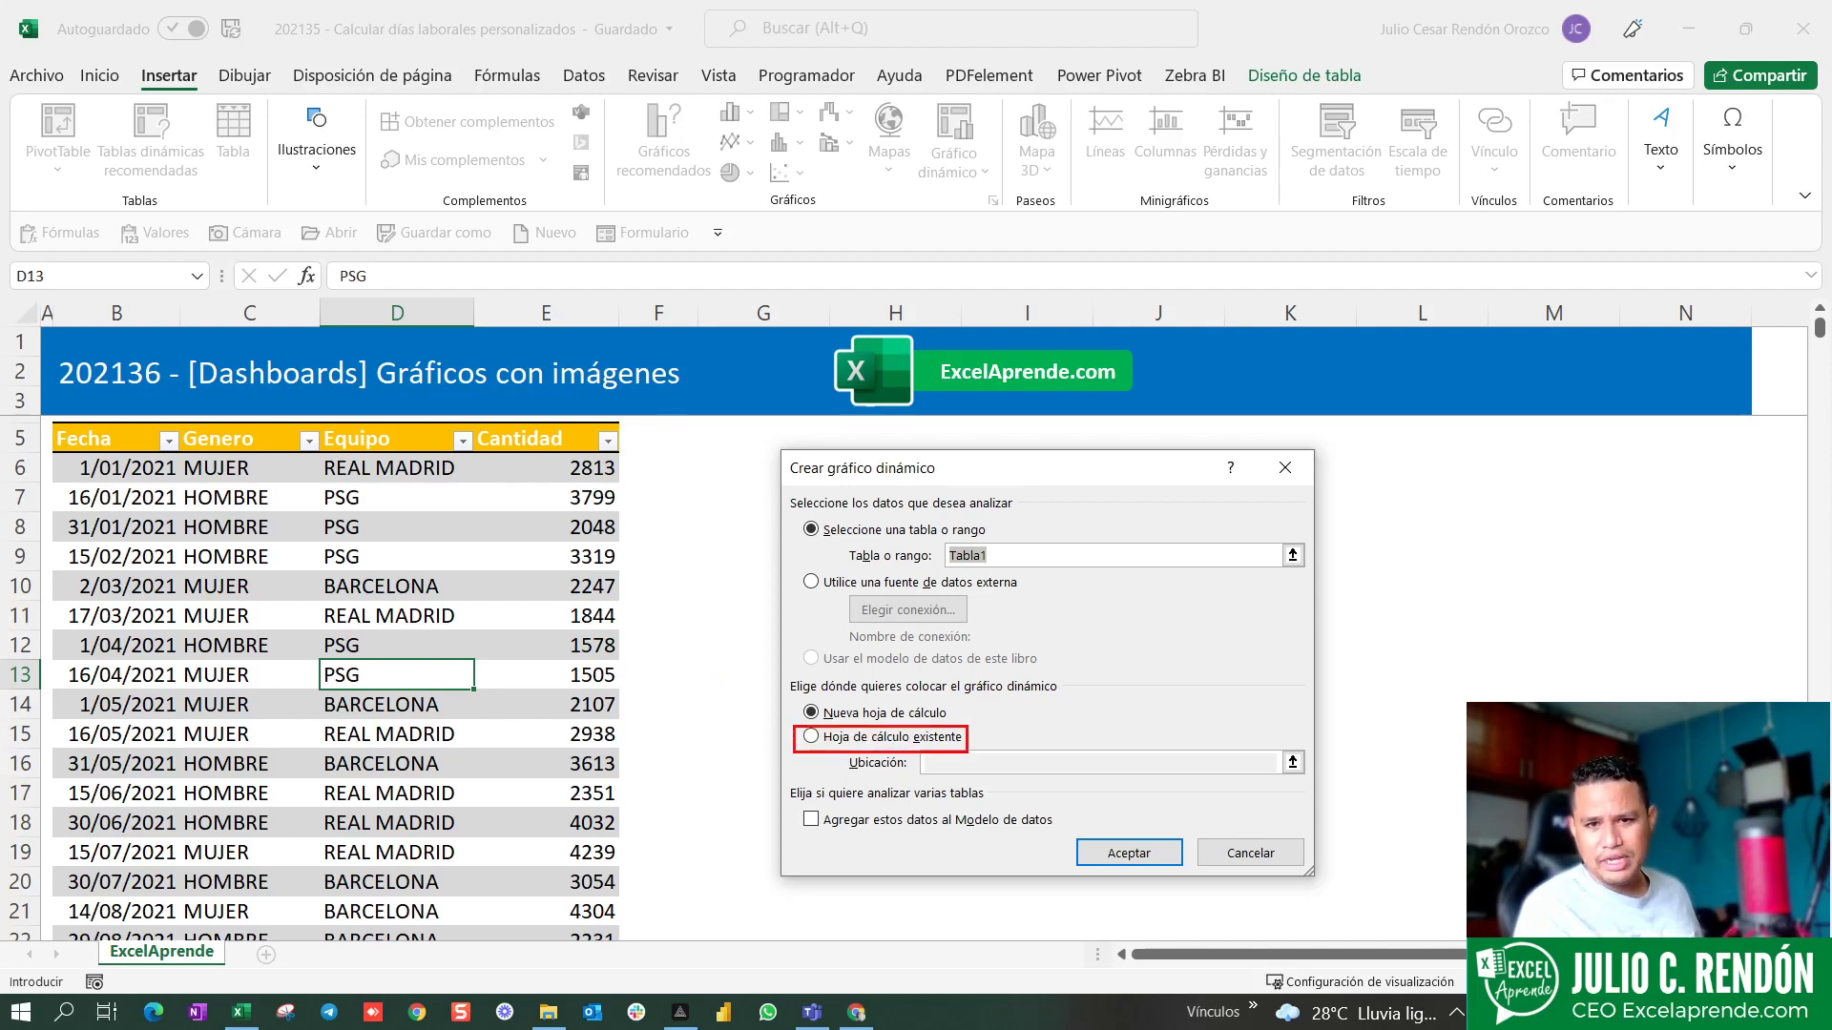
- Switch the destination to Hoja de cálculo existente, focus Ubicación, and move the dialog right
left_click_drag(807, 729, 987, 738)
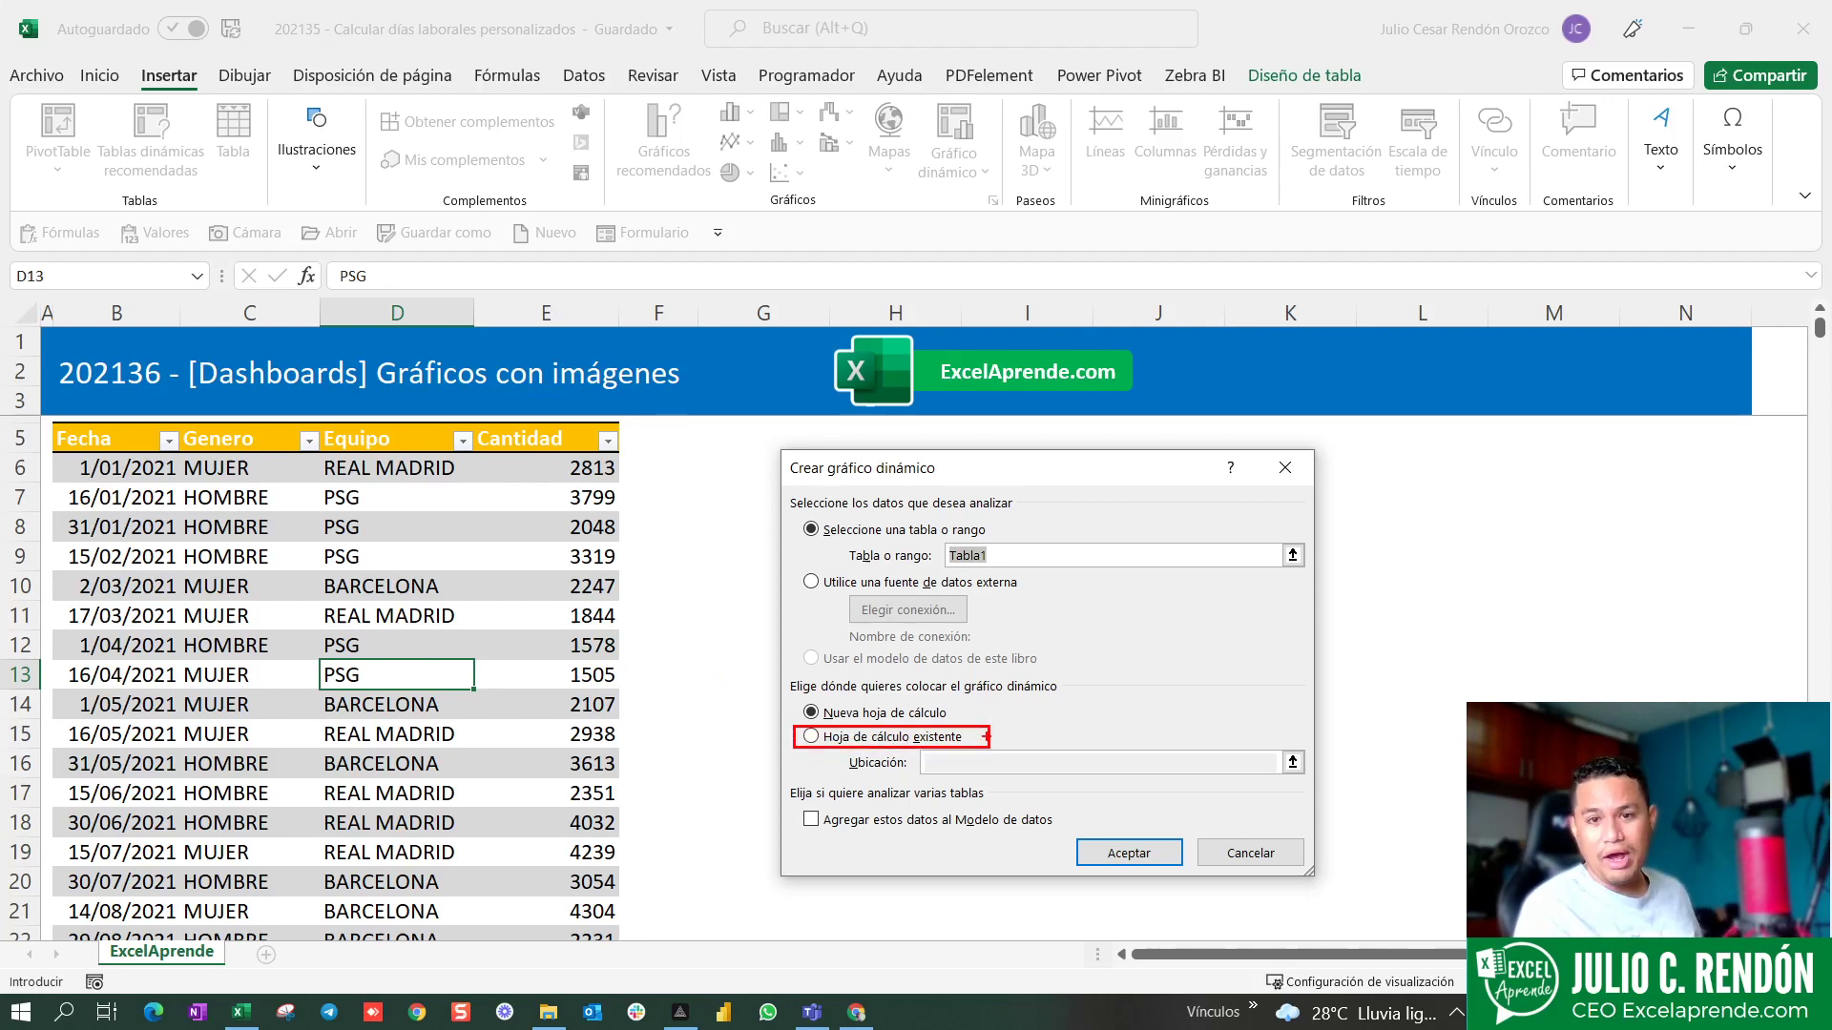
left_click(844, 744)
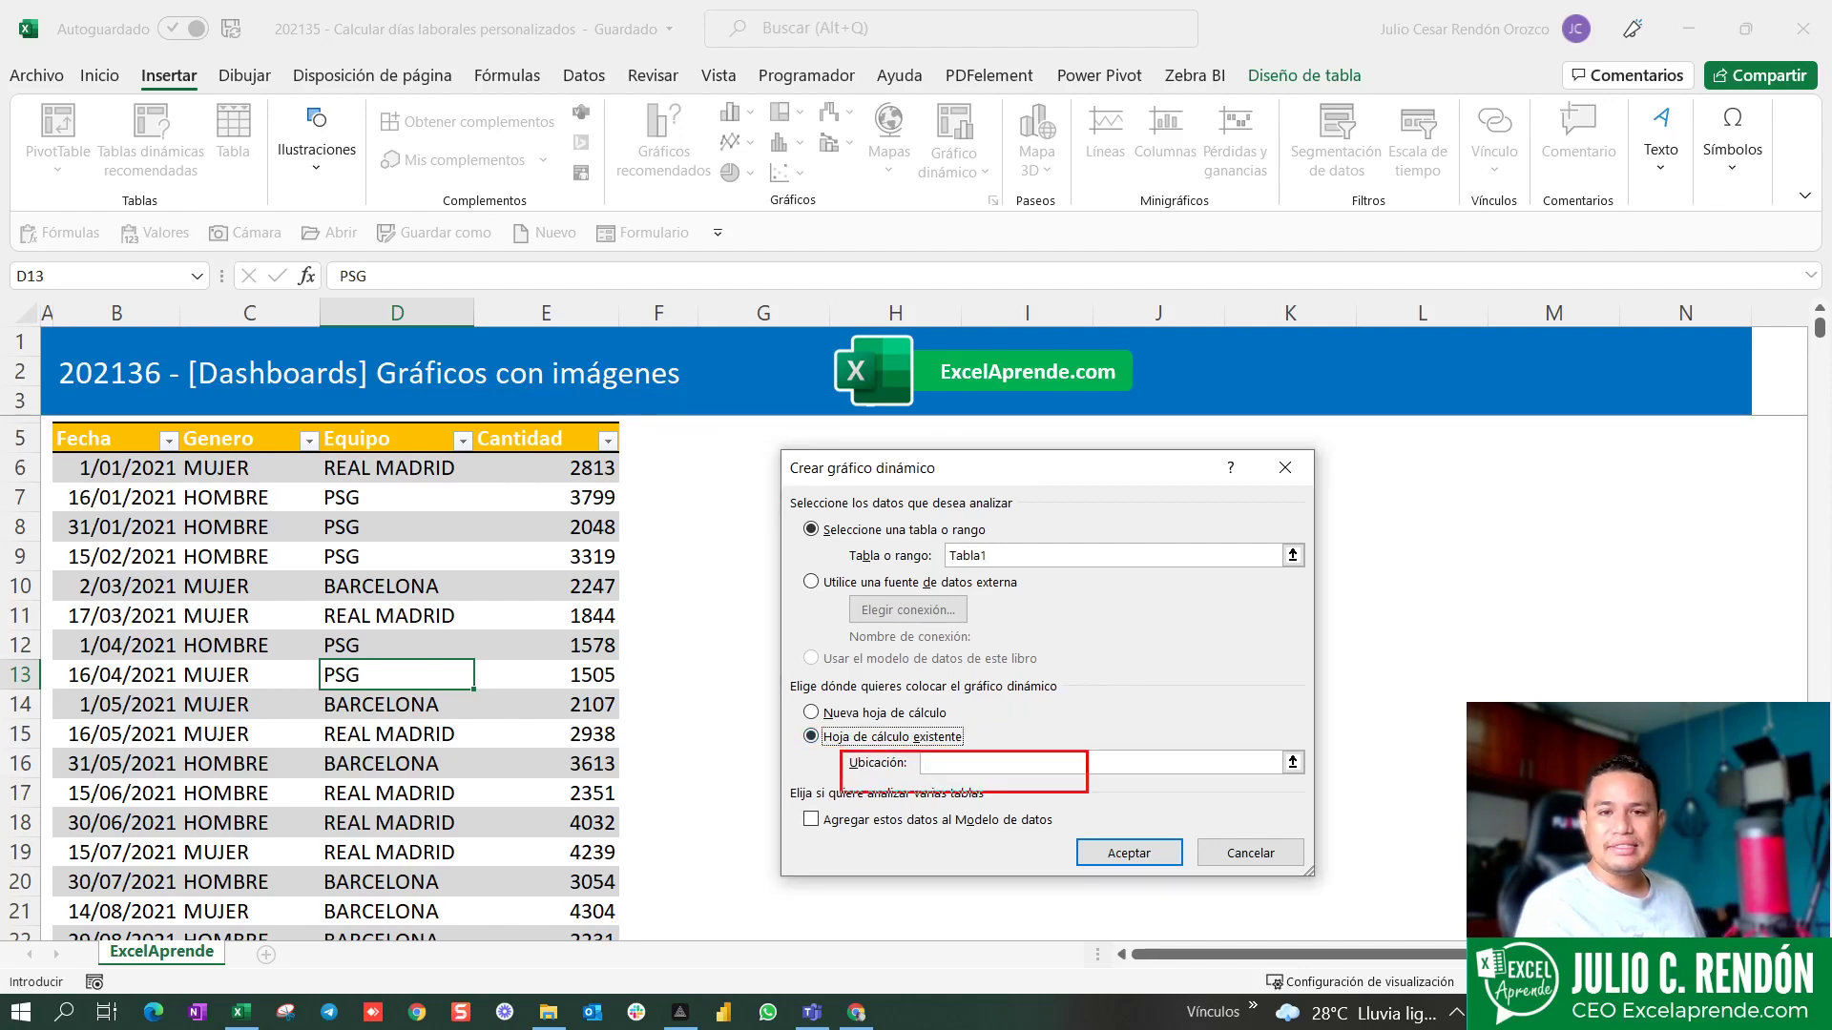
left_click_drag(839, 750, 1311, 780)
left_click_drag(980, 766, 1157, 683)
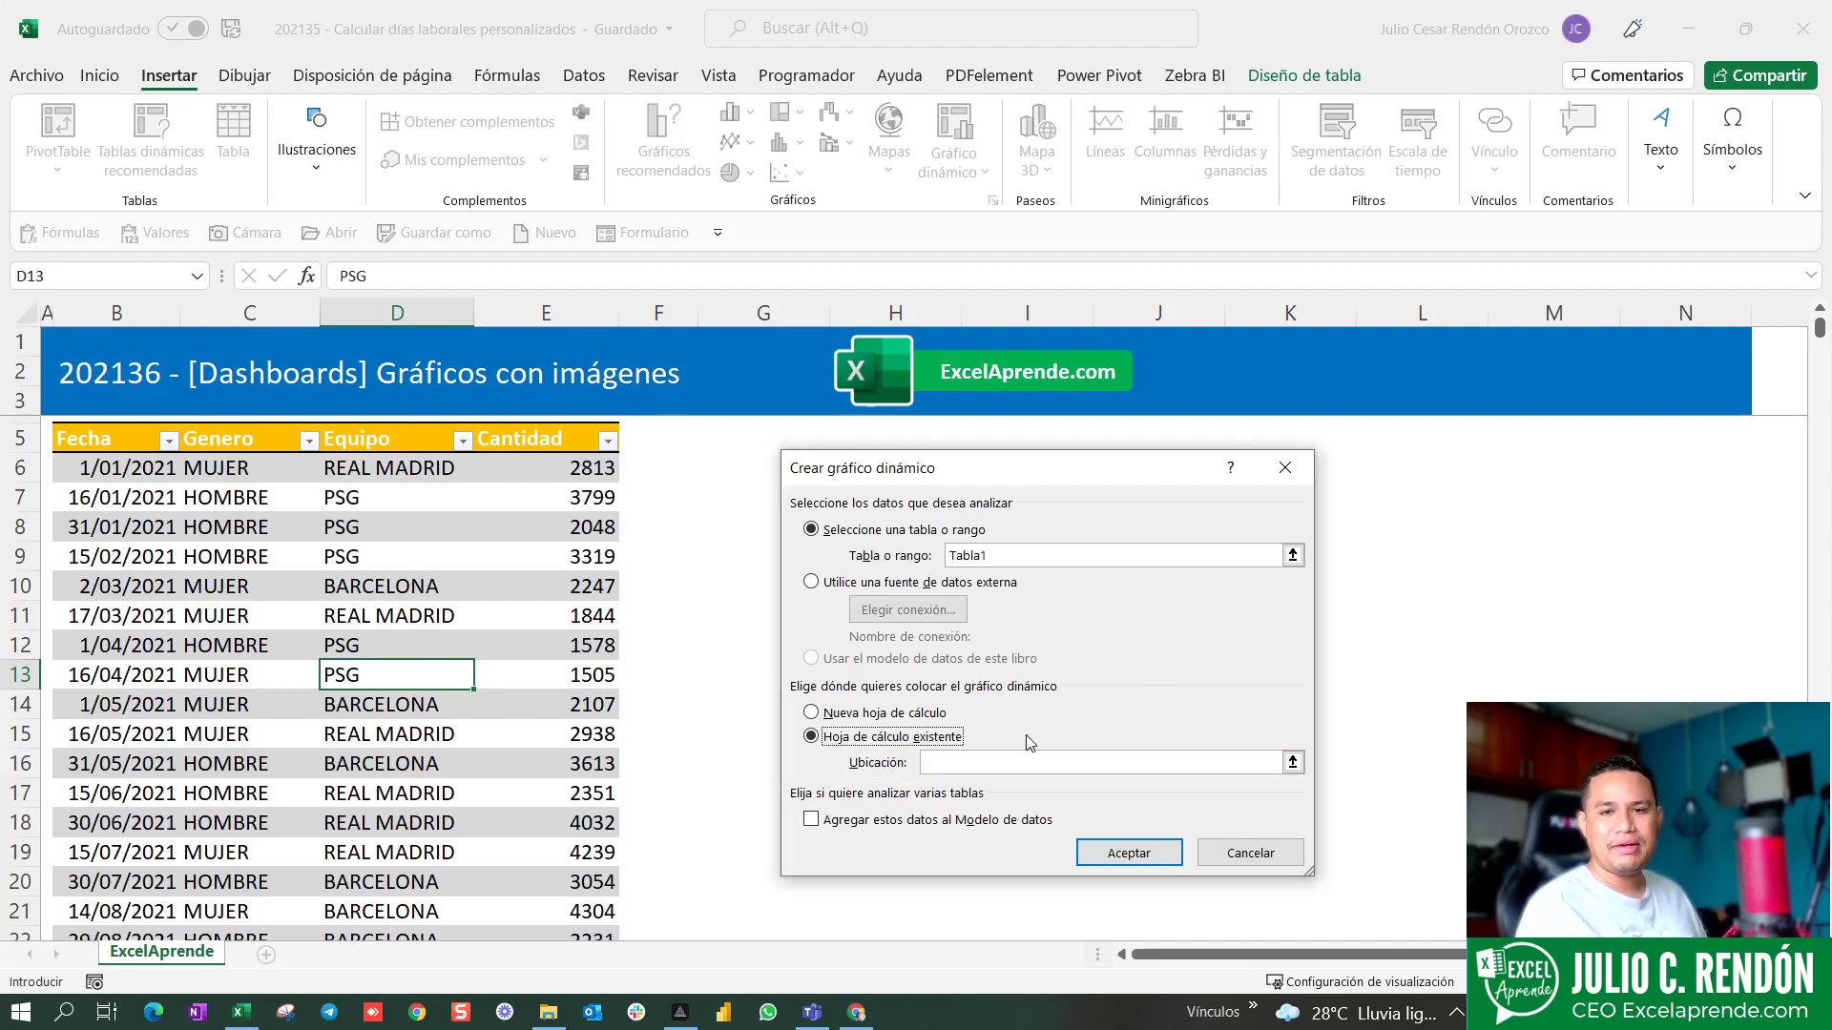
left_click(954, 761)
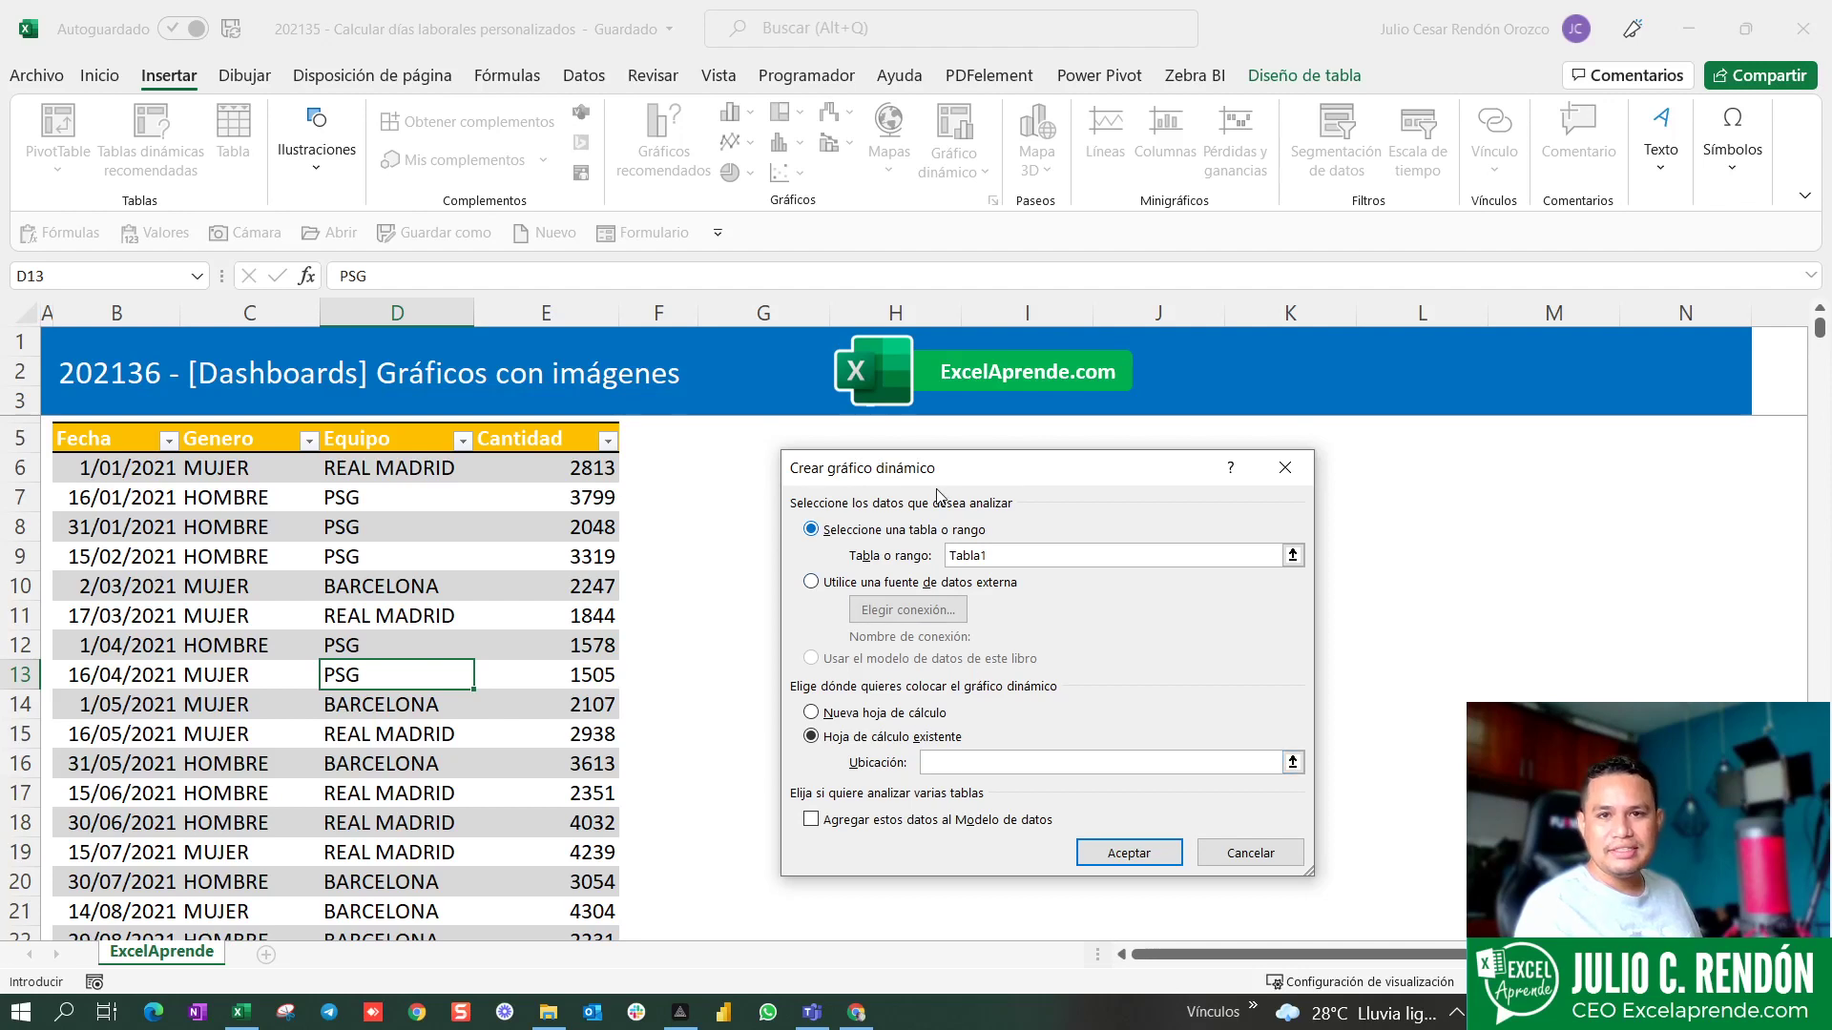
mouse_move(951, 476)
left_mouse_down()
mouse_move(1005, 499)
mouse_move(1394, 461)
left_mouse_up()
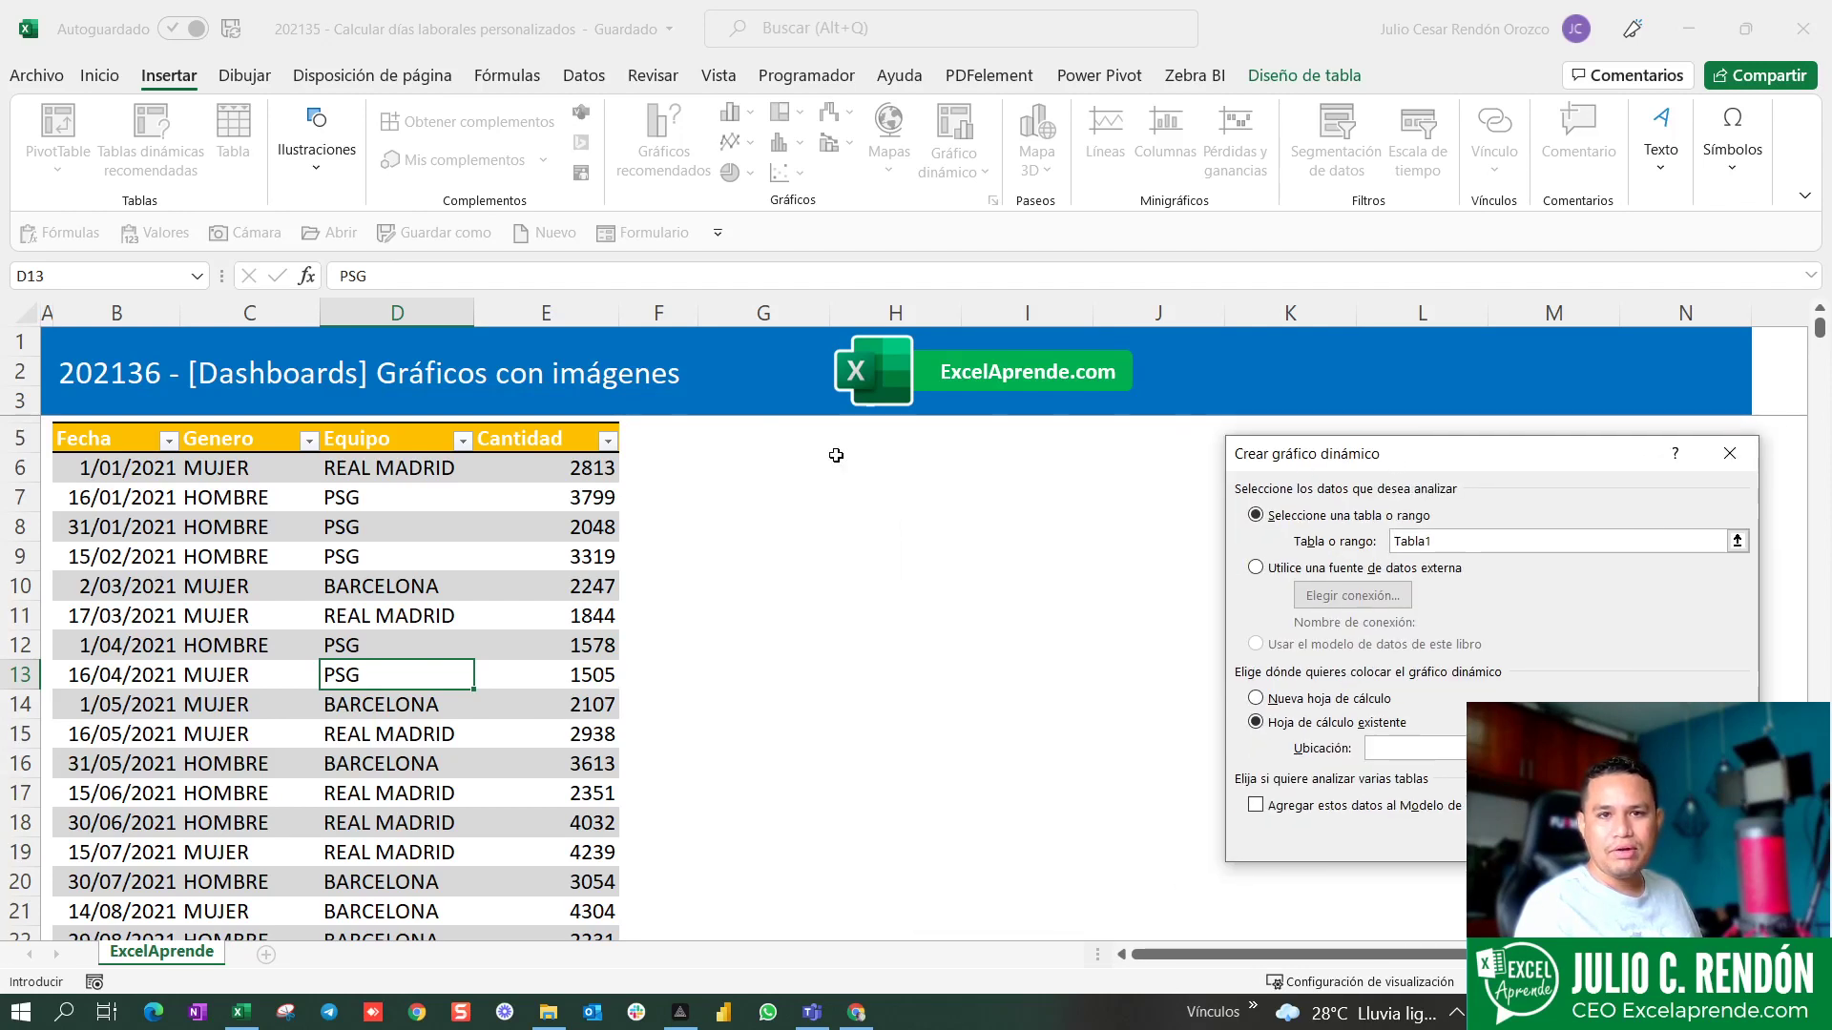
- Set cell G5 as the location and create the empty pivot chart
left_click(771, 450)
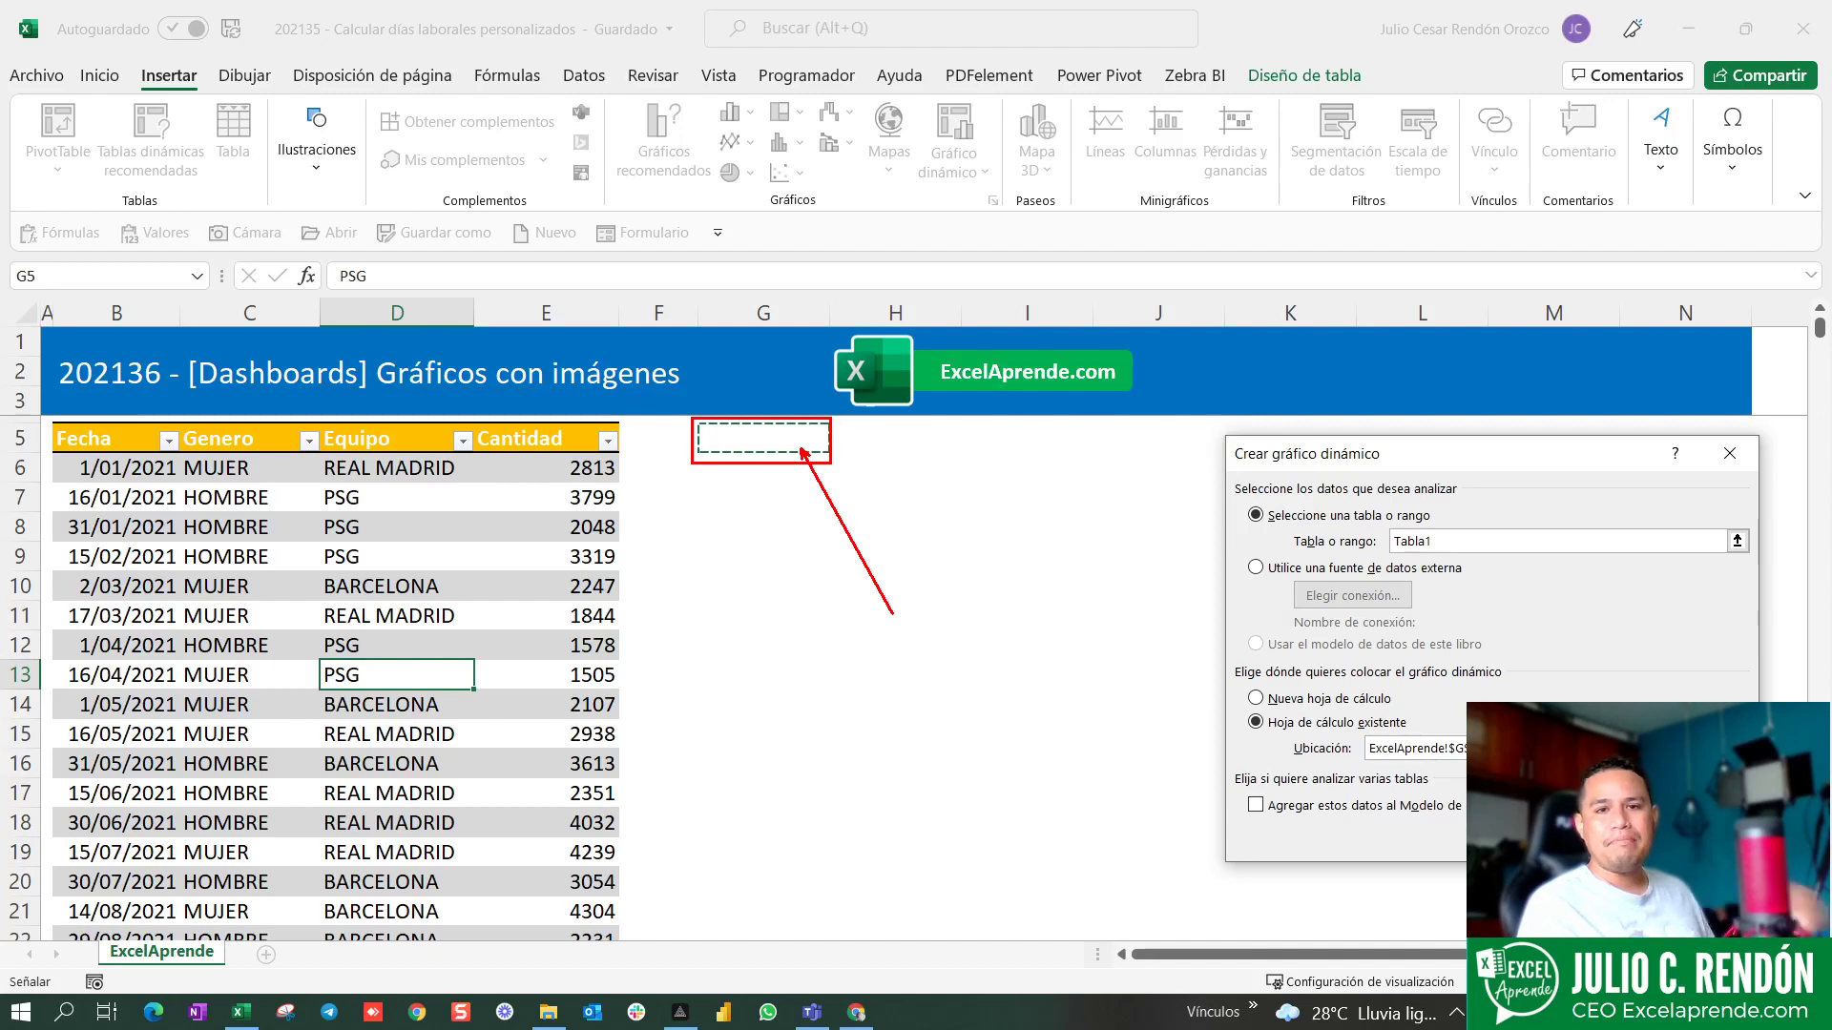
key("Escape")
key("Return")
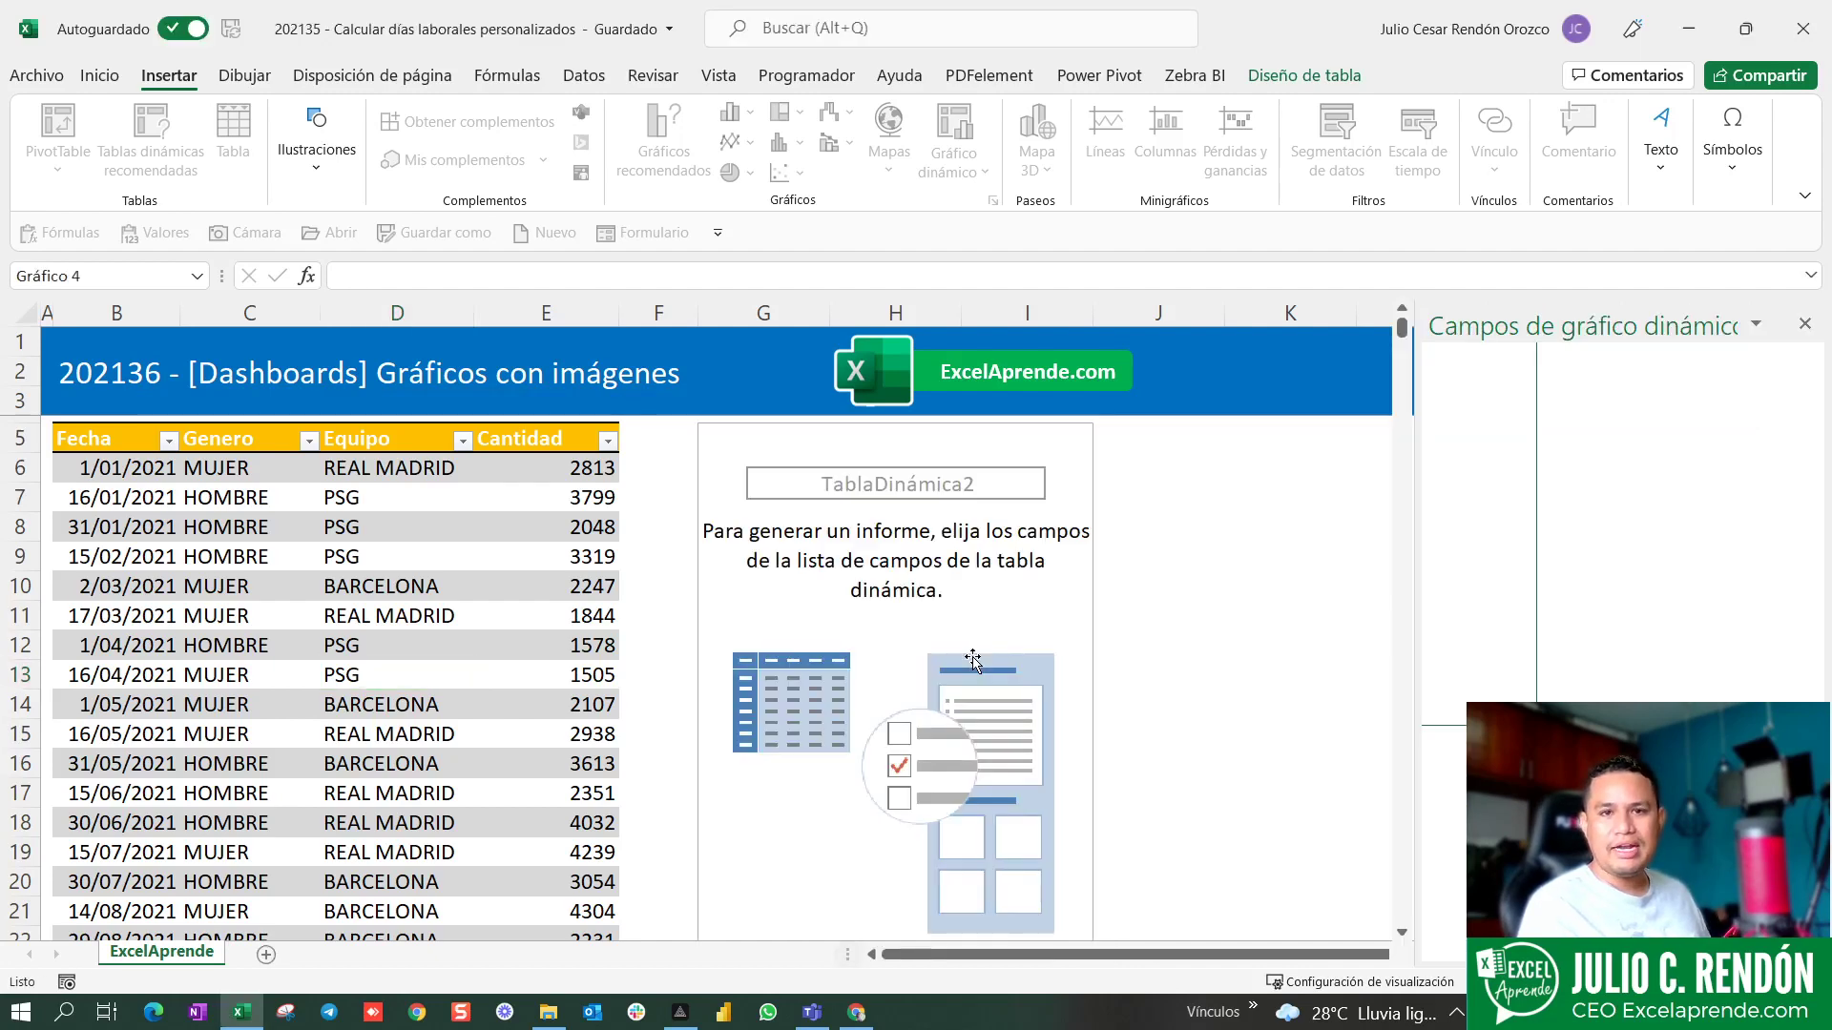
- Position the empty pivot chart over the TablaDinámica2 placeholder
left_click_drag(762, 473, 792, 658)
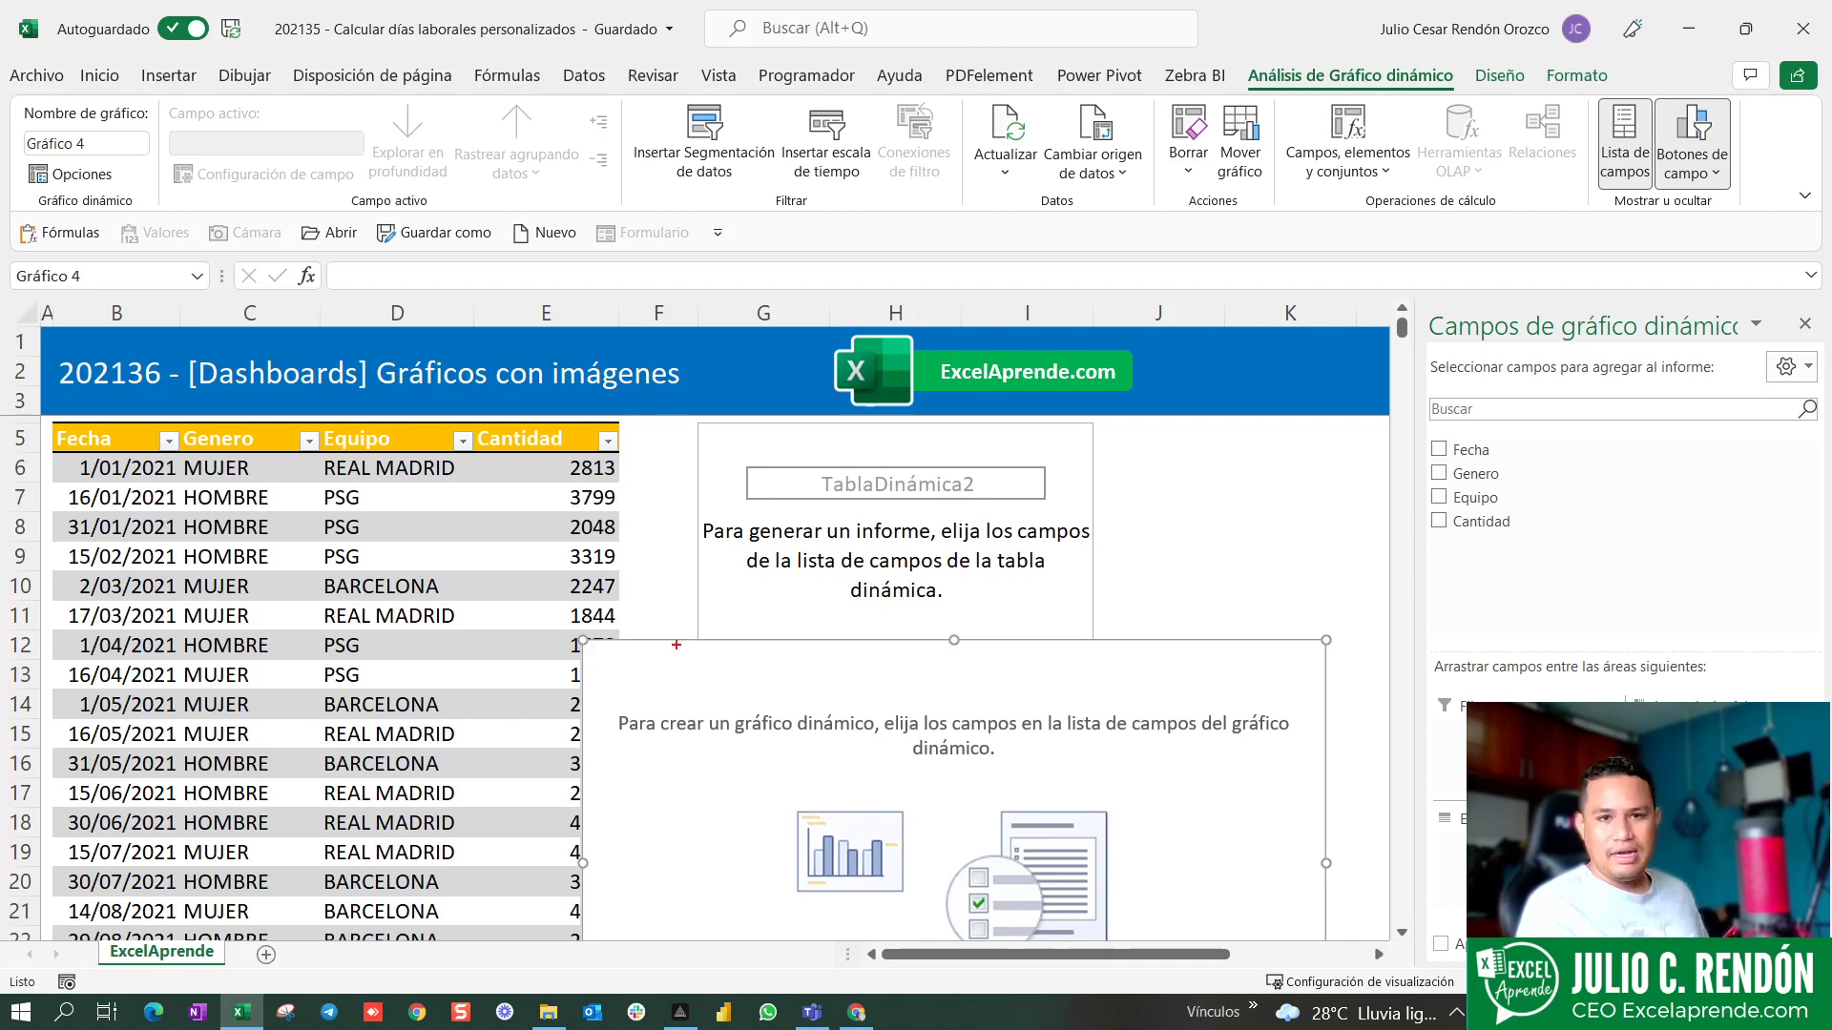
left_click_drag(569, 633, 1331, 942)
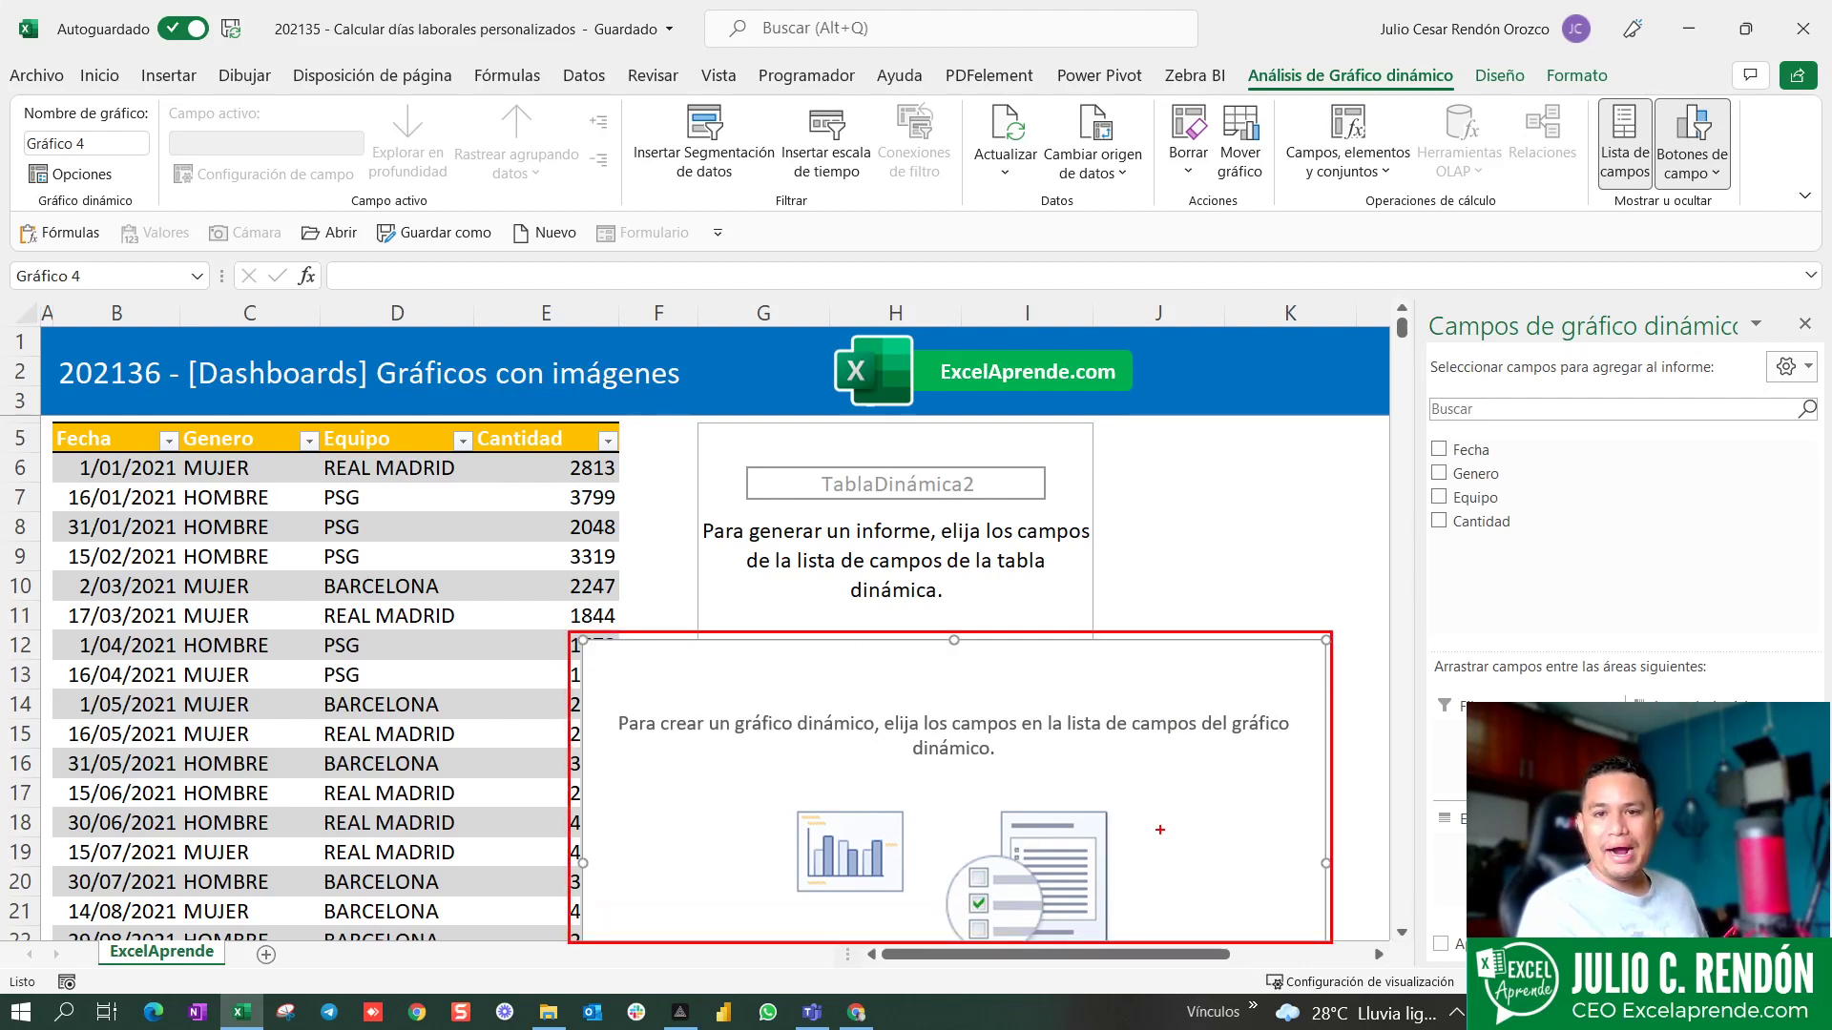
left_click_drag(1128, 785, 1302, 732)
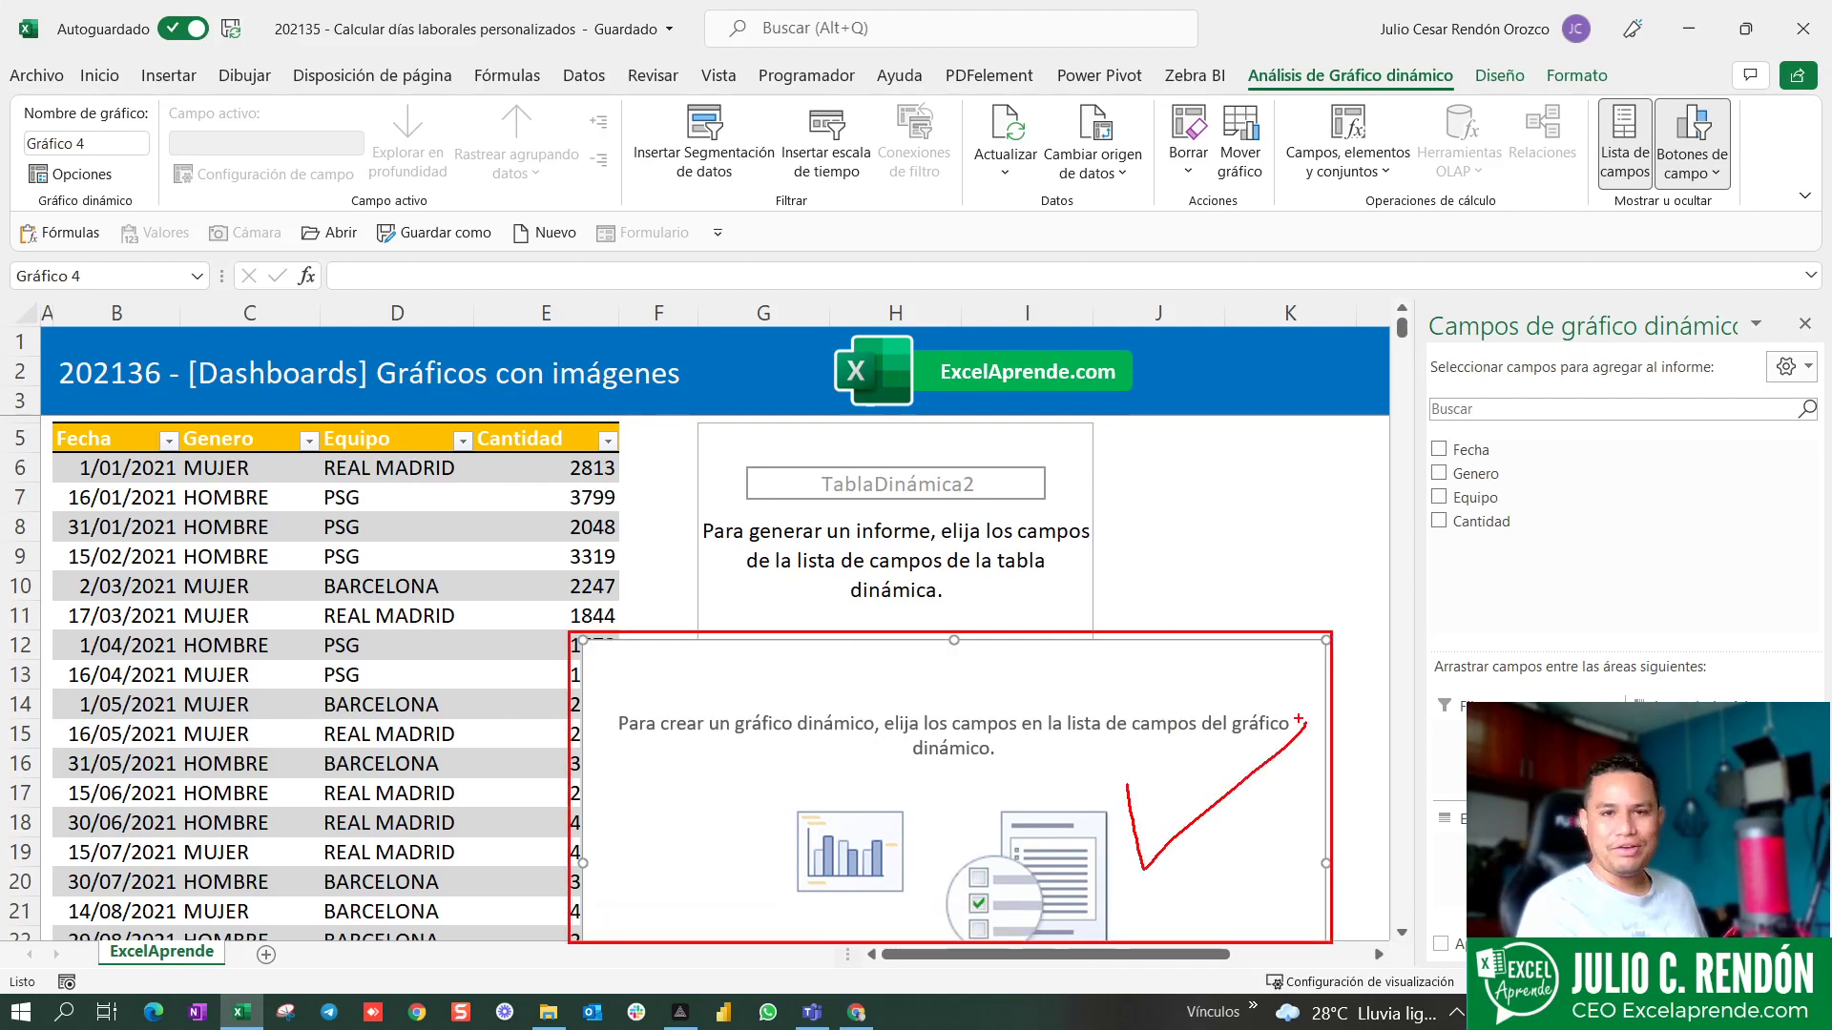
left_click_drag(686, 413, 1119, 608)
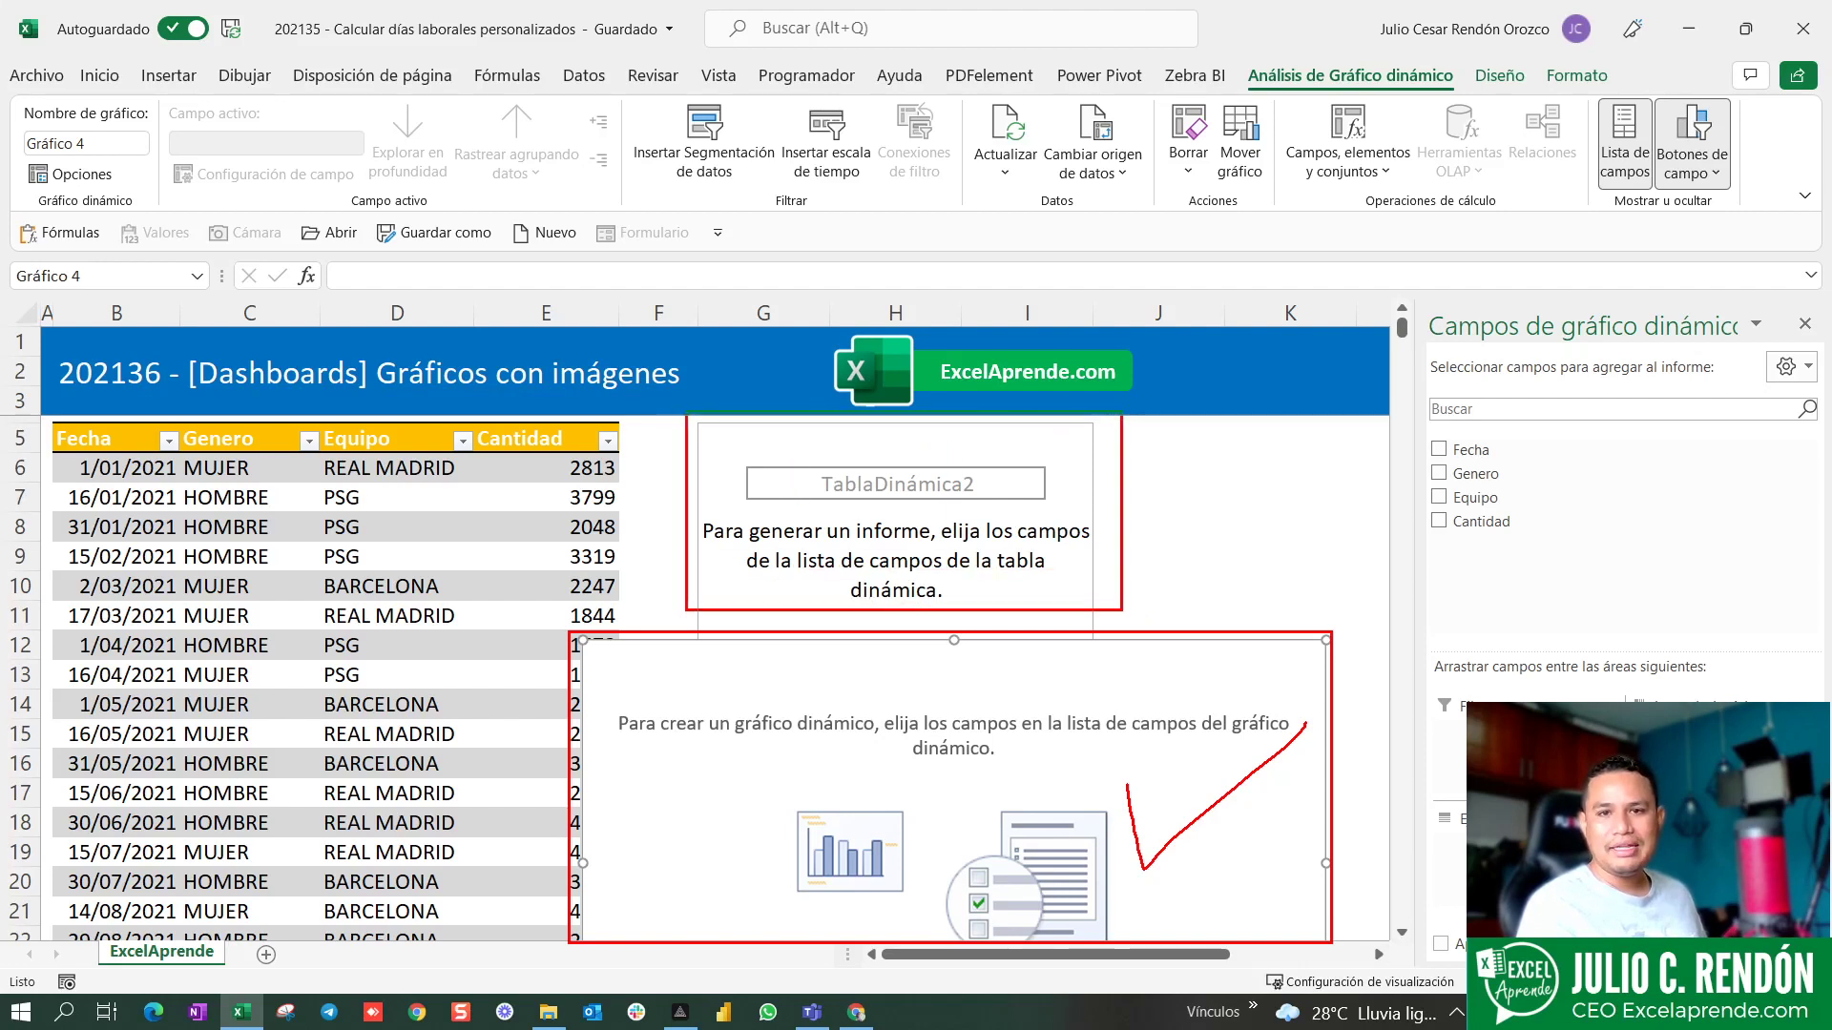
left_click_drag(1135, 442, 1038, 542)
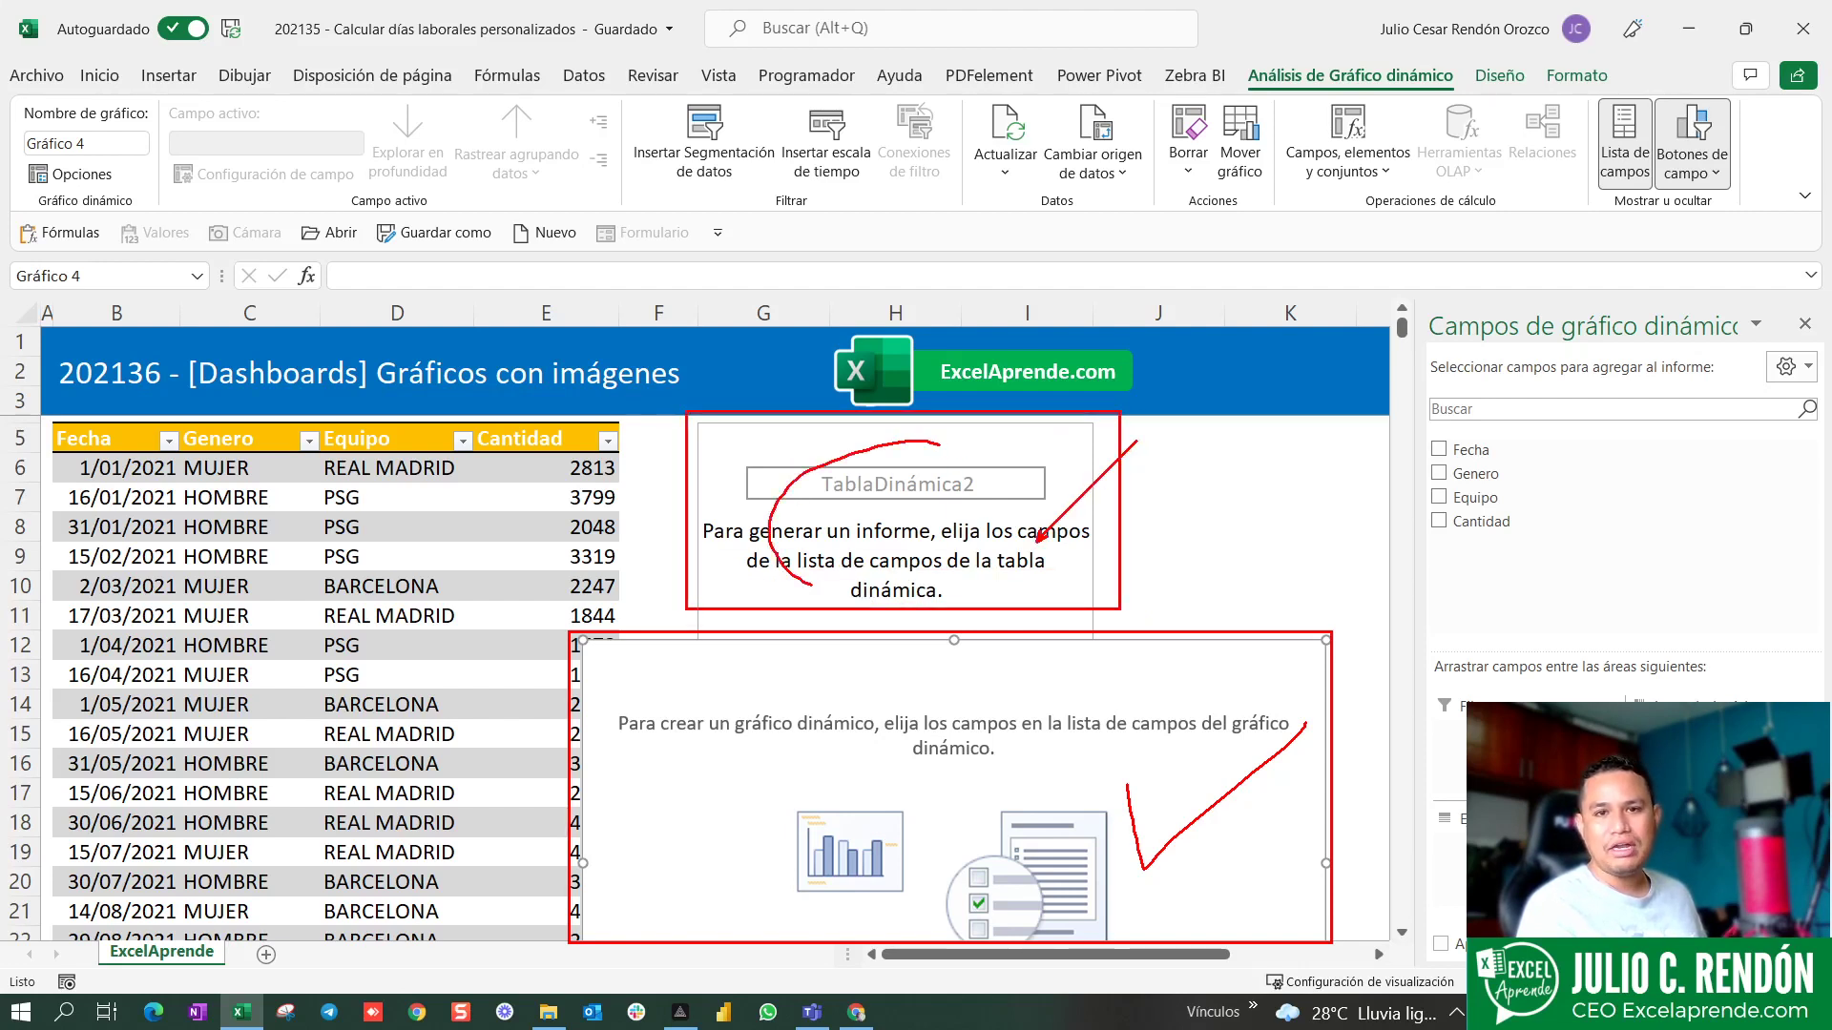
left_click_drag(811, 584, 876, 458)
left_click_drag(933, 523, 1013, 754)
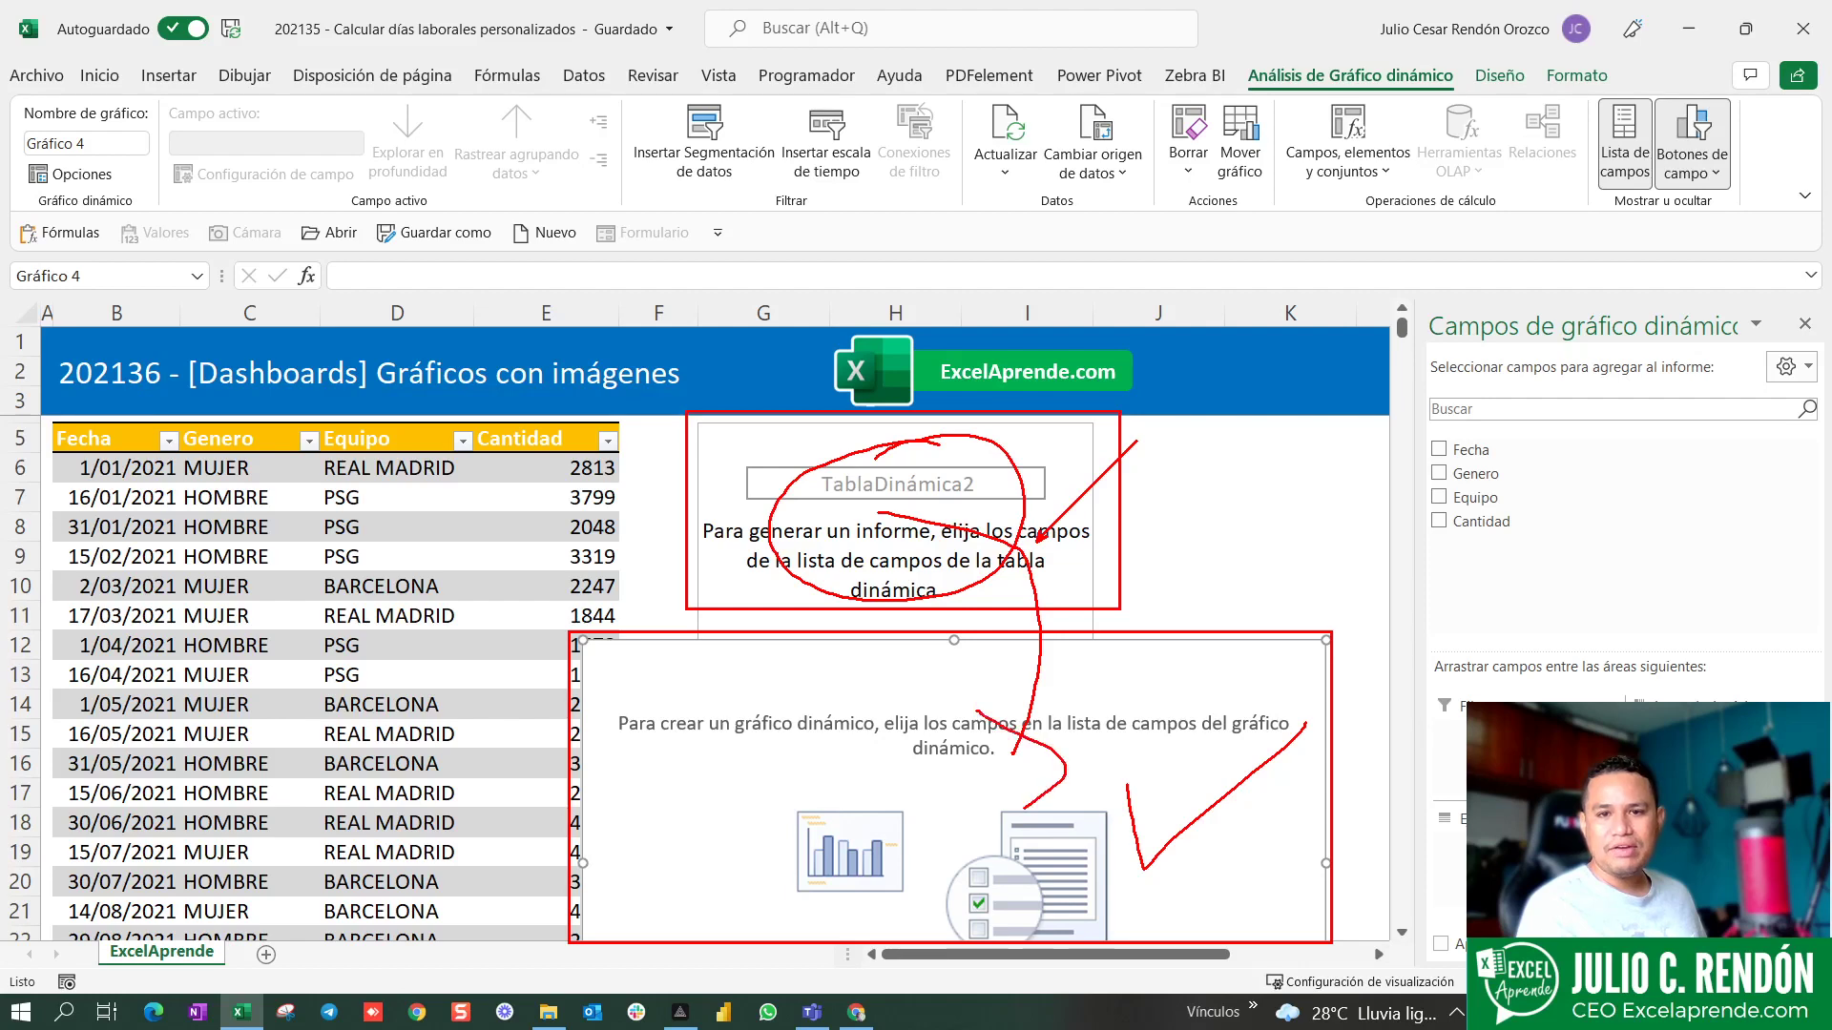
key("Escape")
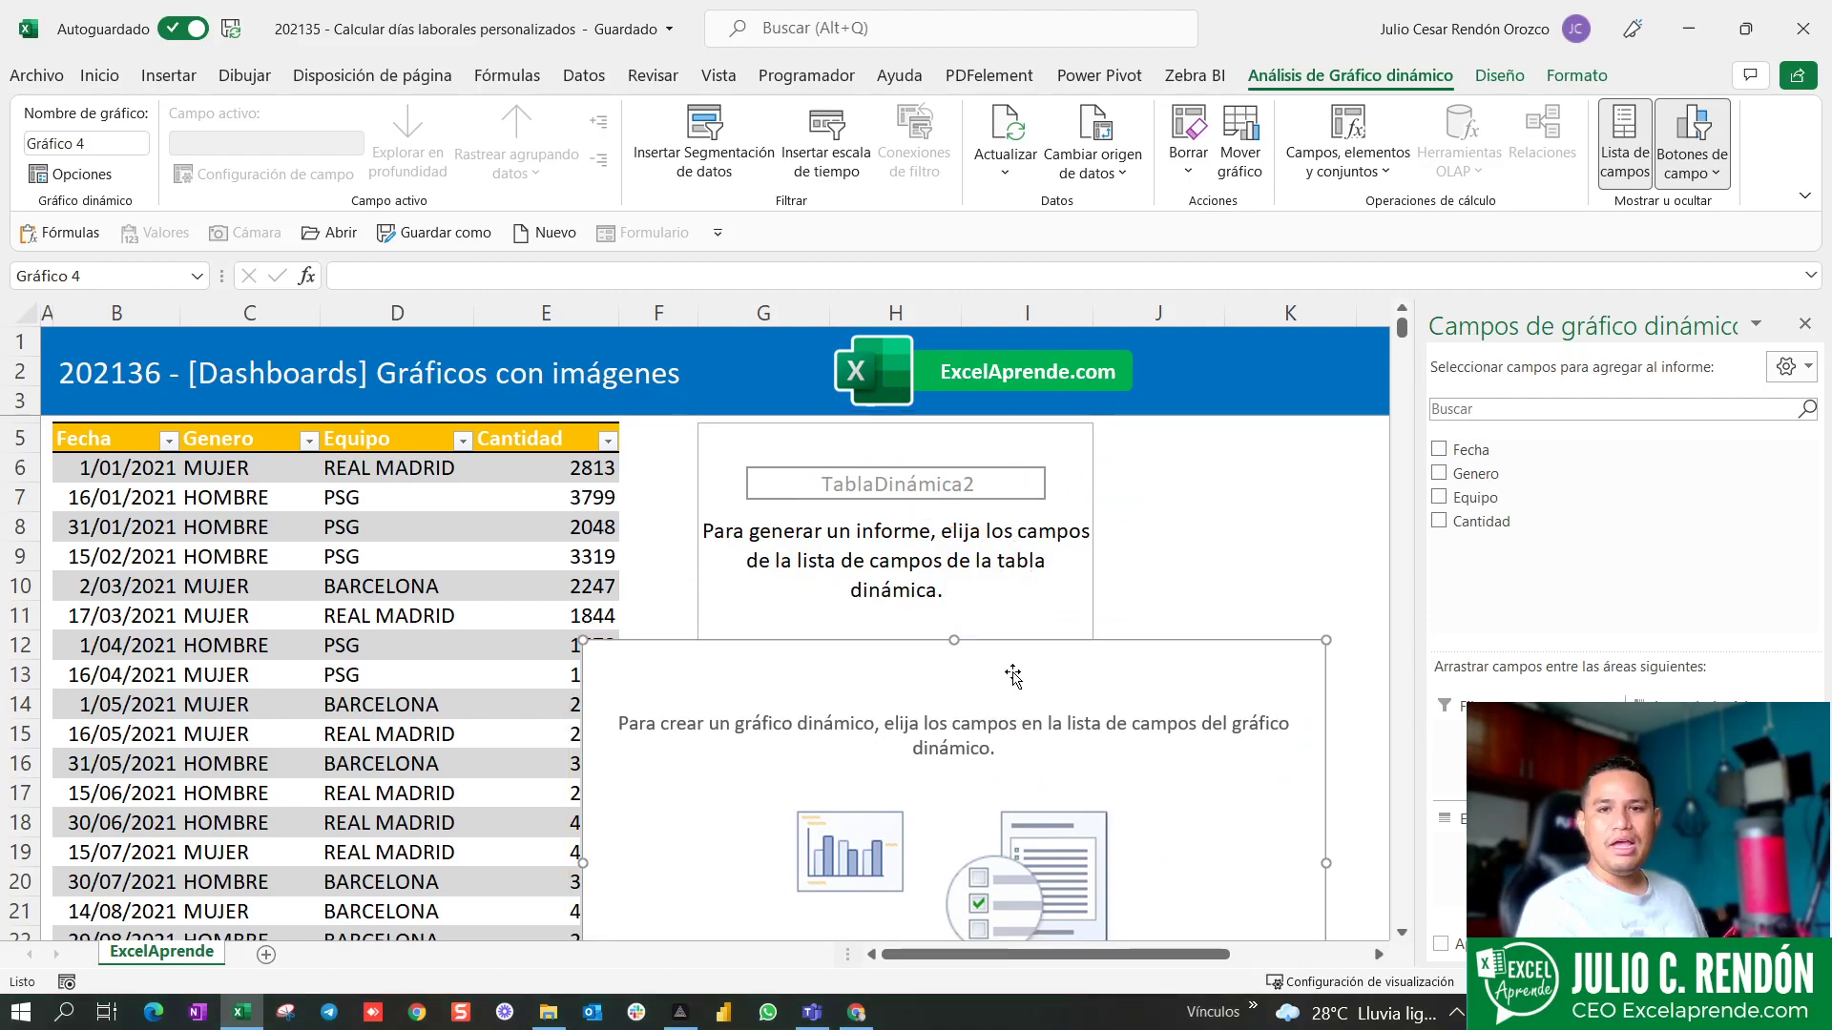
left_click_drag(1011, 672, 1004, 524)
double_click(1003, 524)
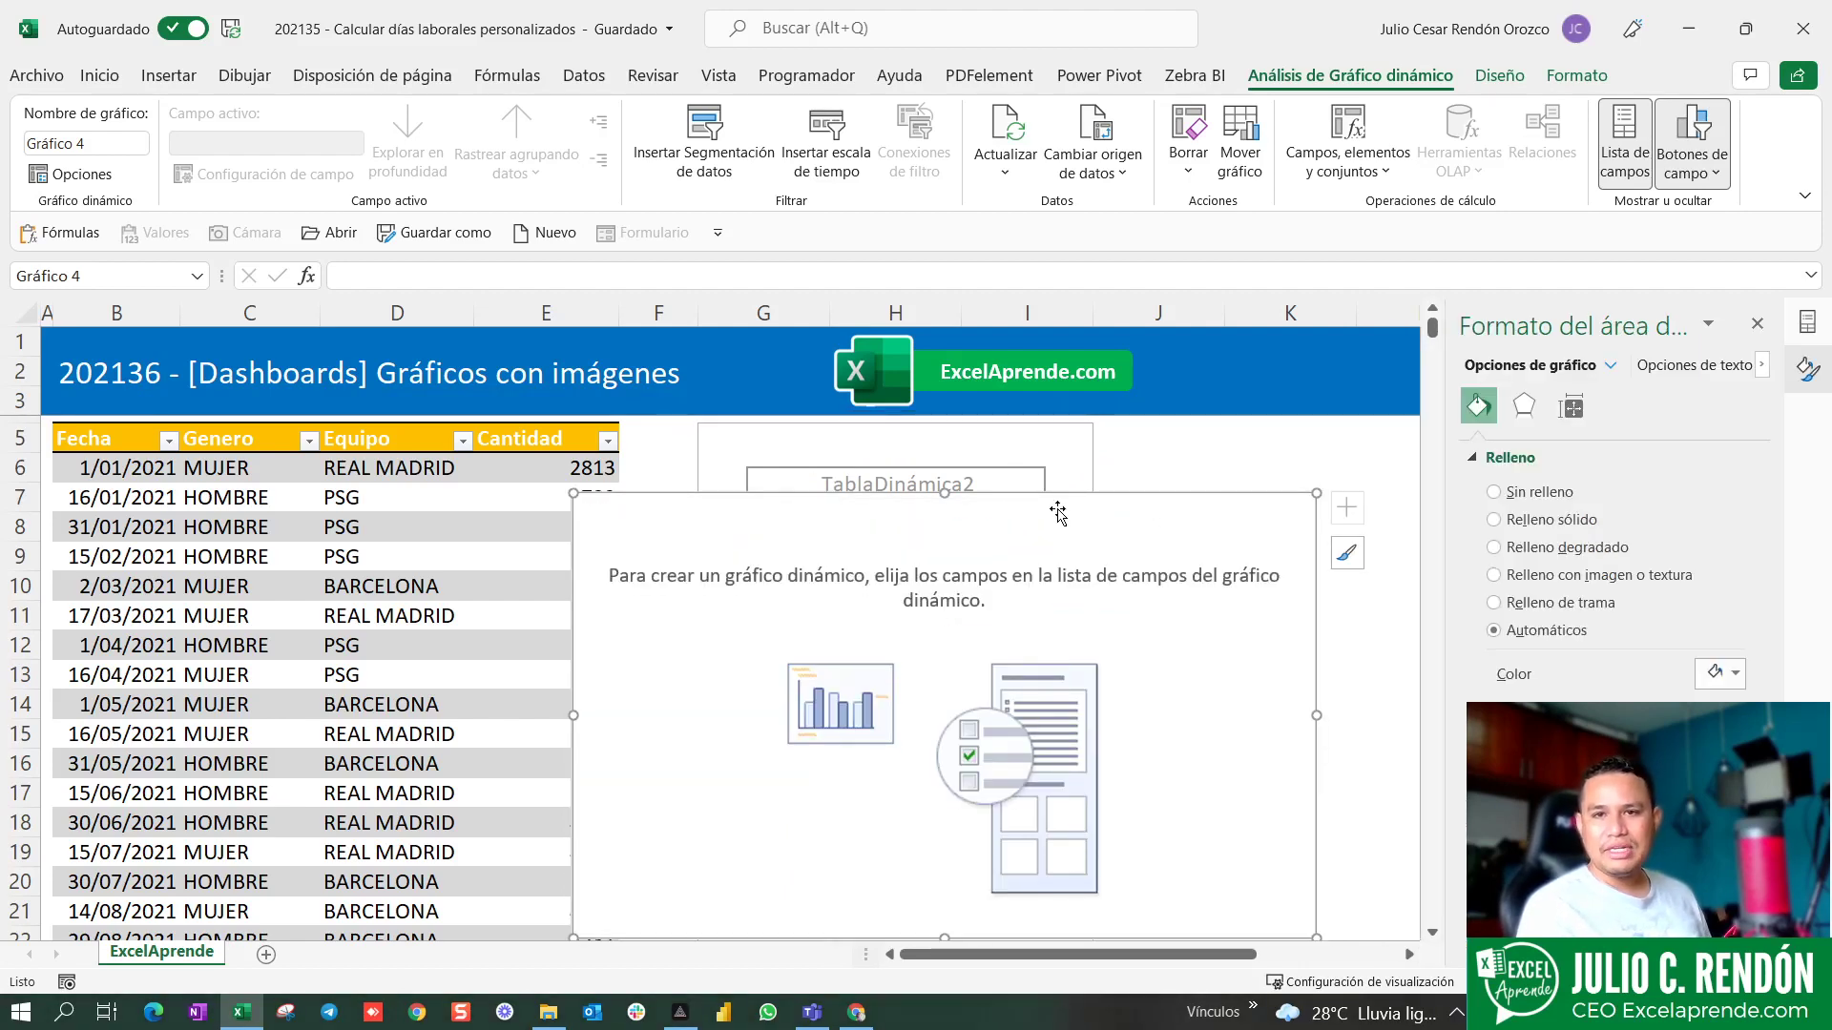
left_click(1809, 327)
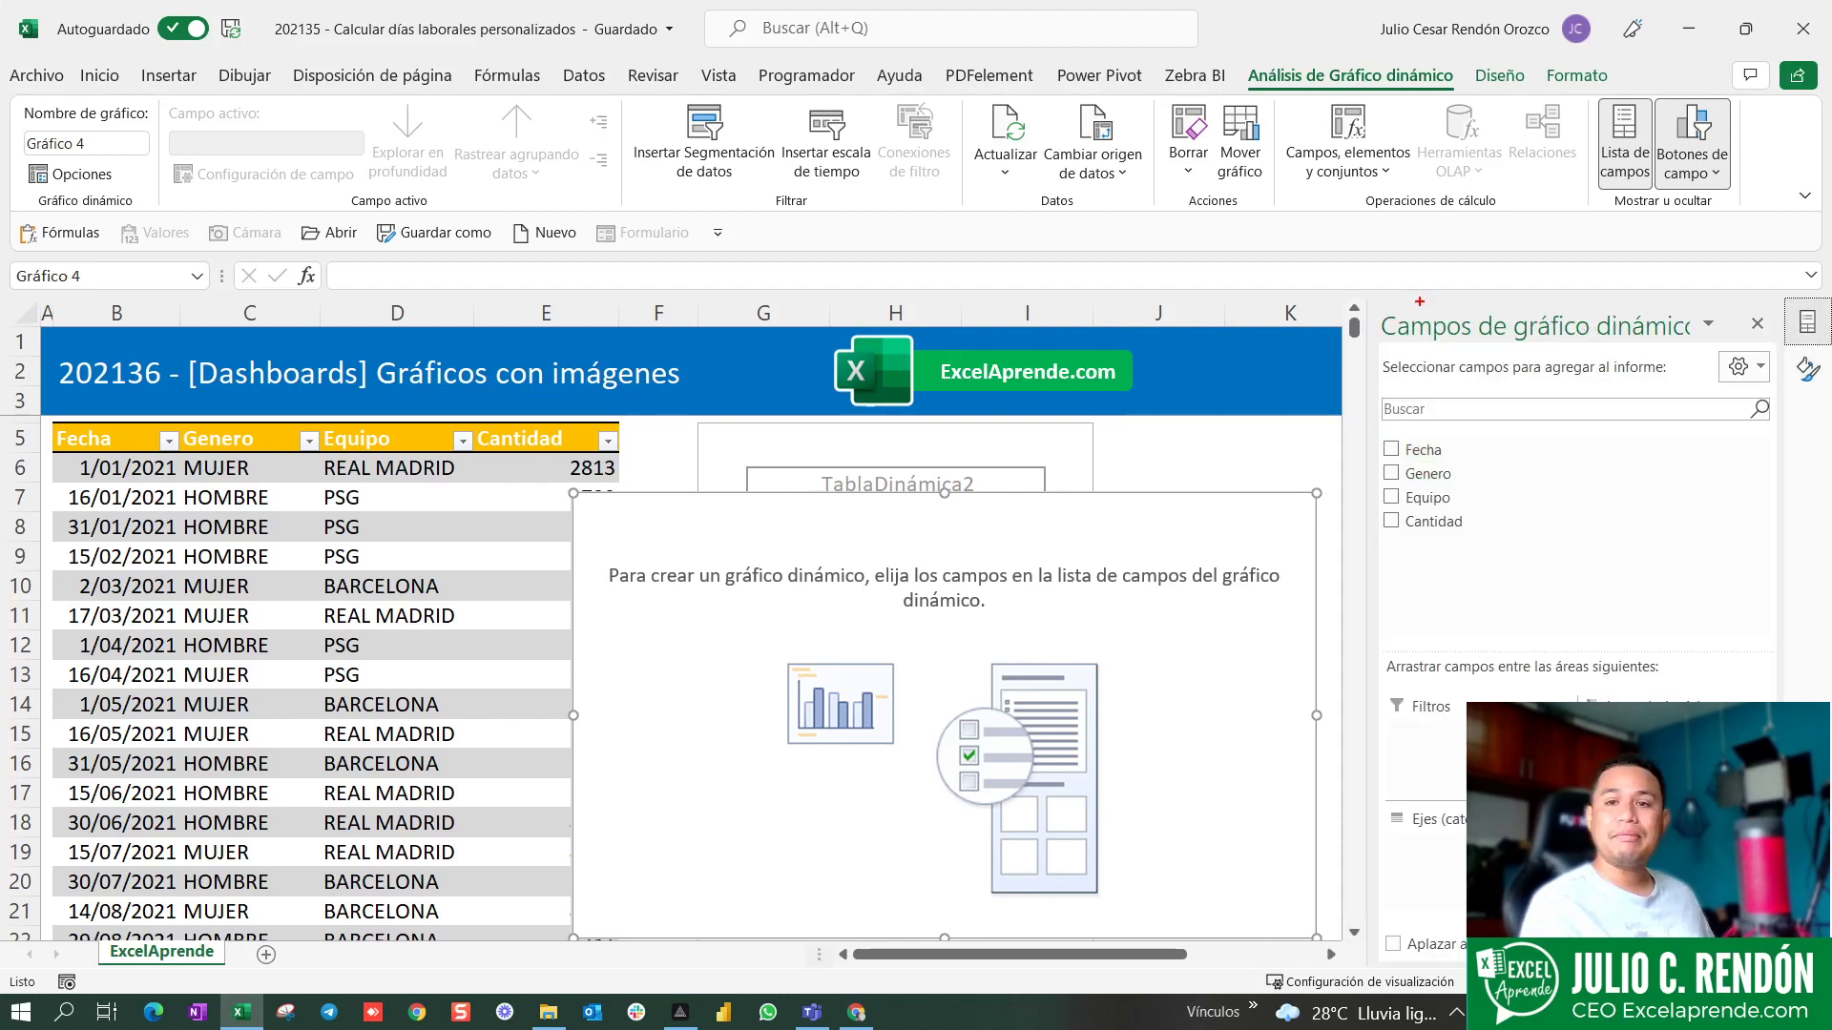
- Put Equipo on Ejes and Cantidad on Valores, plotting bars for BARCELONA, PSG and REAL MADRID
left_click_drag(1334, 290, 1739, 351)
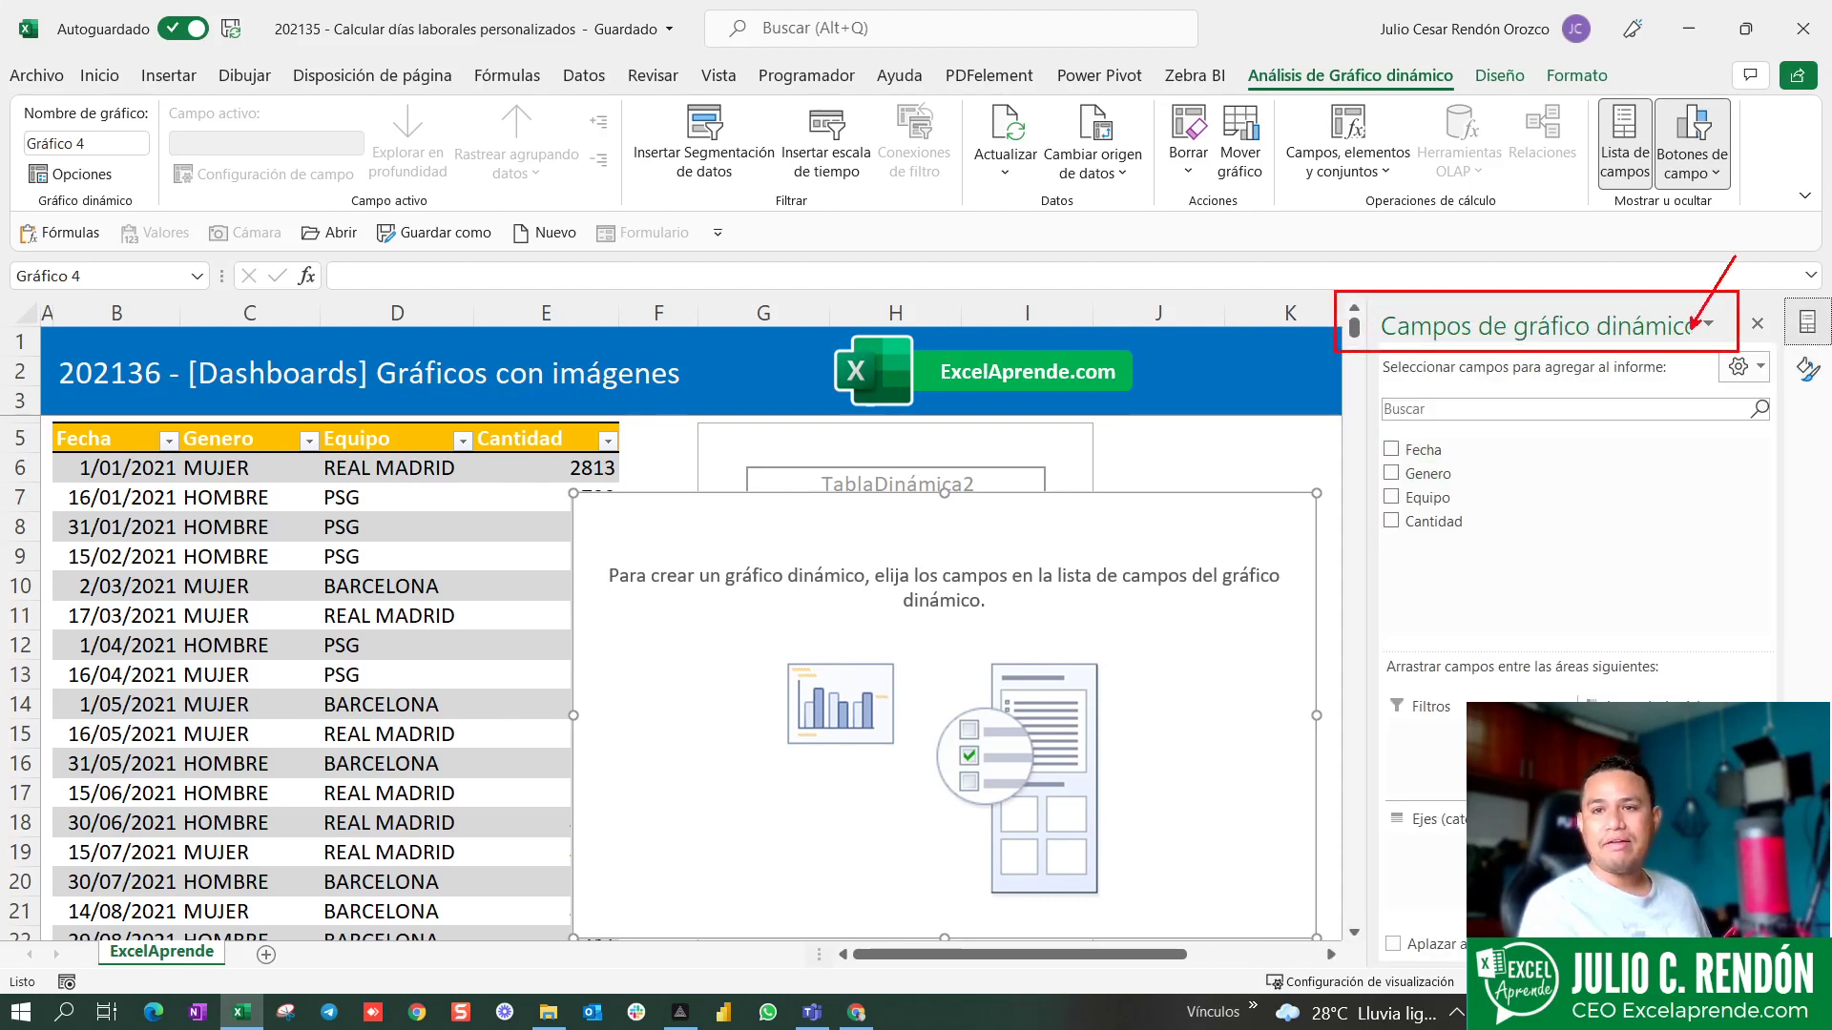
key("Escape")
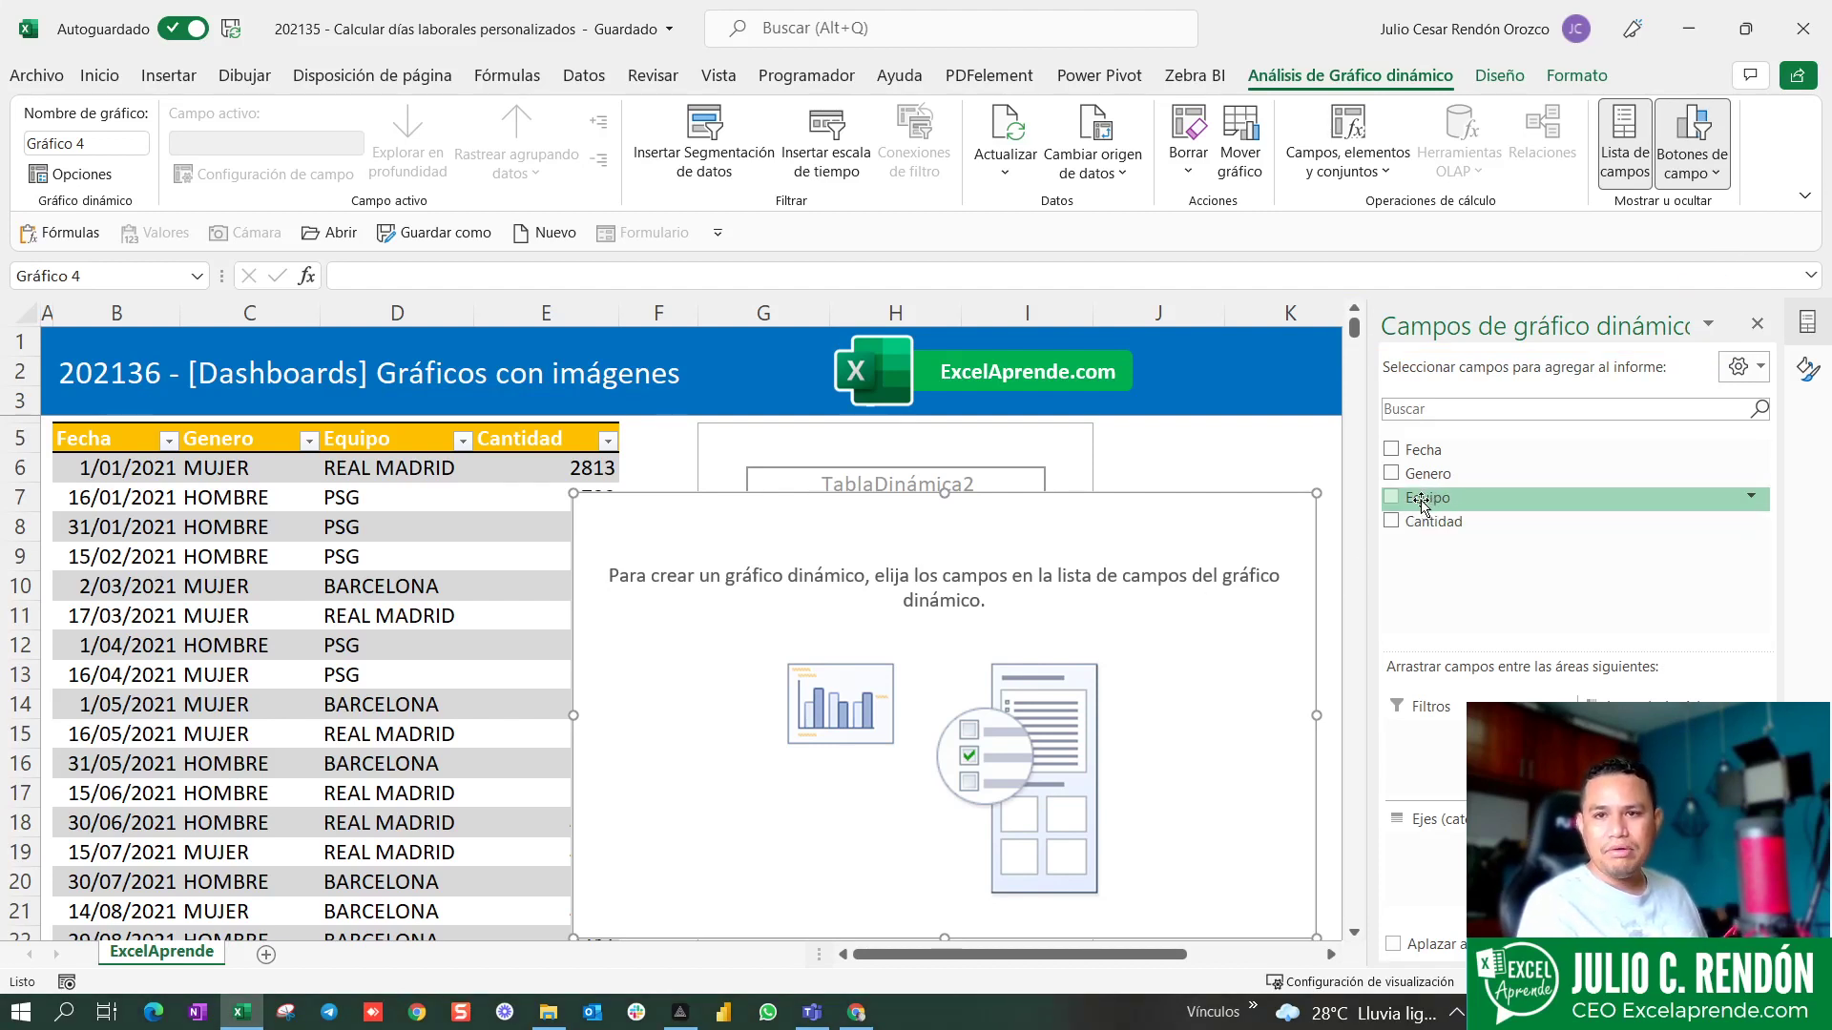
left_click_drag(1422, 504, 1459, 876)
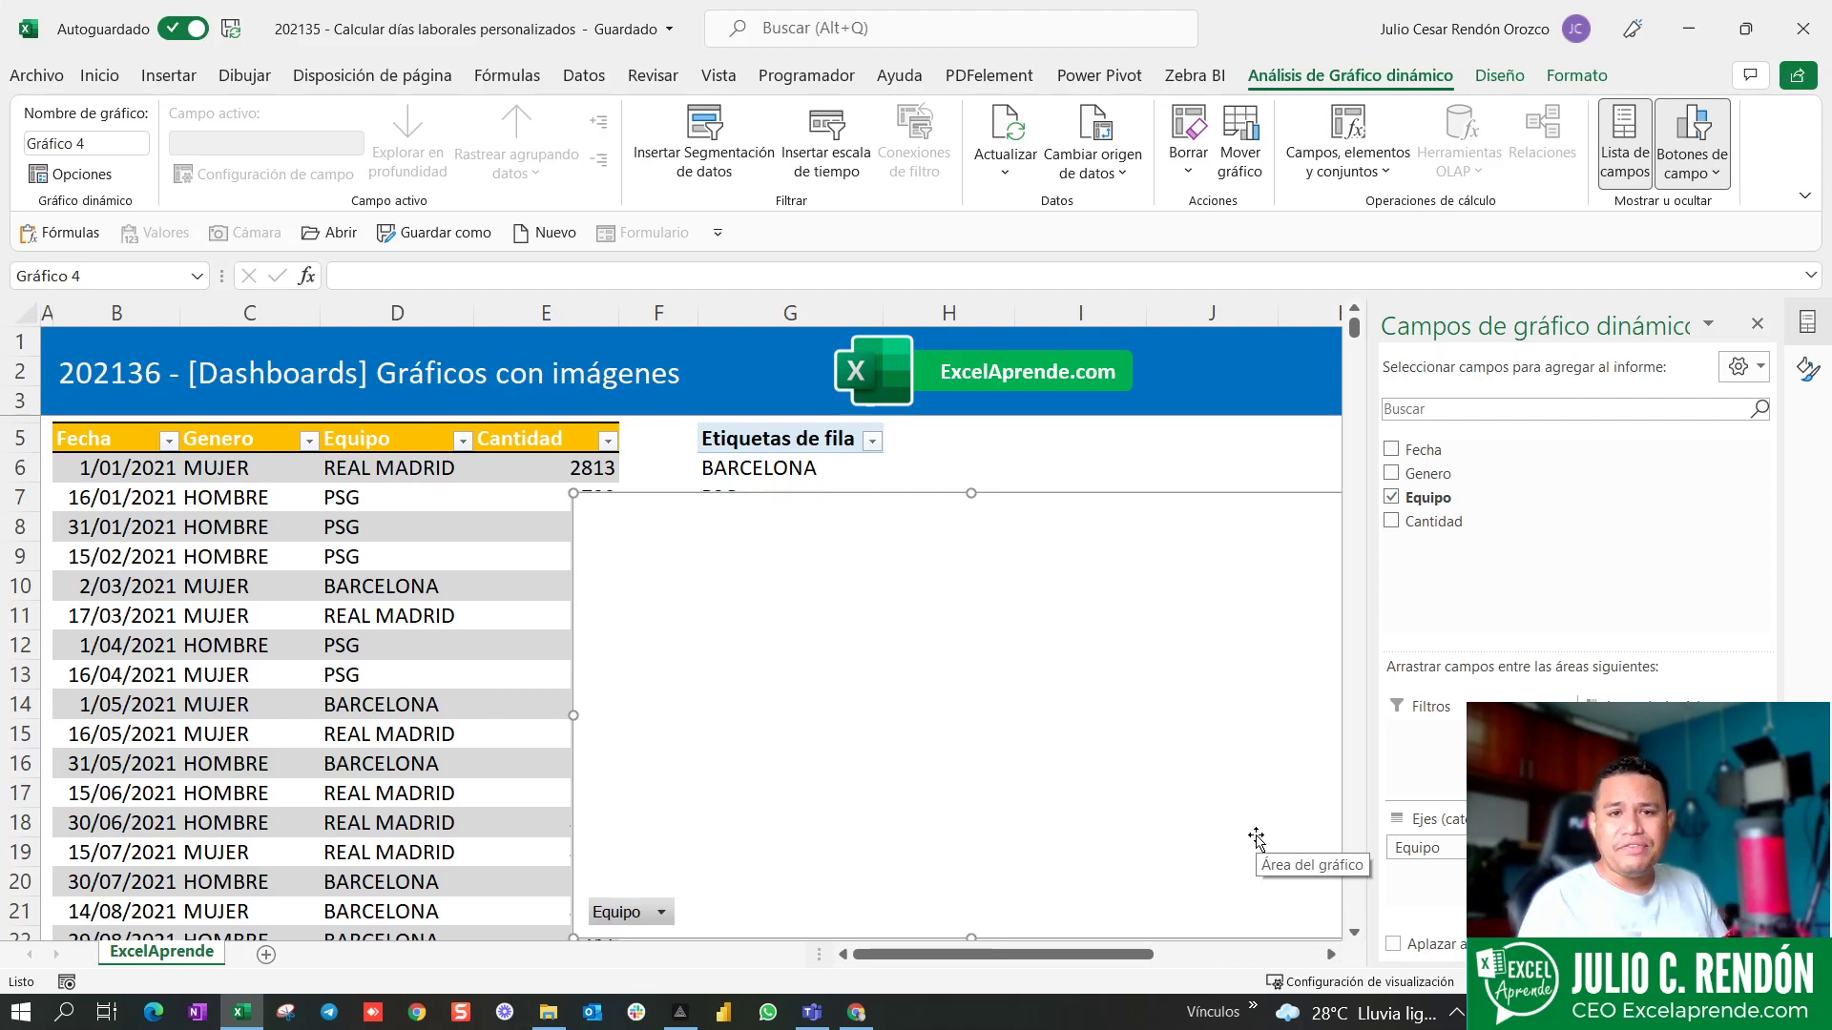
left_click_drag(1057, 508, 975, 665)
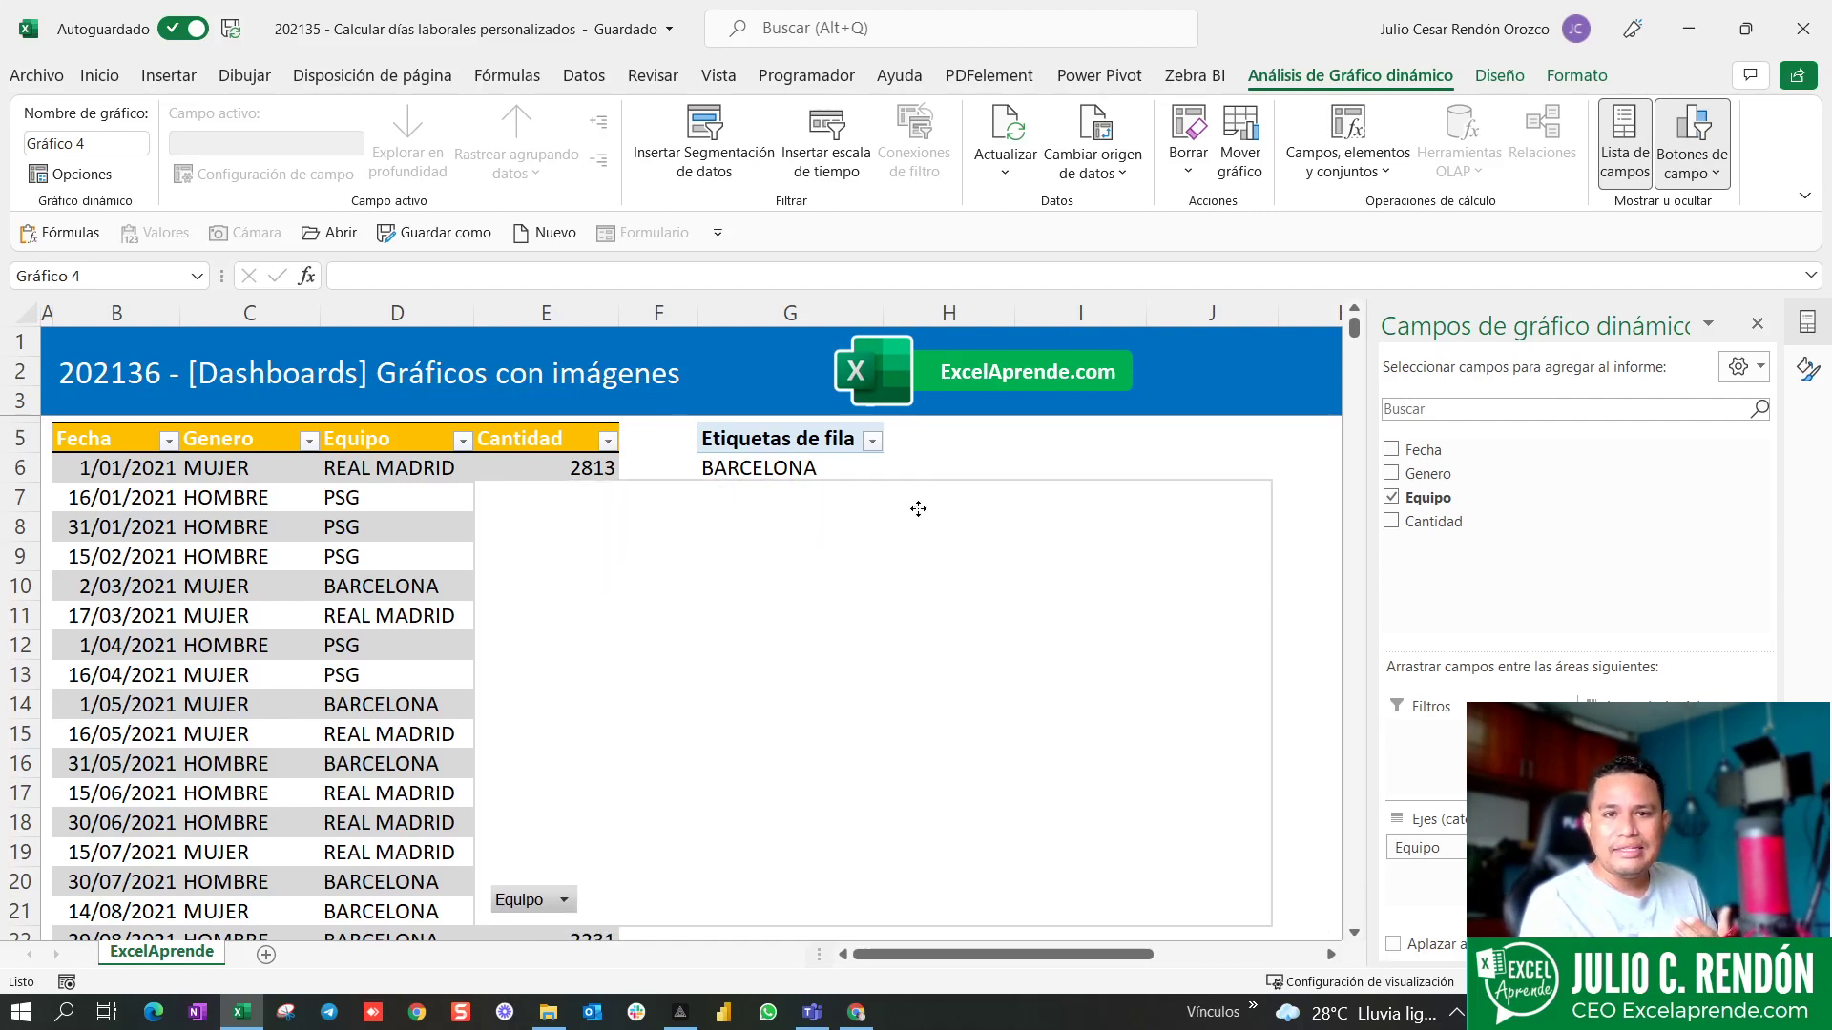
left_click(798, 456)
left_click_drag(798, 459, 799, 553)
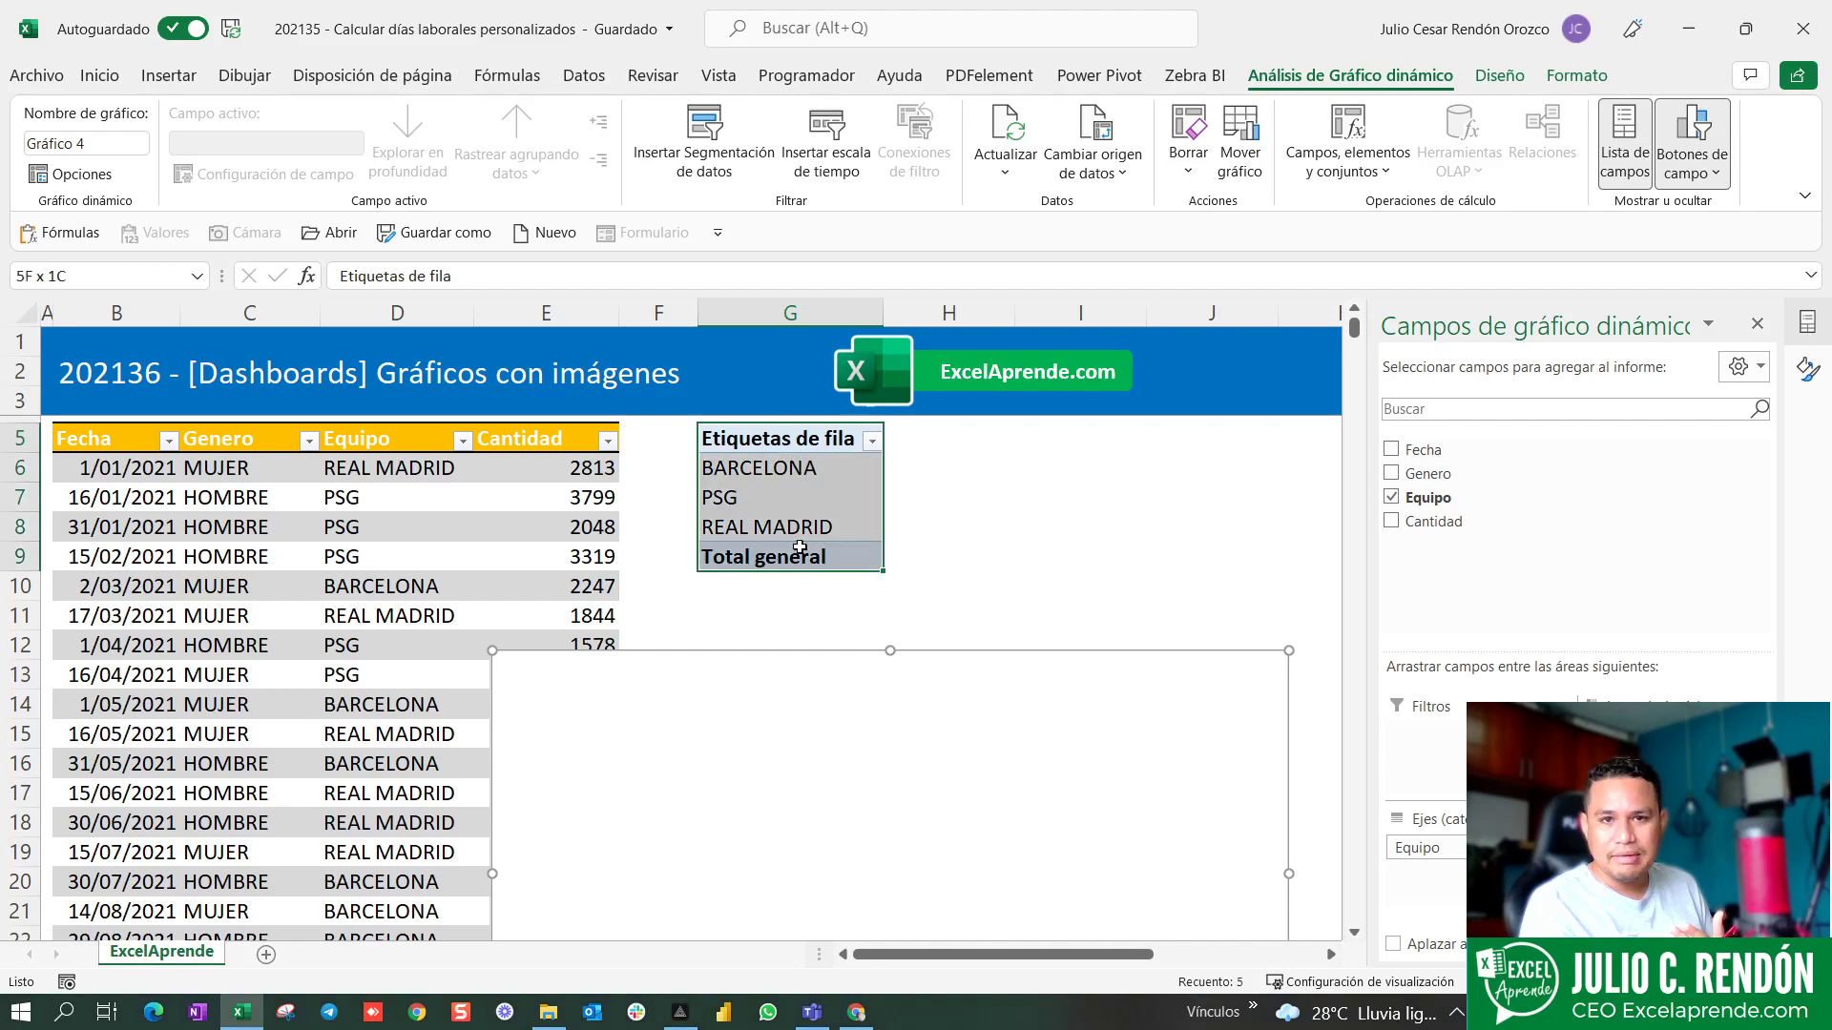
left_click(863, 668)
left_click_drag(863, 668, 895, 489)
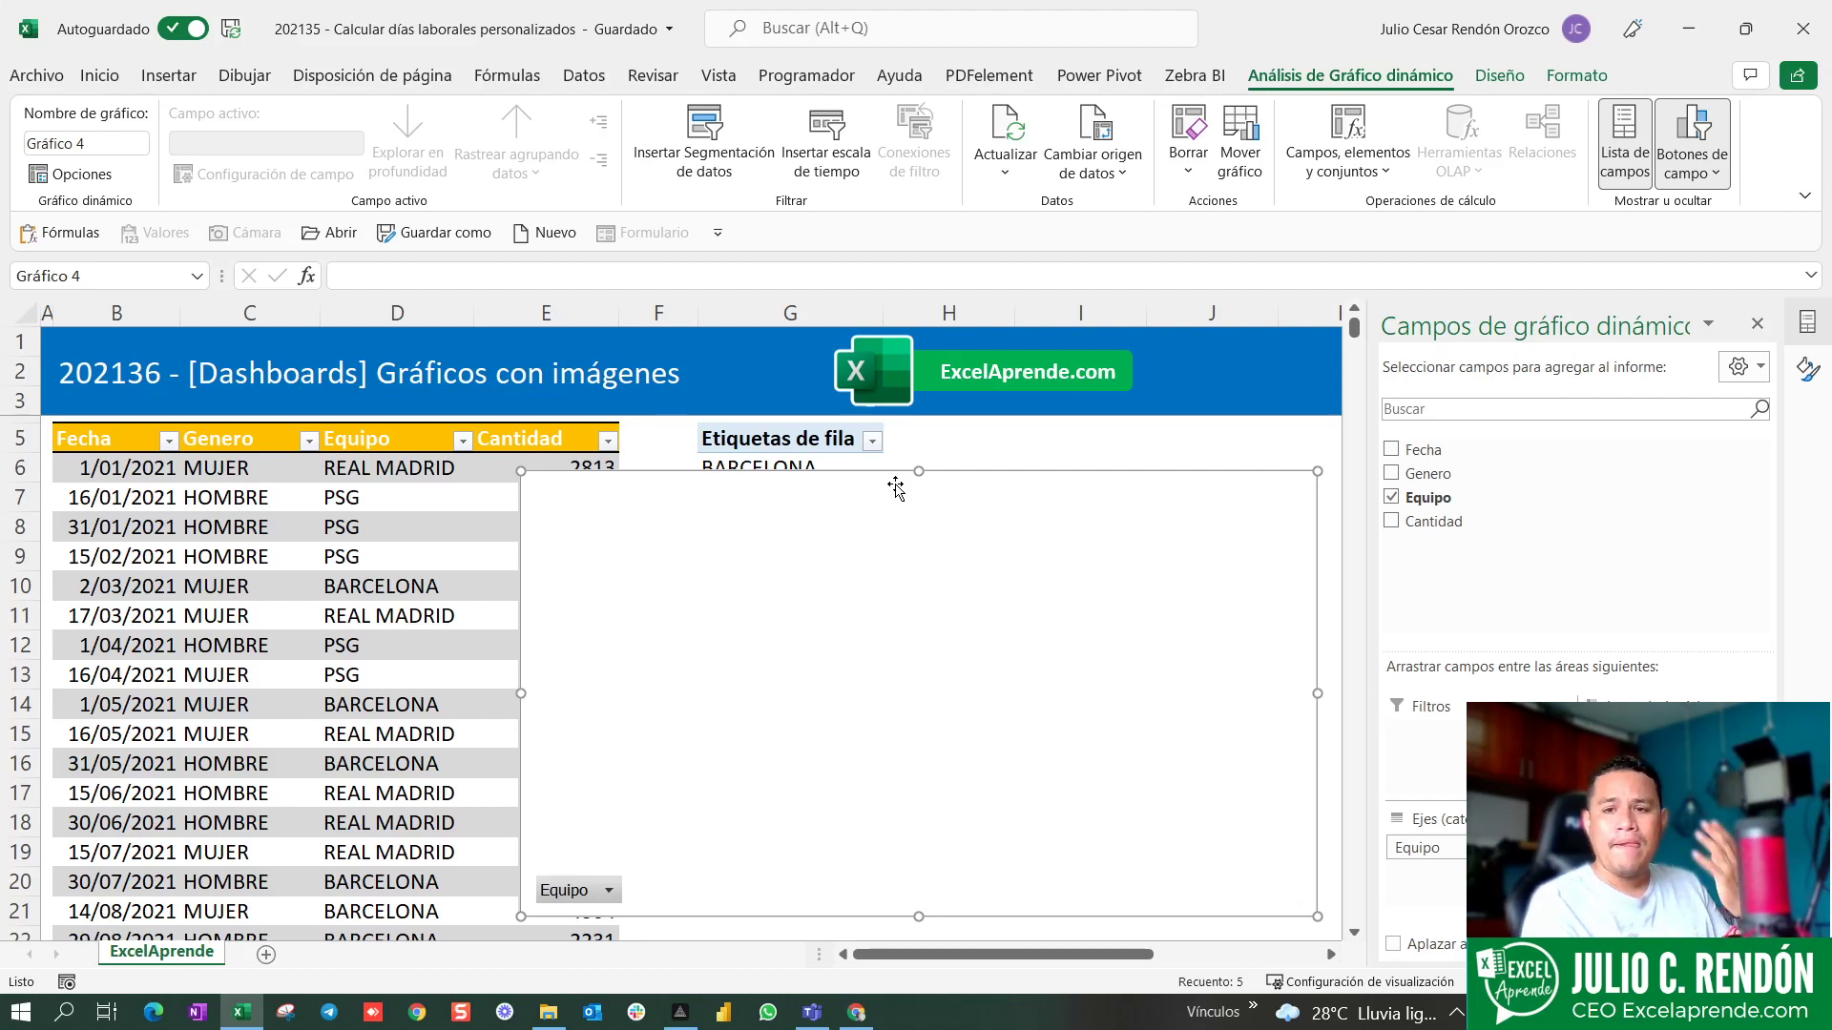
mouse_move(1502, 520)
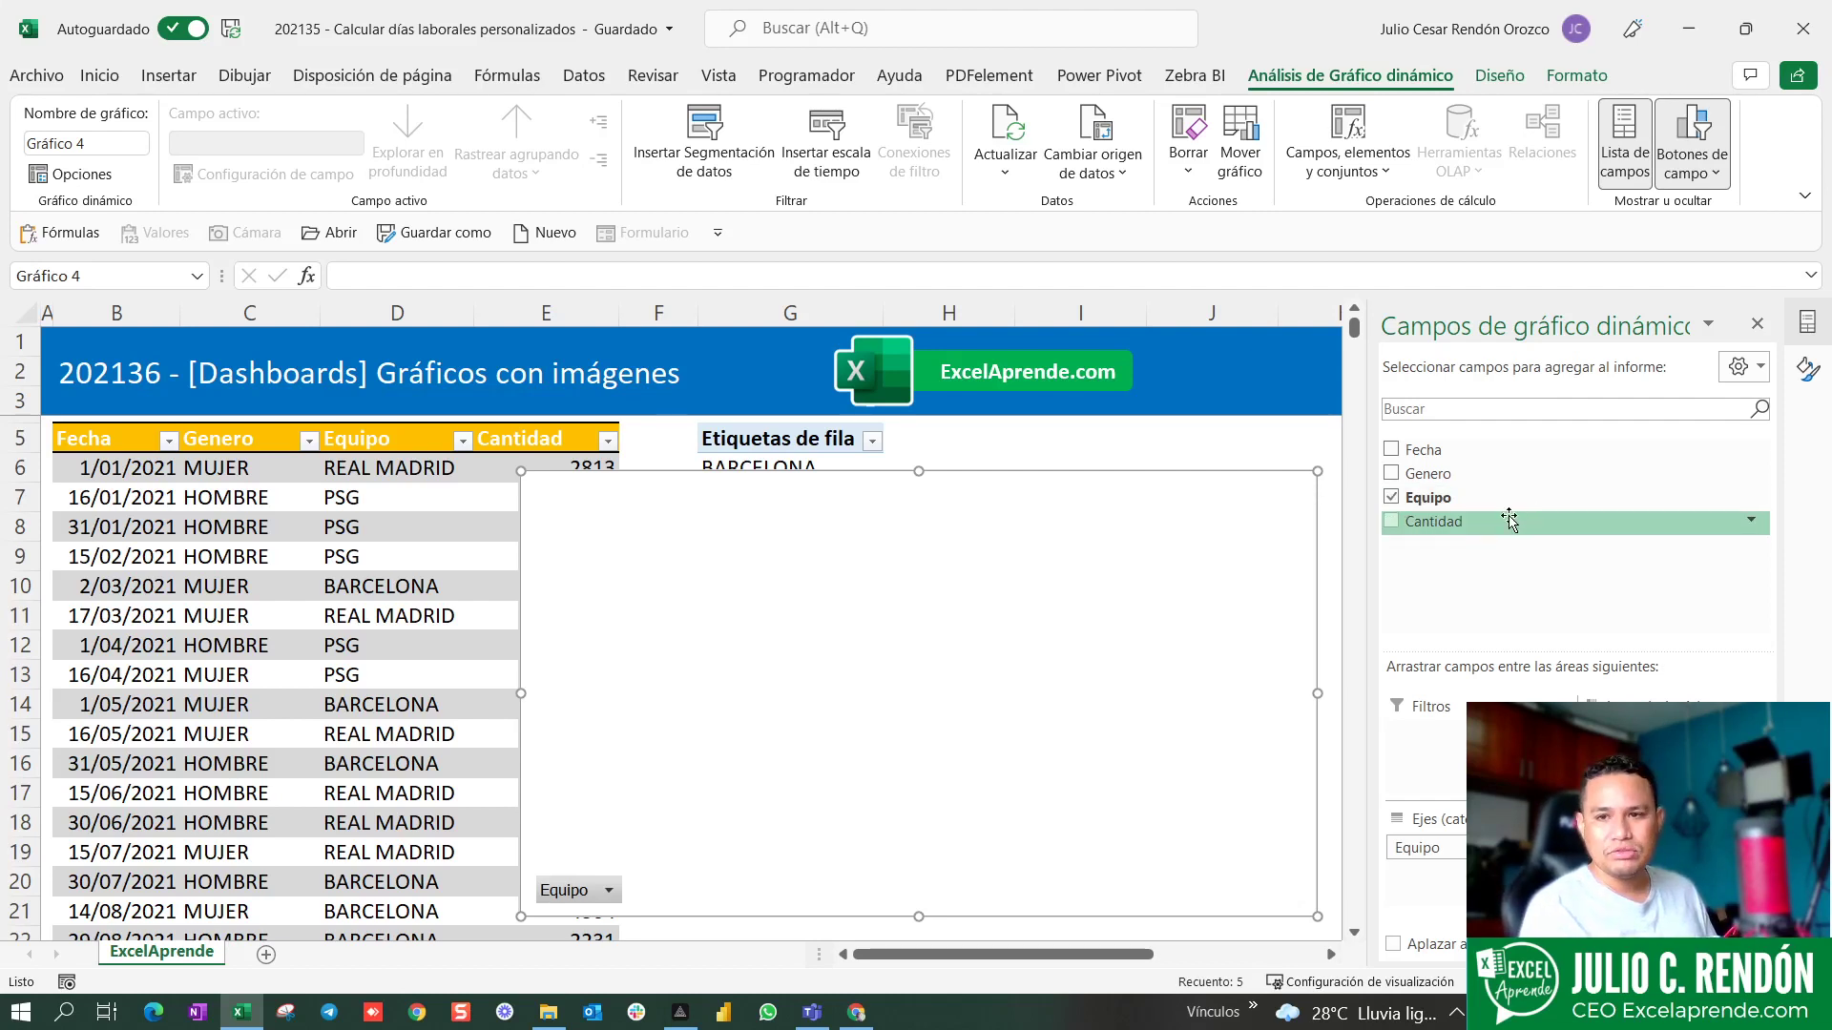
mouse_move(1510, 518)
left_mouse_down()
mouse_move(1613, 839)
mouse_move(1612, 896)
left_mouse_up()
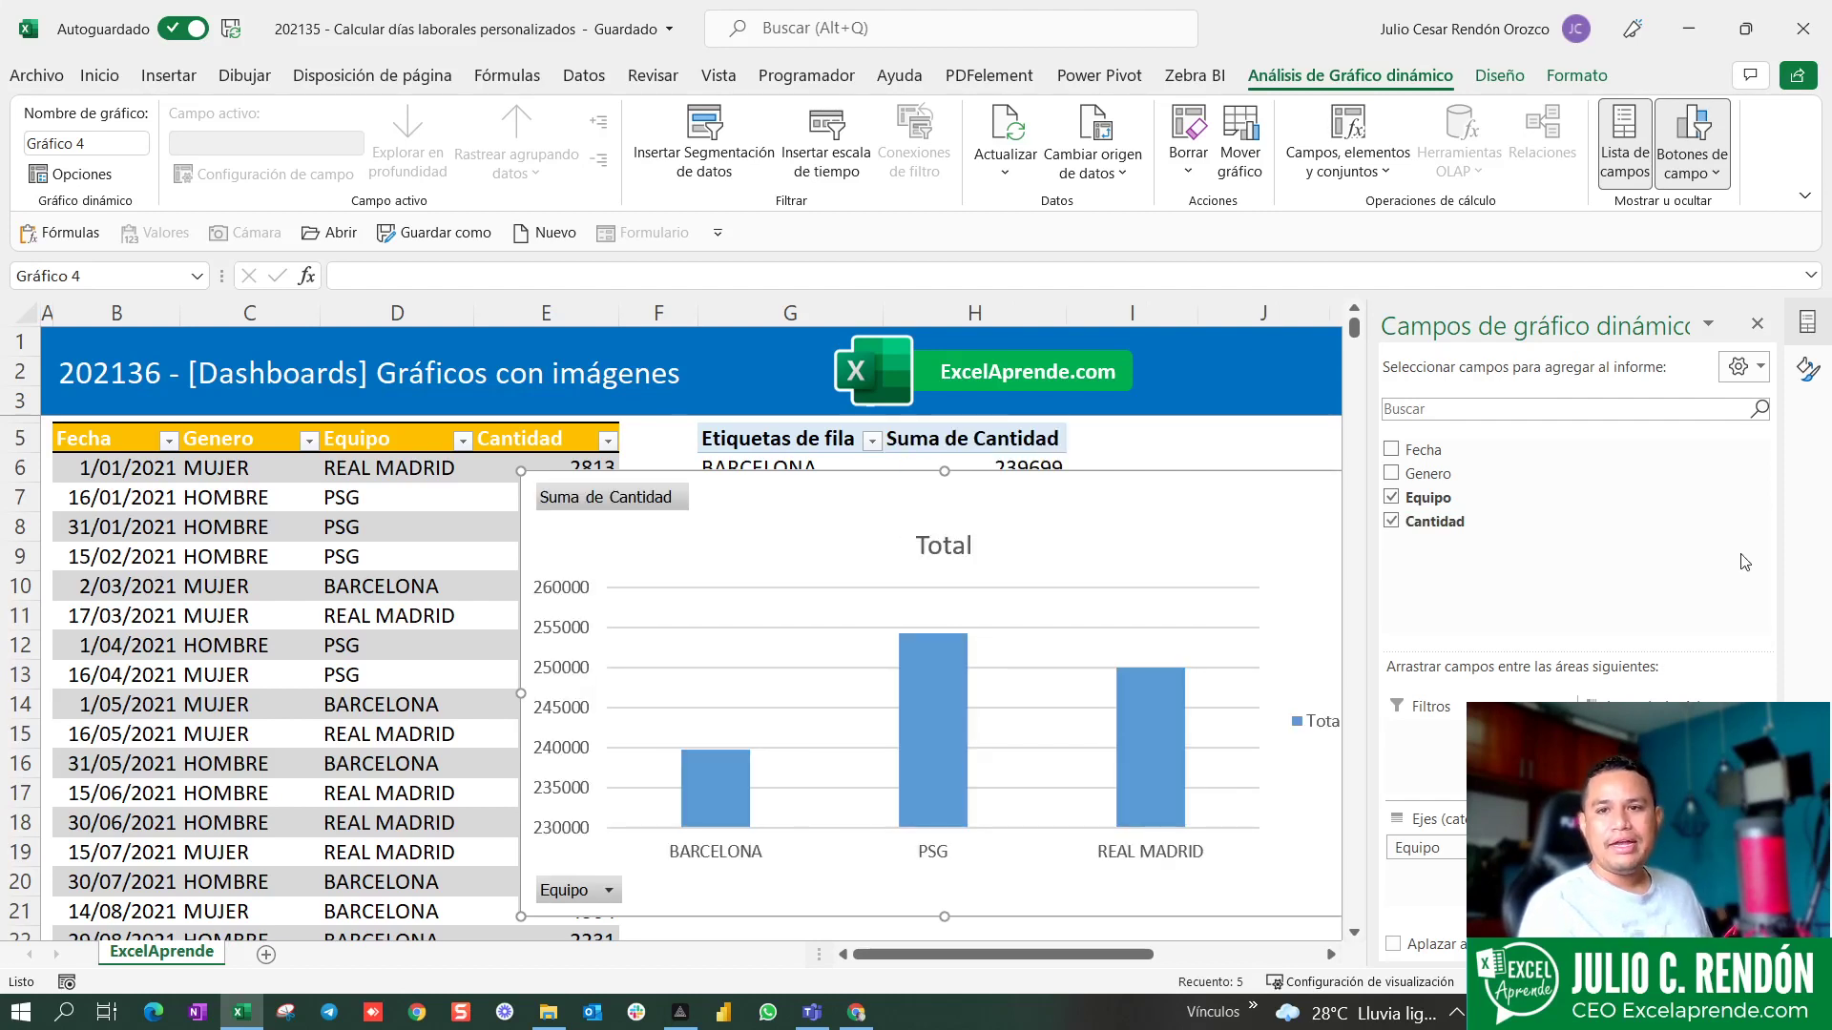
- Close the field list and formatting pane, then place the chart over pivot table G5:H9
left_click(1756, 325)
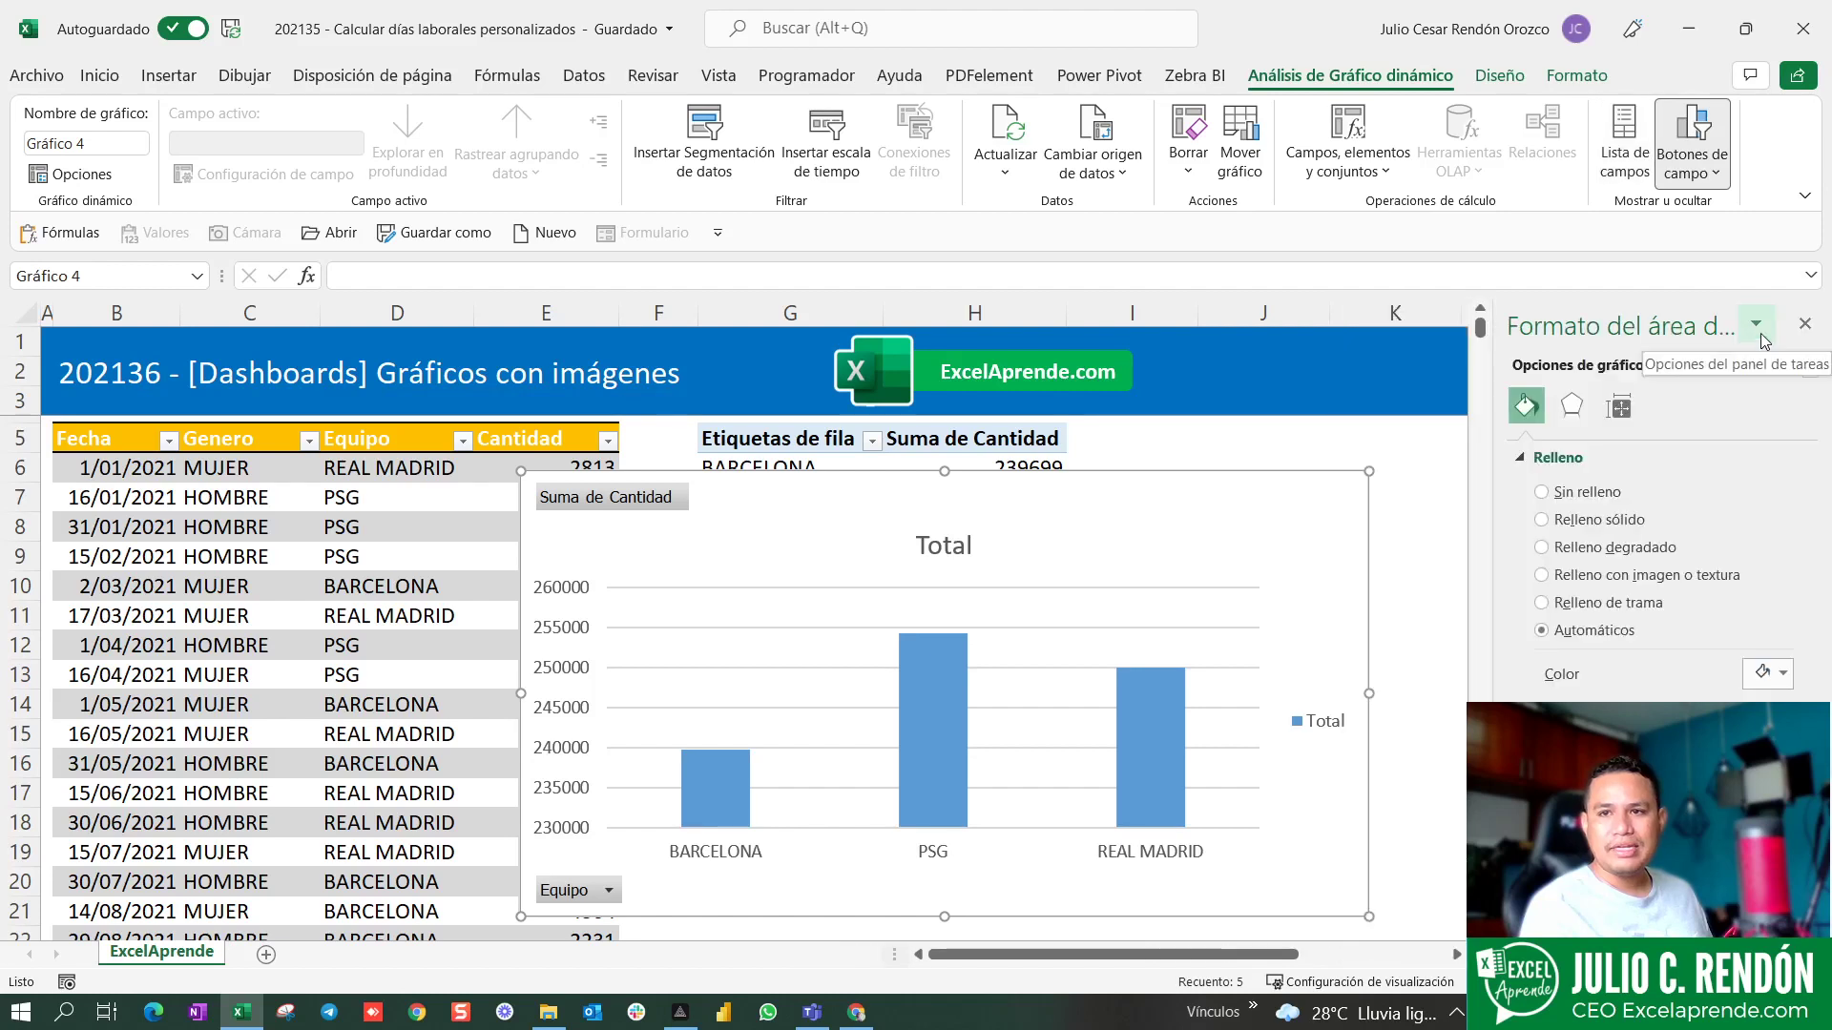
left_click(1808, 325)
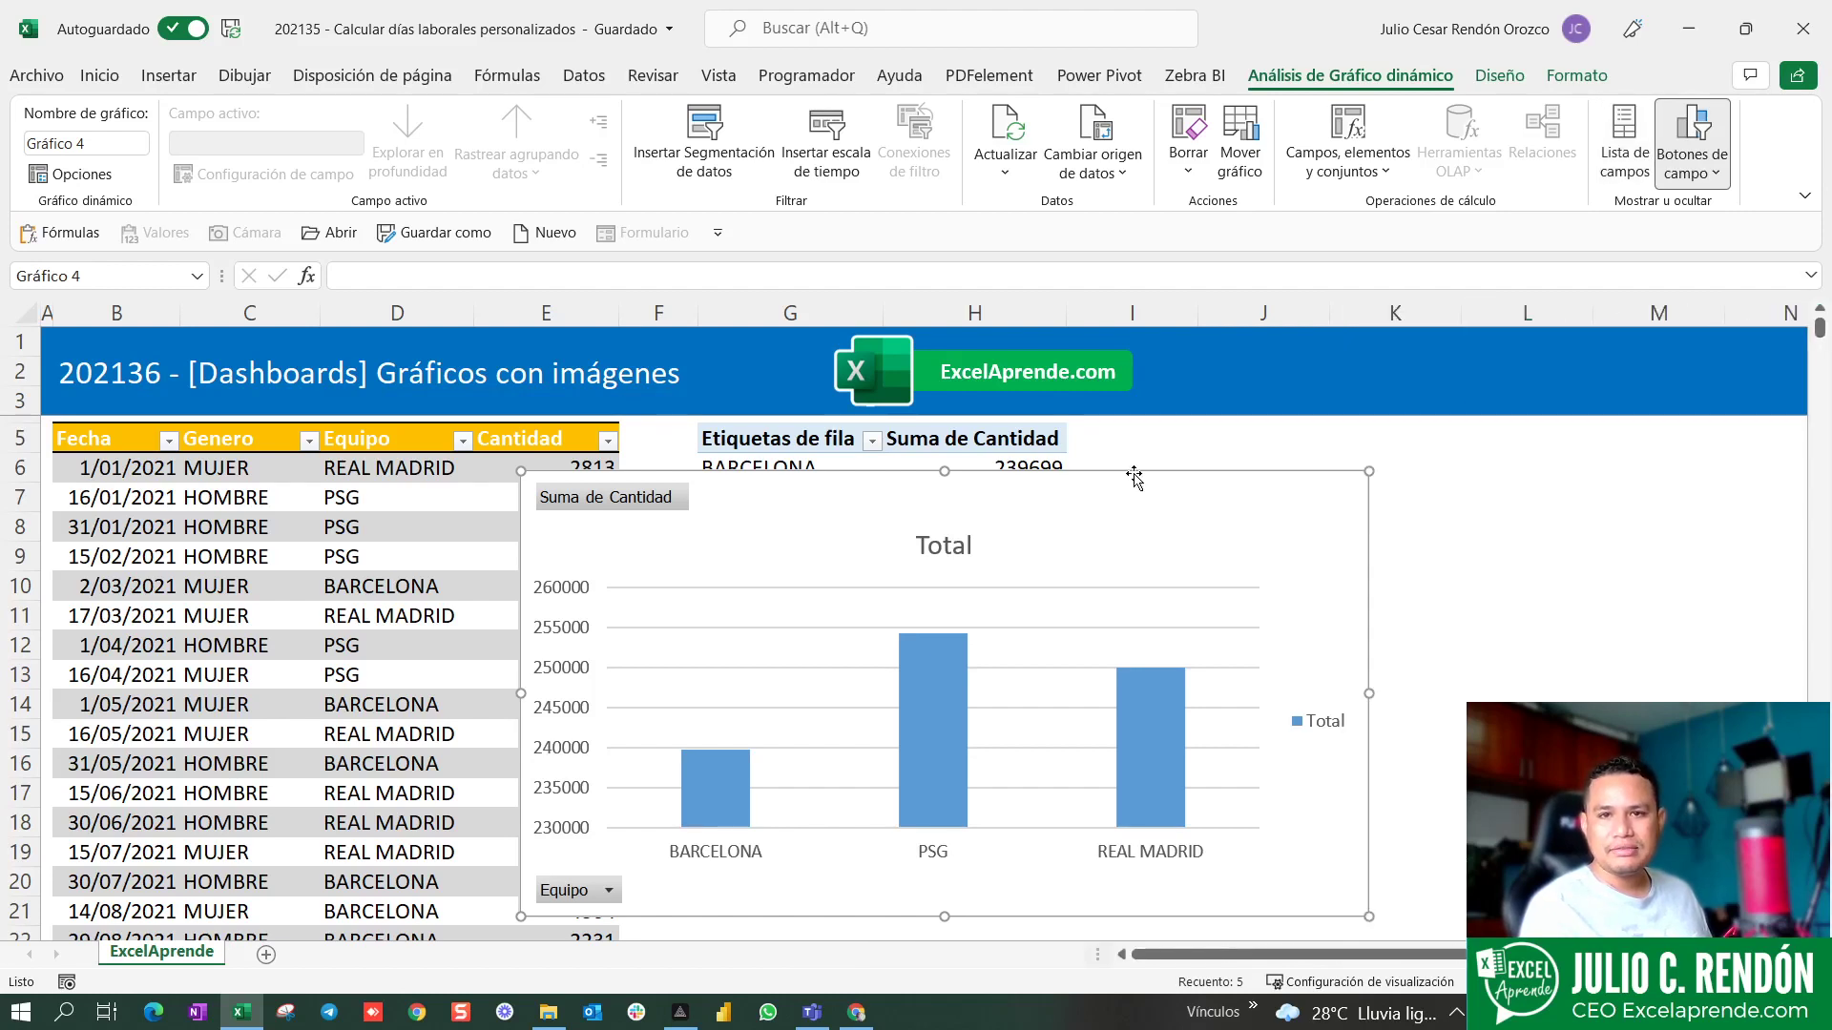
mouse_move(1135, 478)
left_mouse_down()
mouse_move(1428, 554)
mouse_move(1409, 588)
left_mouse_up()
left_click_drag(803, 440, 977, 557)
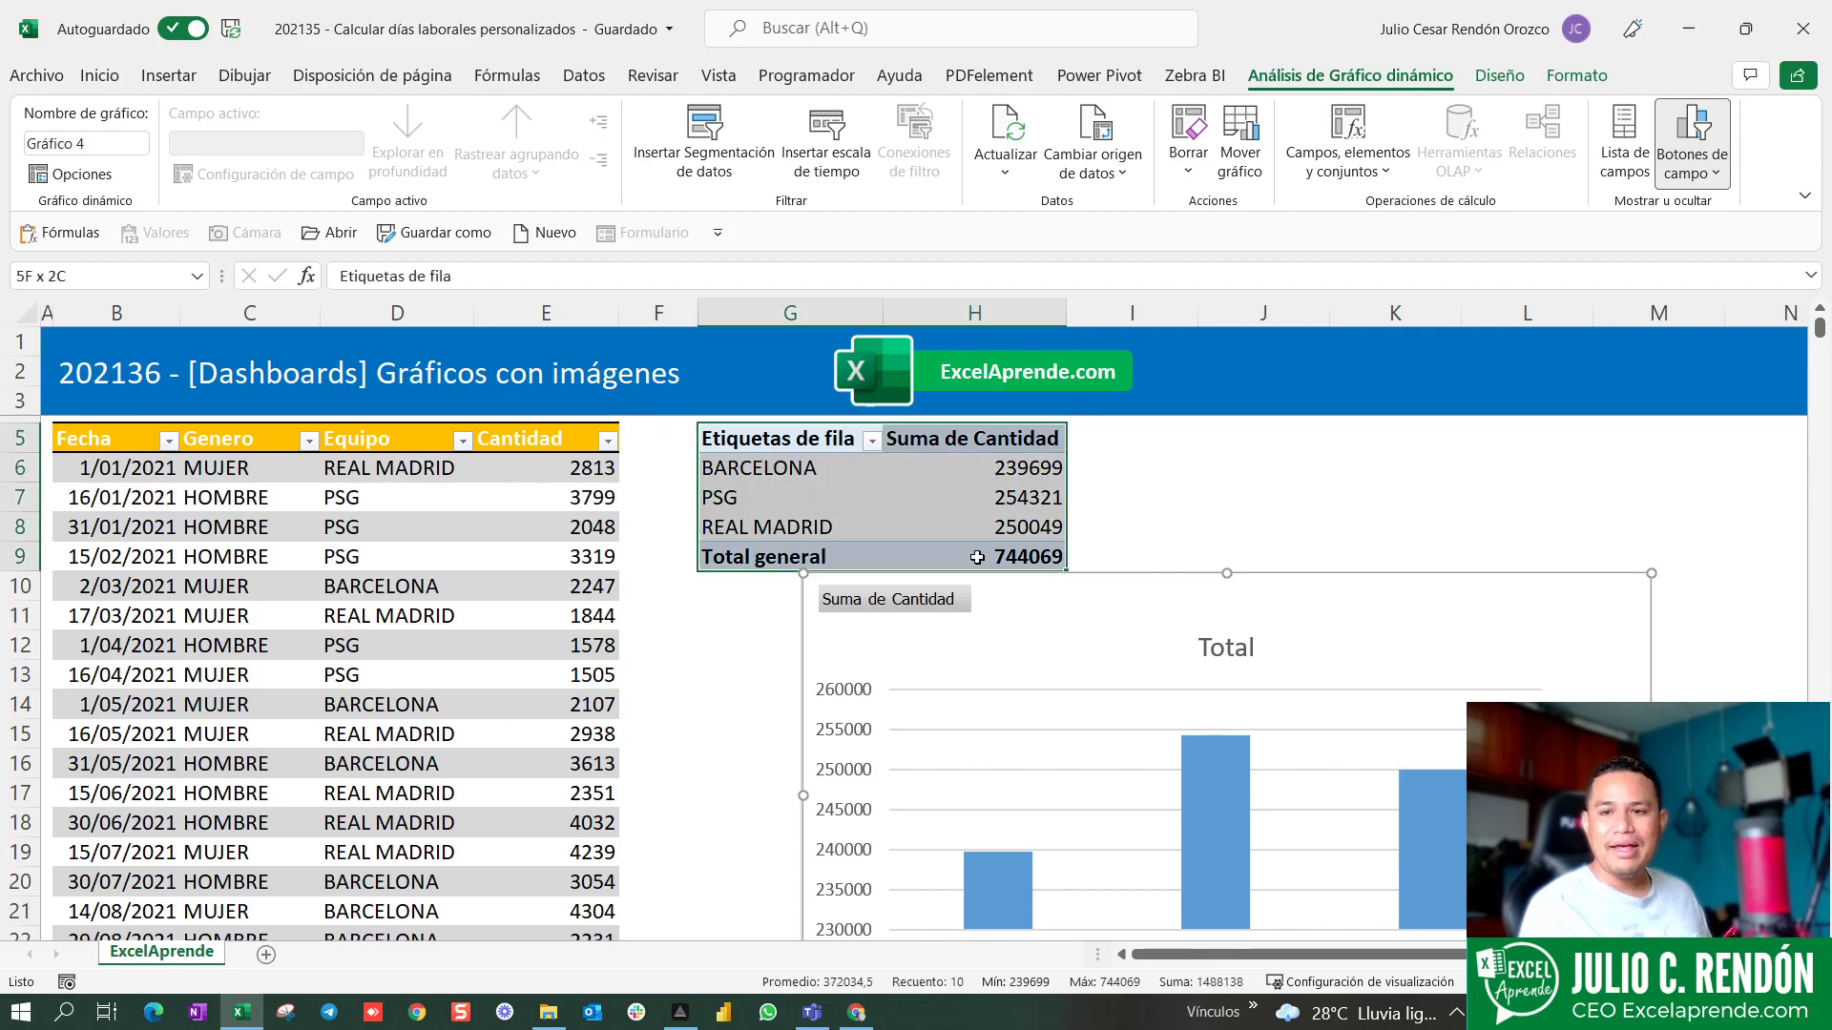
left_click(1059, 467)
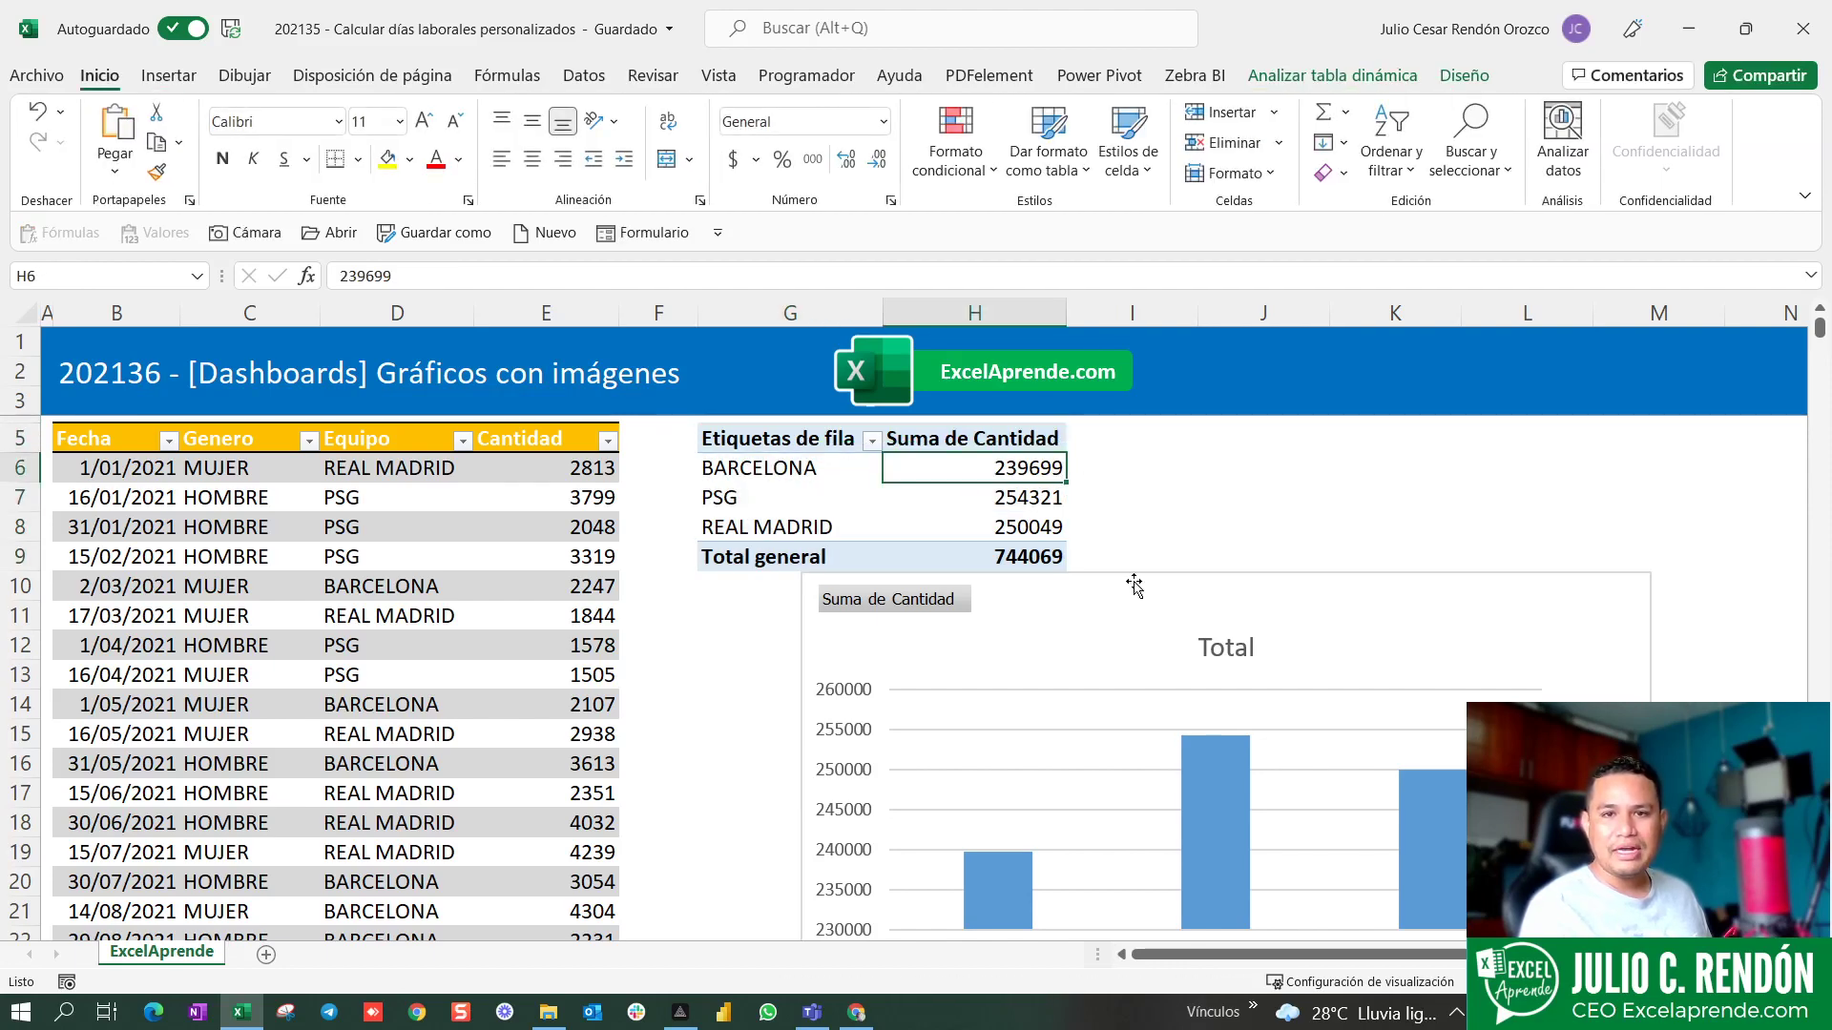
left_click_drag(1135, 586, 1014, 436)
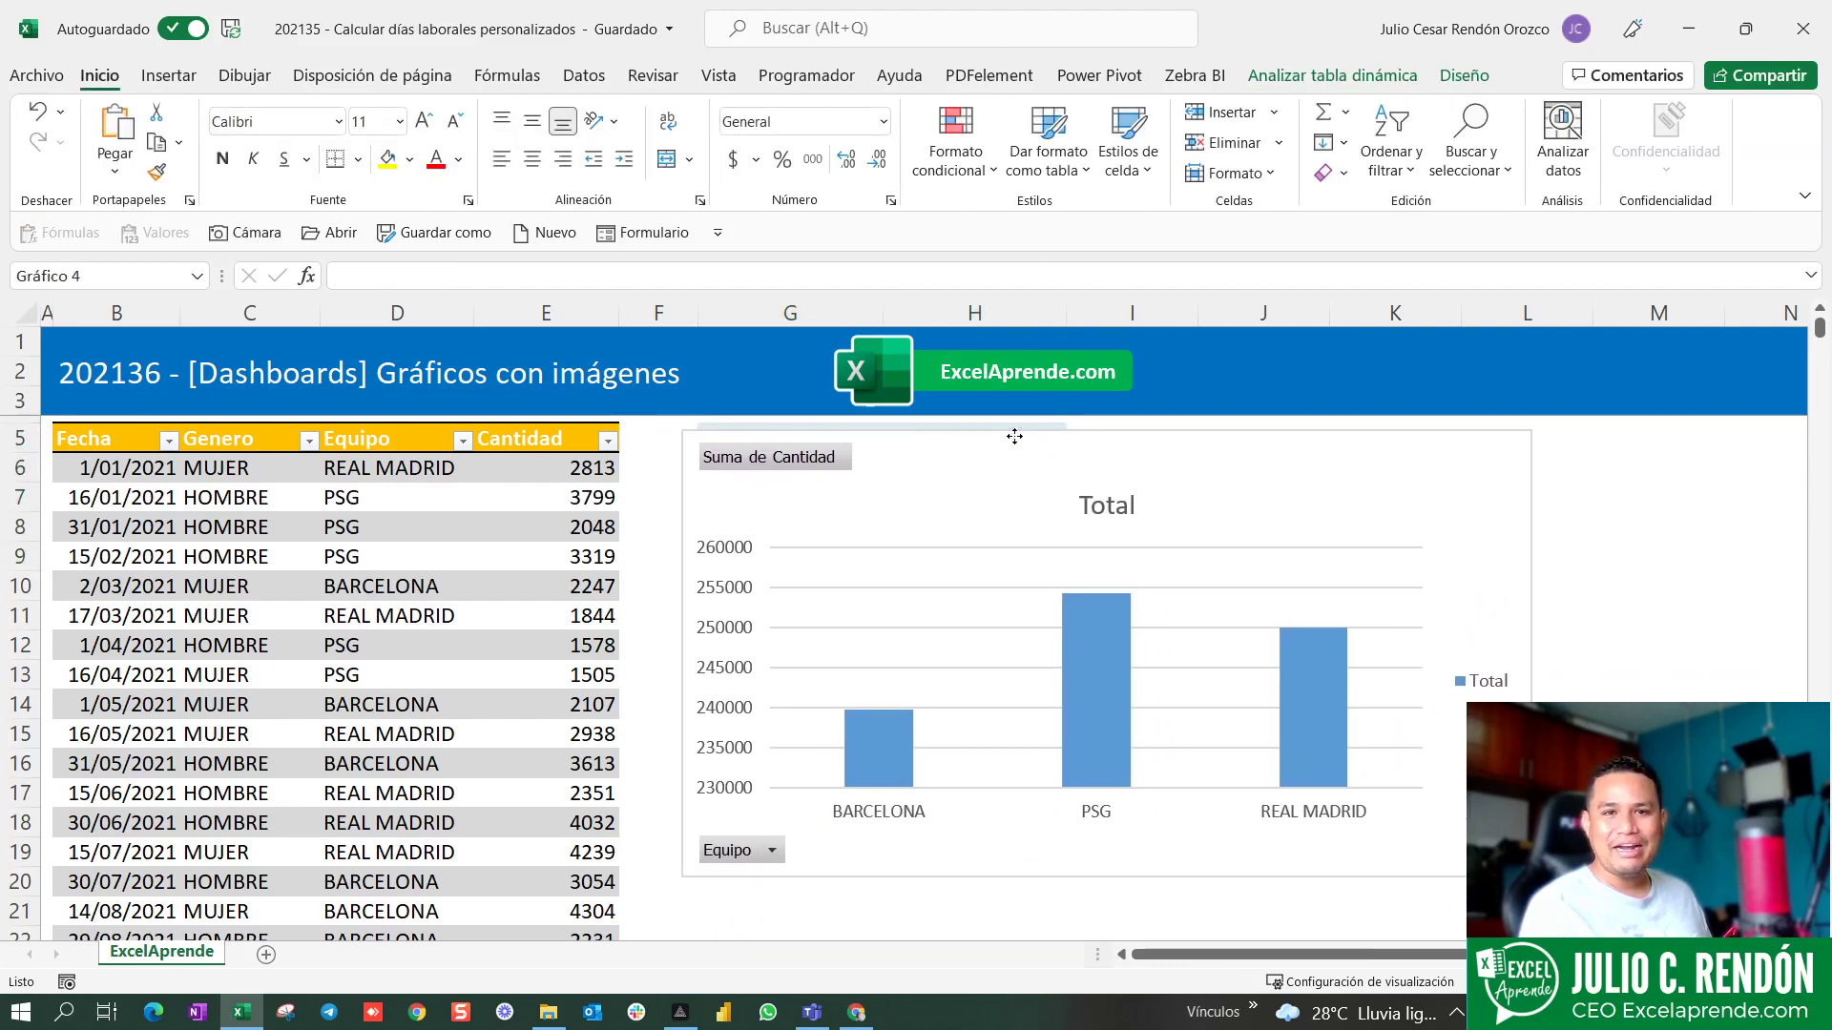
scroll(1043, 501, "down", 2, "ctrl")
scroll(1043, 515, "down", 1, "ctrl")
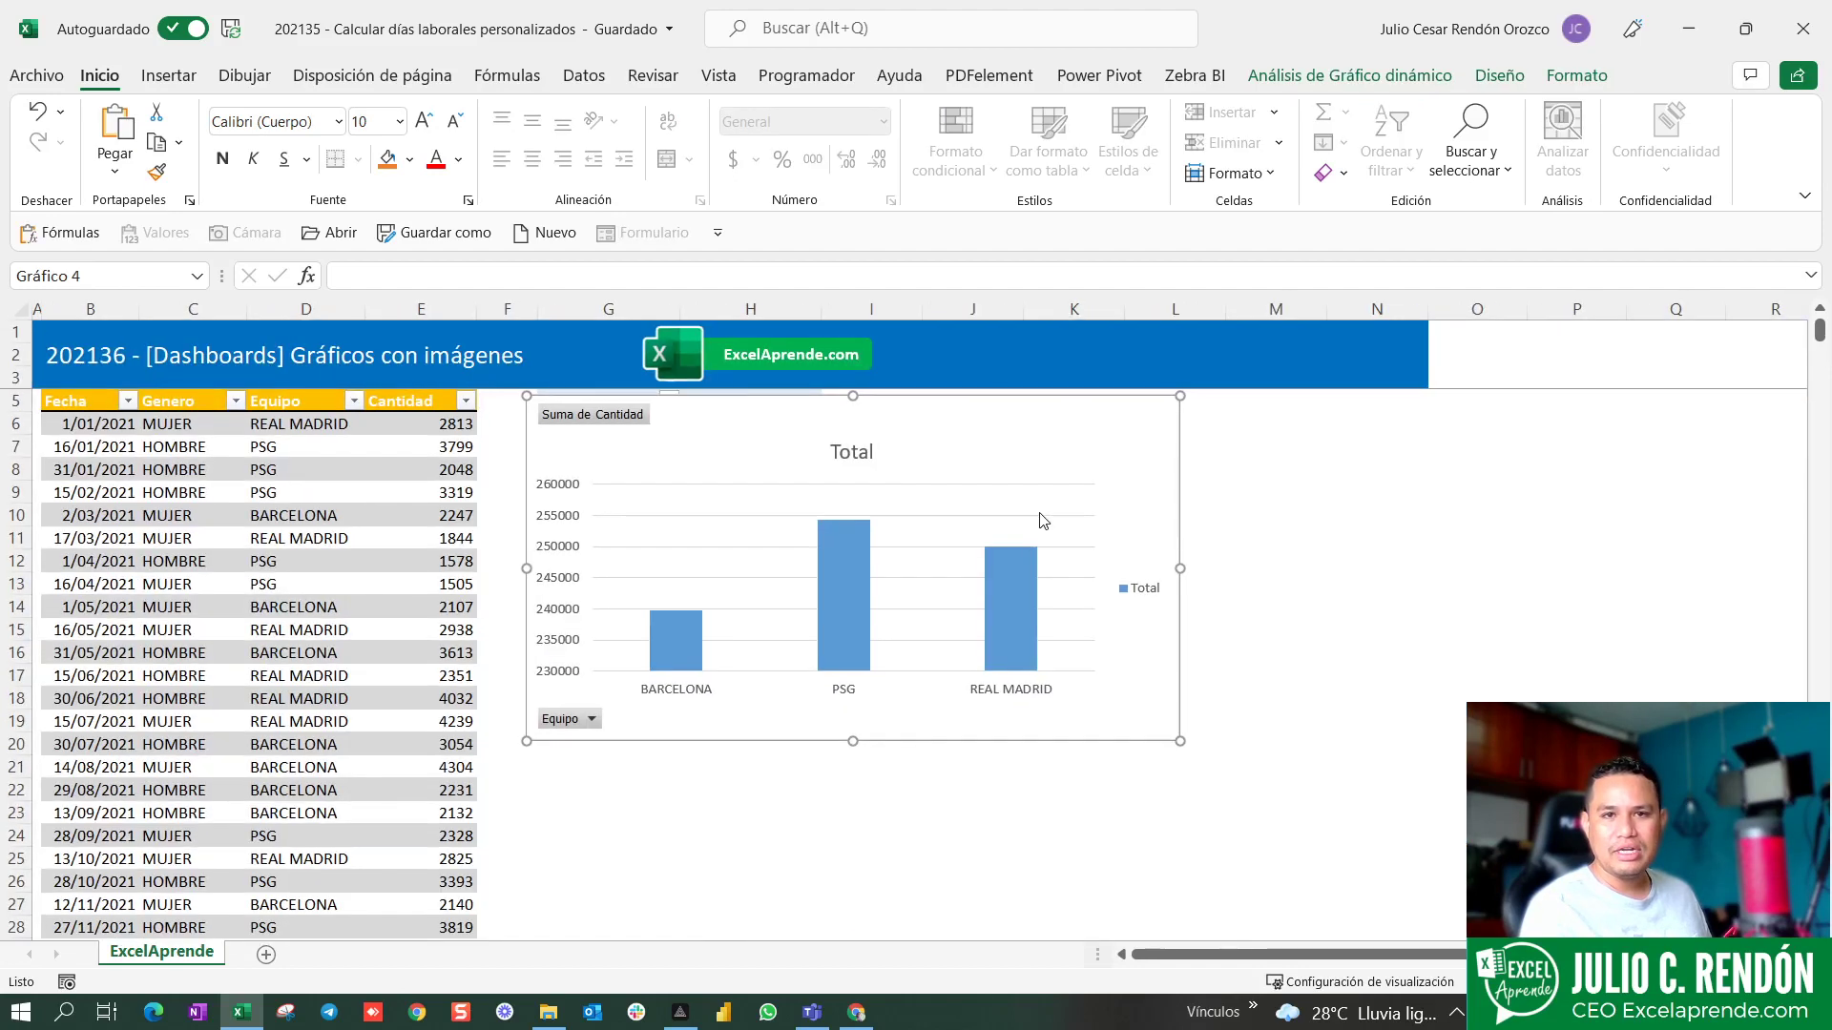
left_click_drag(970, 409, 1000, 494)
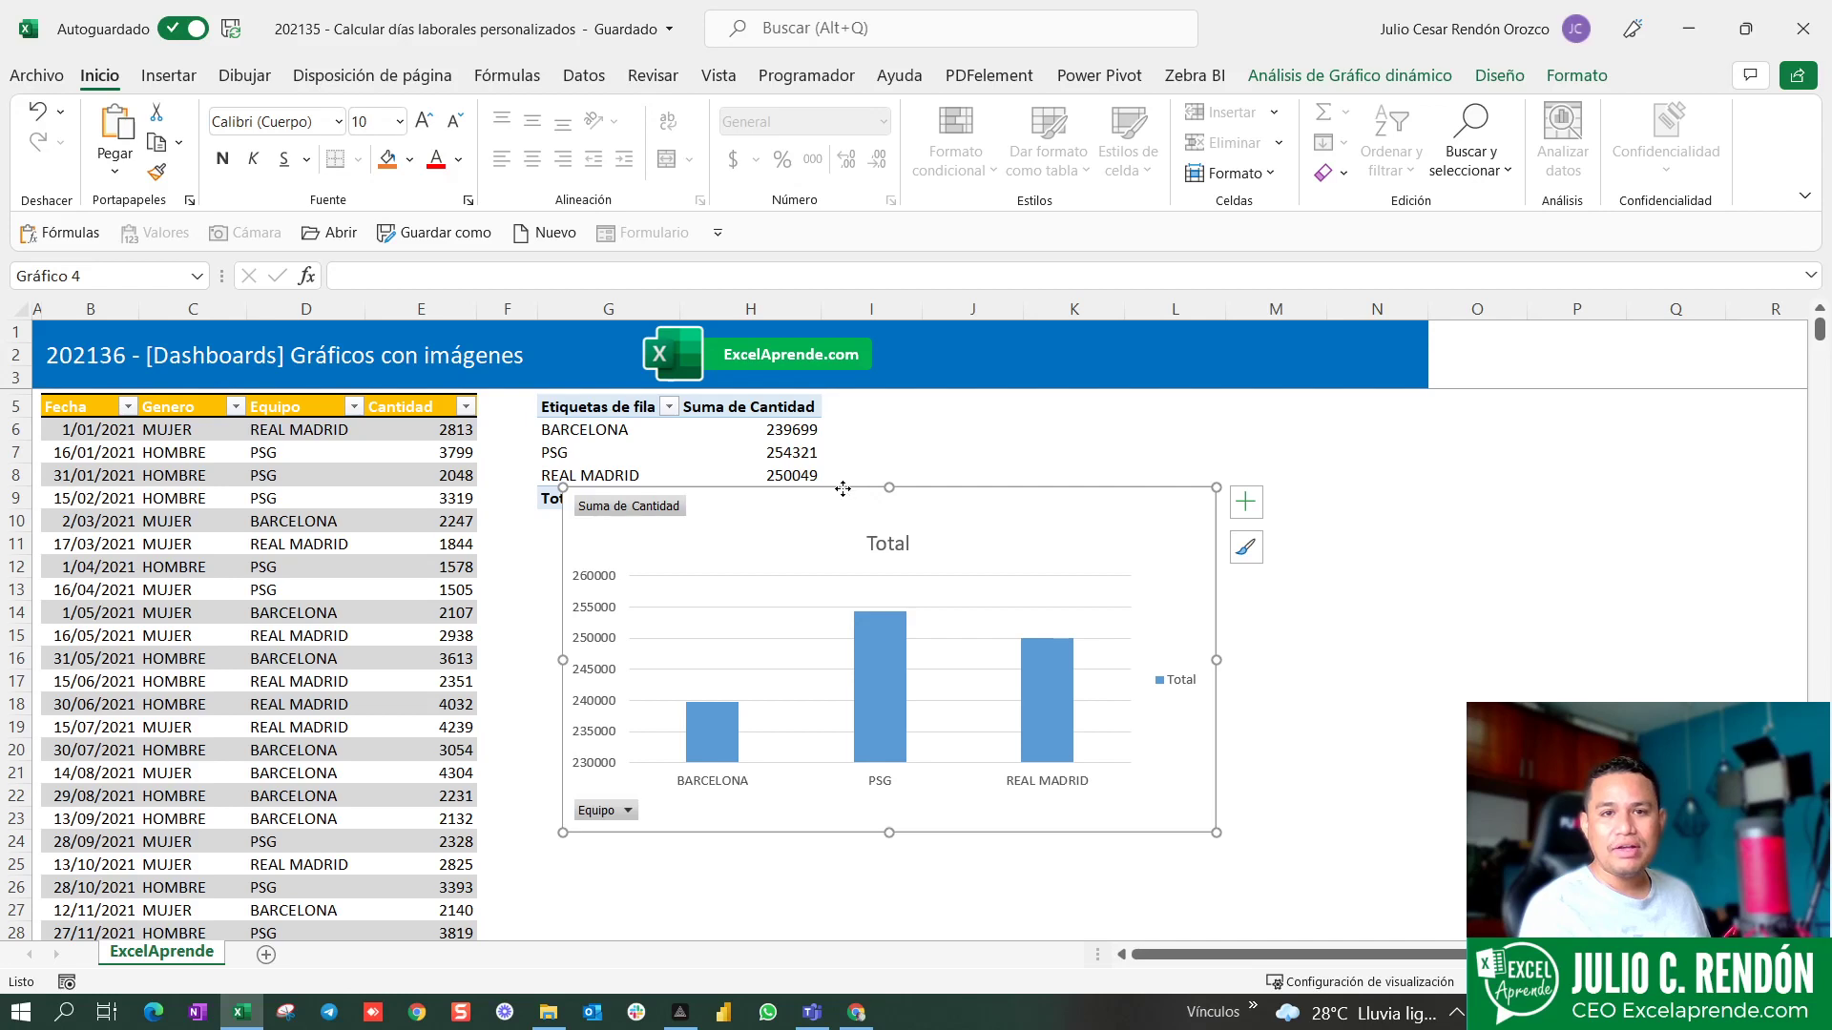
- Move the chart to the top beside the data table and make it taller and wider
mouse_move(842, 489)
left_mouse_down()
mouse_move(814, 392)
mouse_move(828, 552)
left_mouse_up()
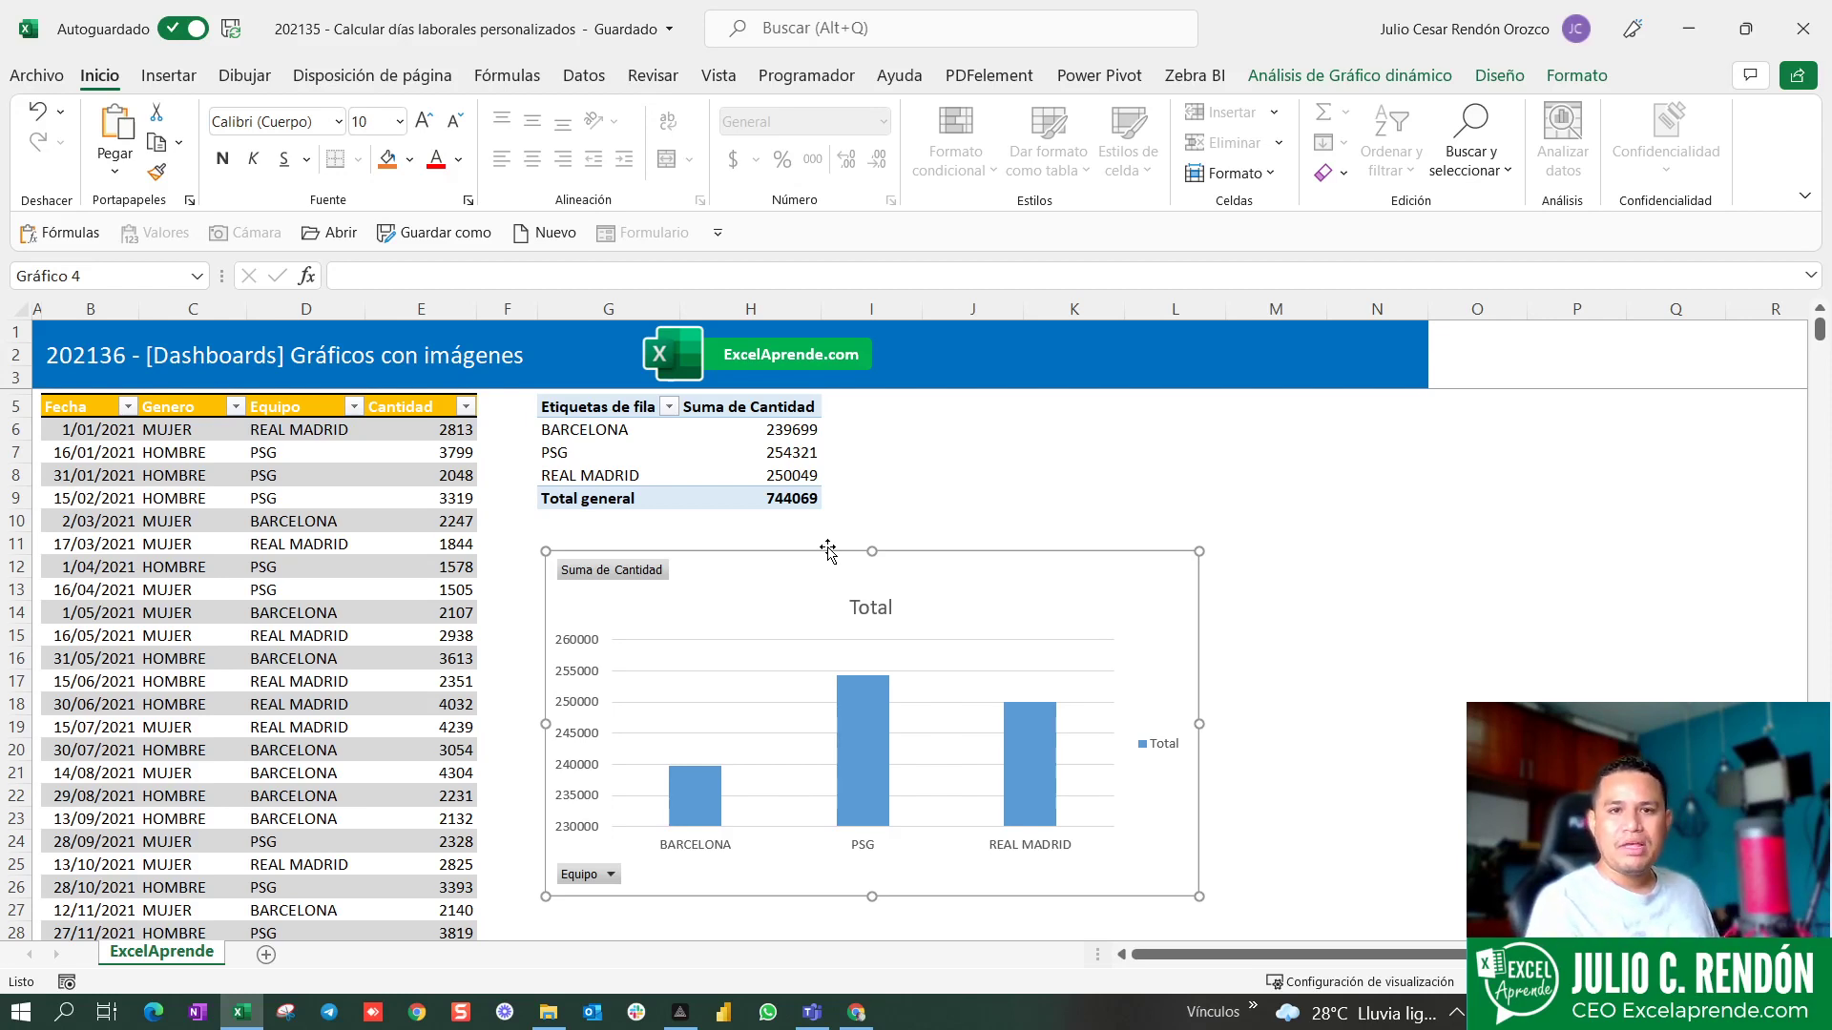
left_click_drag(828, 551, 816, 387)
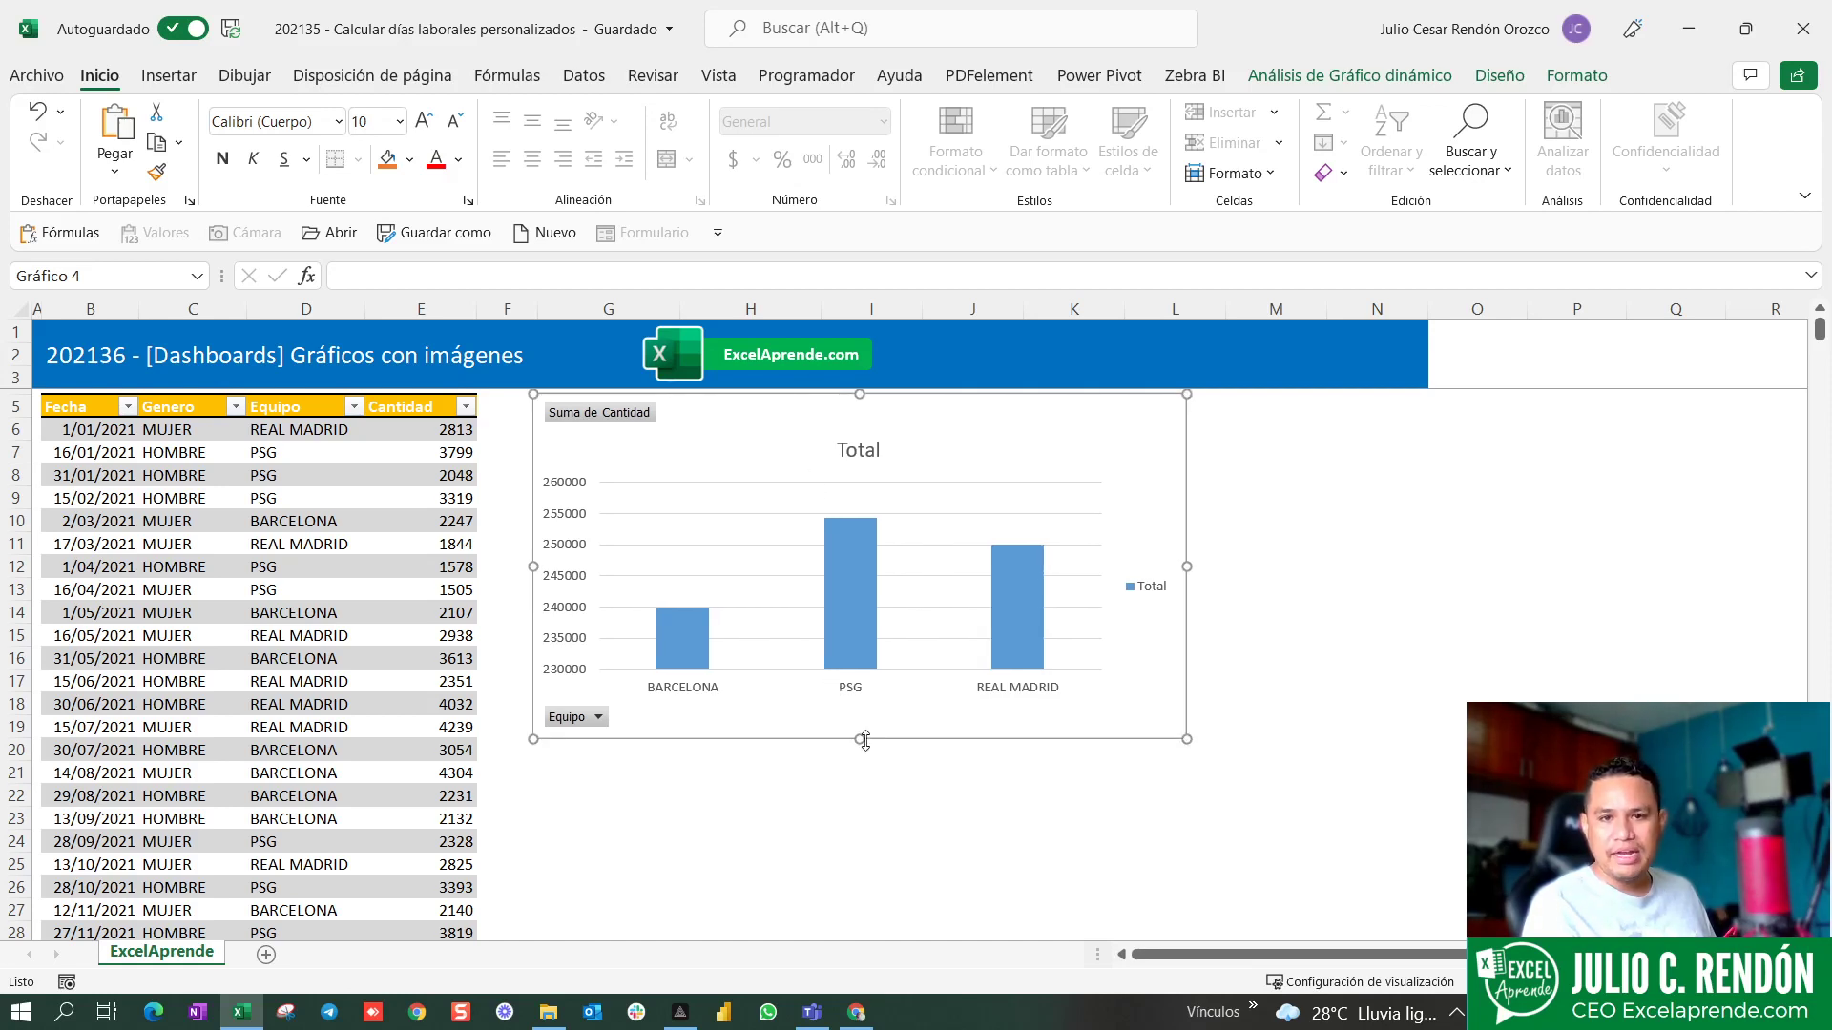
left_click_drag(861, 742, 862, 826)
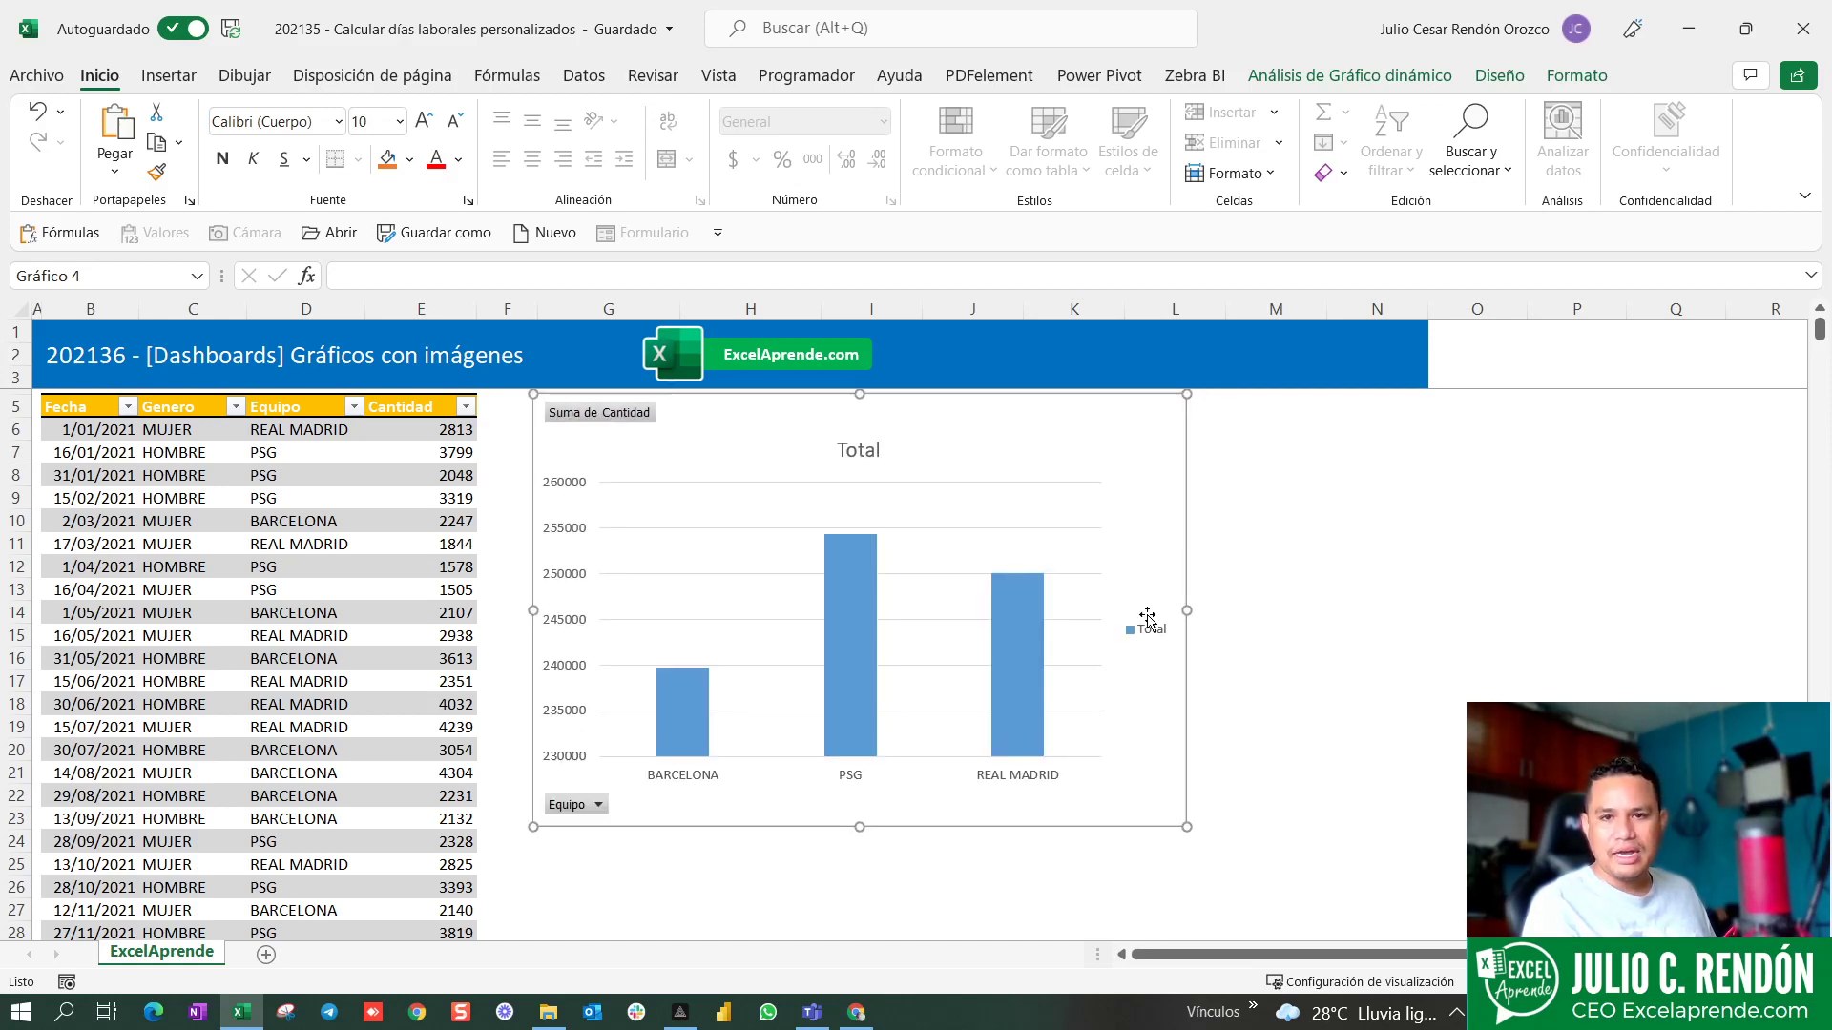
left_click_drag(1191, 609, 1427, 609)
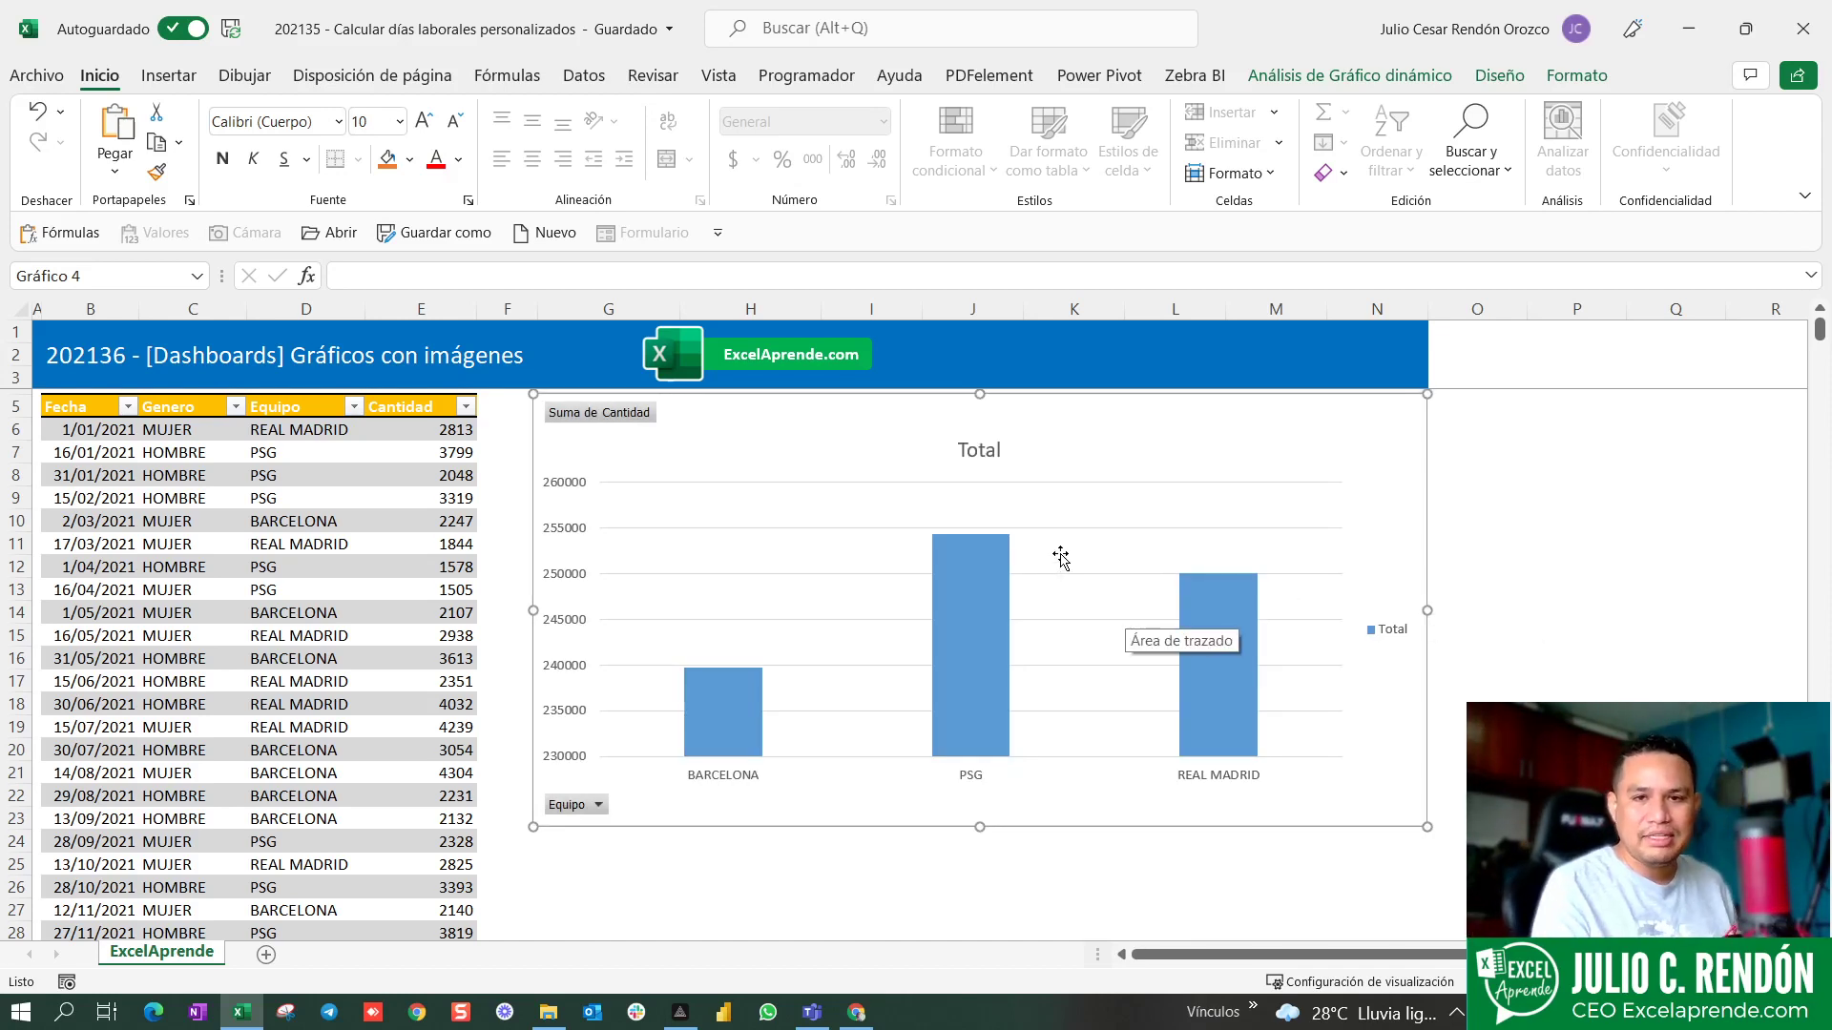
- Replace the chart title 'Total' with 'HINCHAS POR EQUIPO' and nudge it slightly higher
left_click(978, 447)
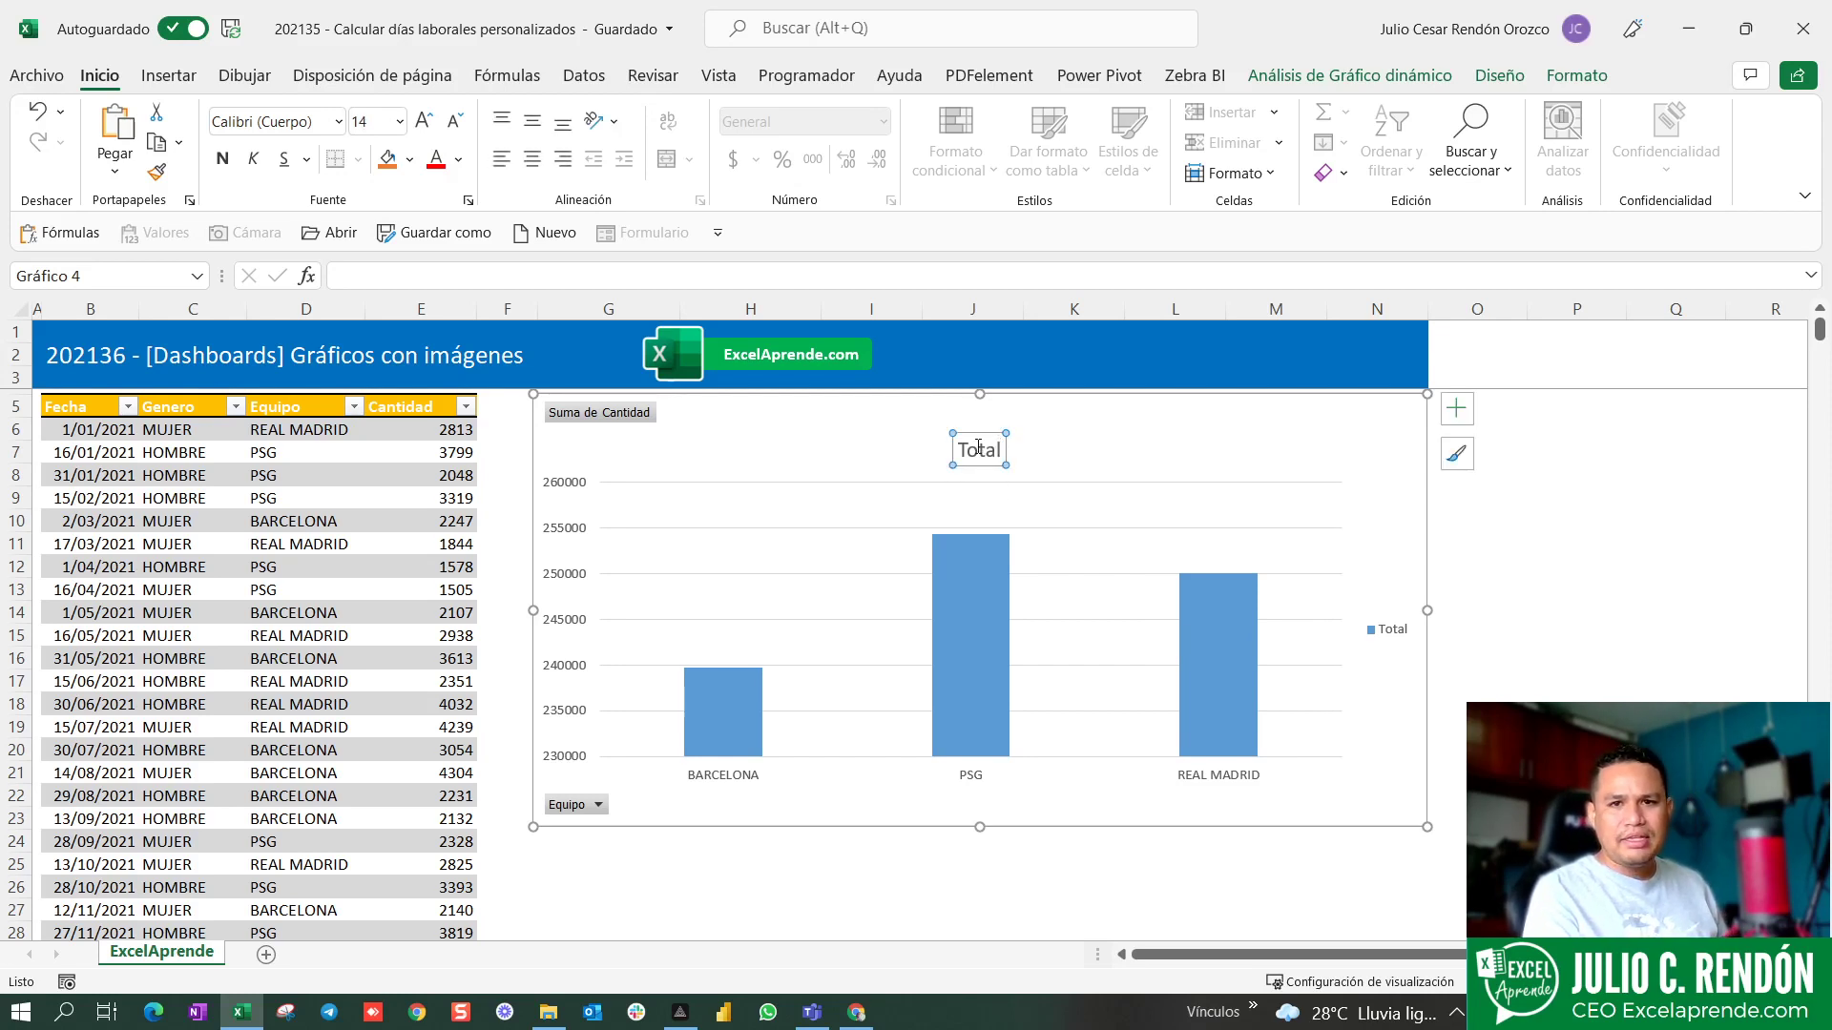
double_click(978, 448)
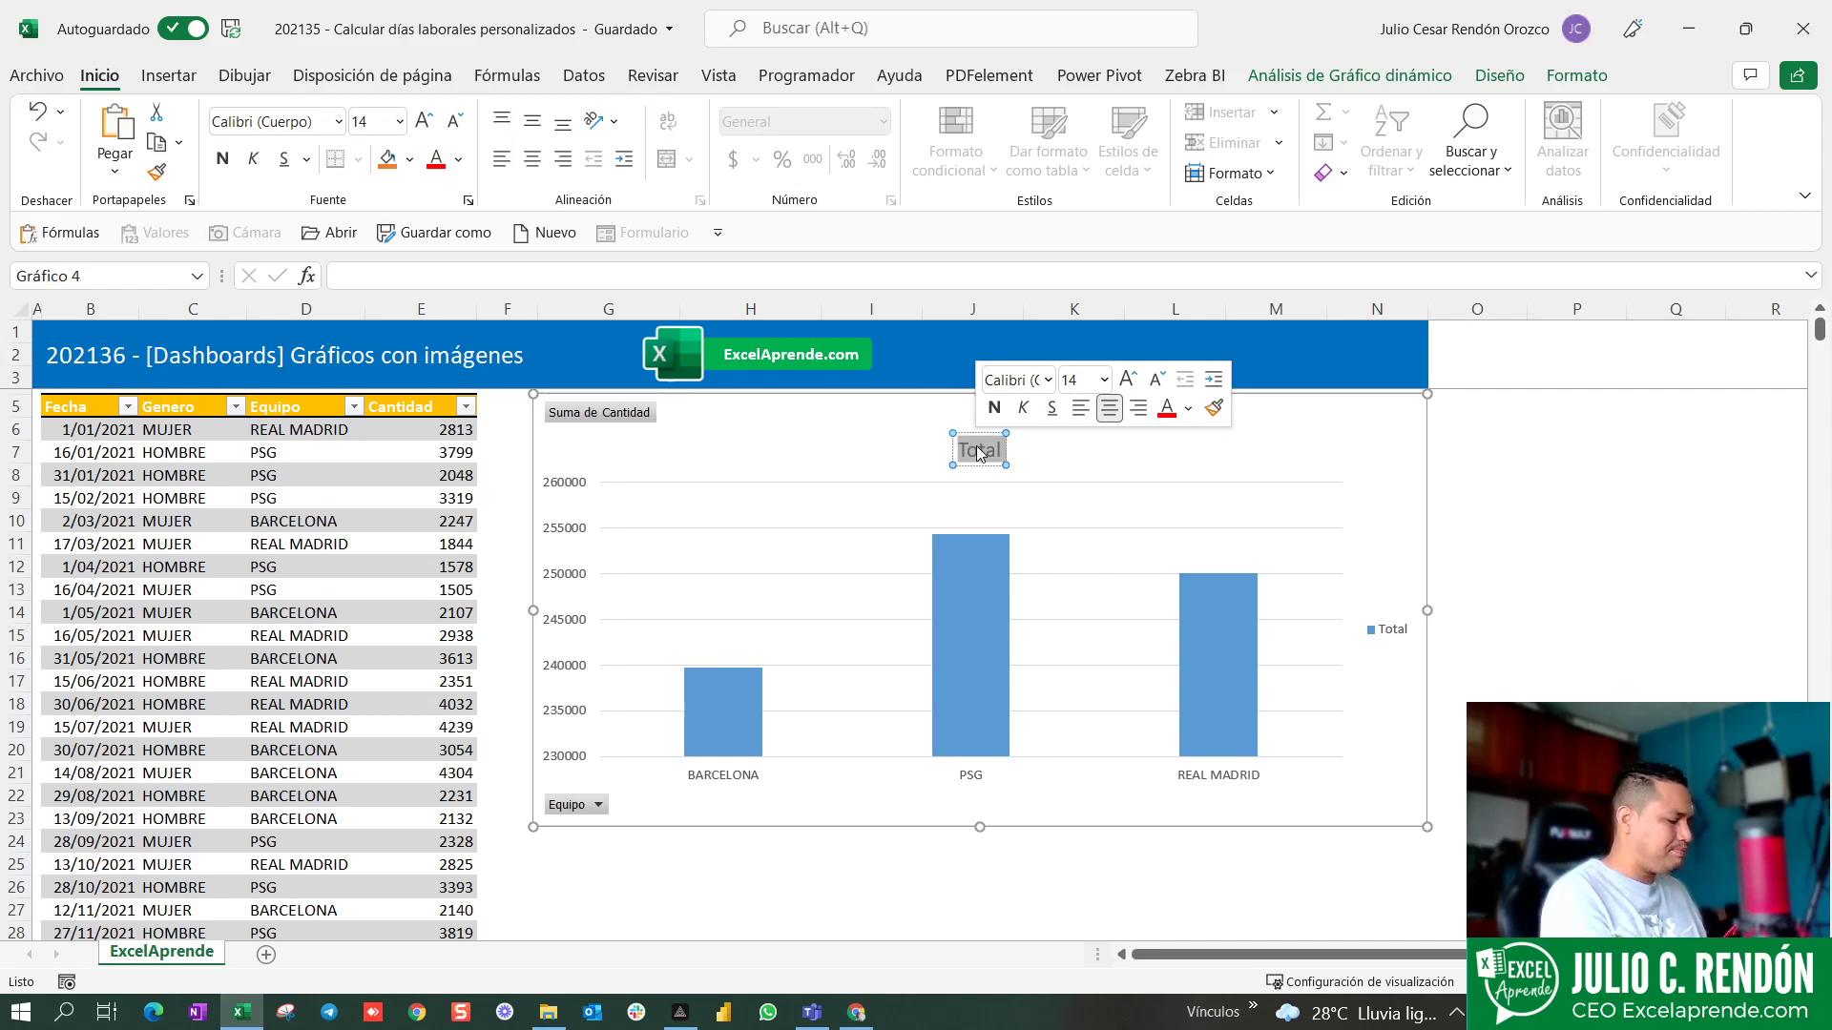
key("Caps_Lock")
type("h")
key("Caps_Lock")
type("INCHAS")
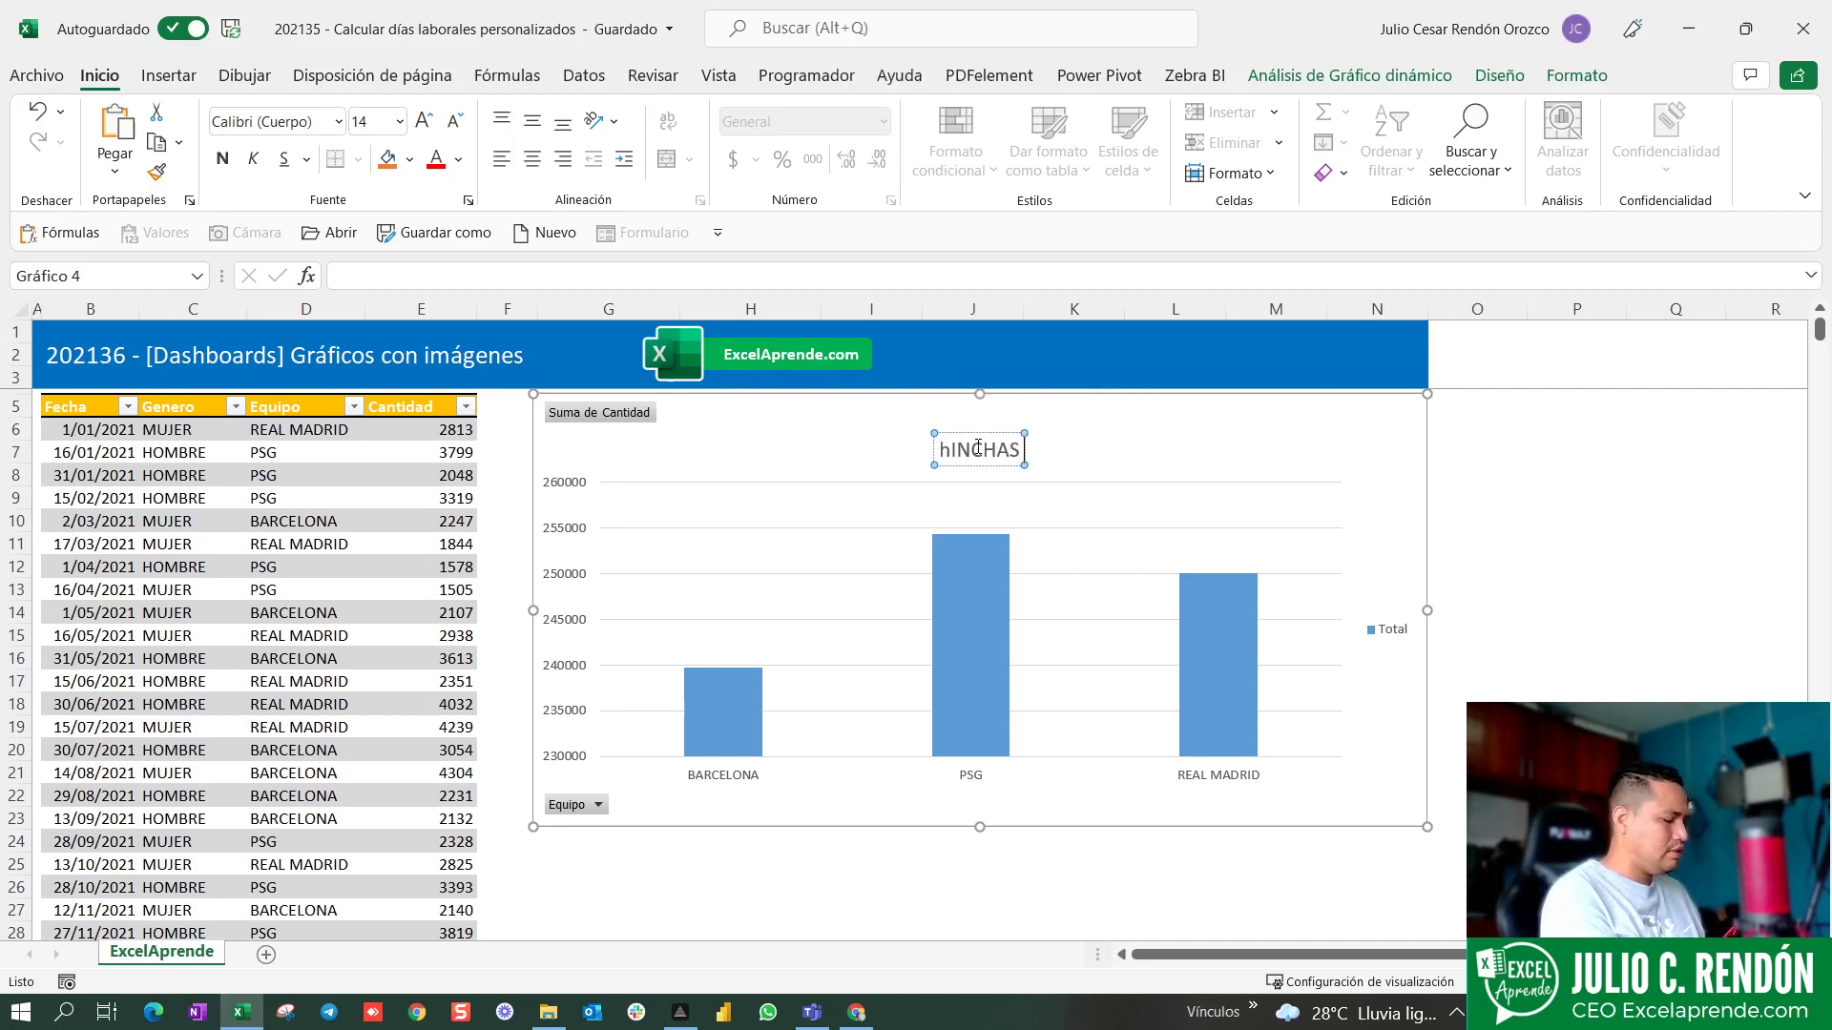
type(" POR EQUIPO")
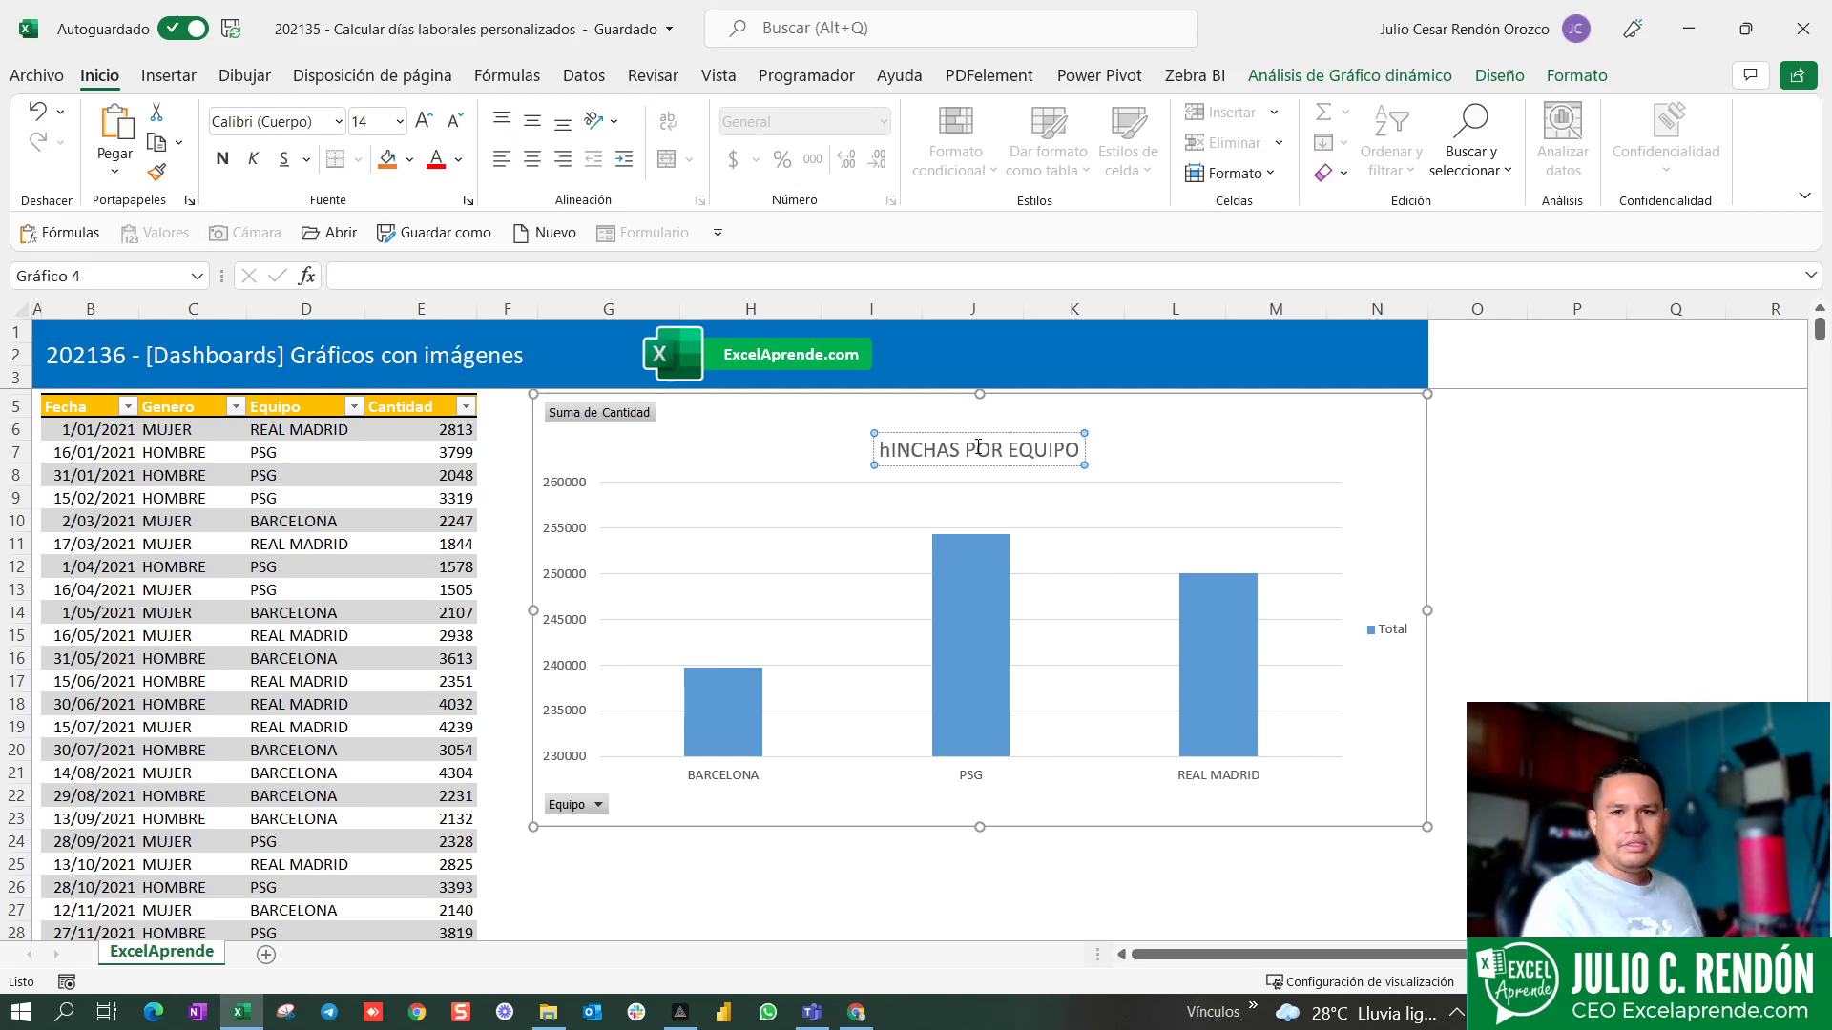
key("Home")
key("Delete")
type("H")
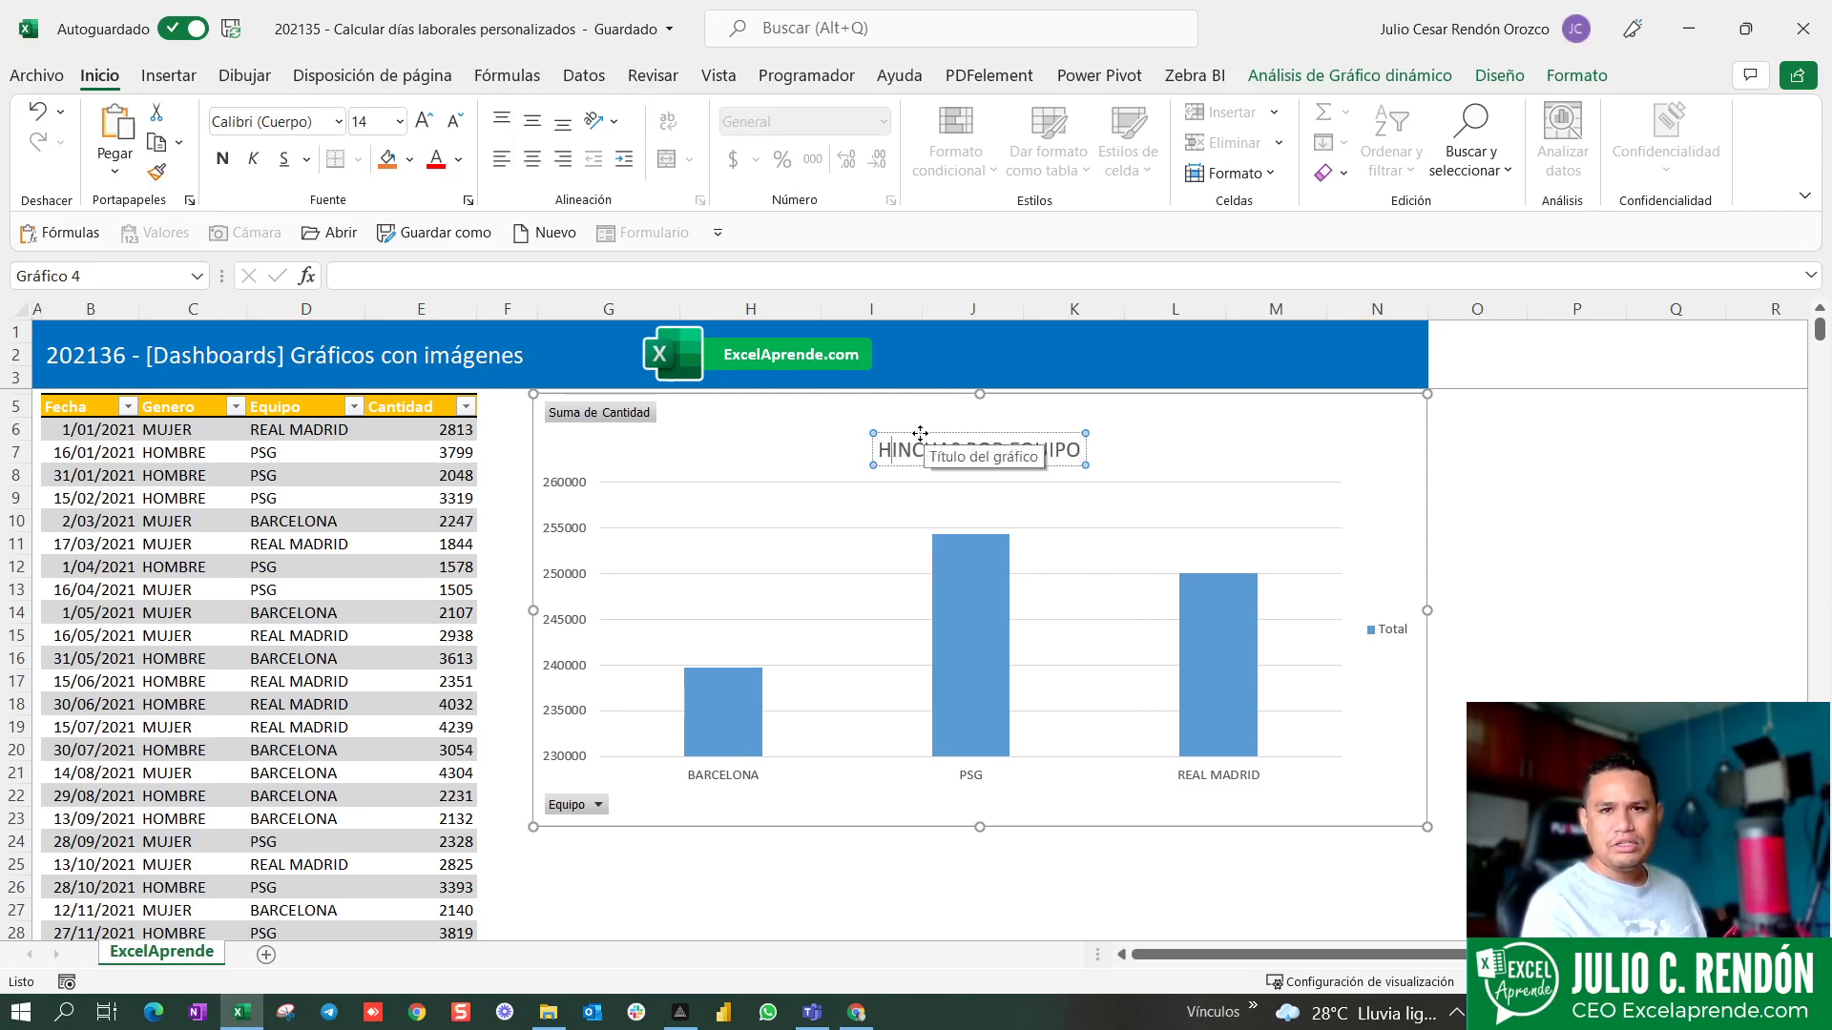
left_click_drag(924, 433, 921, 412)
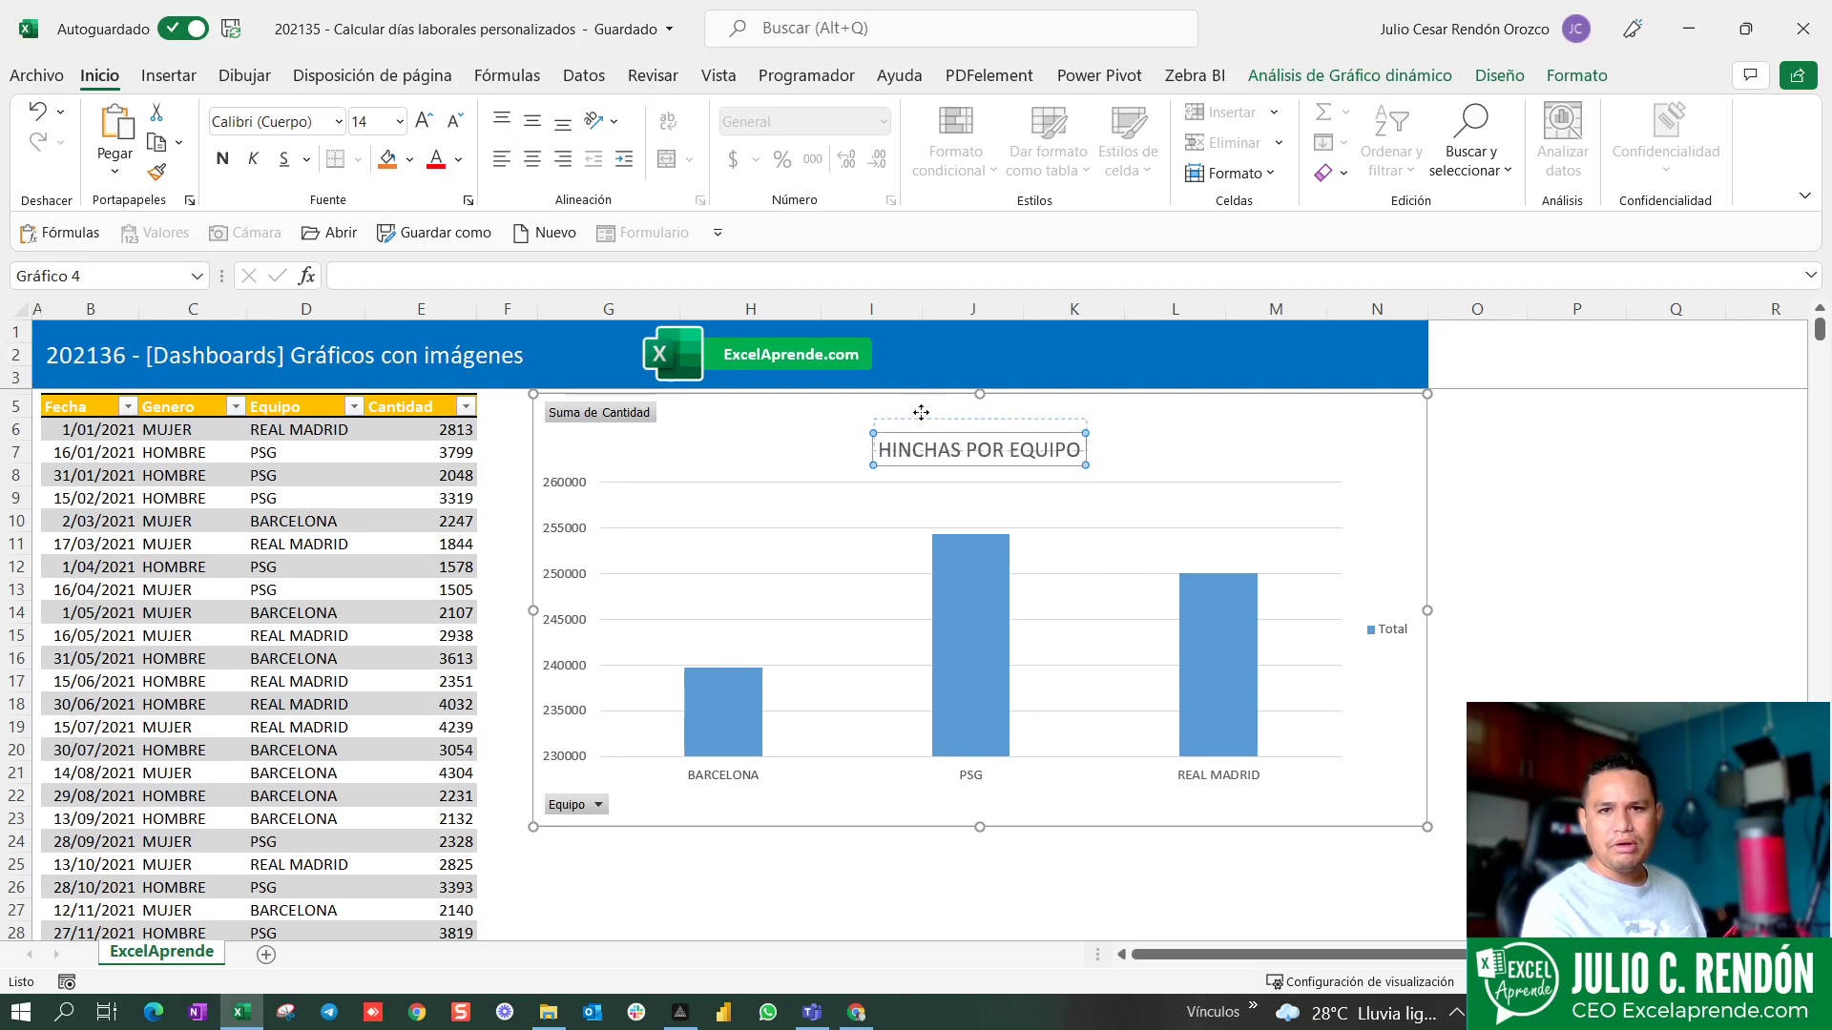
- Hide all field buttons on the pivot chart, including Suma de Cantidad and Equipo
right_click(588, 420)
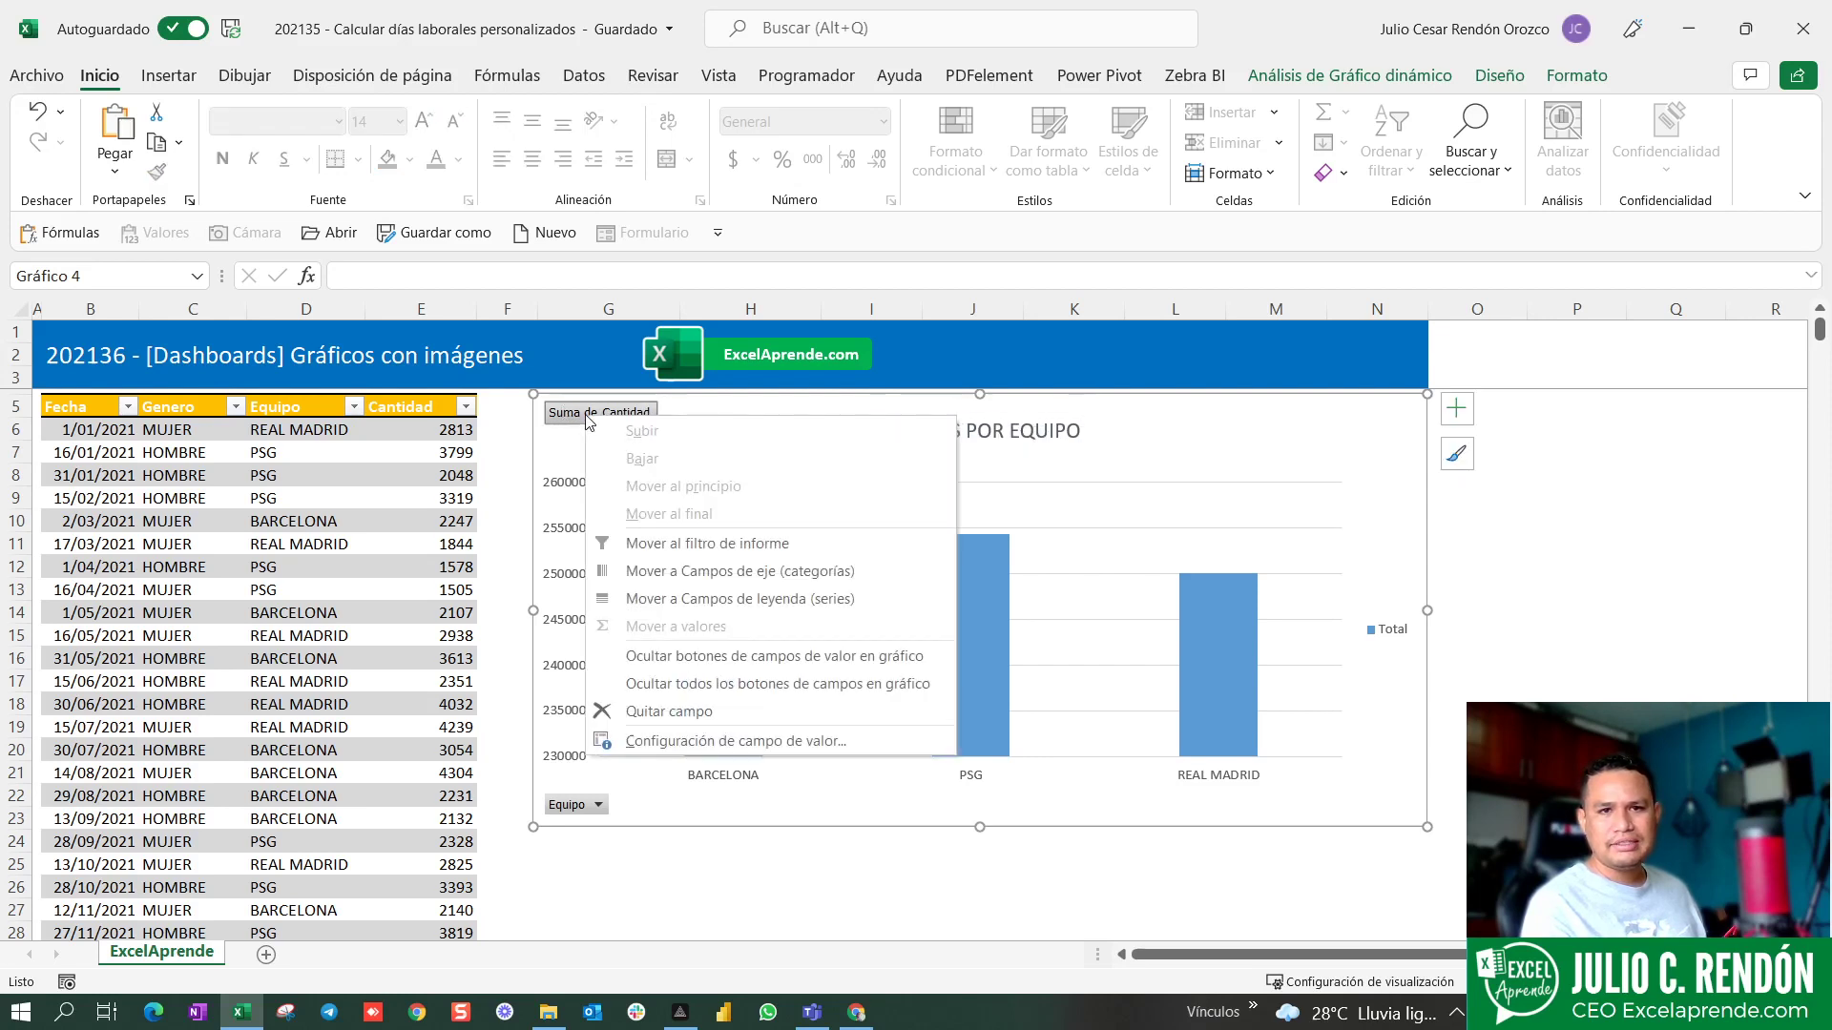
left_click(704, 668)
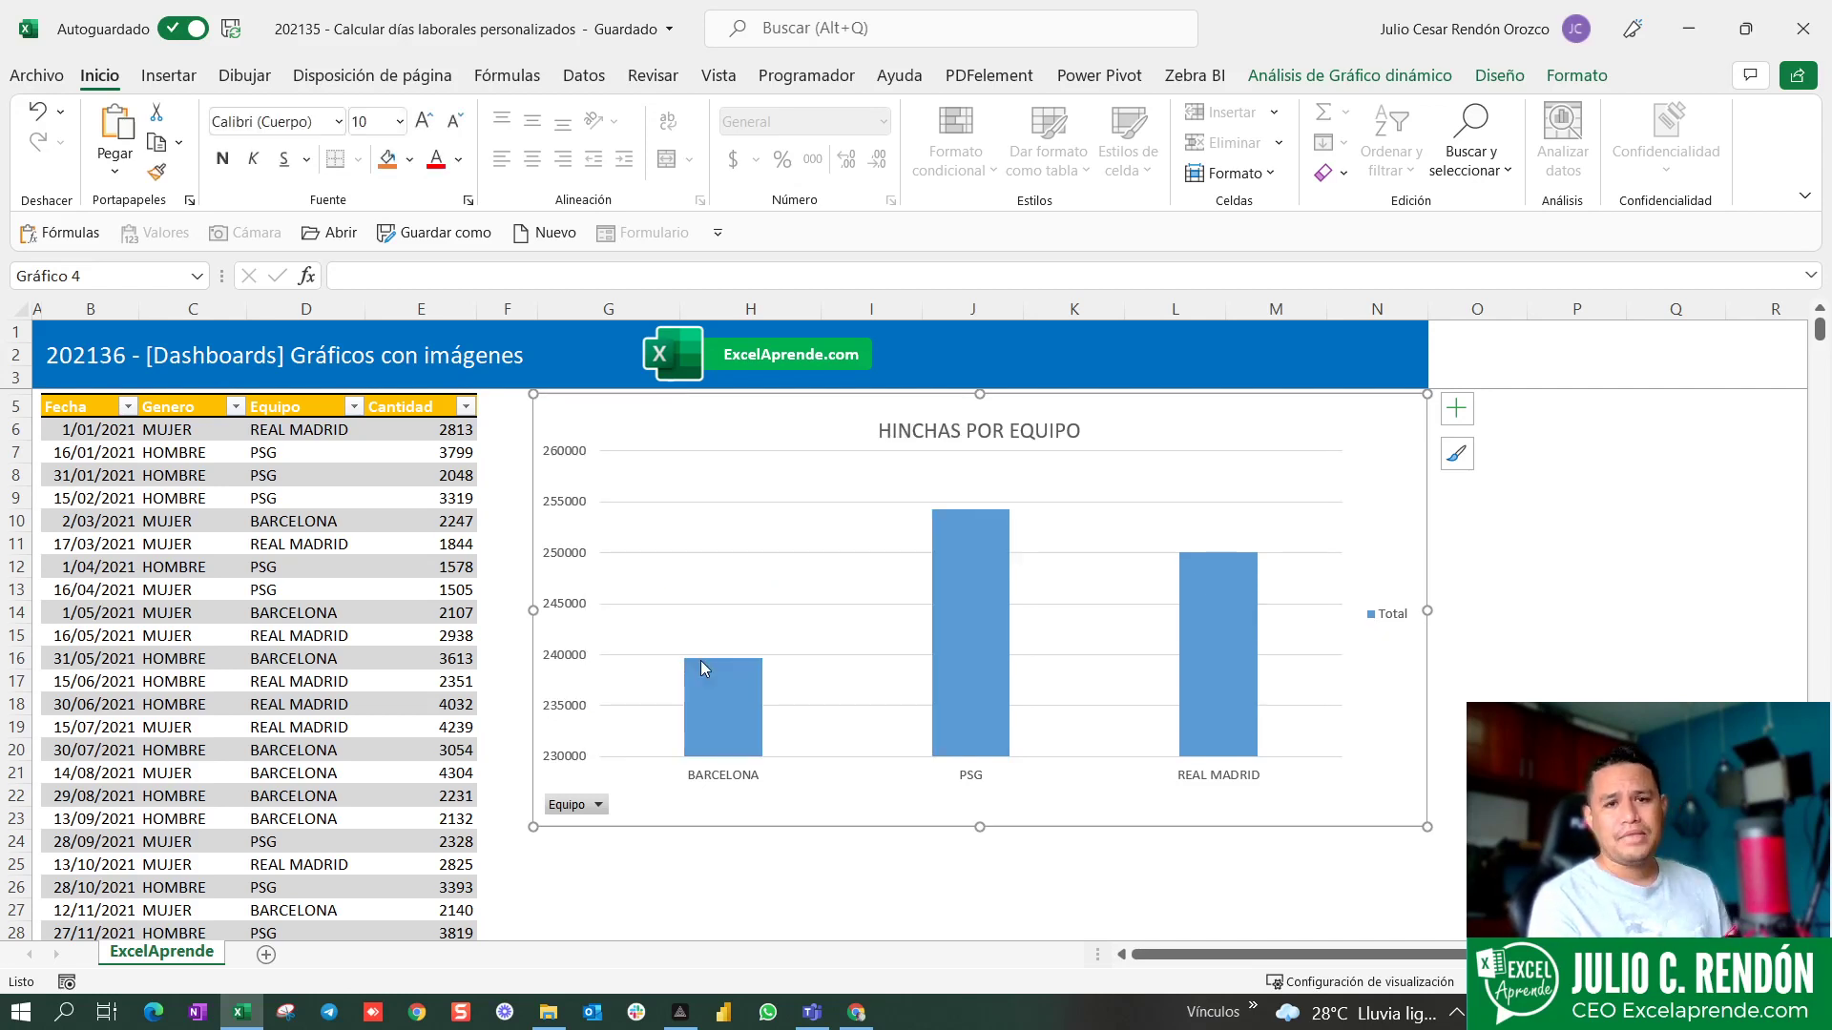
right_click(572, 808)
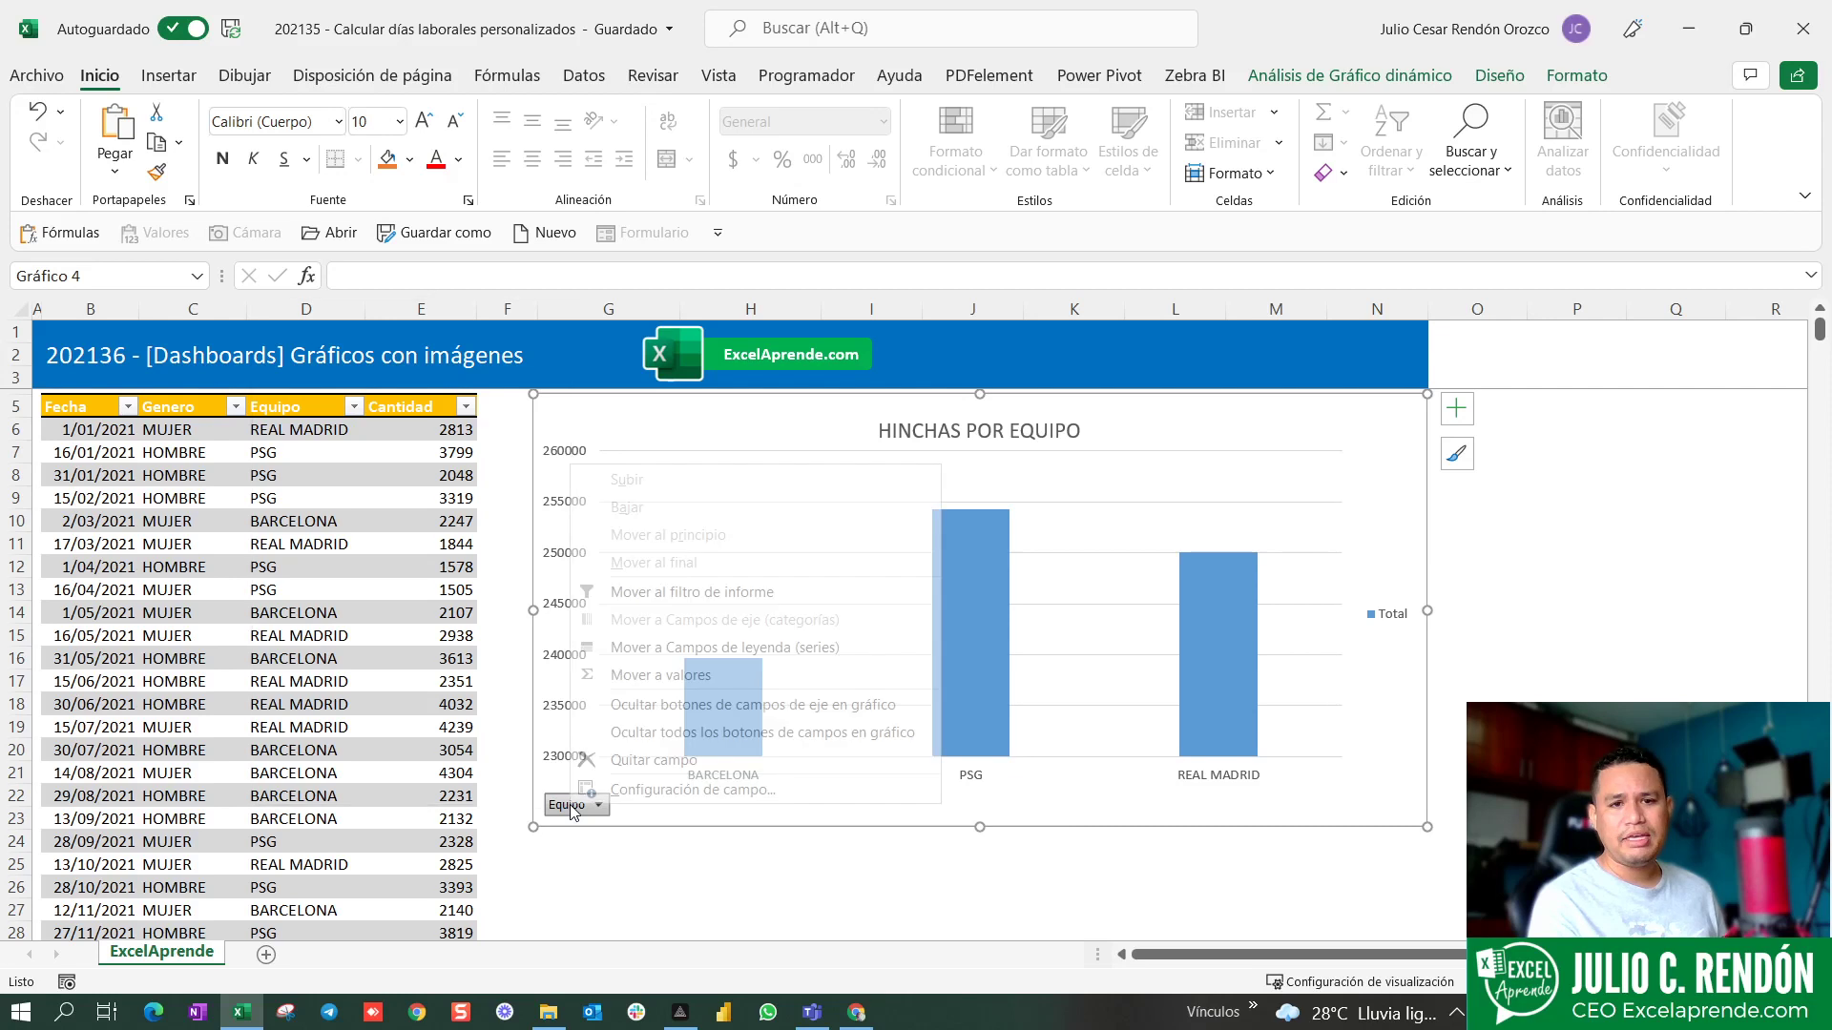
left_click(648, 734)
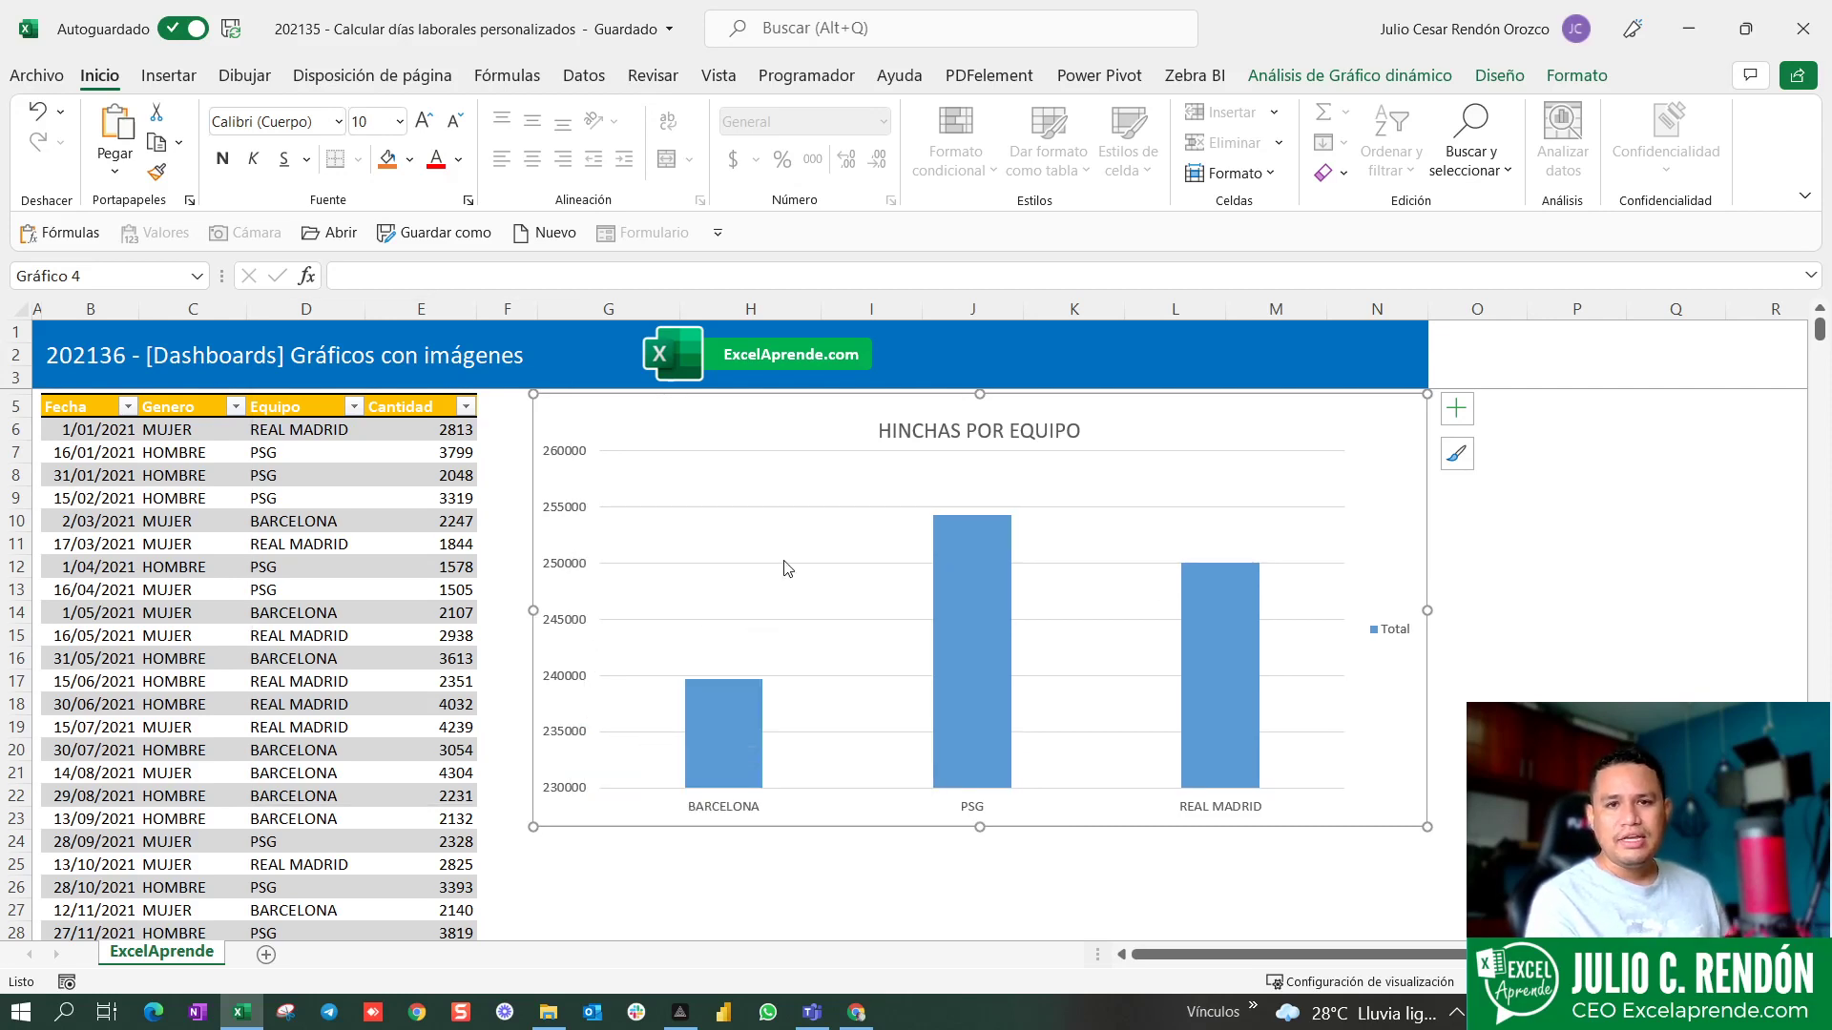
- Delete the horizontal gridlines and the Total legend from the chart
key("Delete")
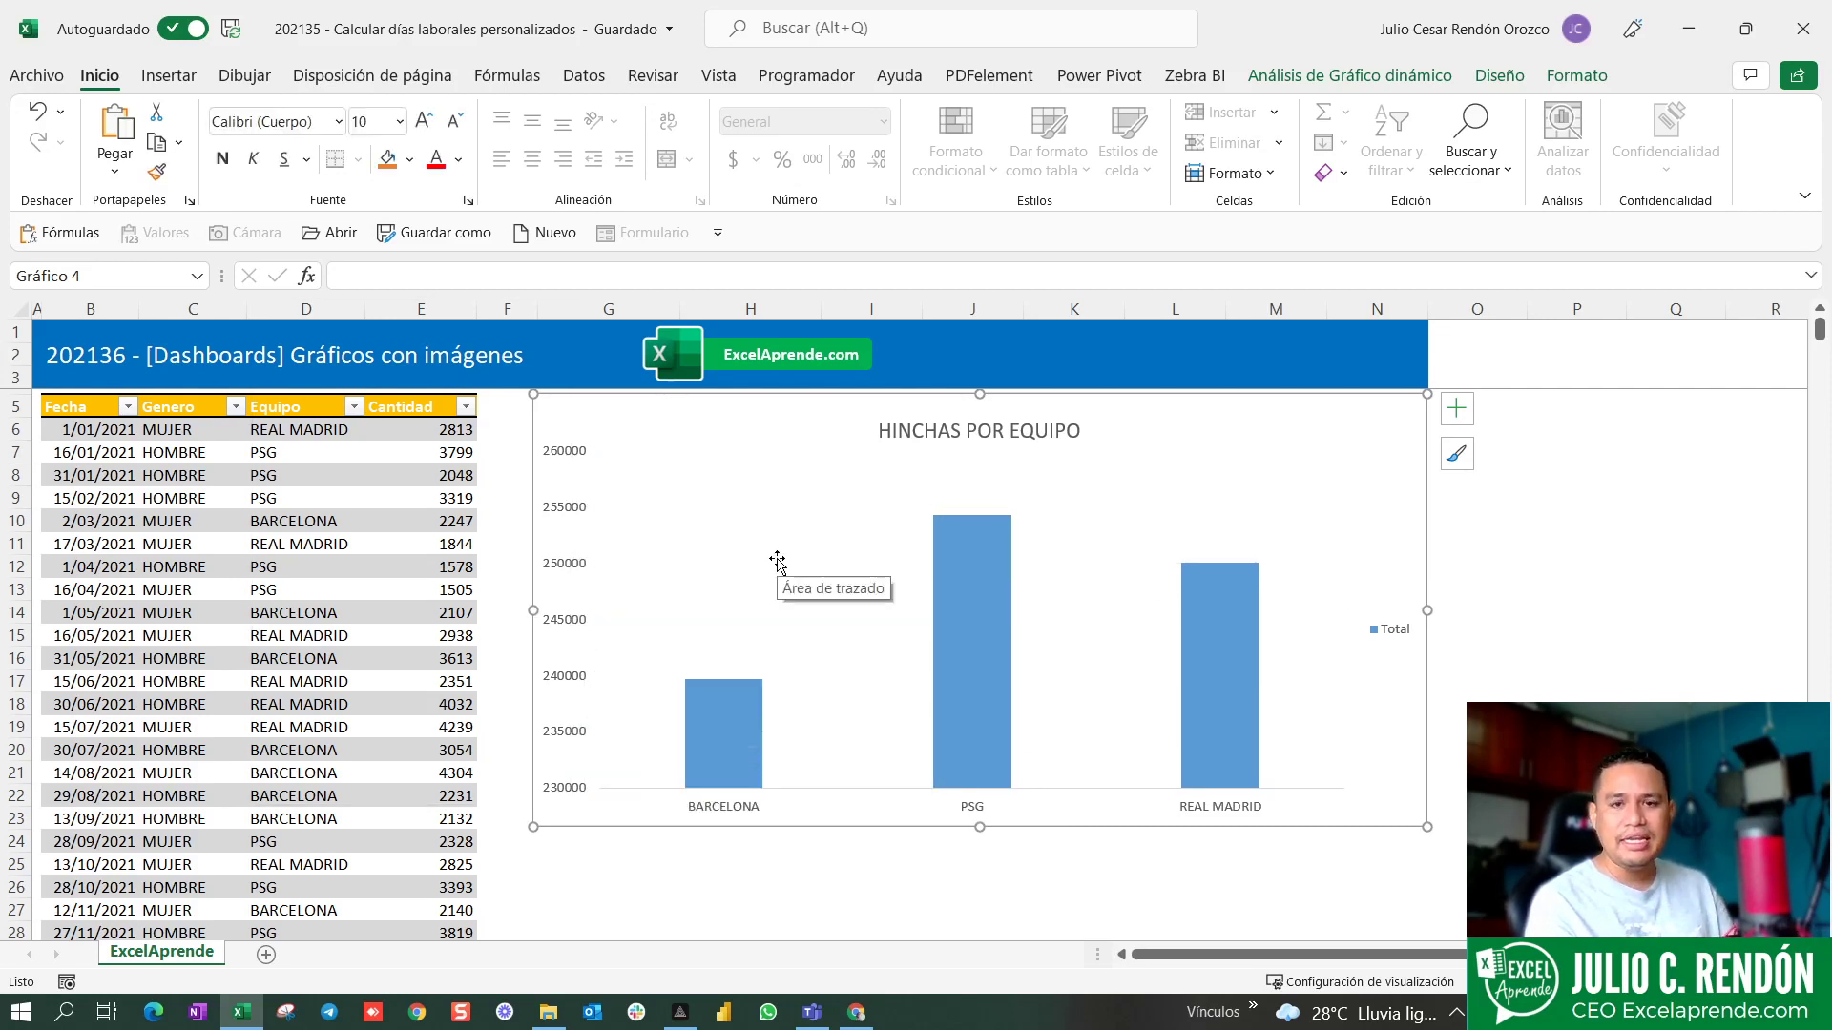
left_click(1395, 633)
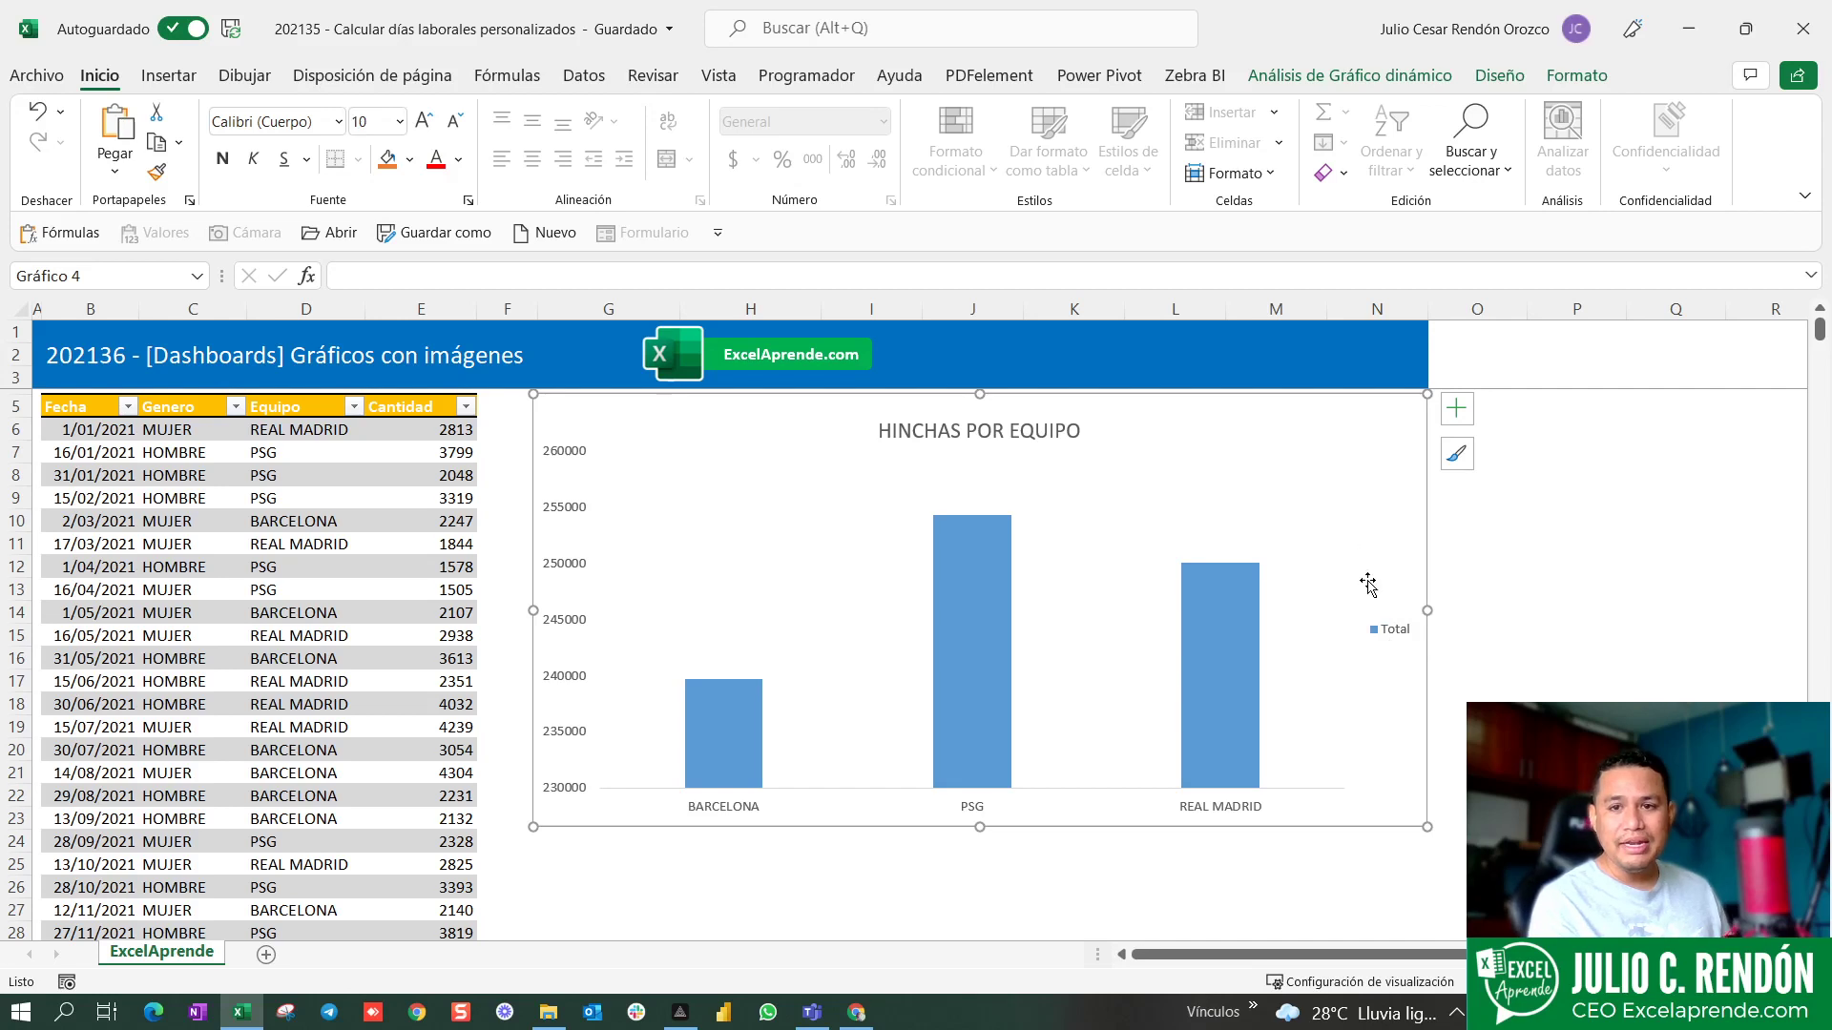
key("Delete")
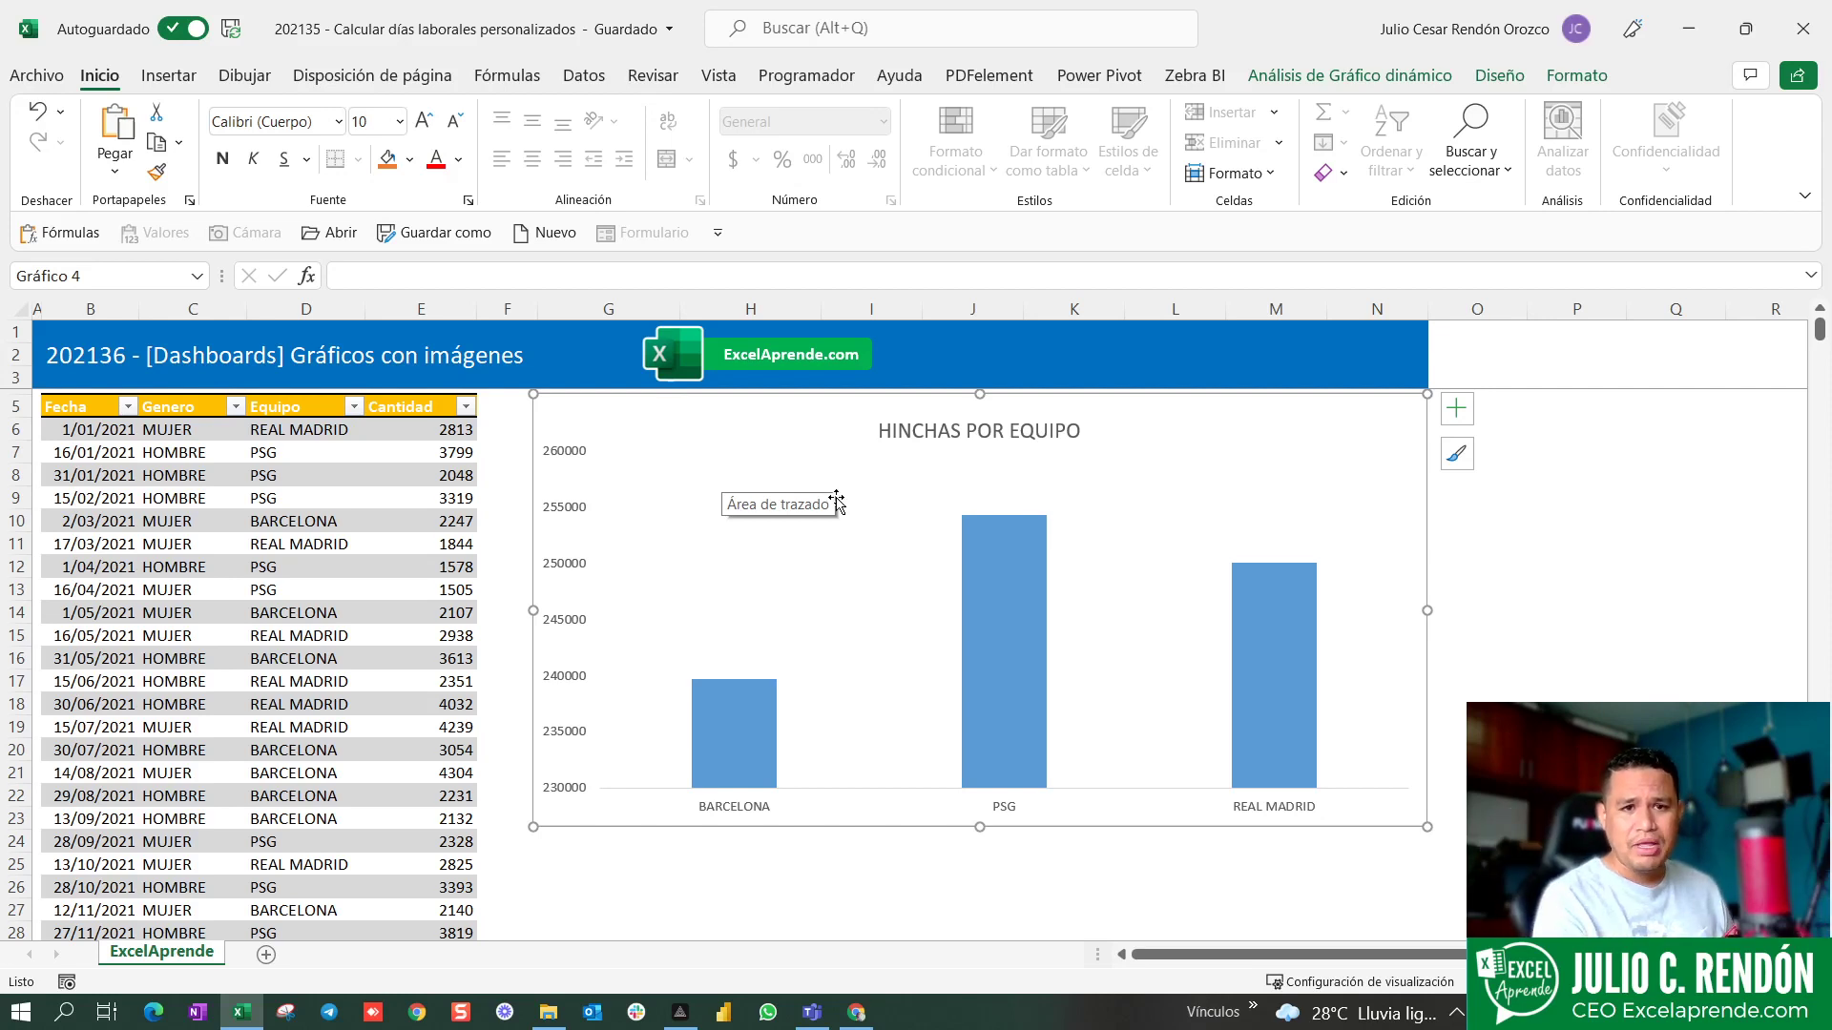
- Drag the chart below the pivot table and open Cantidad's value field settings from the field list
left_click_drag(749, 396, 825, 522)
left_click(786, 441)
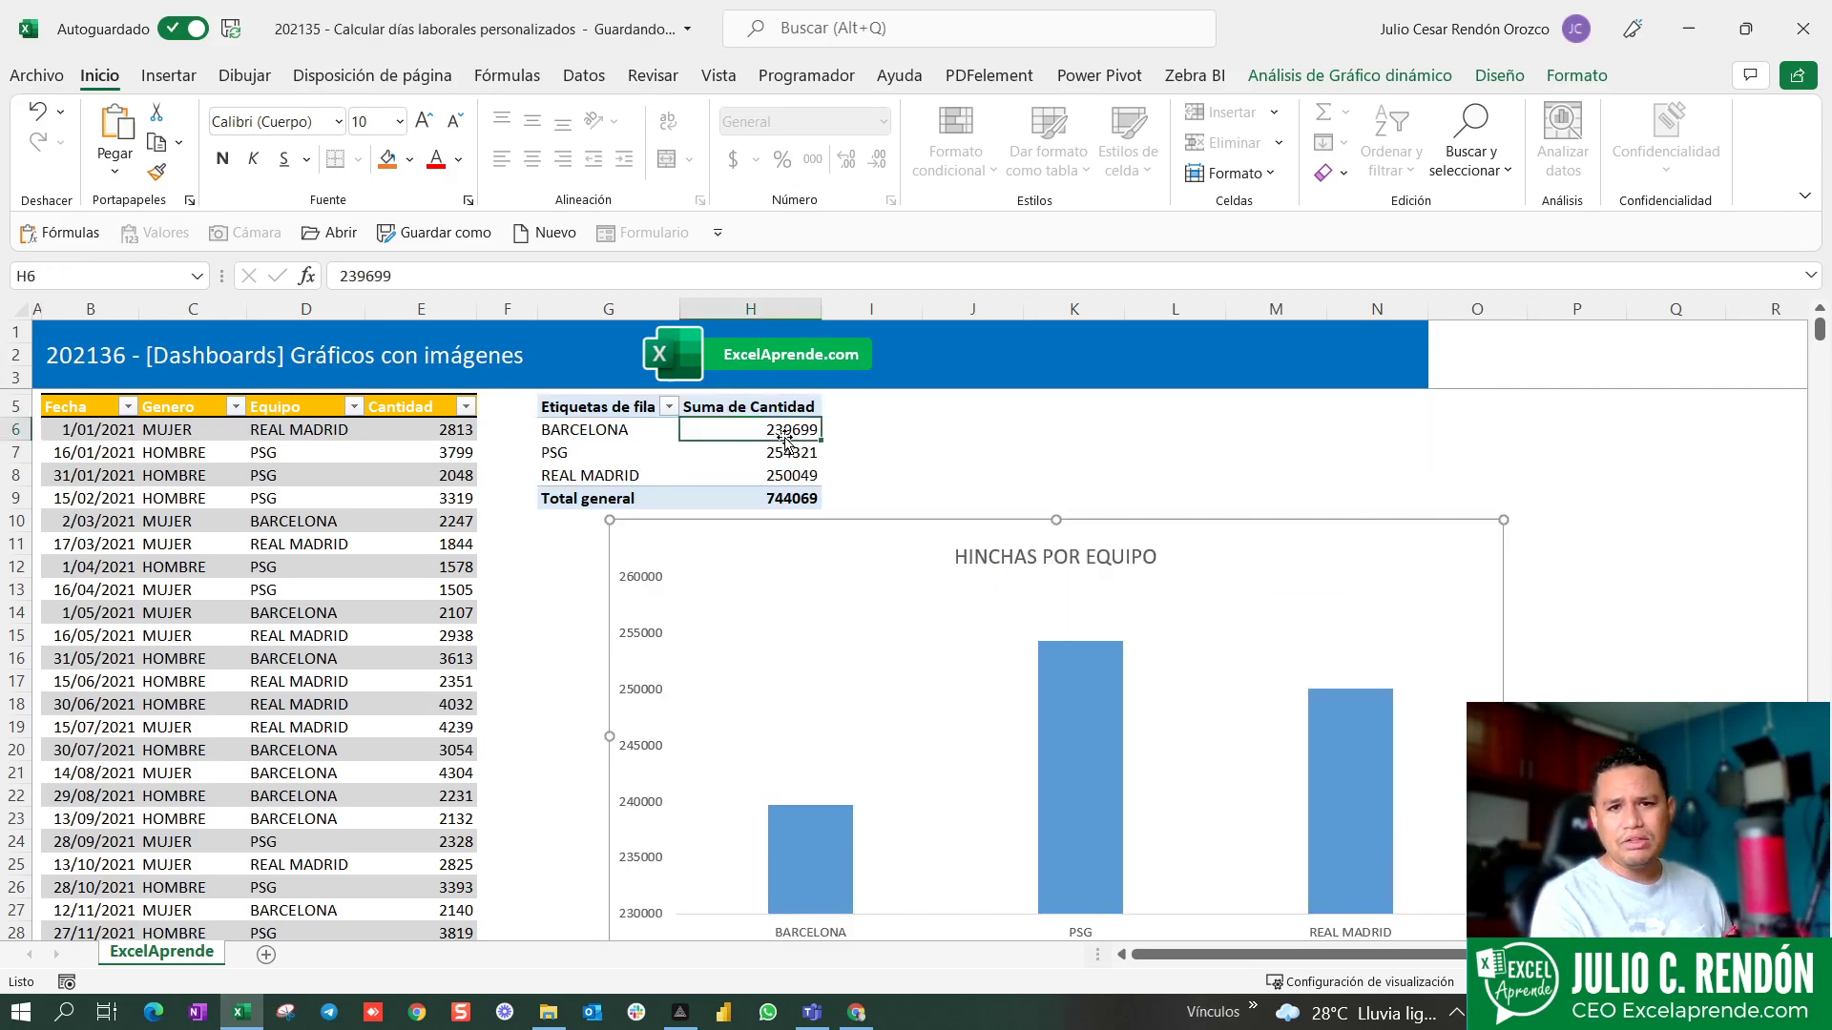
right_click(785, 441)
left_click(883, 843)
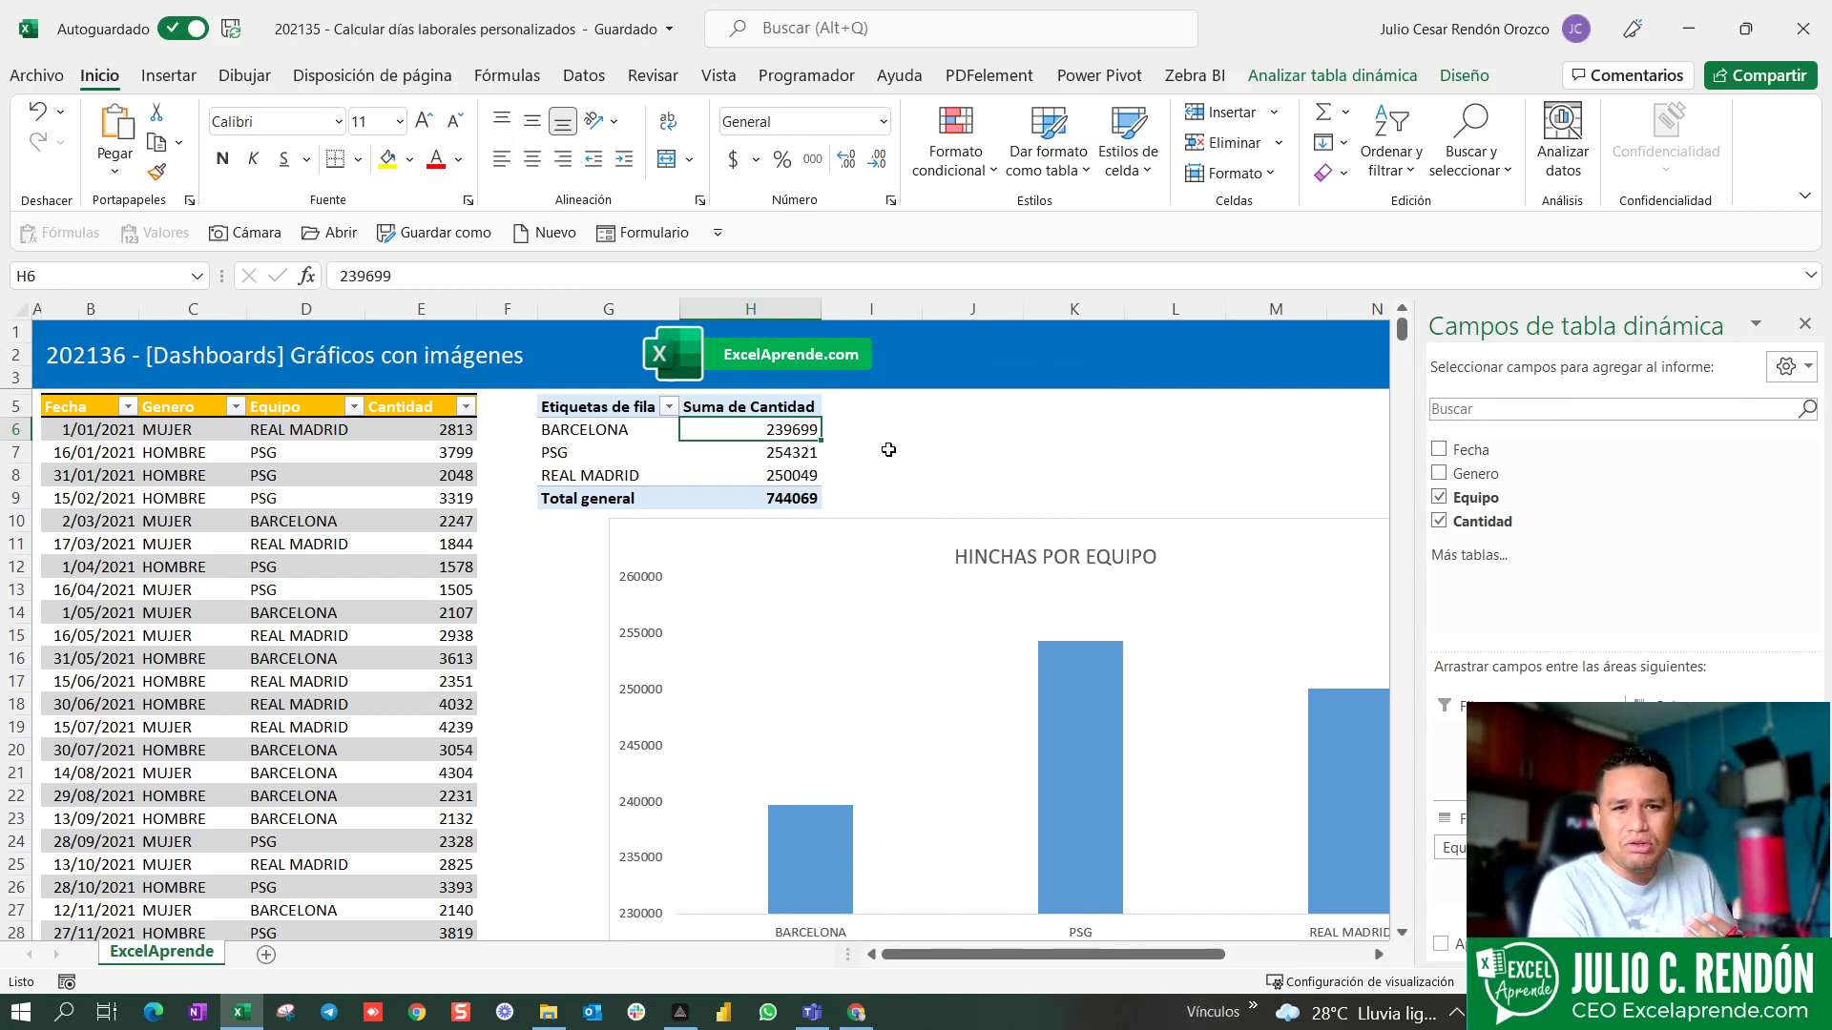
left_click(1540, 847)
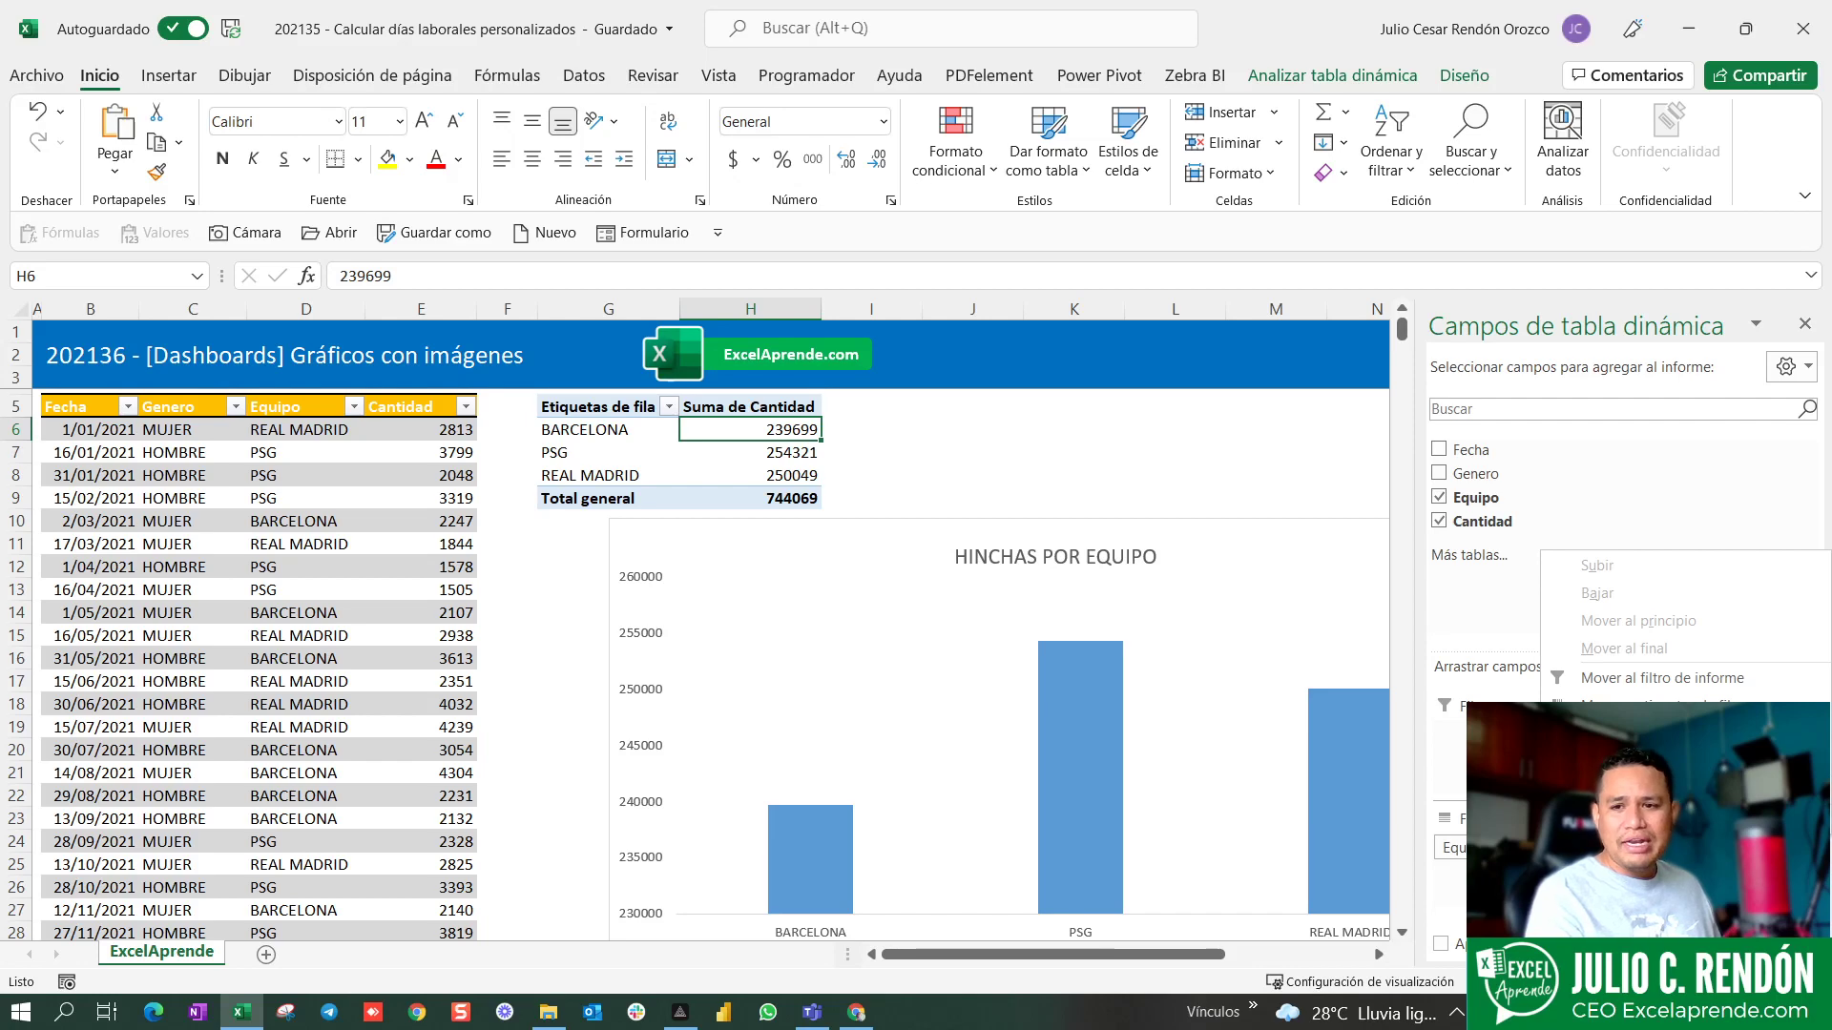
left_click(1622, 820)
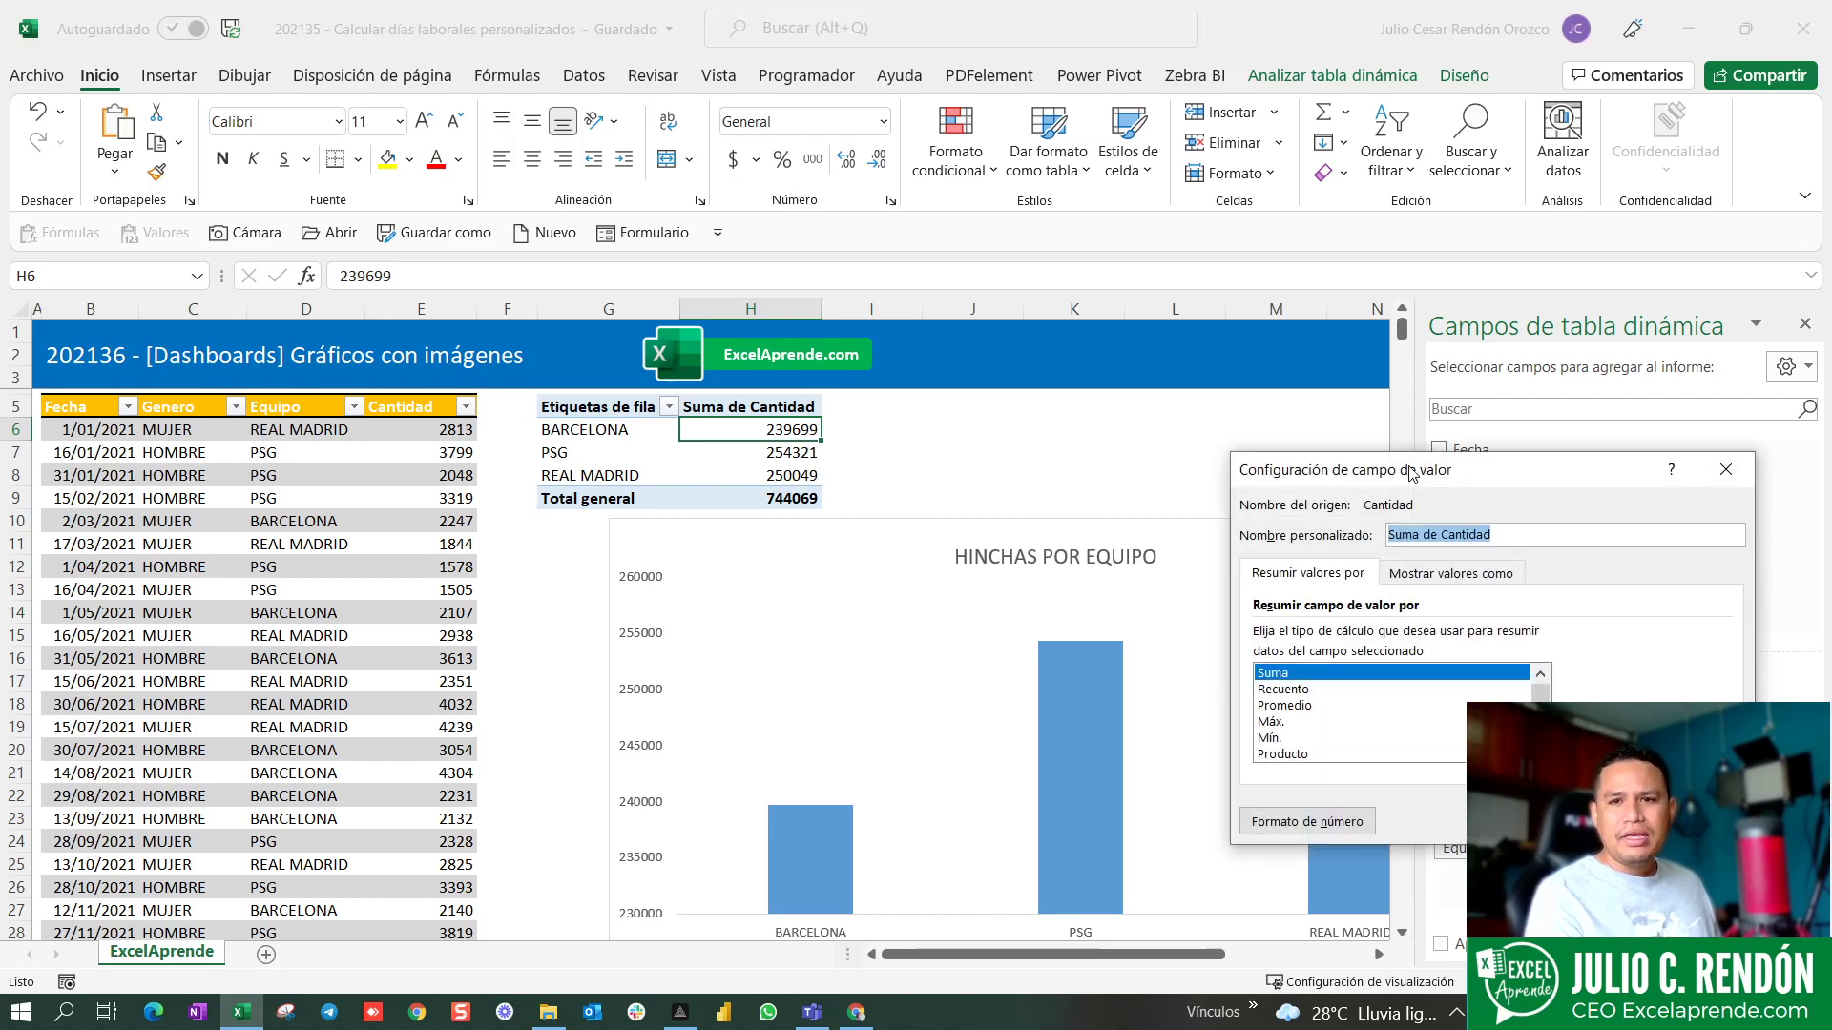
- Format the values as Number with 0 decimals and a thousands separator
left_click_drag(1411, 472, 1068, 401)
left_click(988, 746)
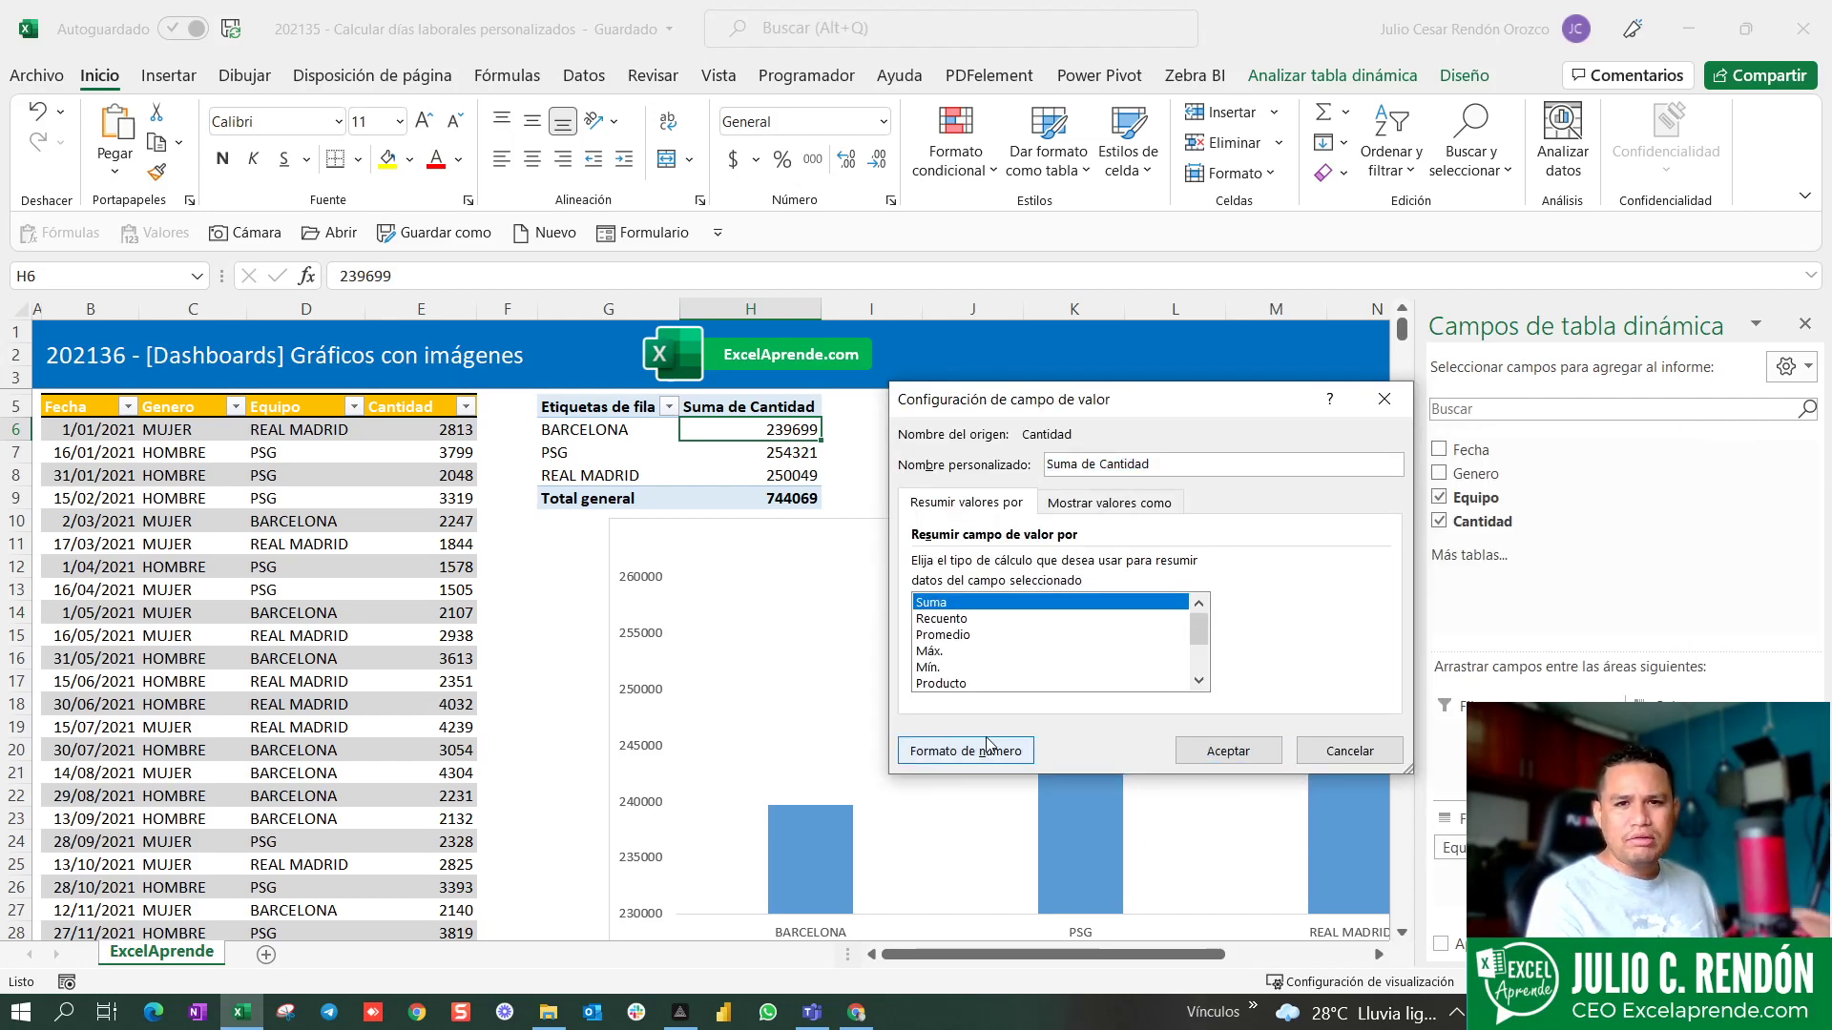
left_click(1250, 496)
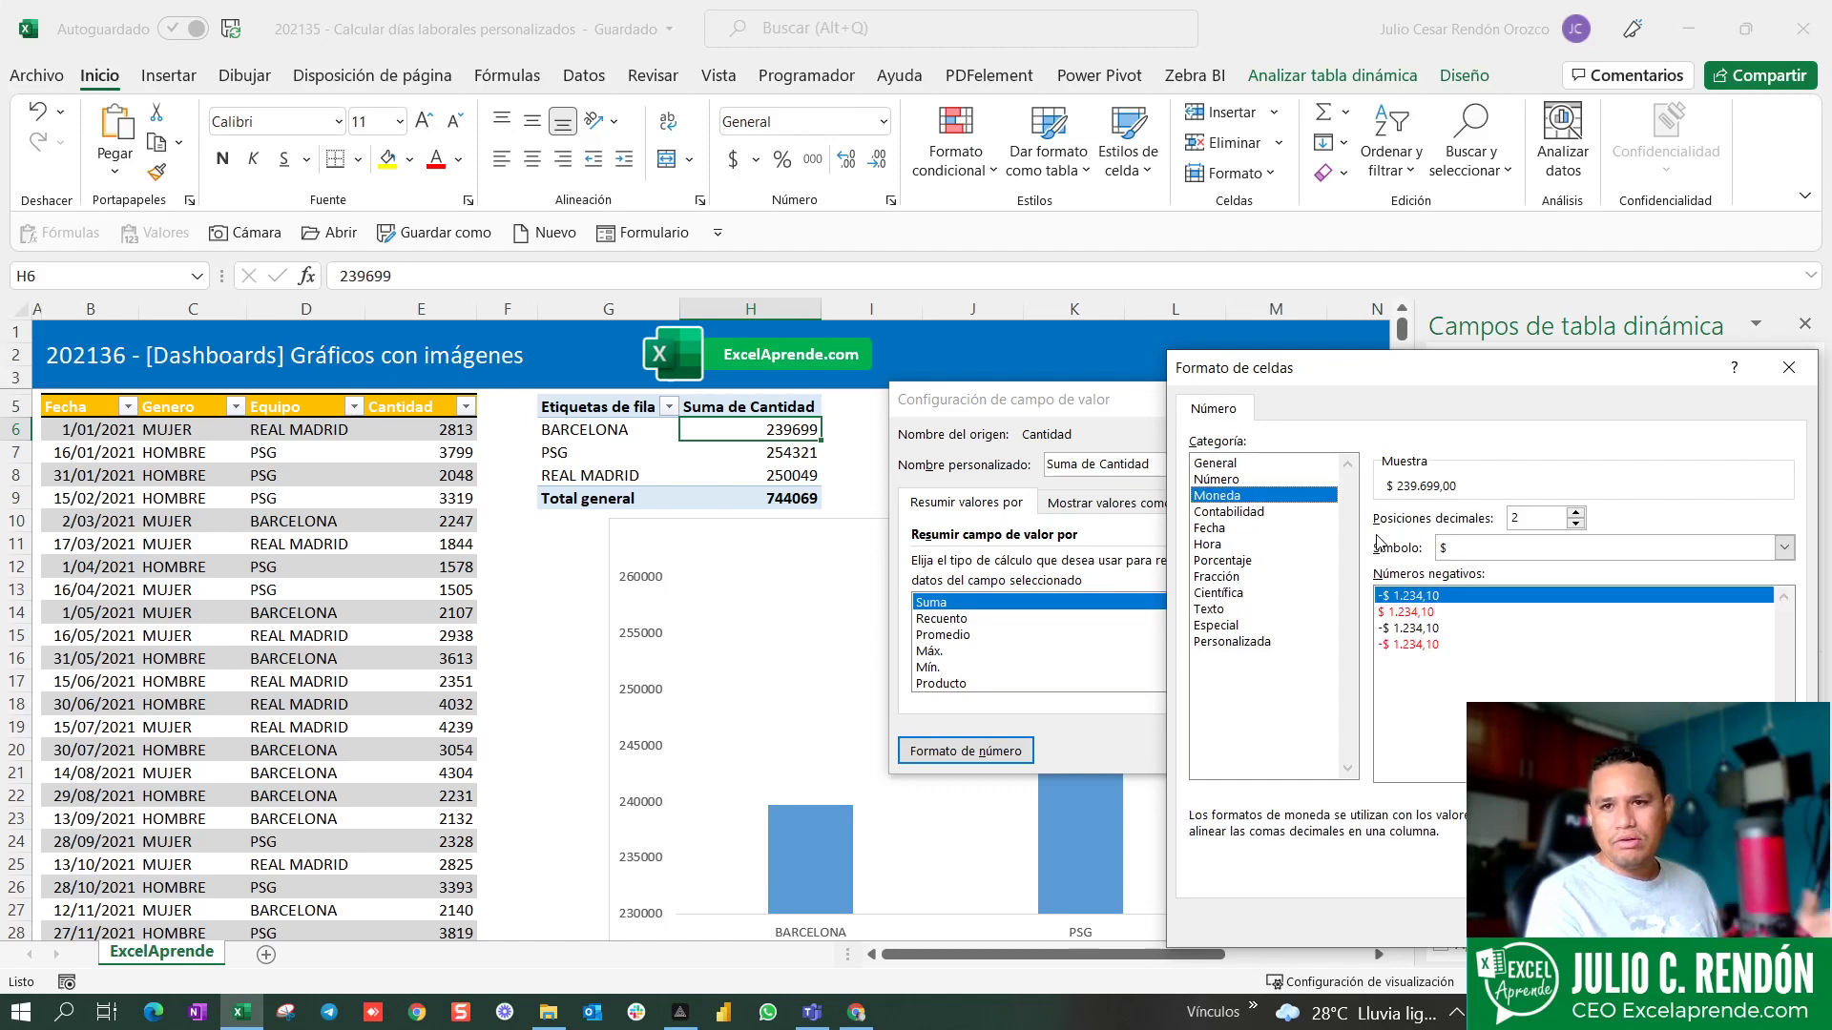
left_click(1576, 524)
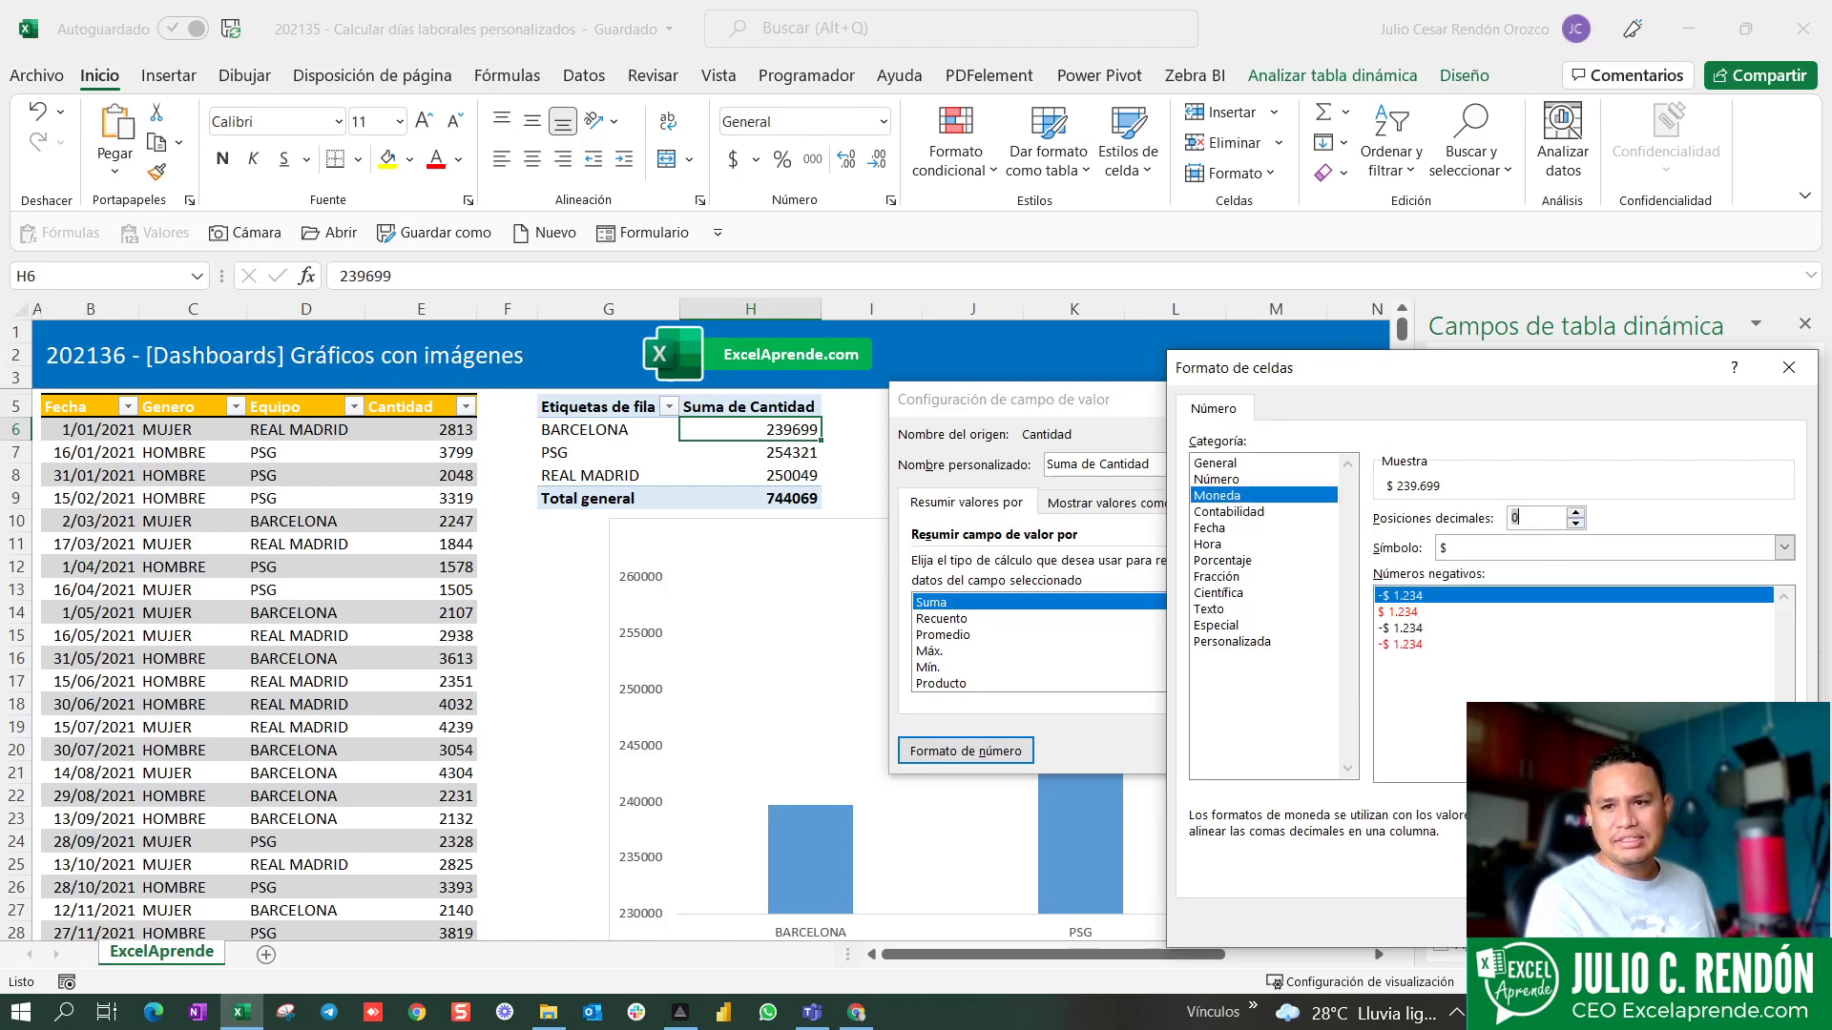
left_click(1221, 482)
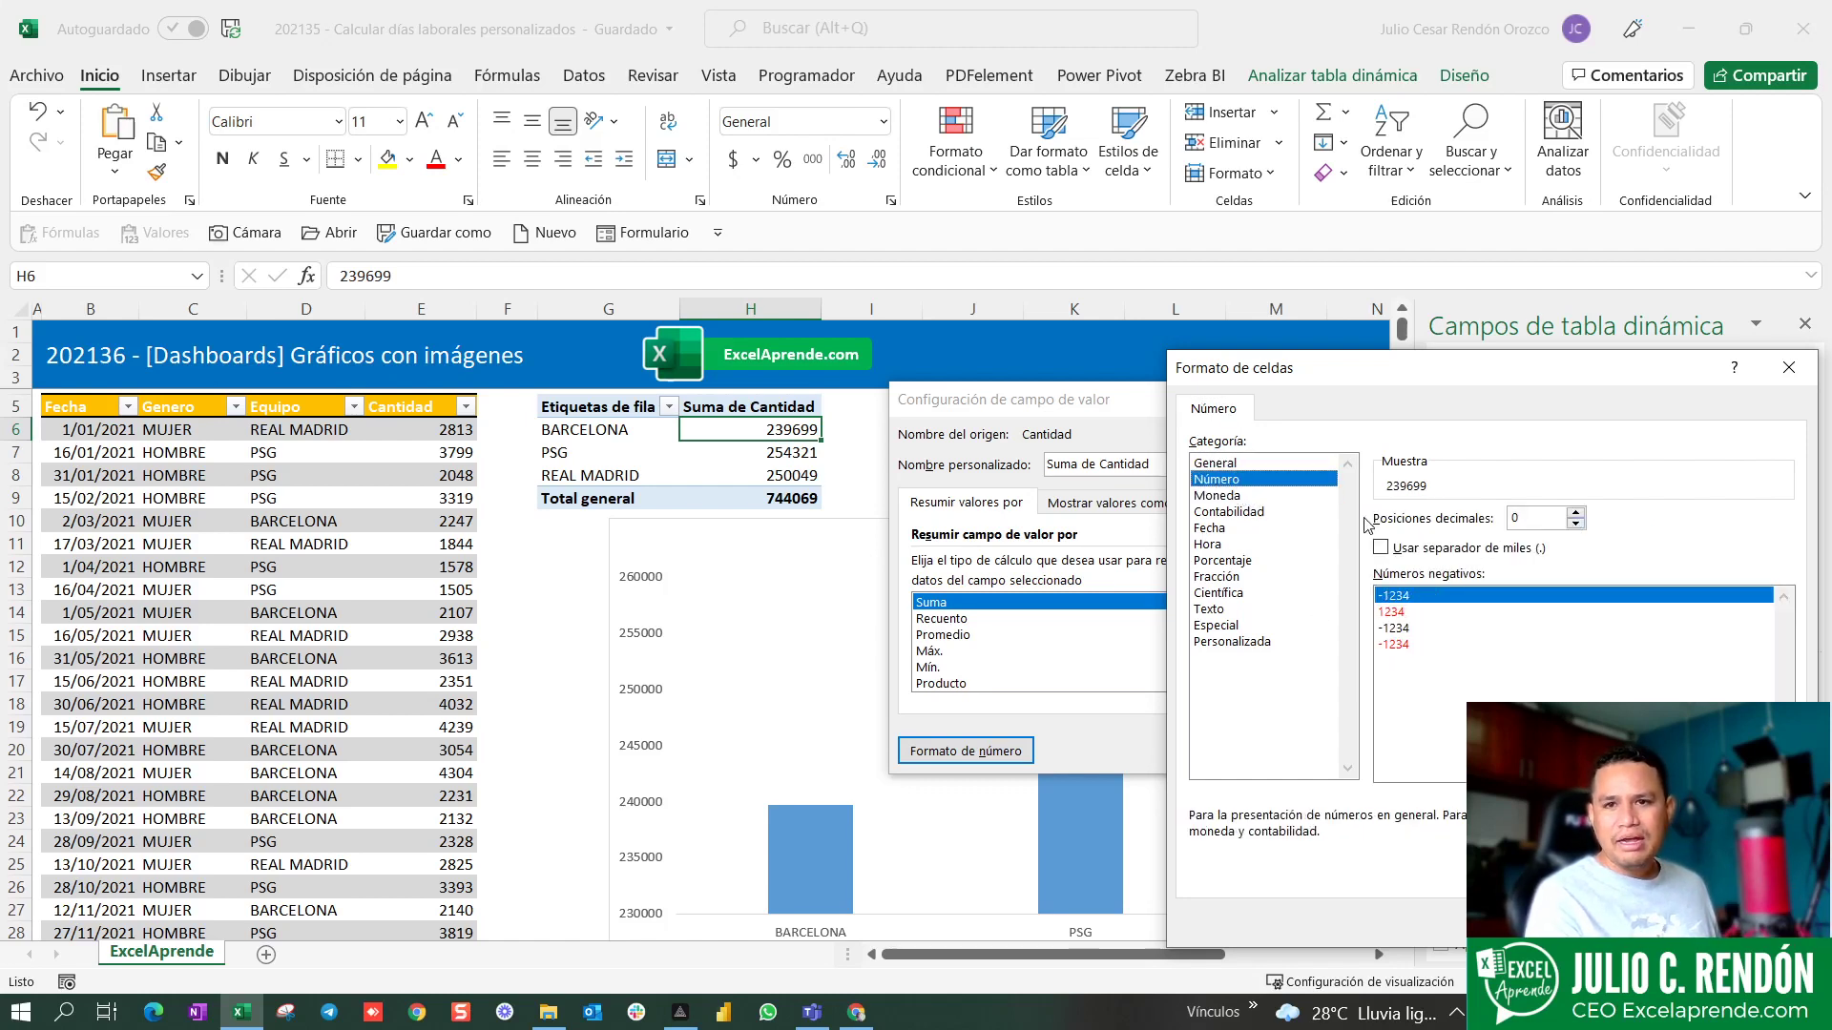
left_click(1543, 548)
key("shift+Tab")
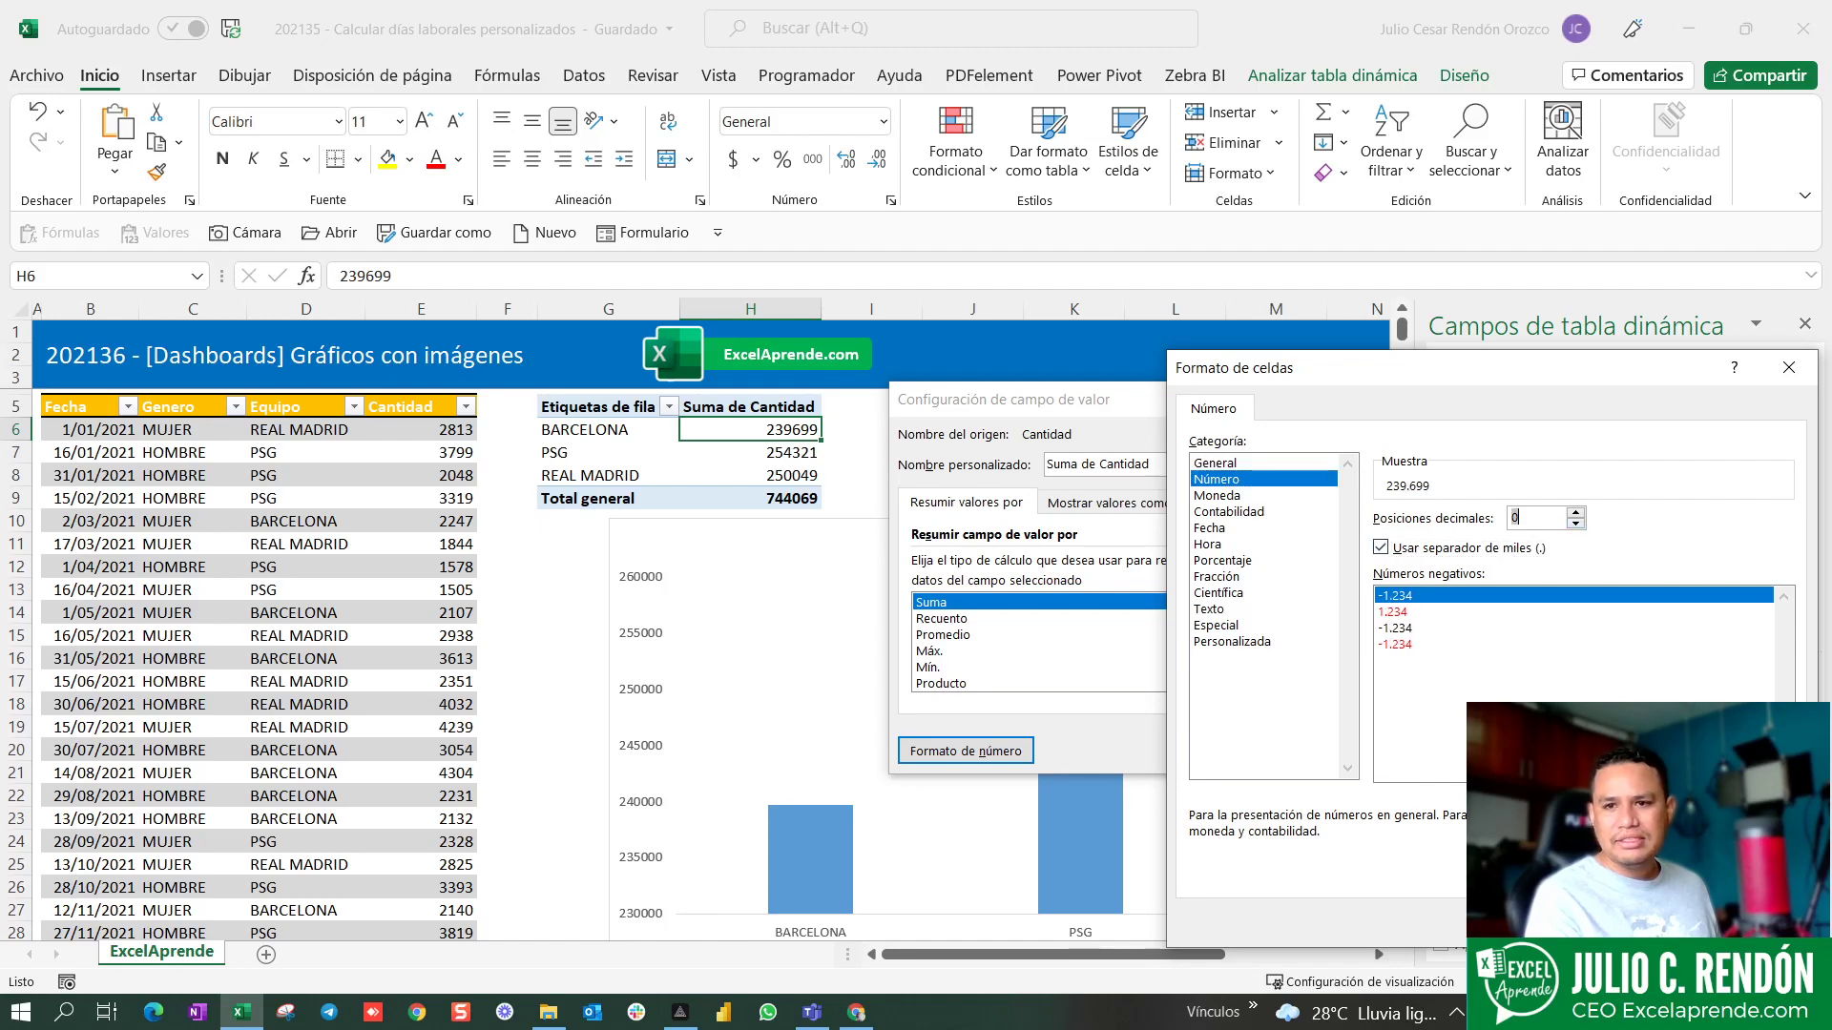
key("Return")
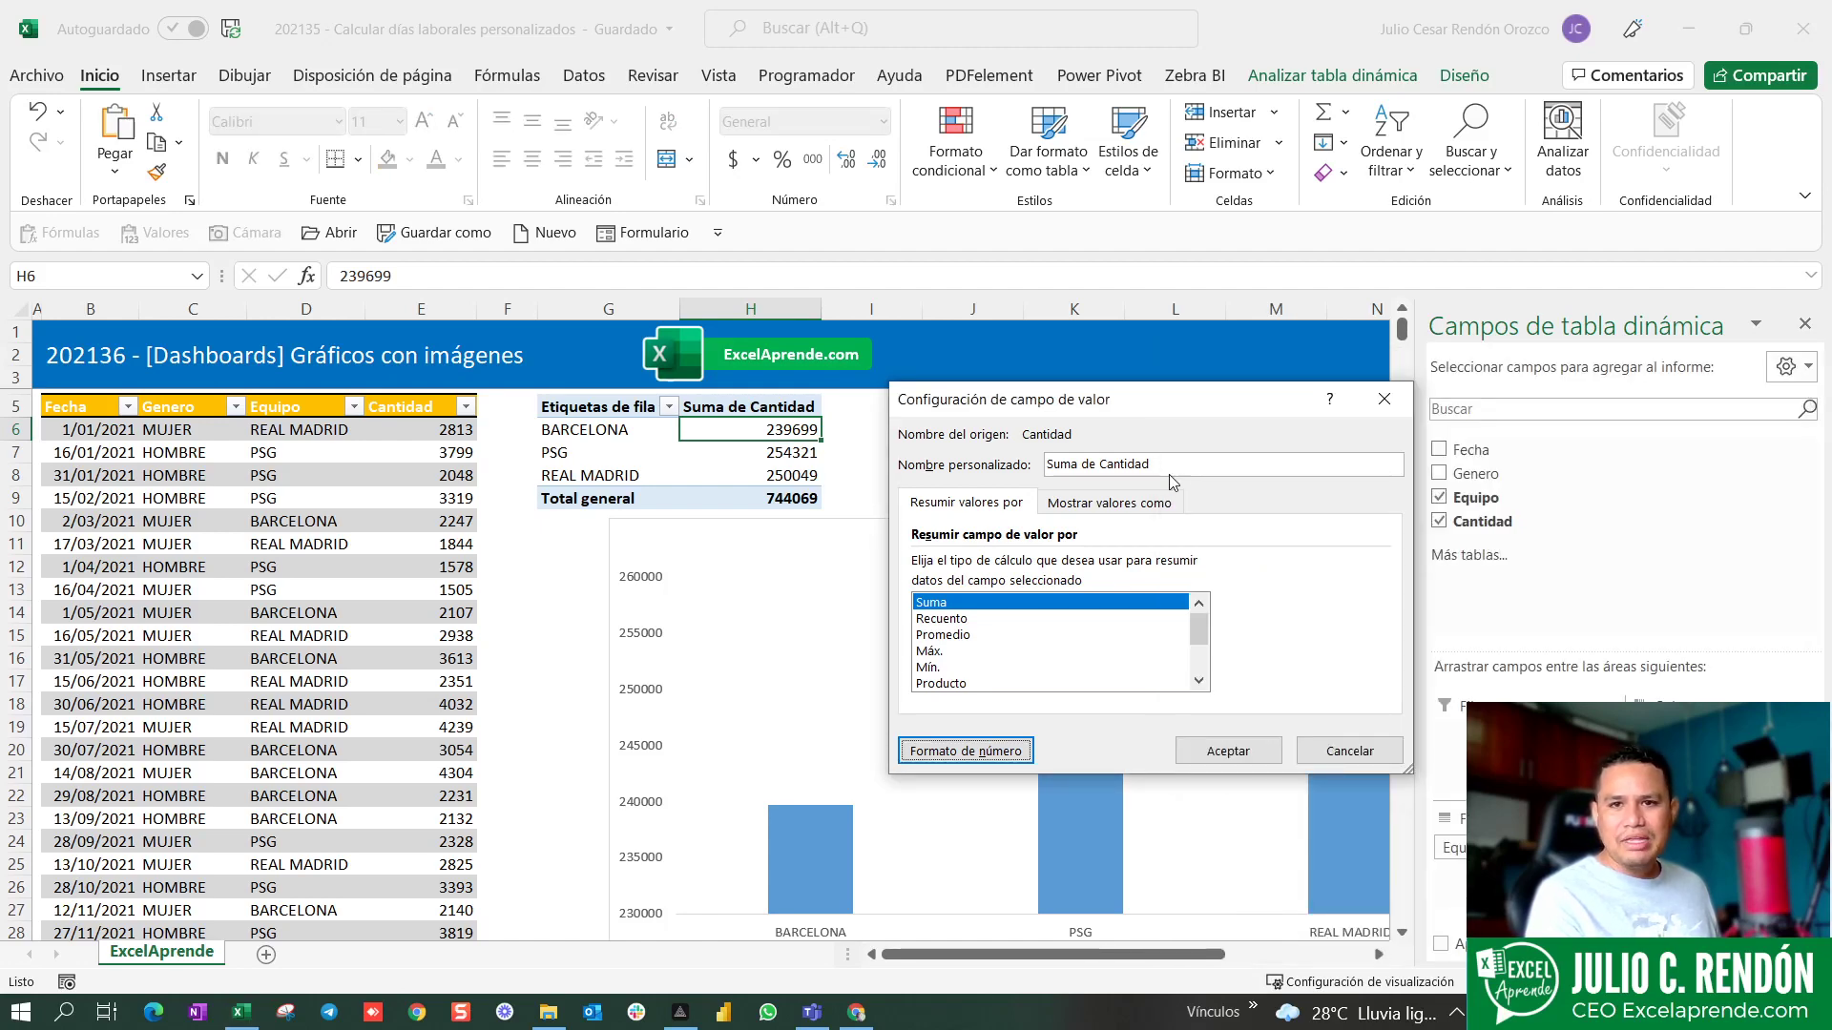
- Set the value field's custom name to HINCHAS and confirm with Aceptar
key("Tab")
key("Tab")
key("Tab")
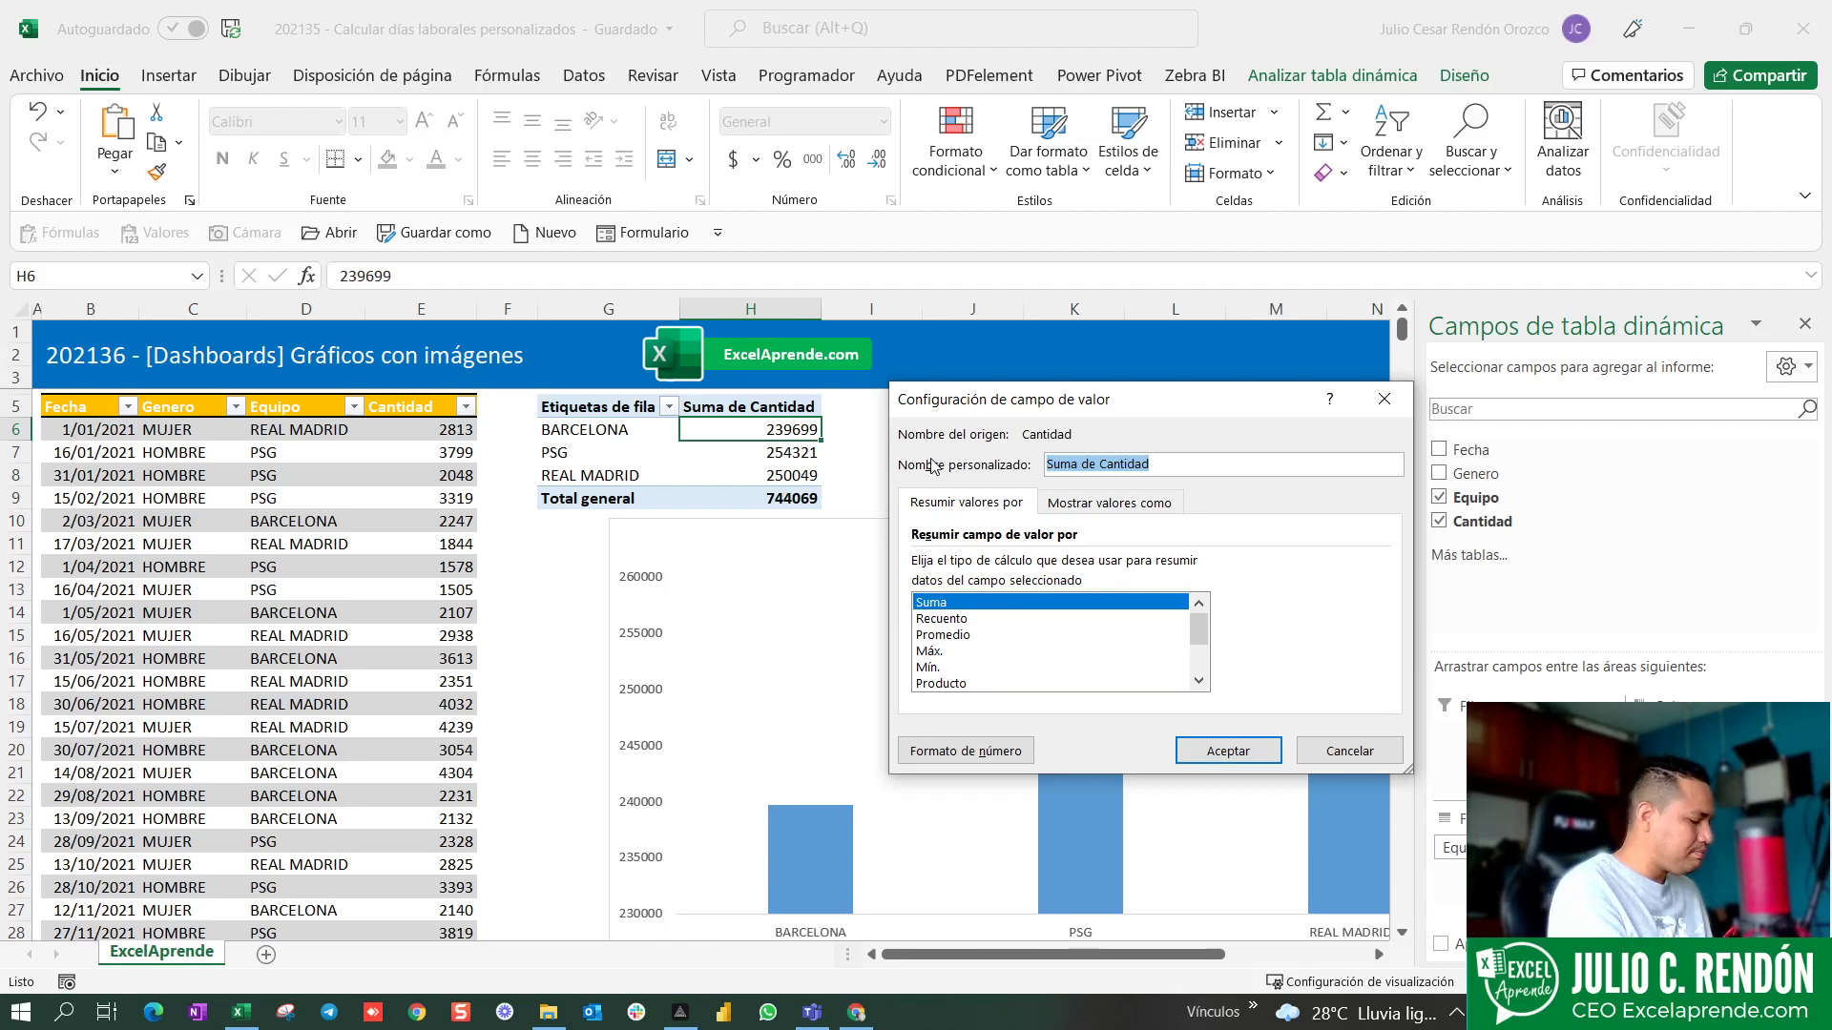
key("Caps_Lock")
type("hINCHAS")
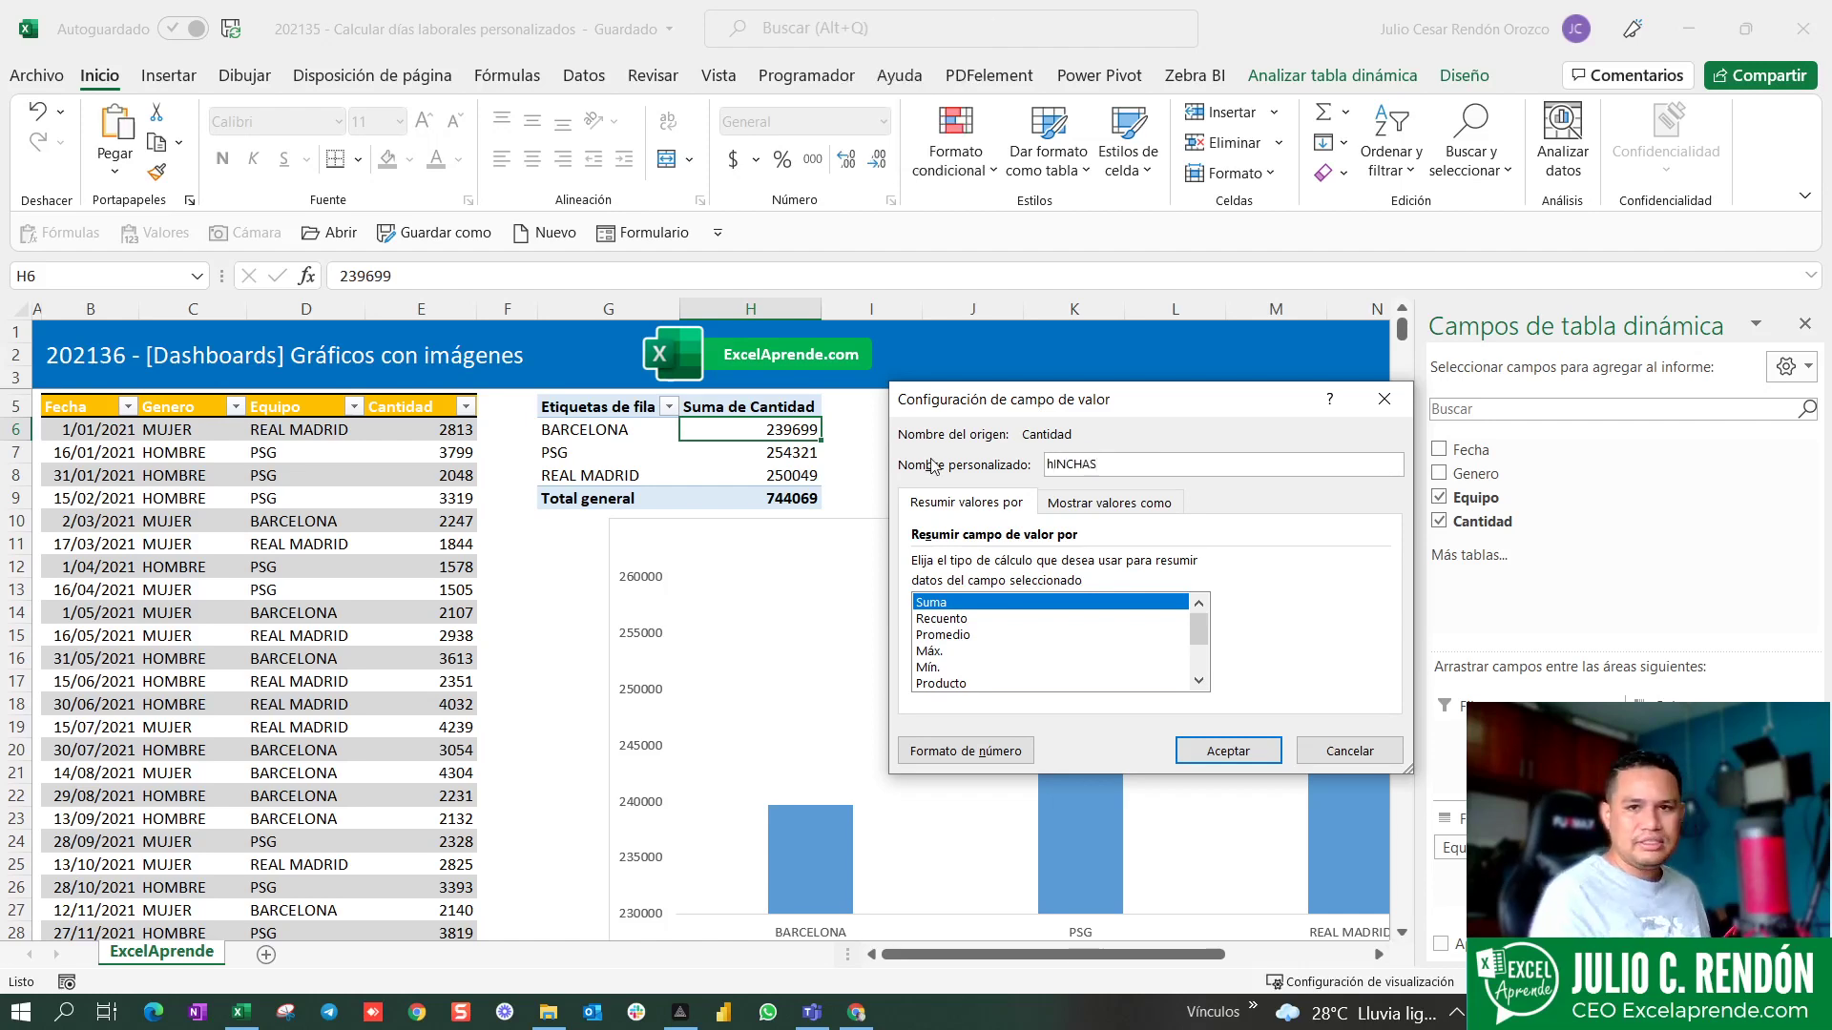
key("Home")
key("Delete")
type("H")
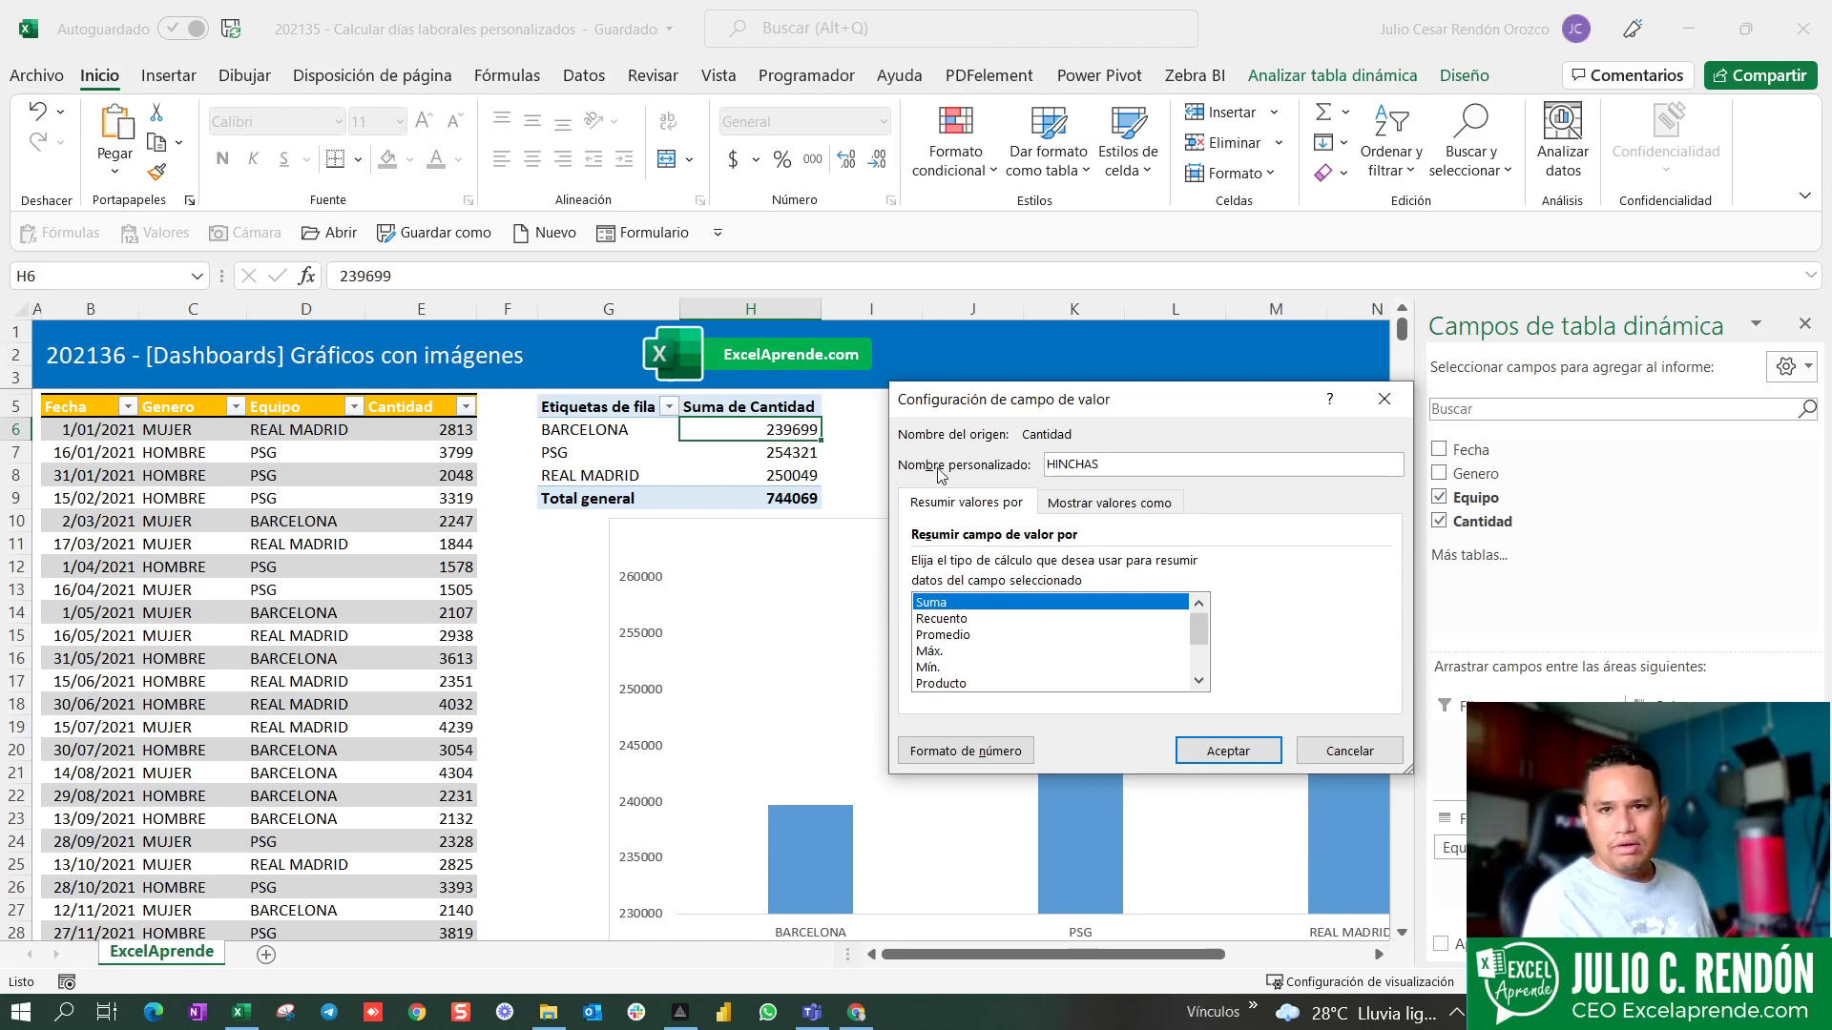
left_click(1225, 750)
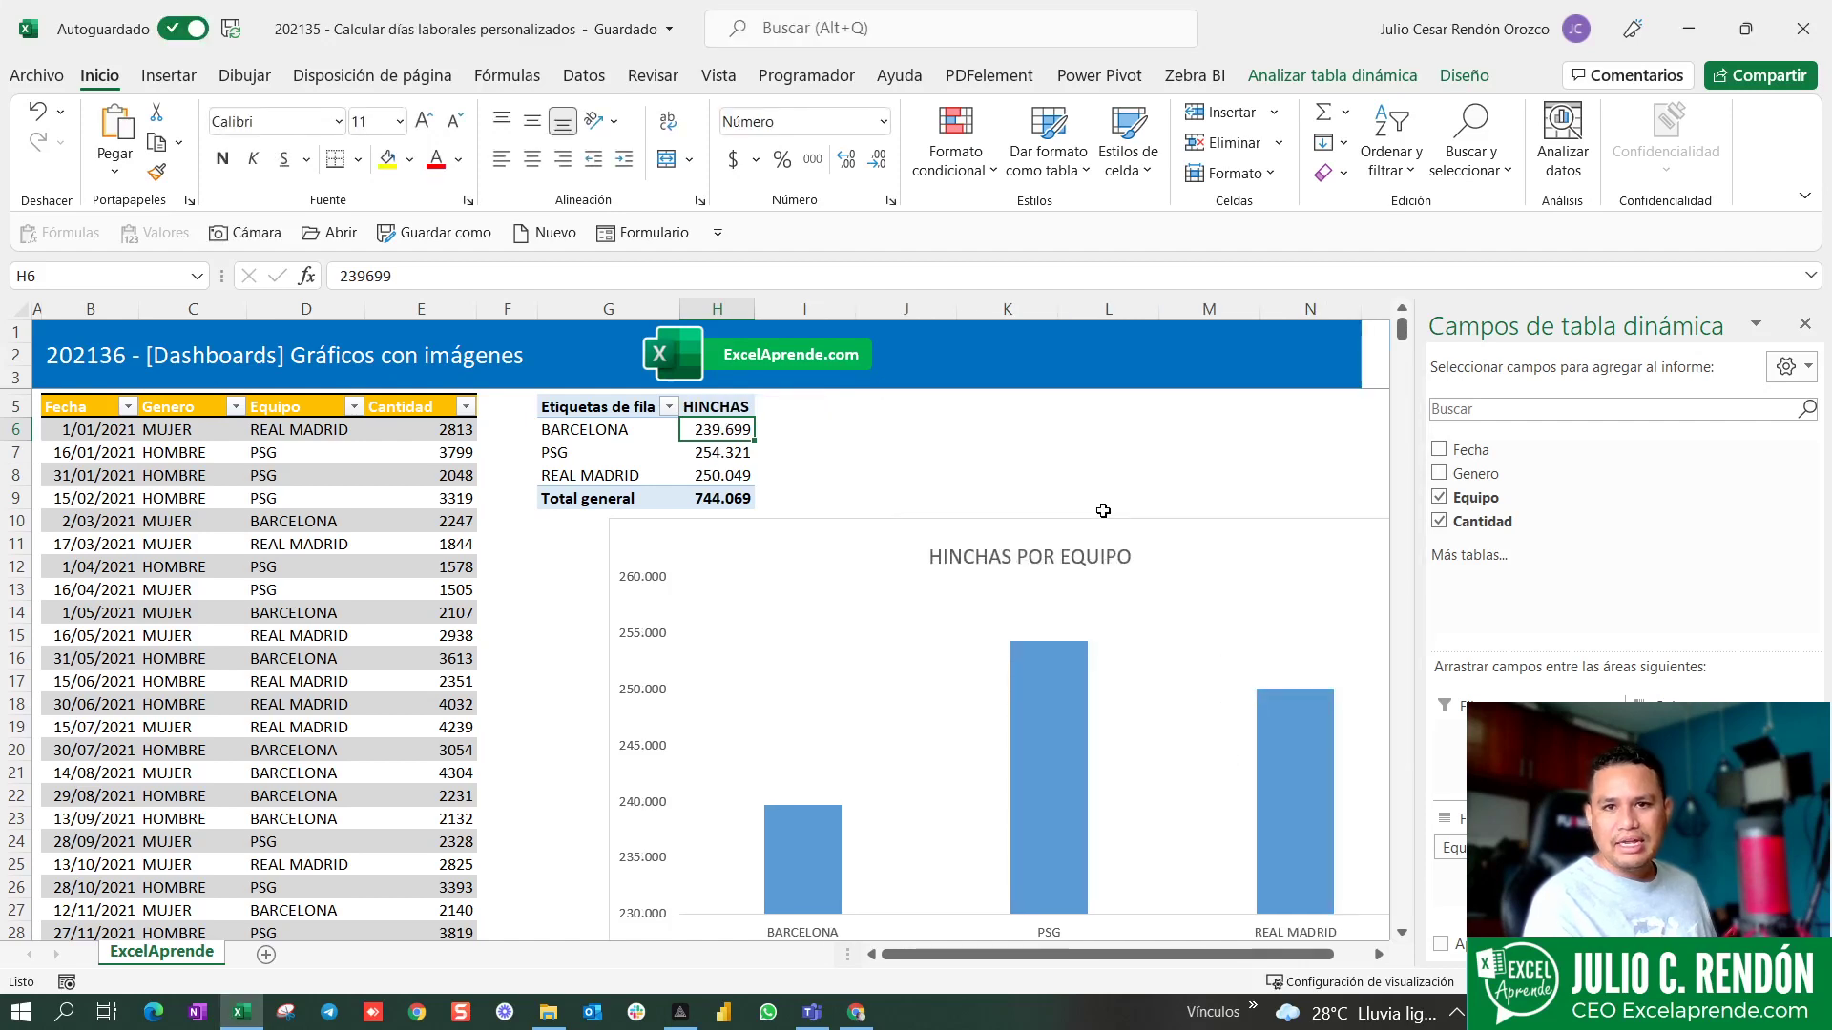
- Close the PivotChart Fields pane and show data labels on the three chart bars
left_click_drag(1001, 531, 931, 475)
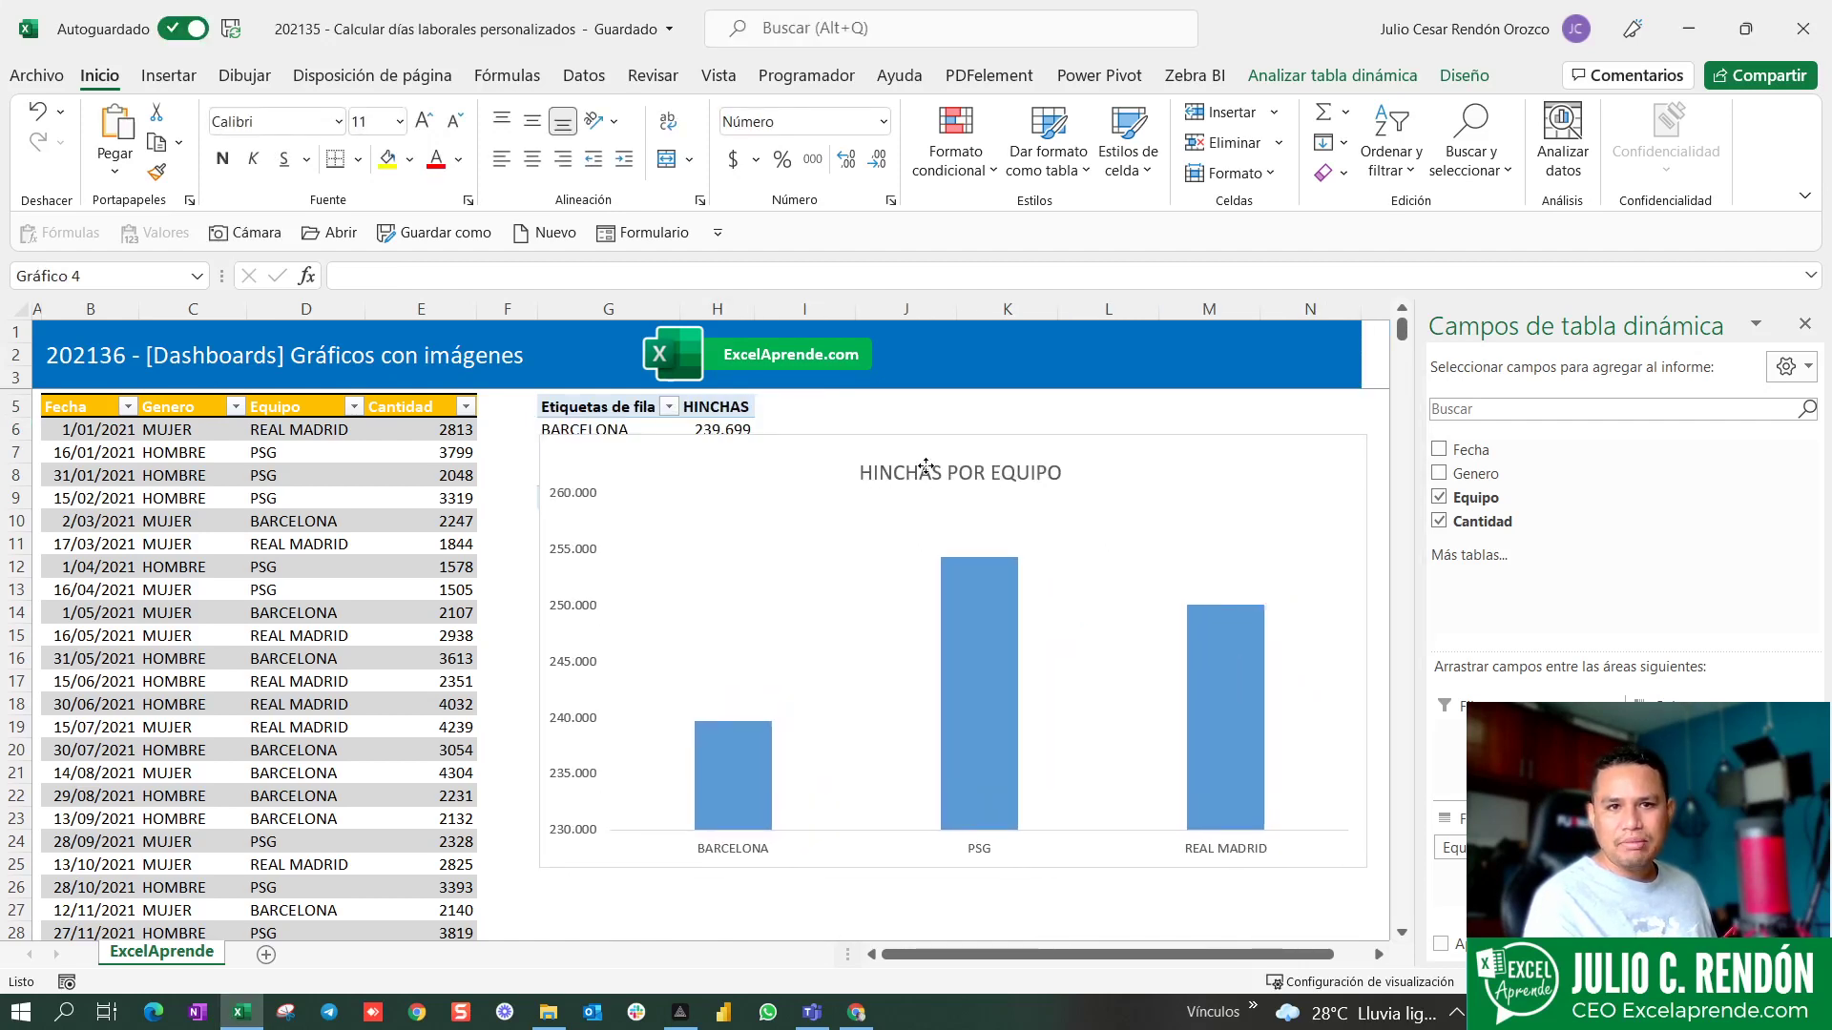
left_click(1805, 324)
left_click(1395, 478)
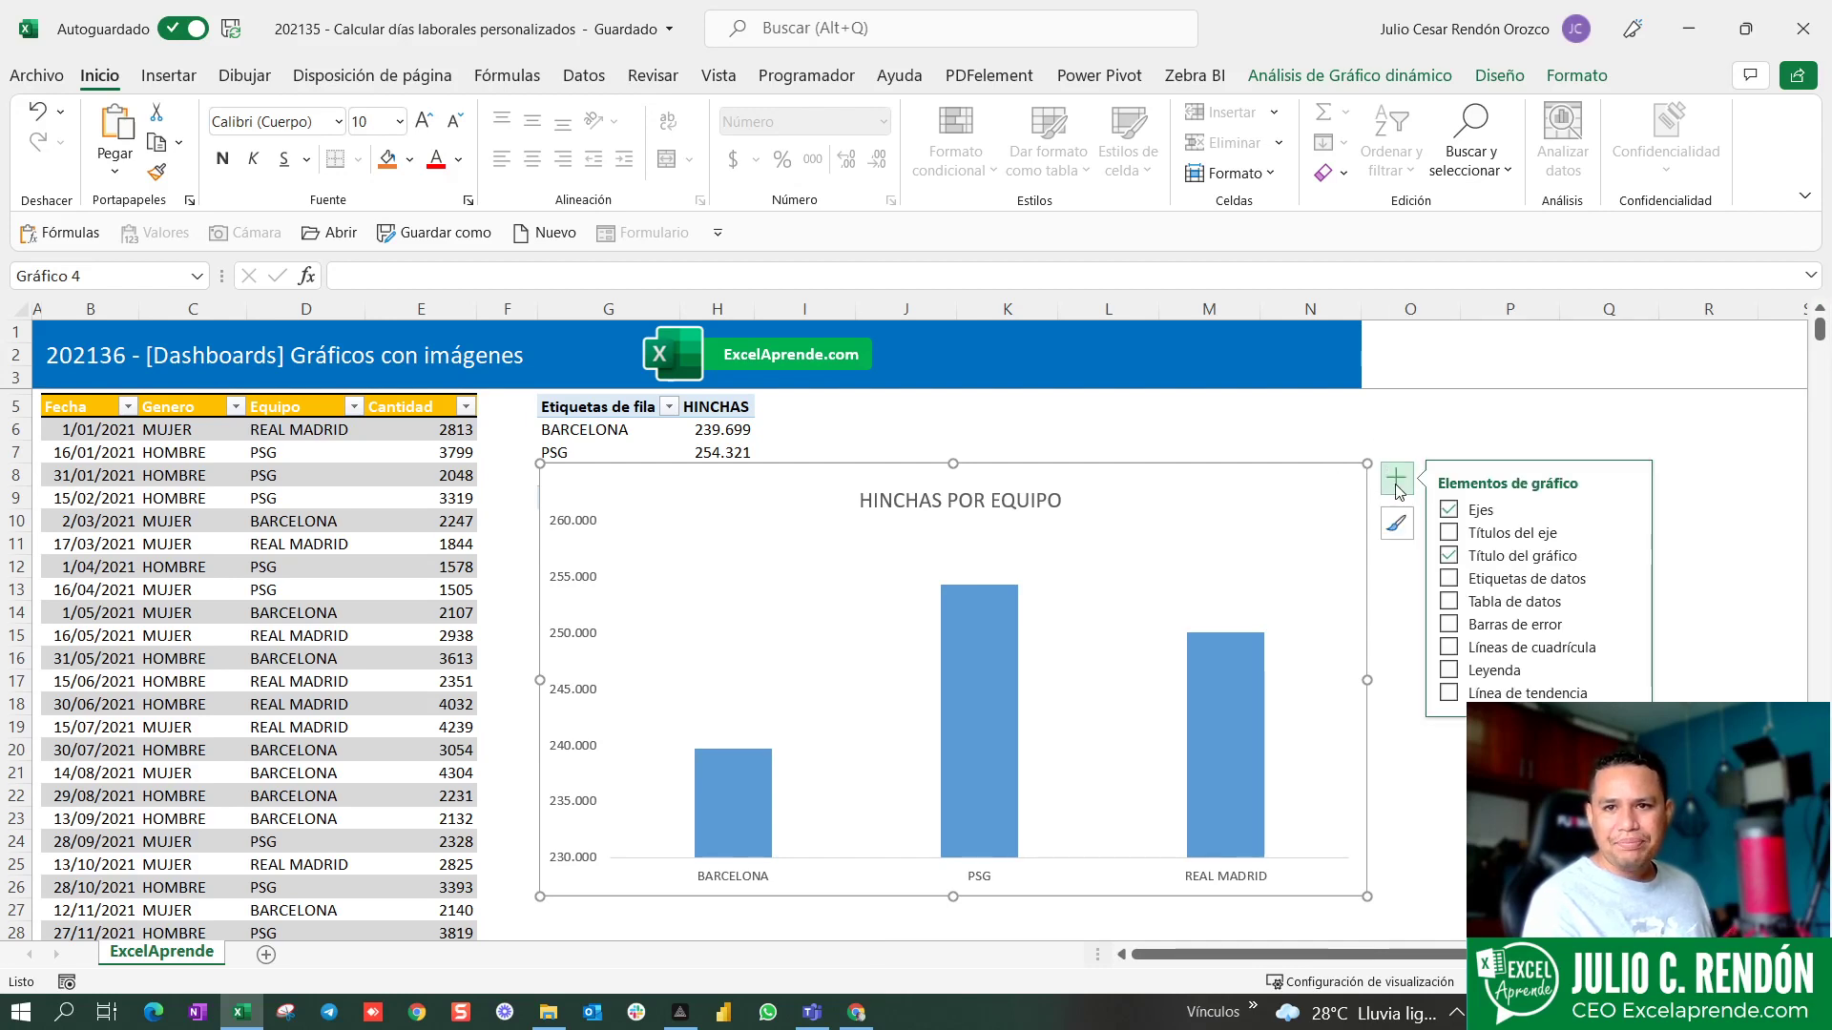
left_click(1452, 578)
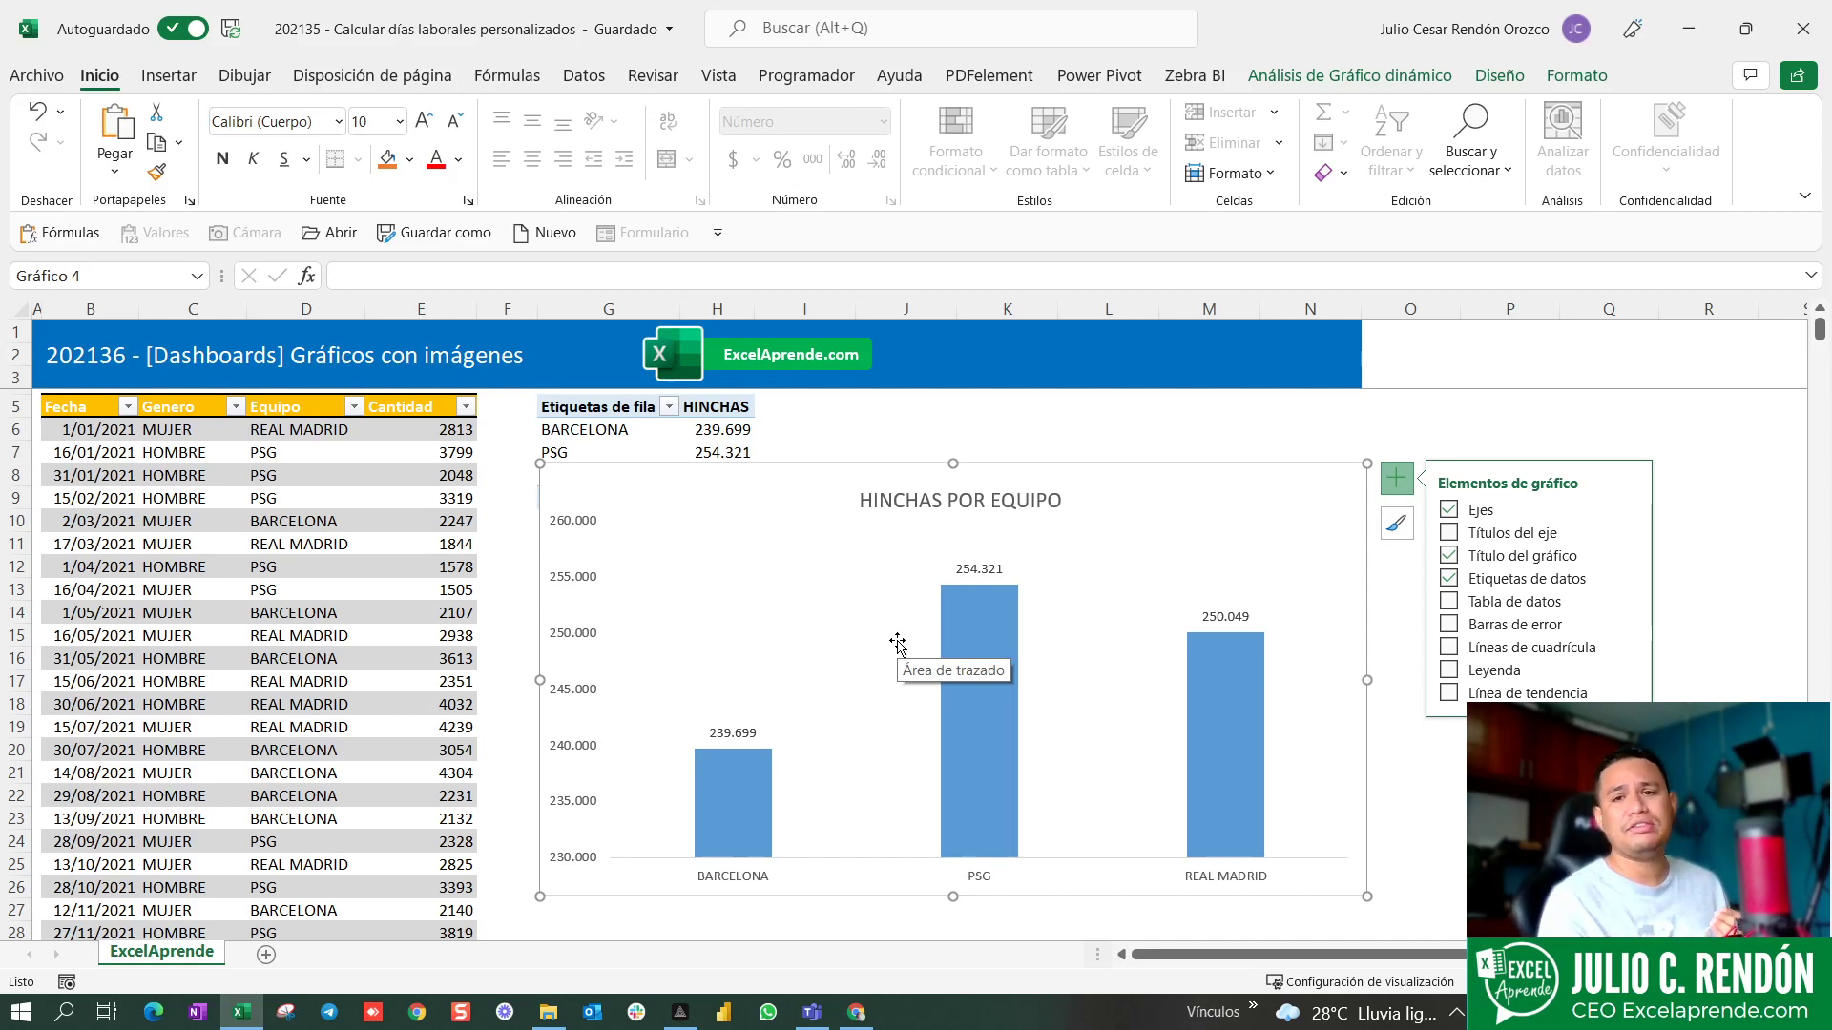
- Move the chart up over the pivot table, then switch to File Explorer
left_click(1467, 432)
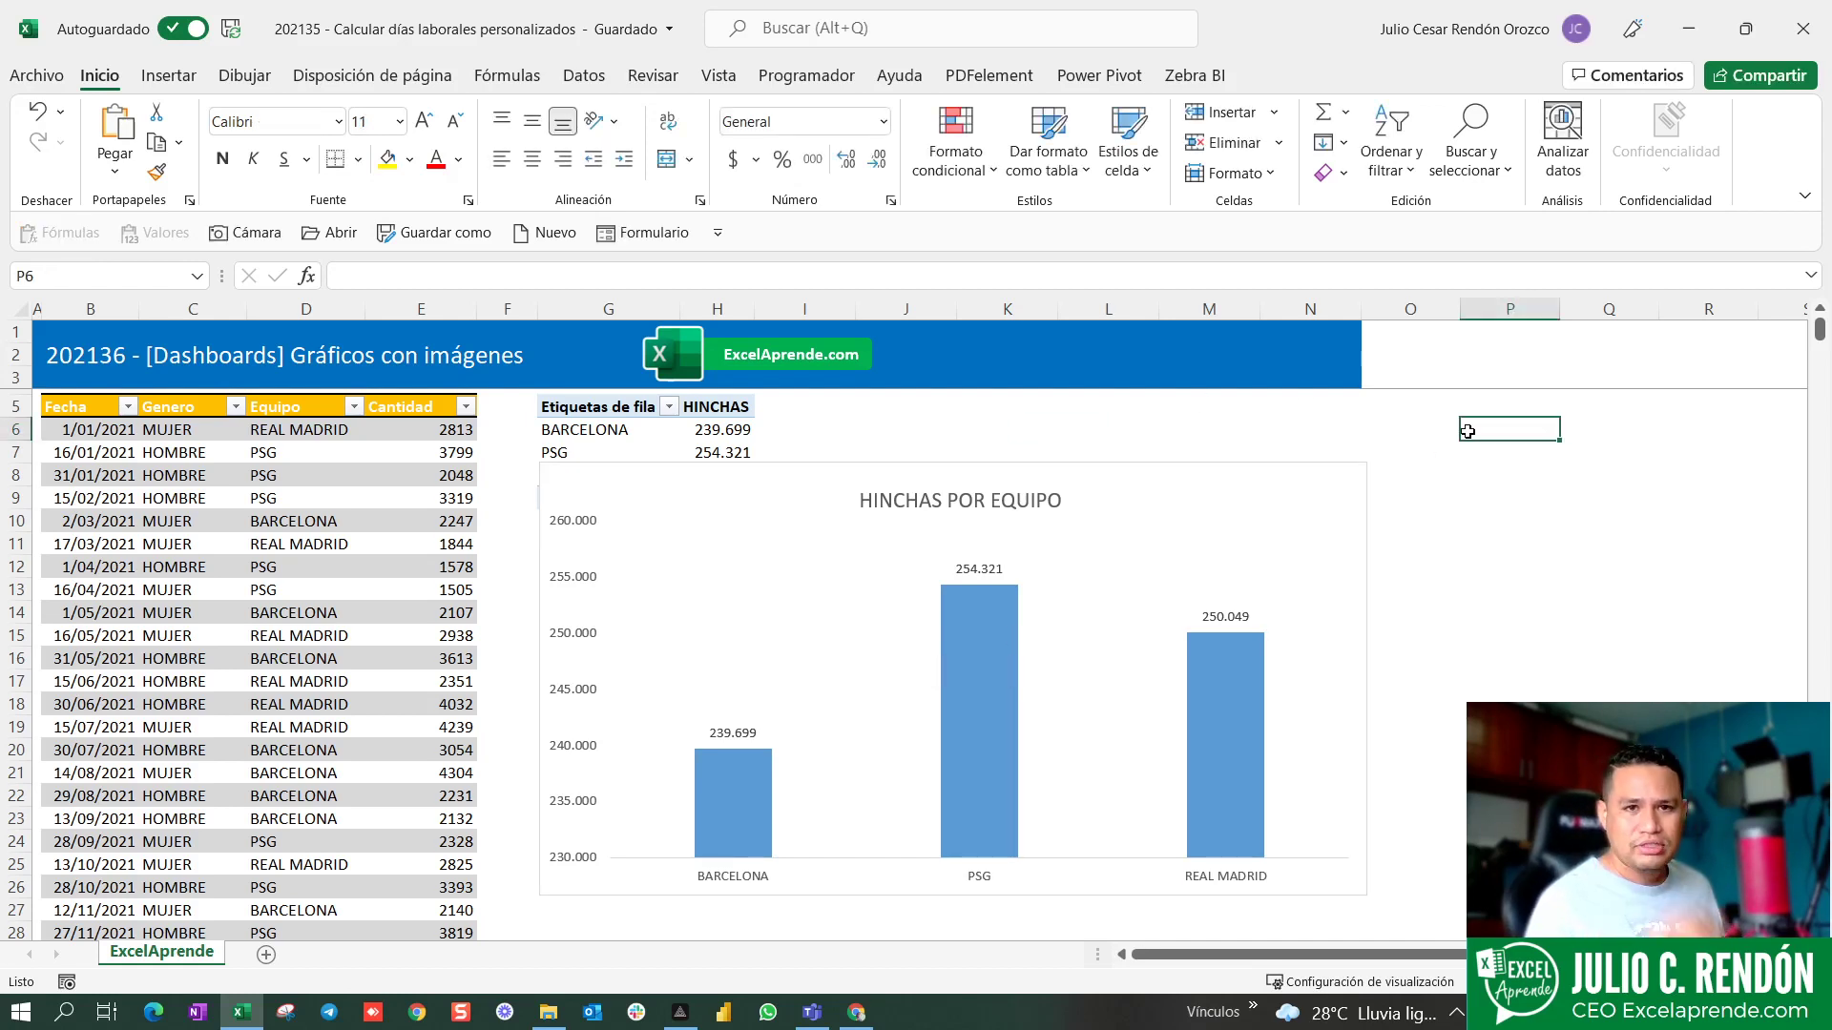
left_click_drag(1165, 461, 1155, 388)
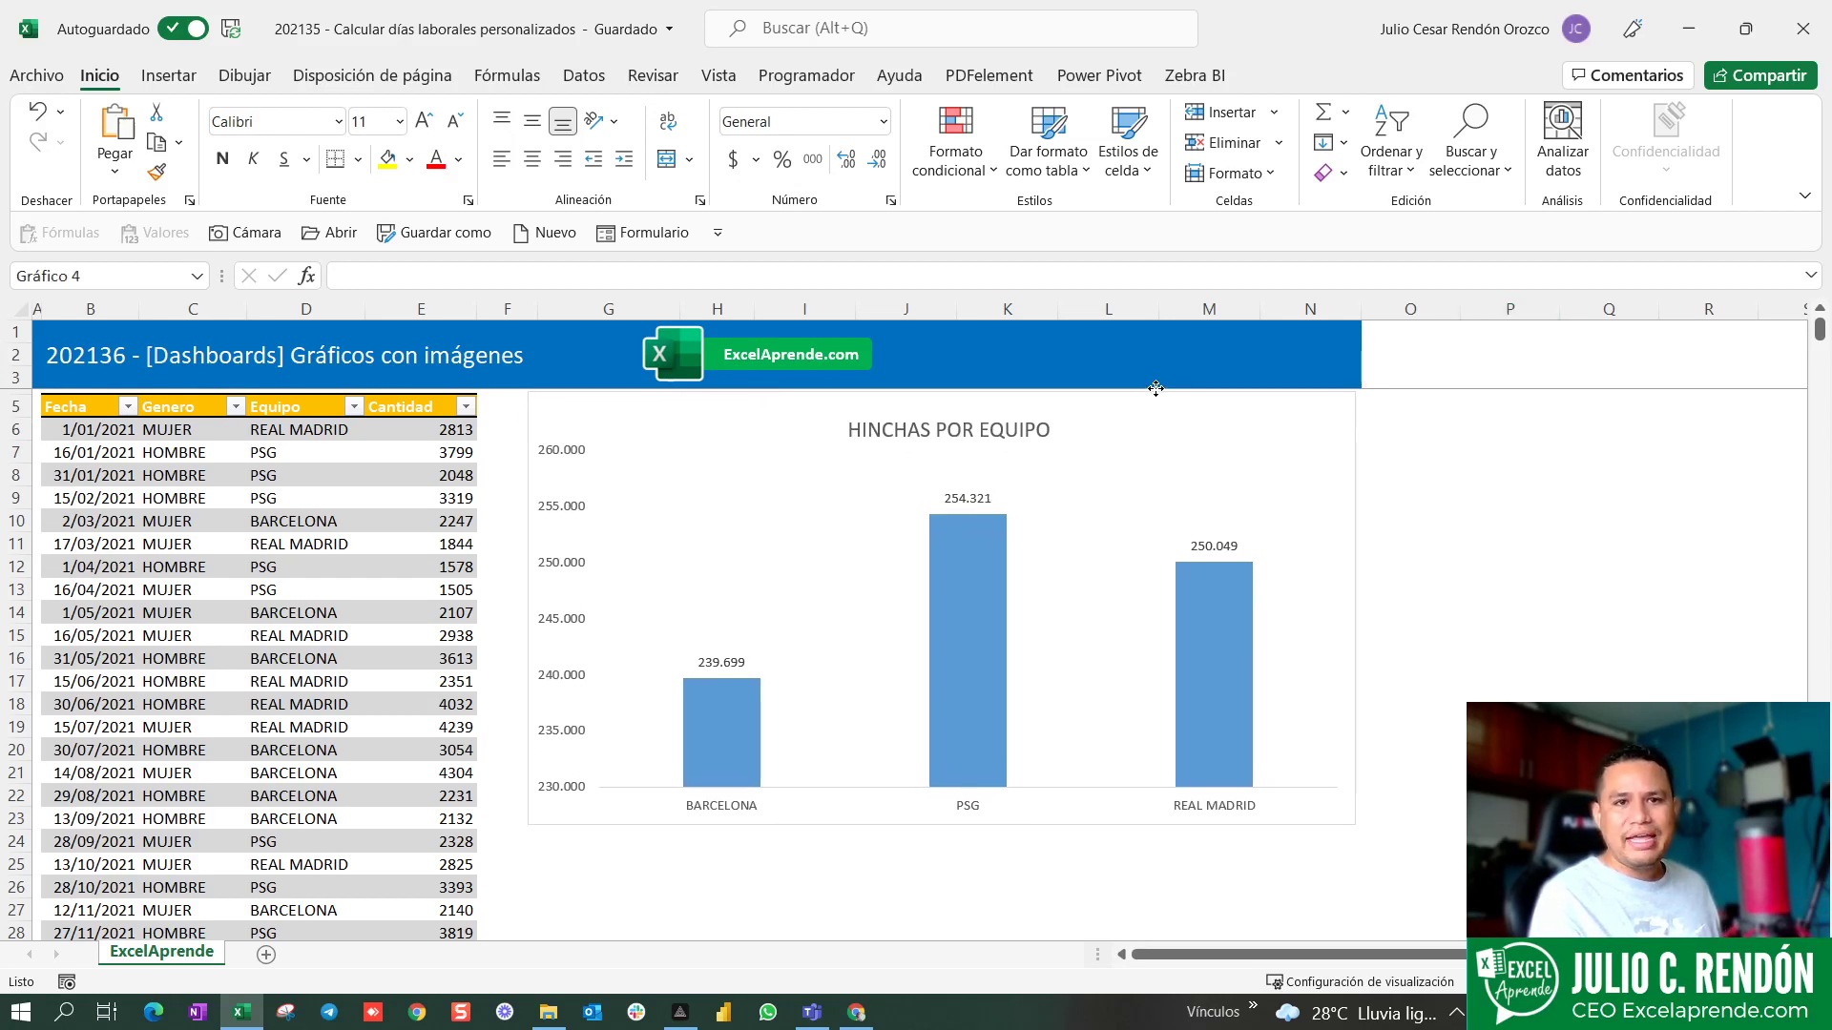
left_click(1454, 547)
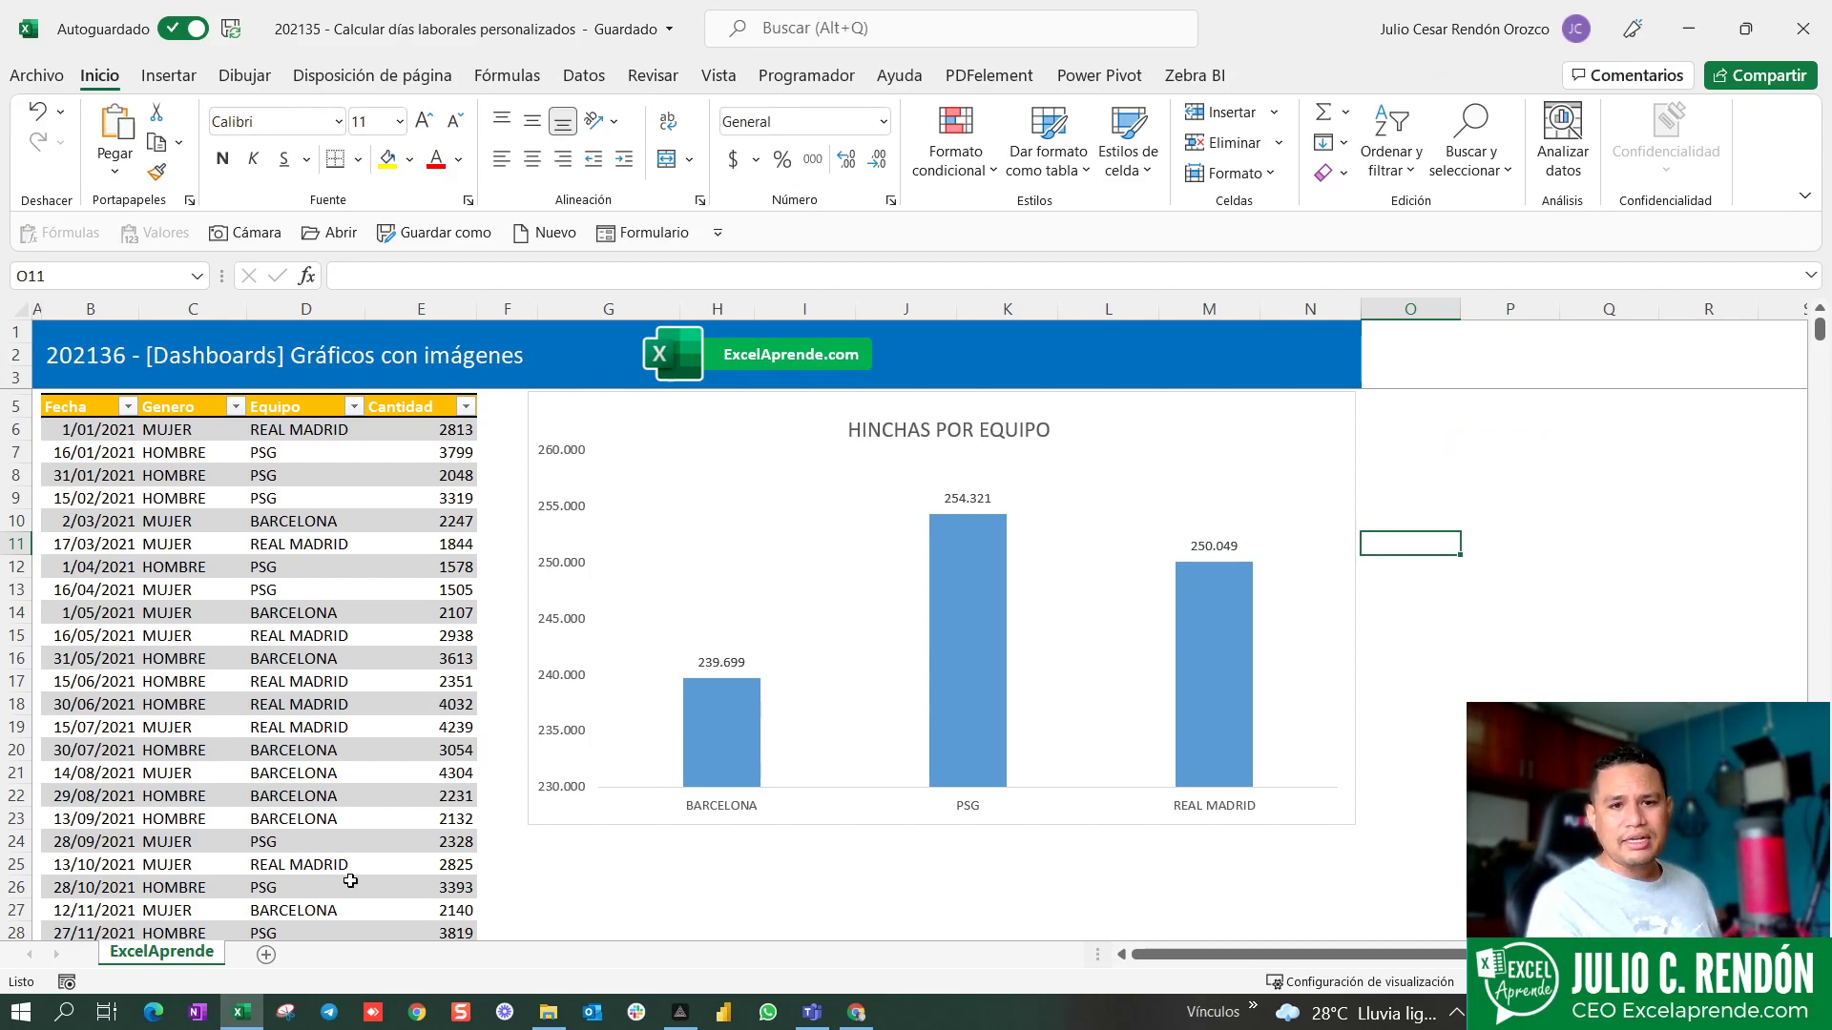
left_click(549, 1011)
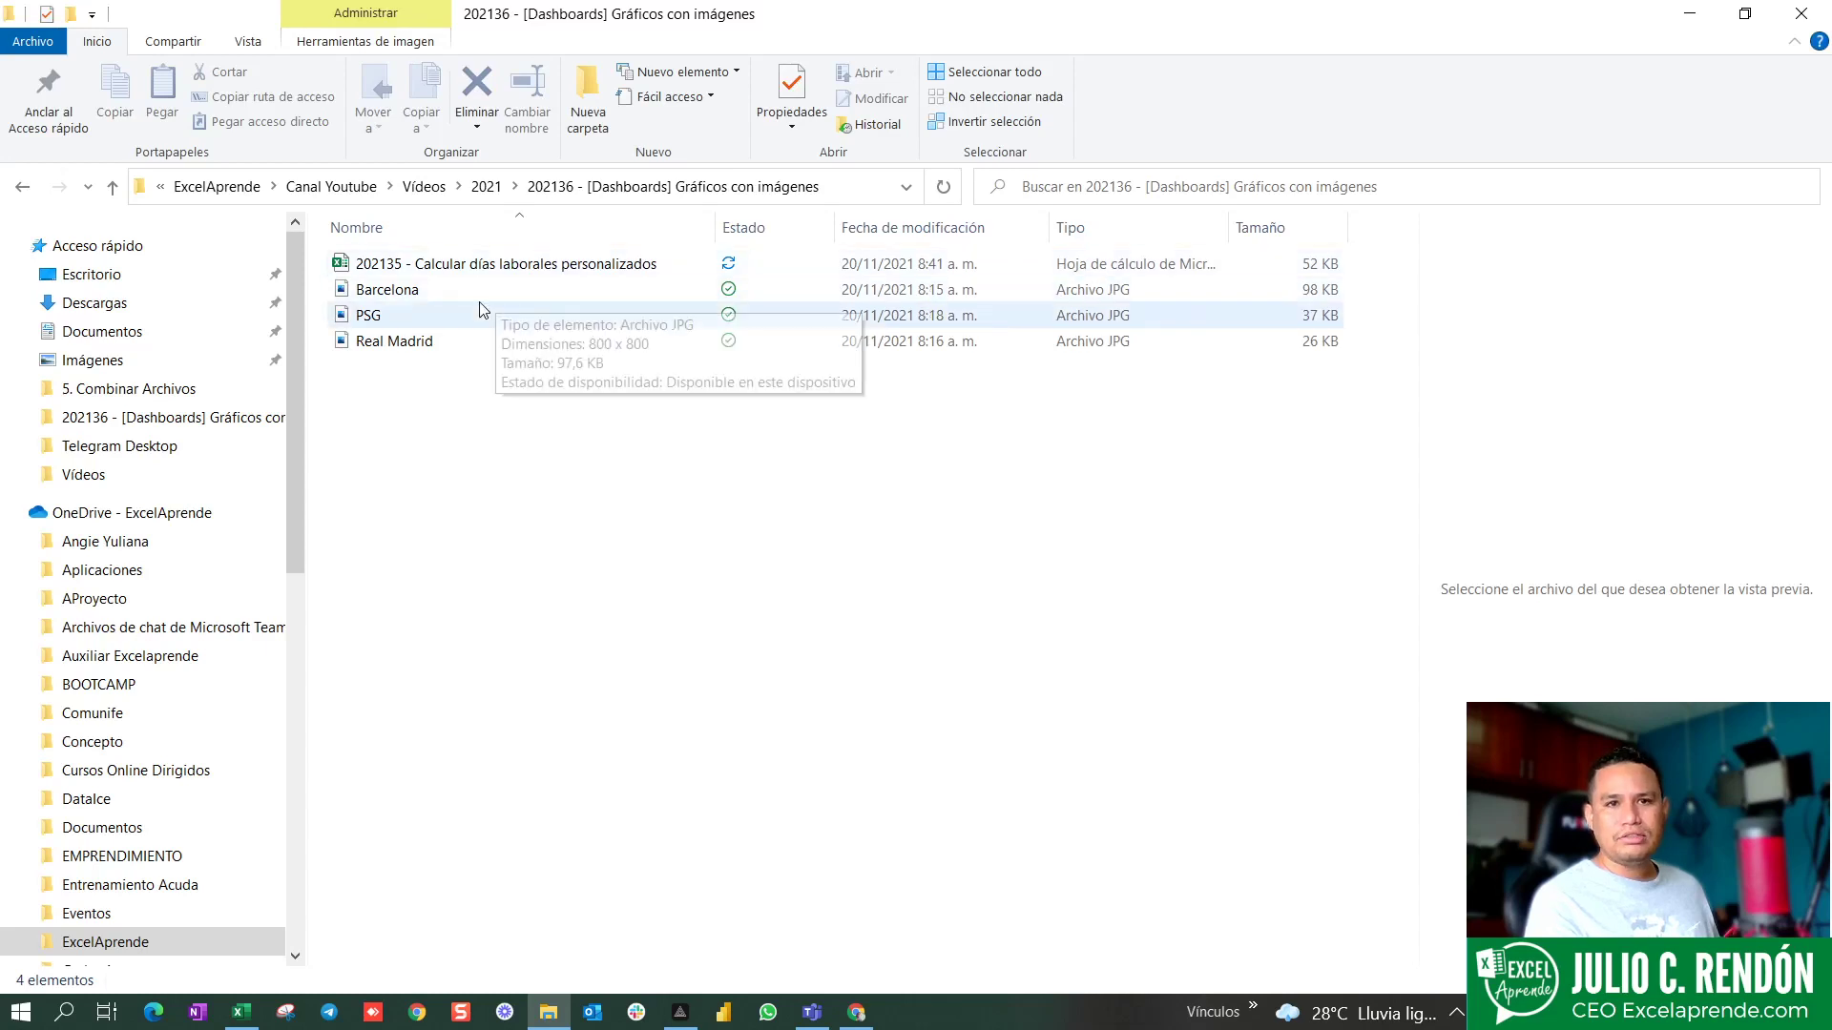
- Preview the Barcelona, PSG and Real Madrid jersey images in the folder
left_click(482, 313)
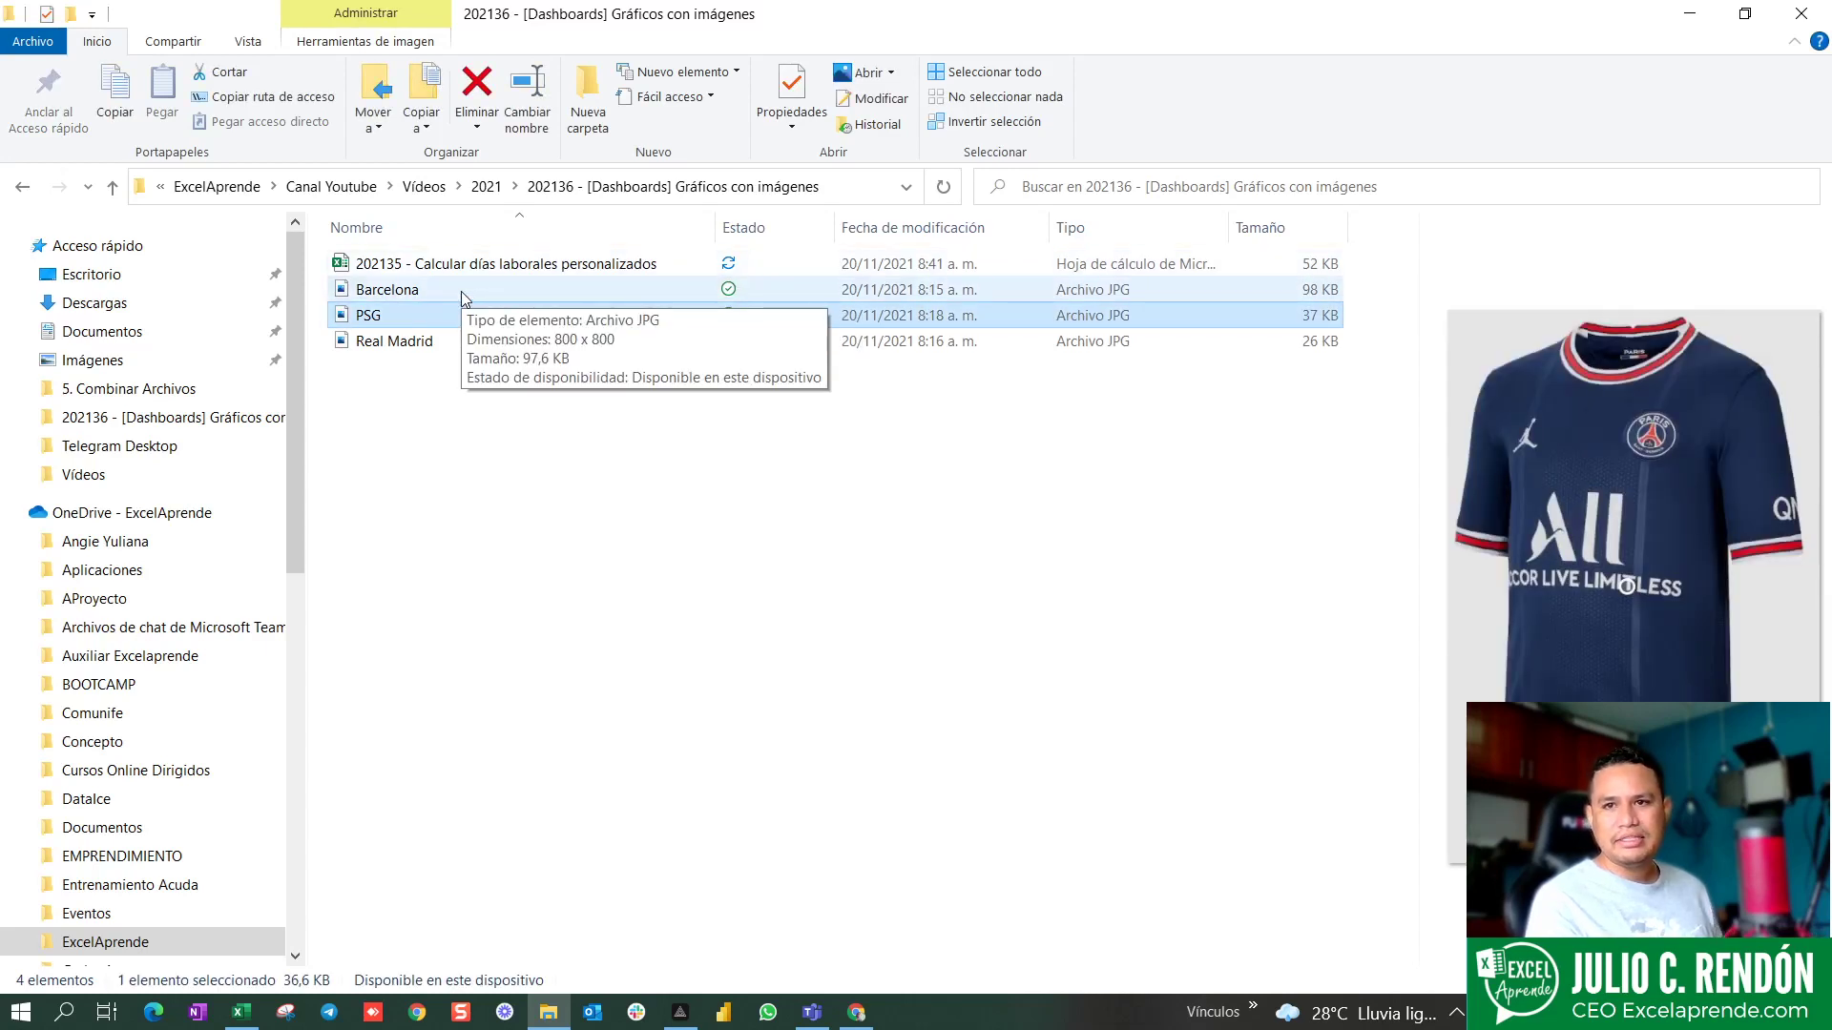
left_click(461, 290)
left_click(426, 313)
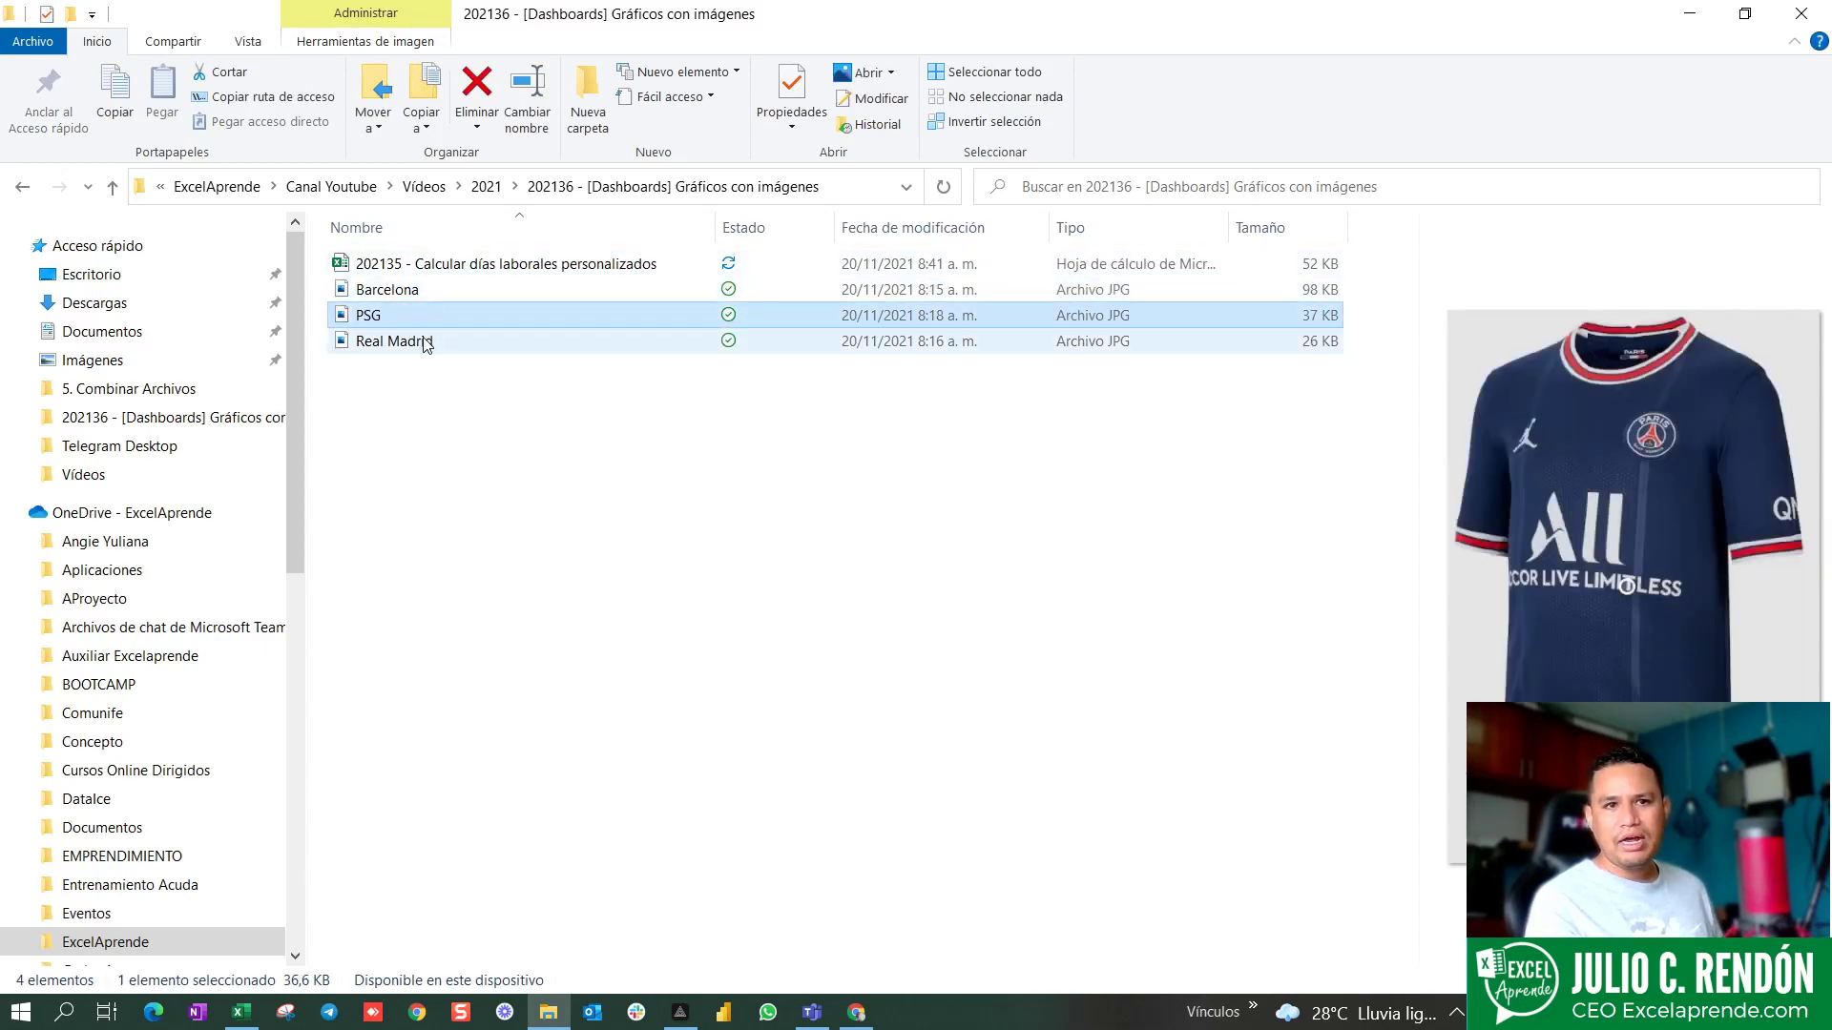
left_click(426, 343)
left_click(422, 319)
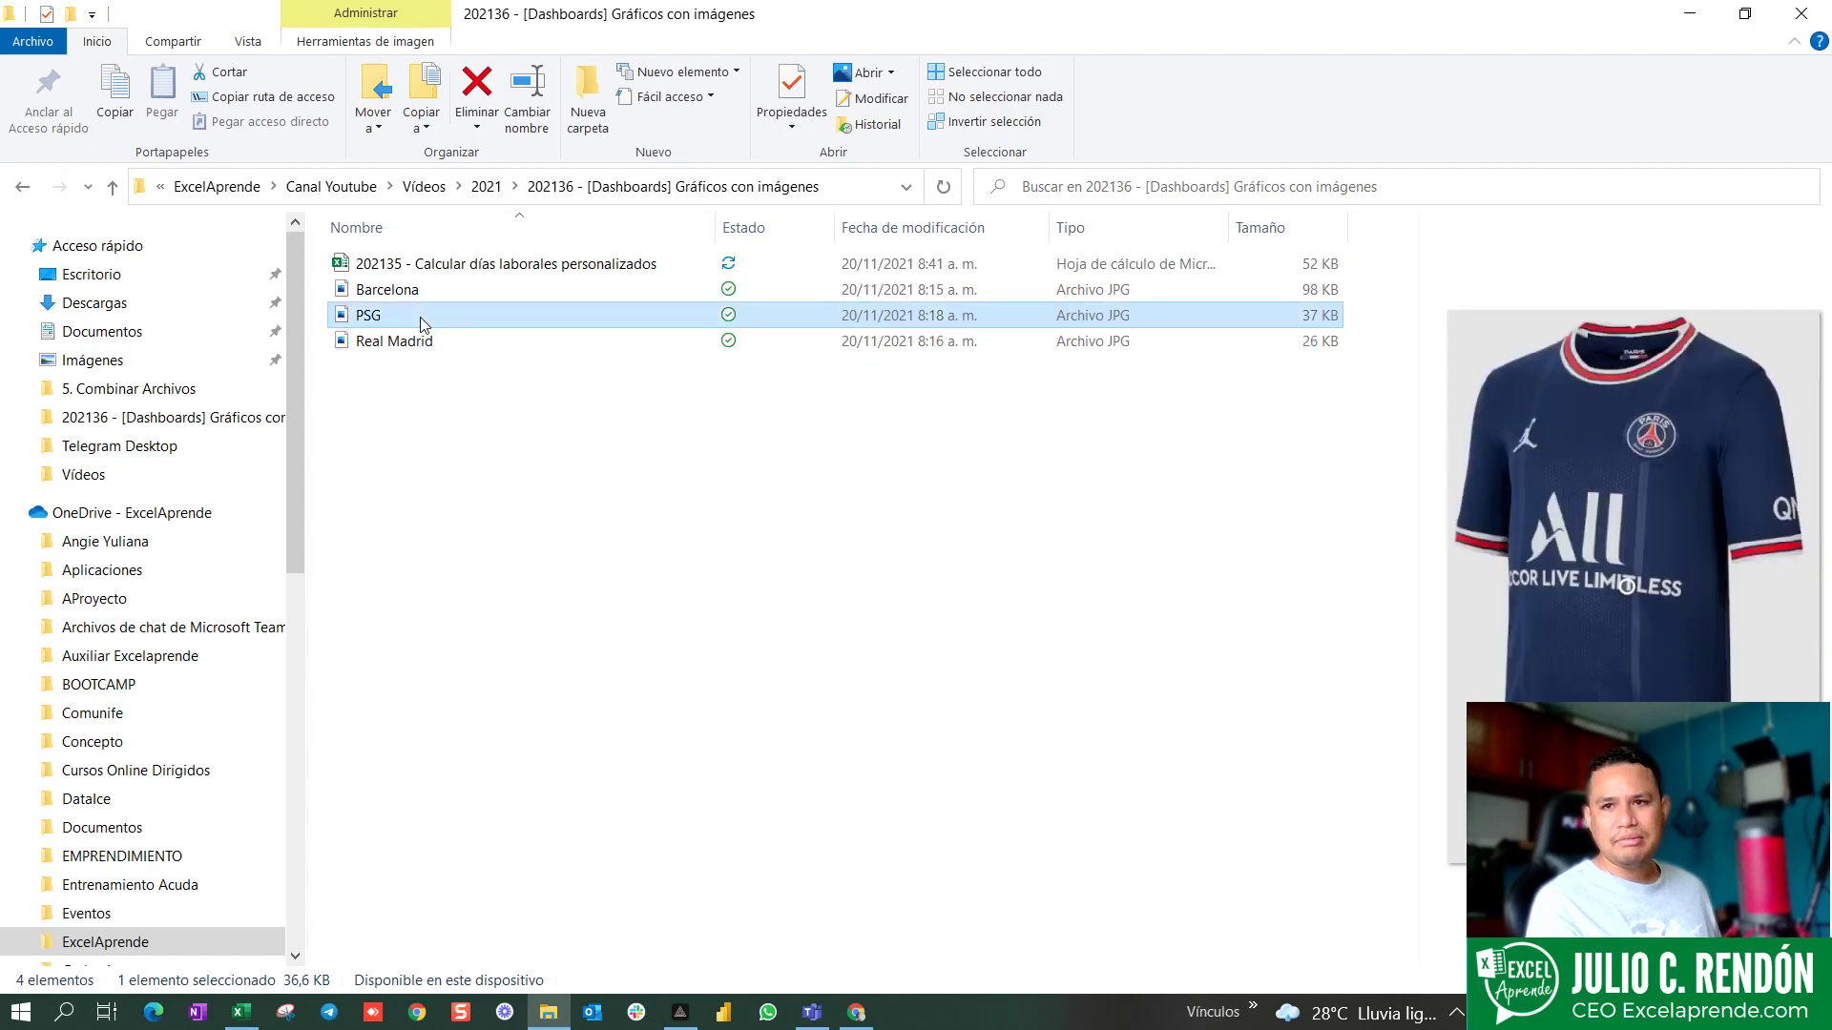
left_click(404, 292)
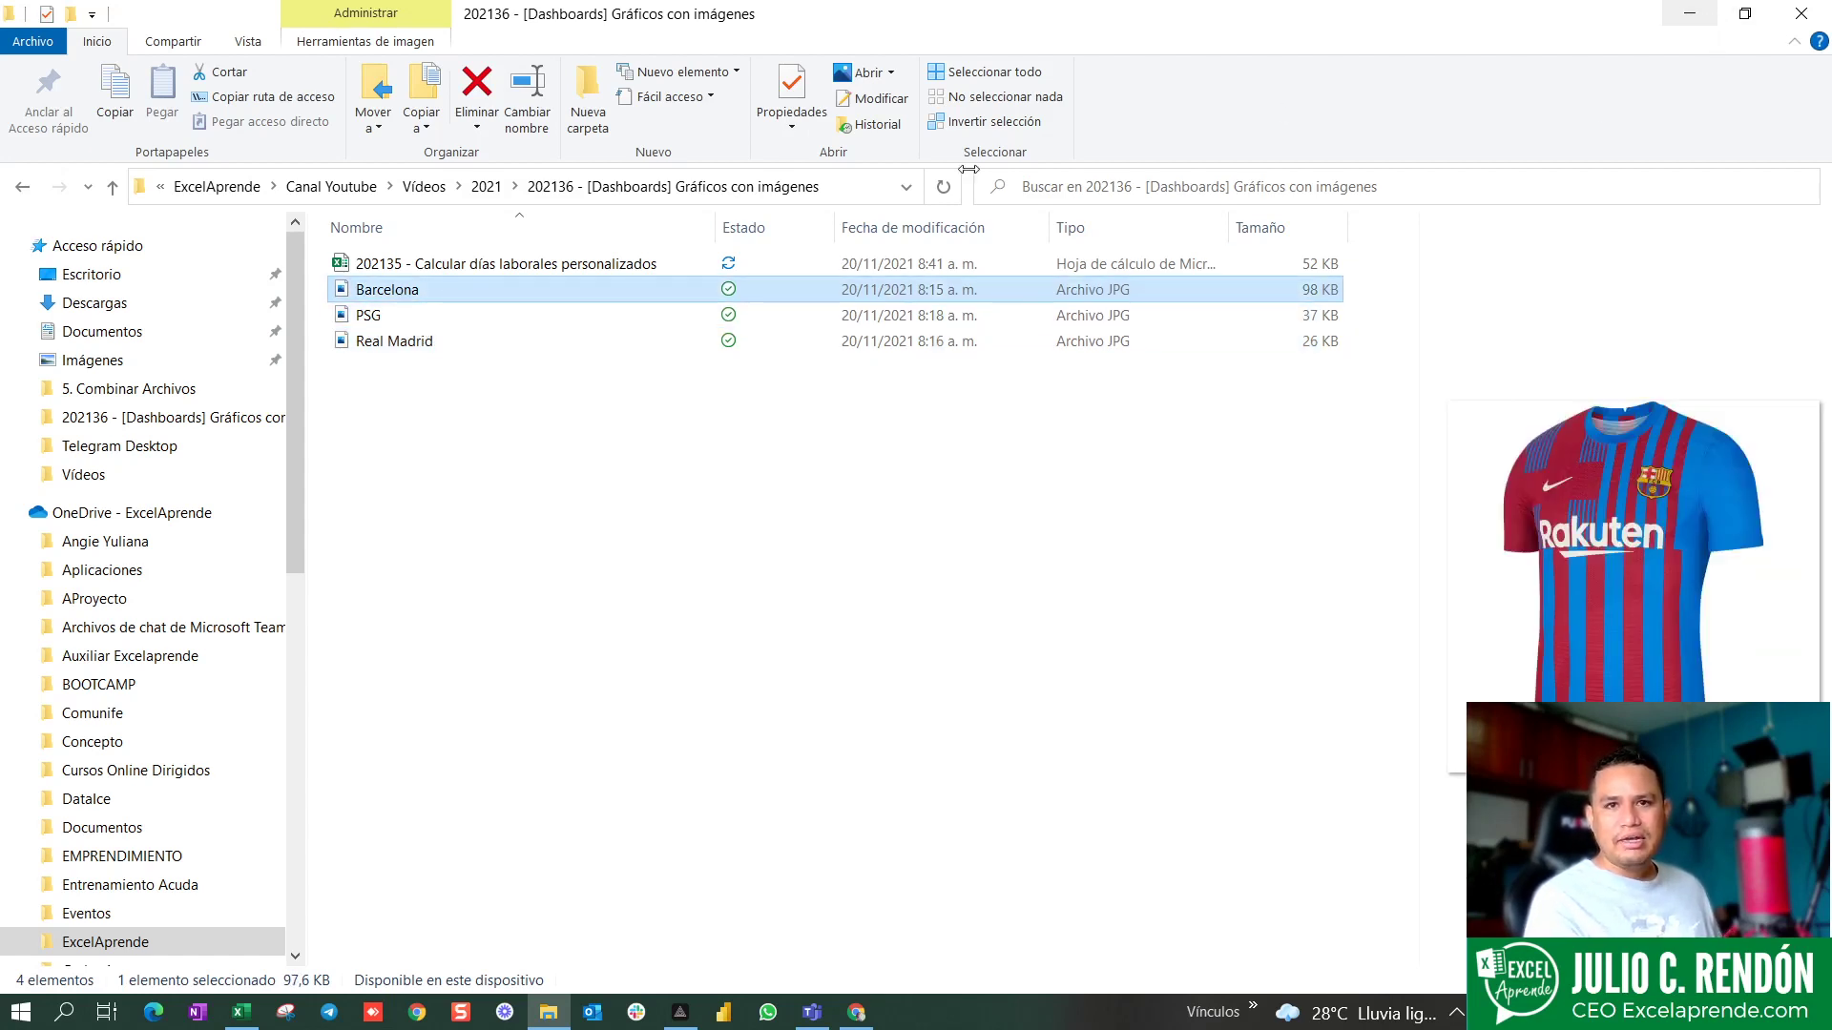
- Copy the images folder's full path from the address bar and return to Excel
left_click(865, 194)
right_click(756, 186)
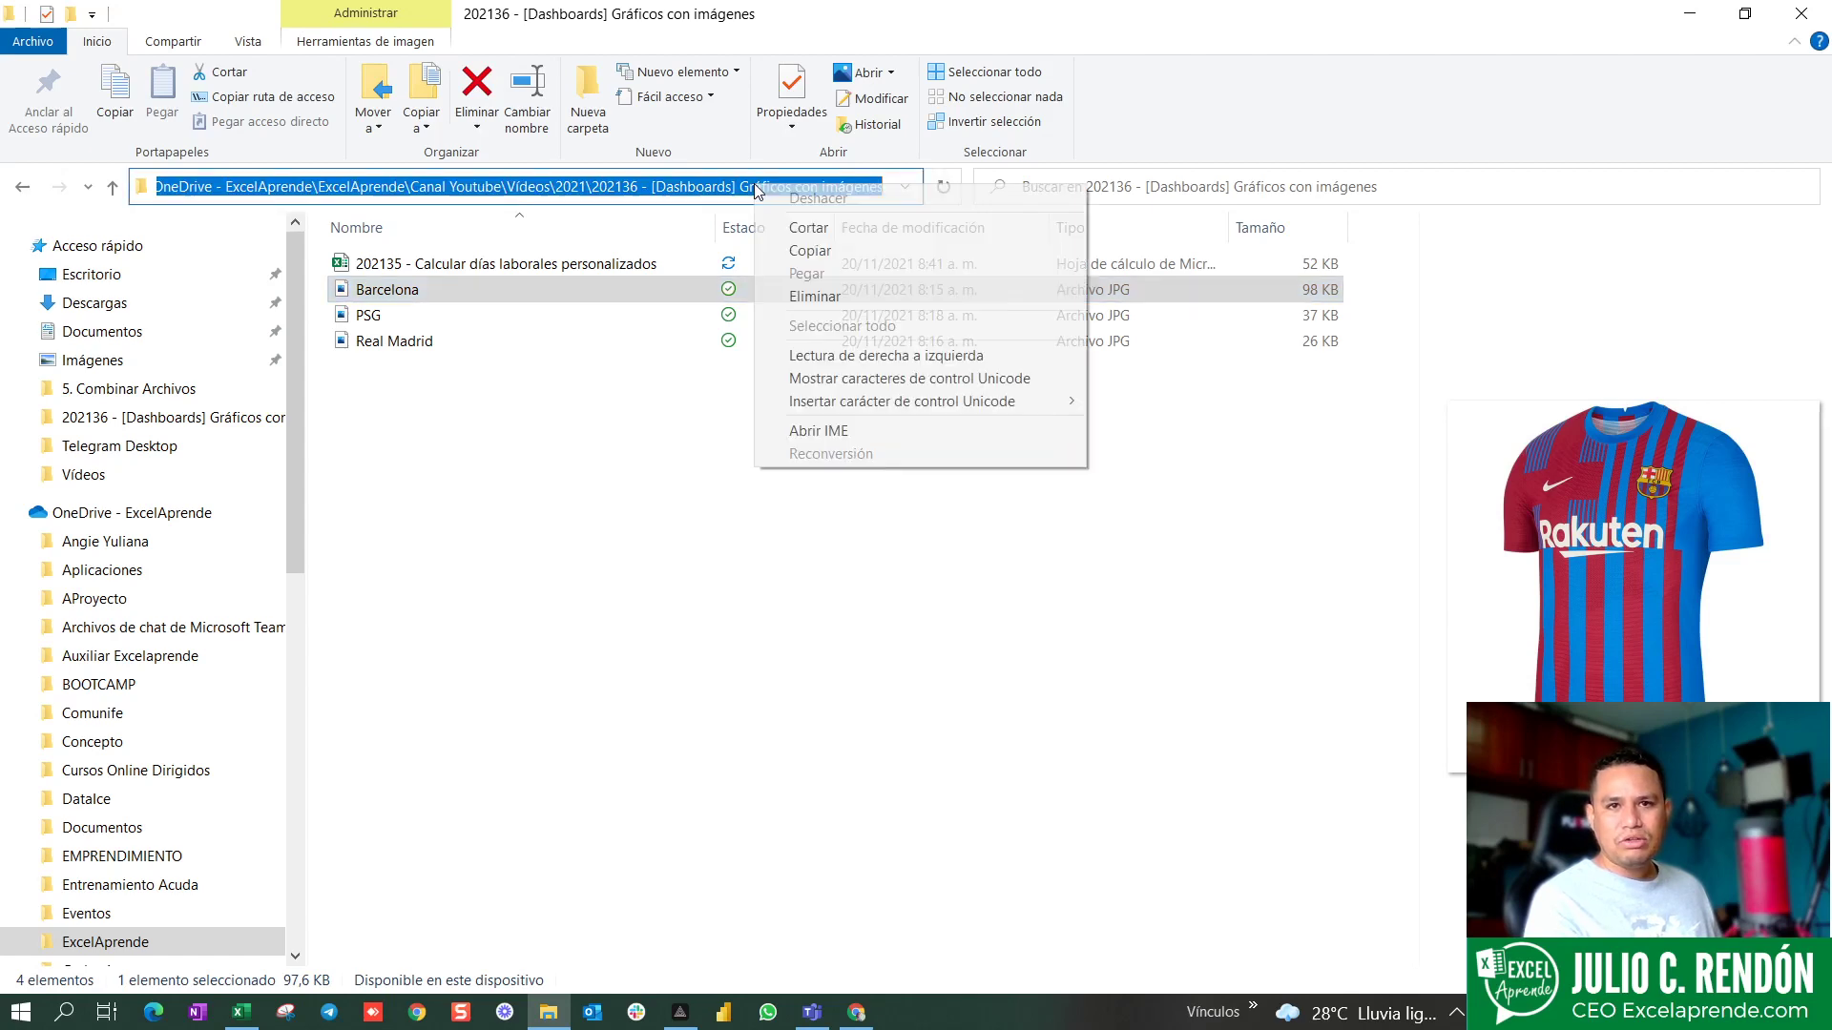
left_click(849, 249)
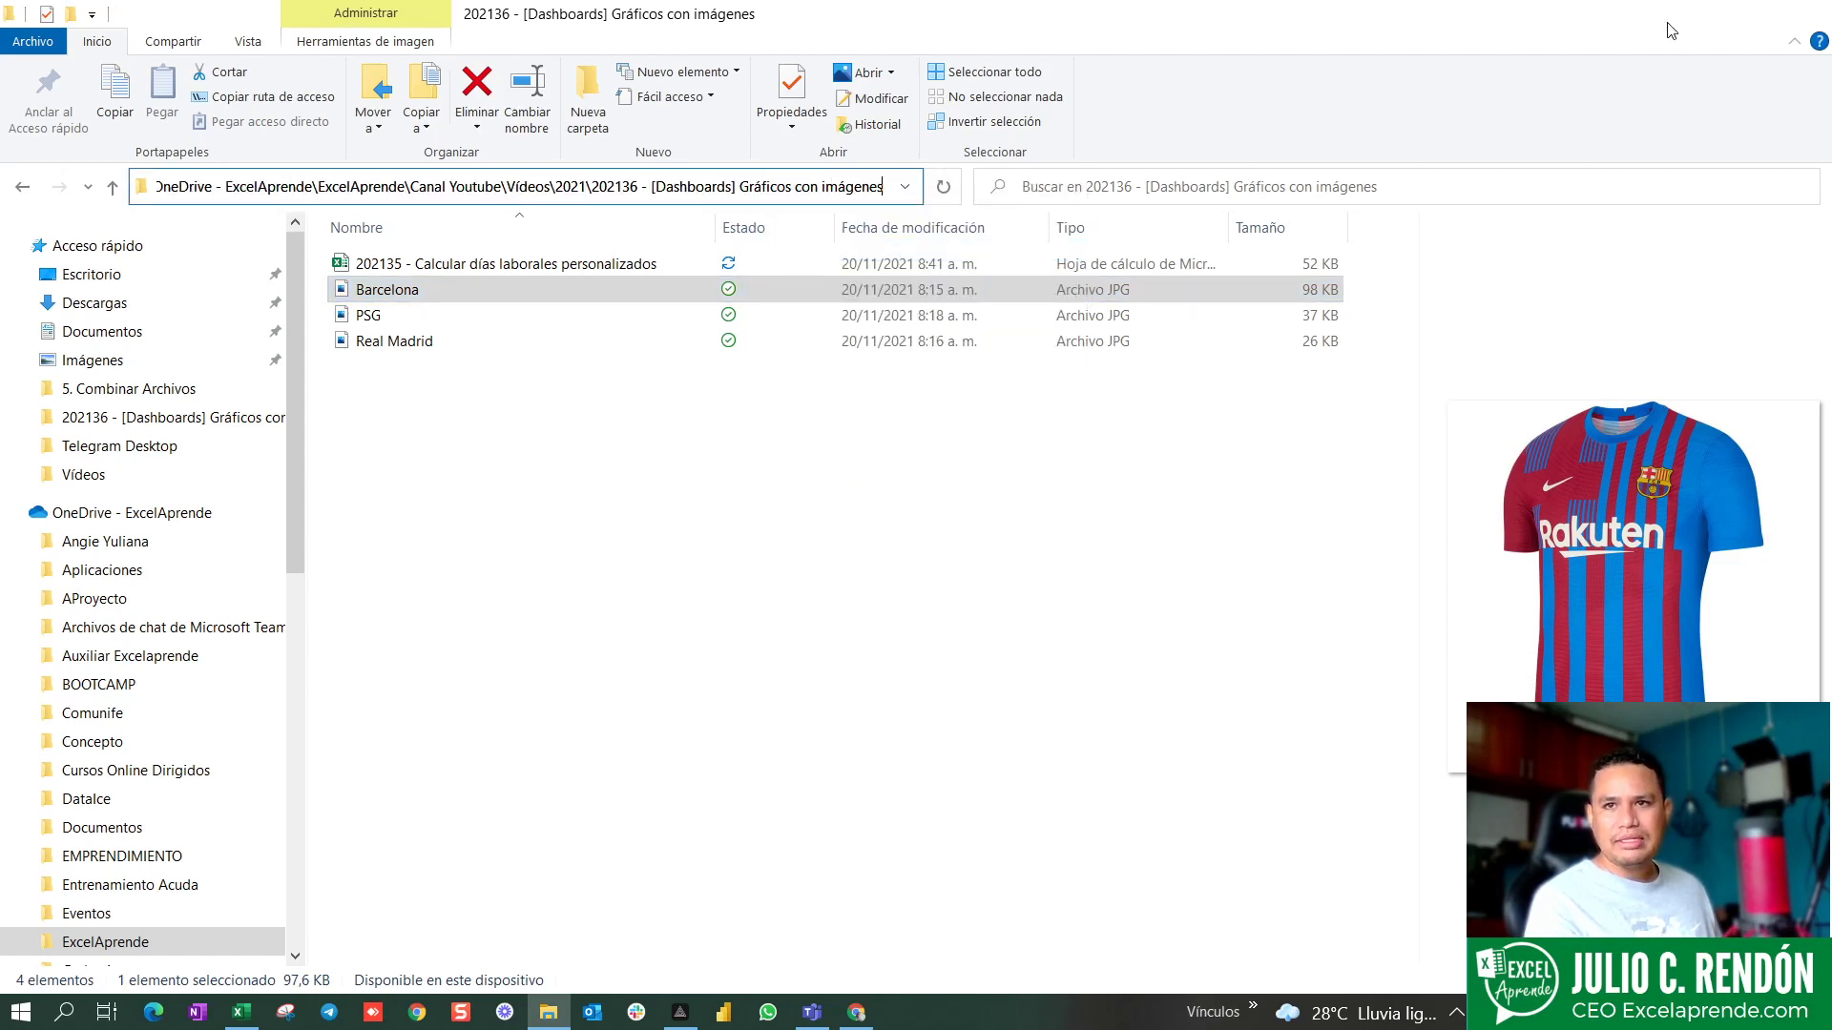
left_click(1690, 14)
- Pick cell P9 beside the chart and start inserting pictures from this device
left_click(1566, 455)
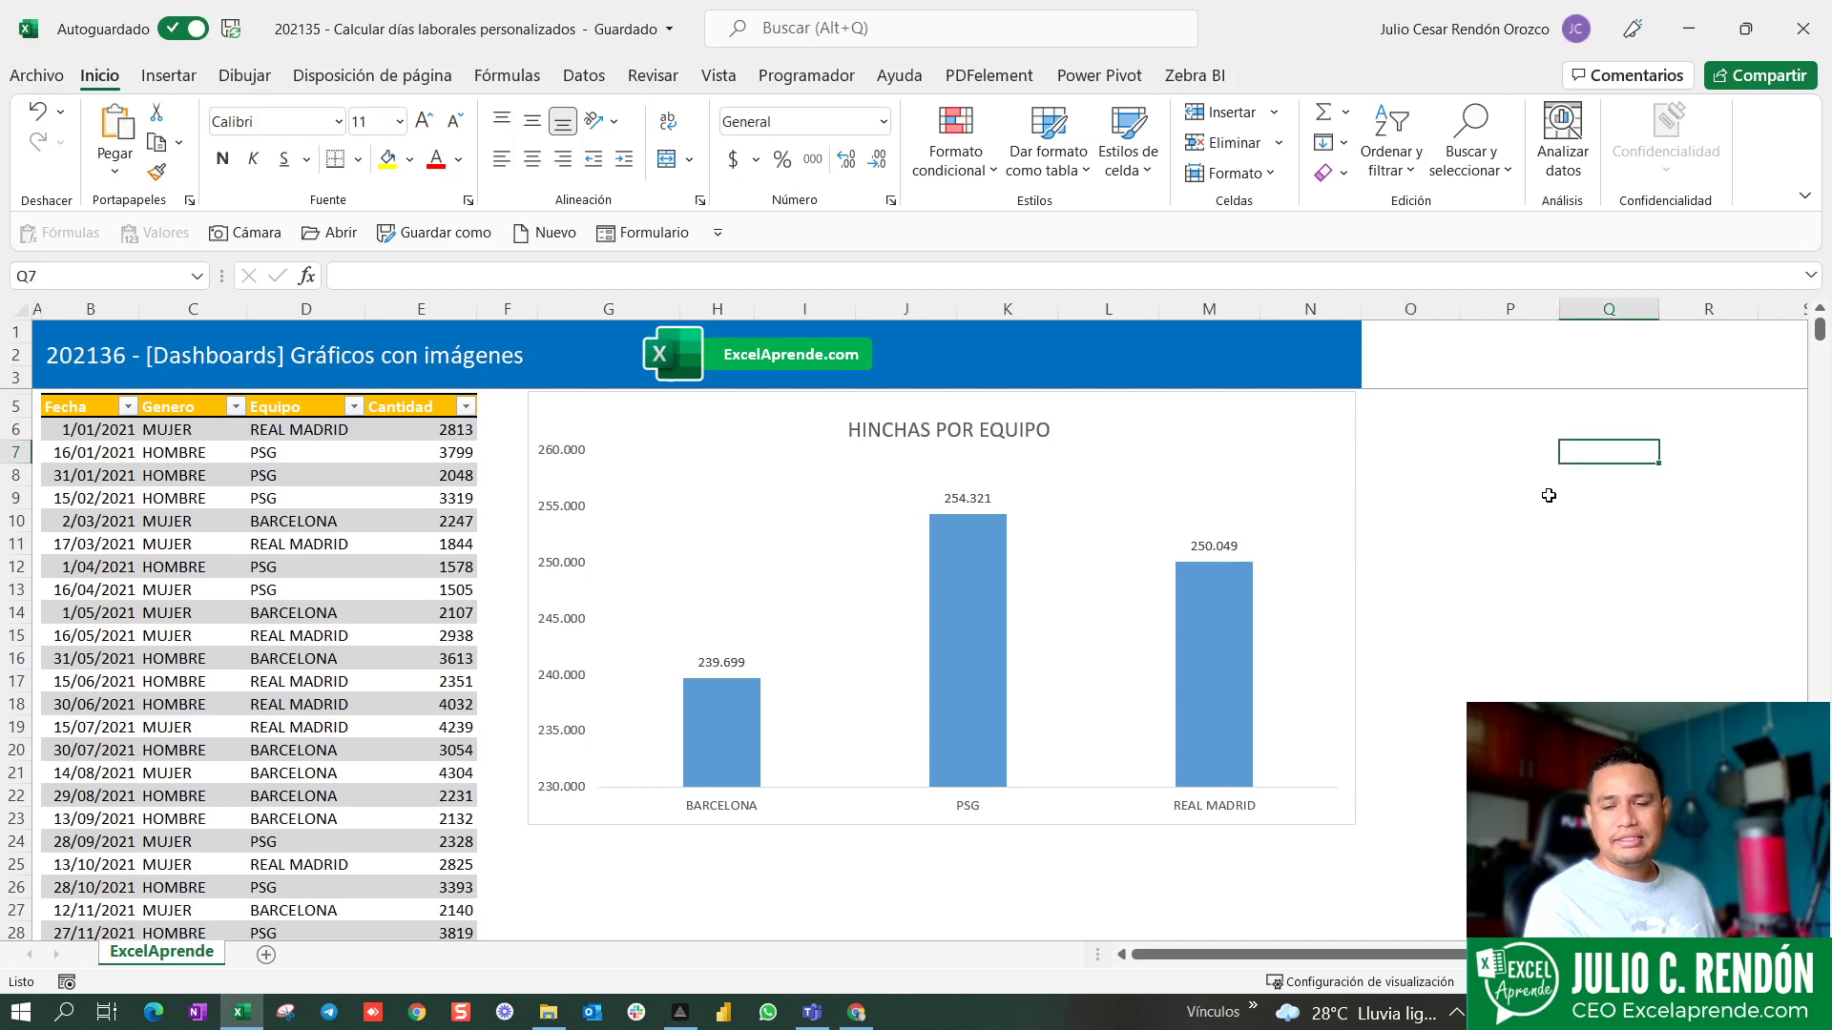
left_click(1525, 552)
left_click(1477, 478)
left_click(1503, 612)
left_click(1493, 500)
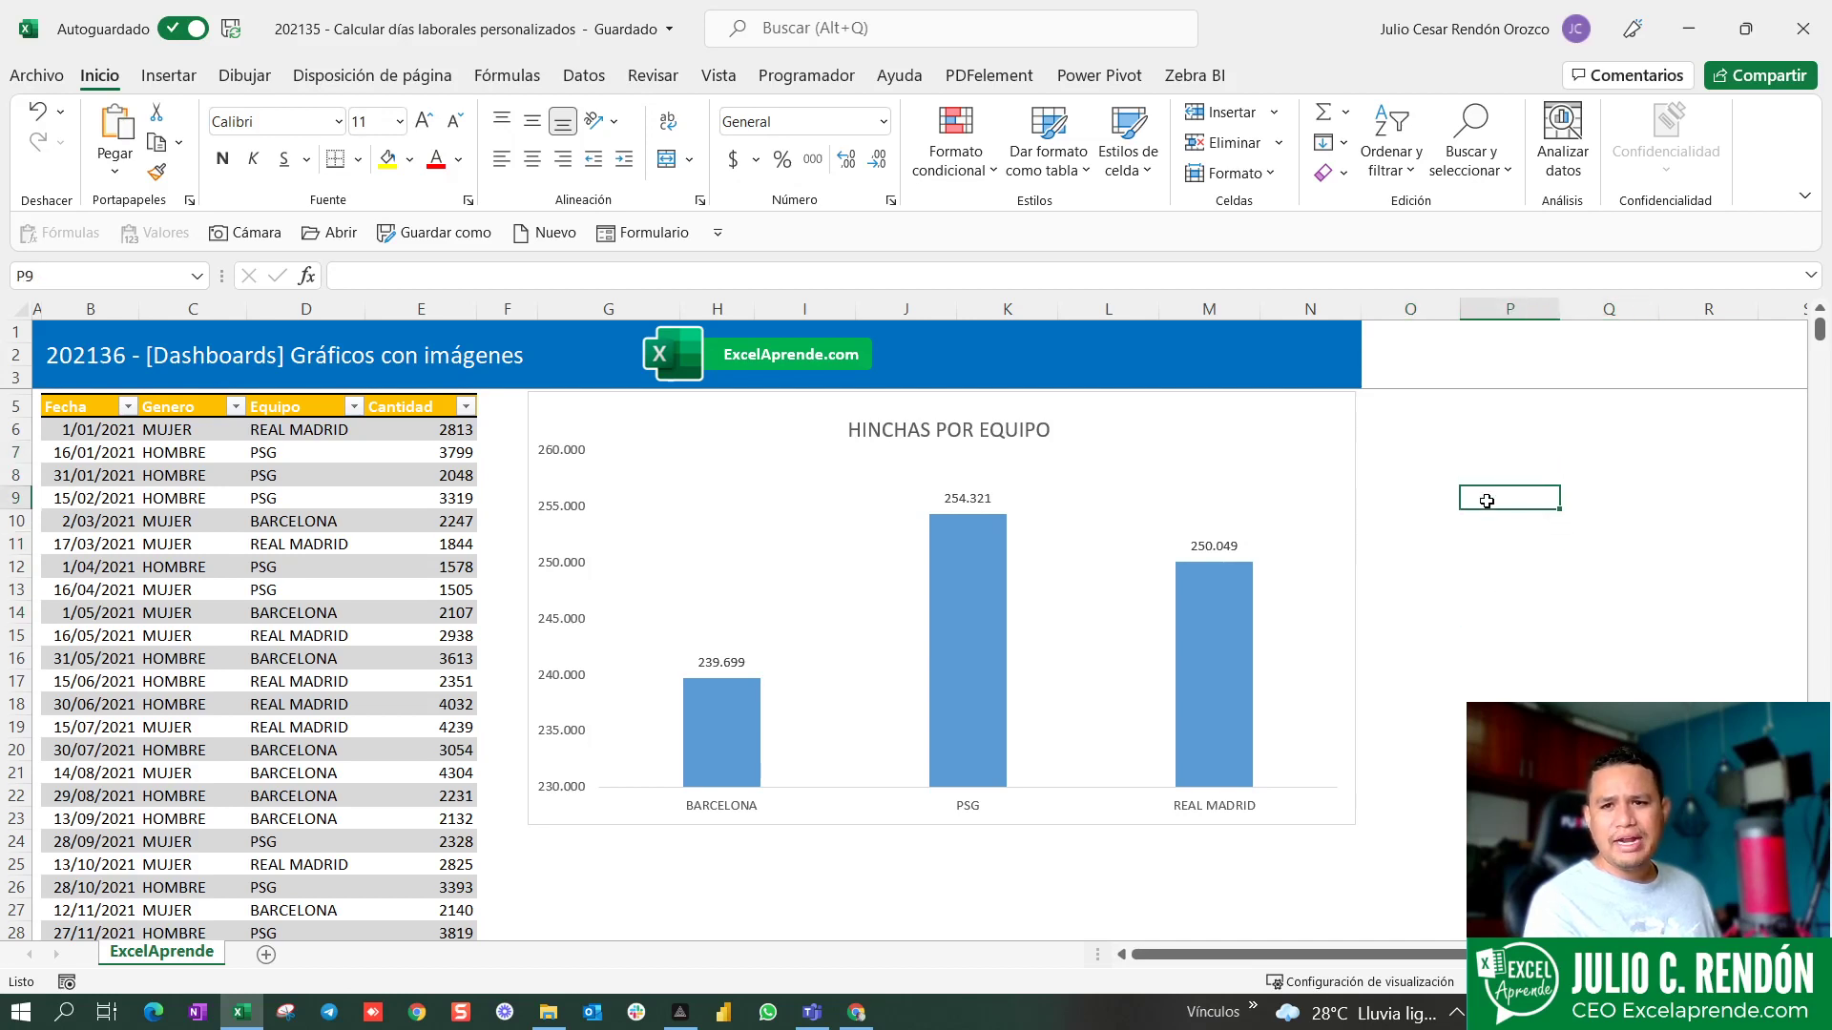
left_click(169, 76)
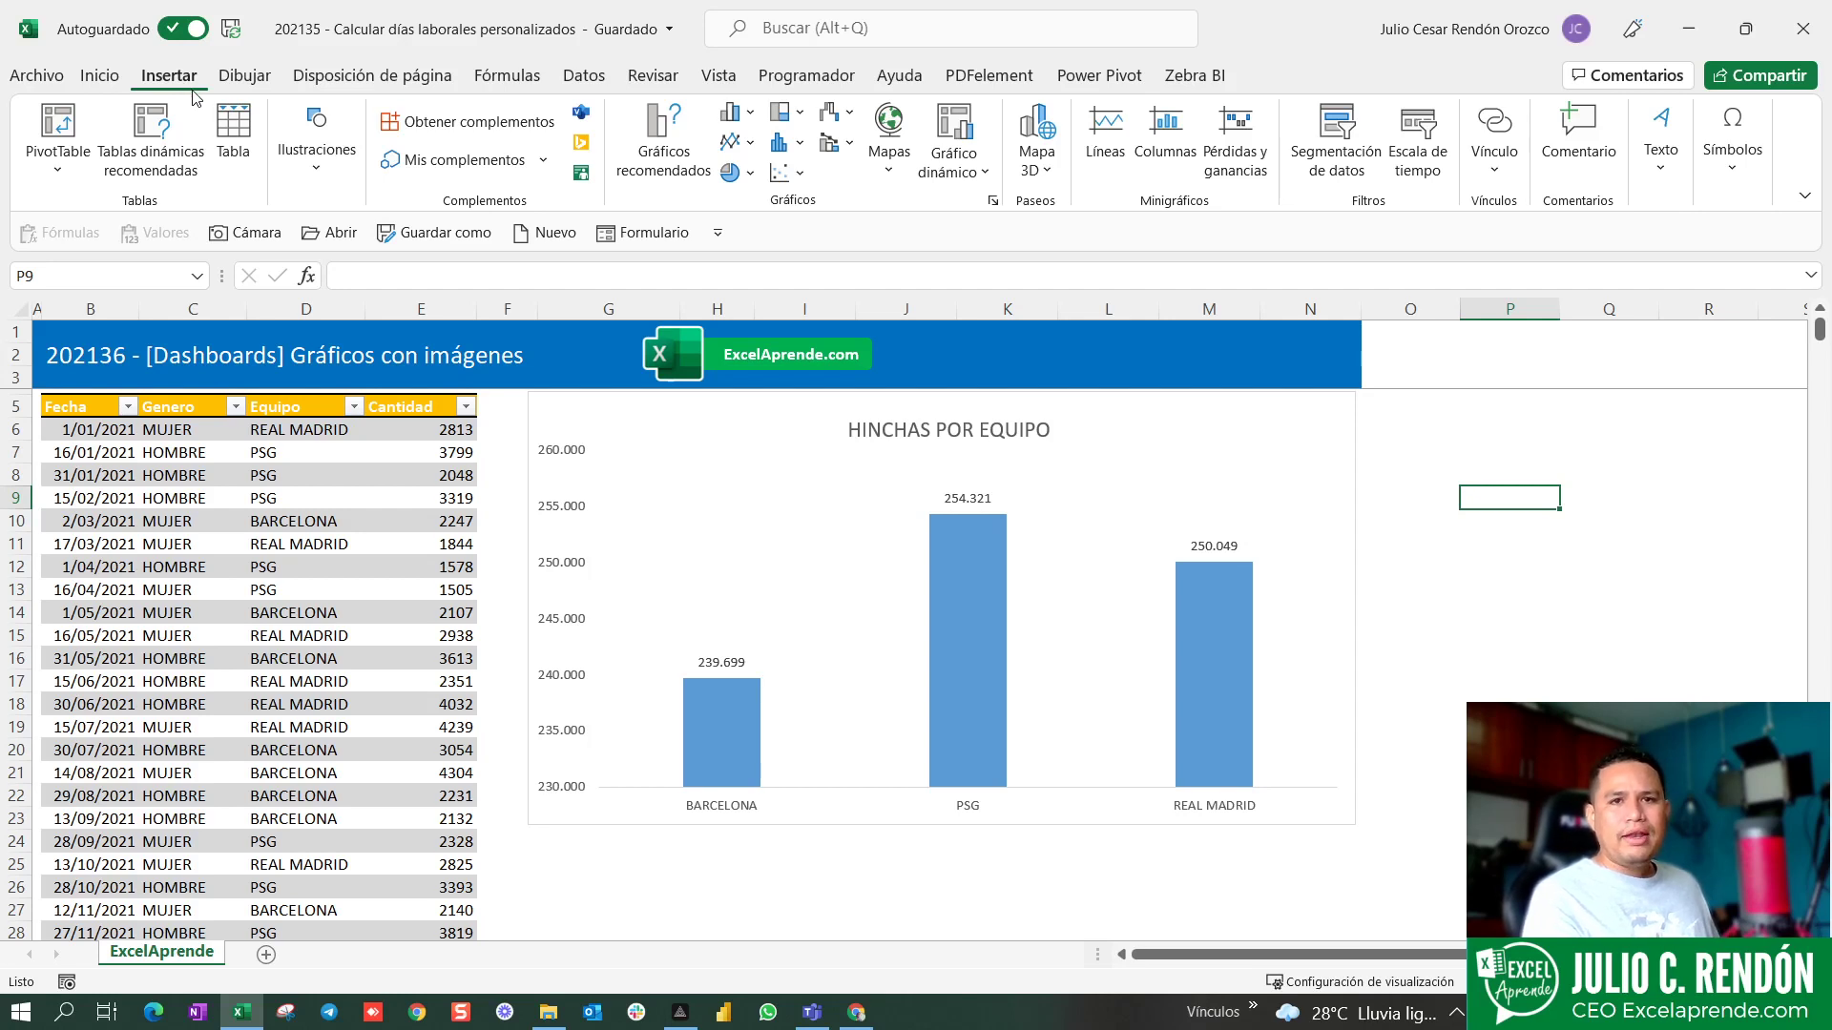
left_click(313, 170)
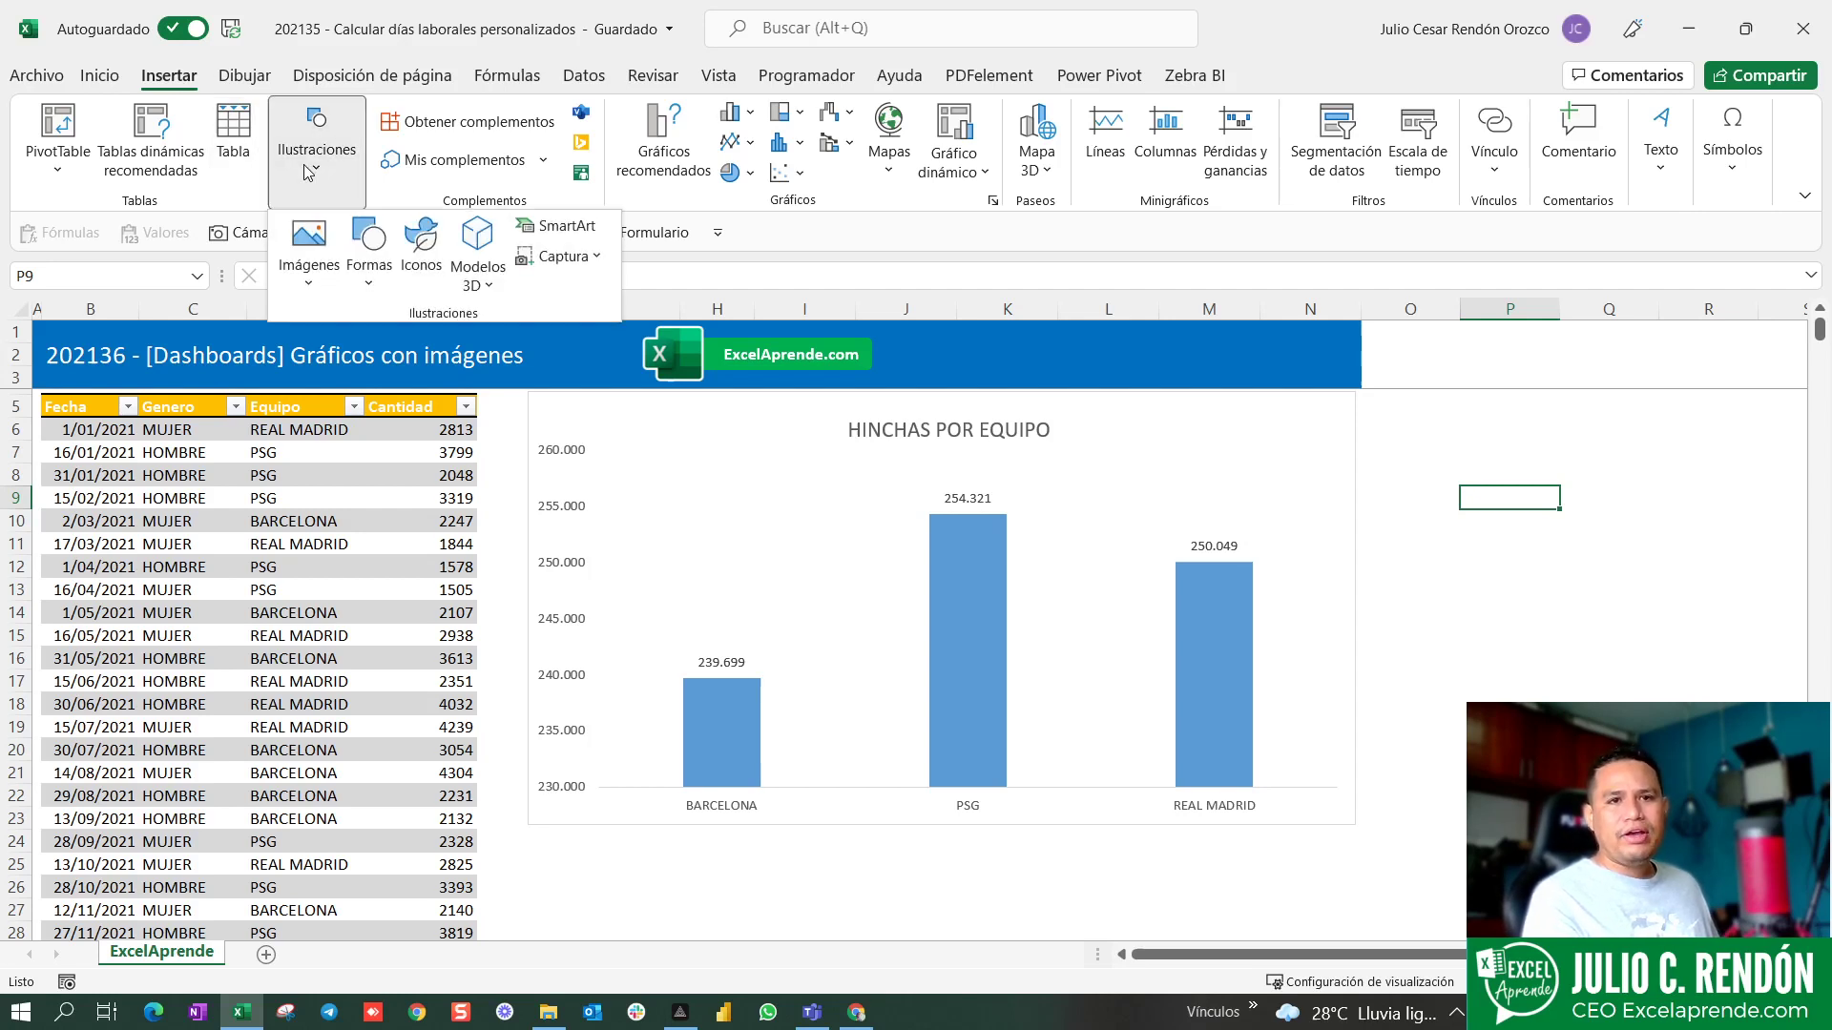
left_click(311, 286)
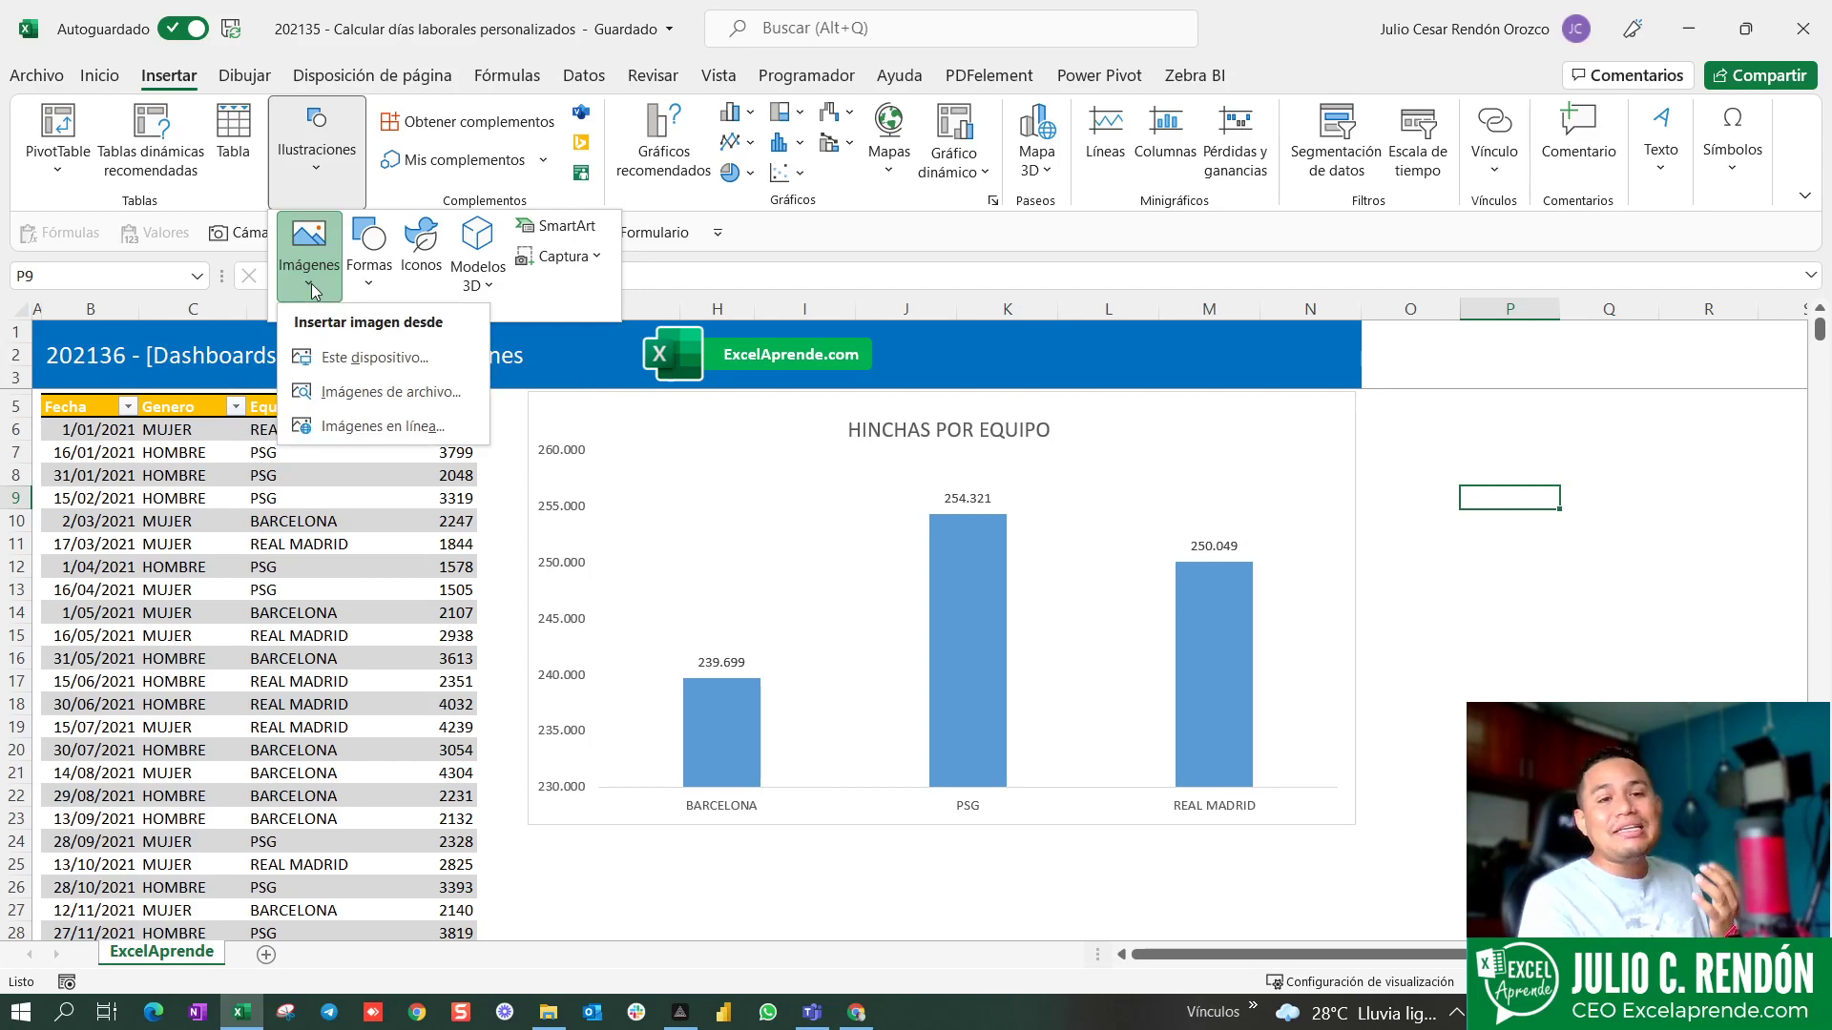
left_click(380, 359)
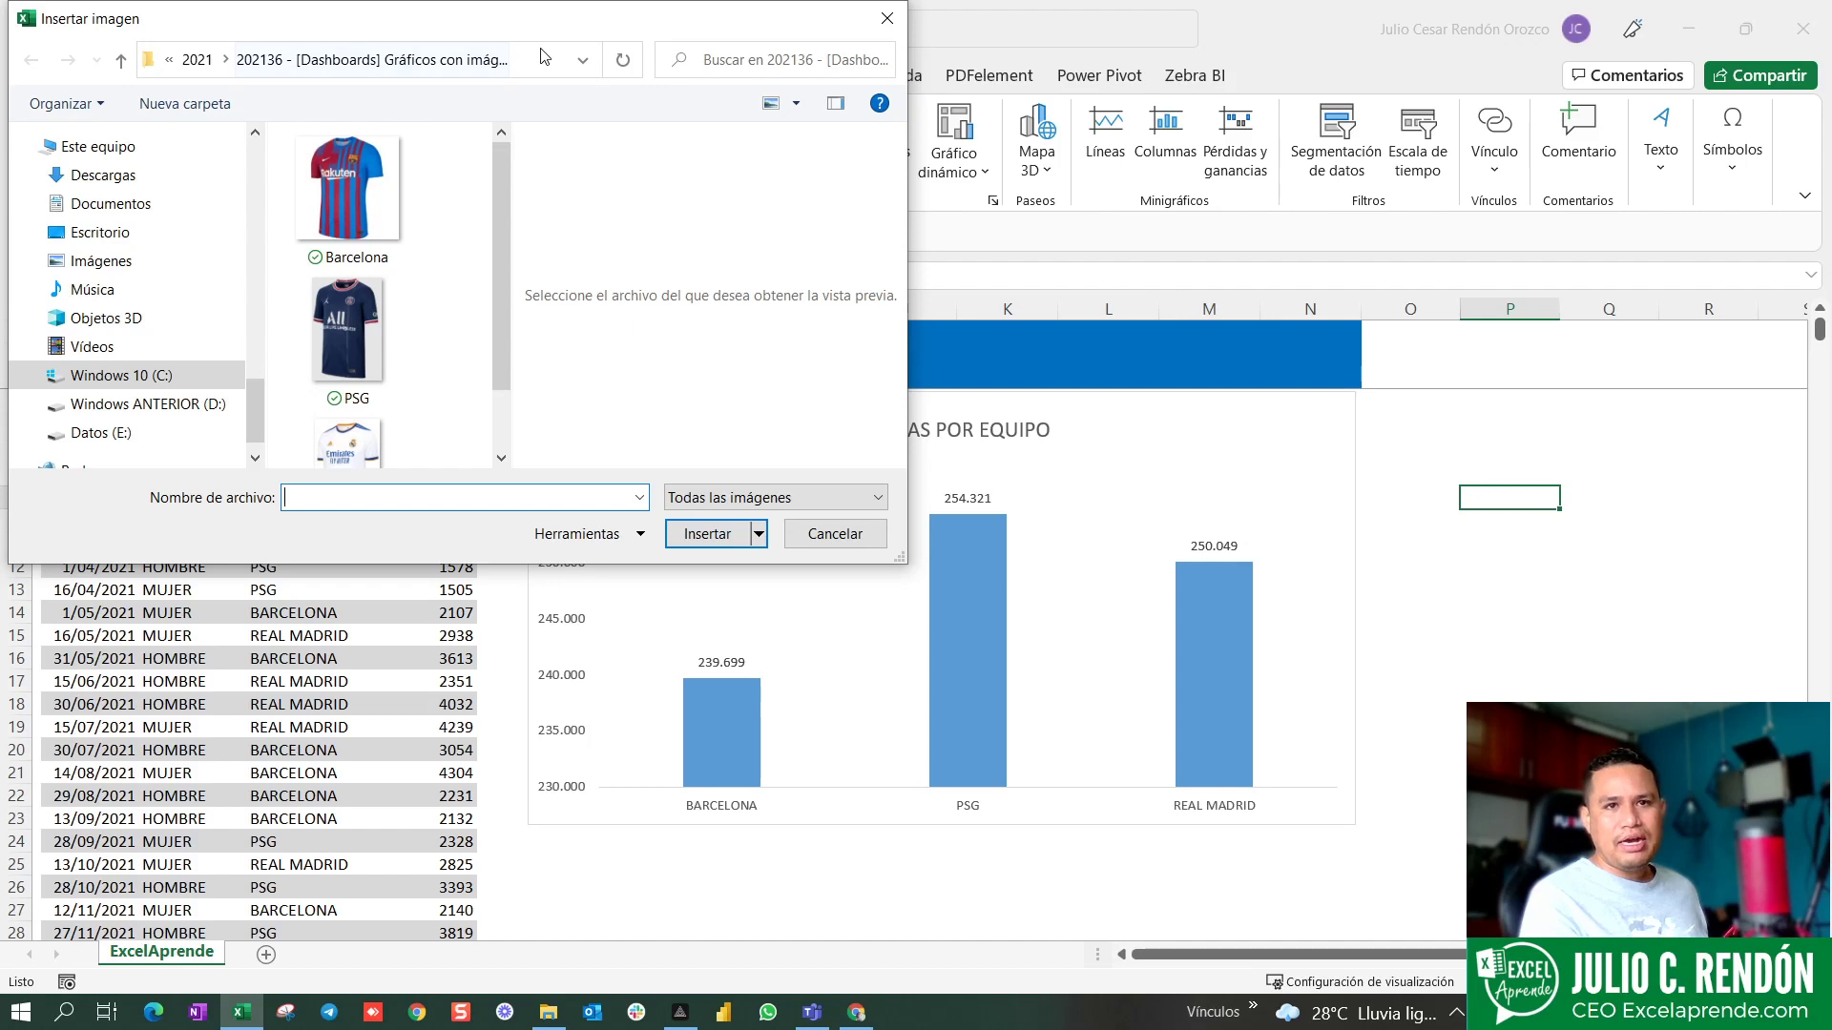
- Select the Barcelona, PSG and Real Madrid jersey images and insert them
left_click(543, 57)
left_click(545, 60)
key("Escape")
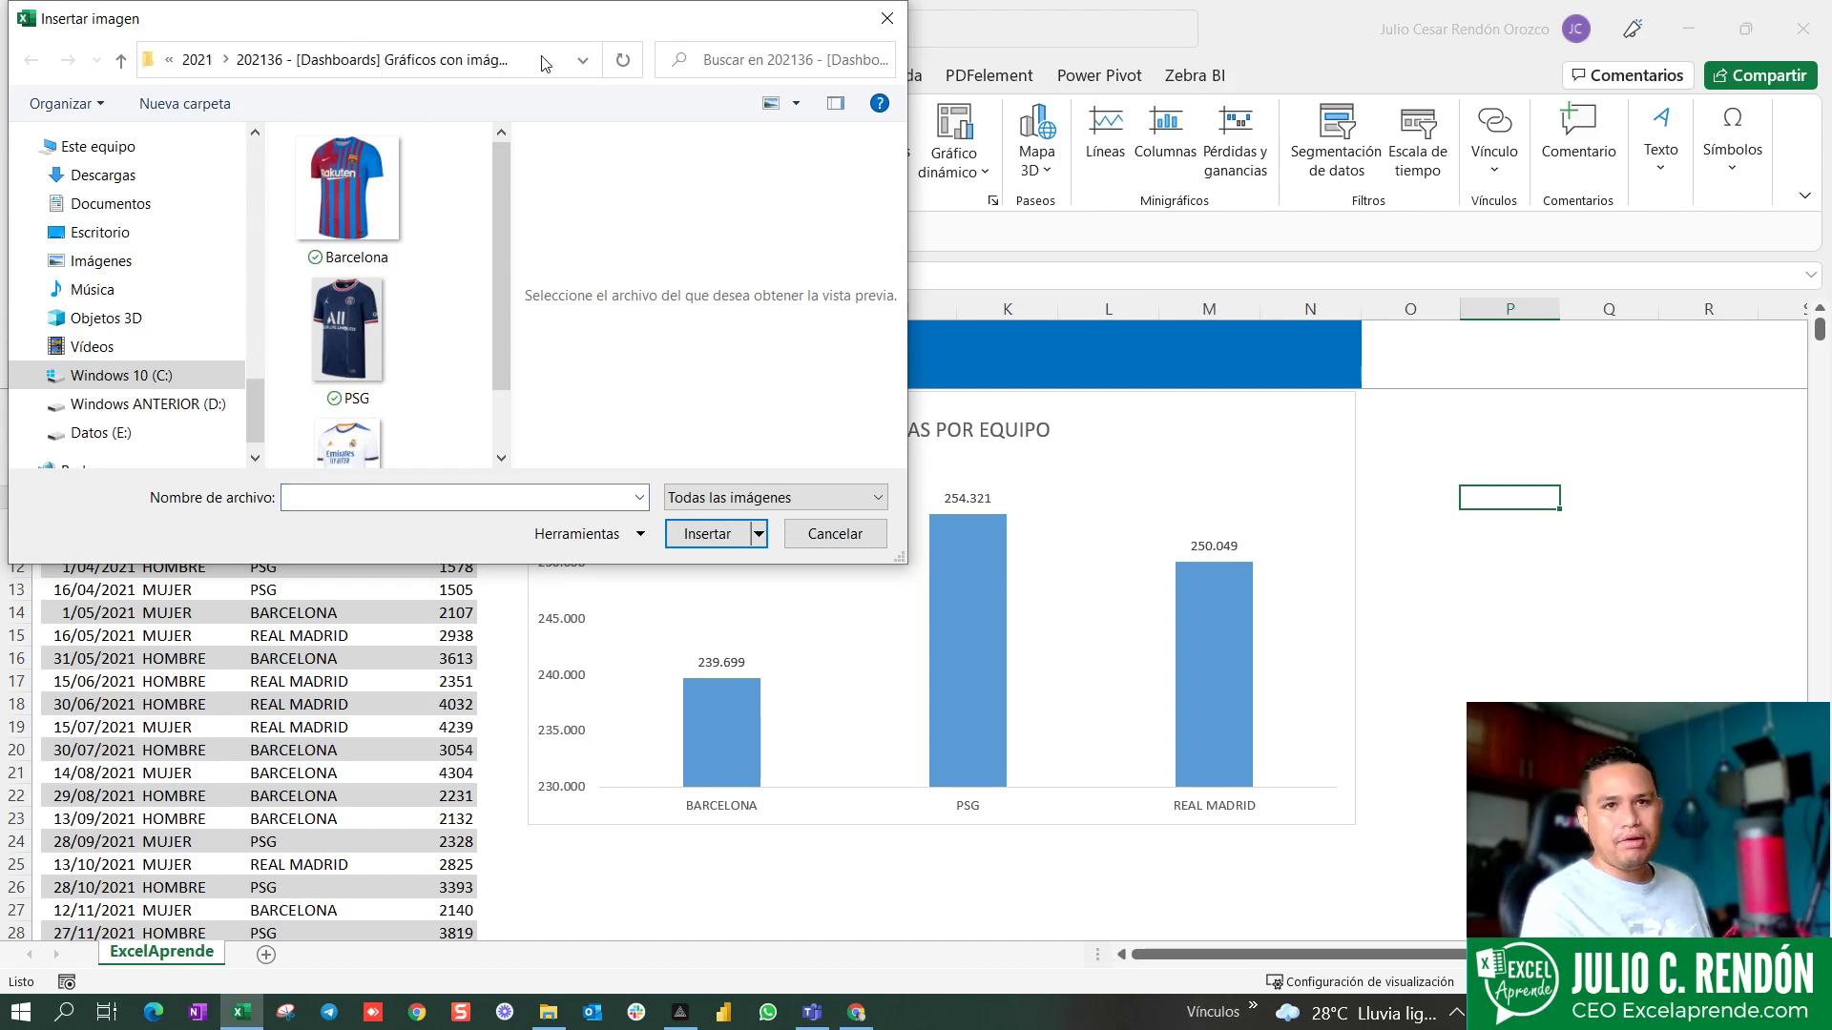
left_click(345, 191)
scroll(348, 296, "down", 1)
left_click(378, 384, "shift")
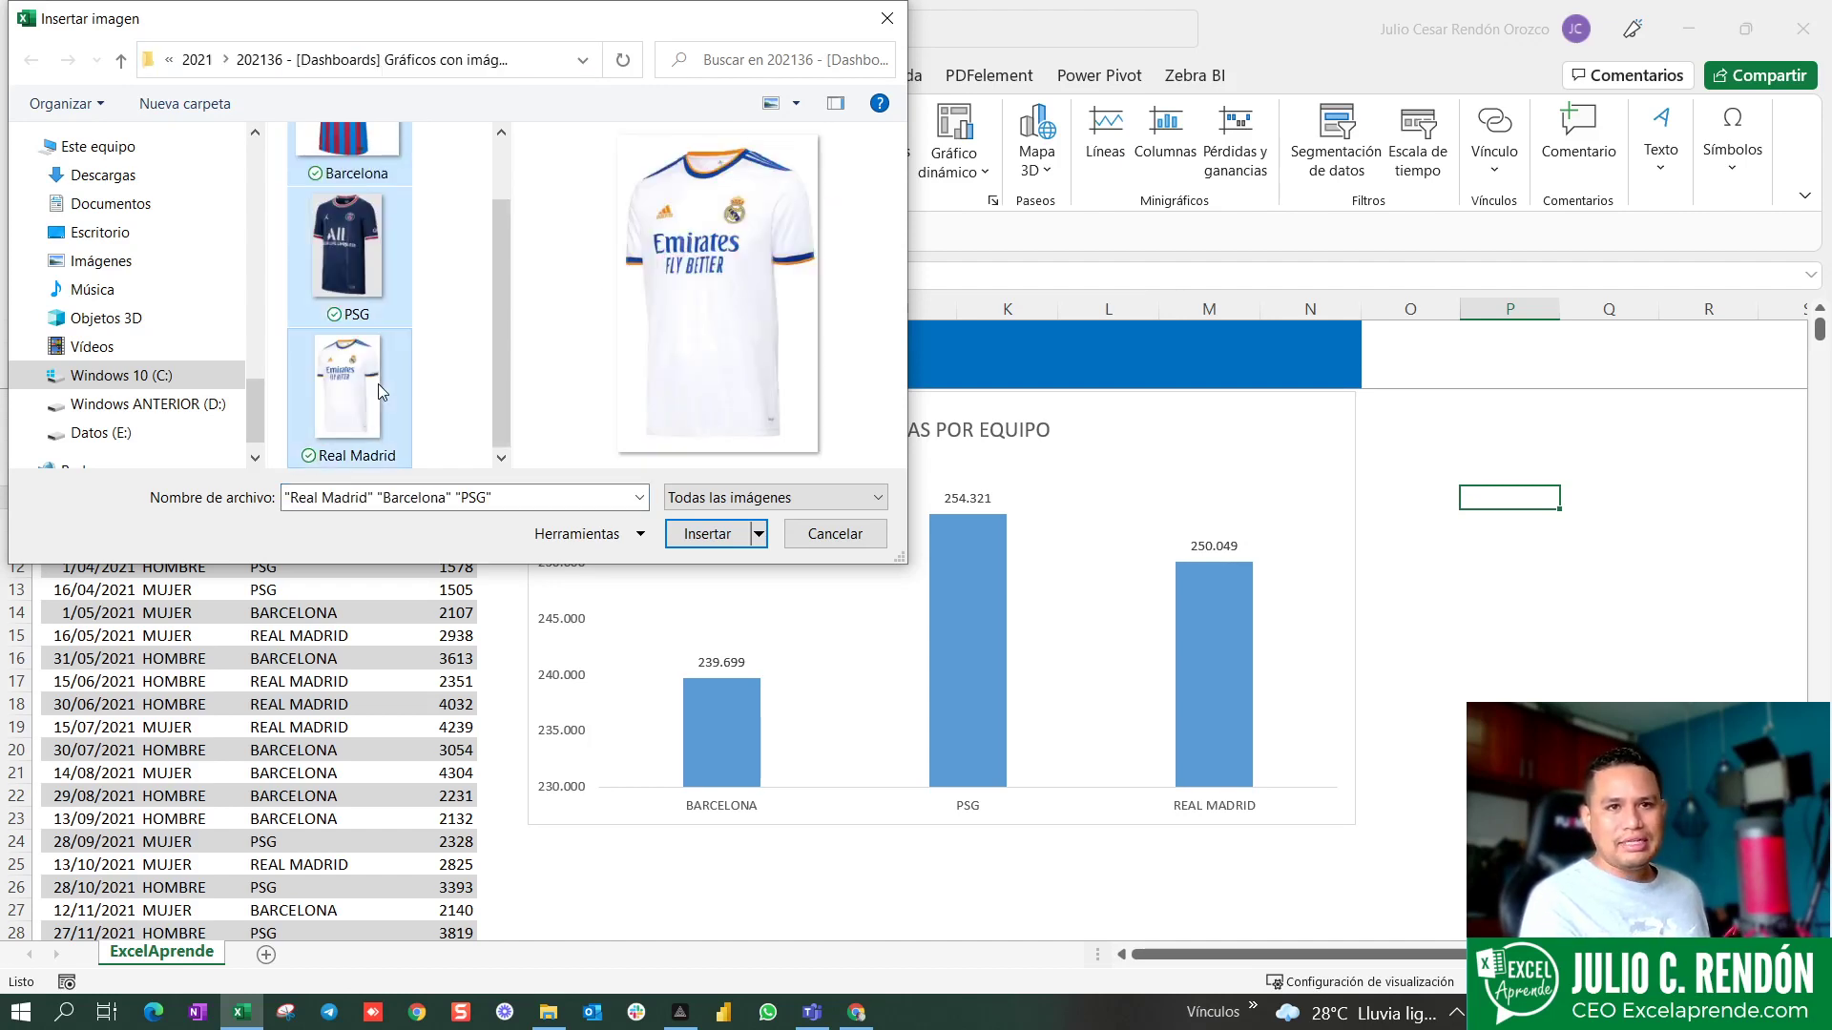
left_click(706, 533)
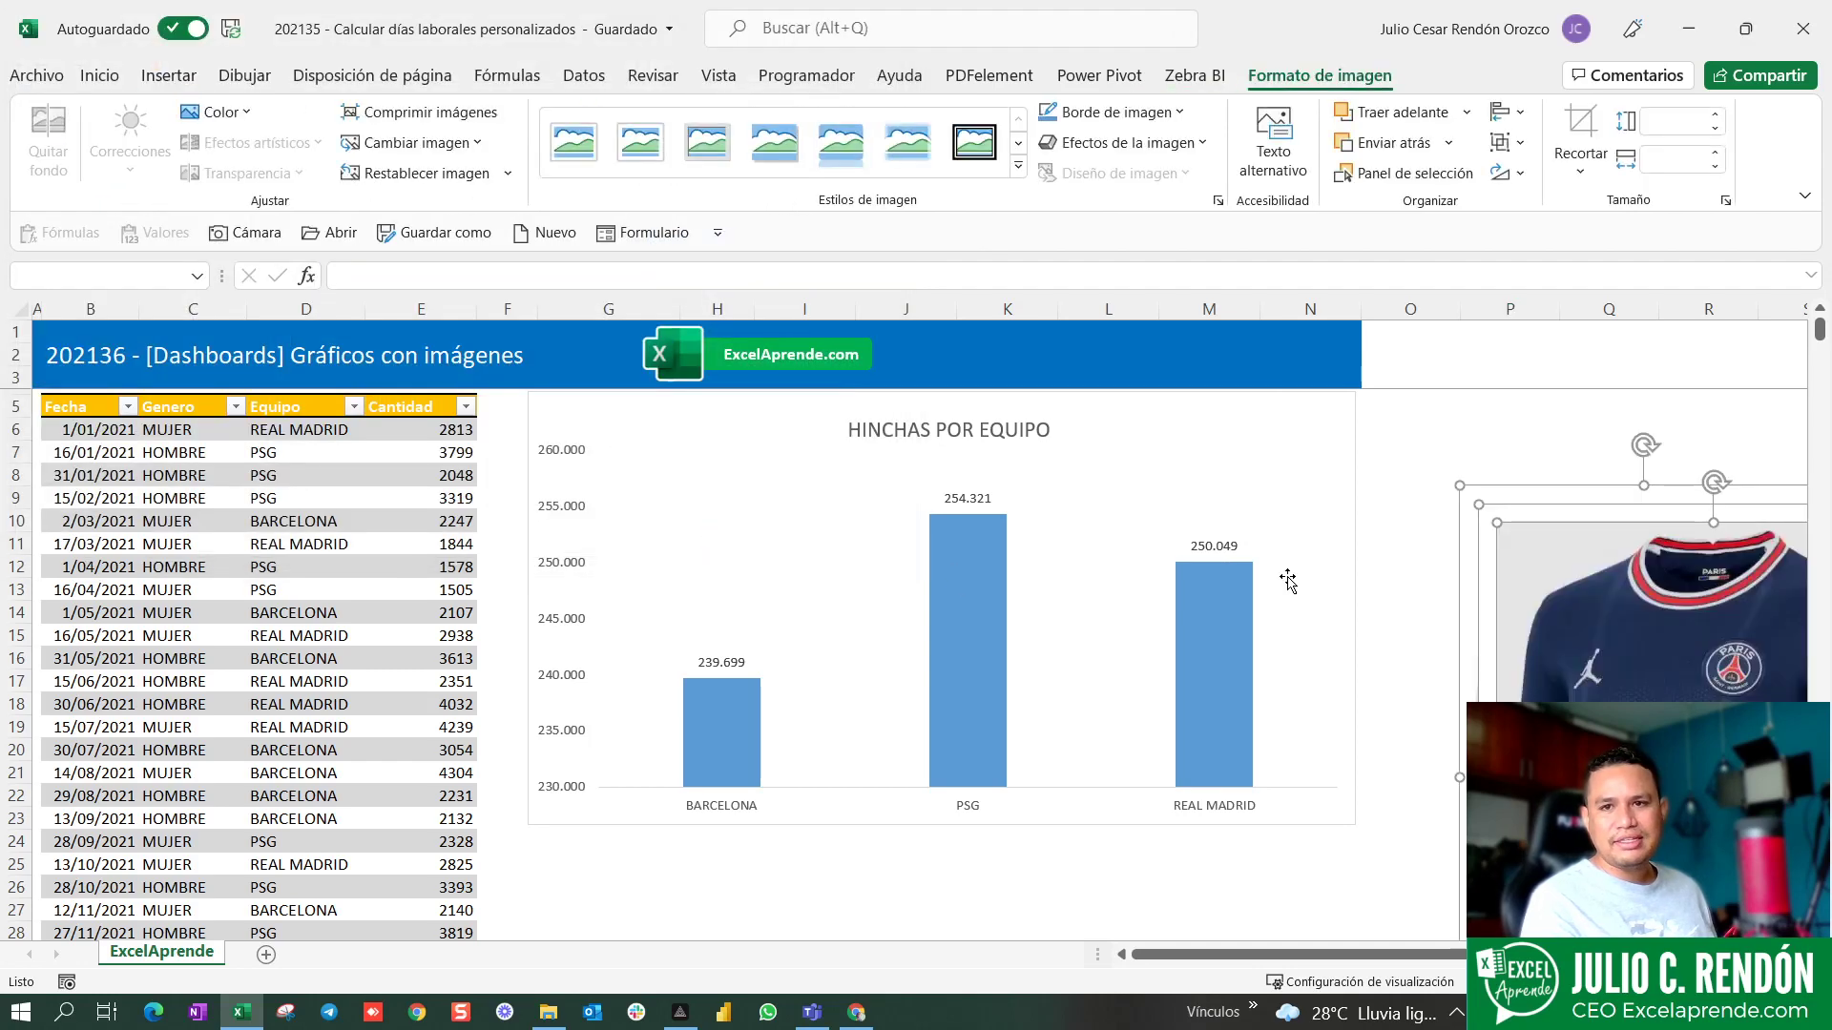
- Move the inserted jersey pictures up and spread them apart to reveal Real Madrid
left_click_drag(1597, 618, 1523, 581)
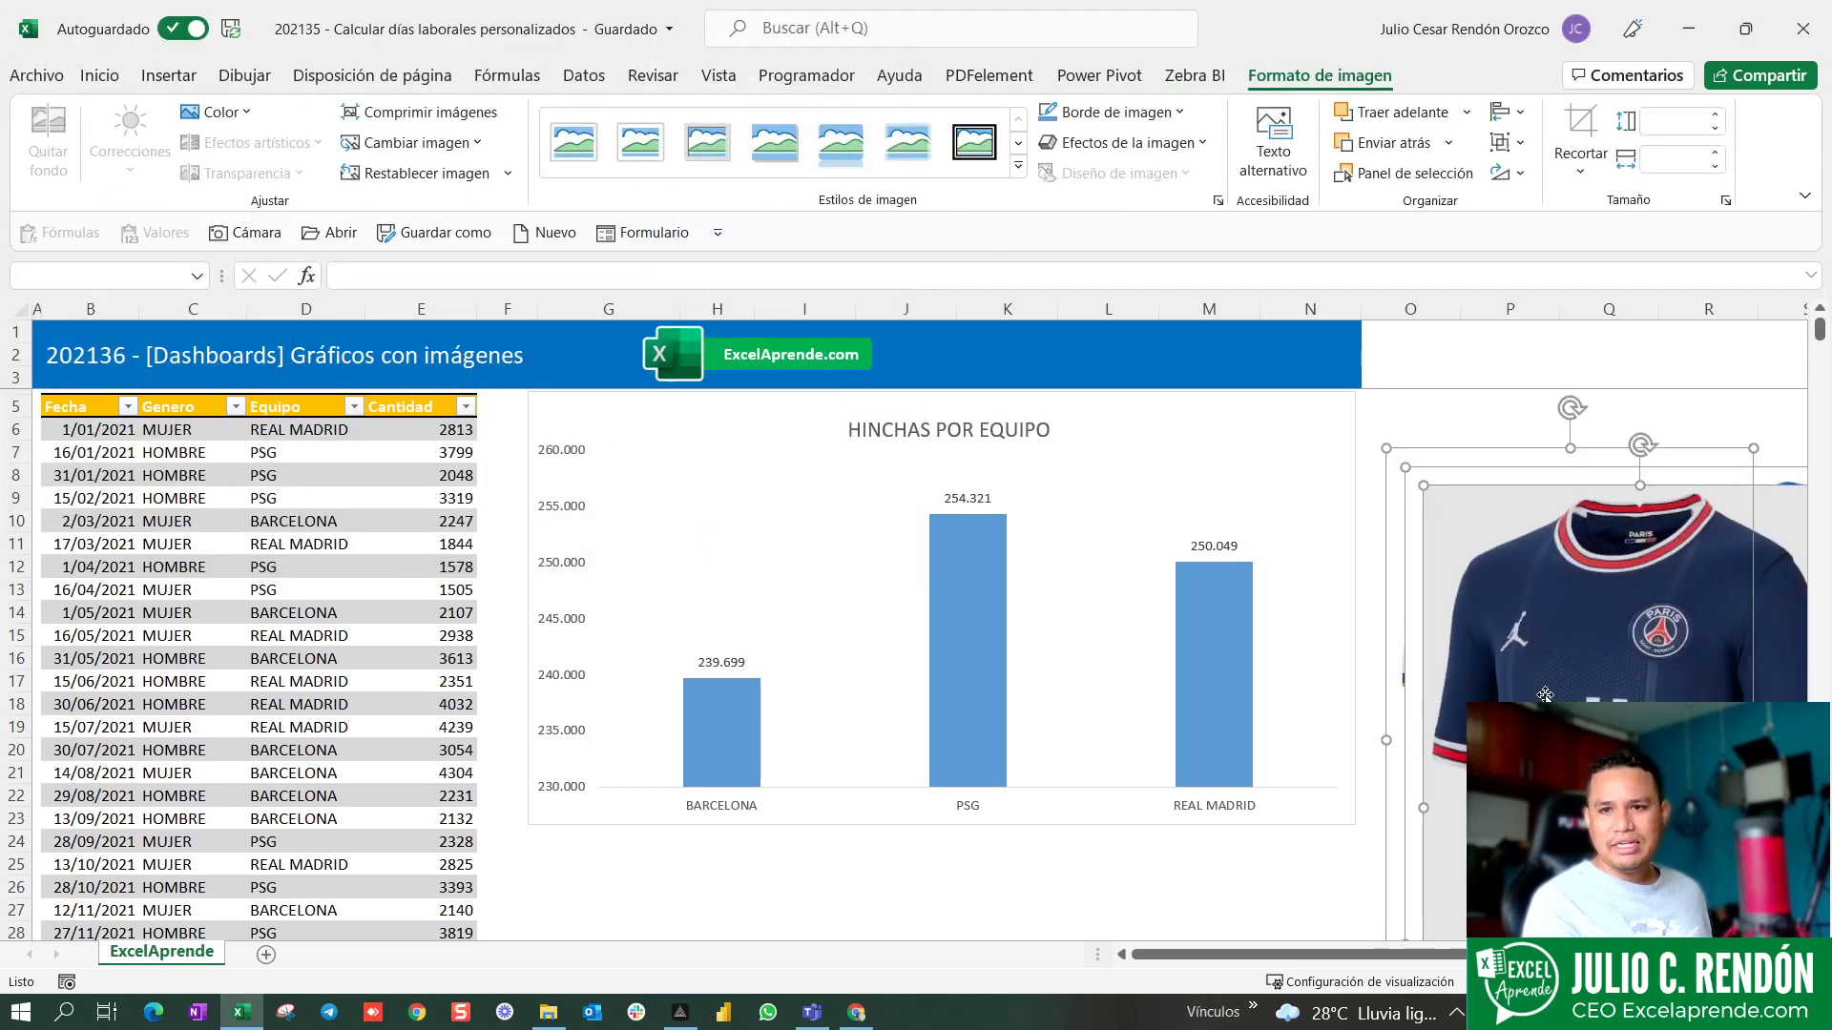
scroll(916, 620, "right", 1)
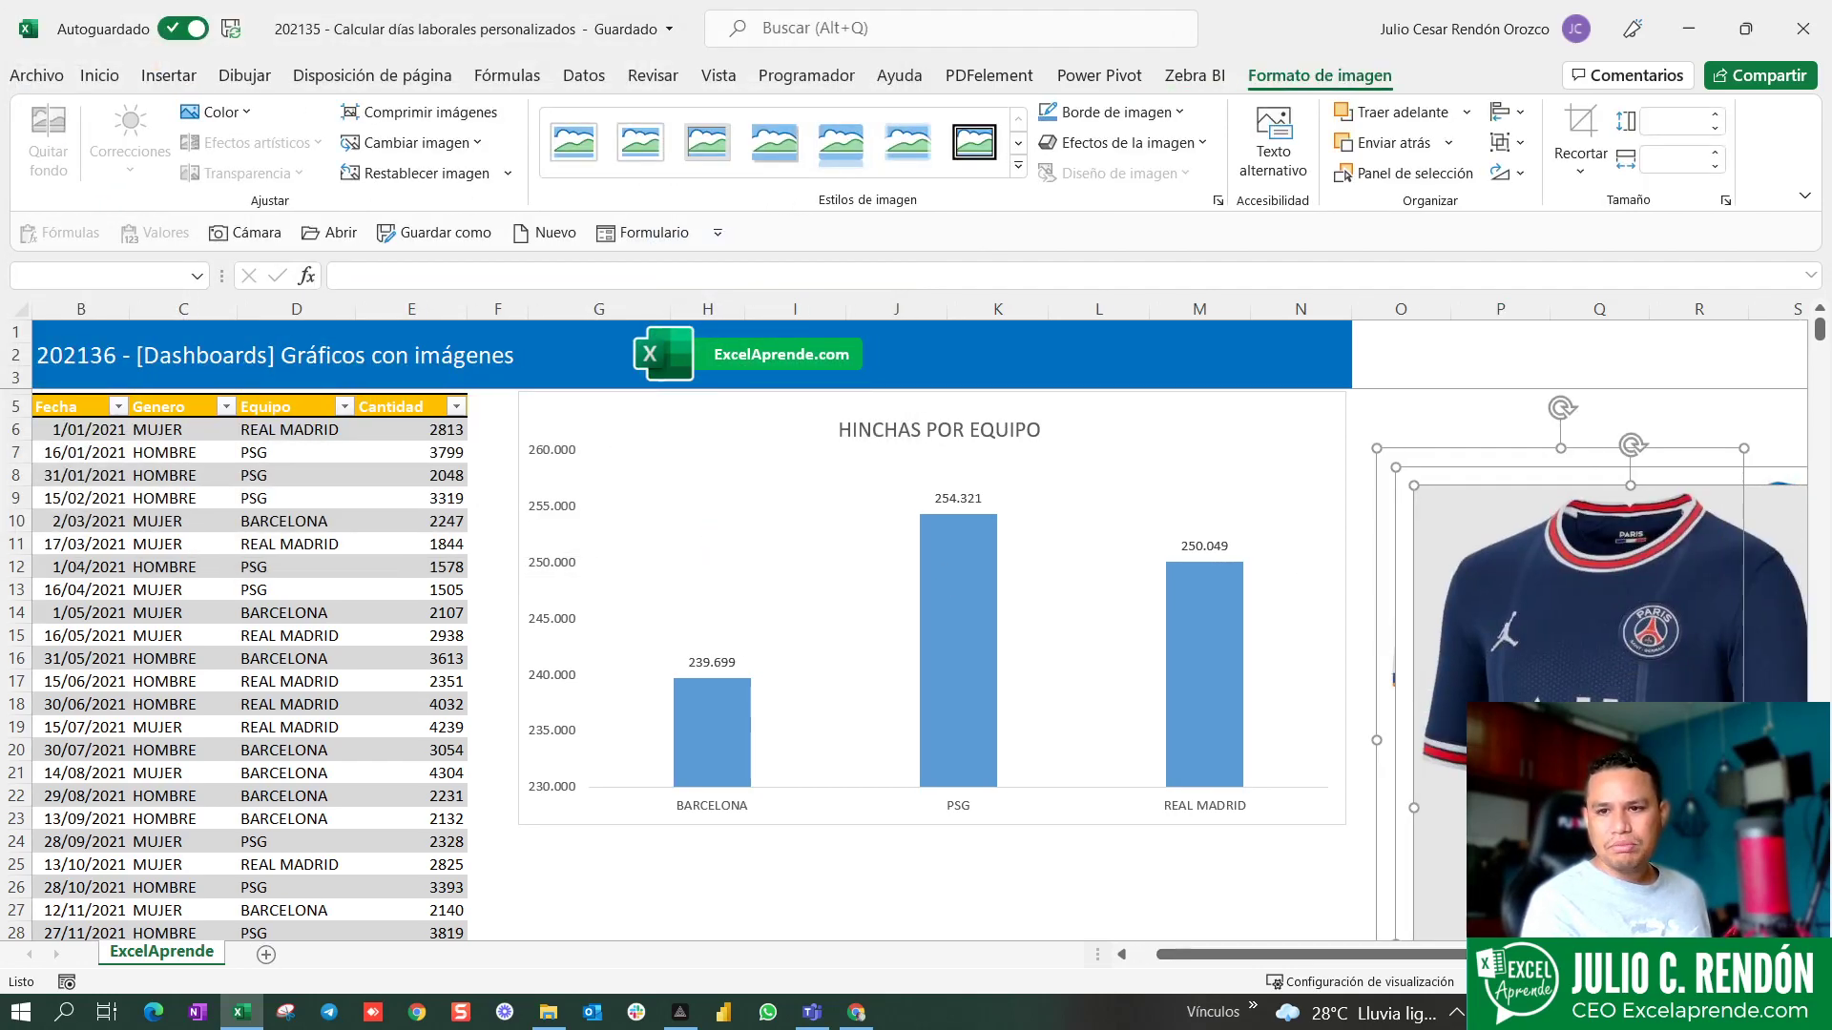
scroll(1765, 610, "right", 3)
scroll(1765, 610, "right", 3)
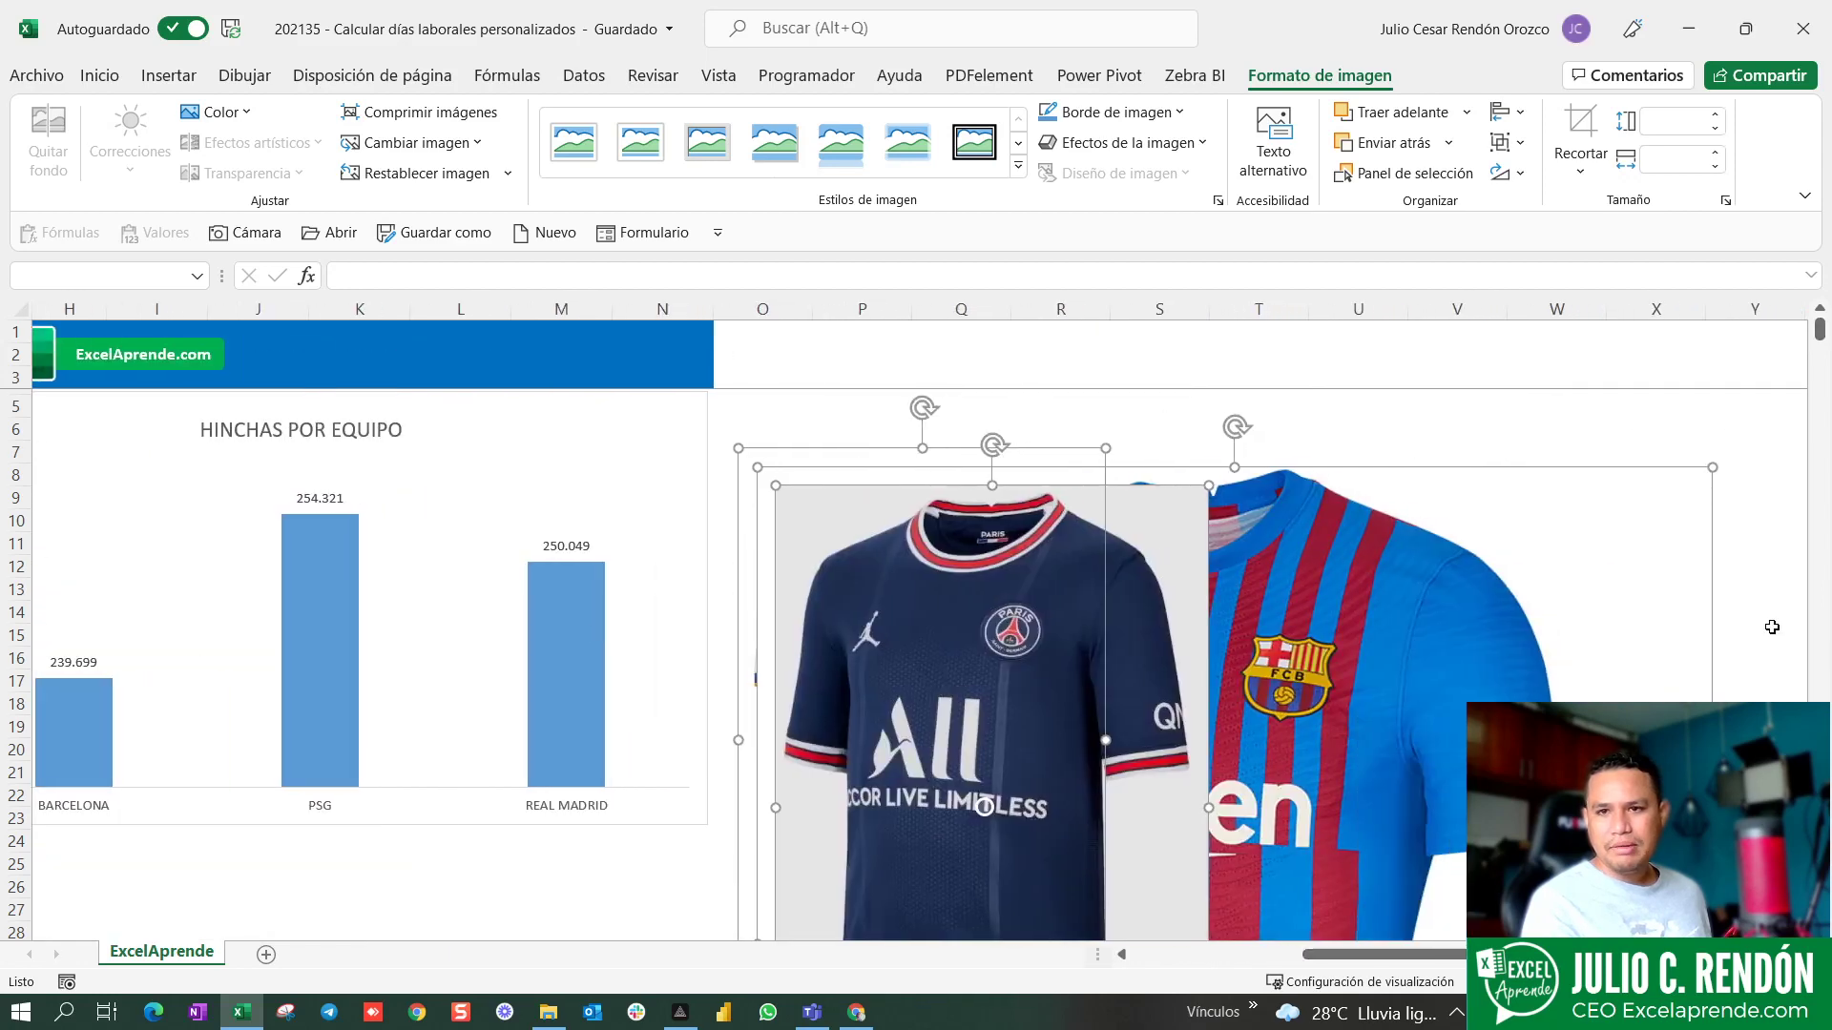
left_click(1765, 592)
scroll(1389, 608, "down", 3)
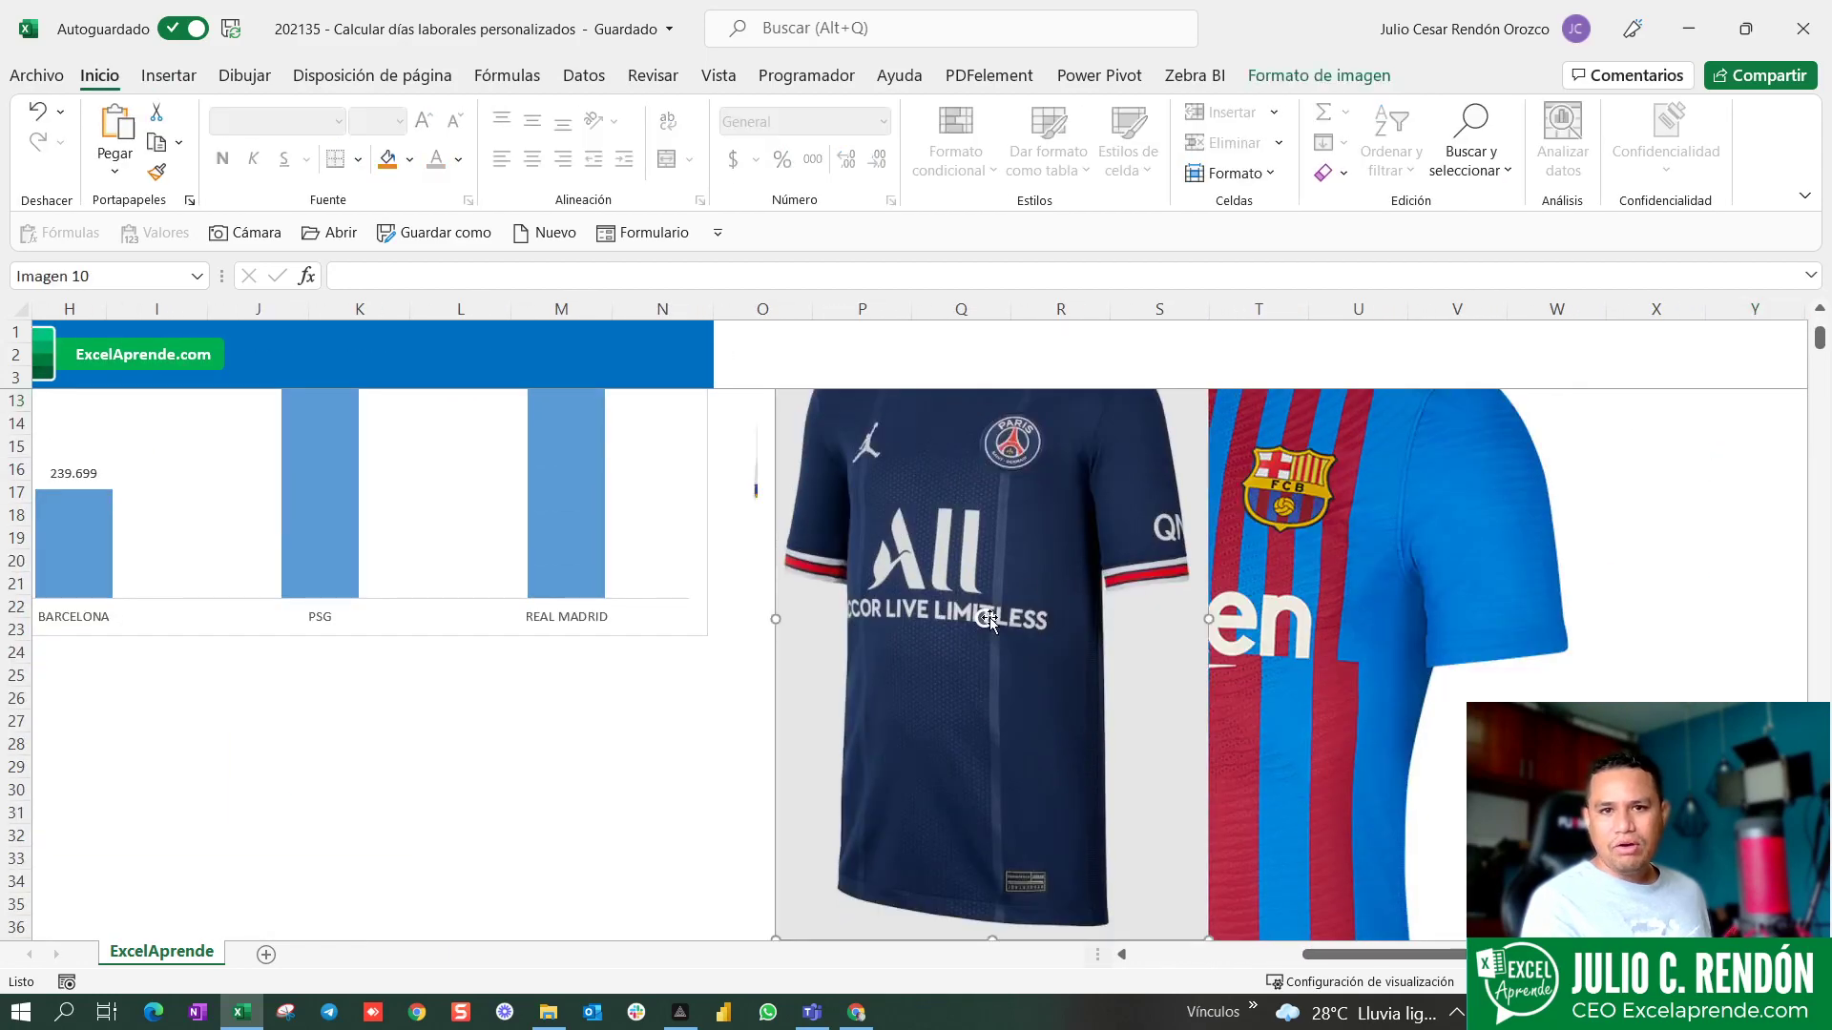
left_click_drag(992, 616, 1081, 663)
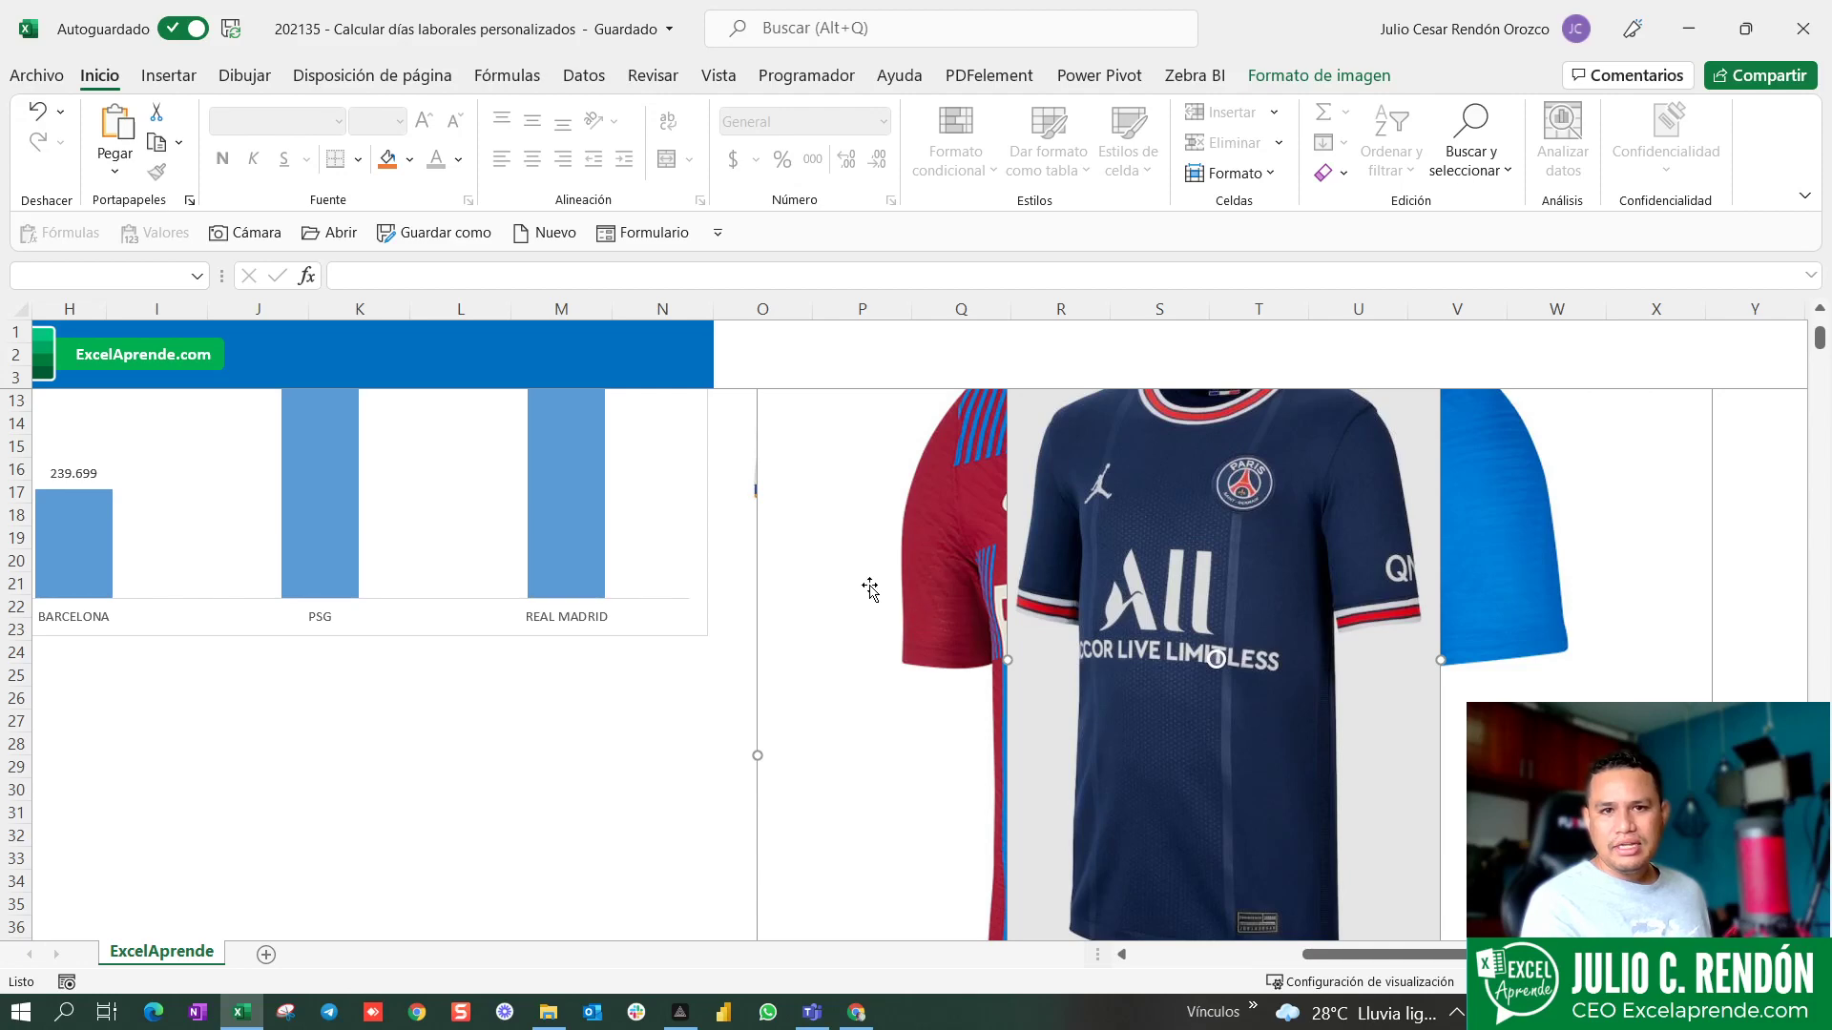
left_click_drag(871, 585, 754, 585)
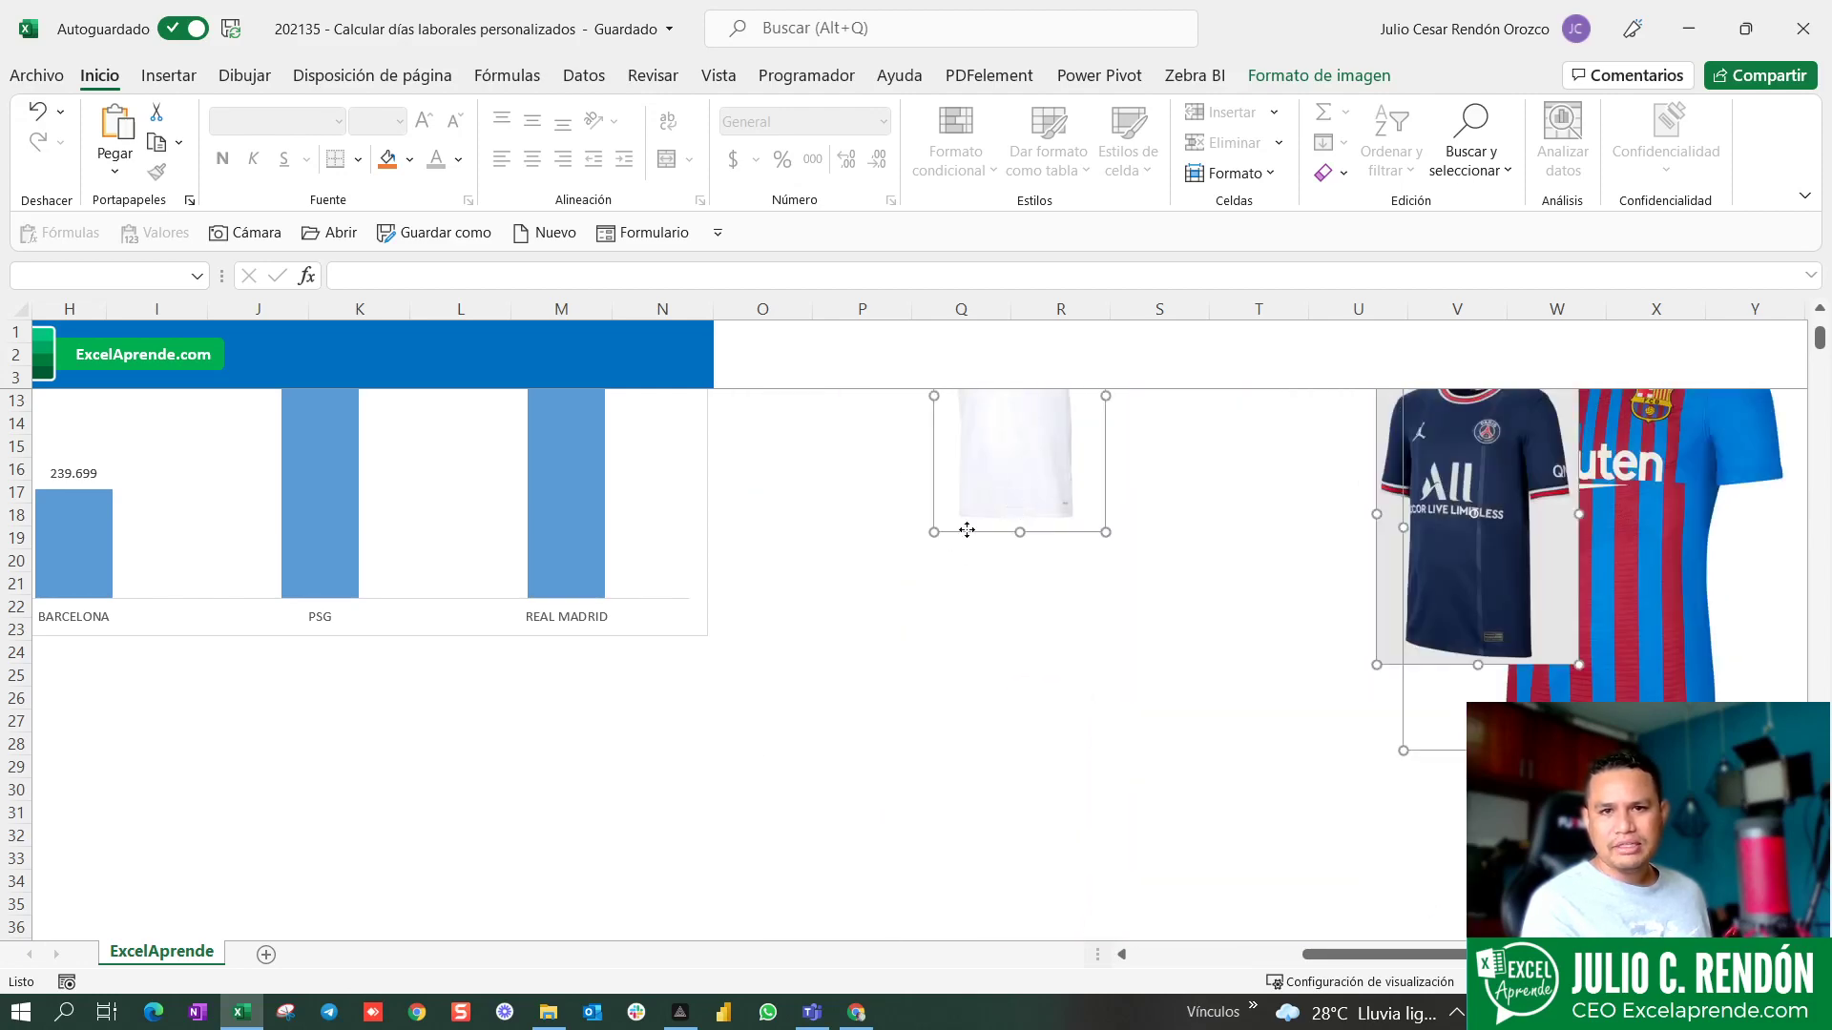
- Line up Real Madrid and PSG side by side, shrink PSG to match, and bring Barcelona alongside
left_click(1128, 496)
left_click_drag(934, 579, 914, 554)
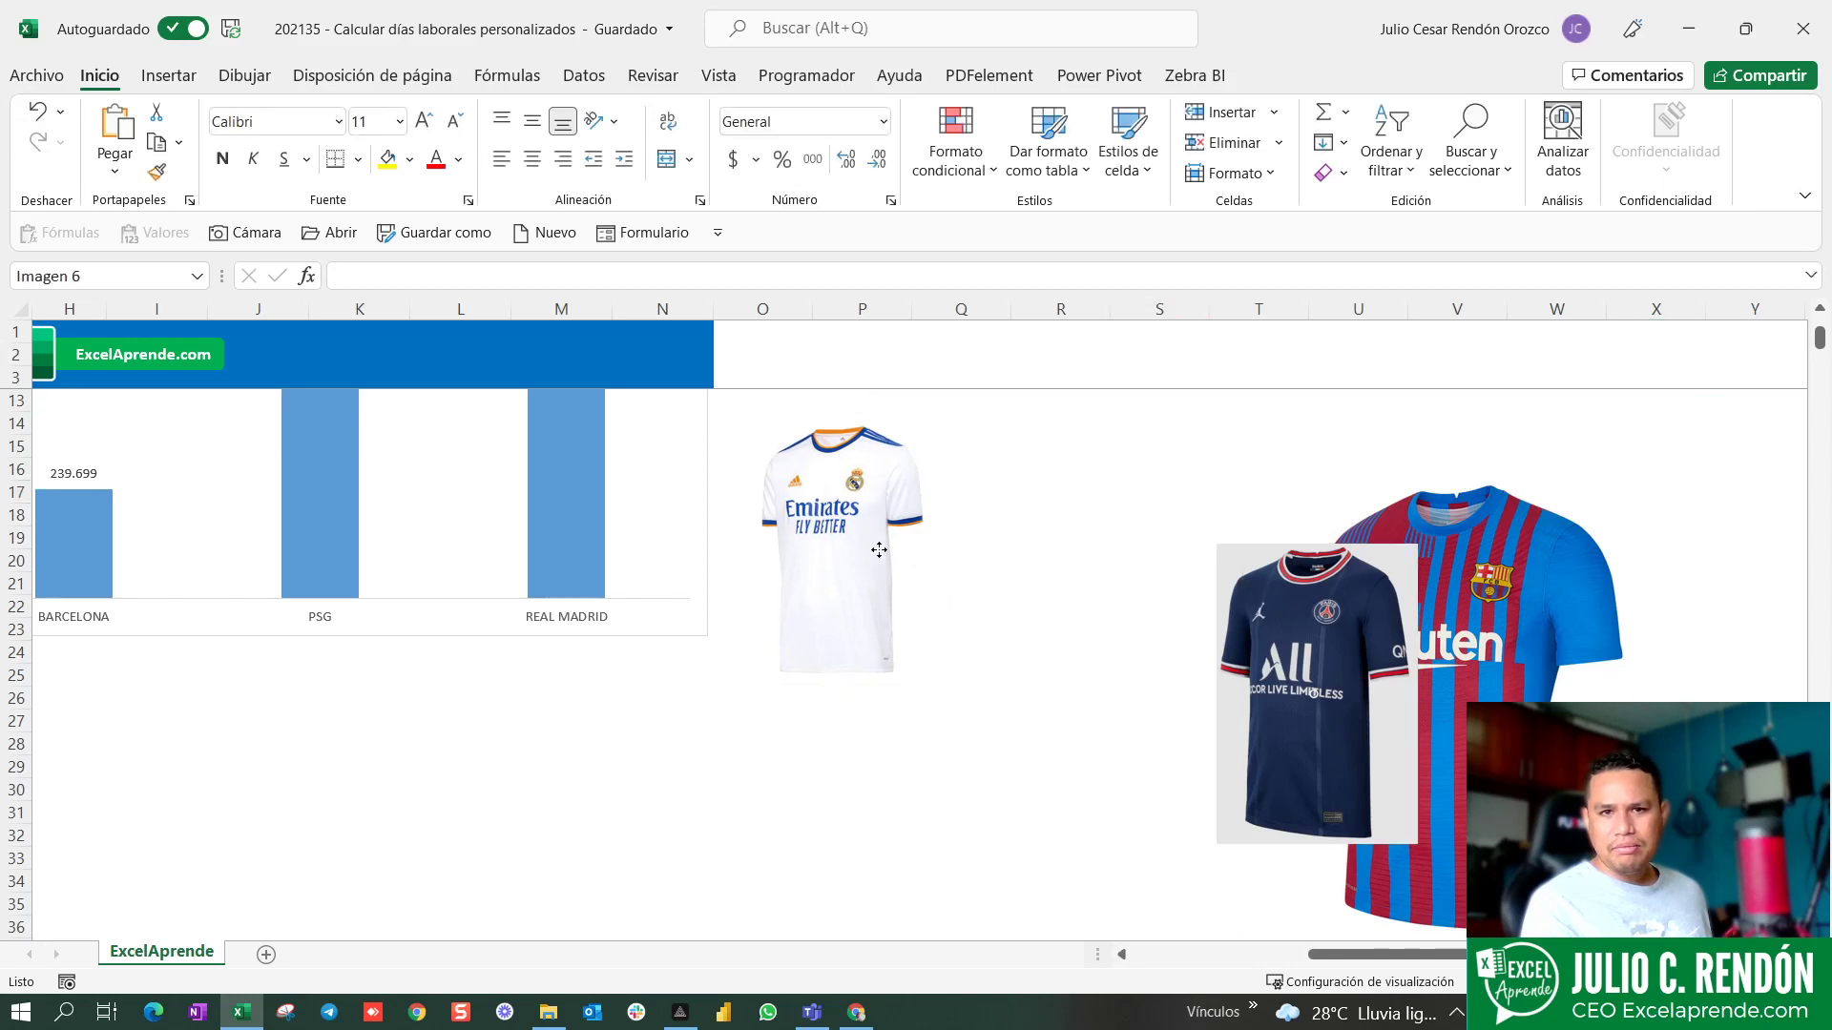
left_click_drag(1265, 671, 1062, 588)
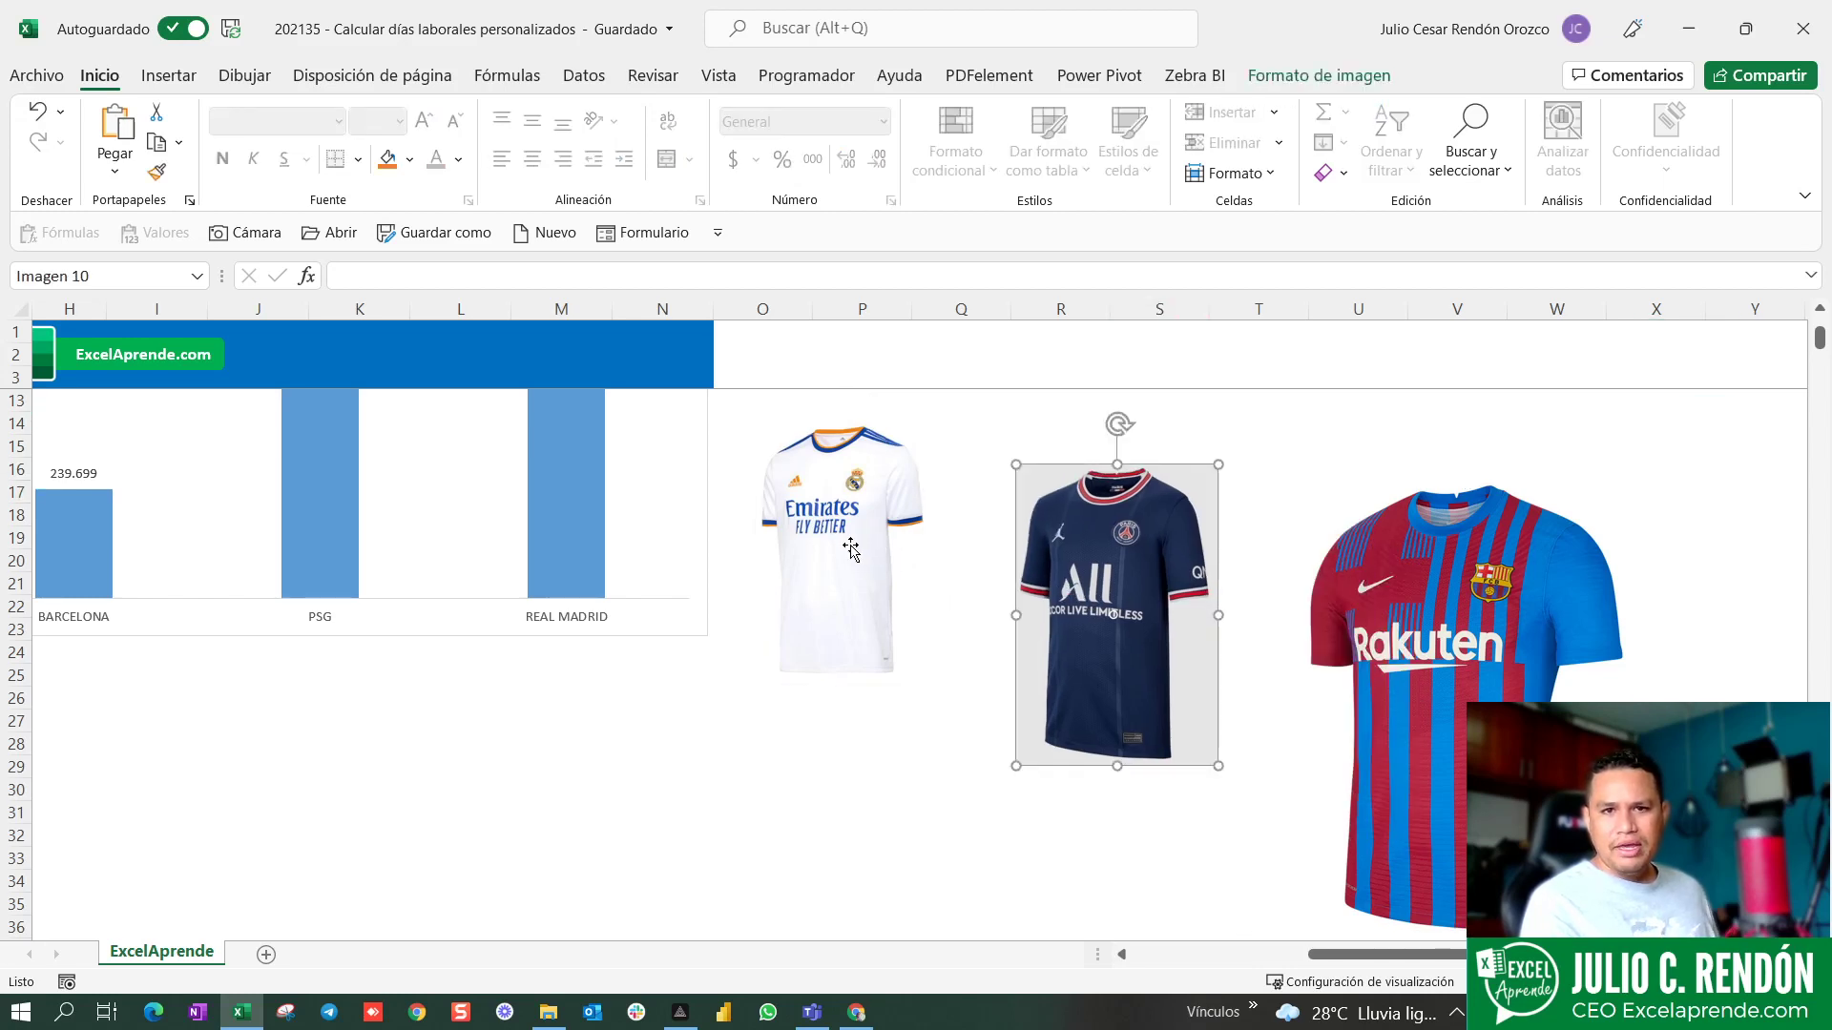
left_click_drag(846, 536, 858, 572)
left_click_drag(1067, 557, 1052, 571)
left_click(937, 563)
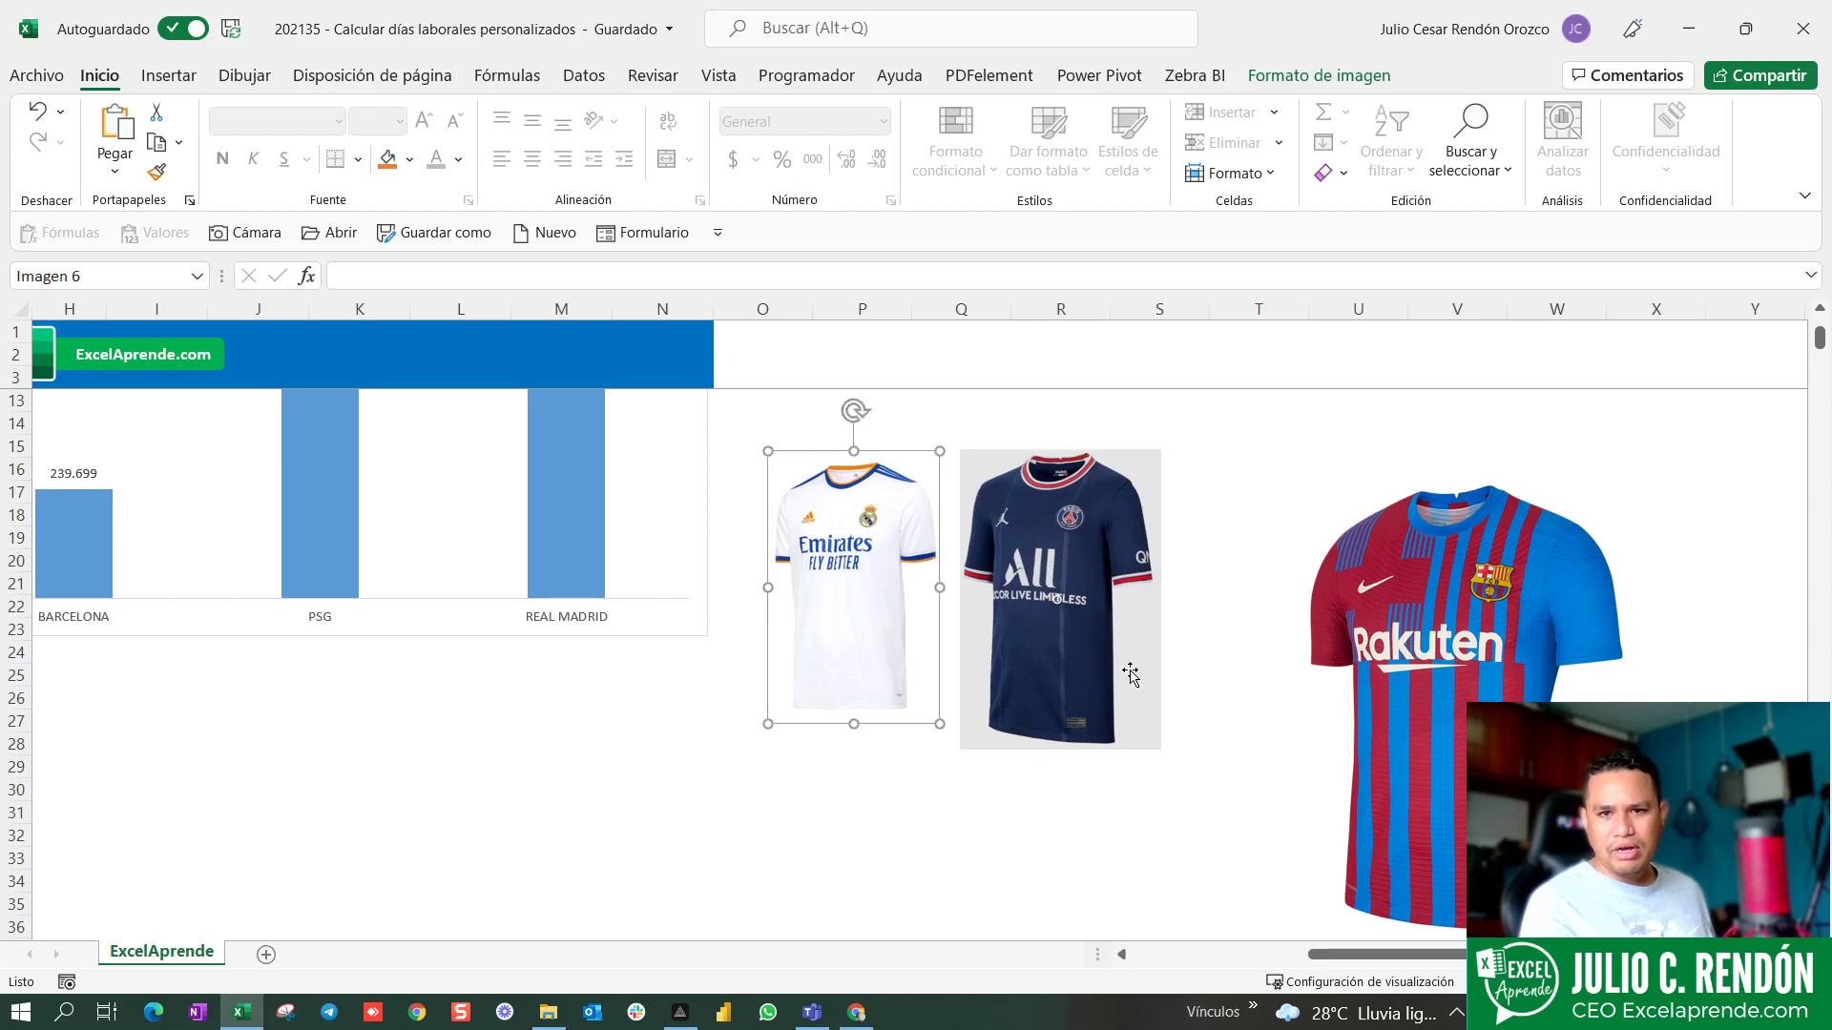
left_click(1145, 713)
left_click_drag(1164, 751, 1138, 716)
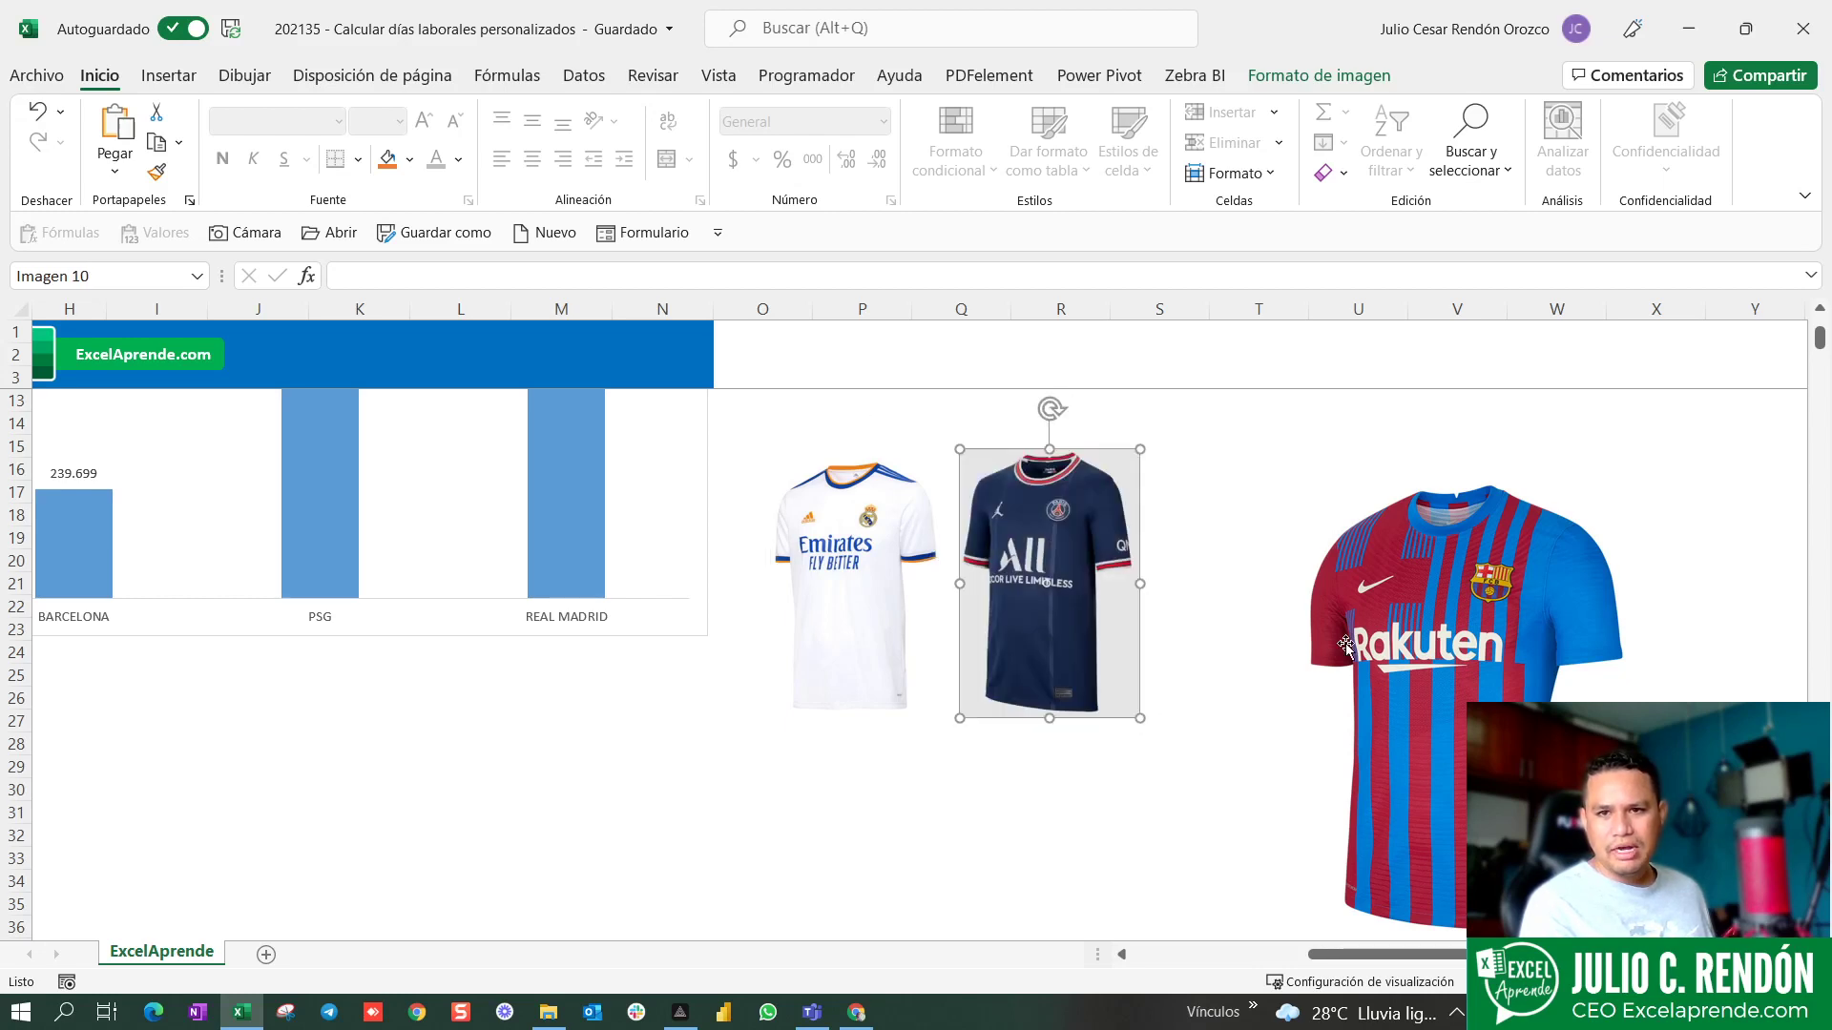
mouse_move(1468, 649)
left_mouse_down()
mouse_move(1328, 620)
mouse_move(1379, 558)
left_mouse_up()
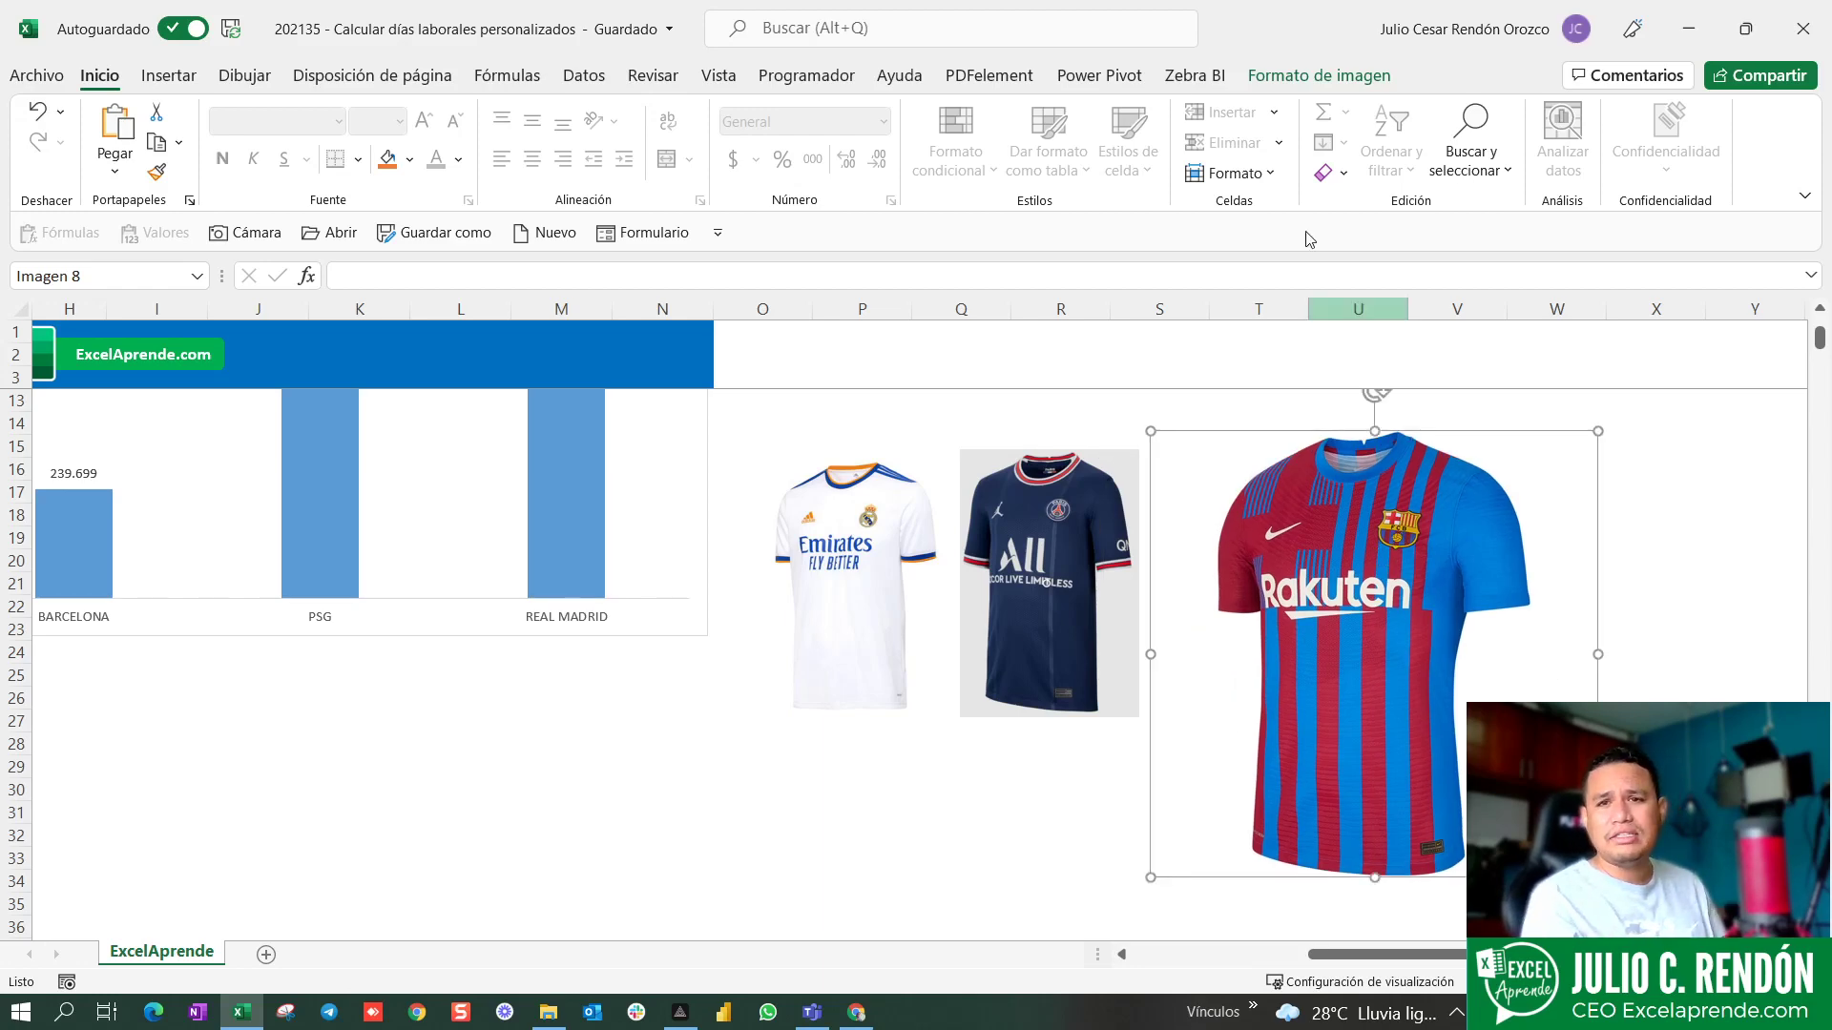
- Crop the empty margins off the Barcelona jersey picture
left_click(1320, 75)
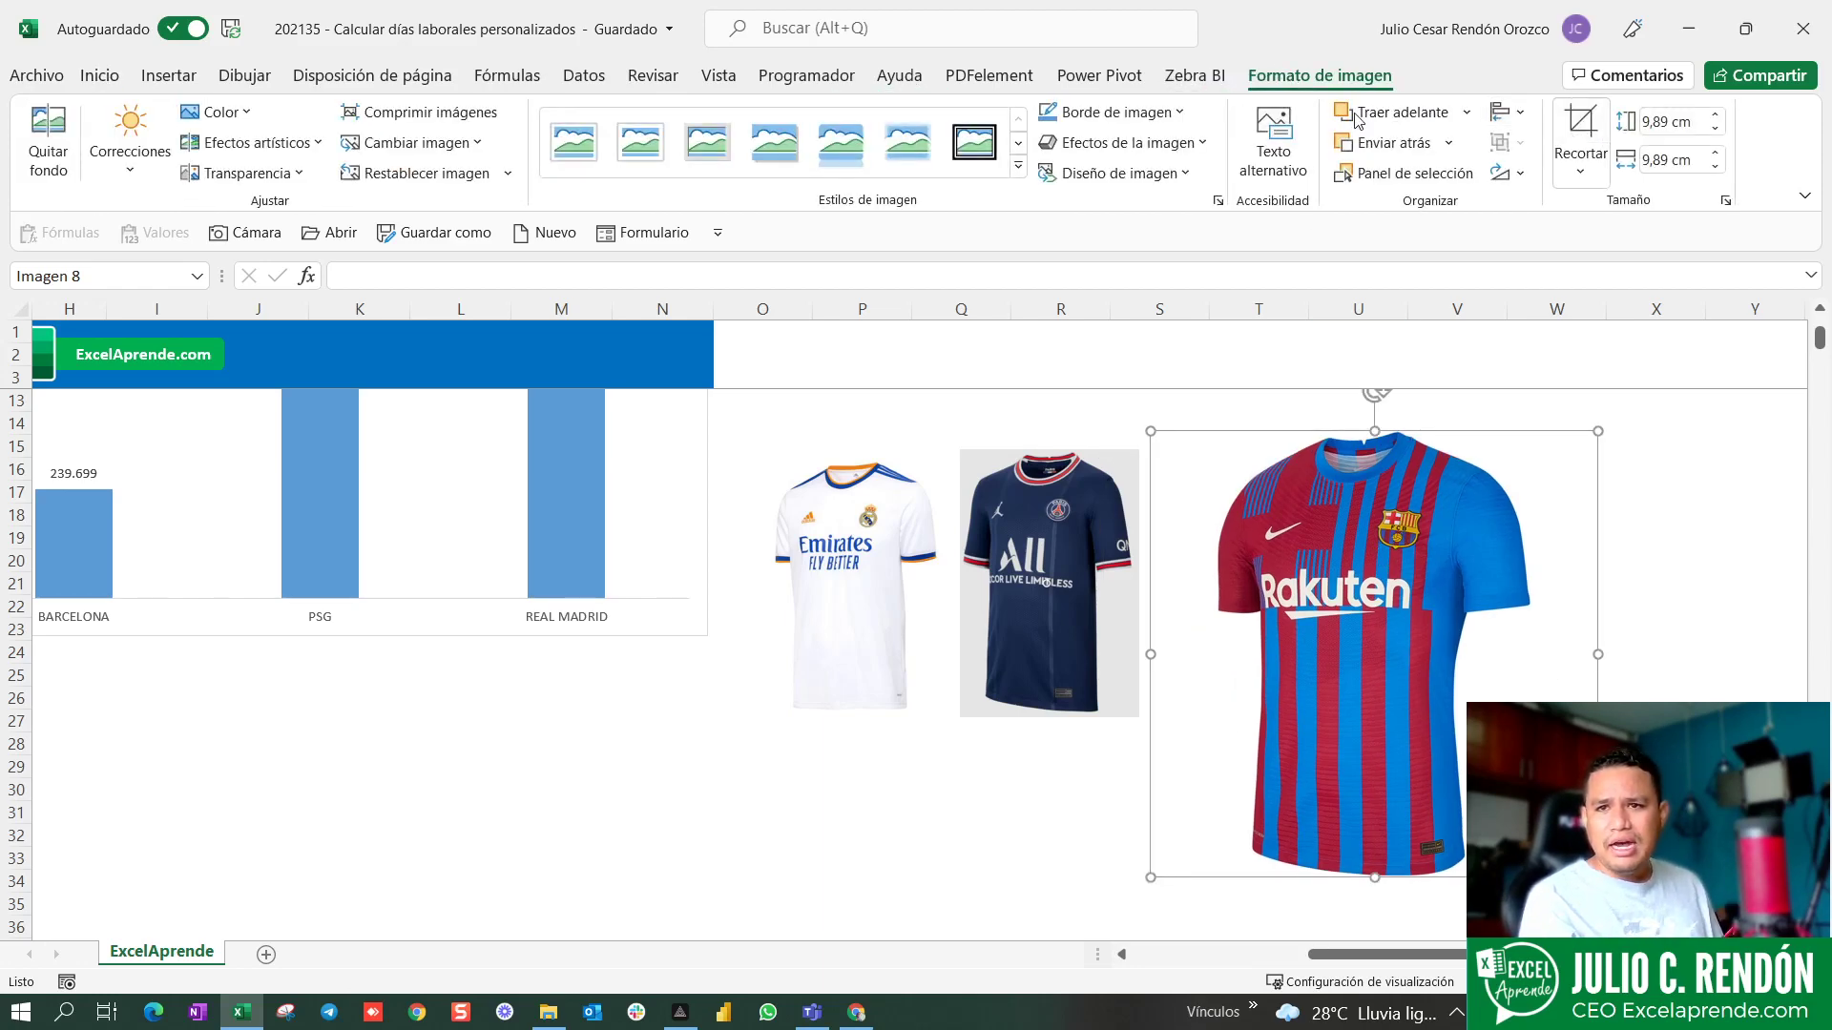
left_click(1596, 139)
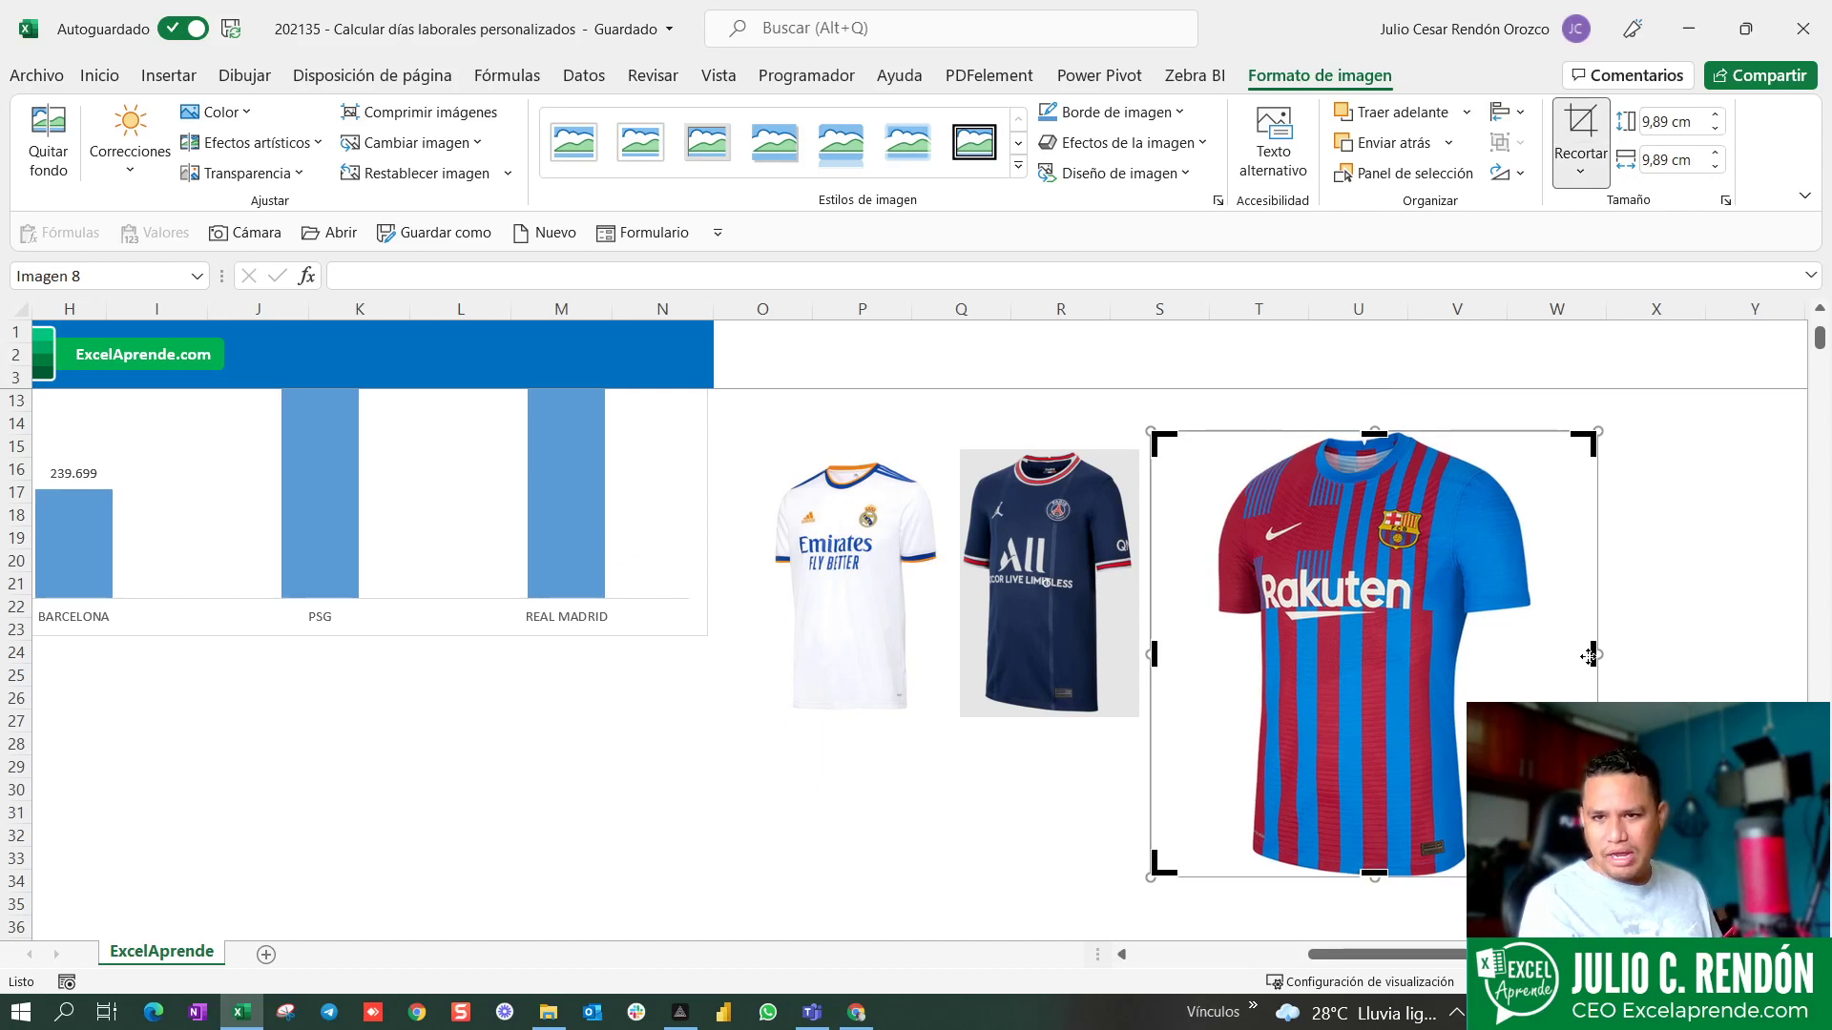
left_click_drag(1591, 654, 1539, 654)
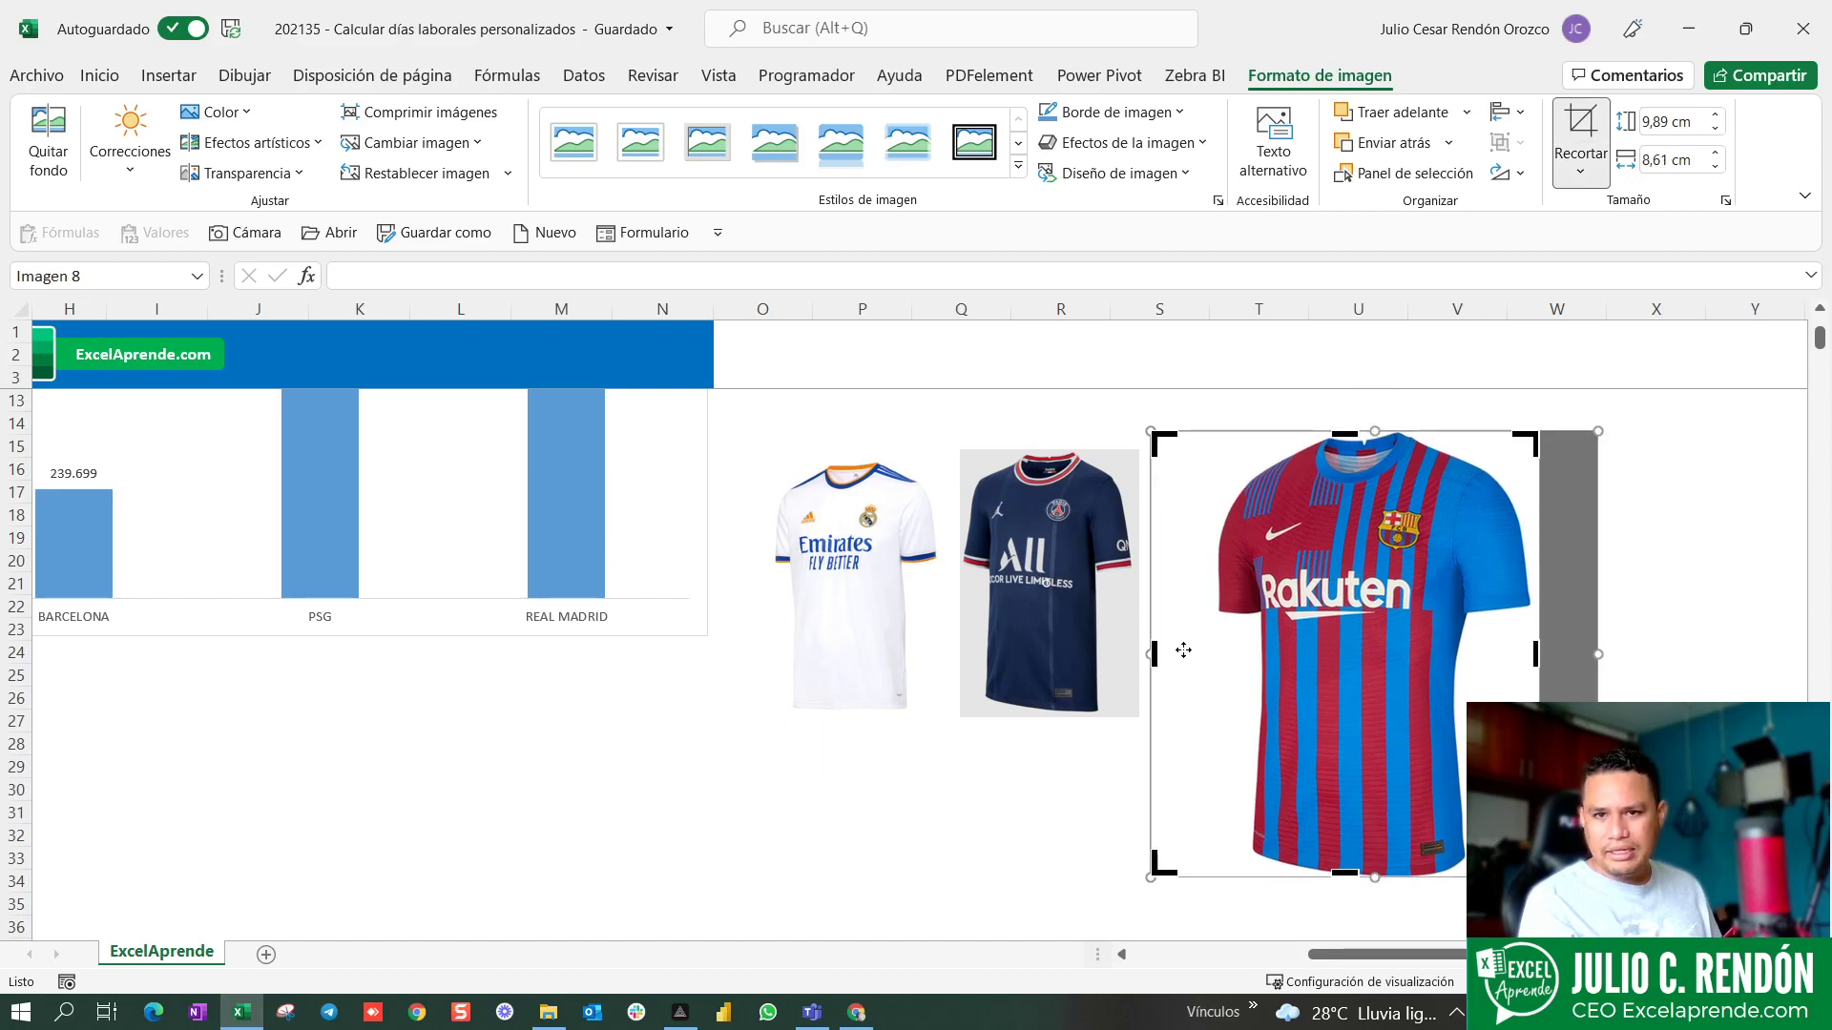
left_click(1032, 784)
- Shrink the Barcelona jersey to about 6 by 4.5 cm, nudged left beside the others
left_click_drag(1318, 679, 1287, 691)
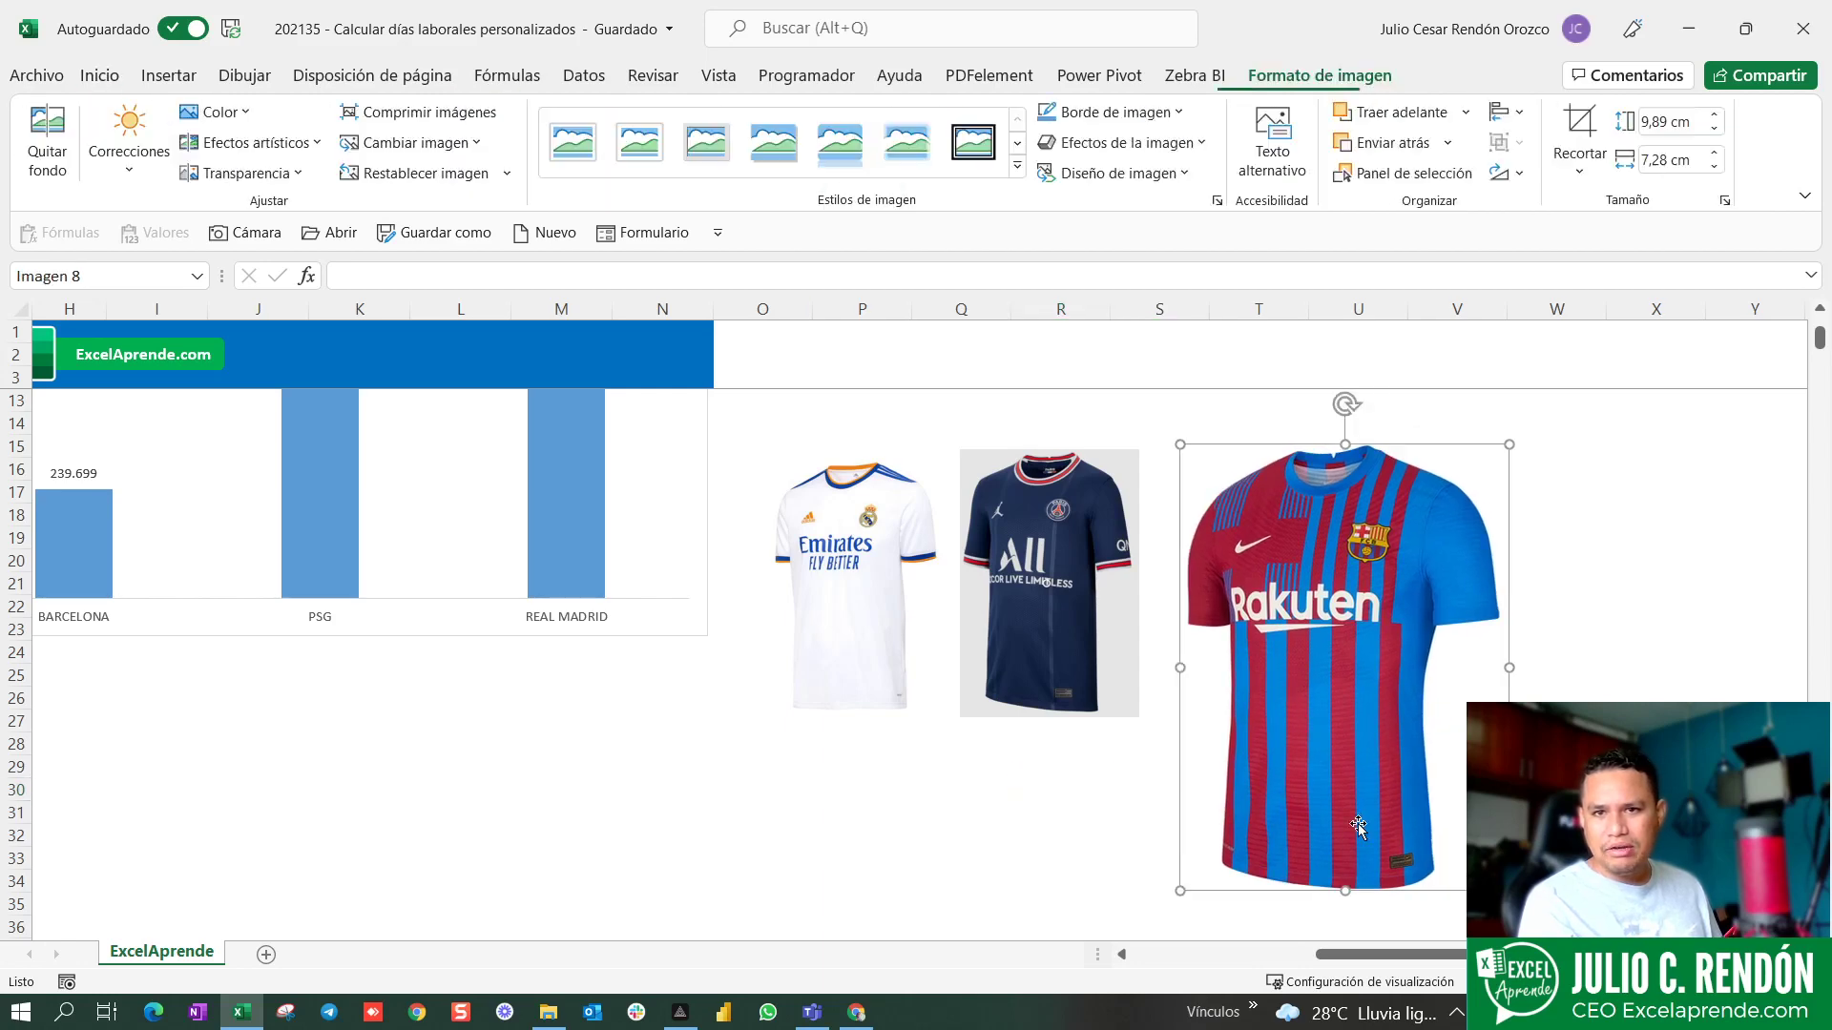
left_click_drag(1509, 890, 1387, 725)
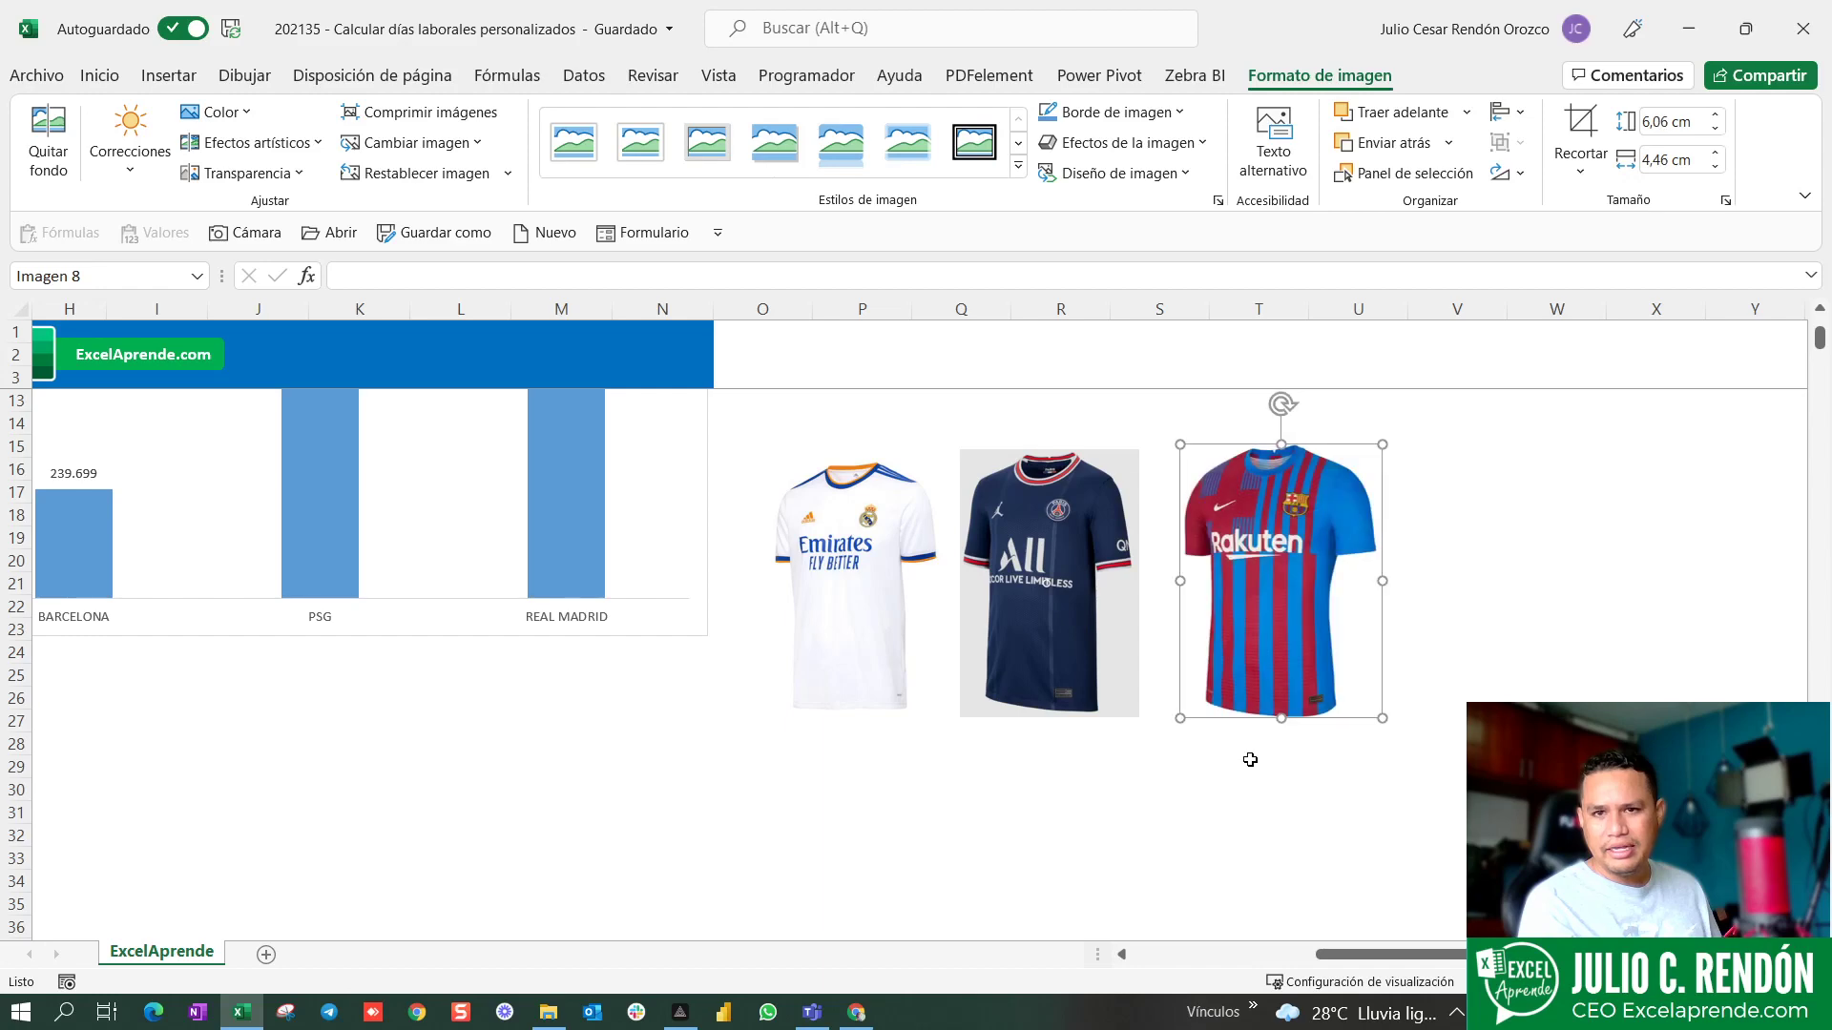
left_click(1160, 788)
left_click(808, 722)
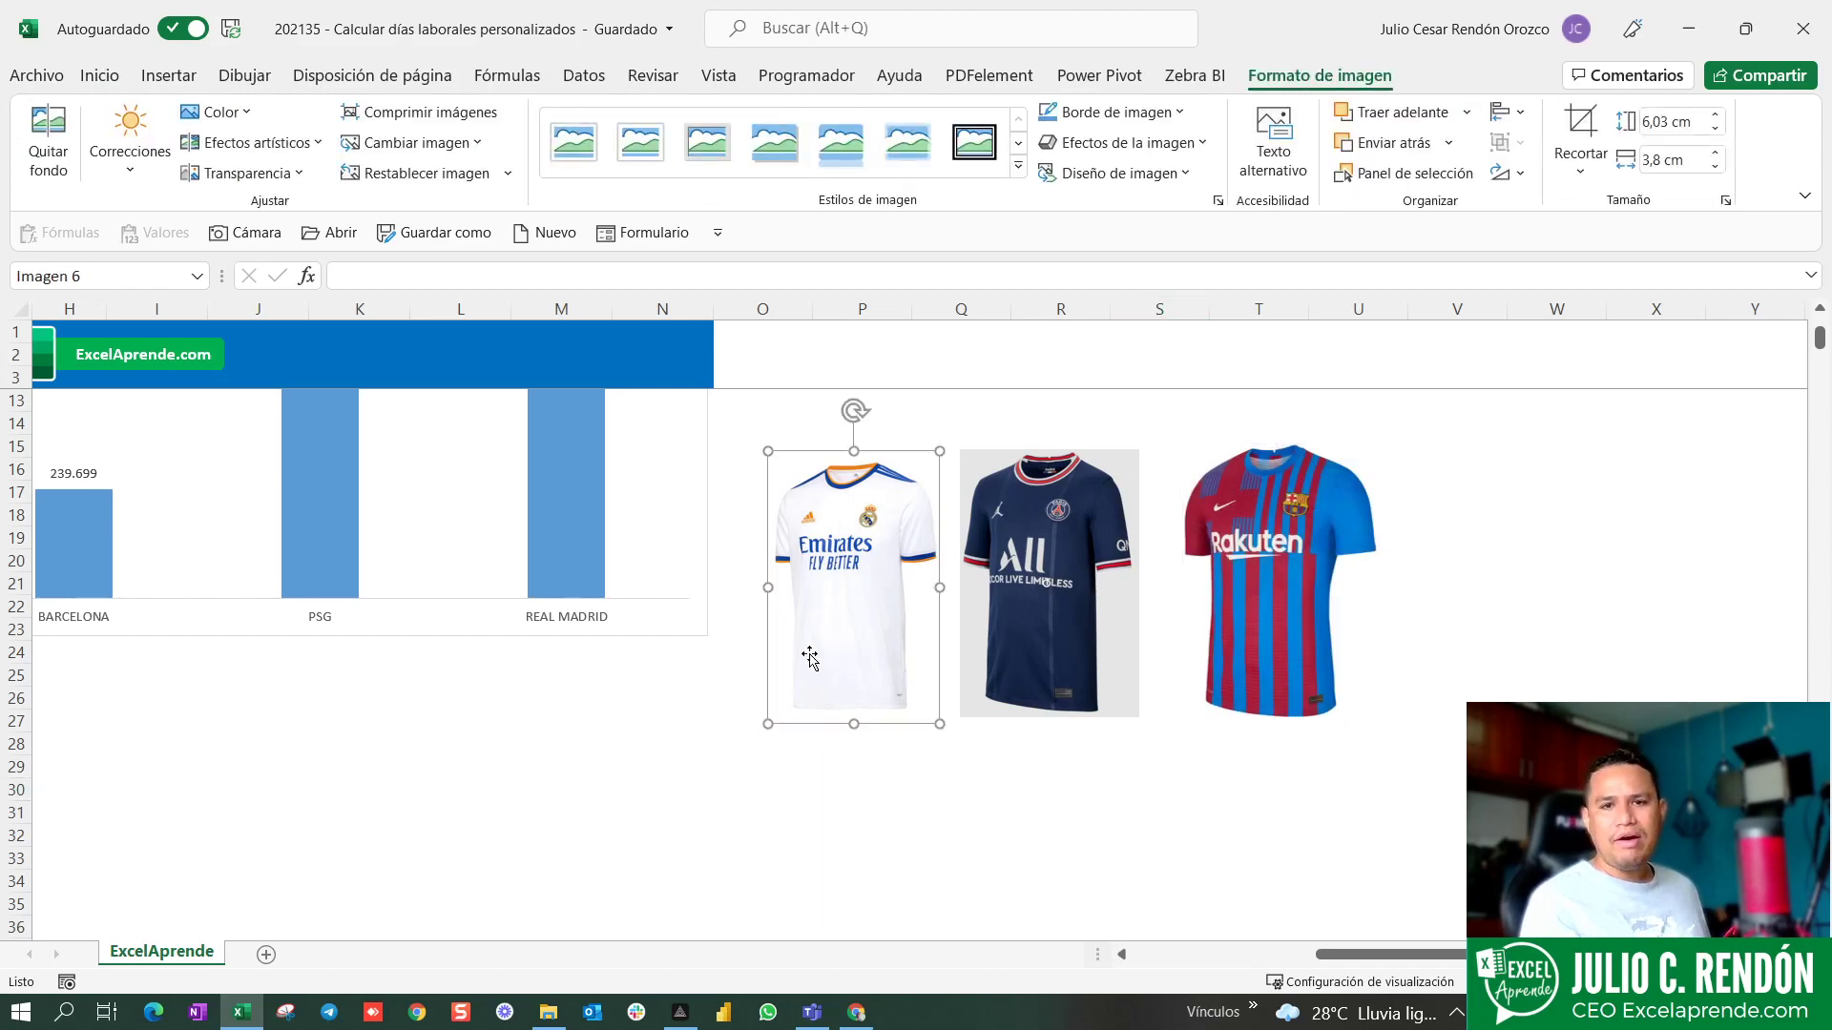
left_click(1159, 789)
- Select all three jersey pictures and move them below the chart
left_click_drag(1401, 956, 1402, 956)
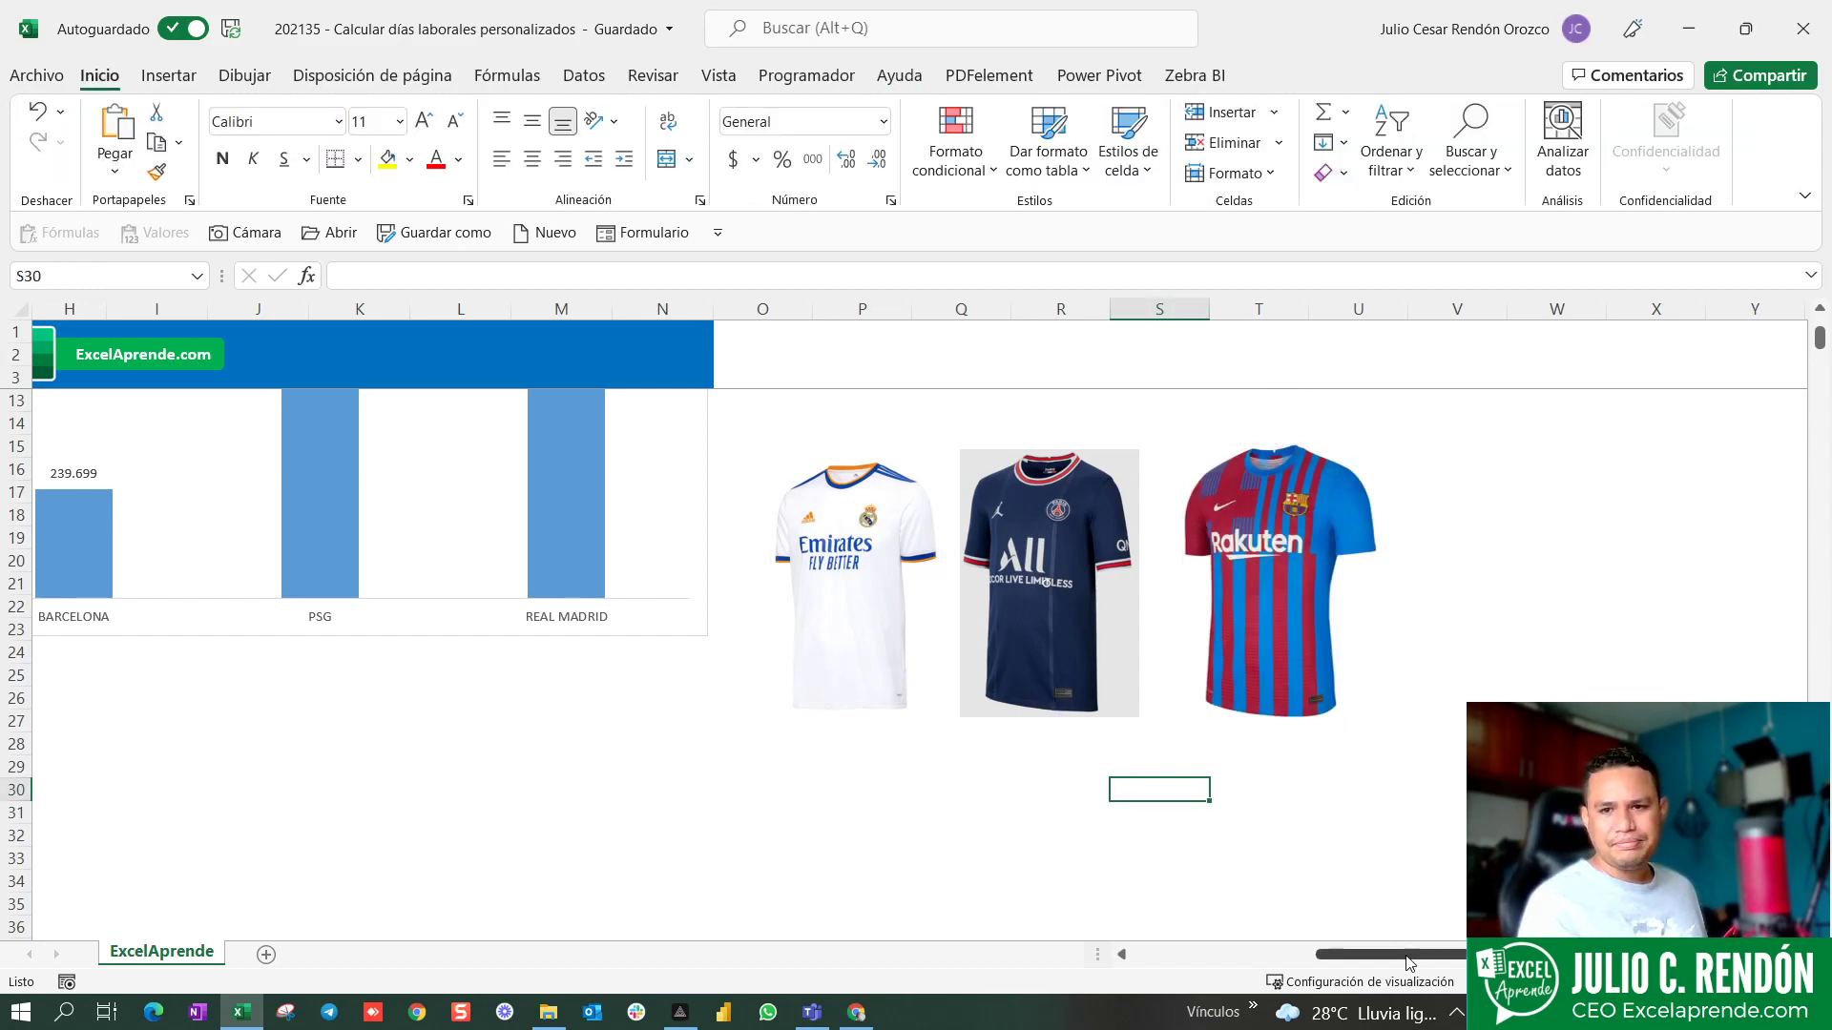
left_click(853, 591)
left_click(1049, 591, "ctrl")
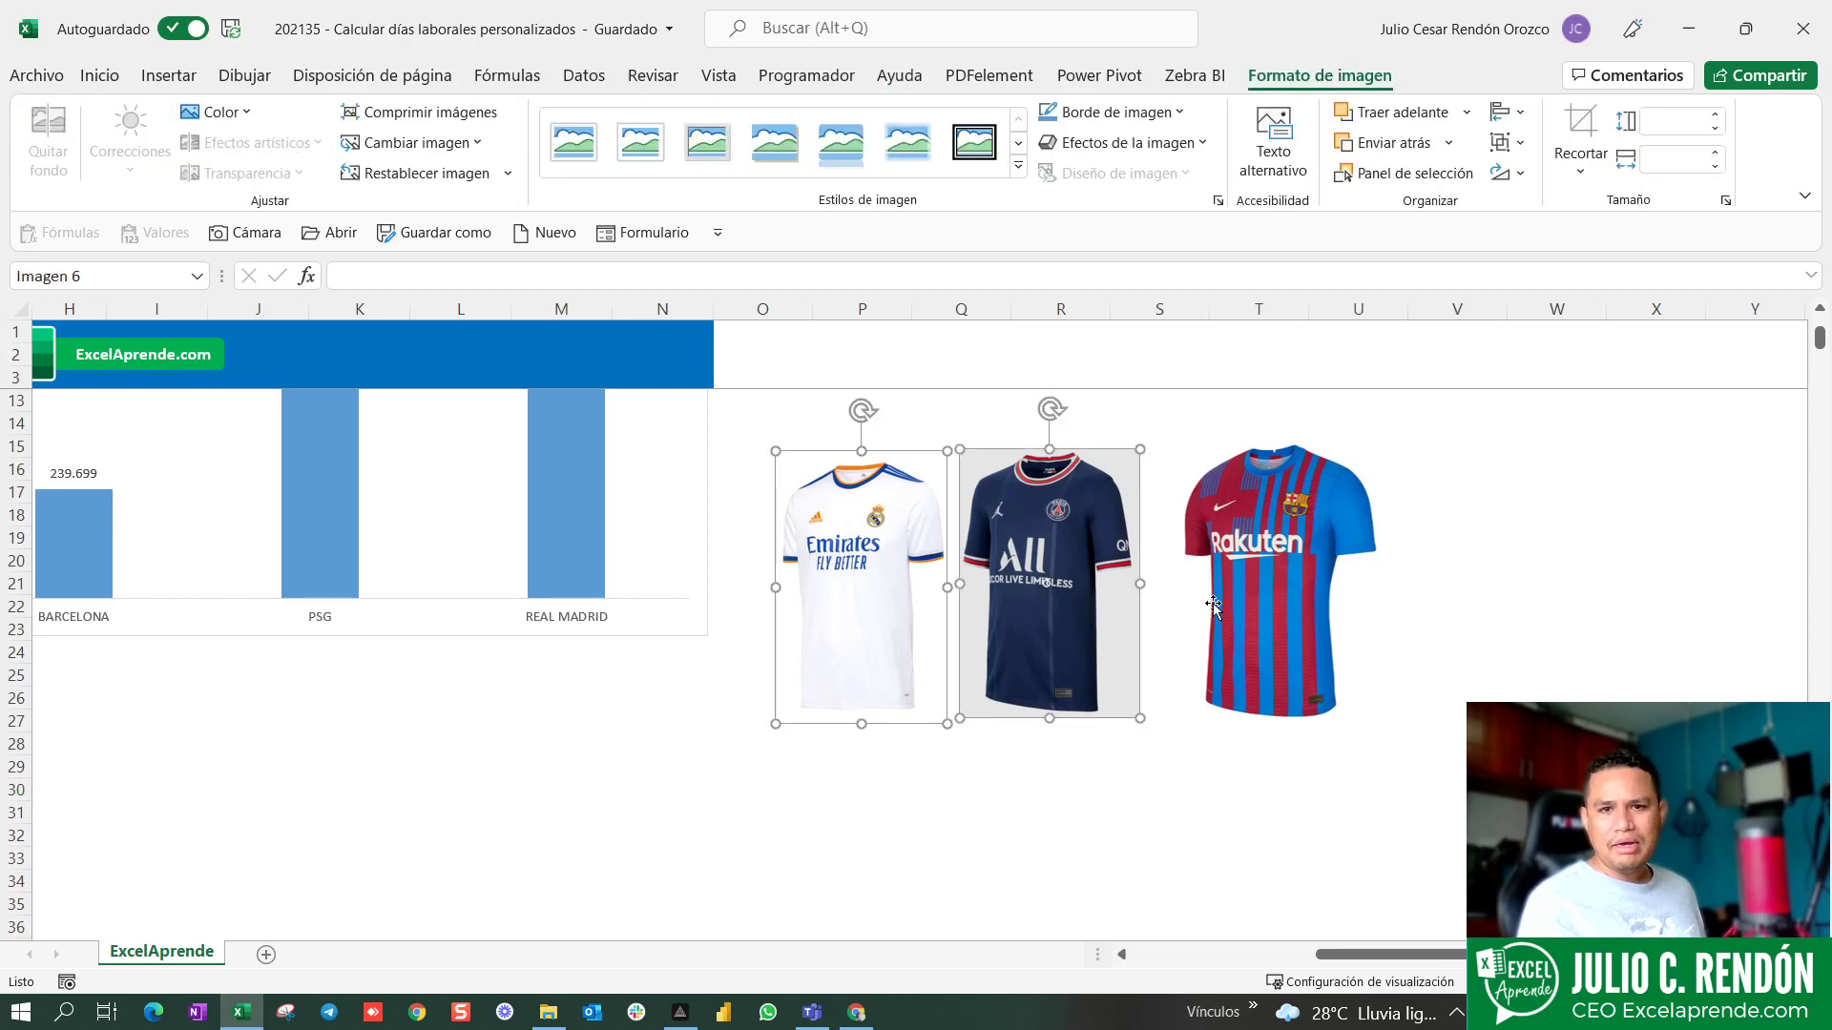
left_click(1113, 605, "ctrl")
left_click(1049, 601, "ctrl")
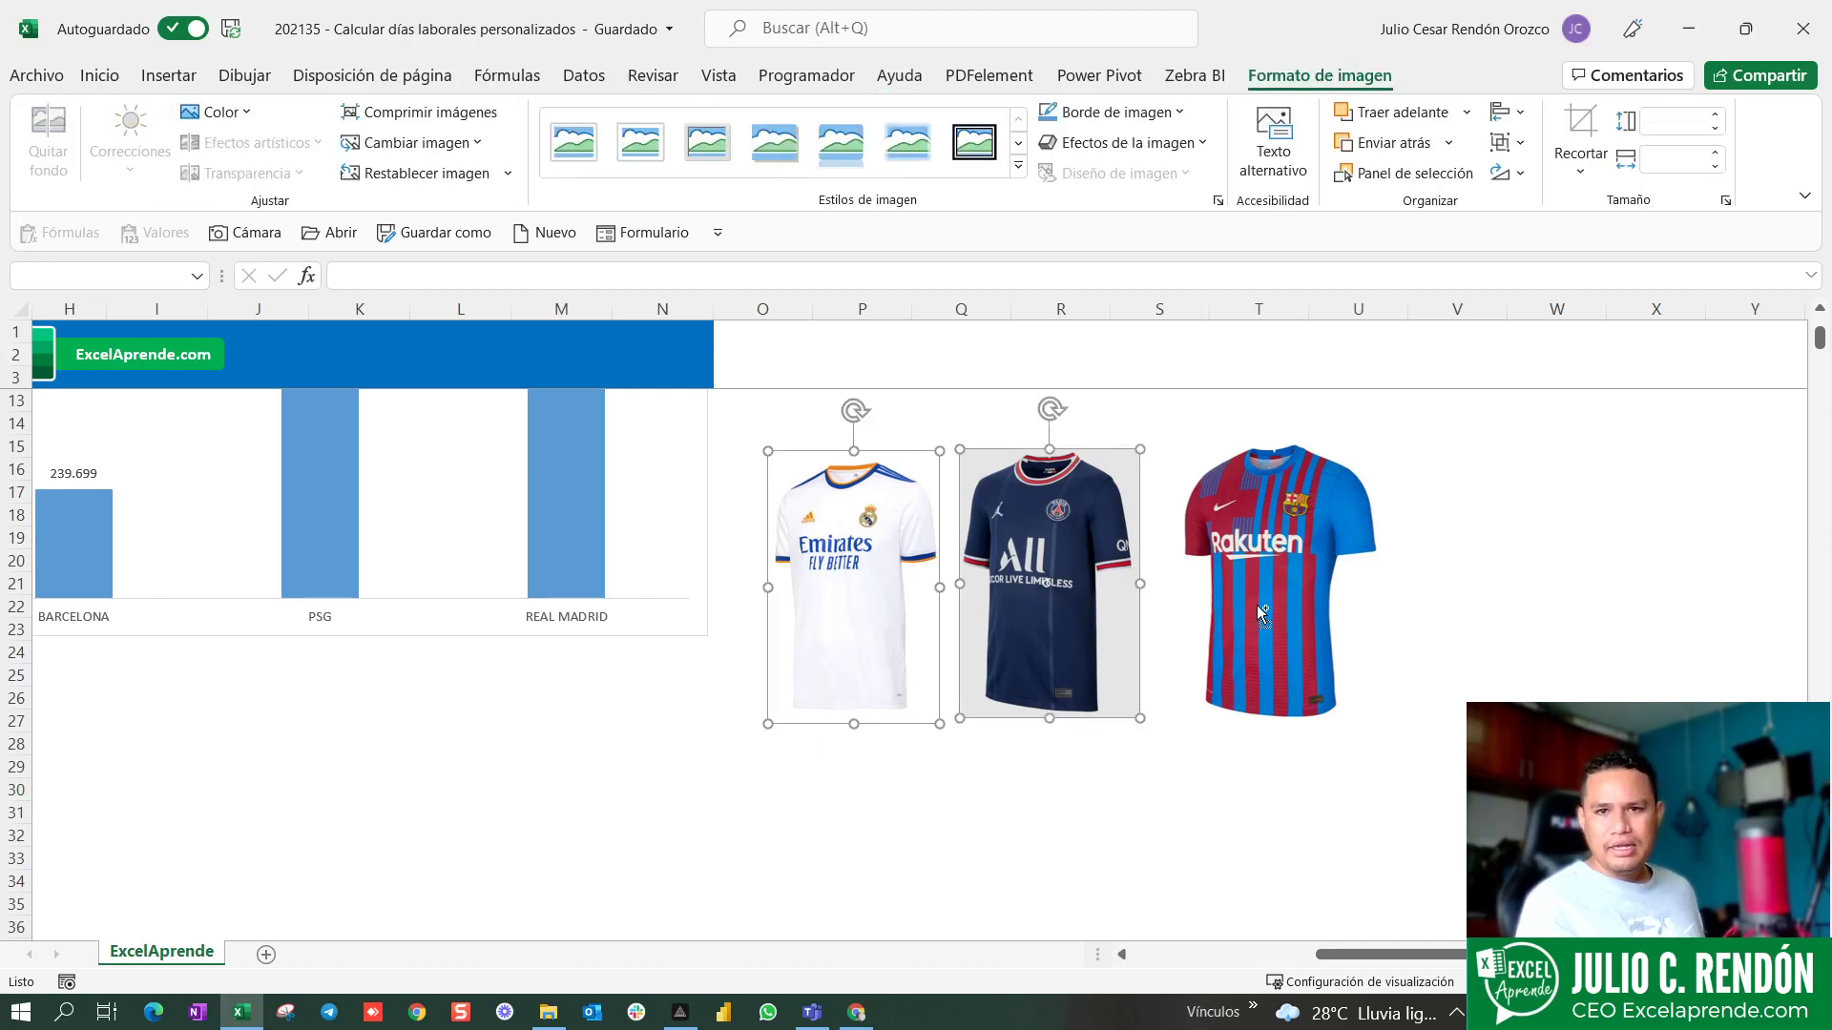
left_click(1283, 616, "ctrl")
left_click_drag(963, 554, 498, 777)
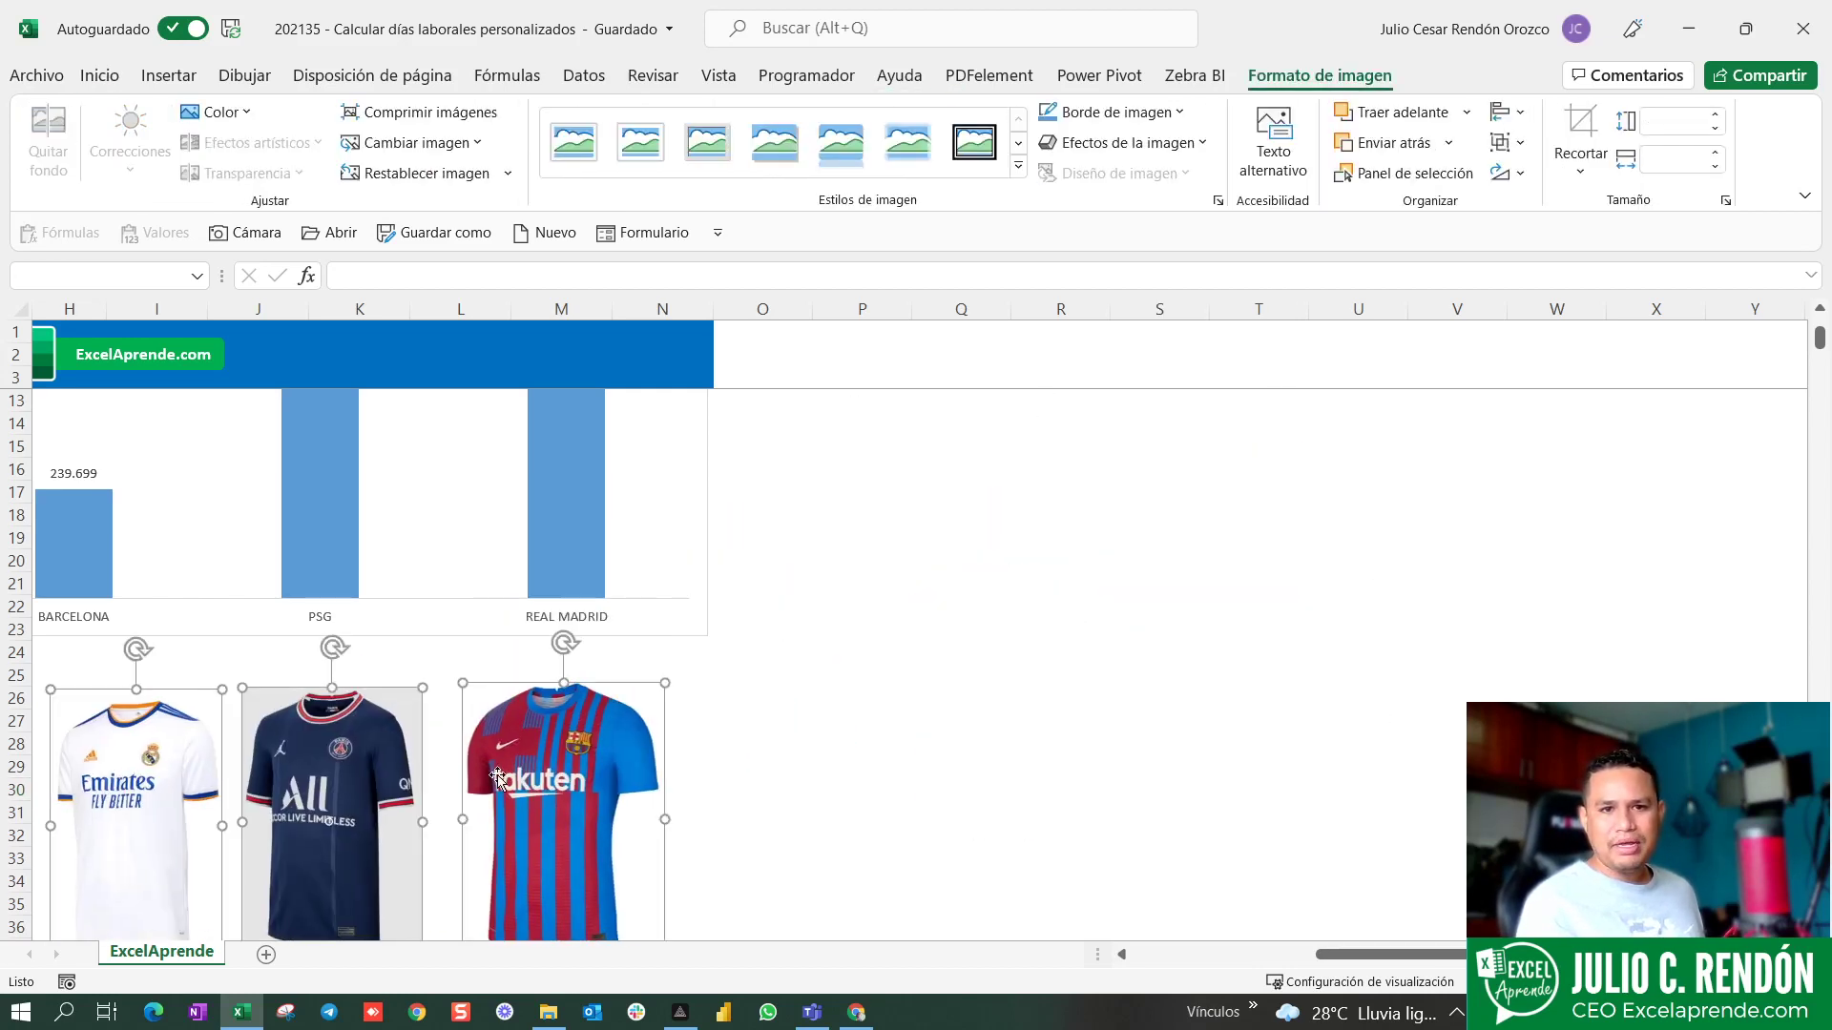
scroll(1301, 936, "left", 5)
scroll(1301, 936, "up", 3)
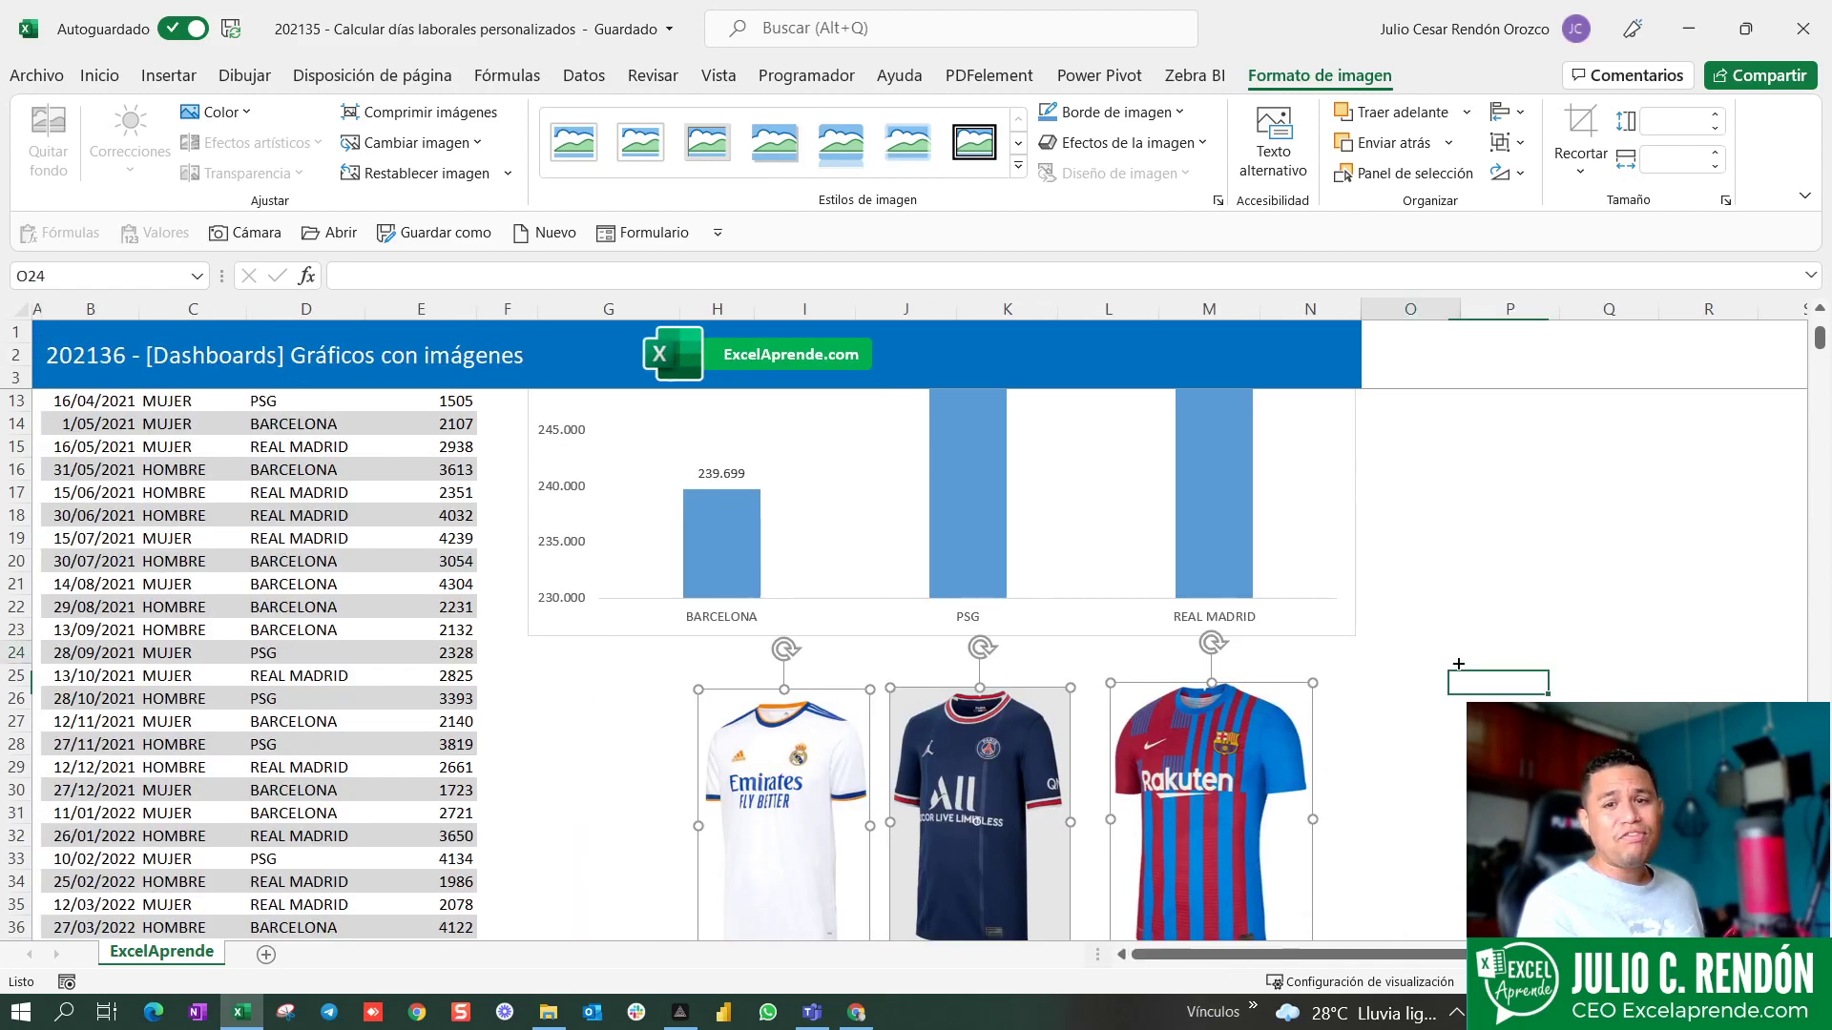
key("Escape")
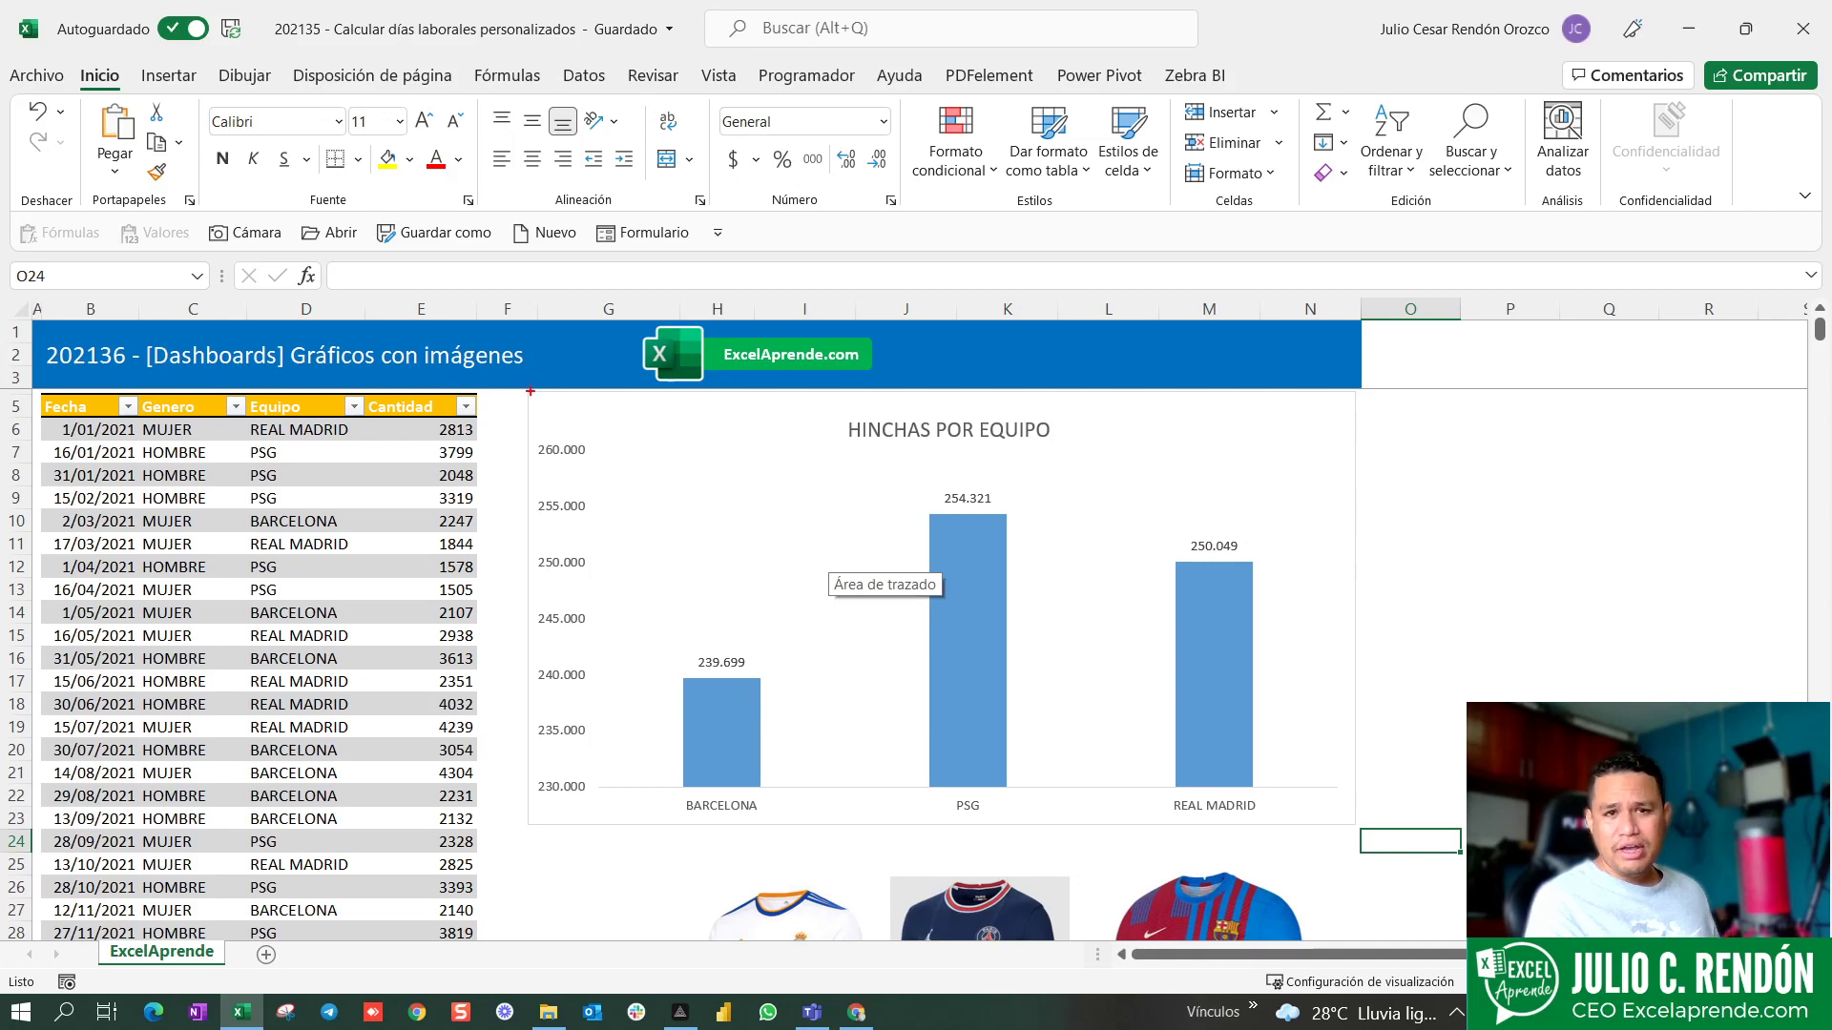
- Cut the Real Madrid jersey picture off the sheet
left_click_drag(530, 391, 1360, 835)
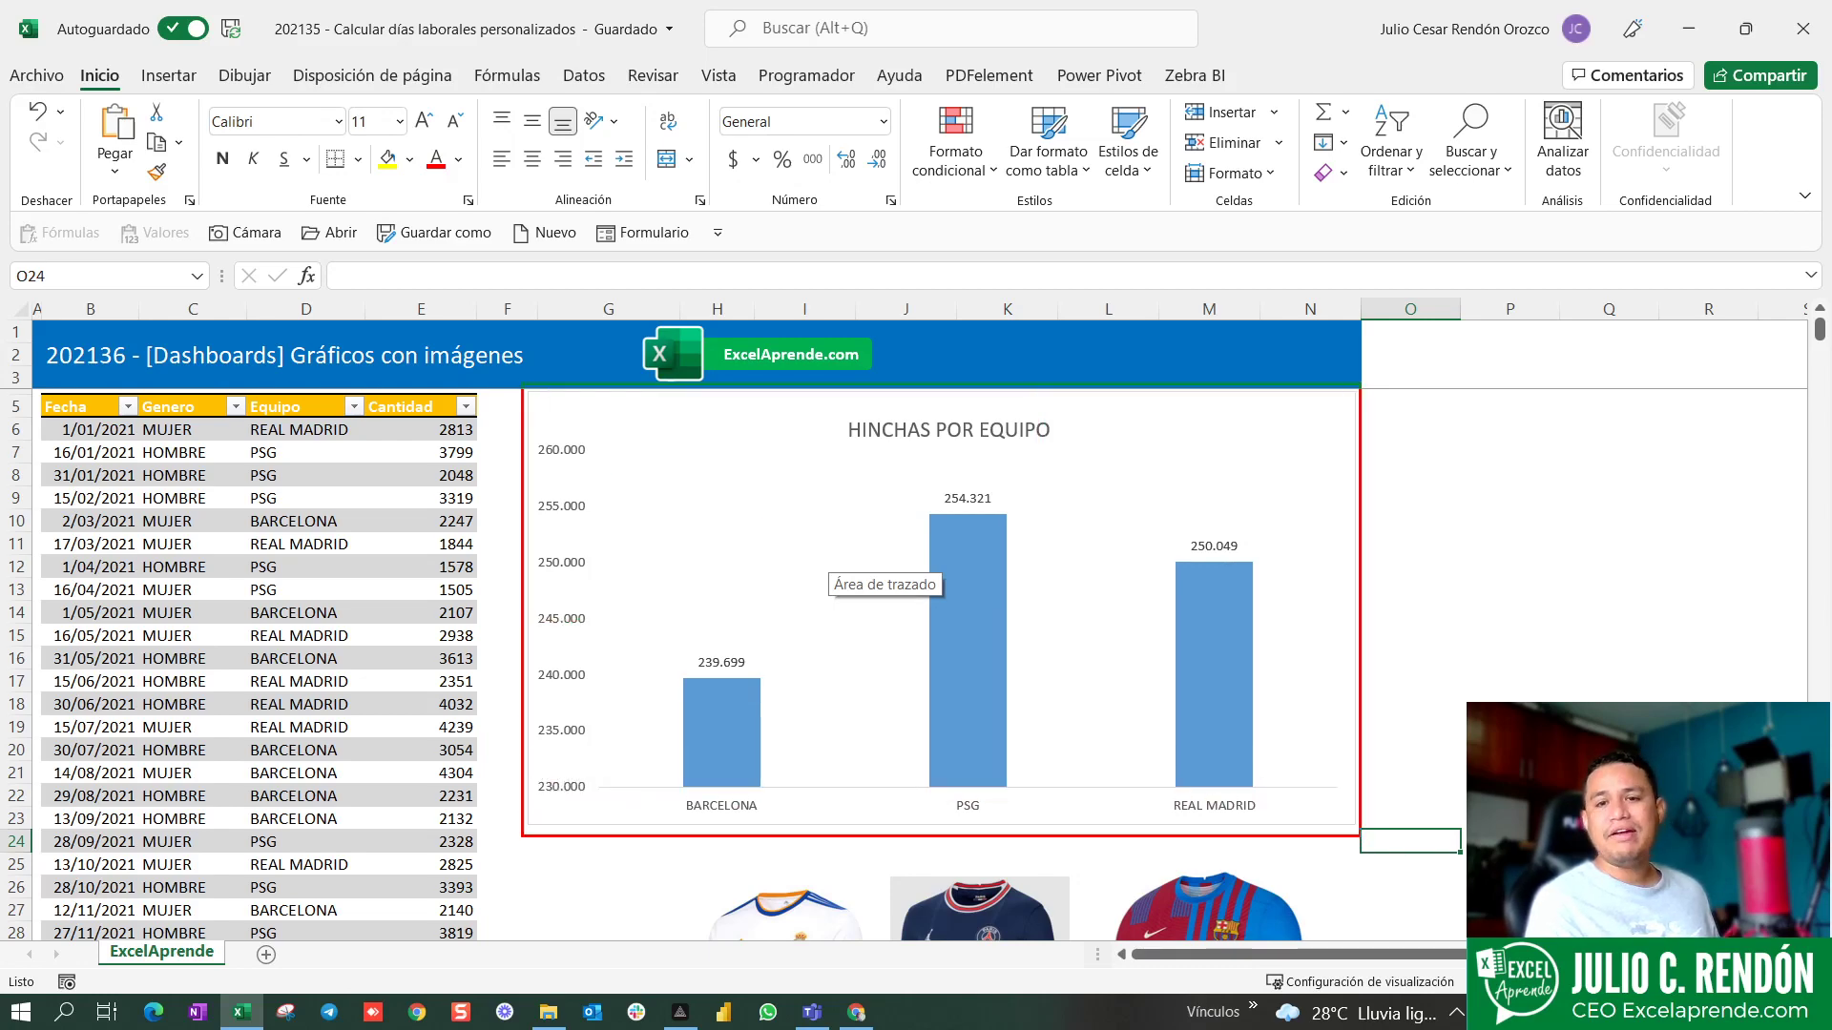
key("Escape")
scroll(971, 847, "down", 2)
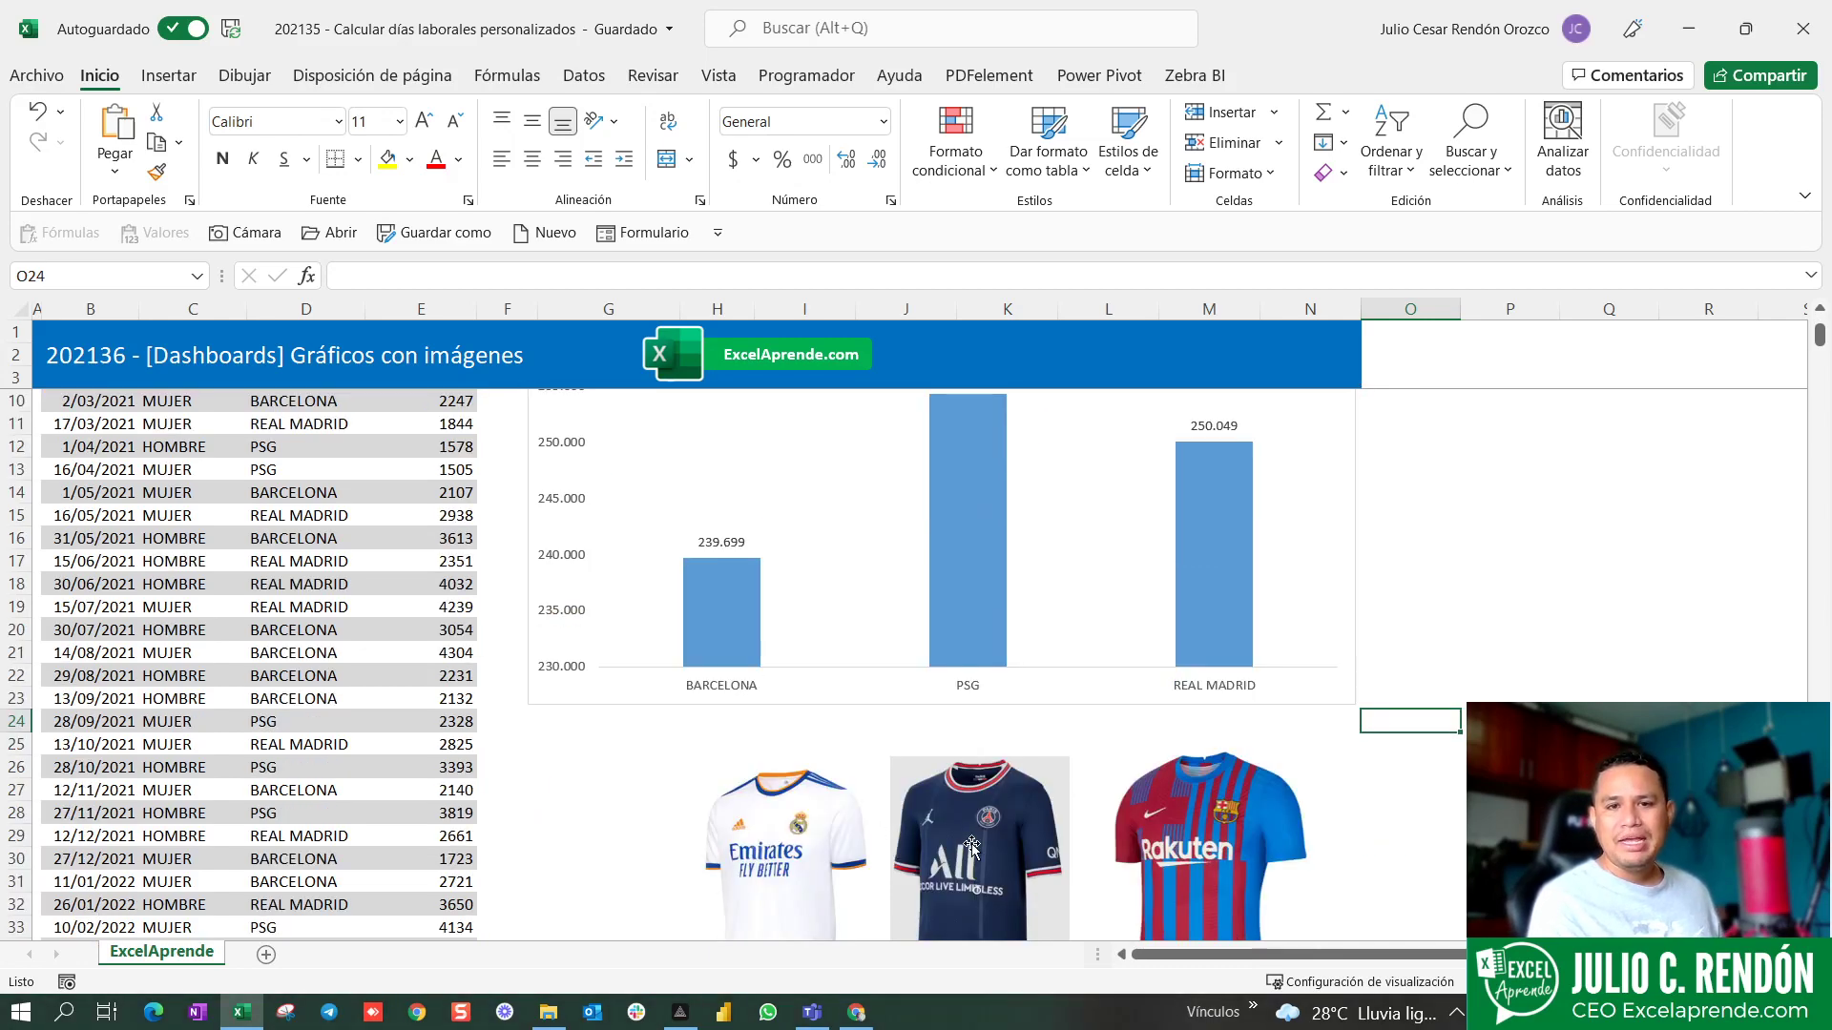
scroll(971, 847, "up", 1)
scroll(858, 806, "up", 1)
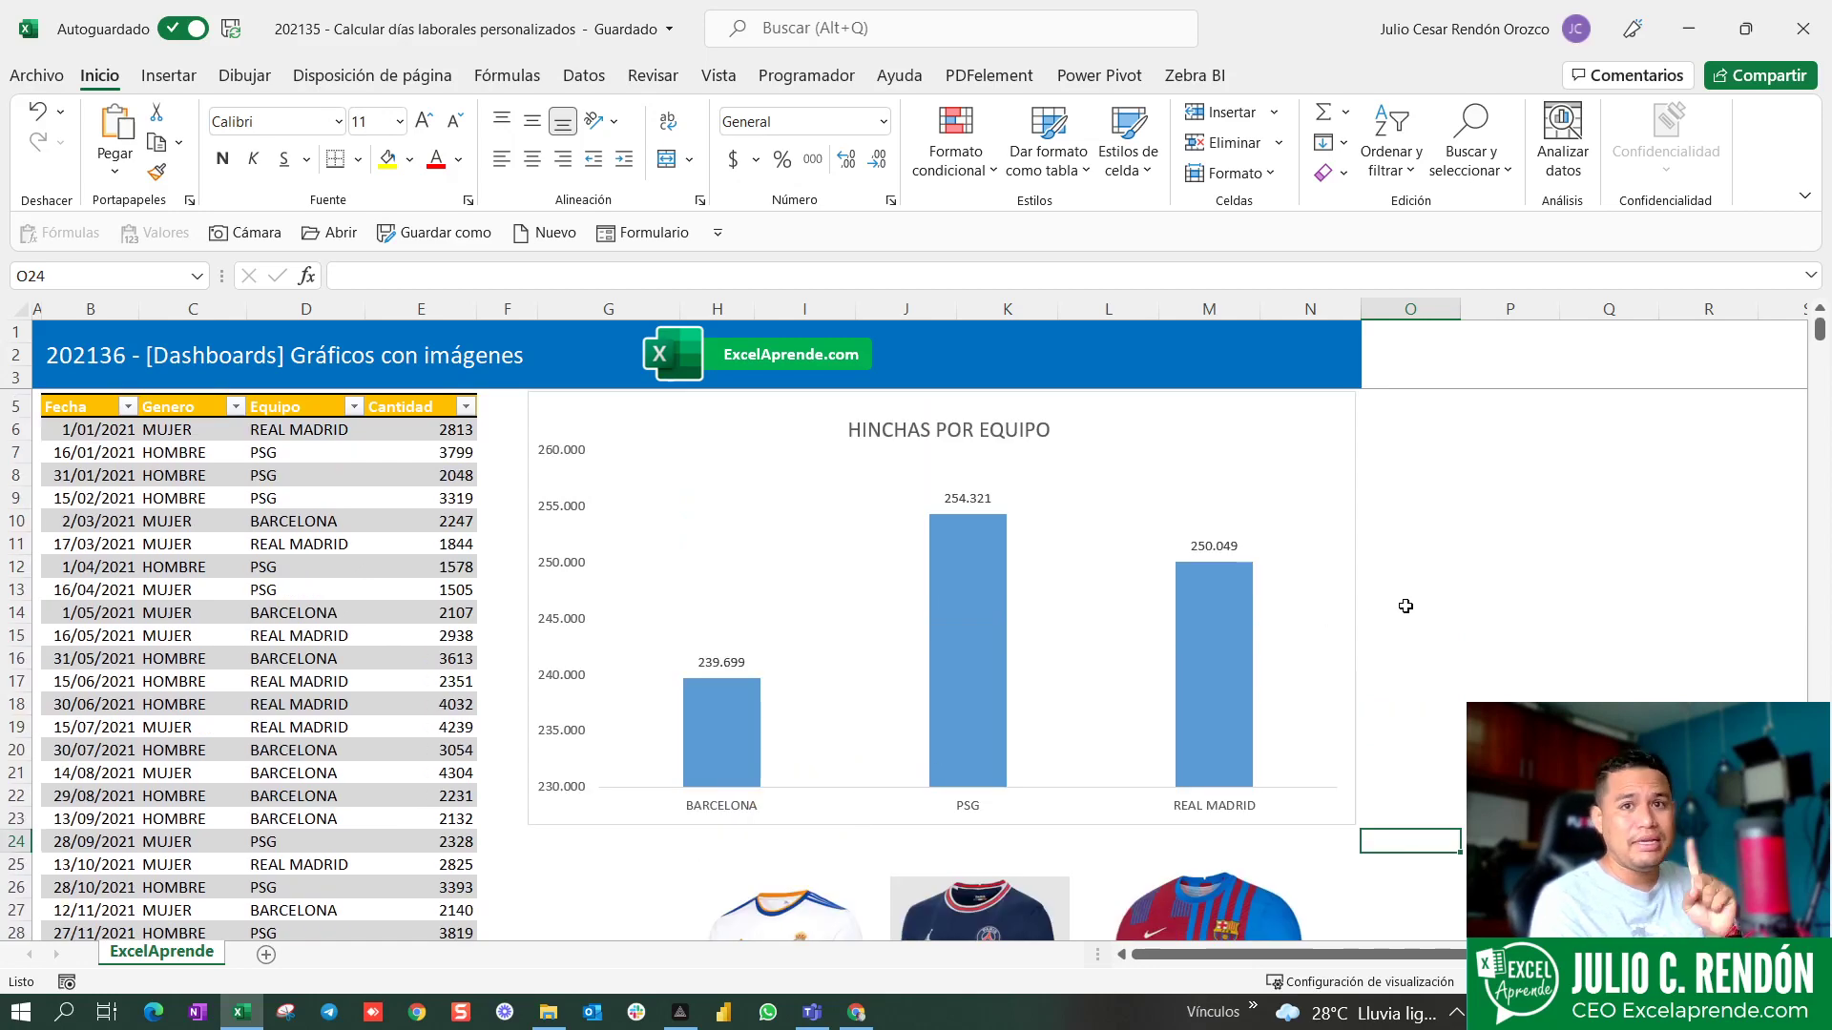
scroll(1405, 606, "down", 1)
scroll(1374, 648, "down", 2)
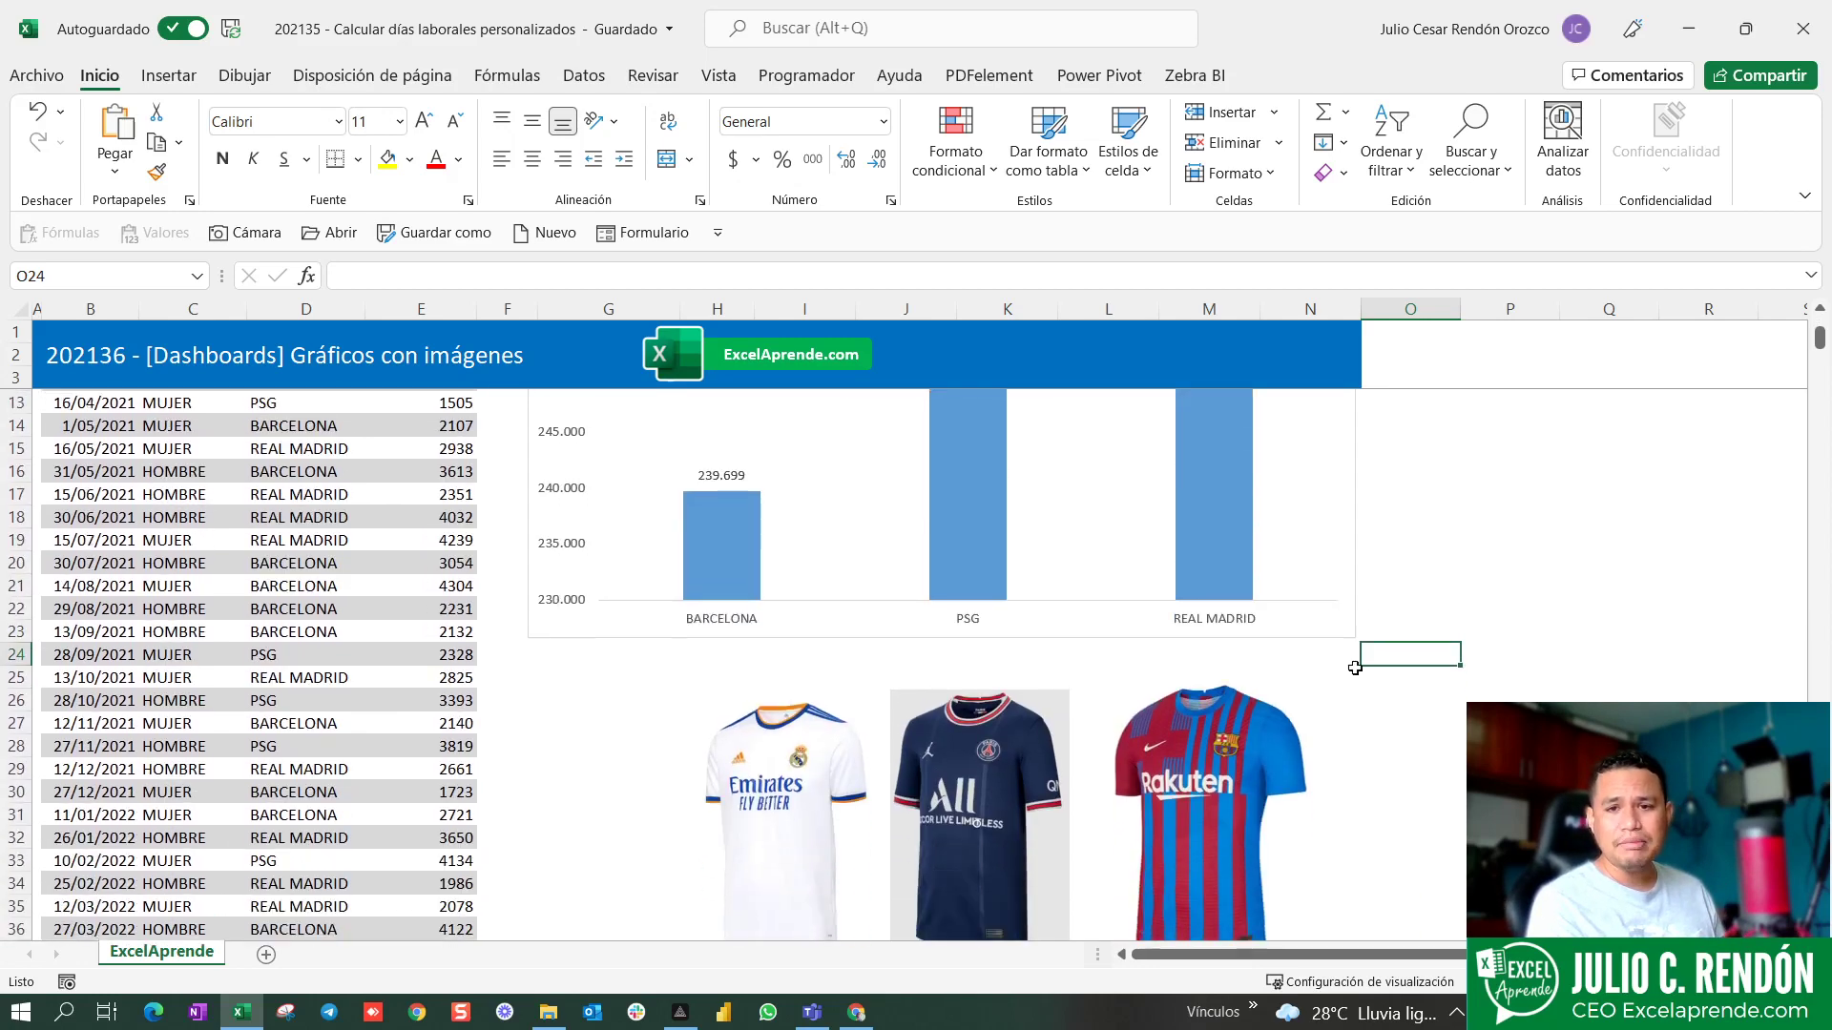
left_click(759, 828)
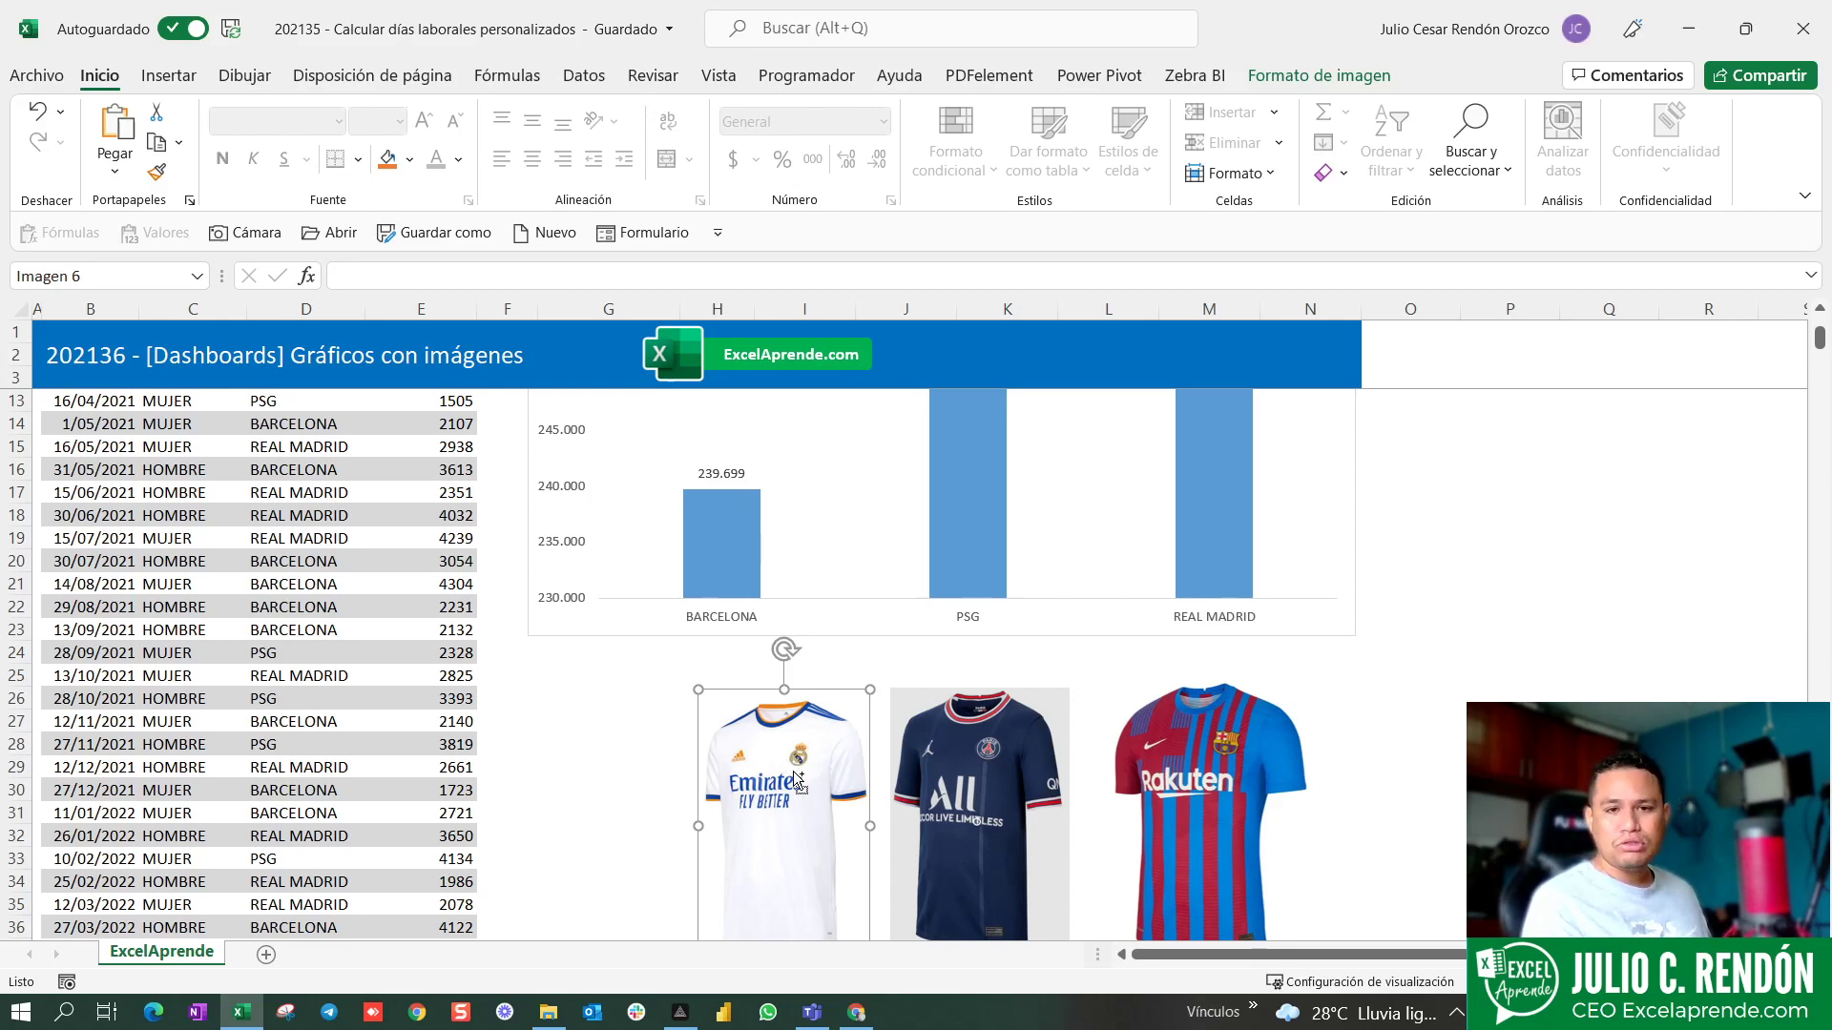
key("Delete")
scroll(852, 761, "up", 3)
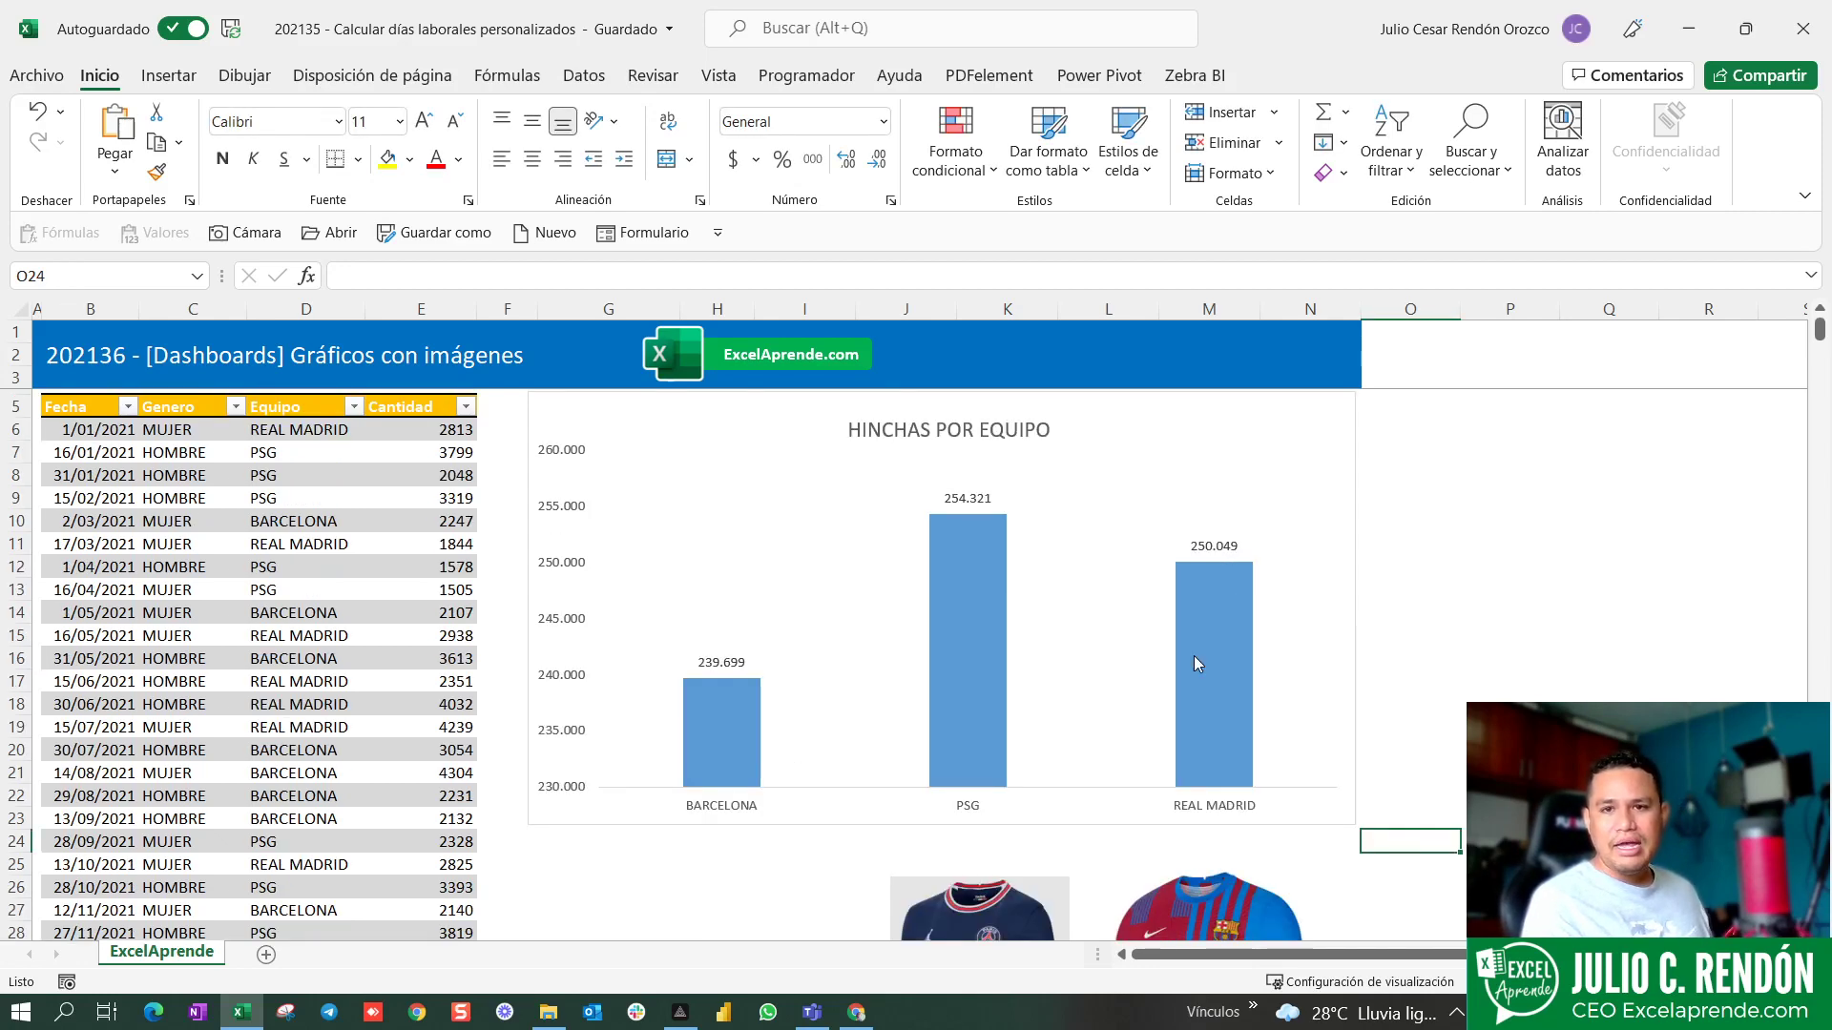
- Fill the REAL MADRID bar with the cut Real Madrid jersey picture
left_click(1242, 641)
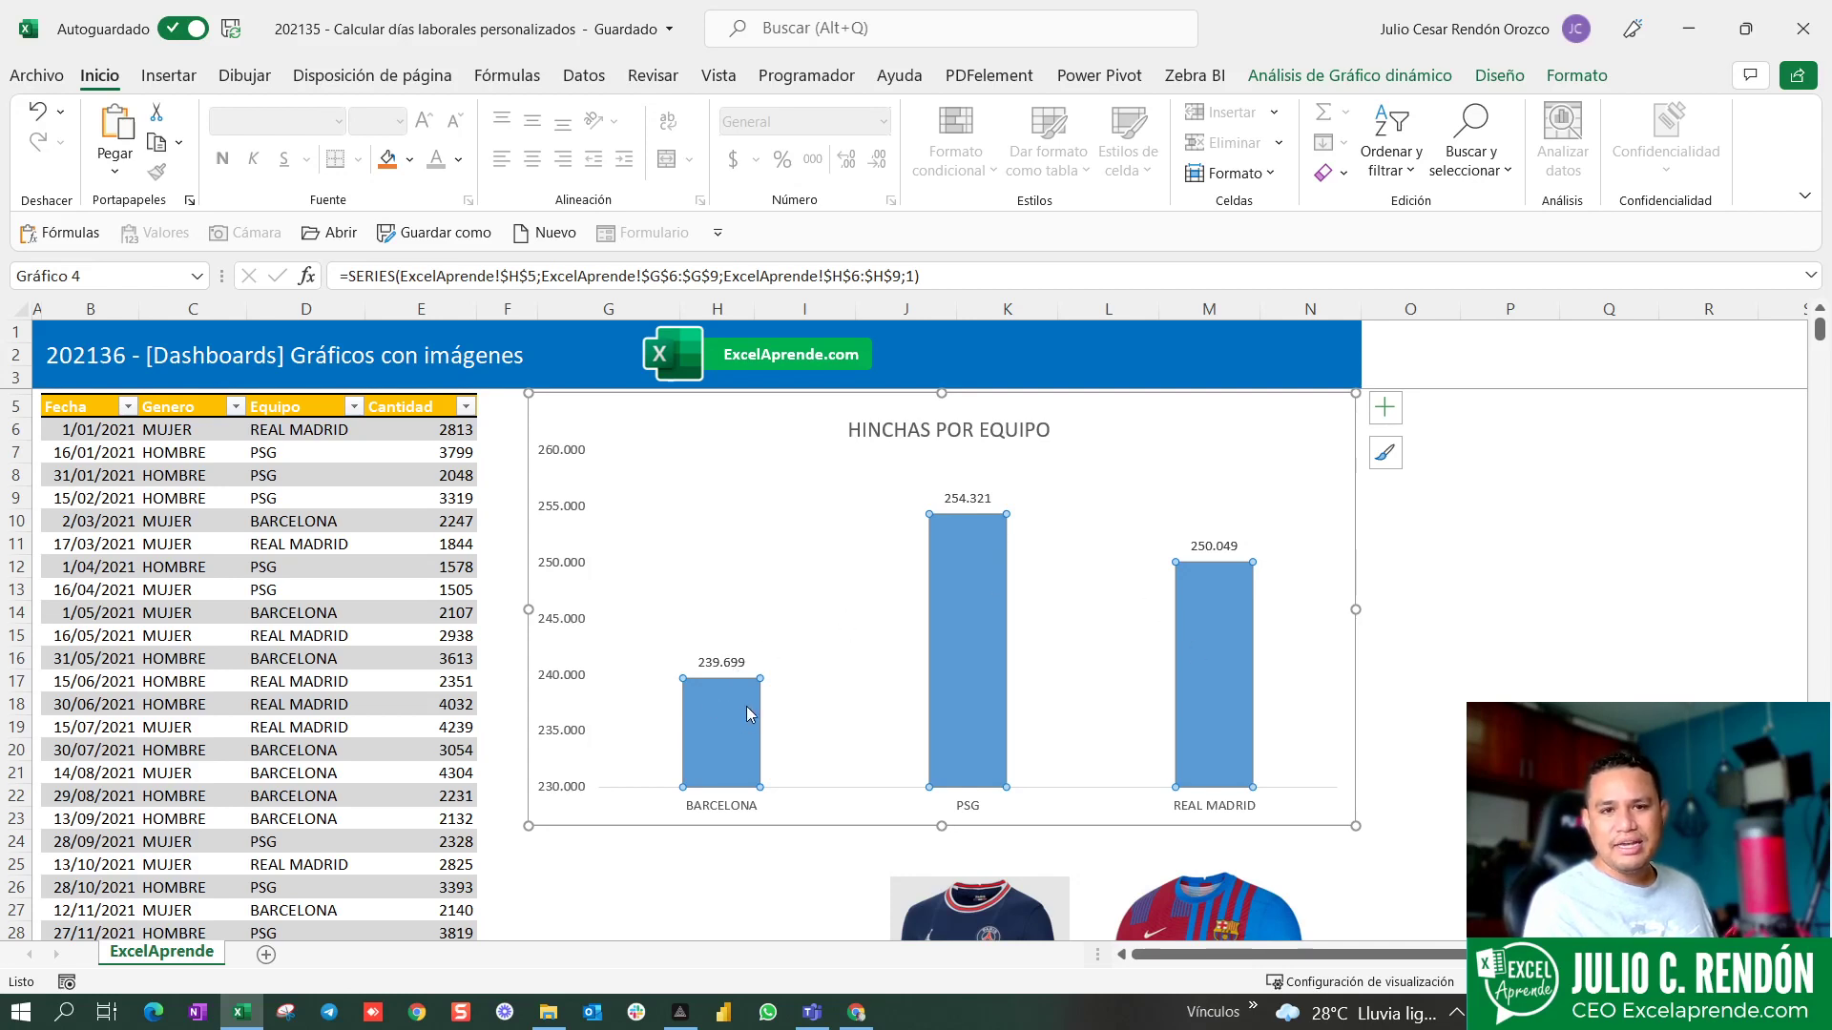
left_click(1199, 626)
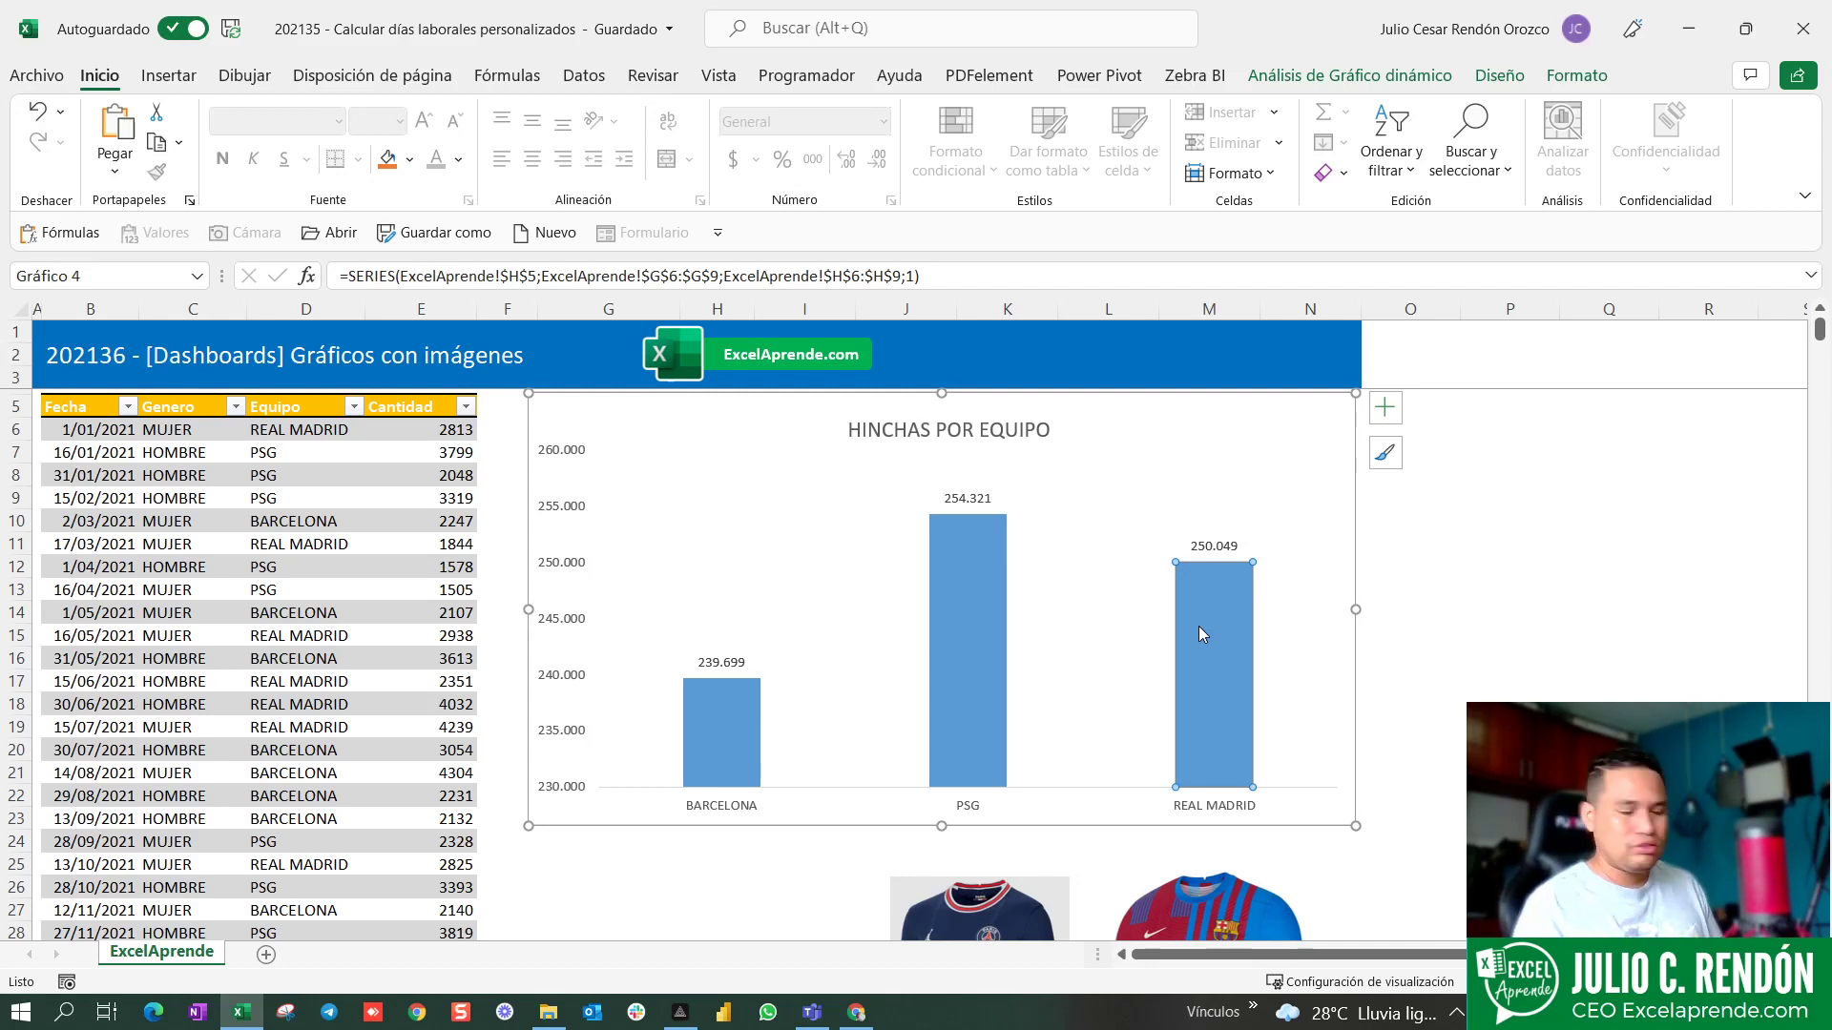
key("ctrl+v")
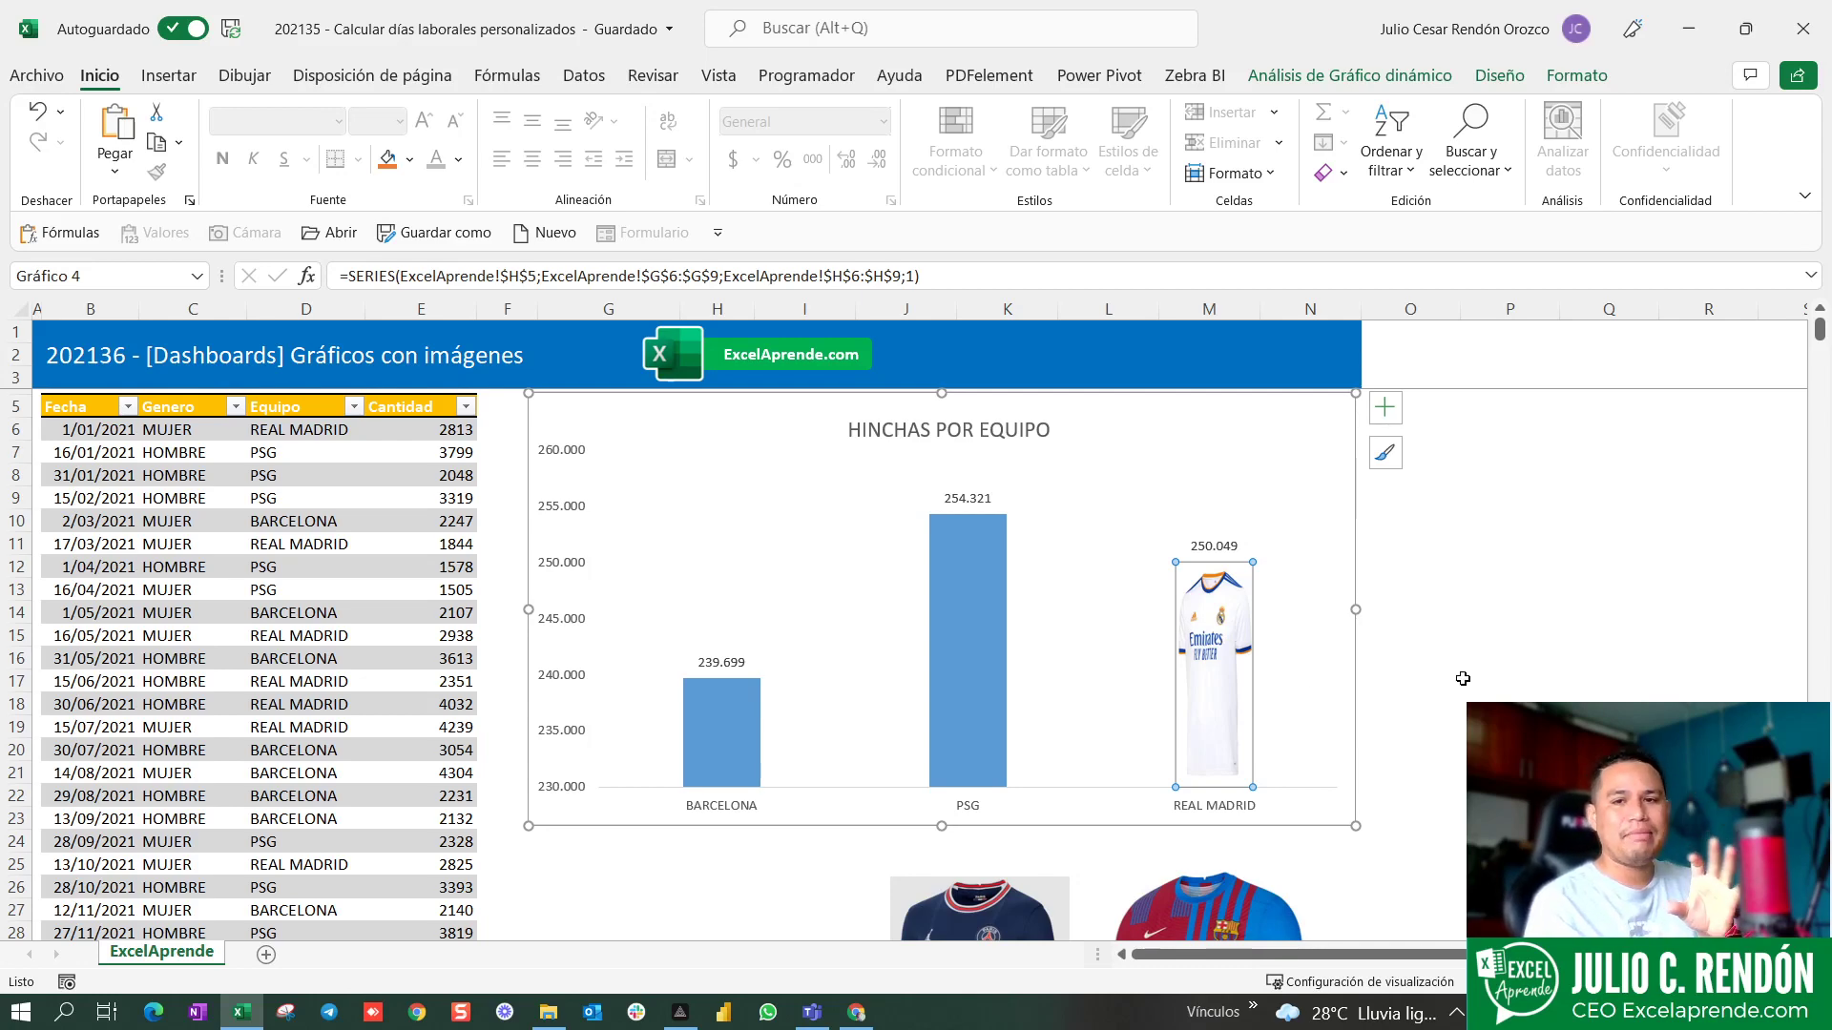
left_click(1509, 681)
scroll(1431, 725, "down", 3)
- Cut the Barcelona jersey picture and select the BARCELONA bar
left_click(1206, 780)
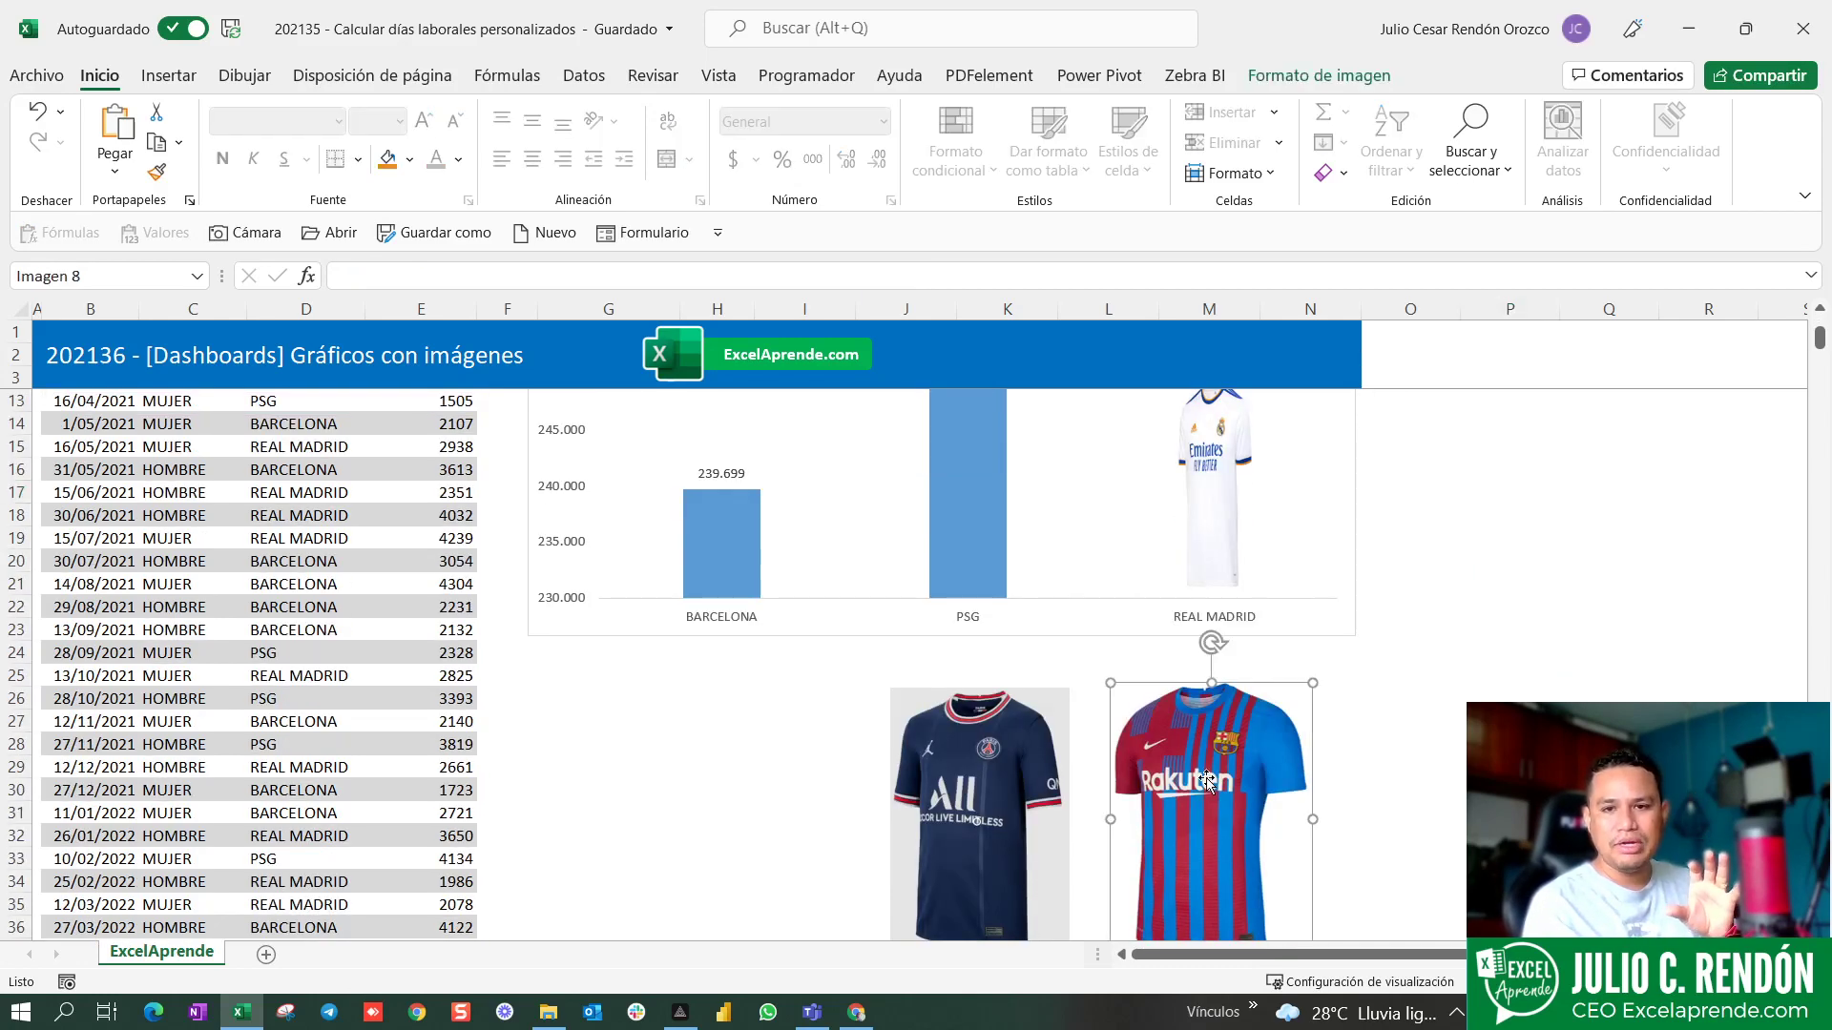
key("ctrl+x")
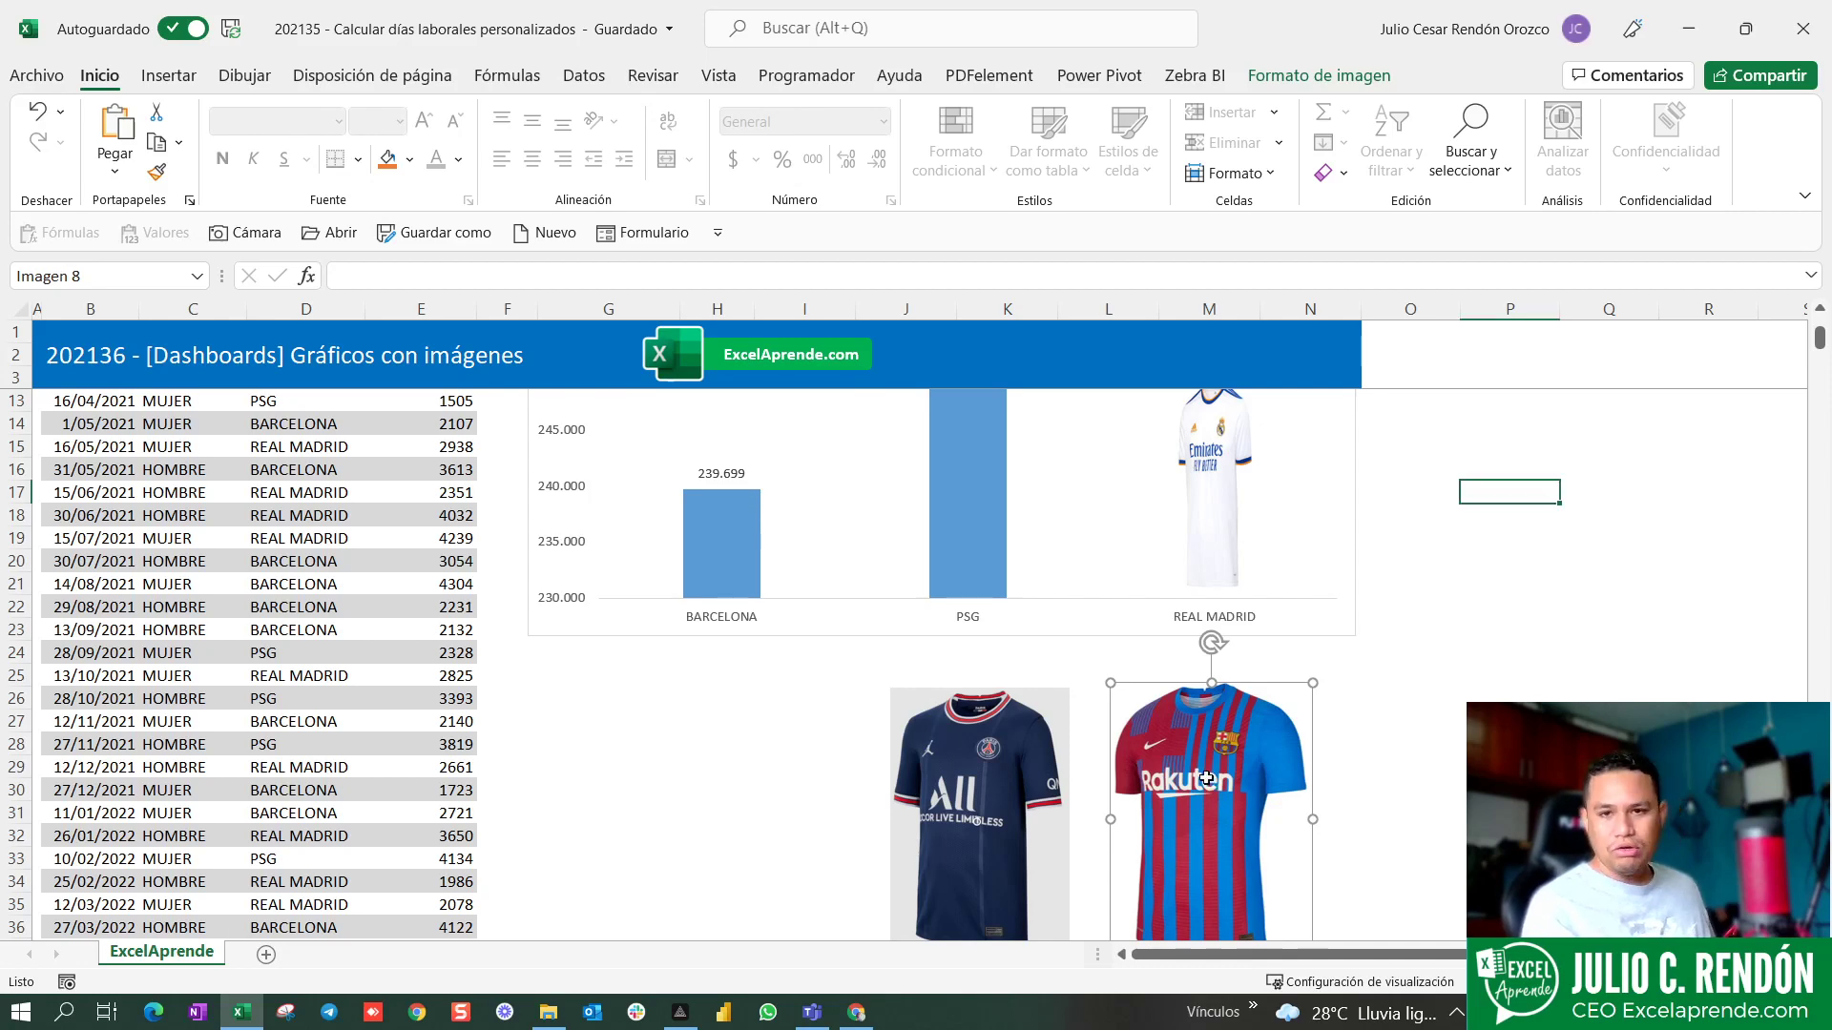
scroll(747, 735, "up", 3)
left_click(740, 743)
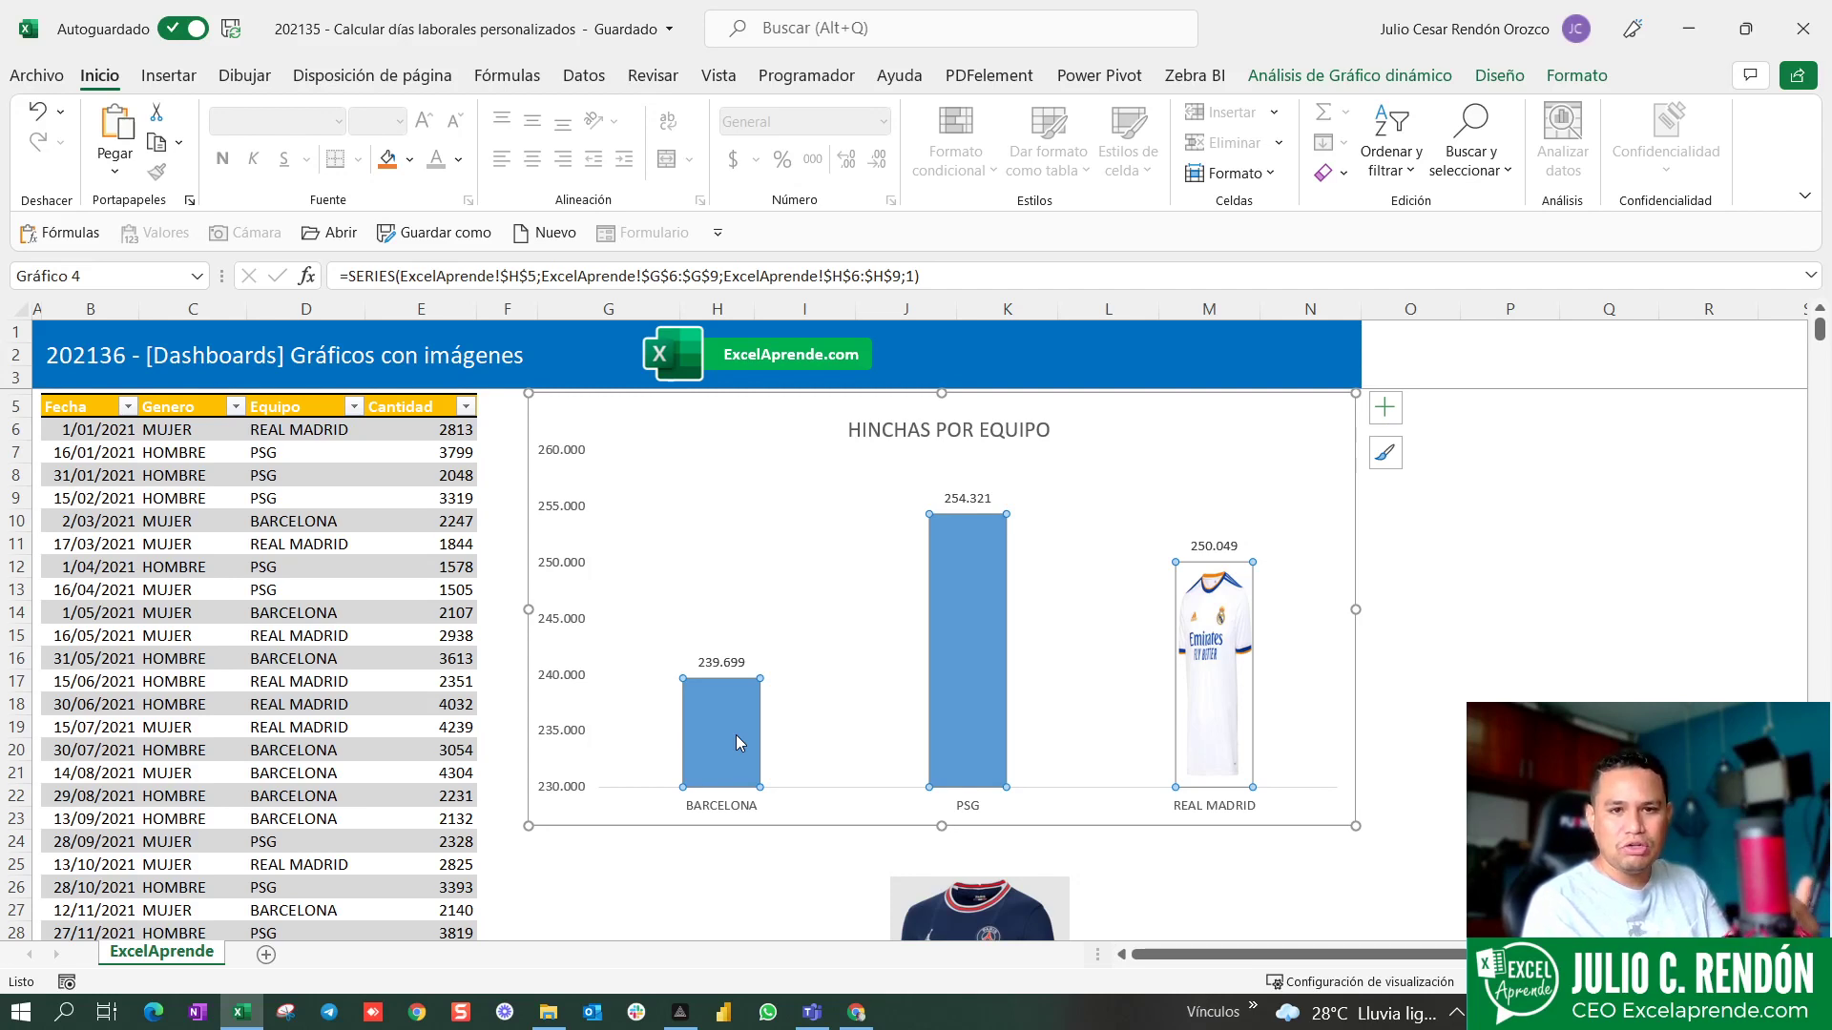
left_click(736, 736)
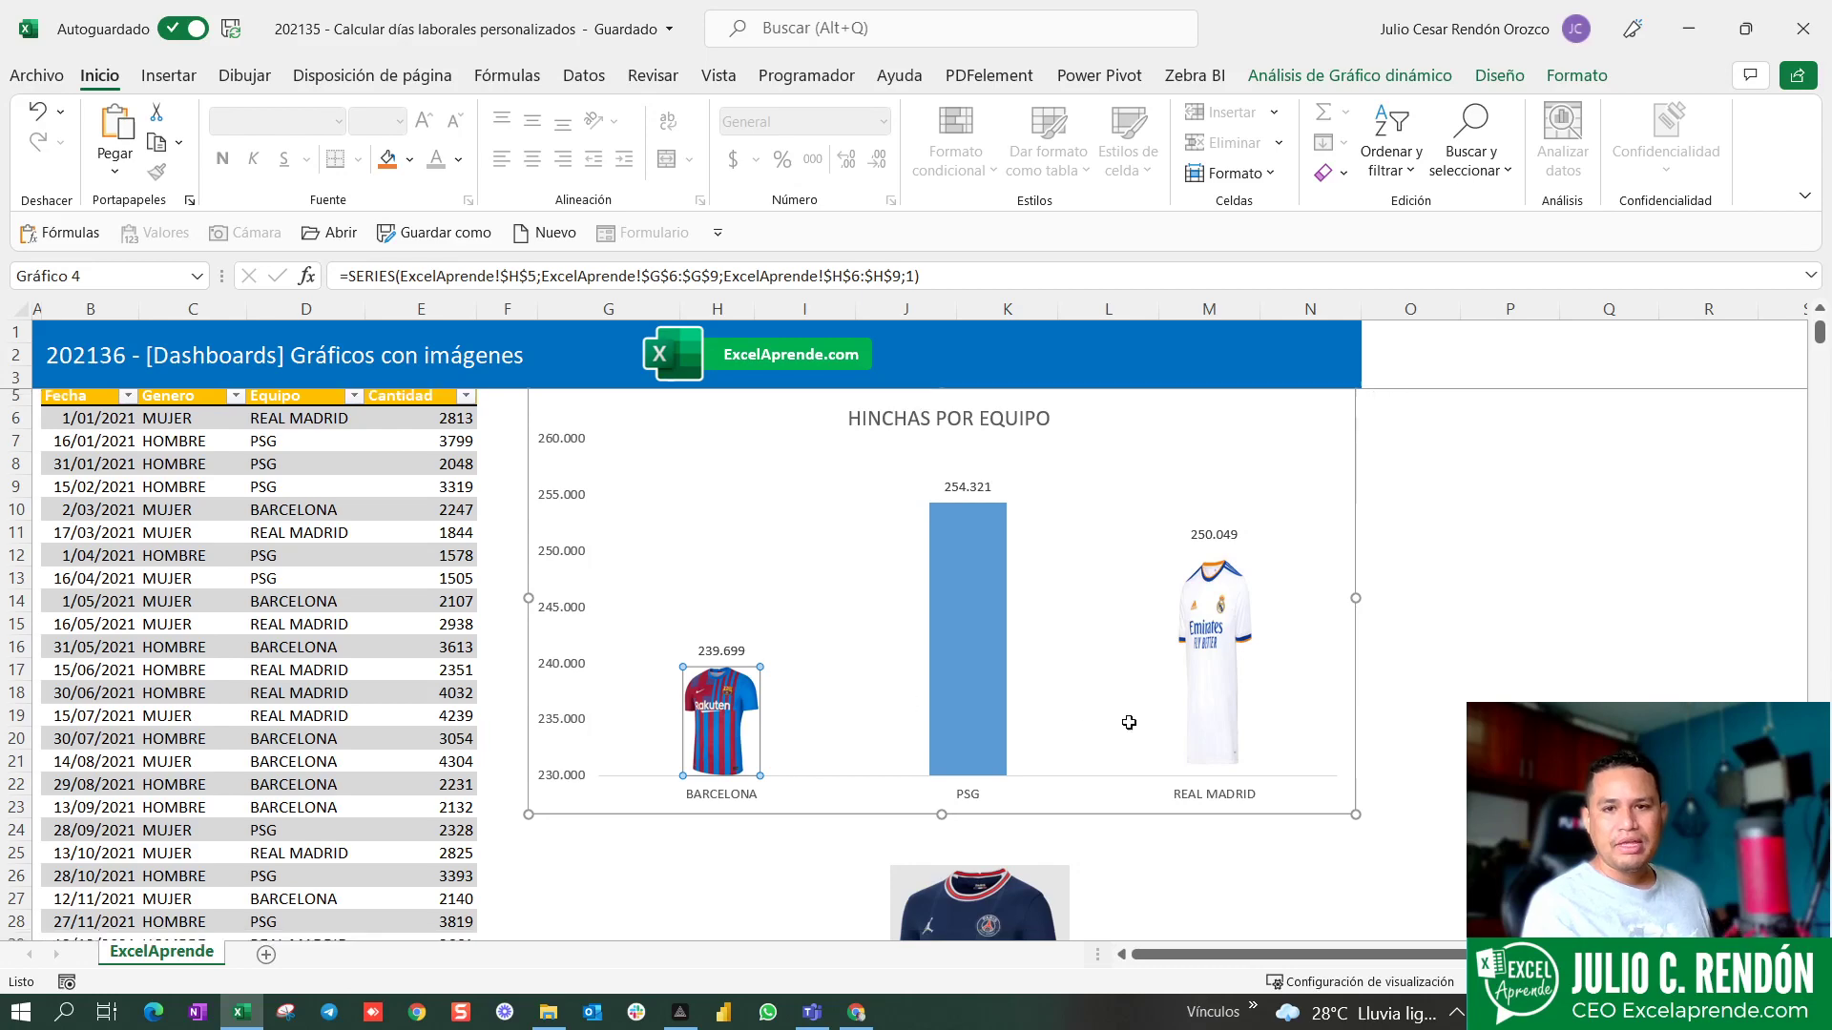
- Cut the PSG shirt picture and paste it into the PSG bar
scroll(1097, 735, "down", 3)
left_click(1037, 757)
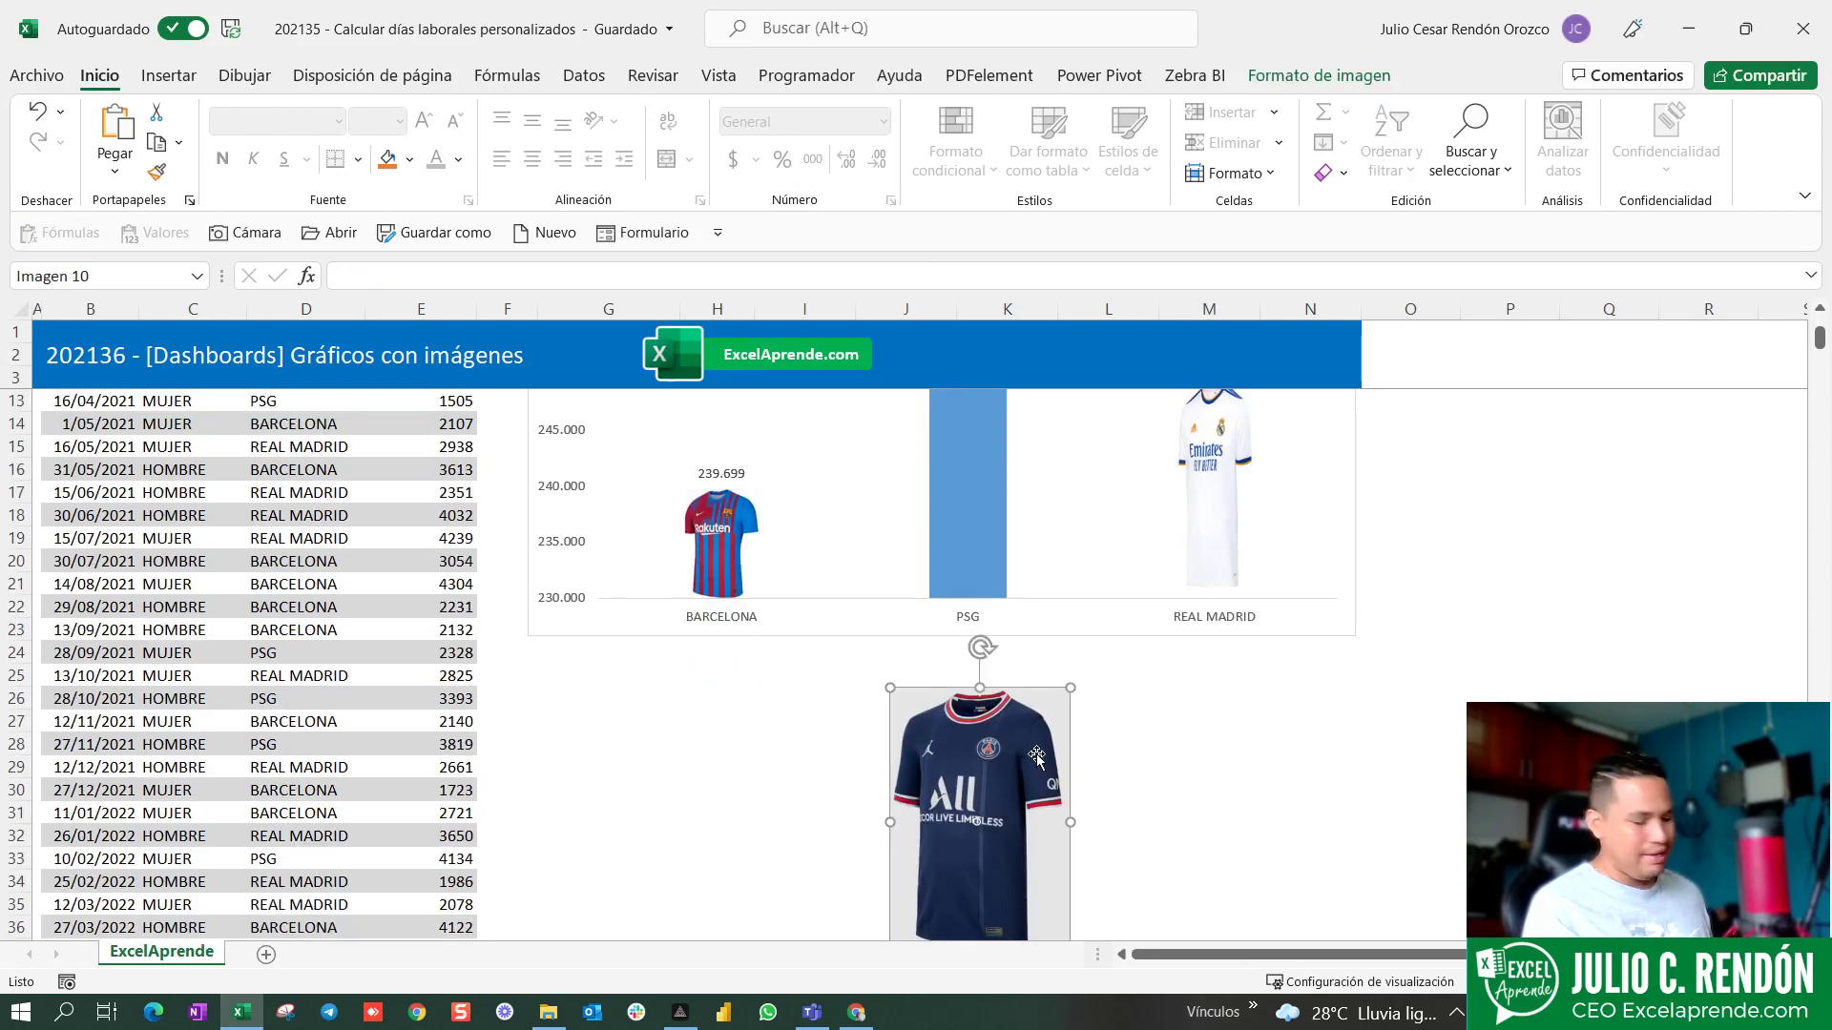
key("Delete")
scroll(1036, 754, "up", 3)
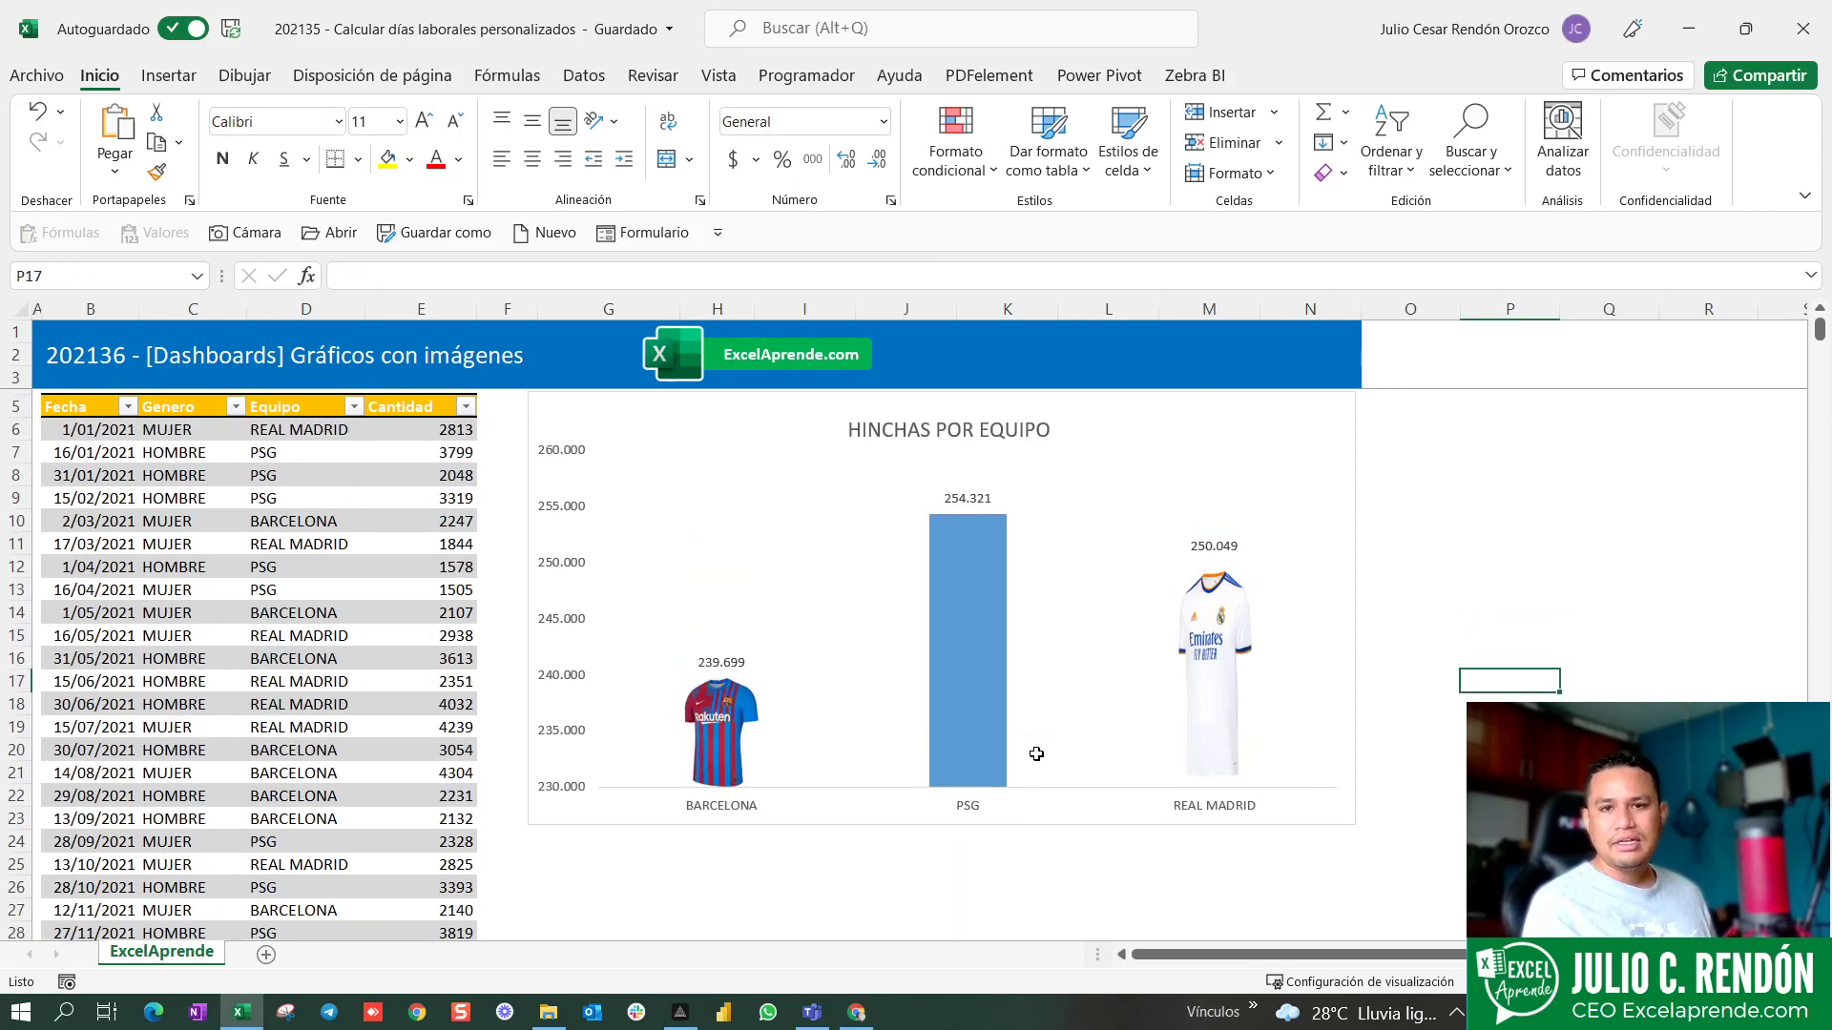
left_click(970, 625)
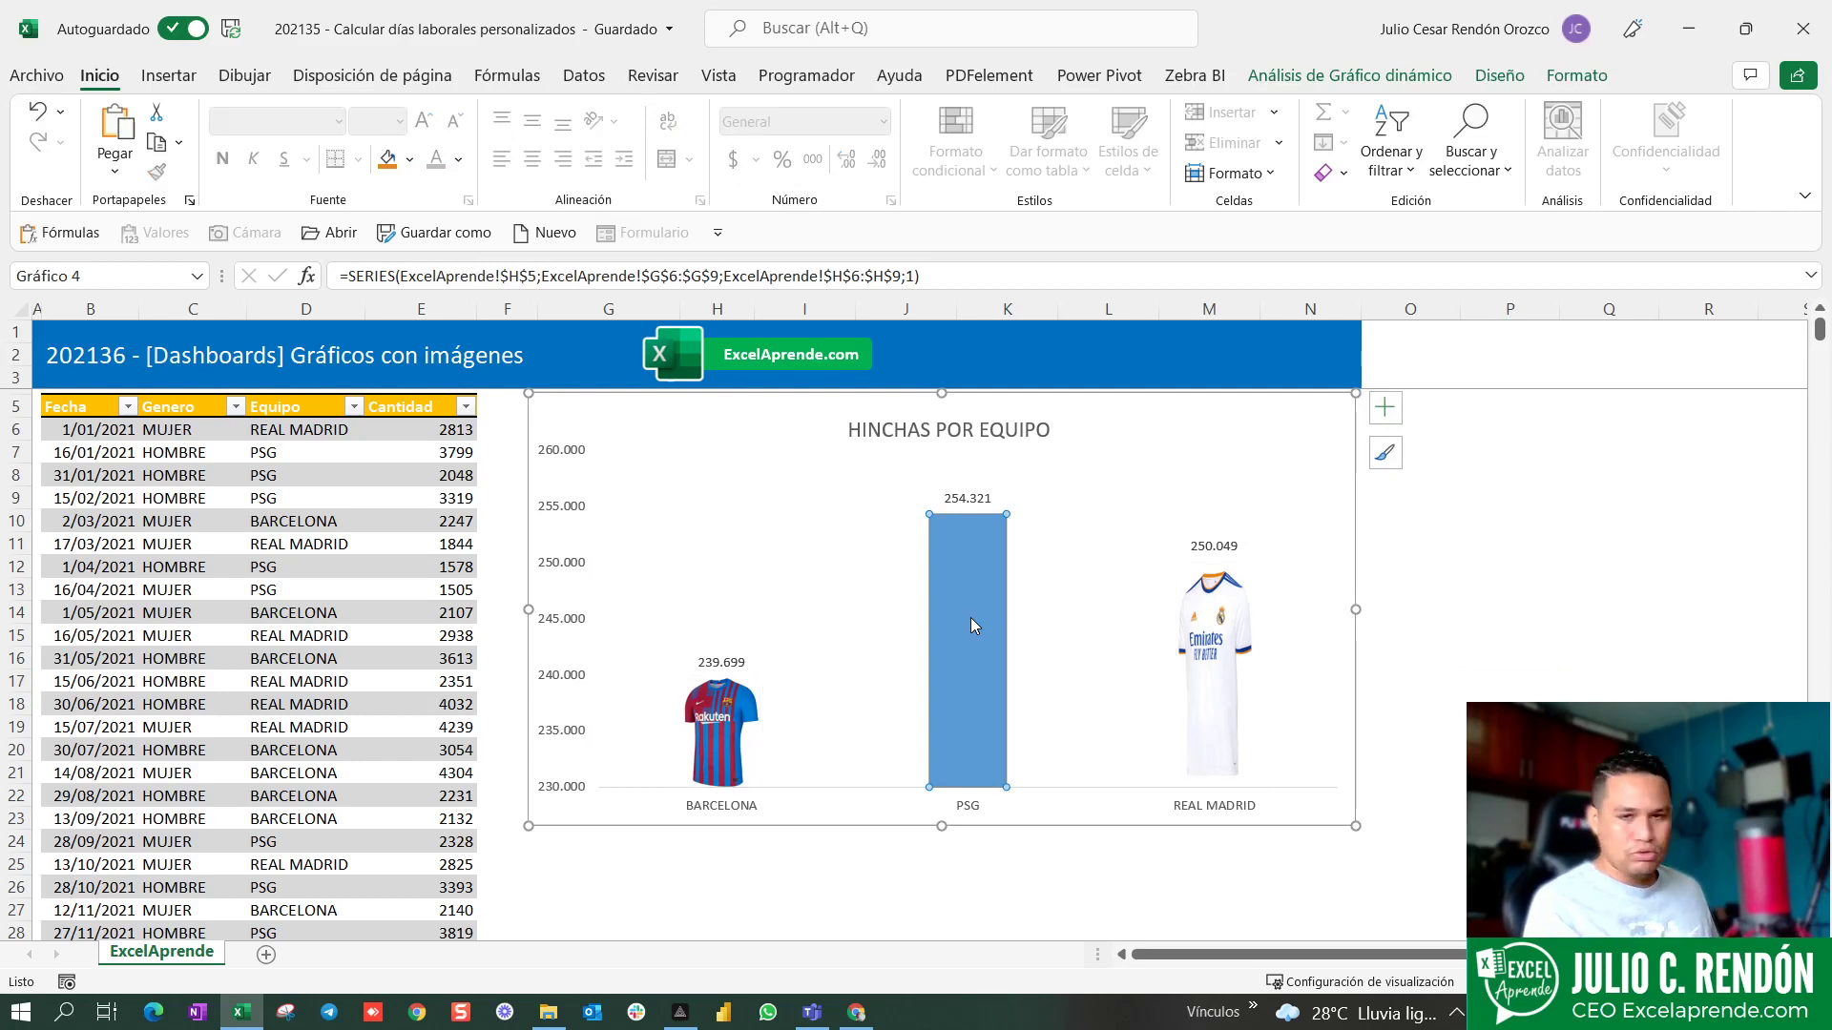
key("ctrl+v")
left_click(1551, 549)
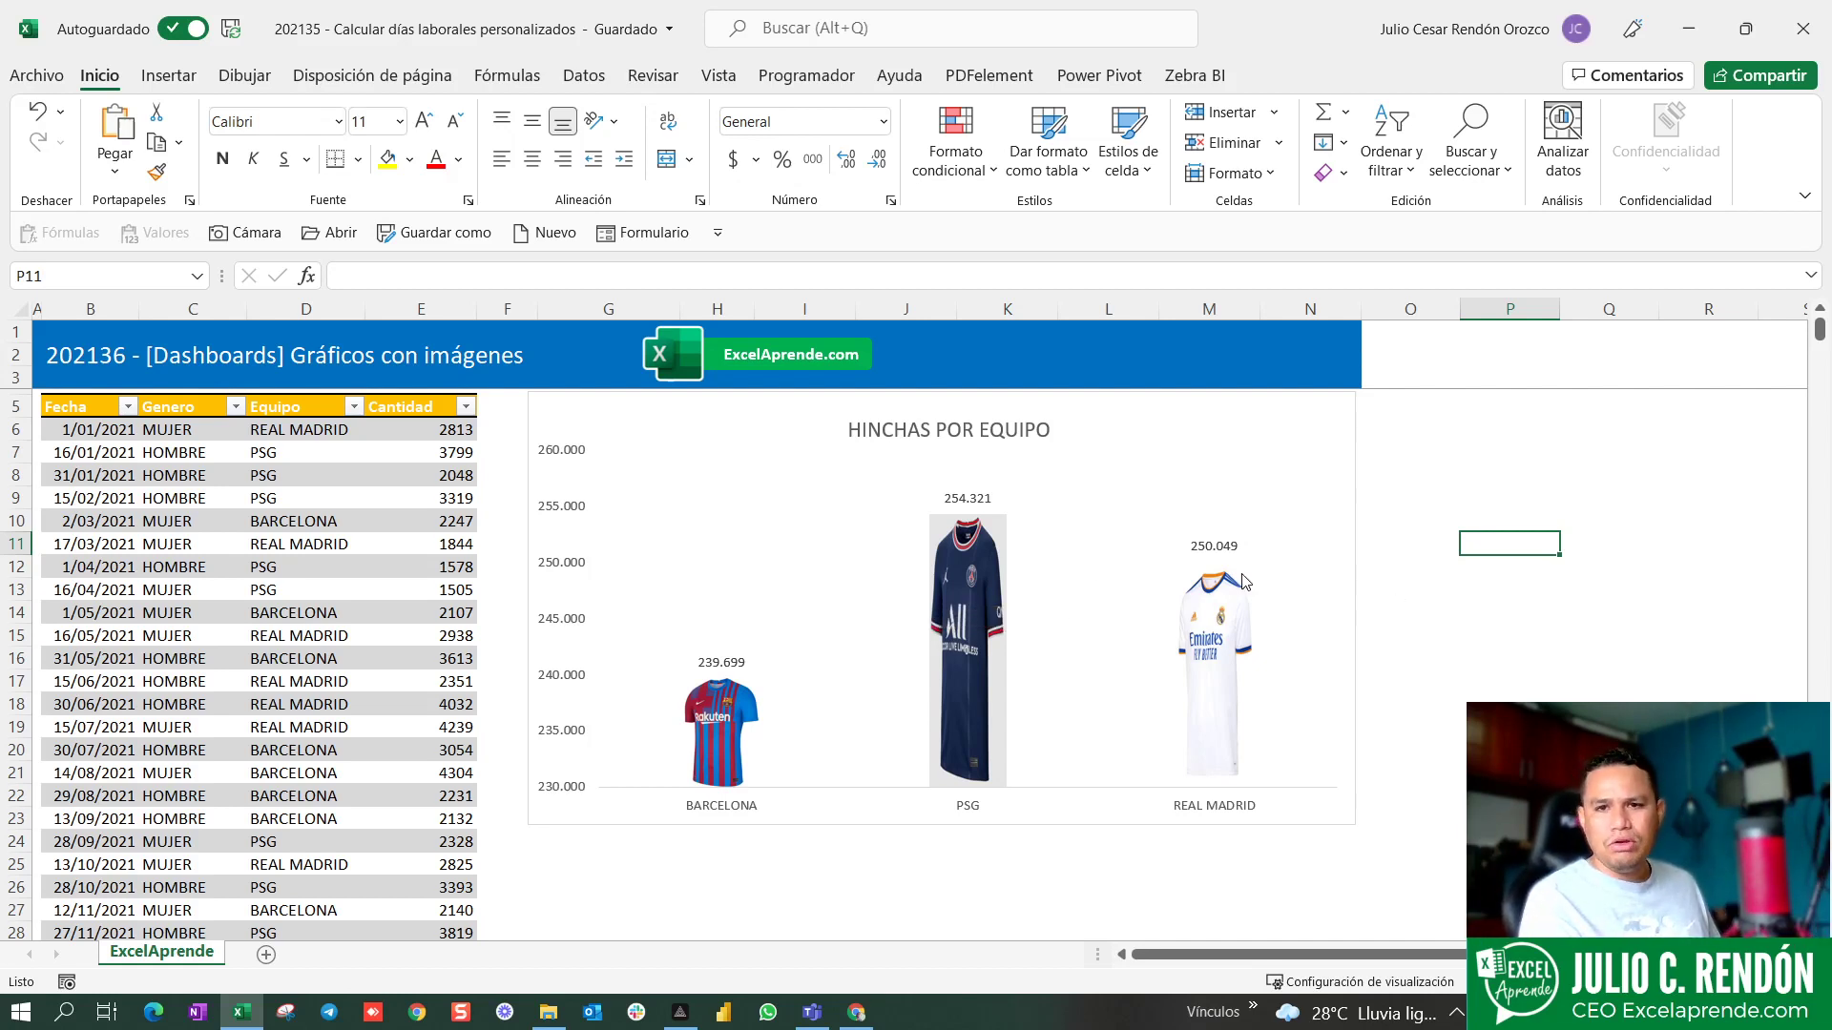
- Open Format Data Series for the jersey bars and arrange its pane
right_click(967, 606)
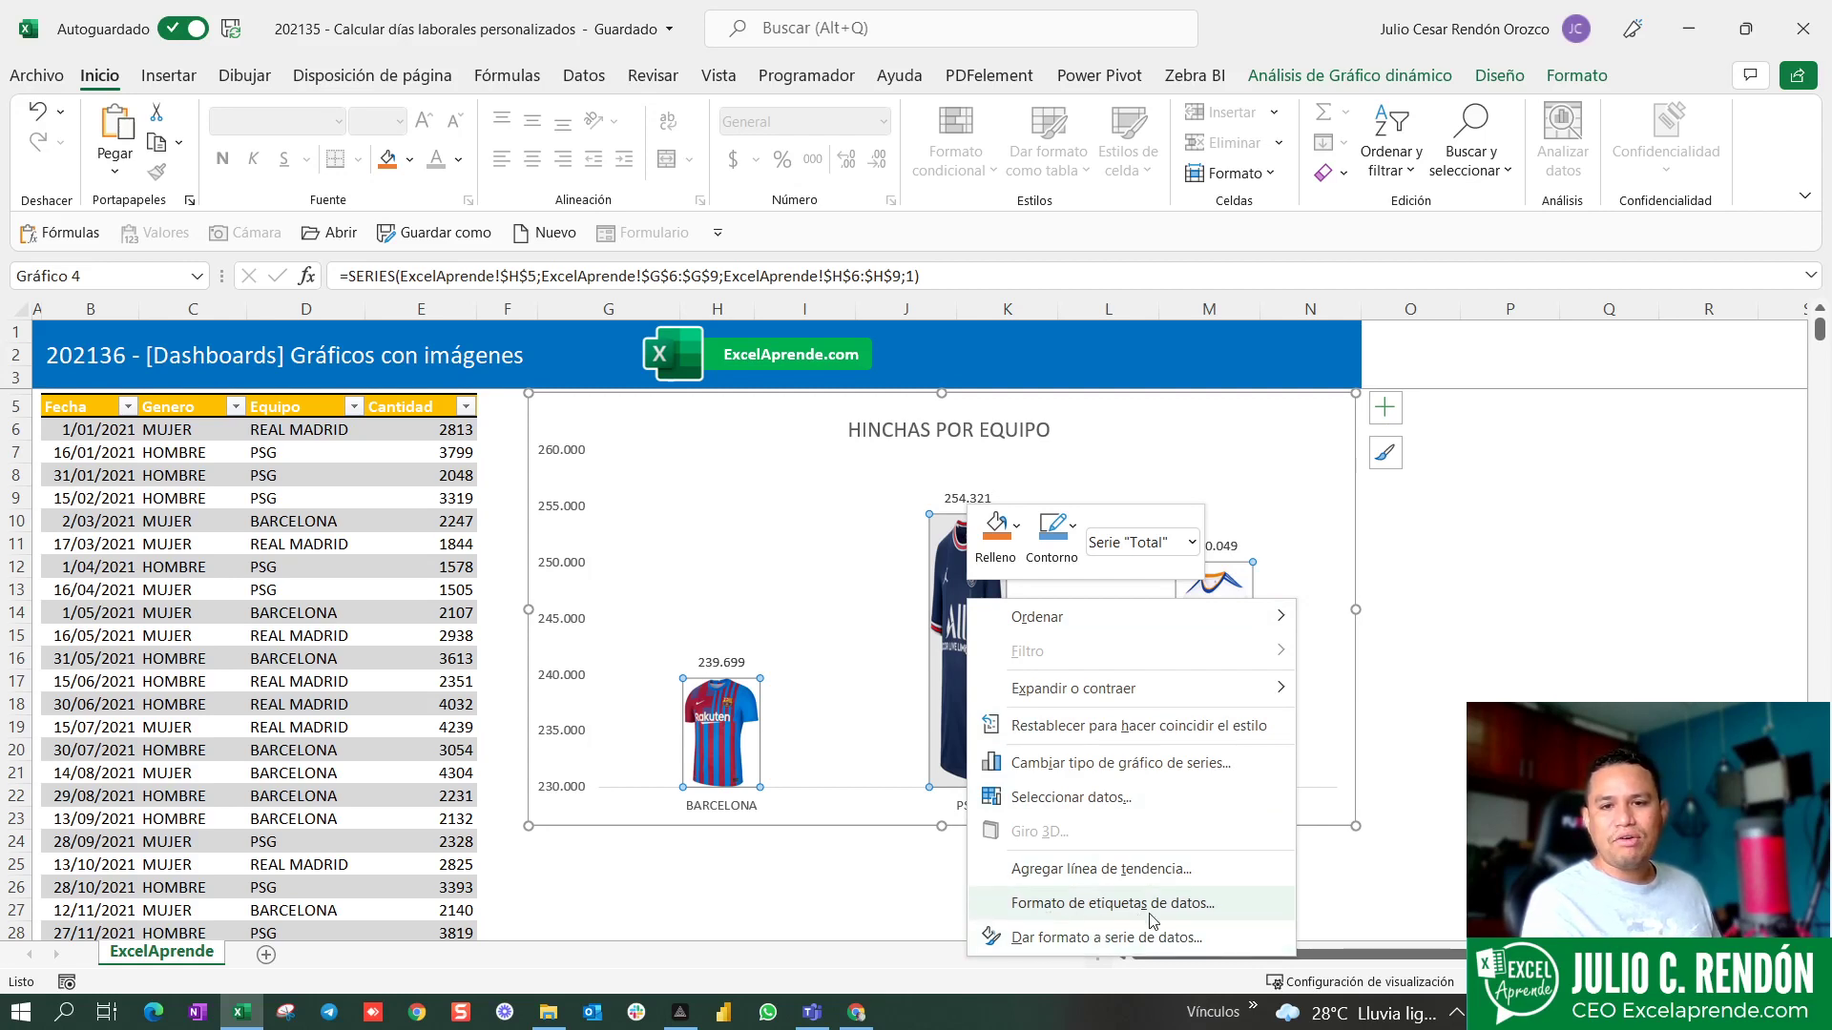
left_click(1098, 935)
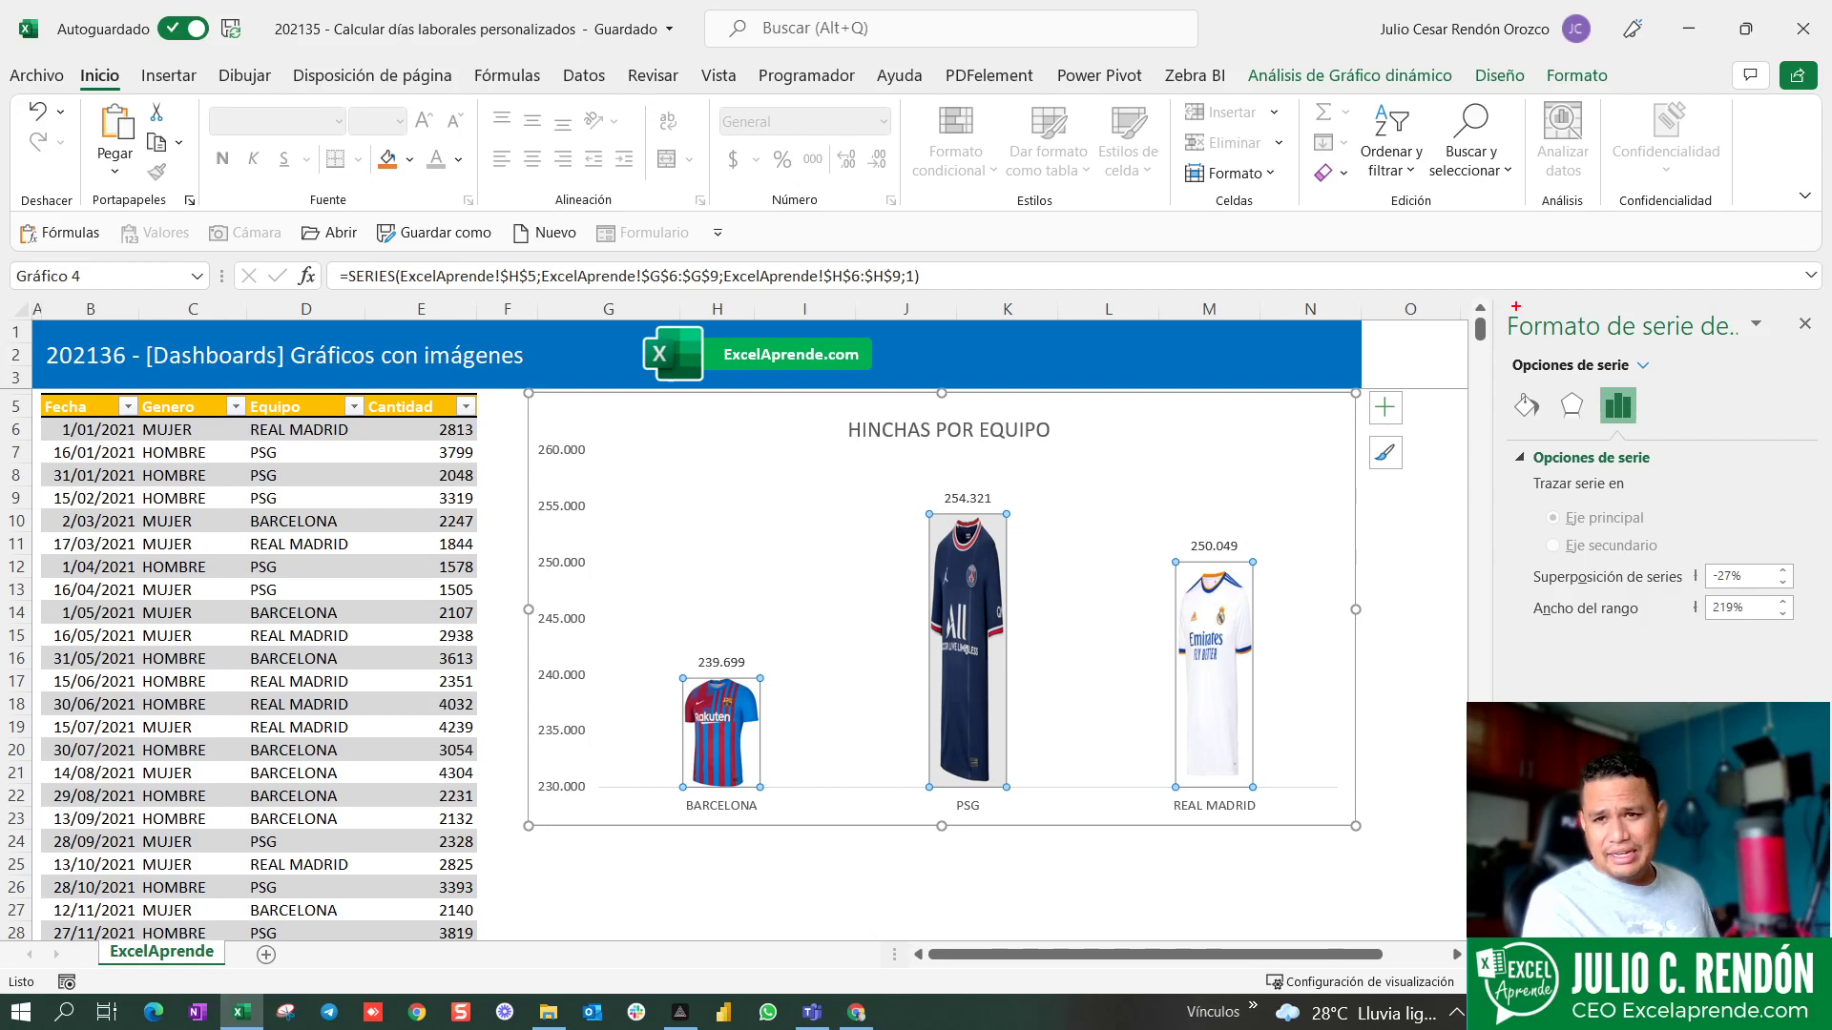
left_click_drag(1493, 288, 1811, 705)
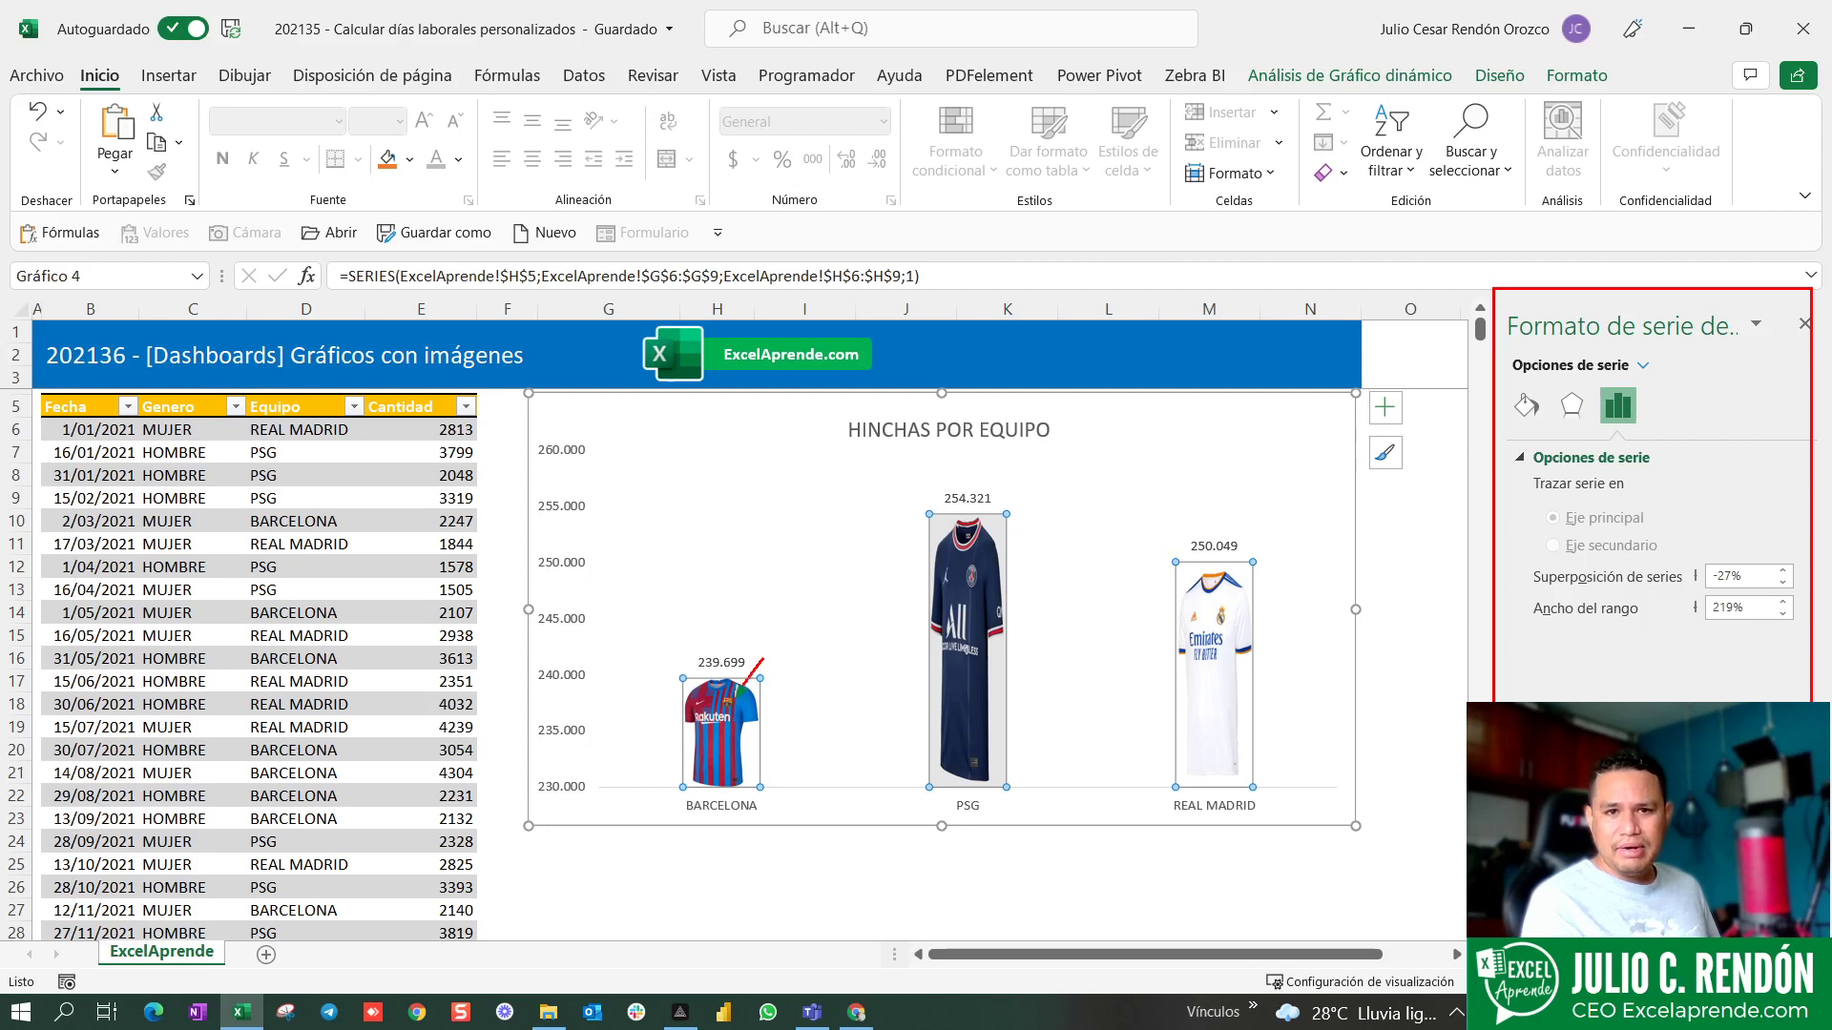
left_click_drag(763, 658, 816, 569)
left_click_drag(968, 672, 1075, 585)
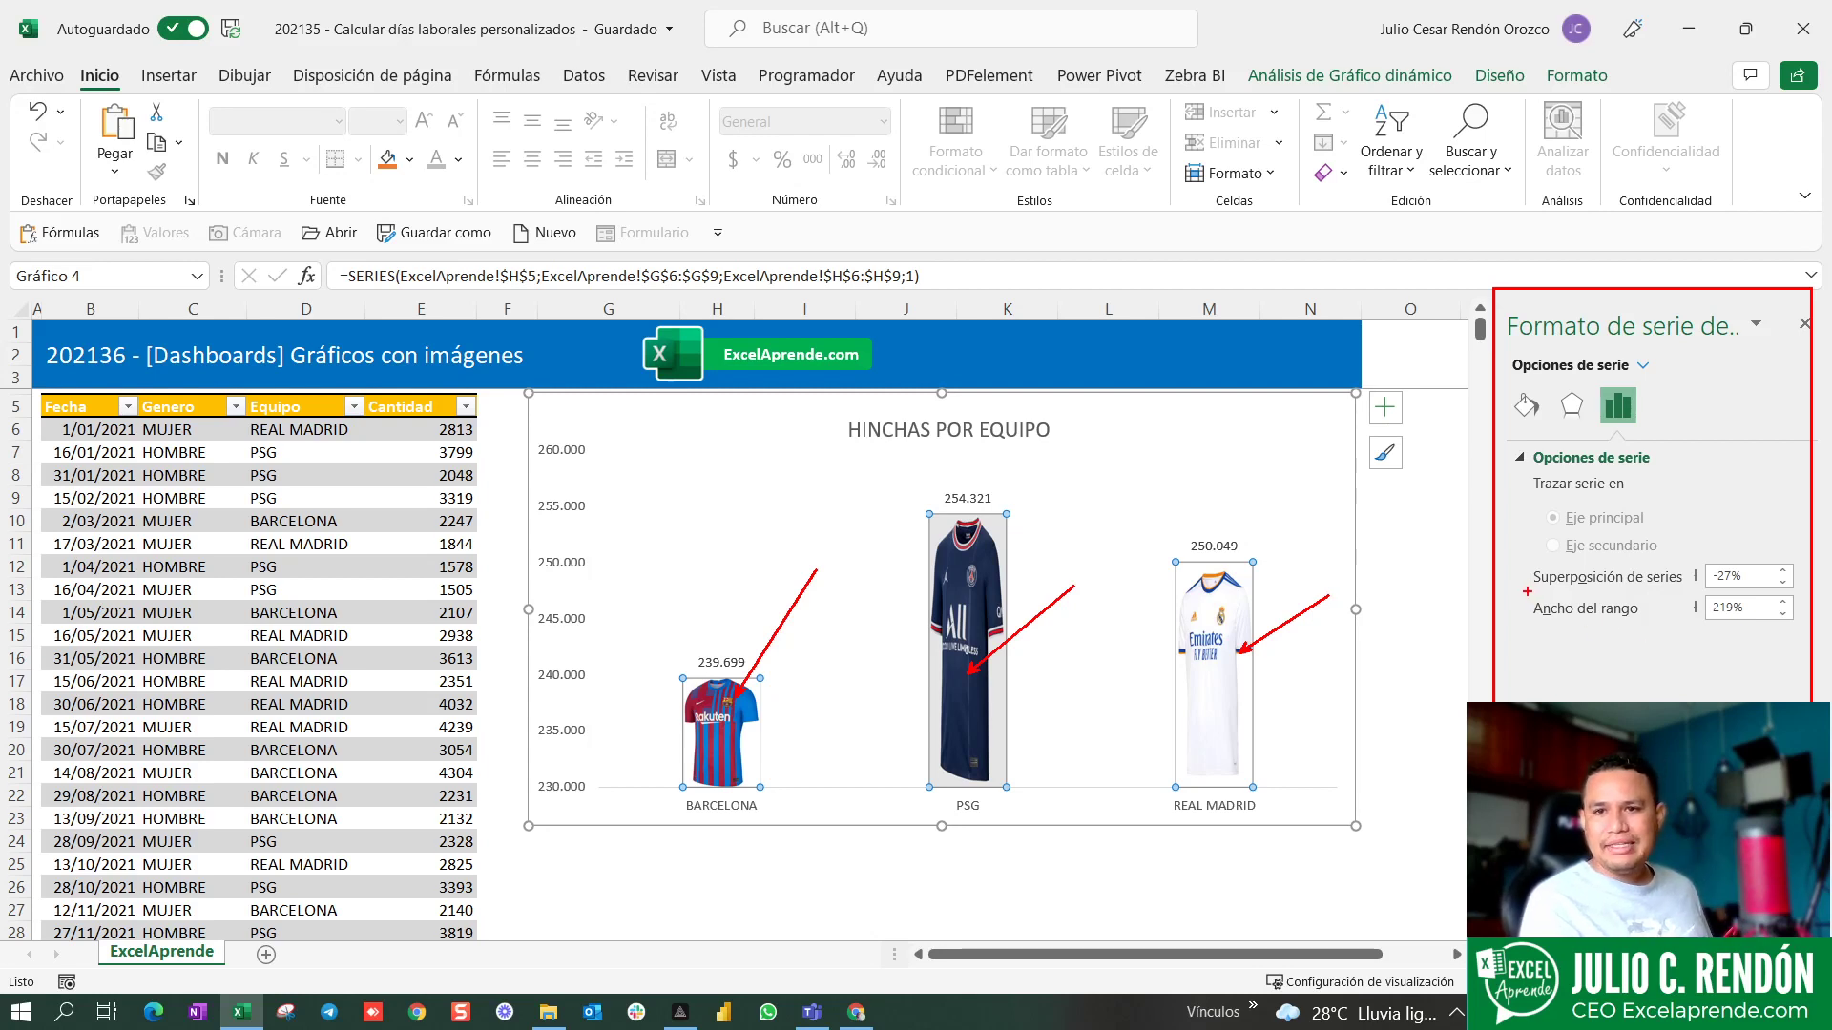
left_click_drag(1525, 591, 1803, 624)
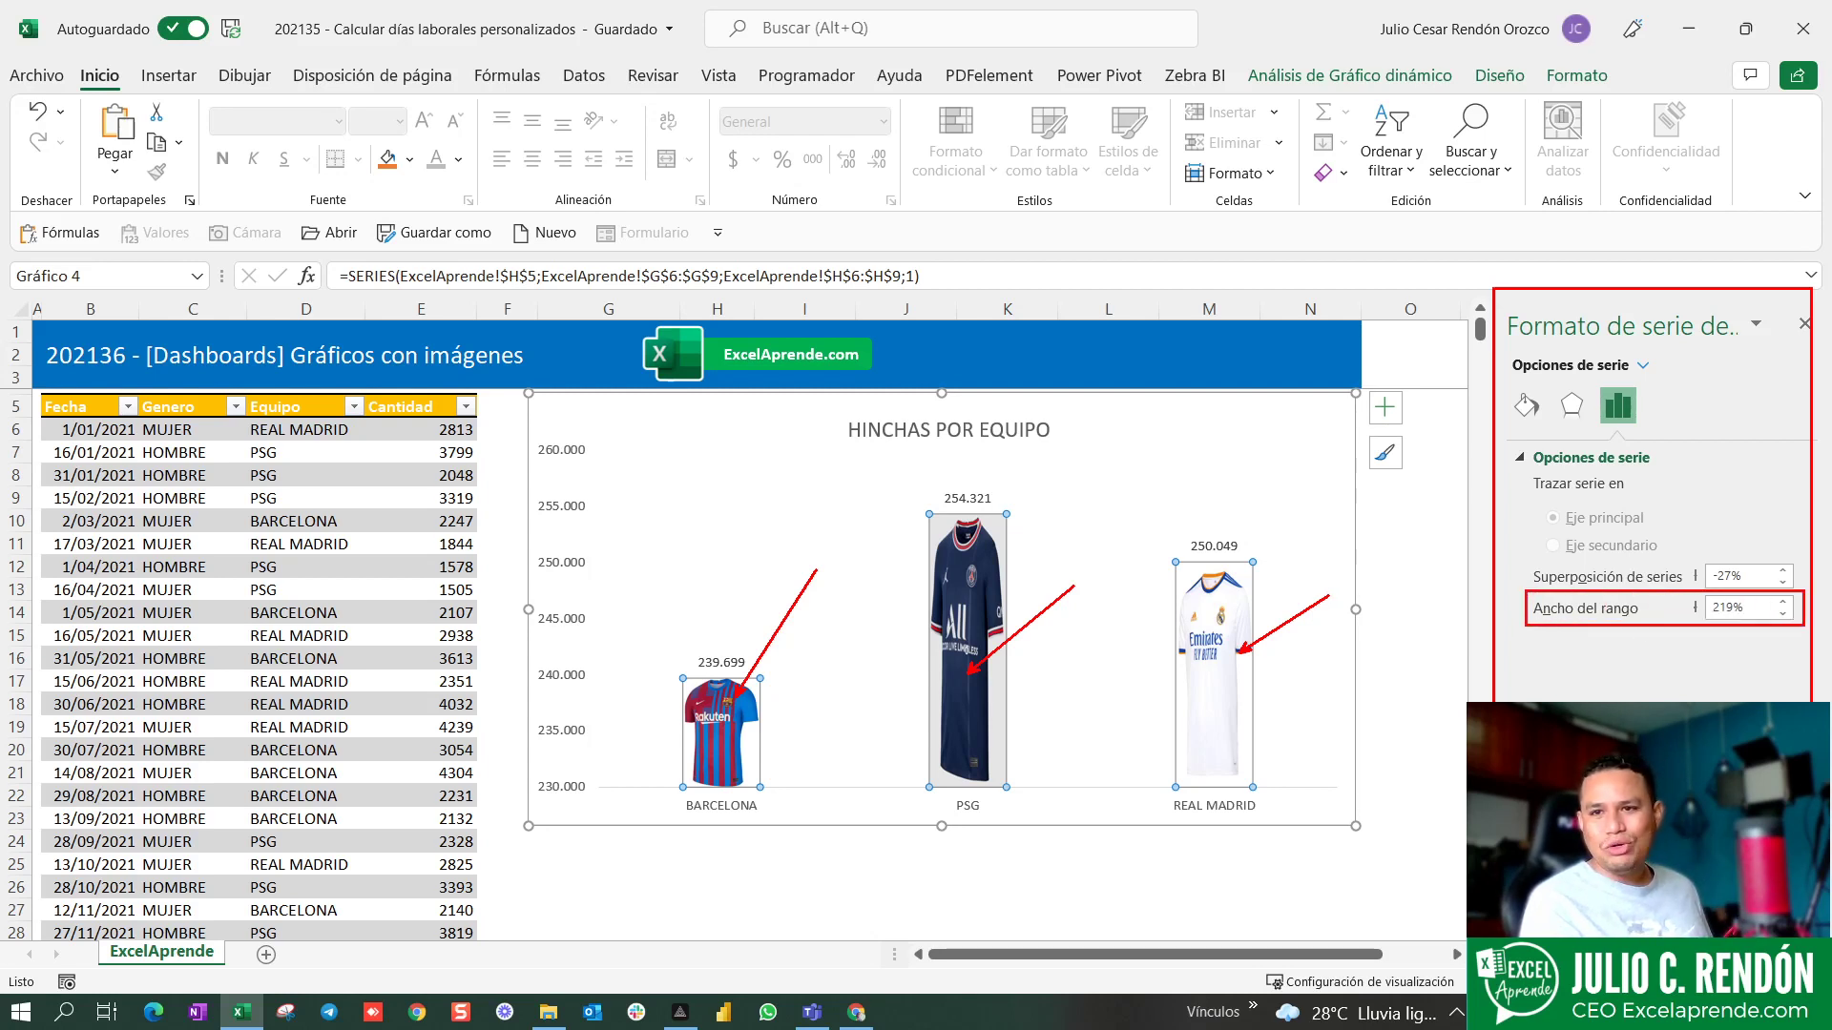
left_click_drag(1651, 623, 1741, 704)
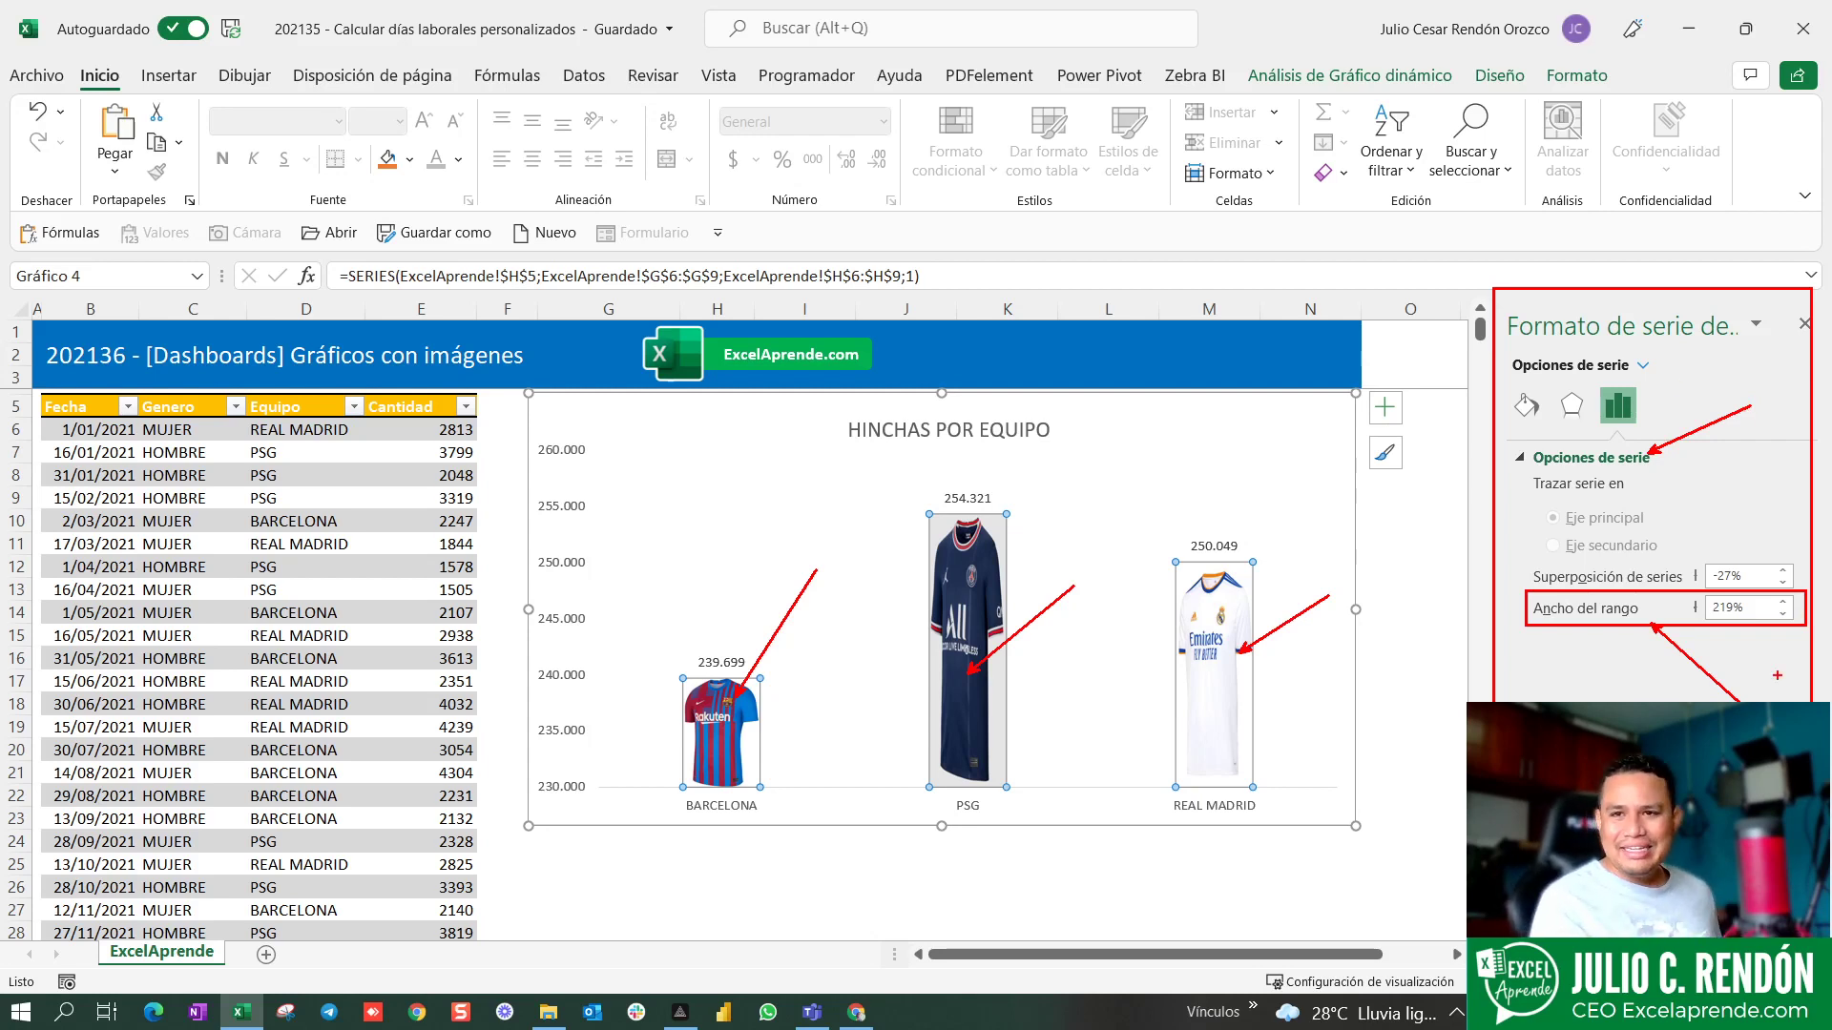
key("ctrl+z")
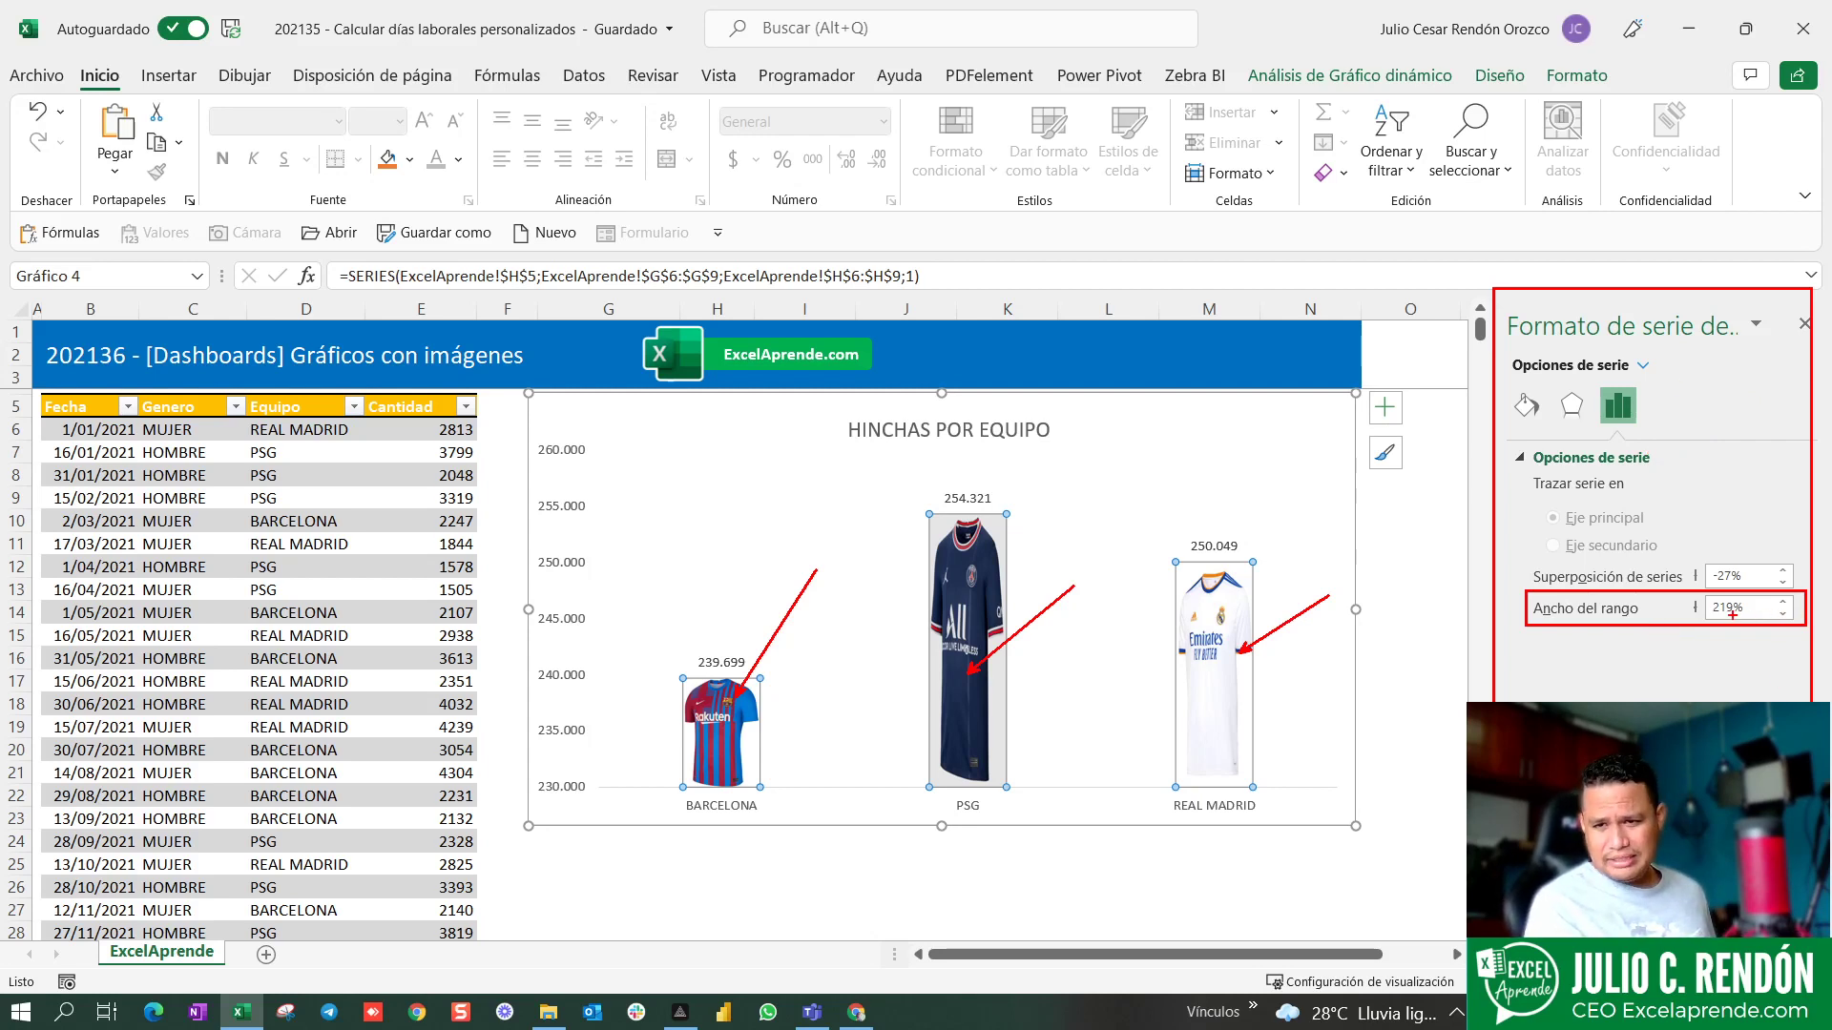
left_click_drag(1730, 615, 1726, 706)
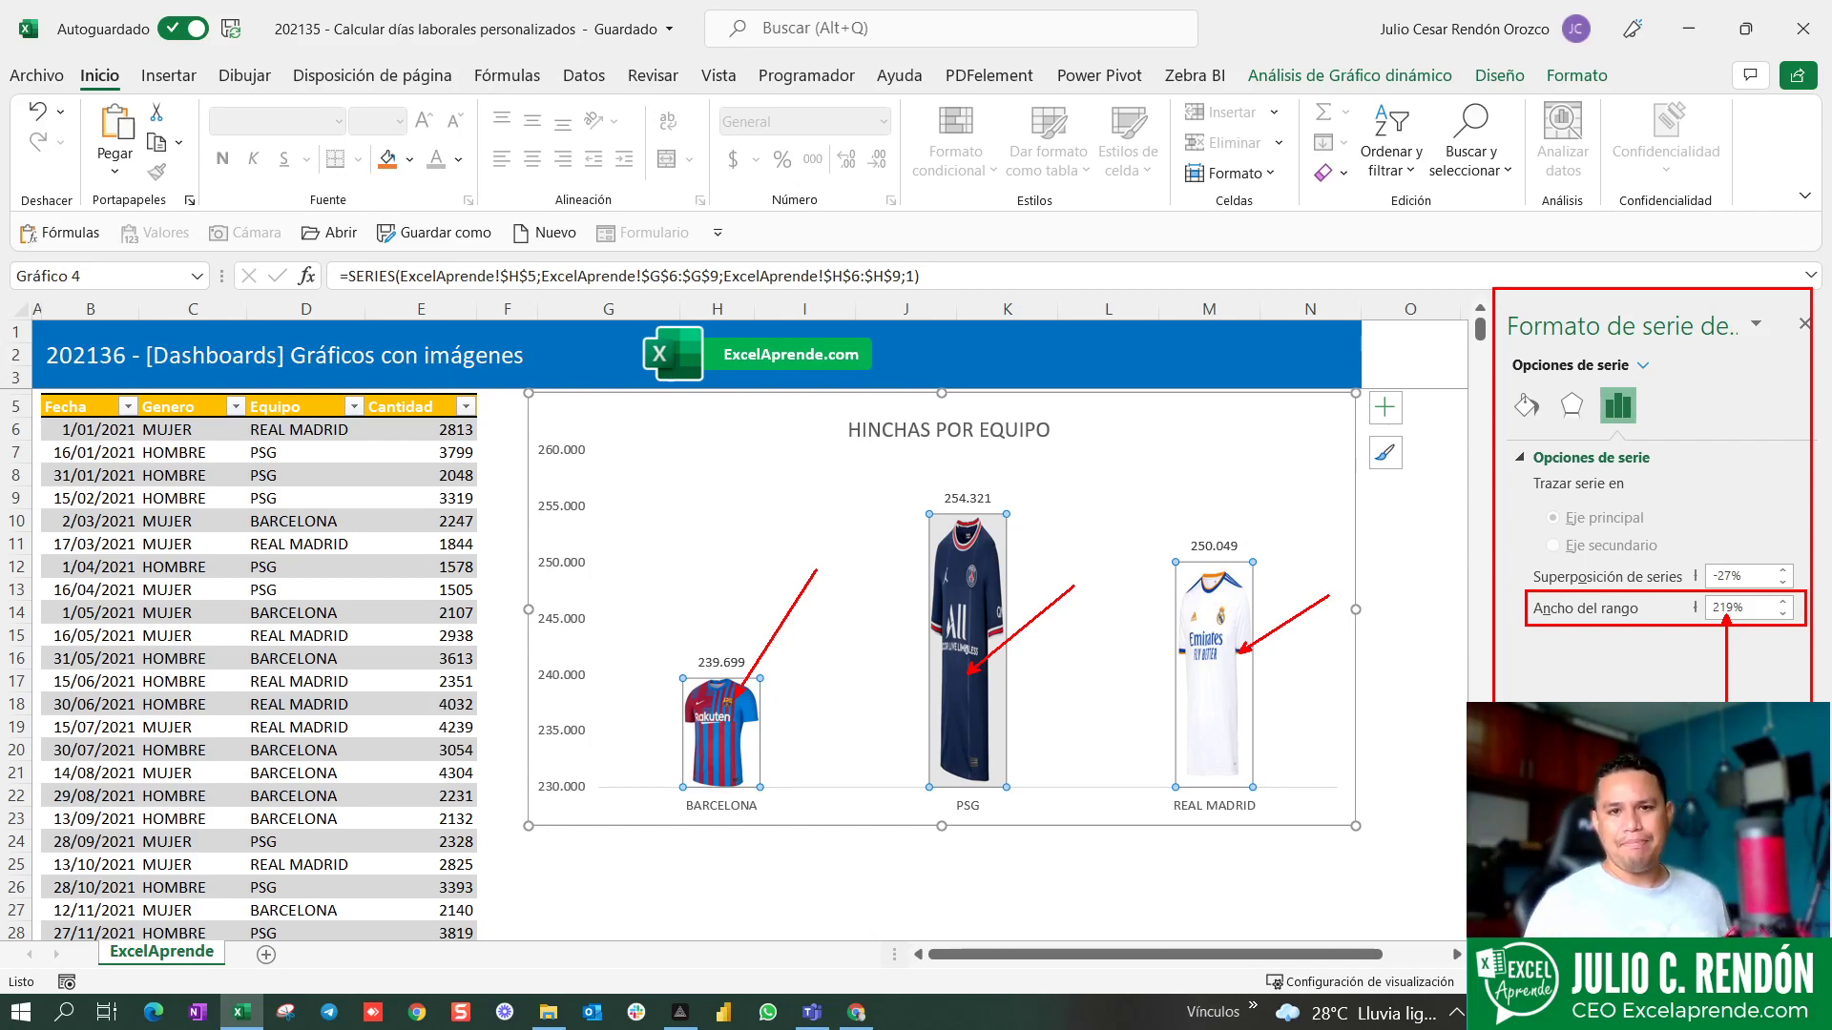
- Set the gap width (Ancho del rango) to 60% and close the pane
left_click_drag(1757, 603, 1703, 607)
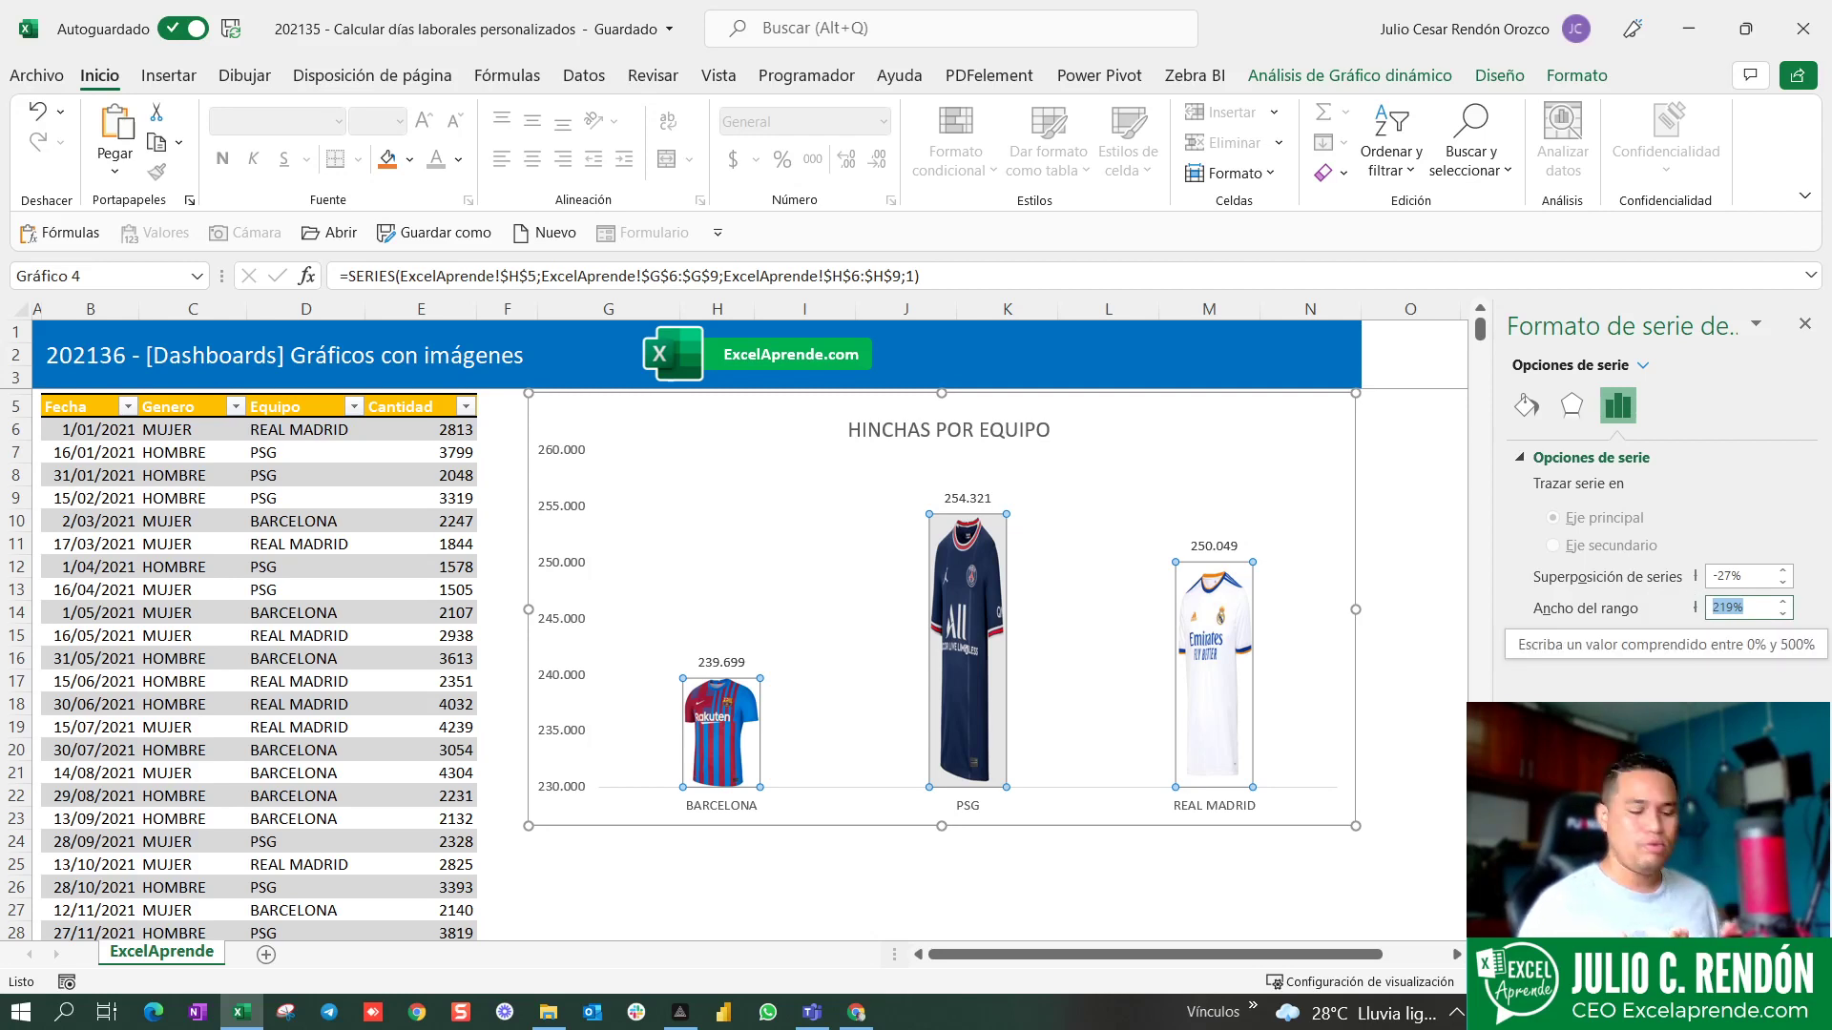
type("60")
key("Return")
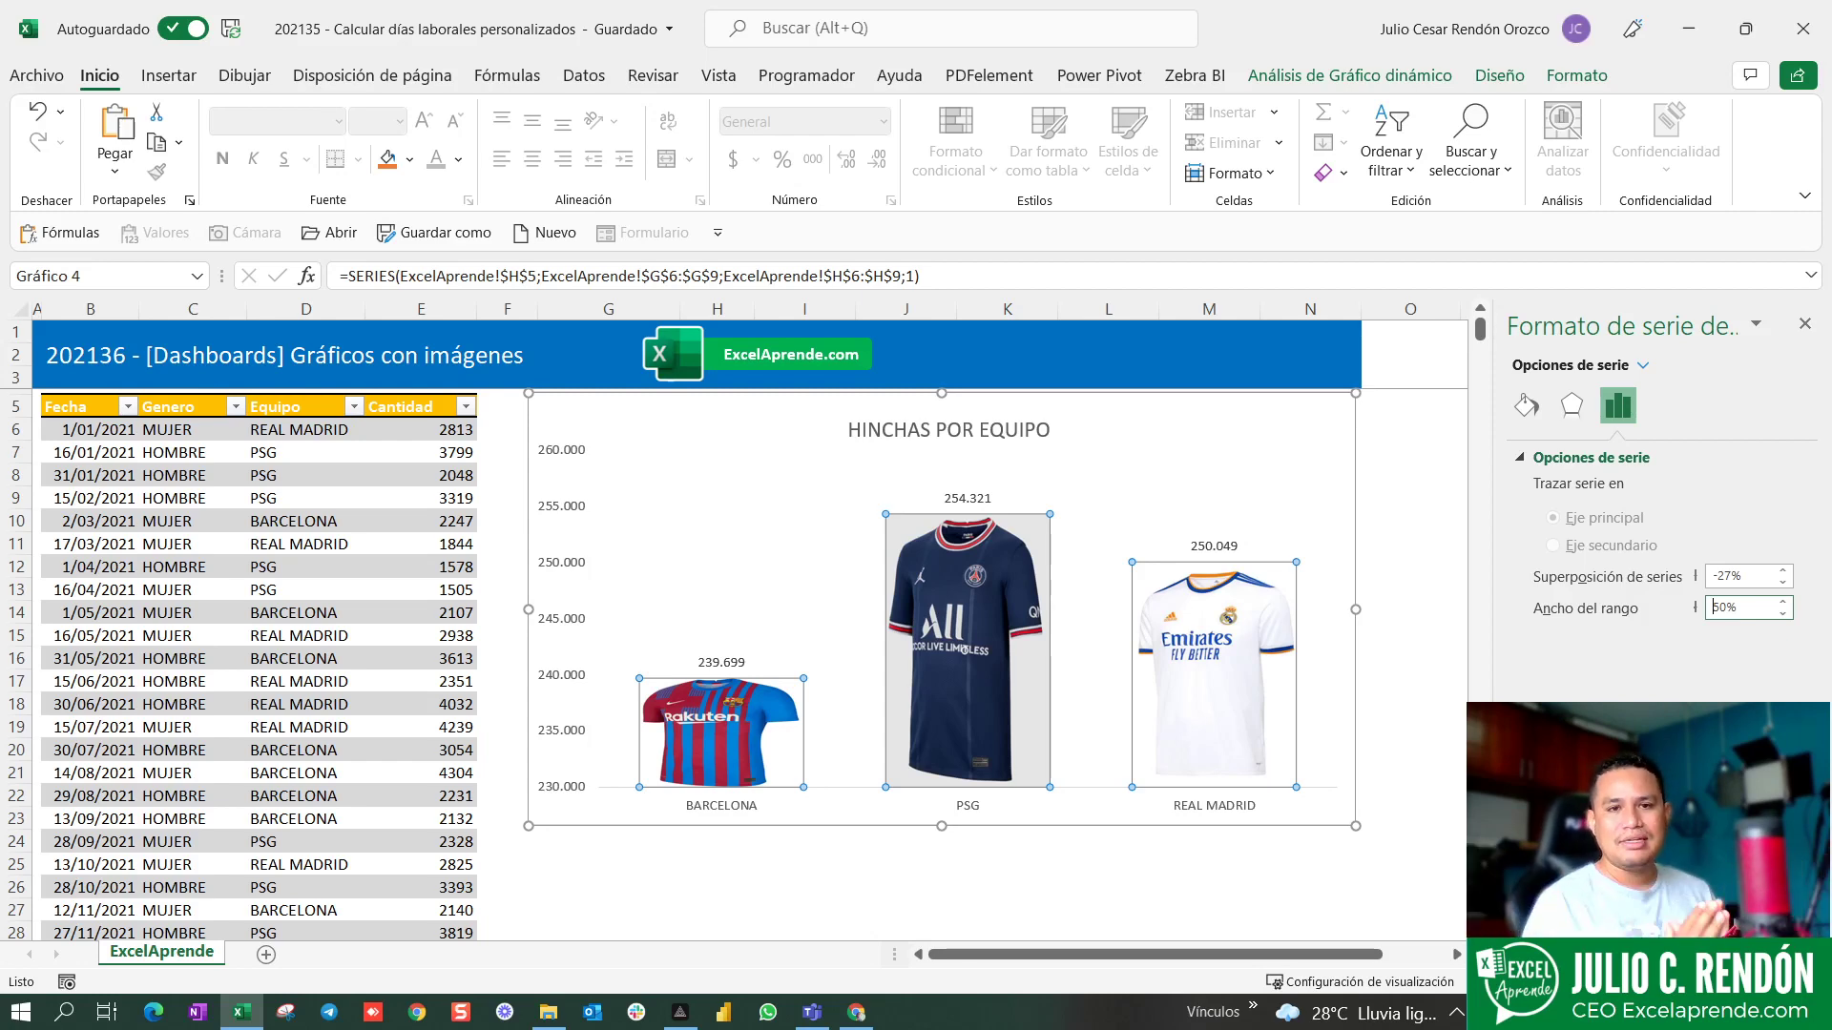
left_click(1804, 325)
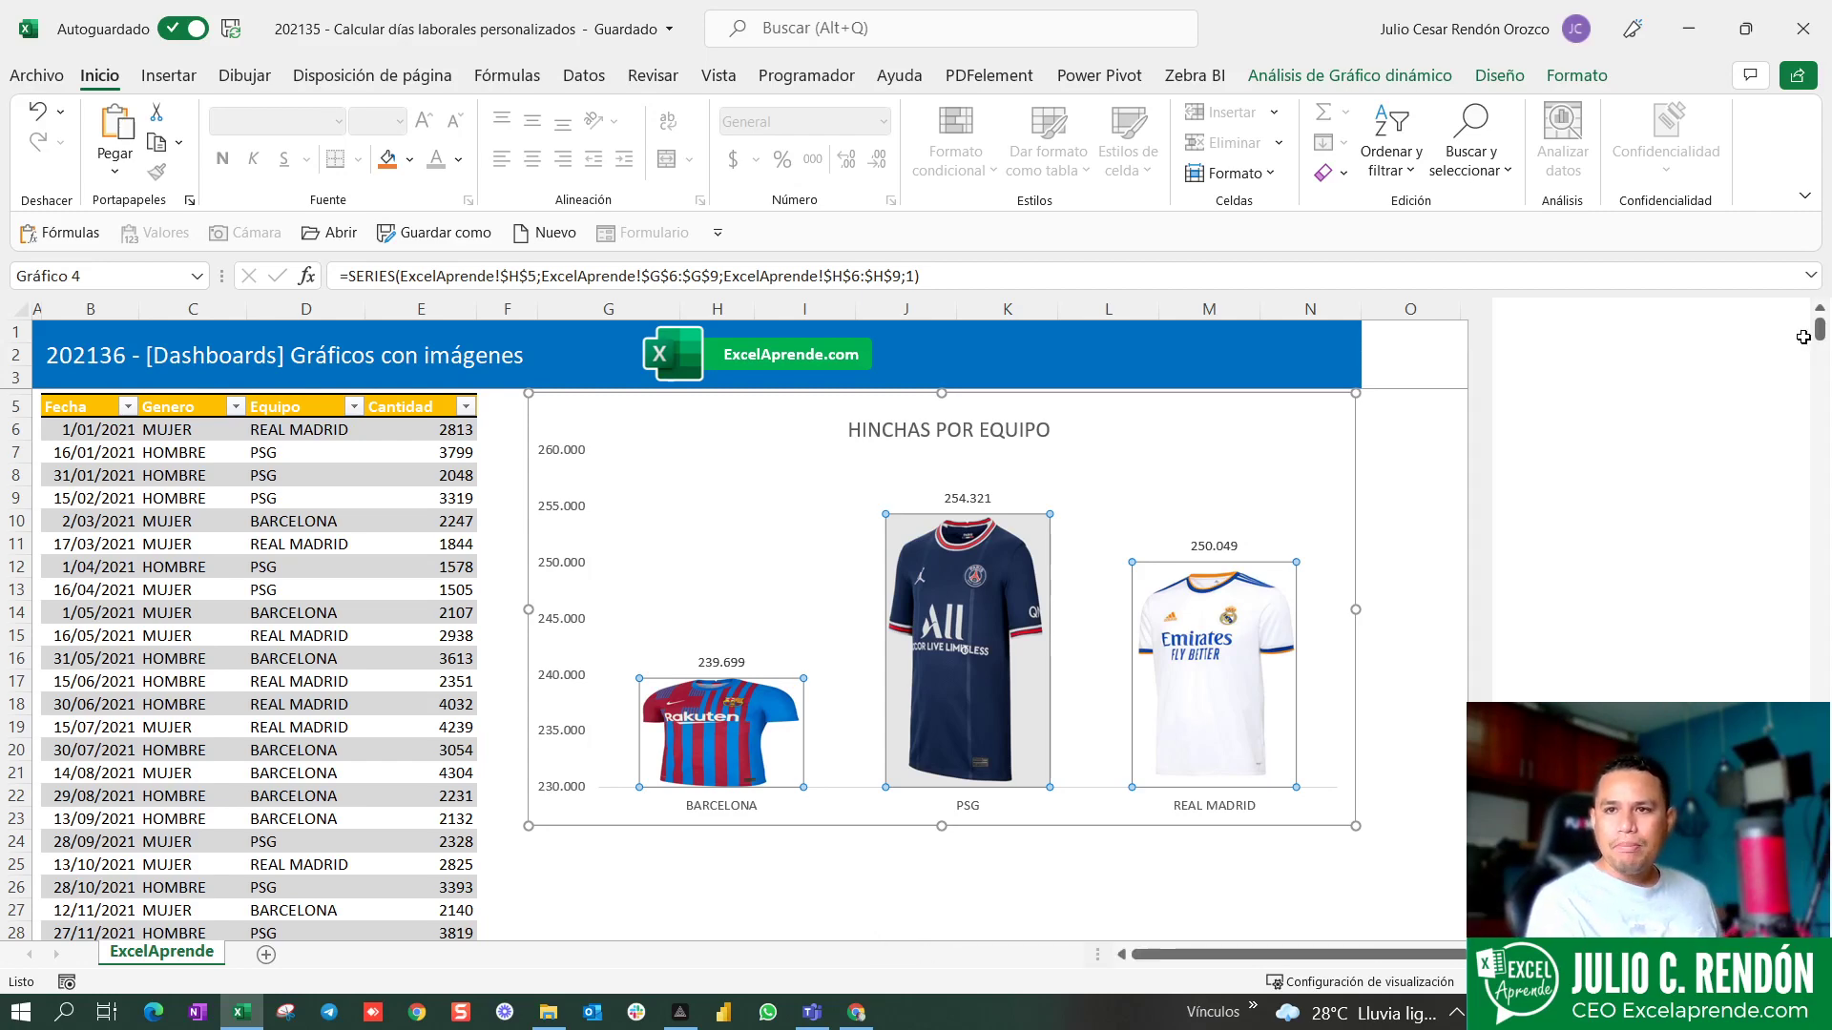
left_click(1546, 436)
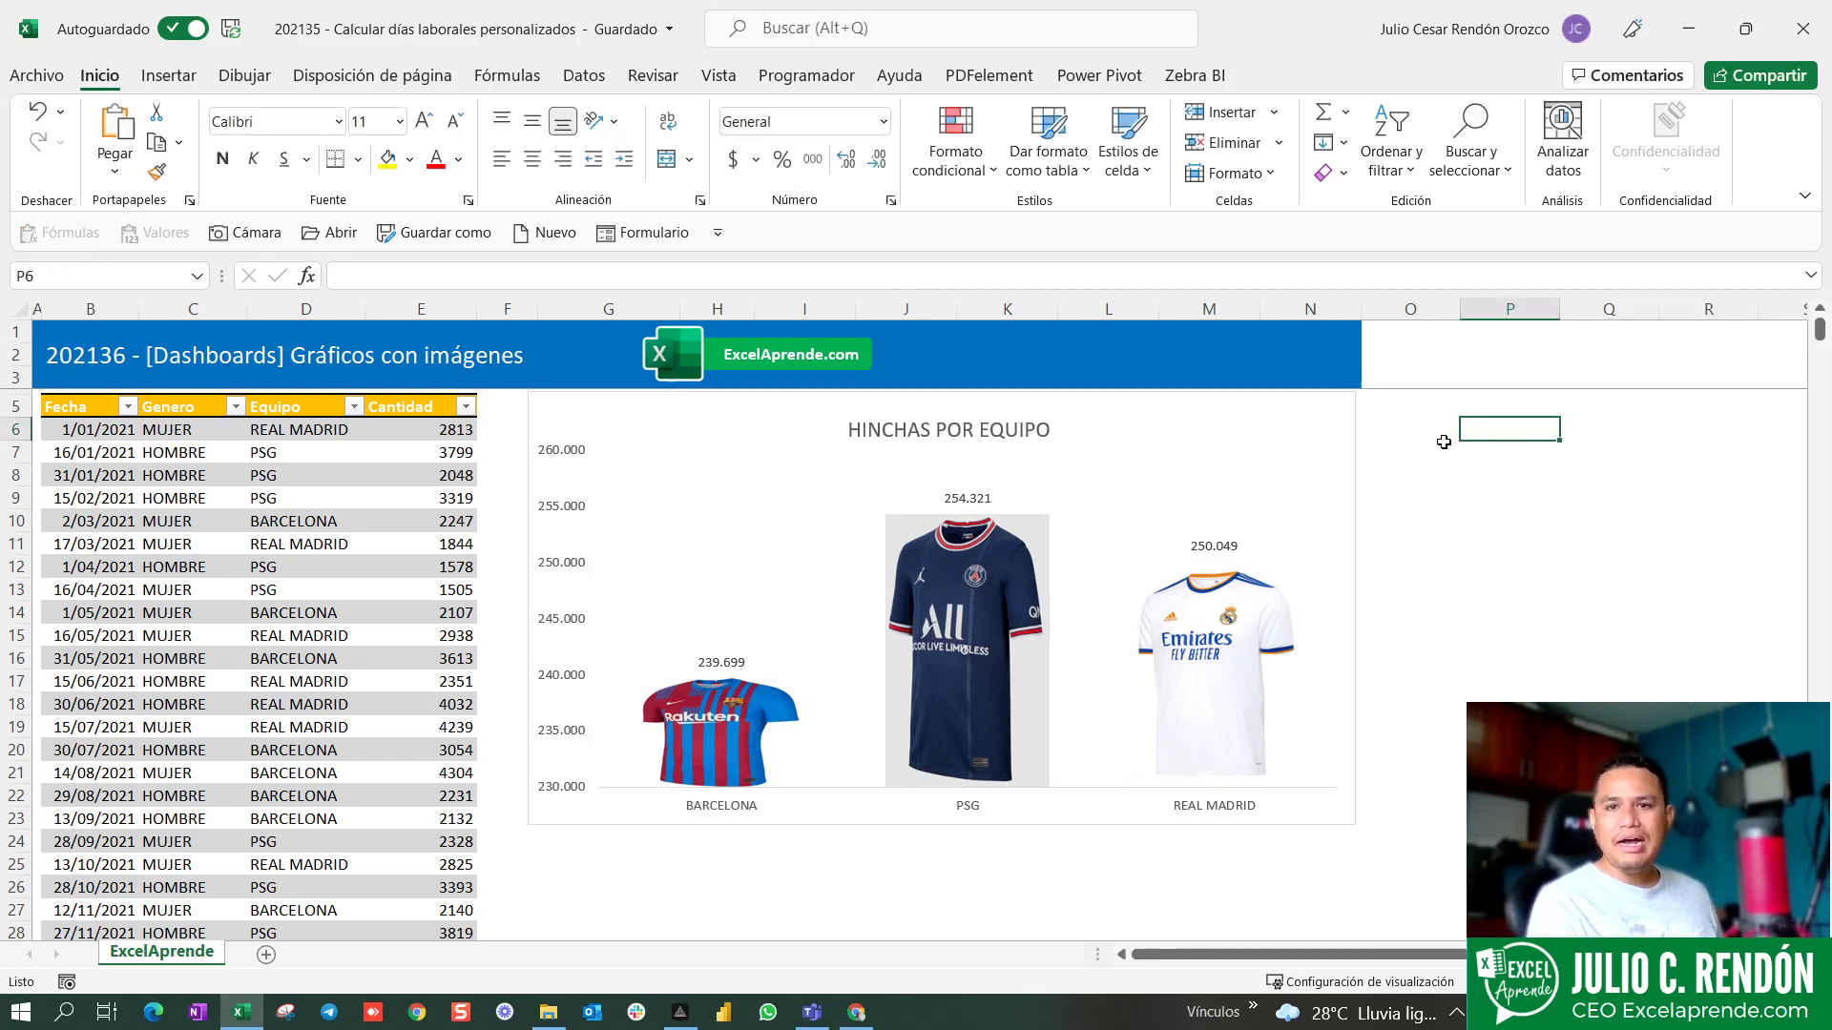
left_click(1337, 483)
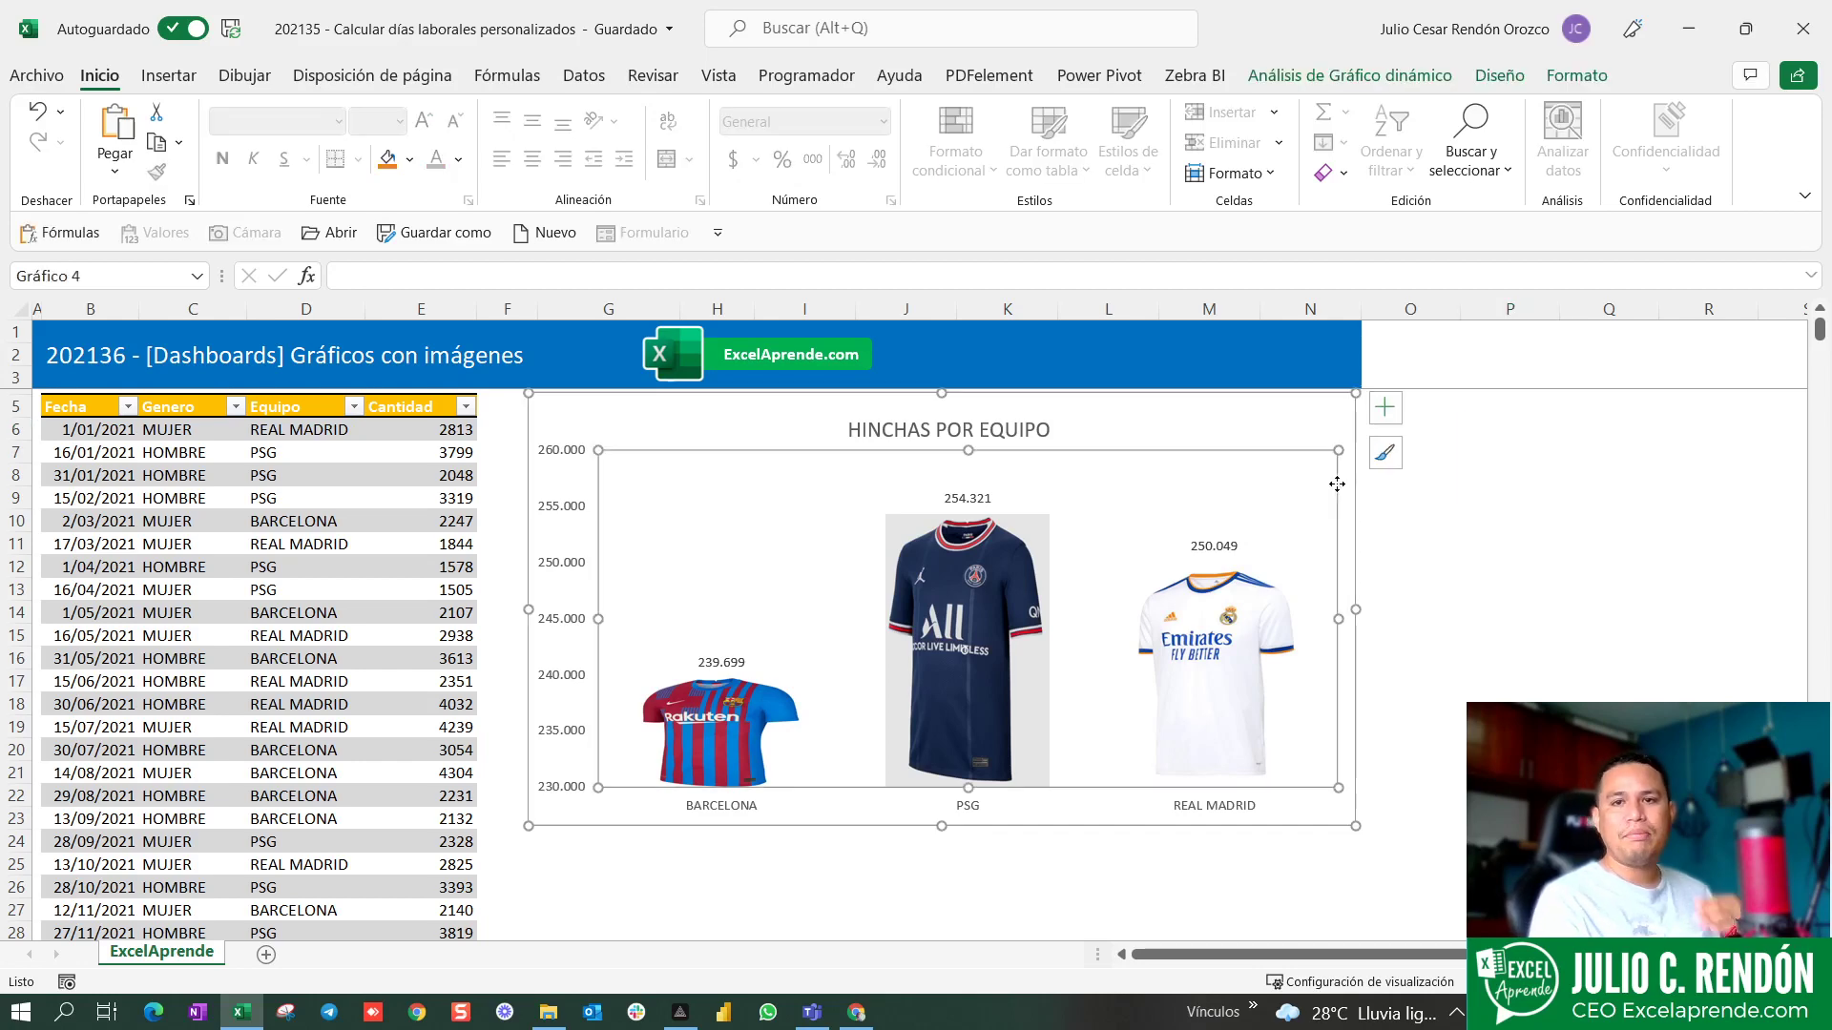
left_click(1329, 438)
- Switch to the Análisis de Gráfico dinámico tab for the HINCHAS POR EQUIPO chart
left_click(1303, 86)
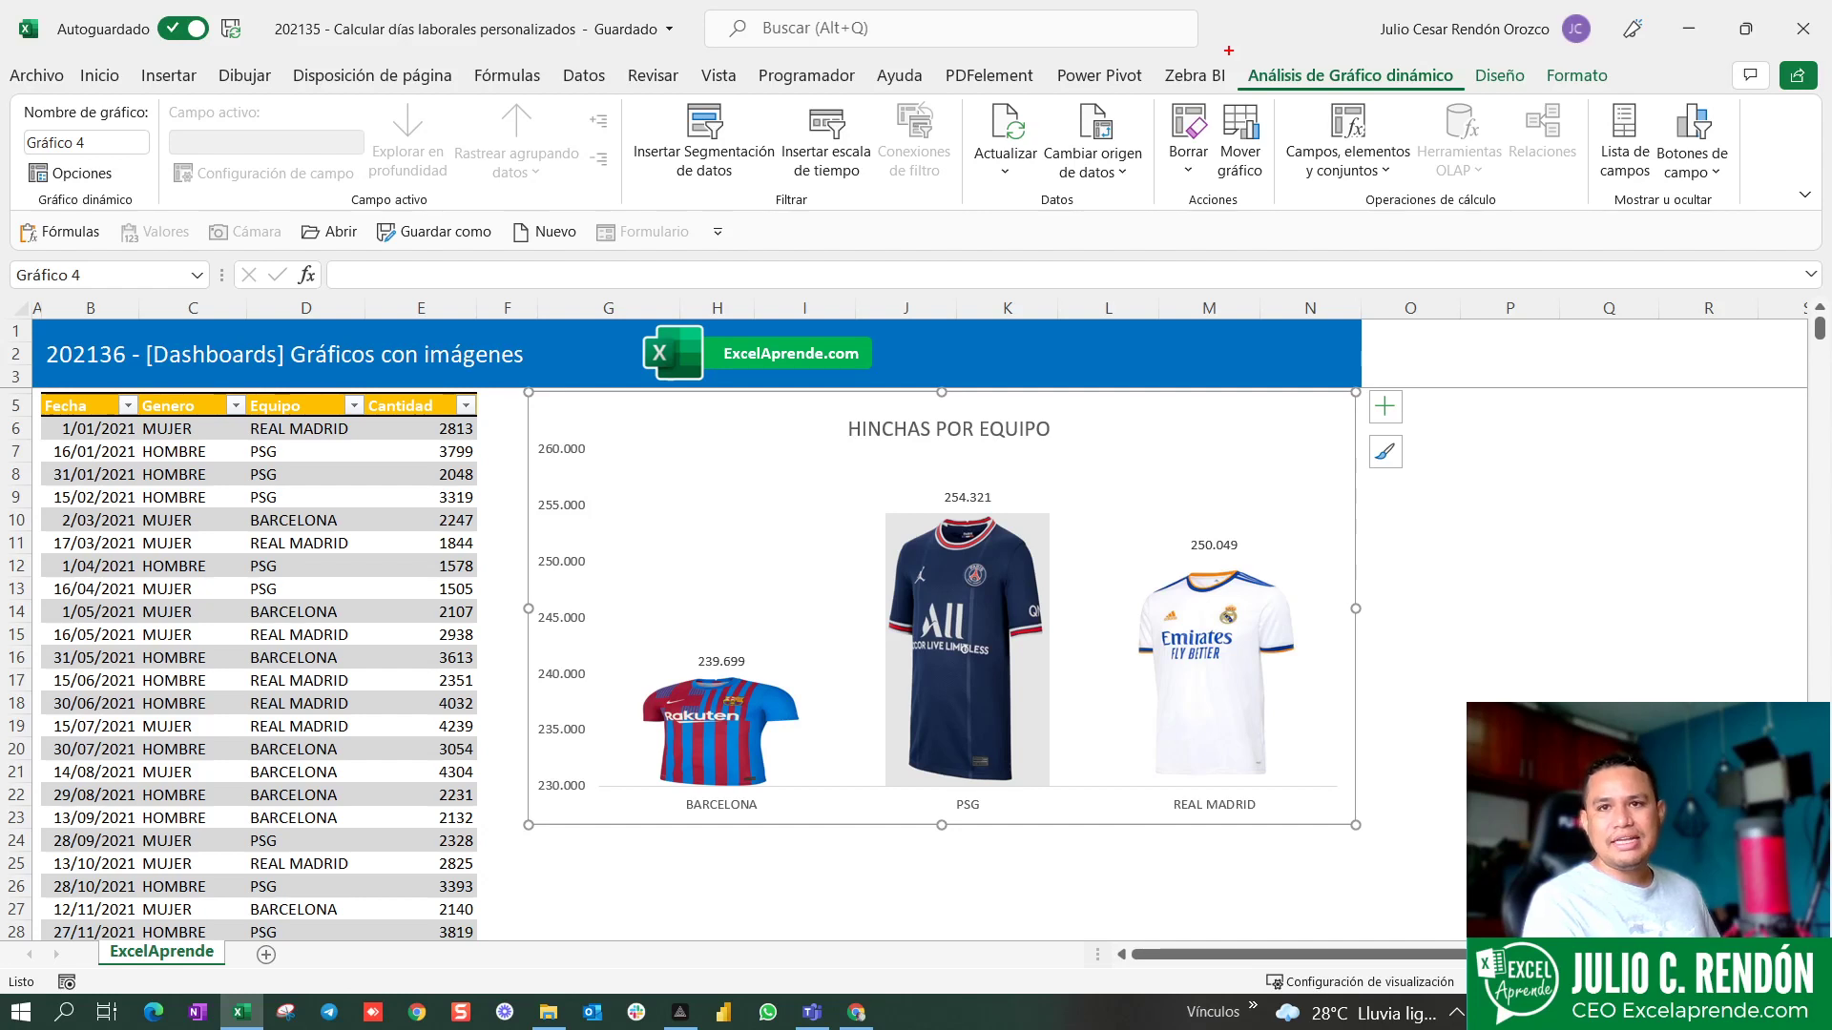
mouse_move(1229, 51)
left_mouse_down()
mouse_move(1461, 98)
mouse_move(1552, 372)
left_mouse_up()
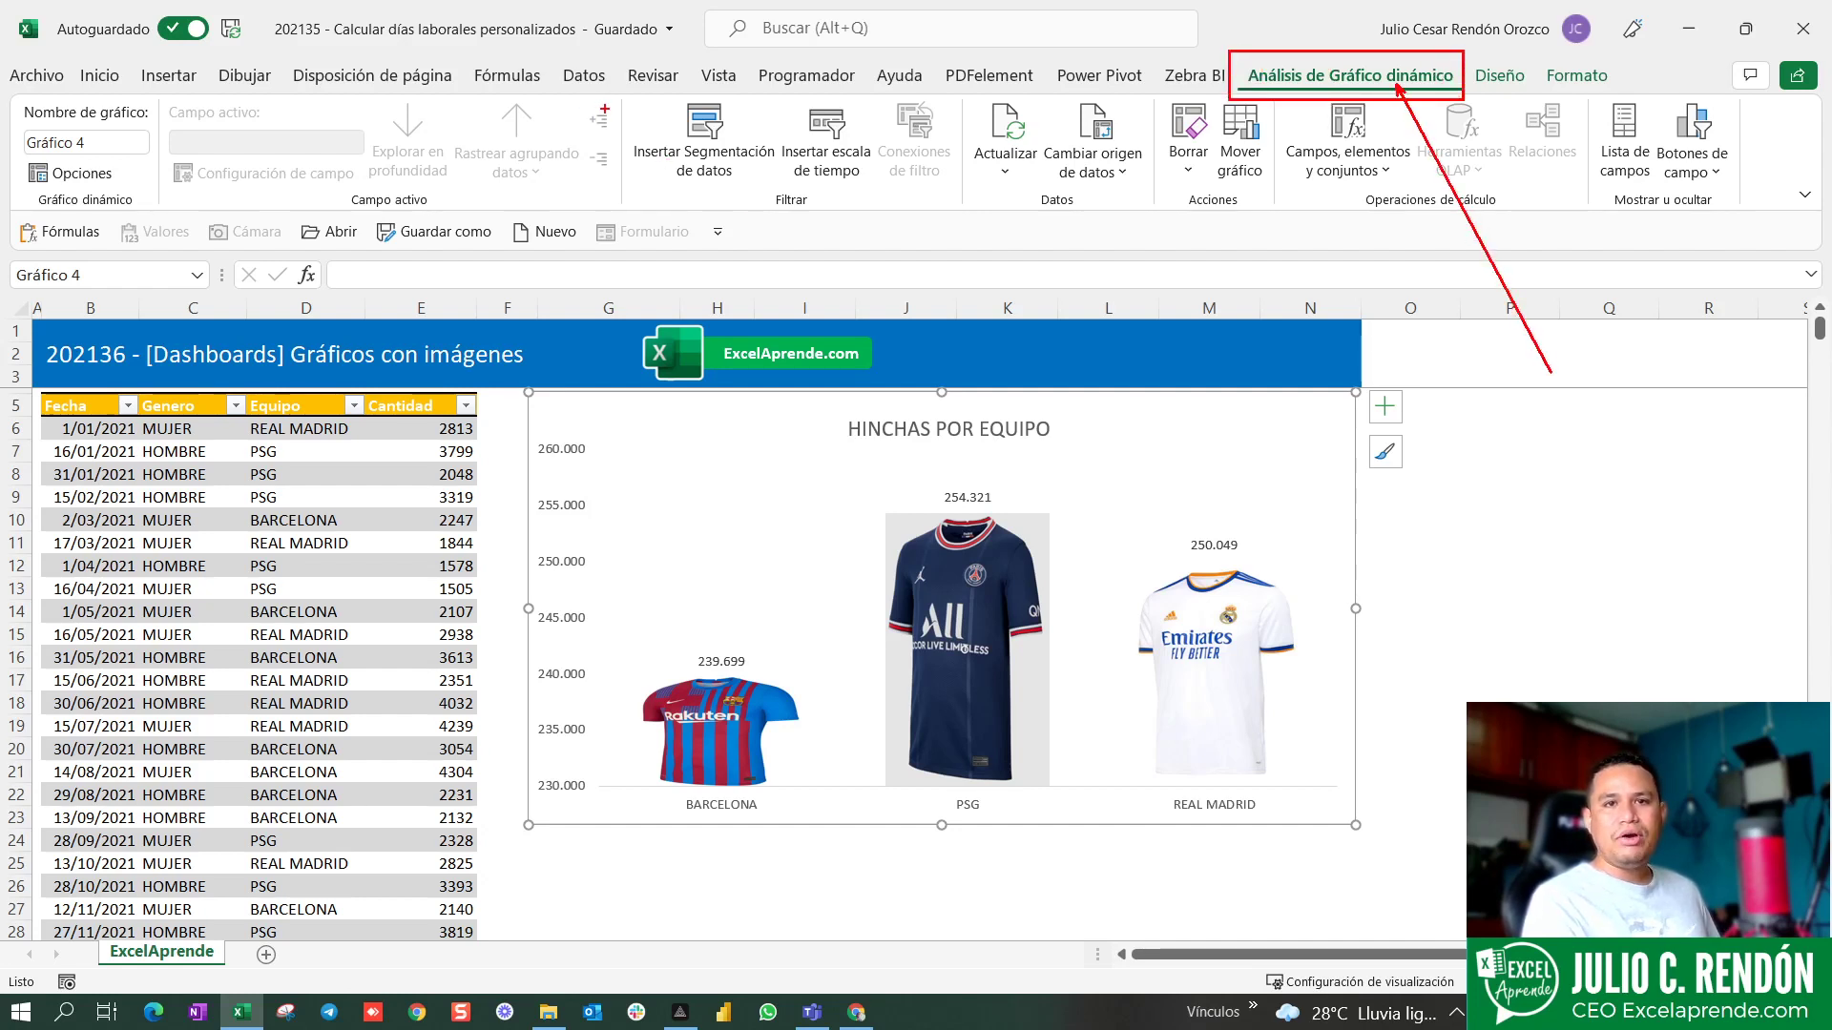
left_click_drag(766, 184, 959, 307)
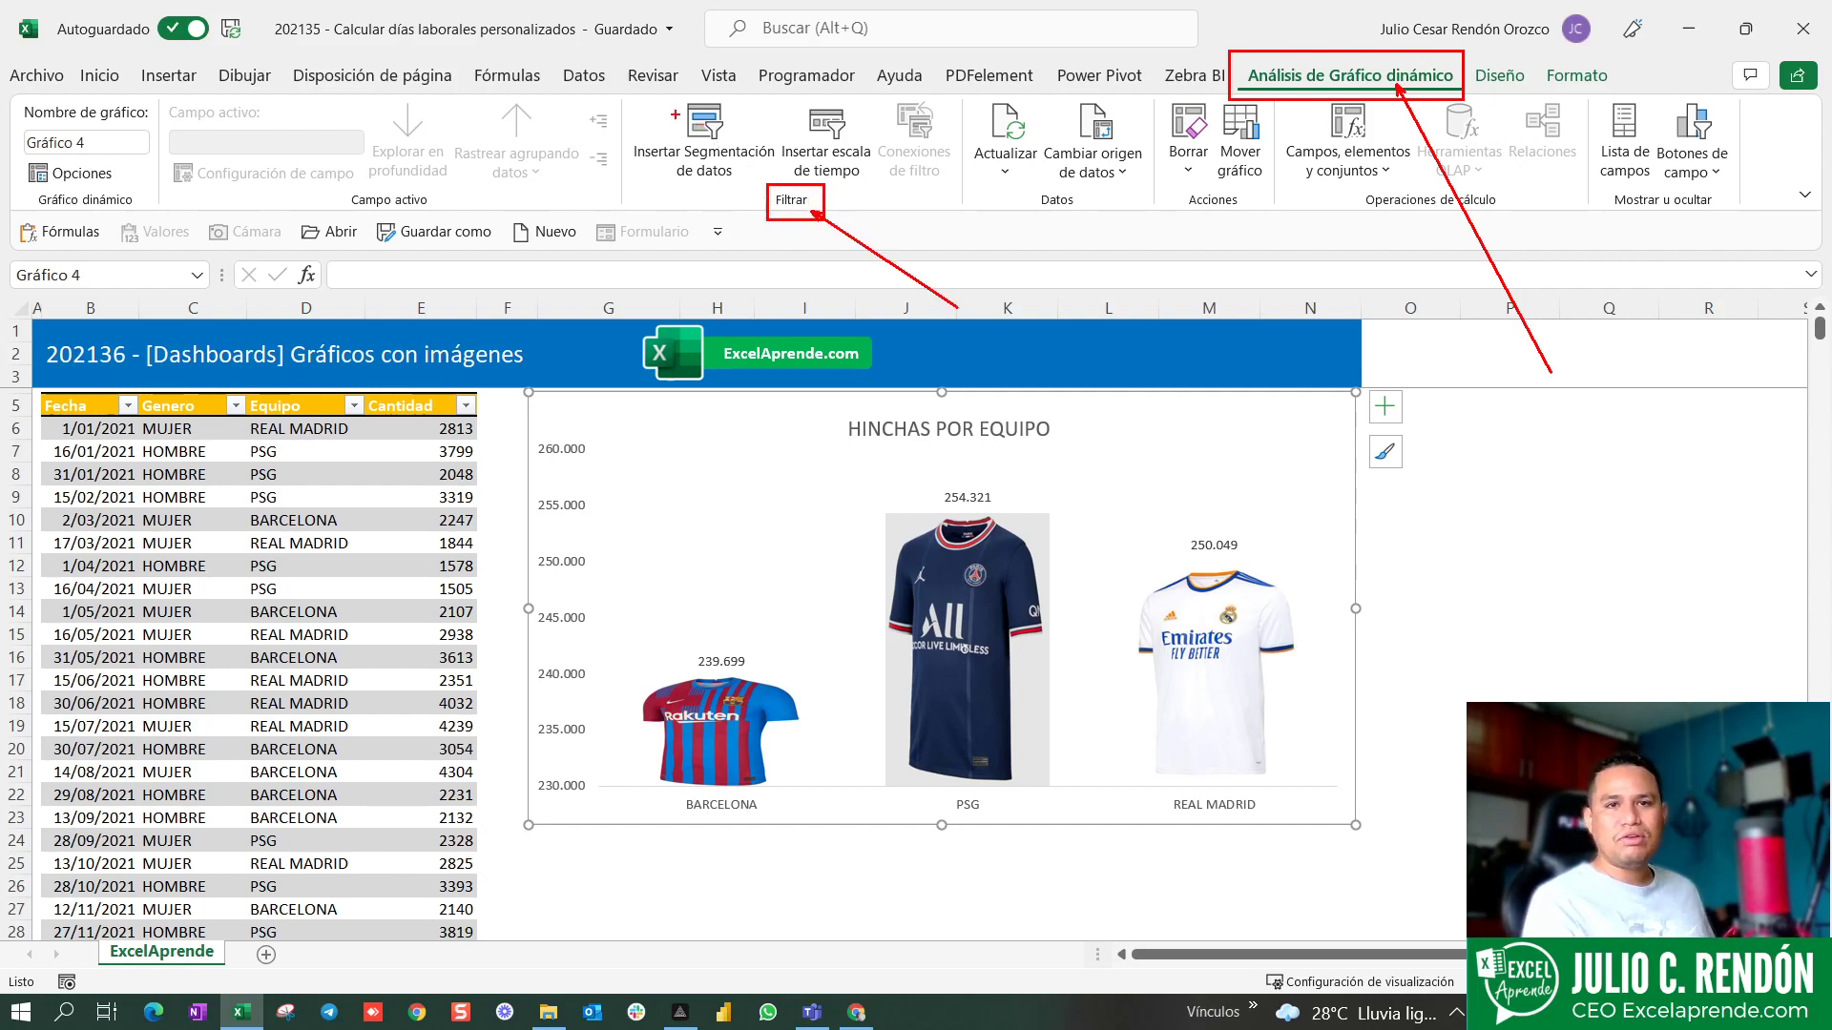
left_click_drag(620, 88, 780, 189)
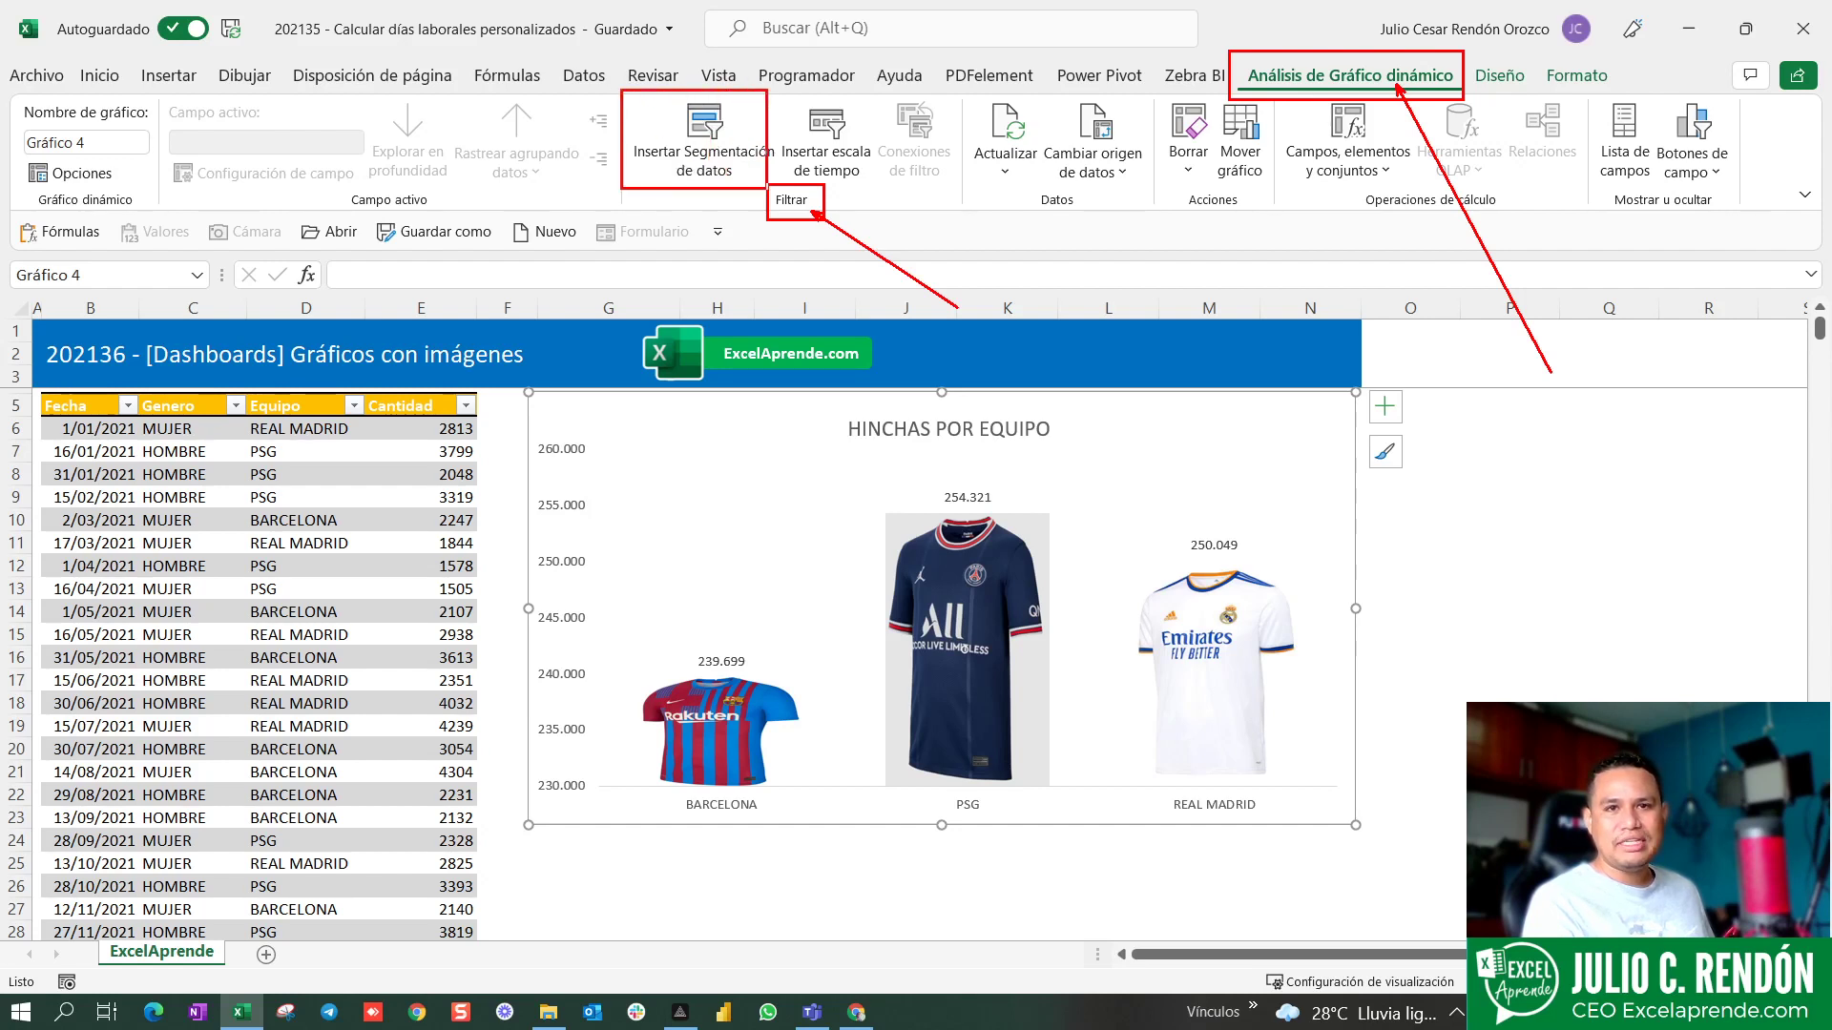
left_click_drag(515, 250, 651, 166)
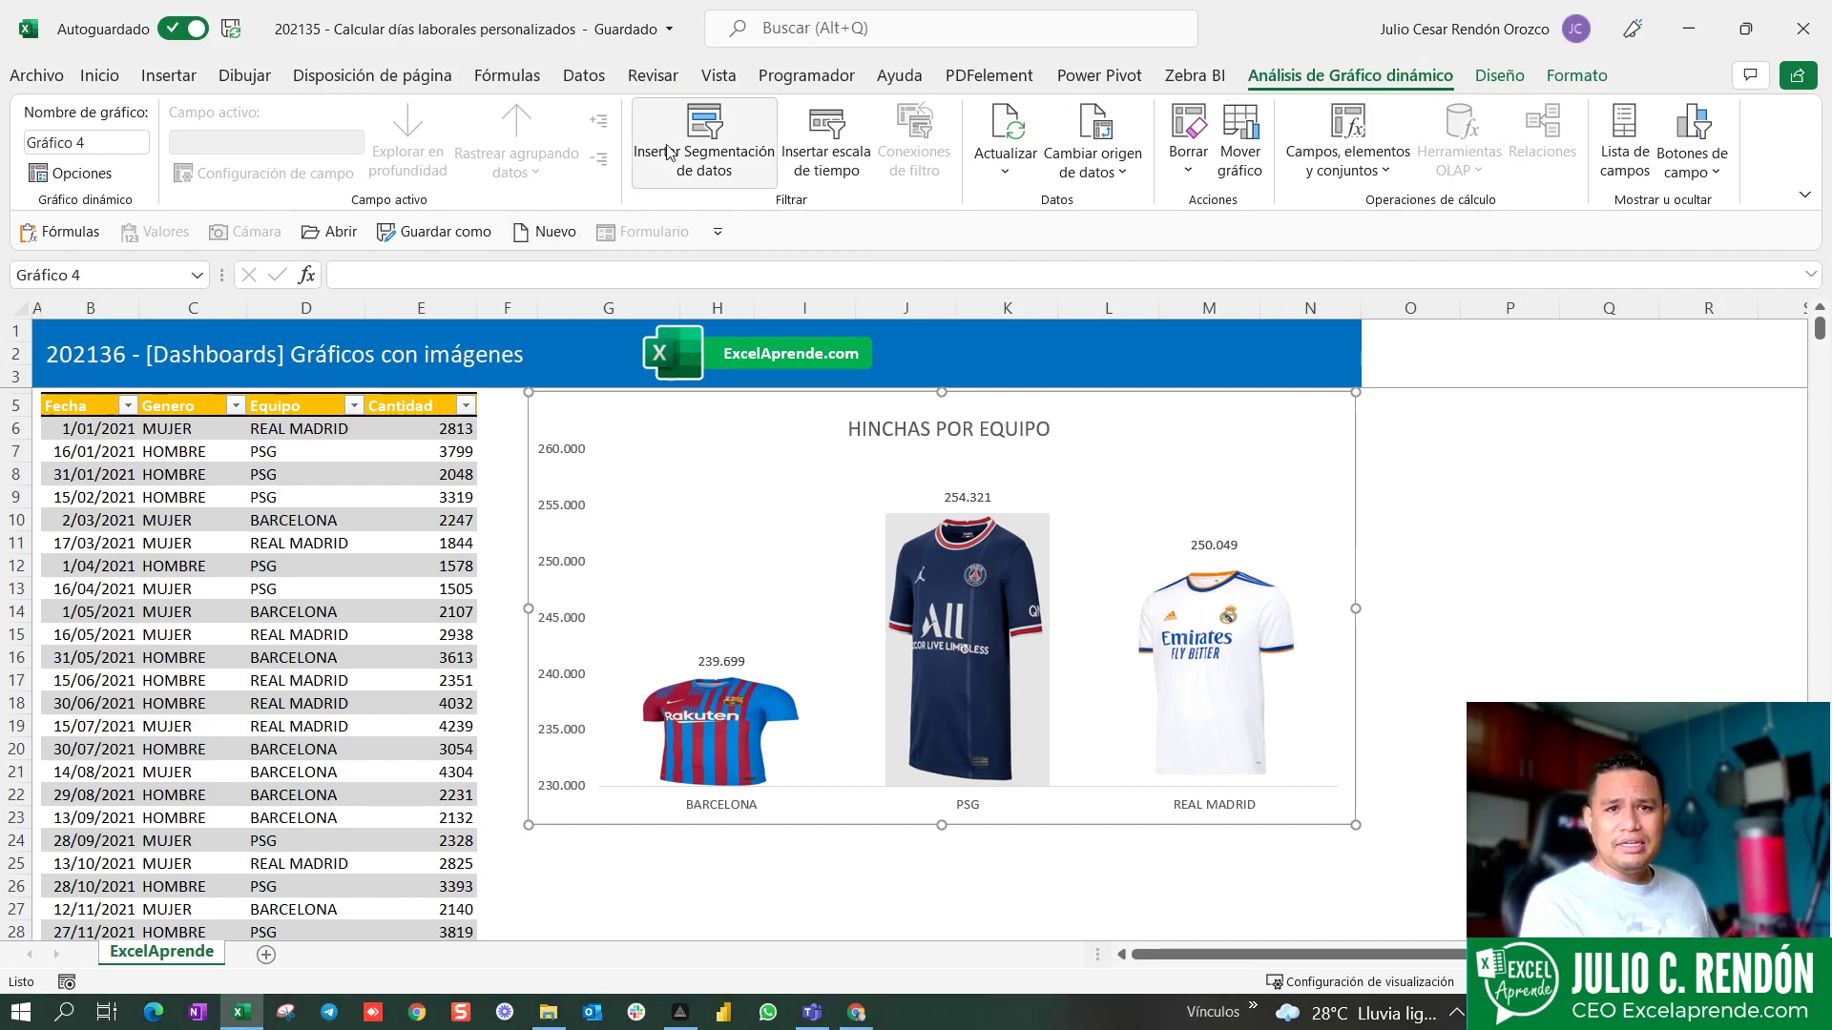
- Insert a Genero slicer and move the chart title to the chart's upper left
left_click(704, 134)
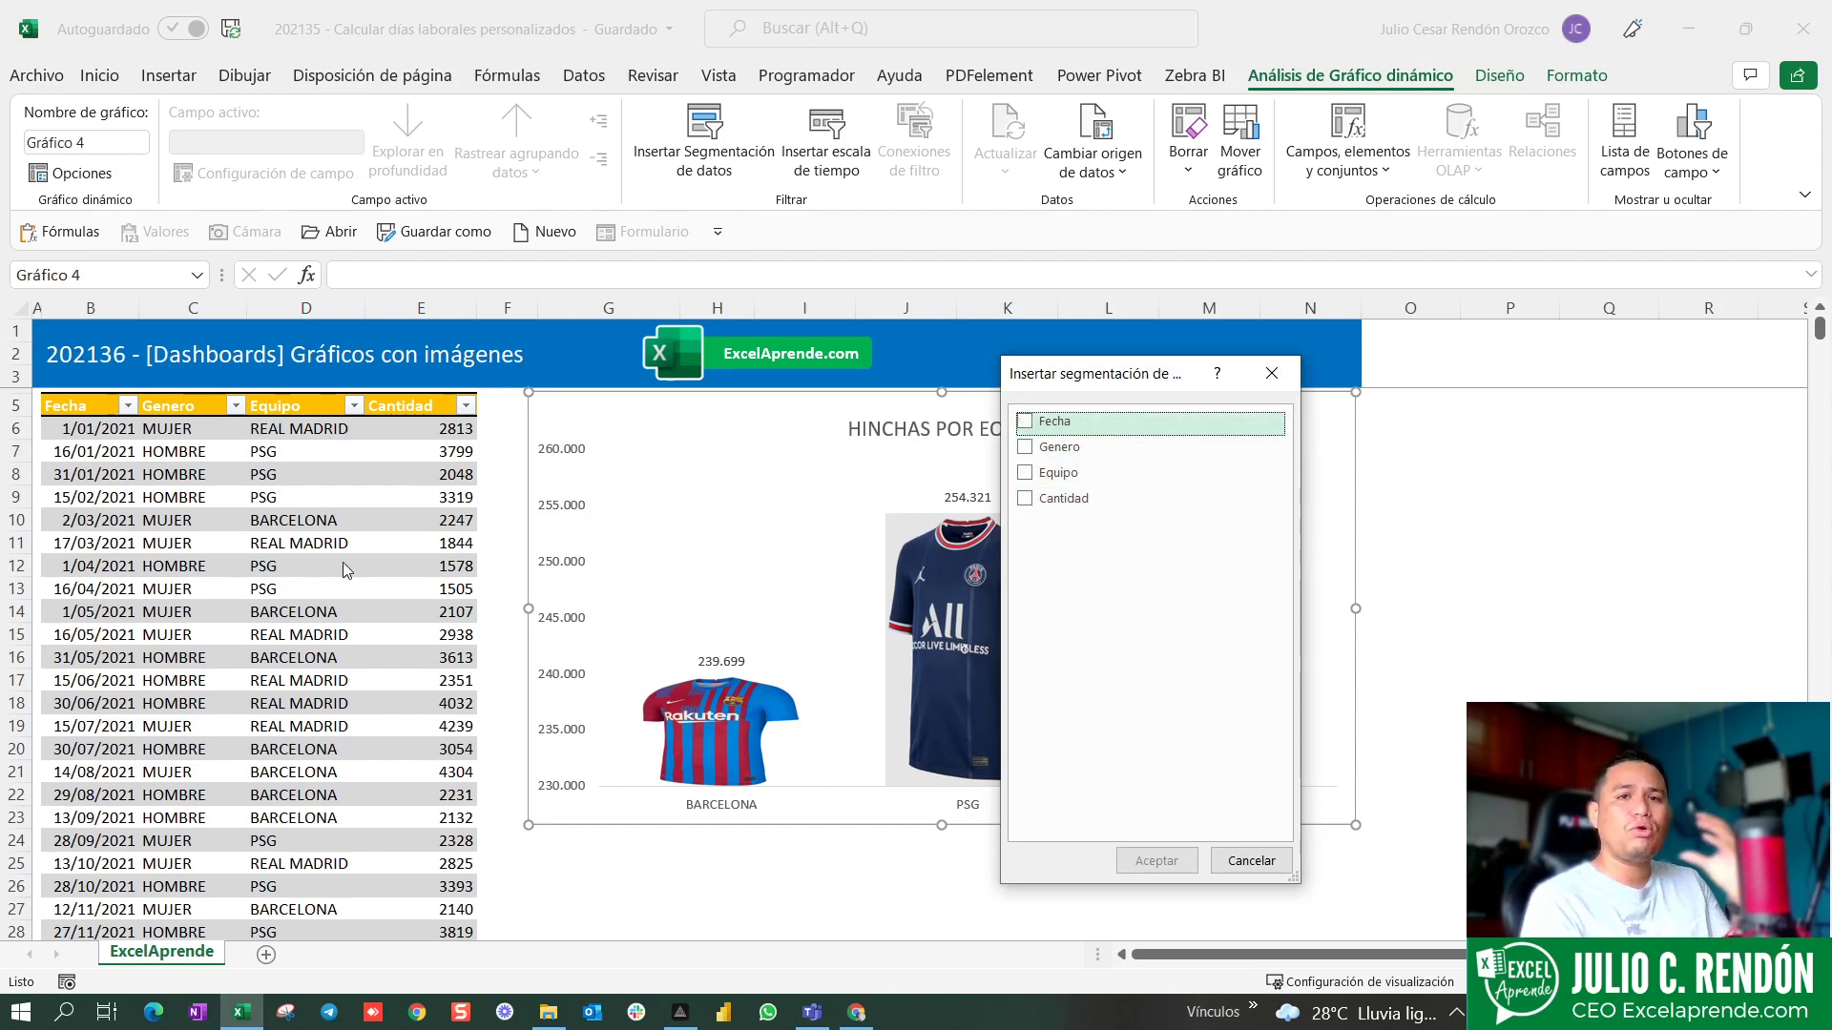
left_click(1026, 446)
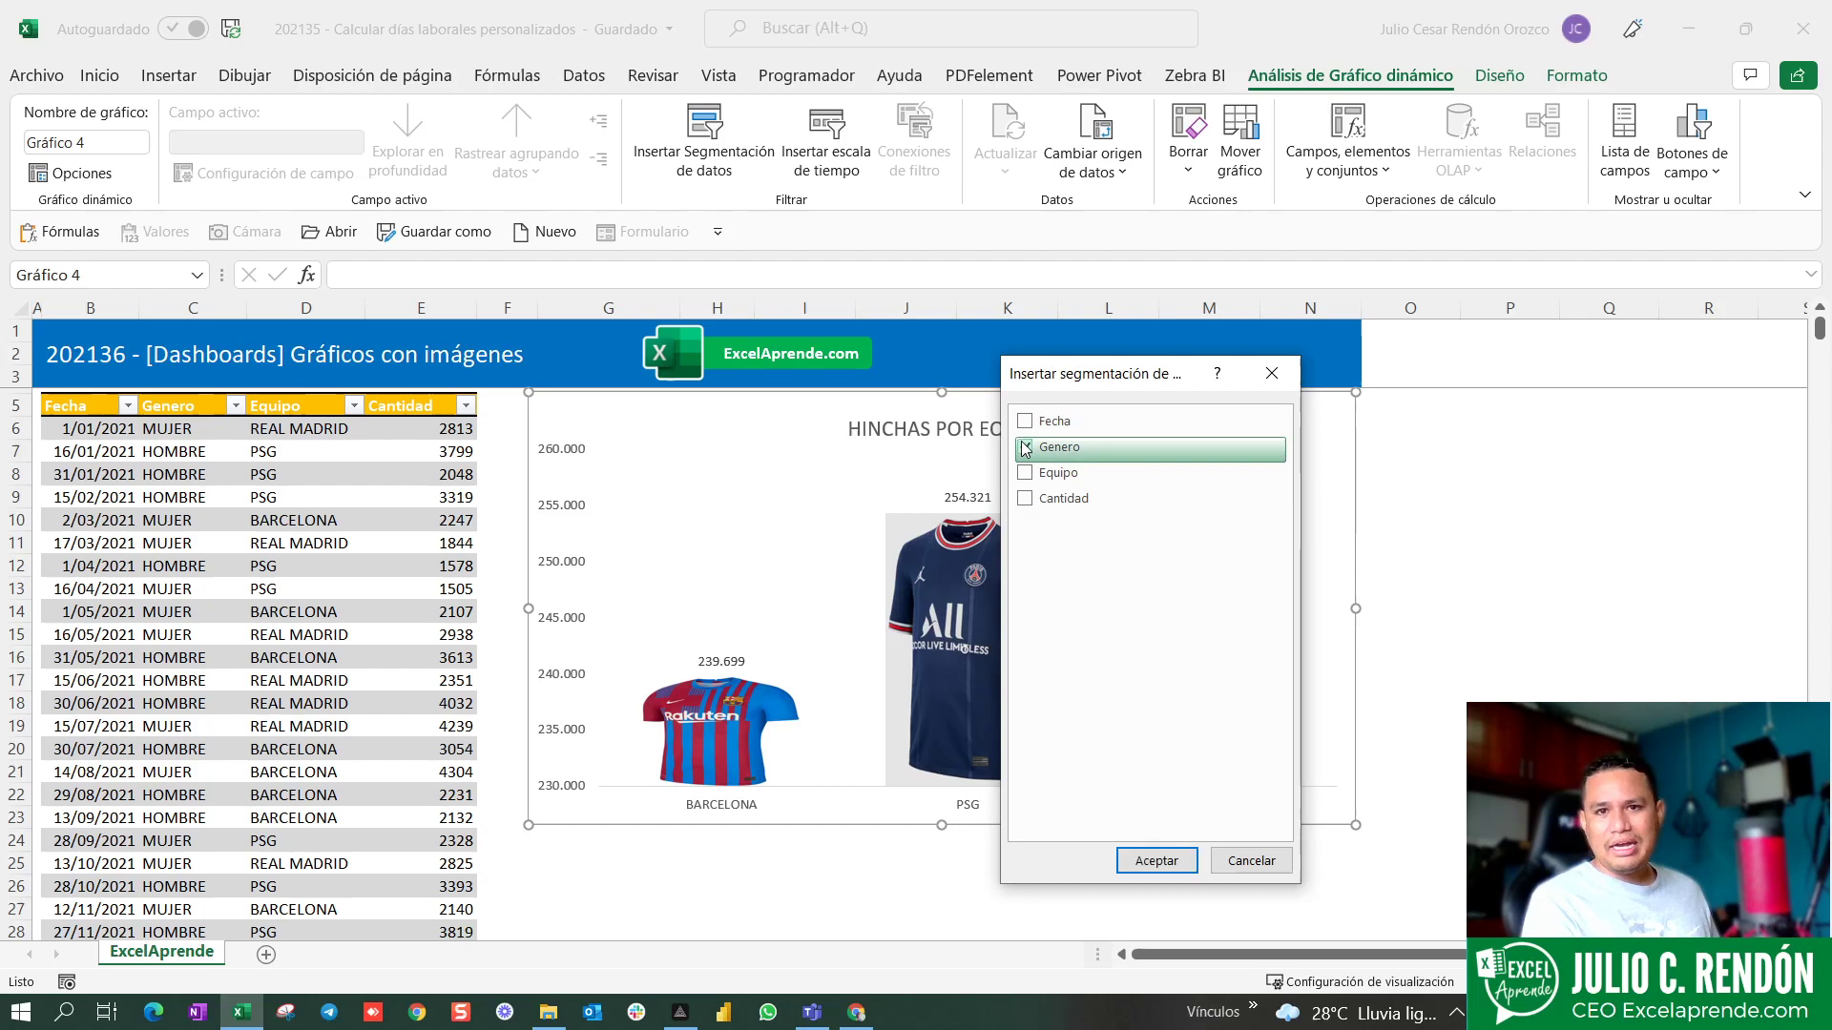
left_click(1144, 861)
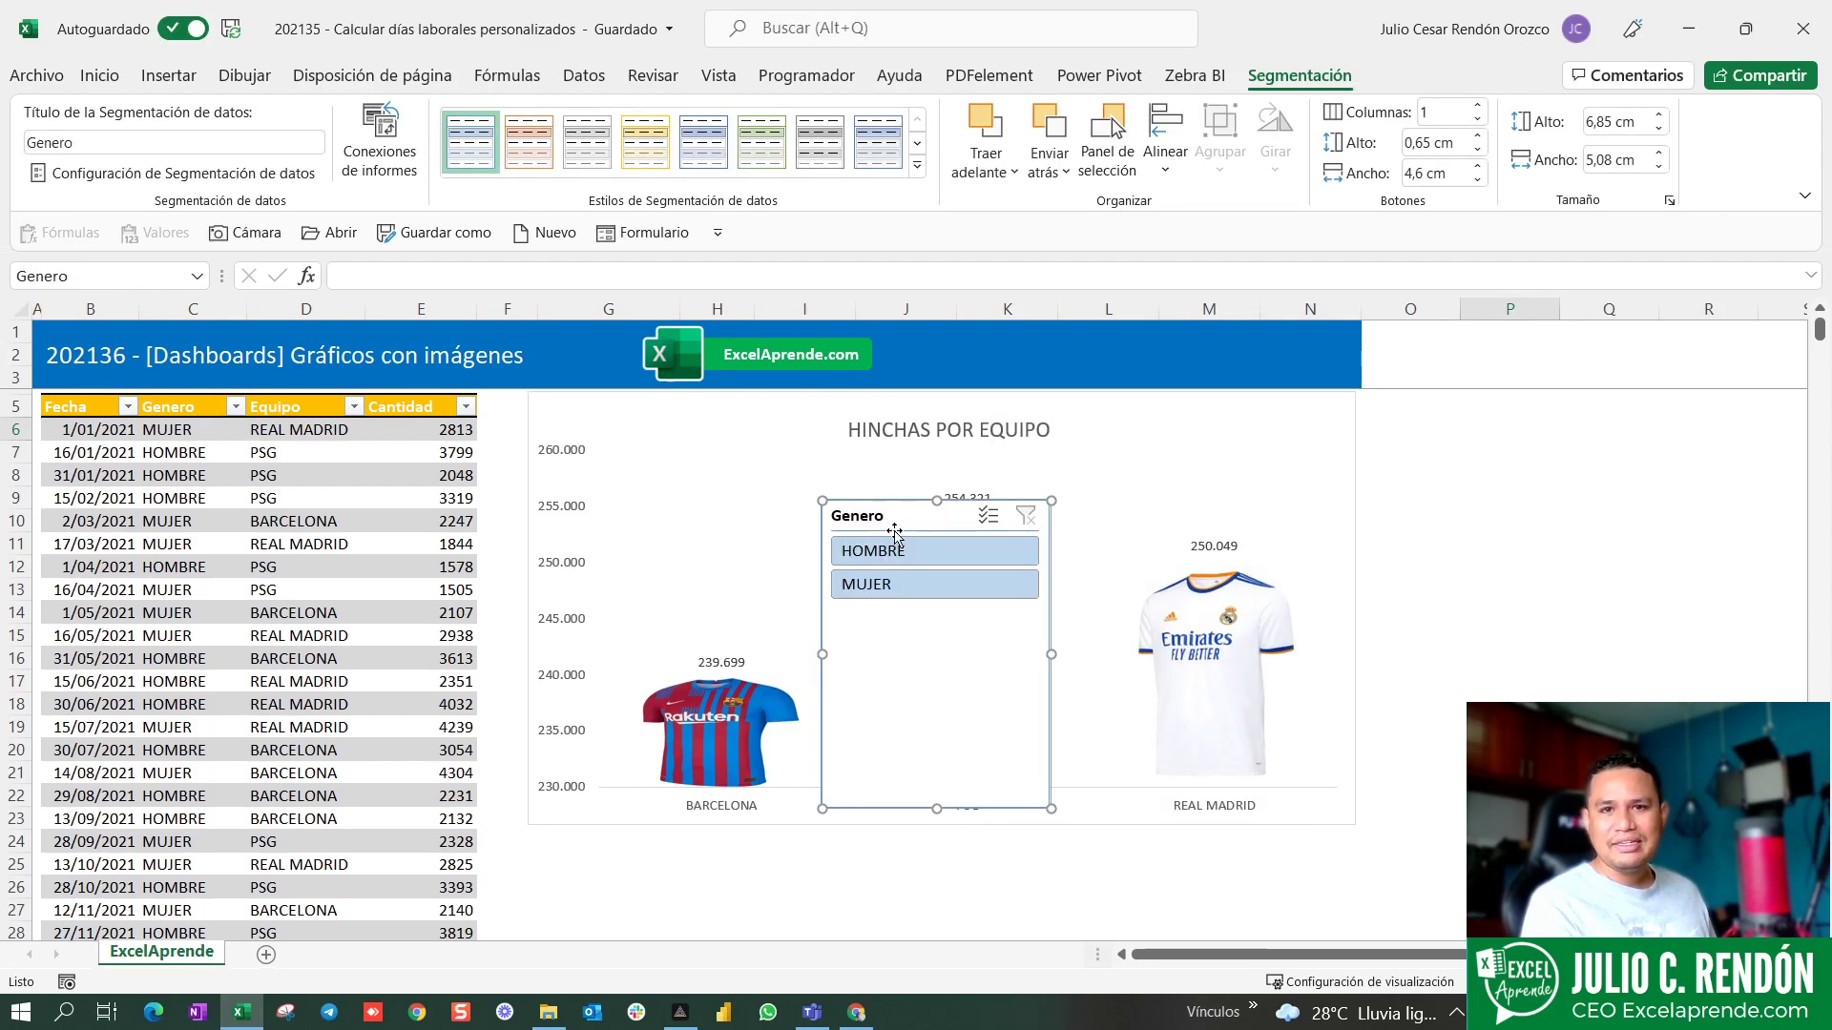
mouse_move(925, 509)
left_mouse_down()
mouse_move(1248, 430)
mouse_move(1186, 430)
left_mouse_up()
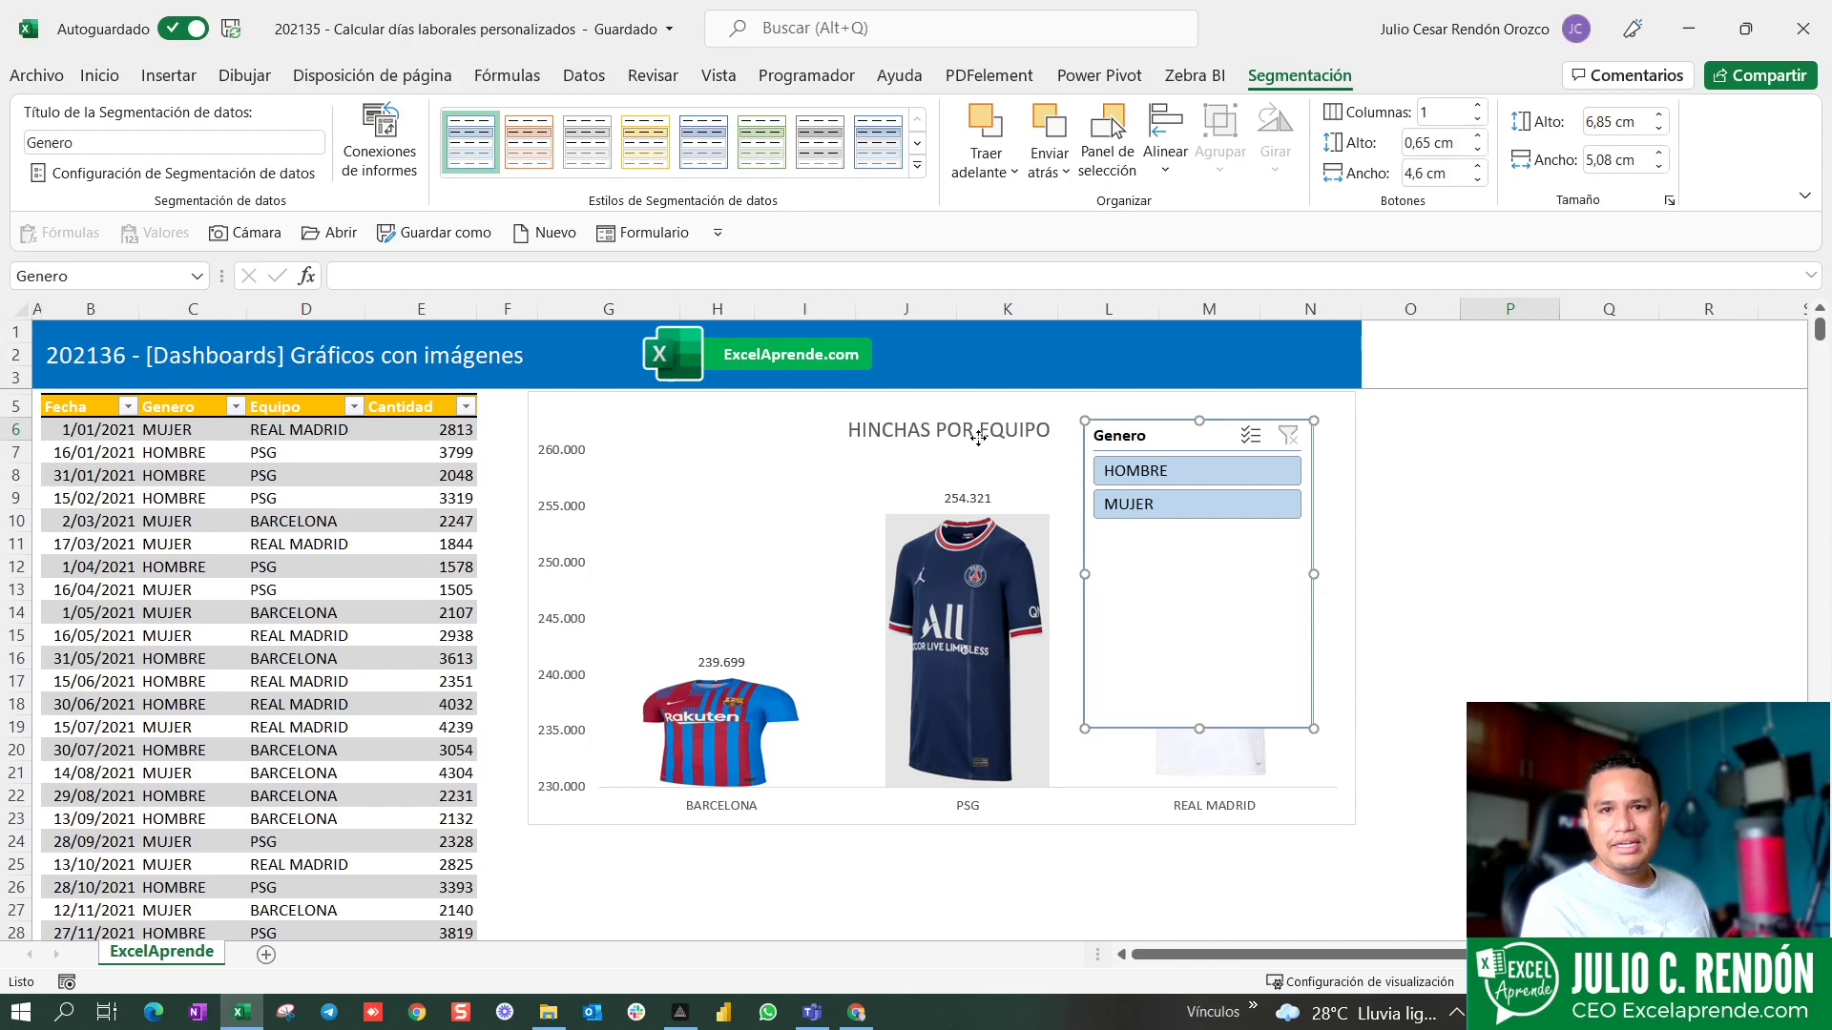
left_click(926, 441)
left_click_drag(926, 458, 689, 451)
left_click_drag(1113, 440, 900, 429)
- Reshape the Genero slicer into a wide 2-column strip across the chart top
left_click_drag(1101, 715, 1328, 479)
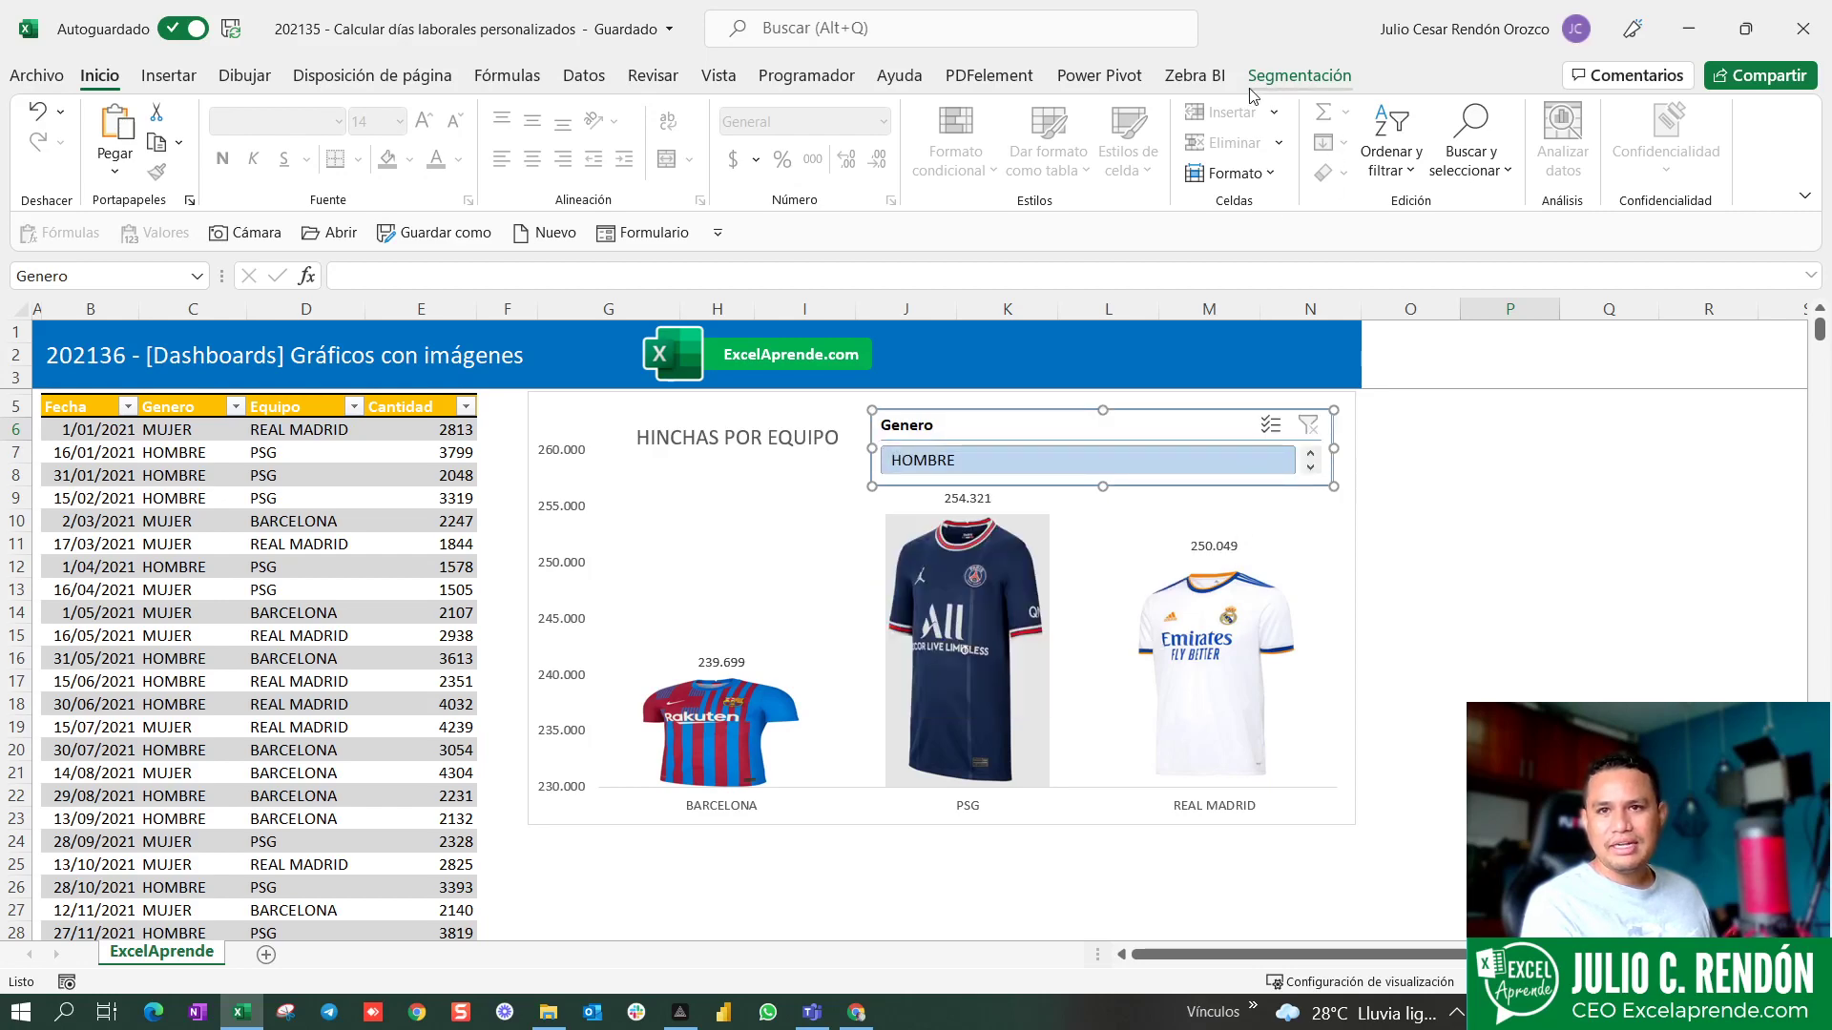
left_click(1287, 76)
left_click(1477, 107)
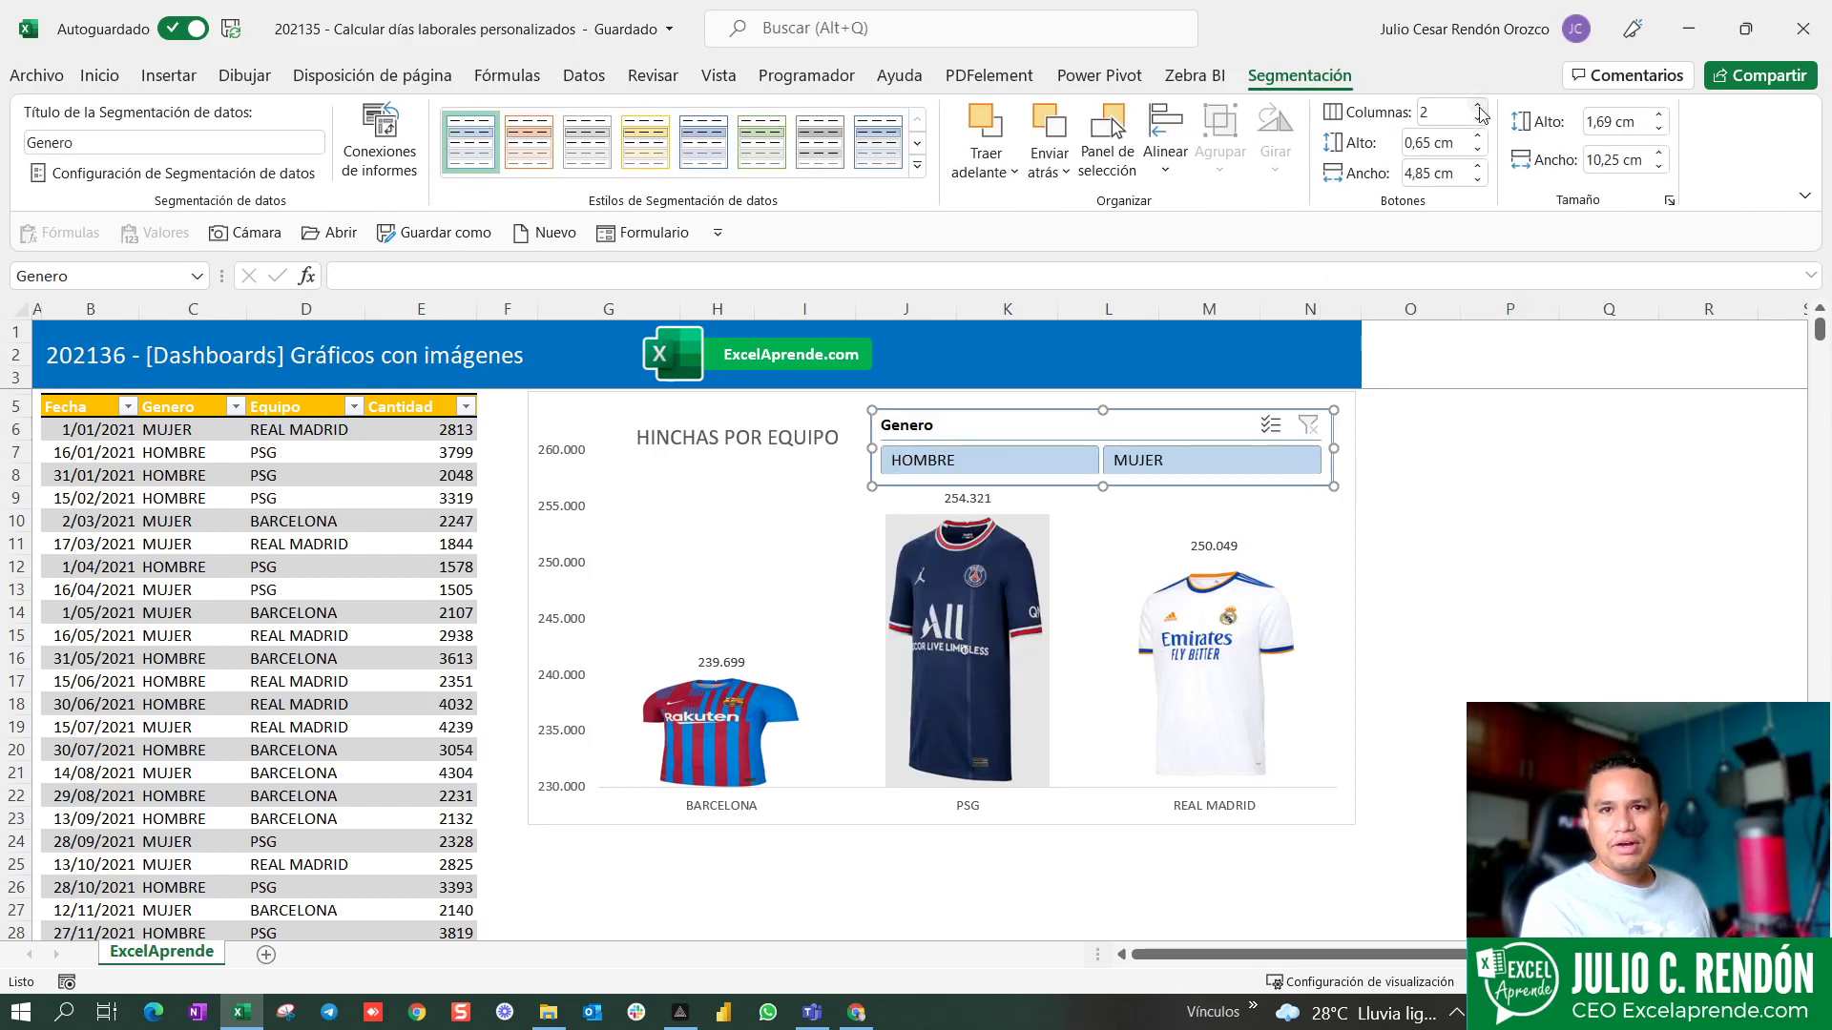
left_click_drag(1103, 489, 1104, 494)
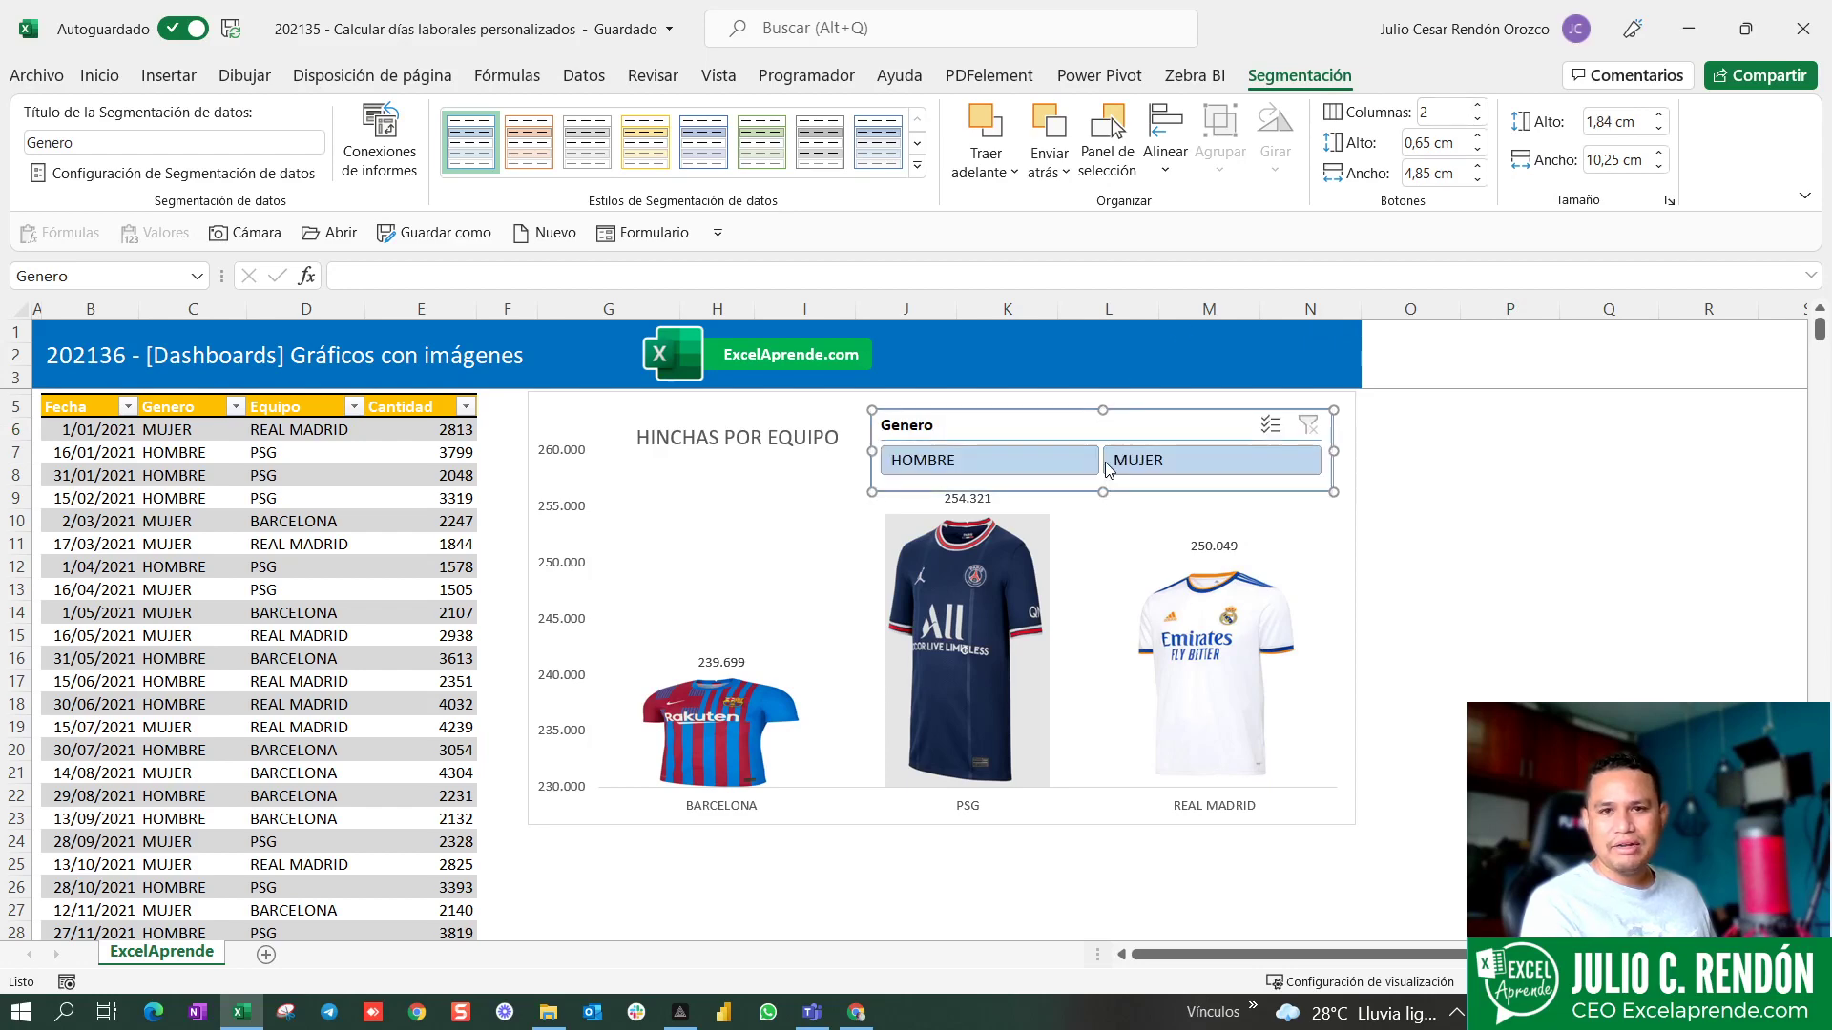
left_click_drag(1110, 426, 1117, 417)
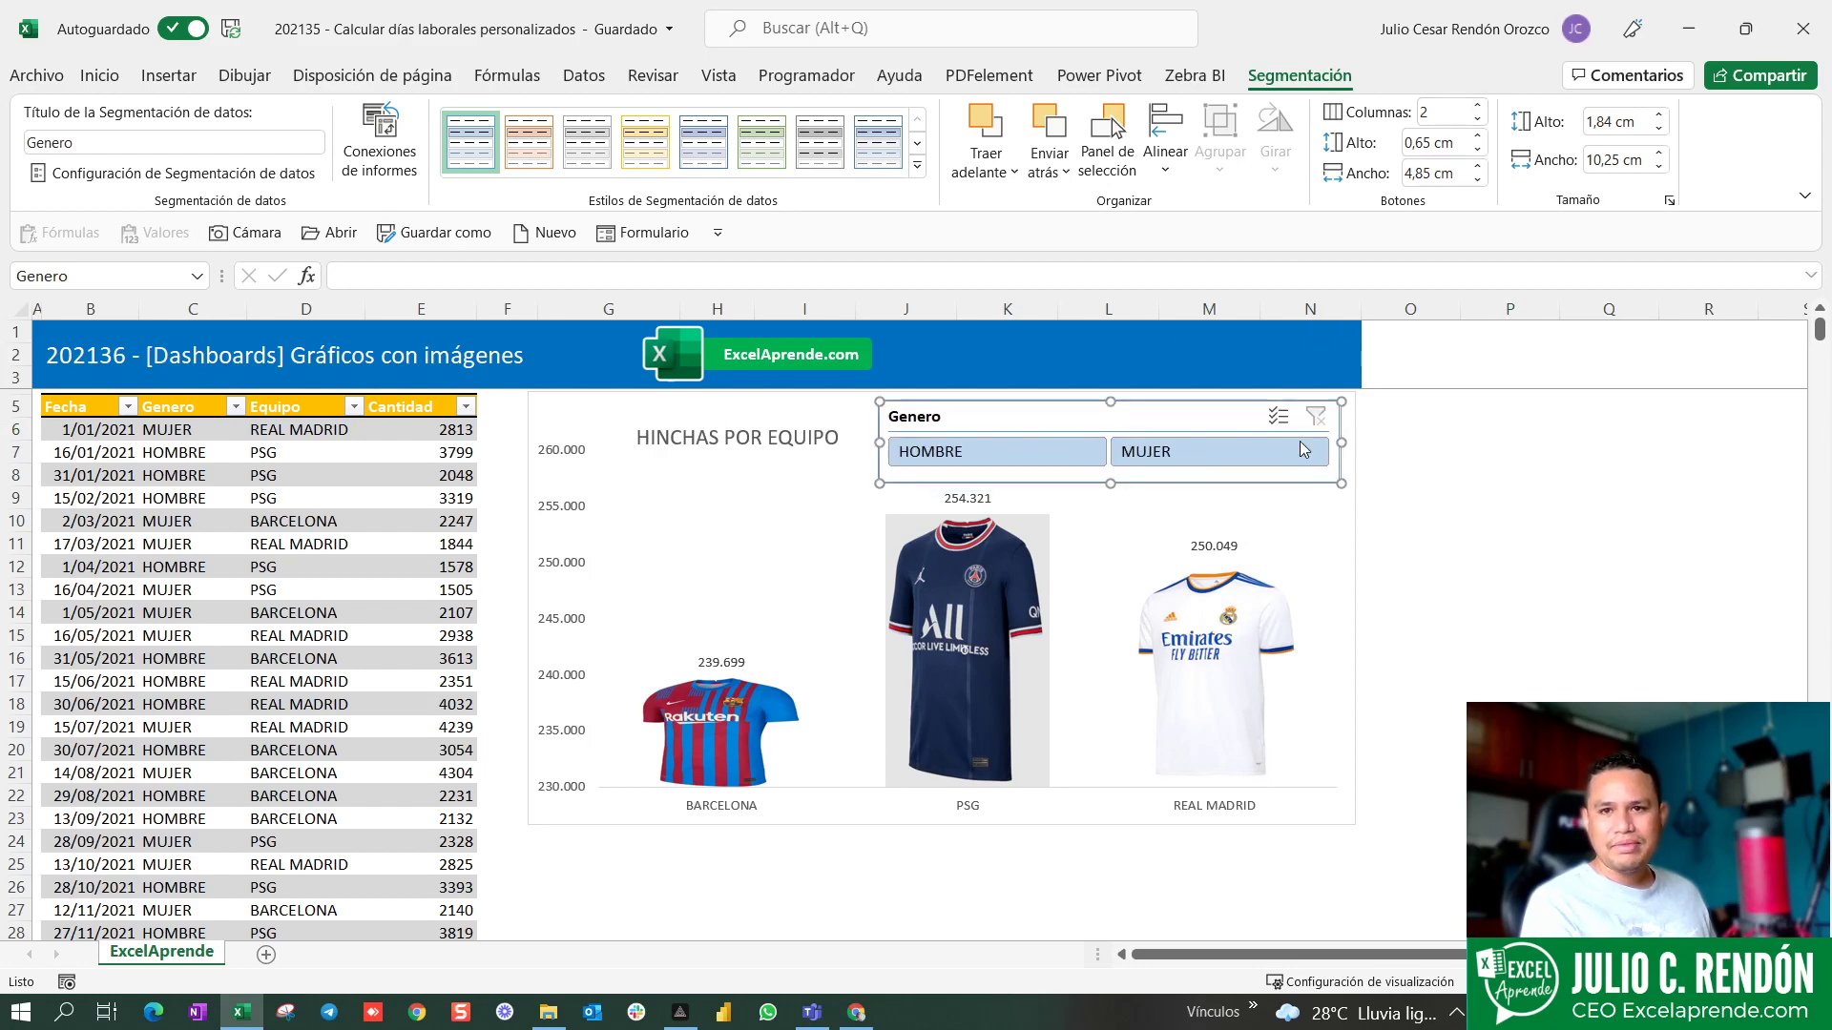
left_click(1457, 443)
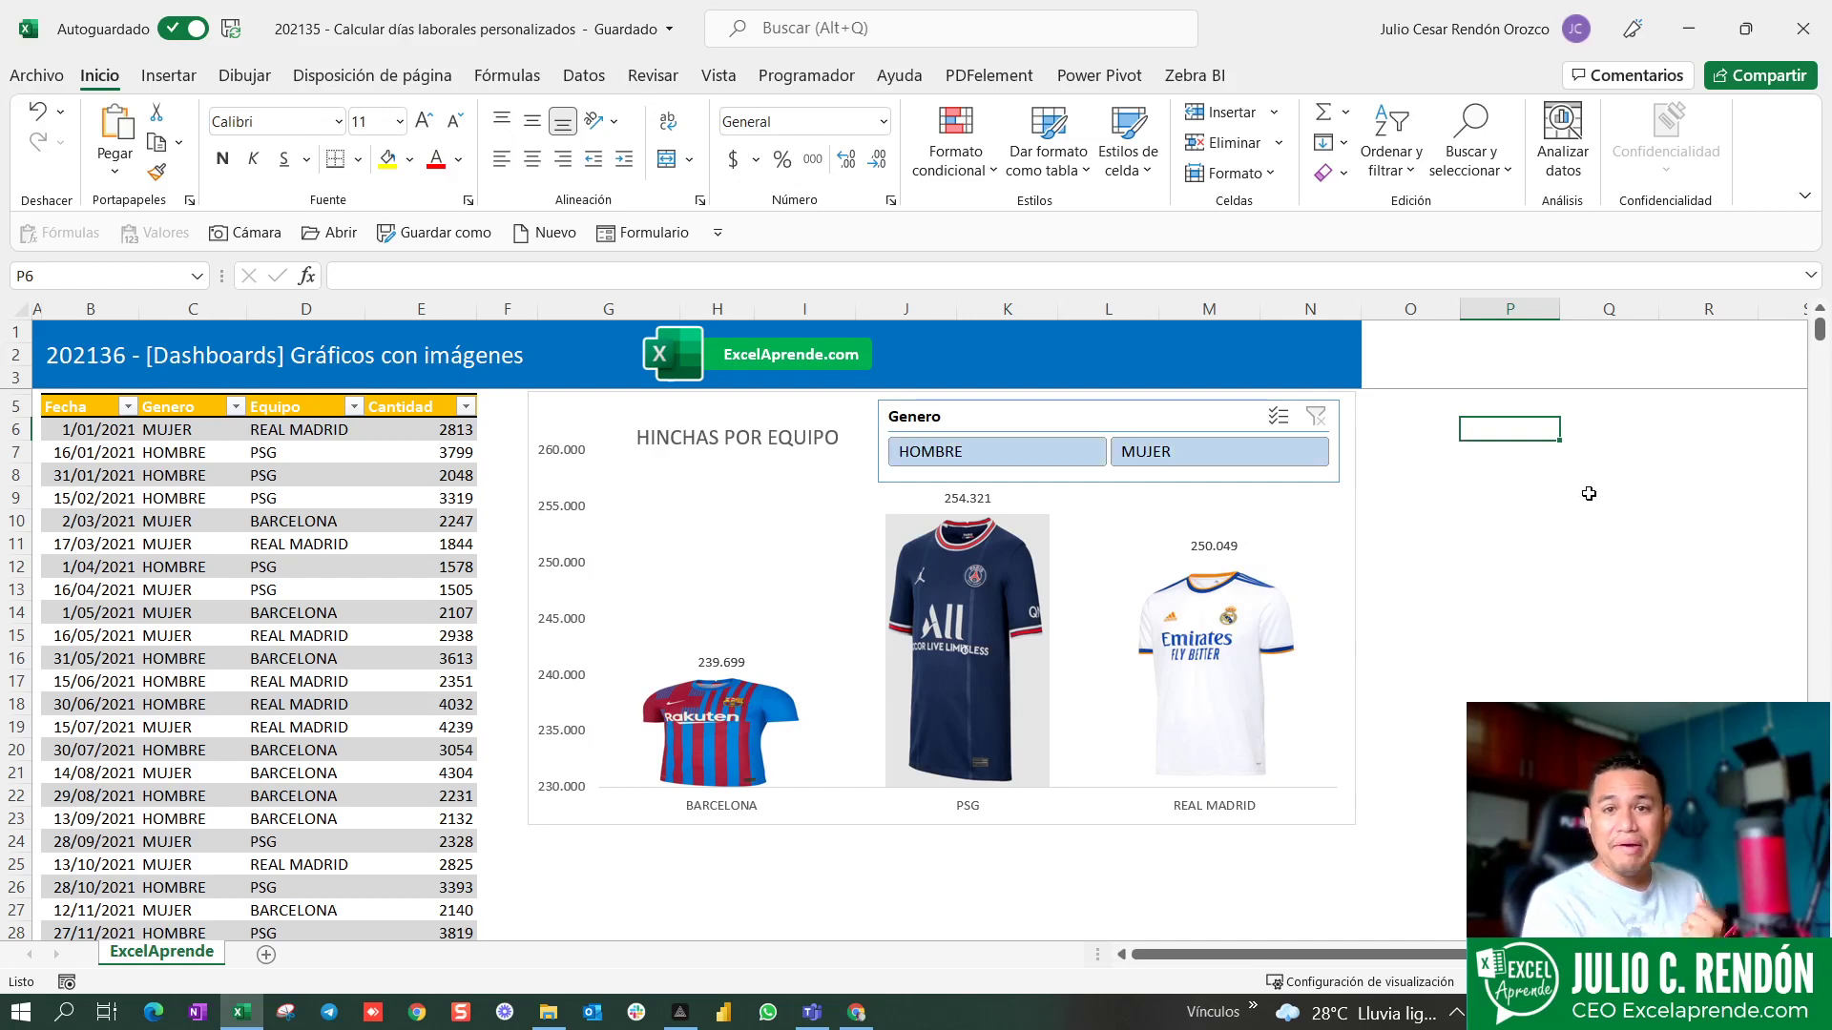
- Filter the chart to HOMBRE and lower the top of its plot area slightly
left_click(925, 458)
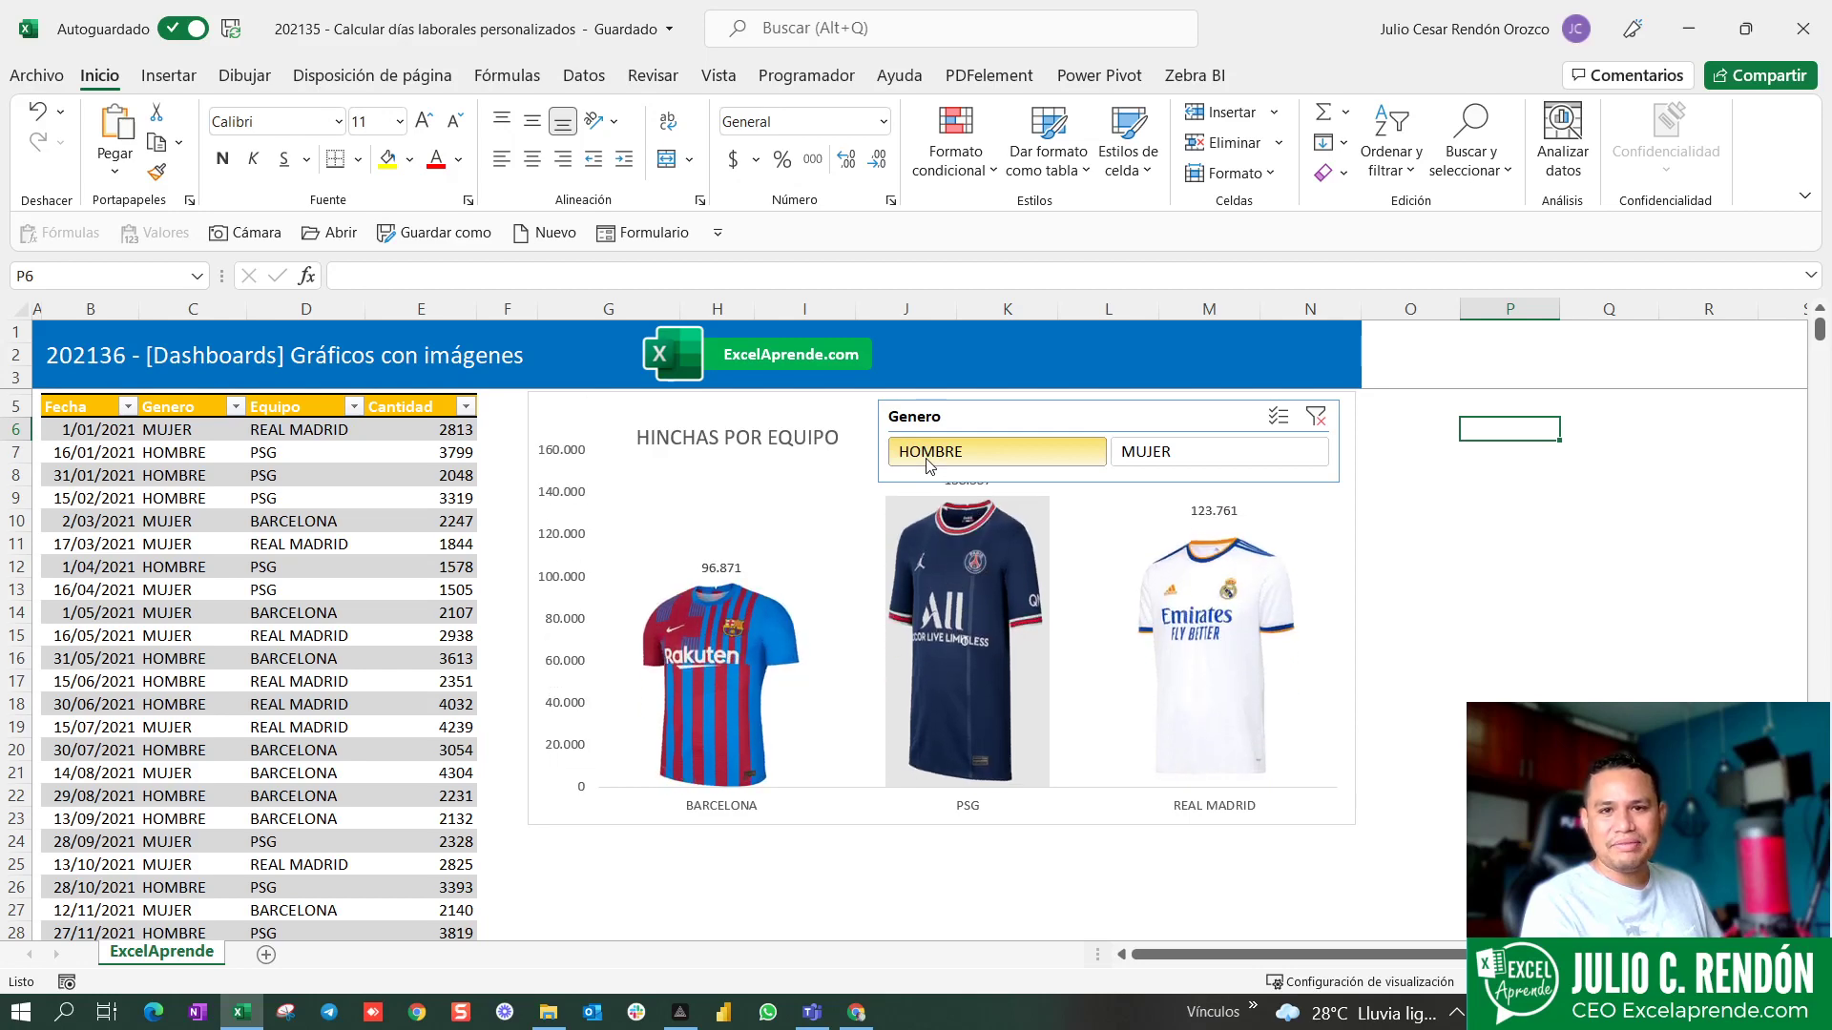
left_click(952, 494)
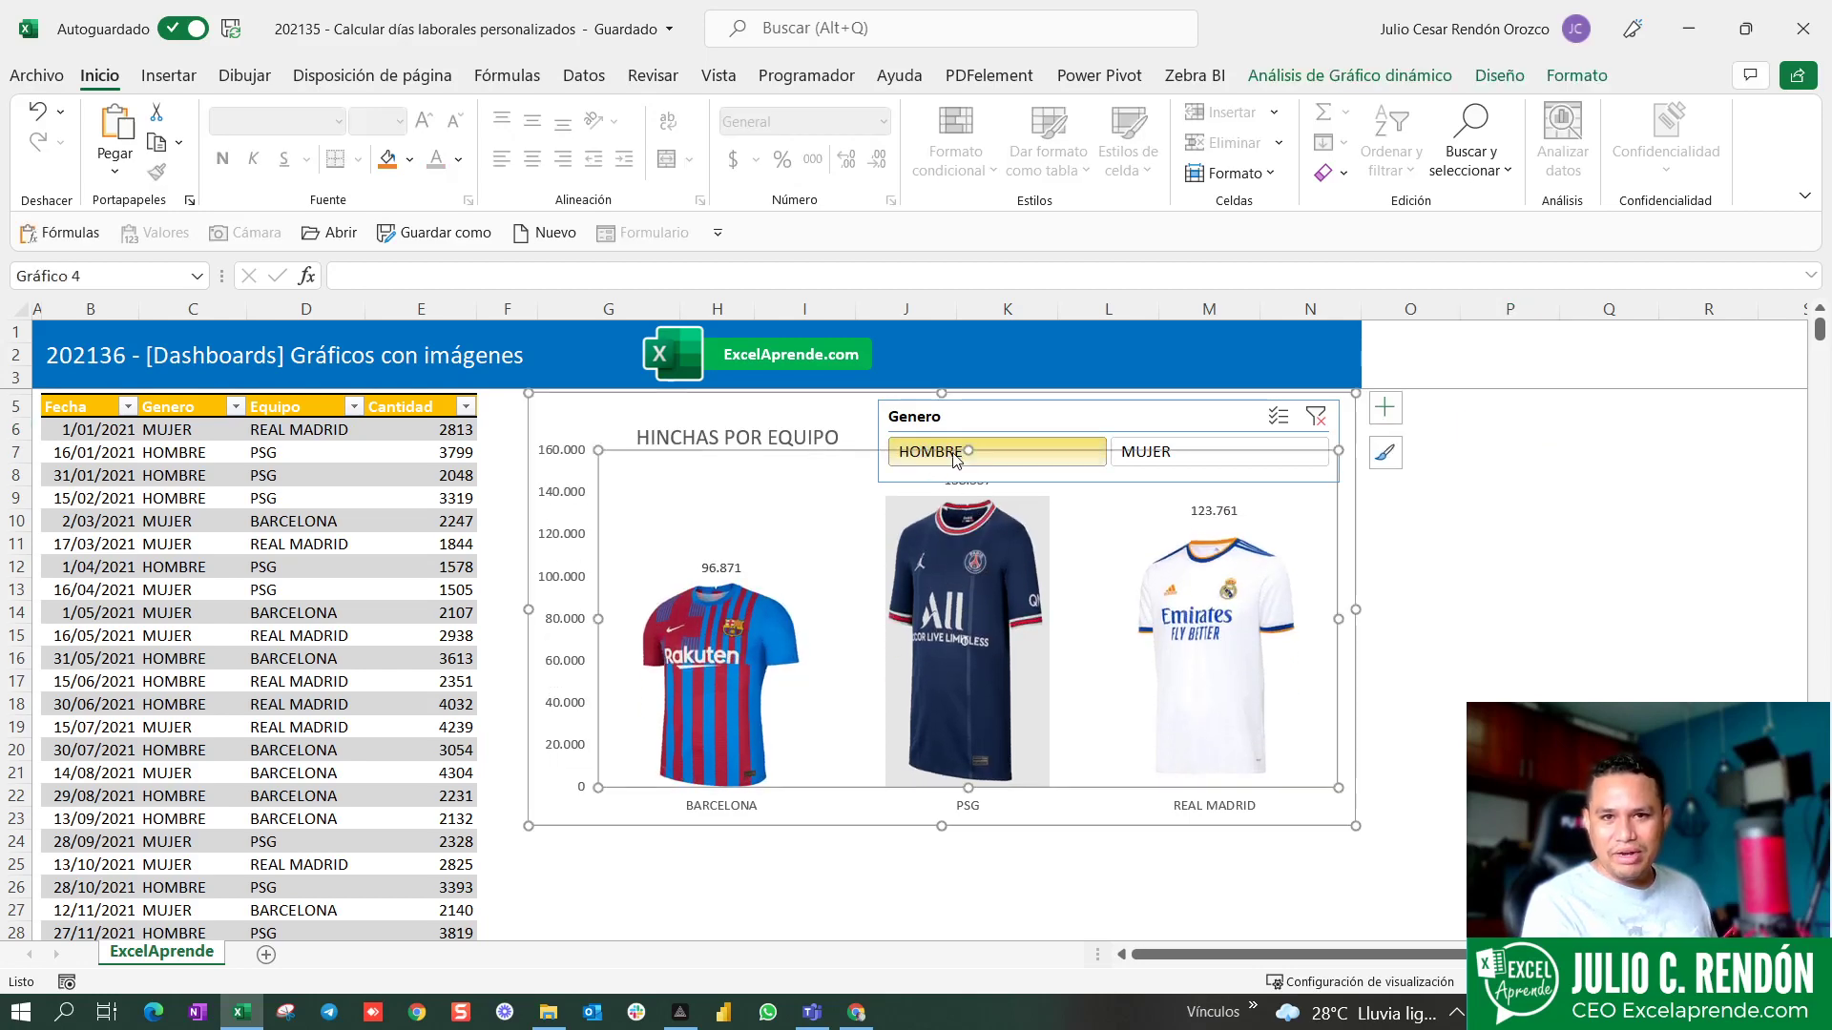
left_click_drag(963, 449, 968, 467)
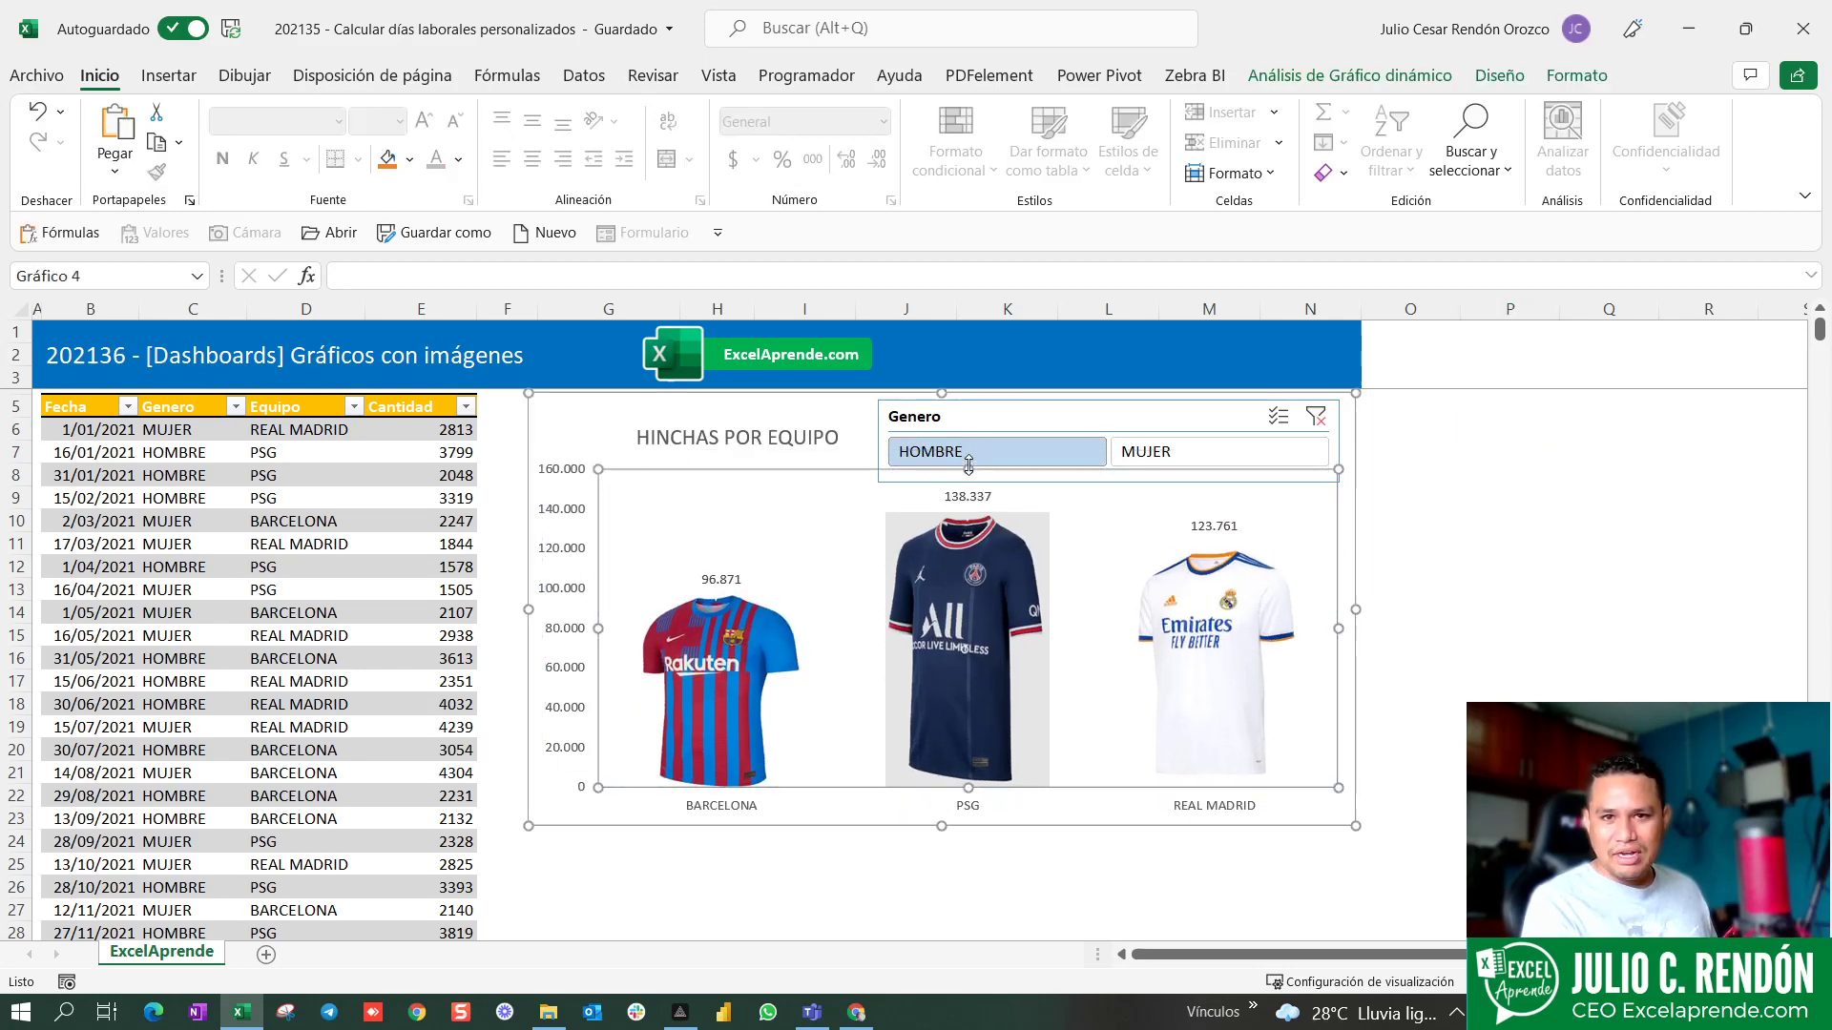
left_click(1544, 471)
- Show MUJER, then HOMBRE in the Genero slicer, then clear it to count both genders
left_click(1228, 458)
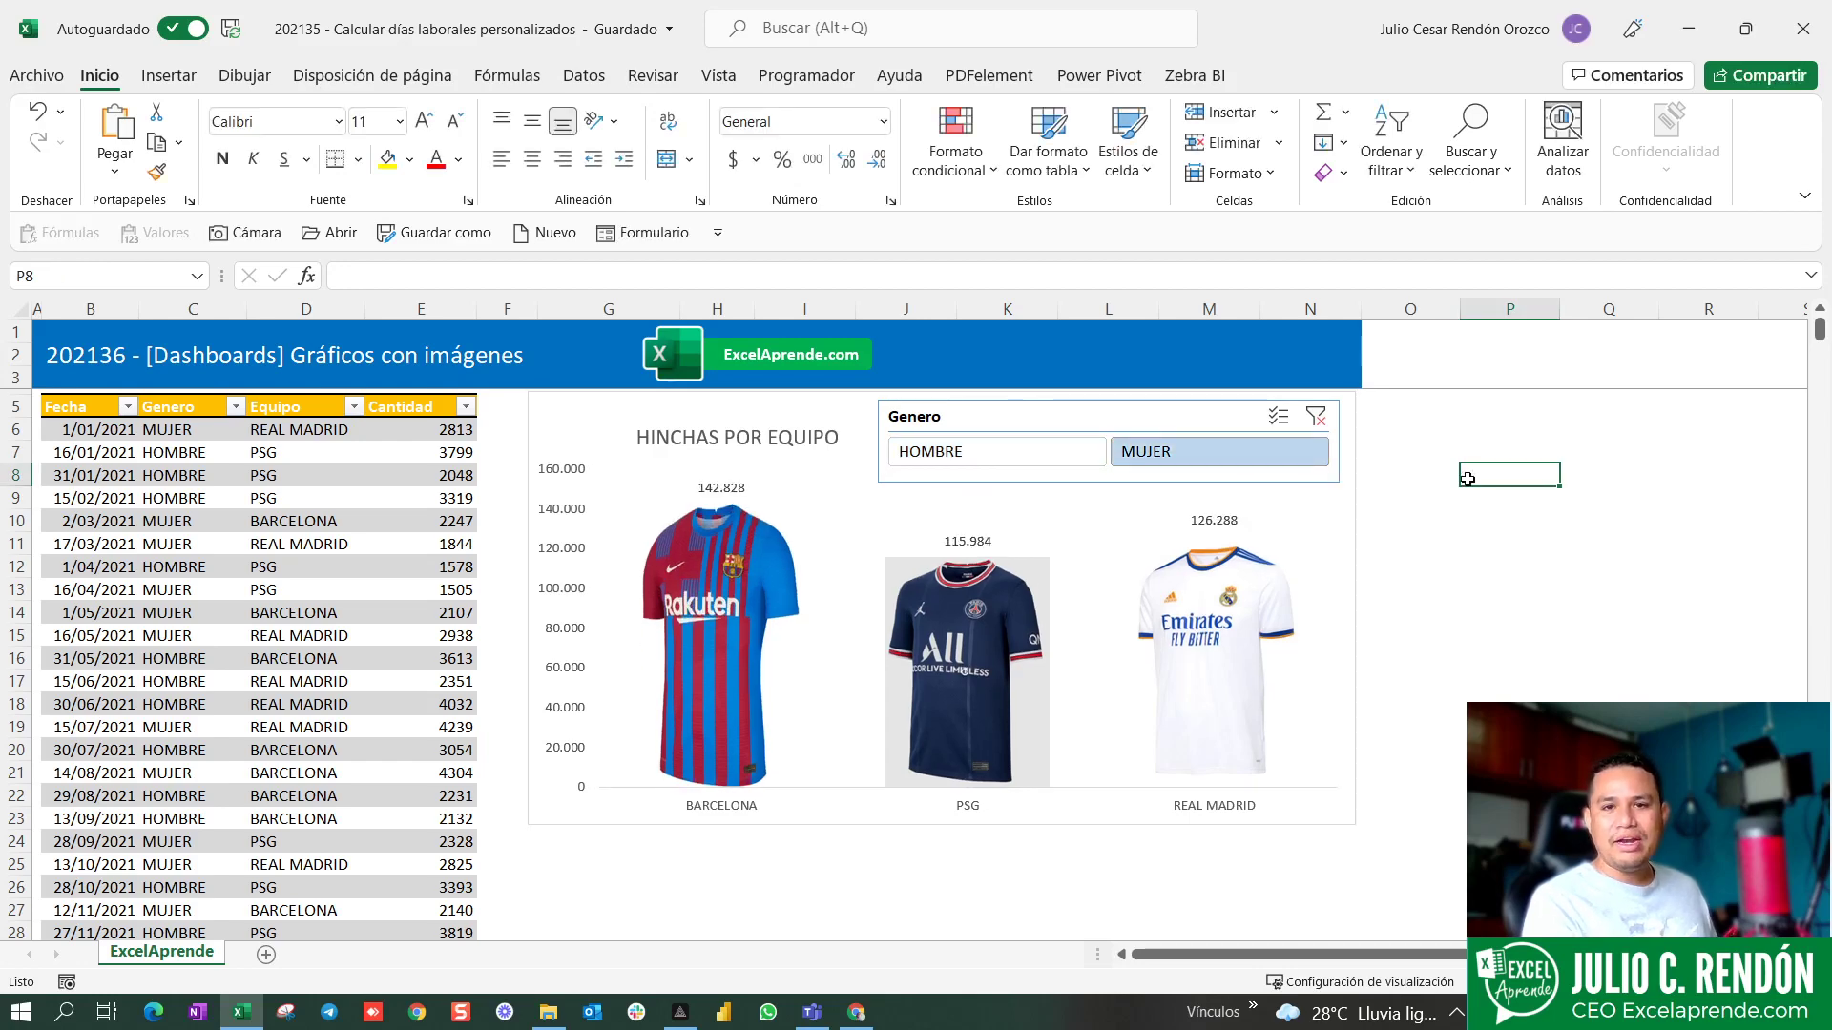
left_click(1026, 456)
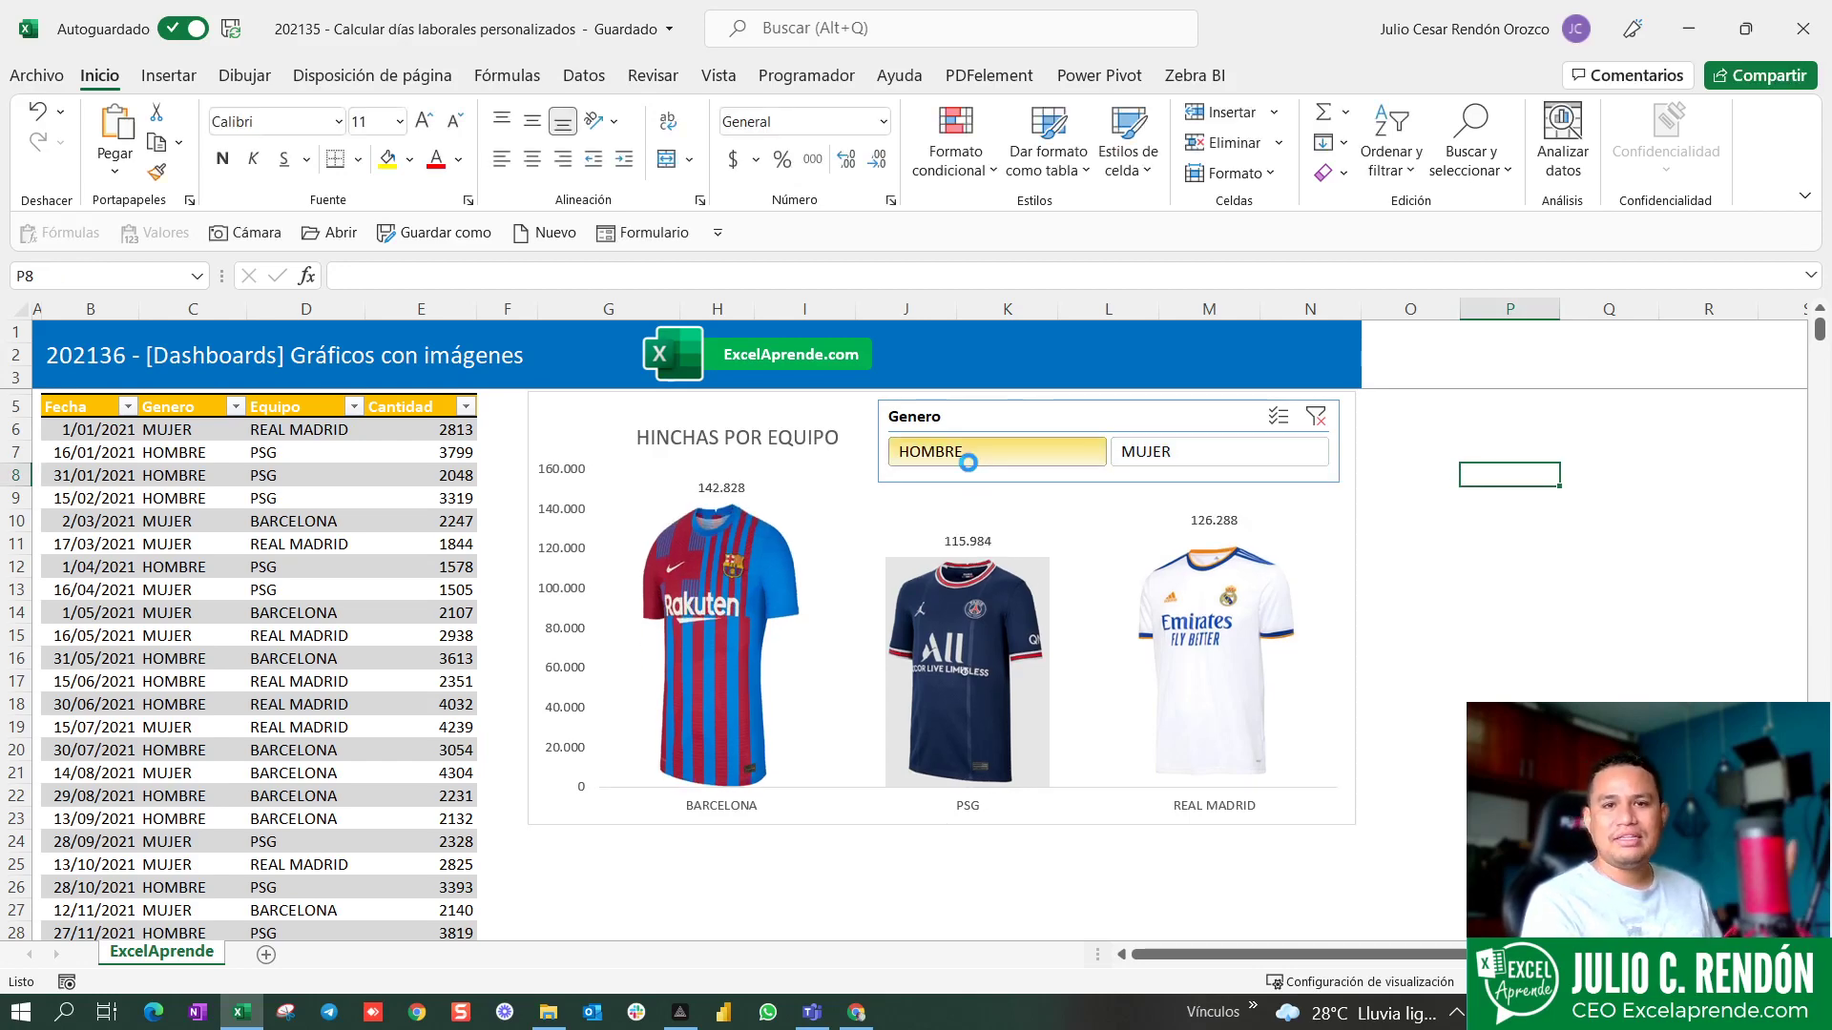
left_click(1325, 425)
left_click(1323, 420)
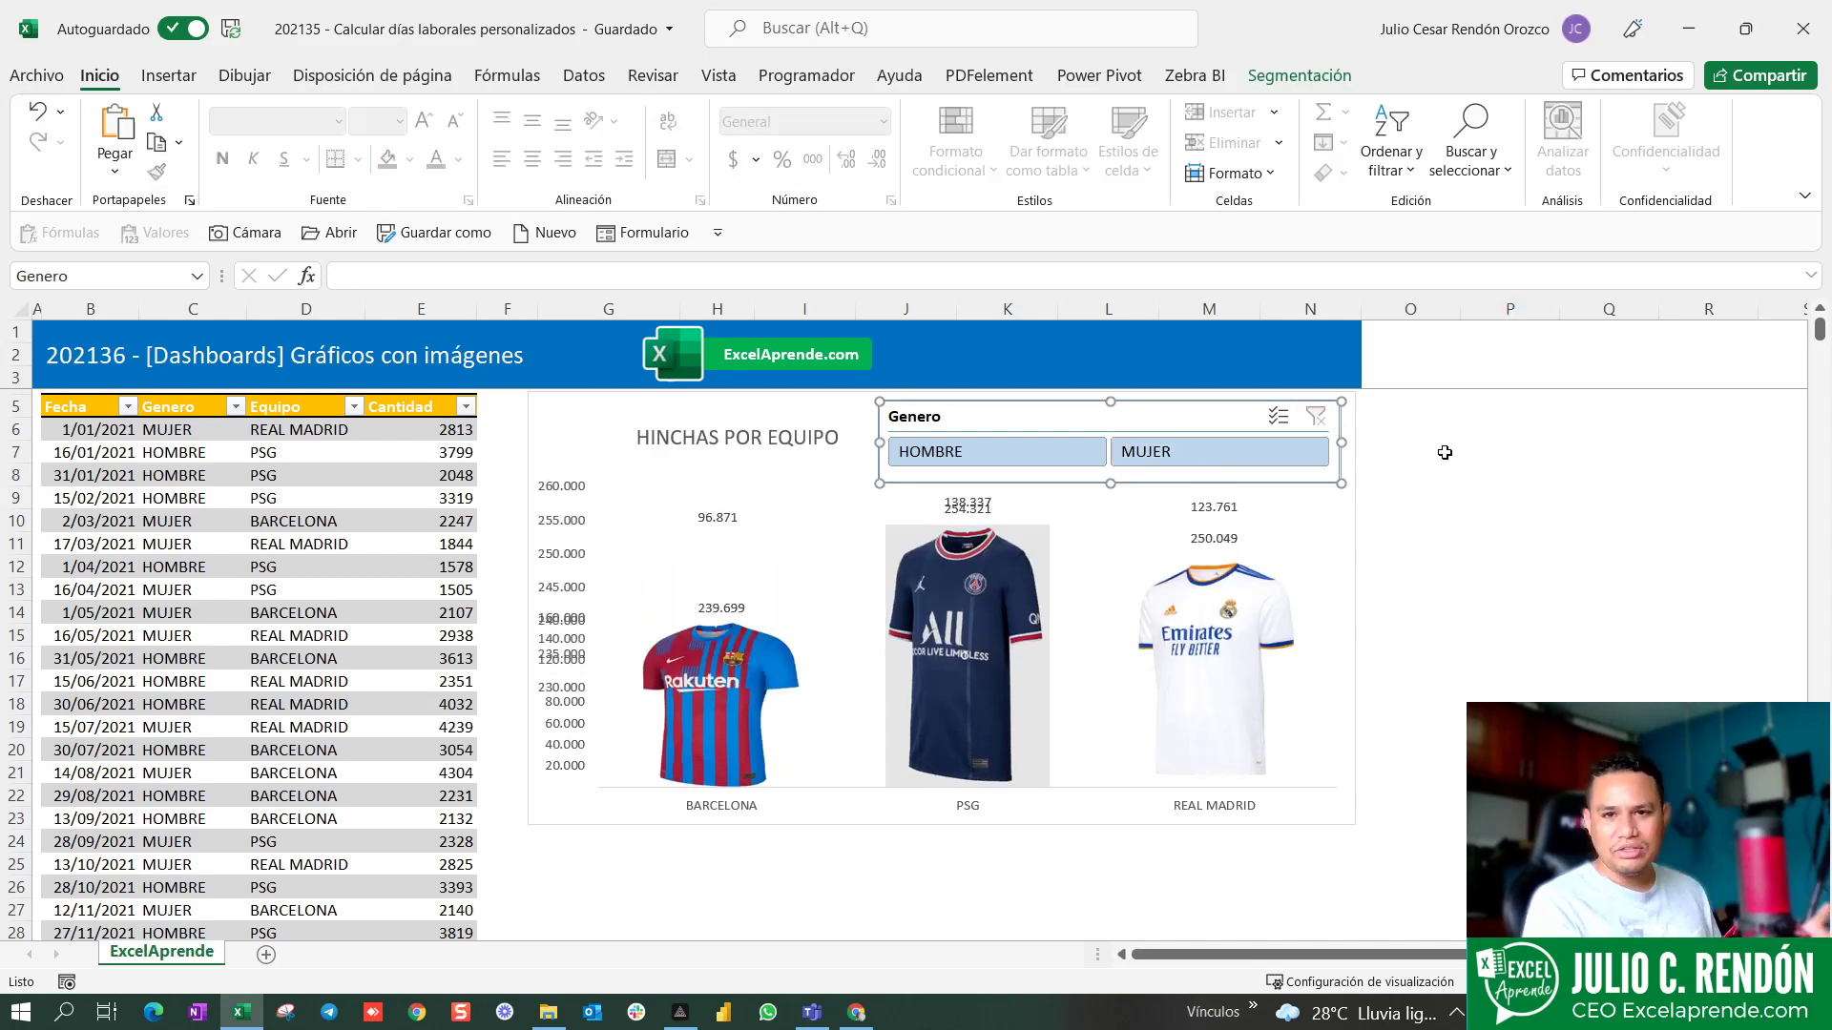
left_click(1445, 452)
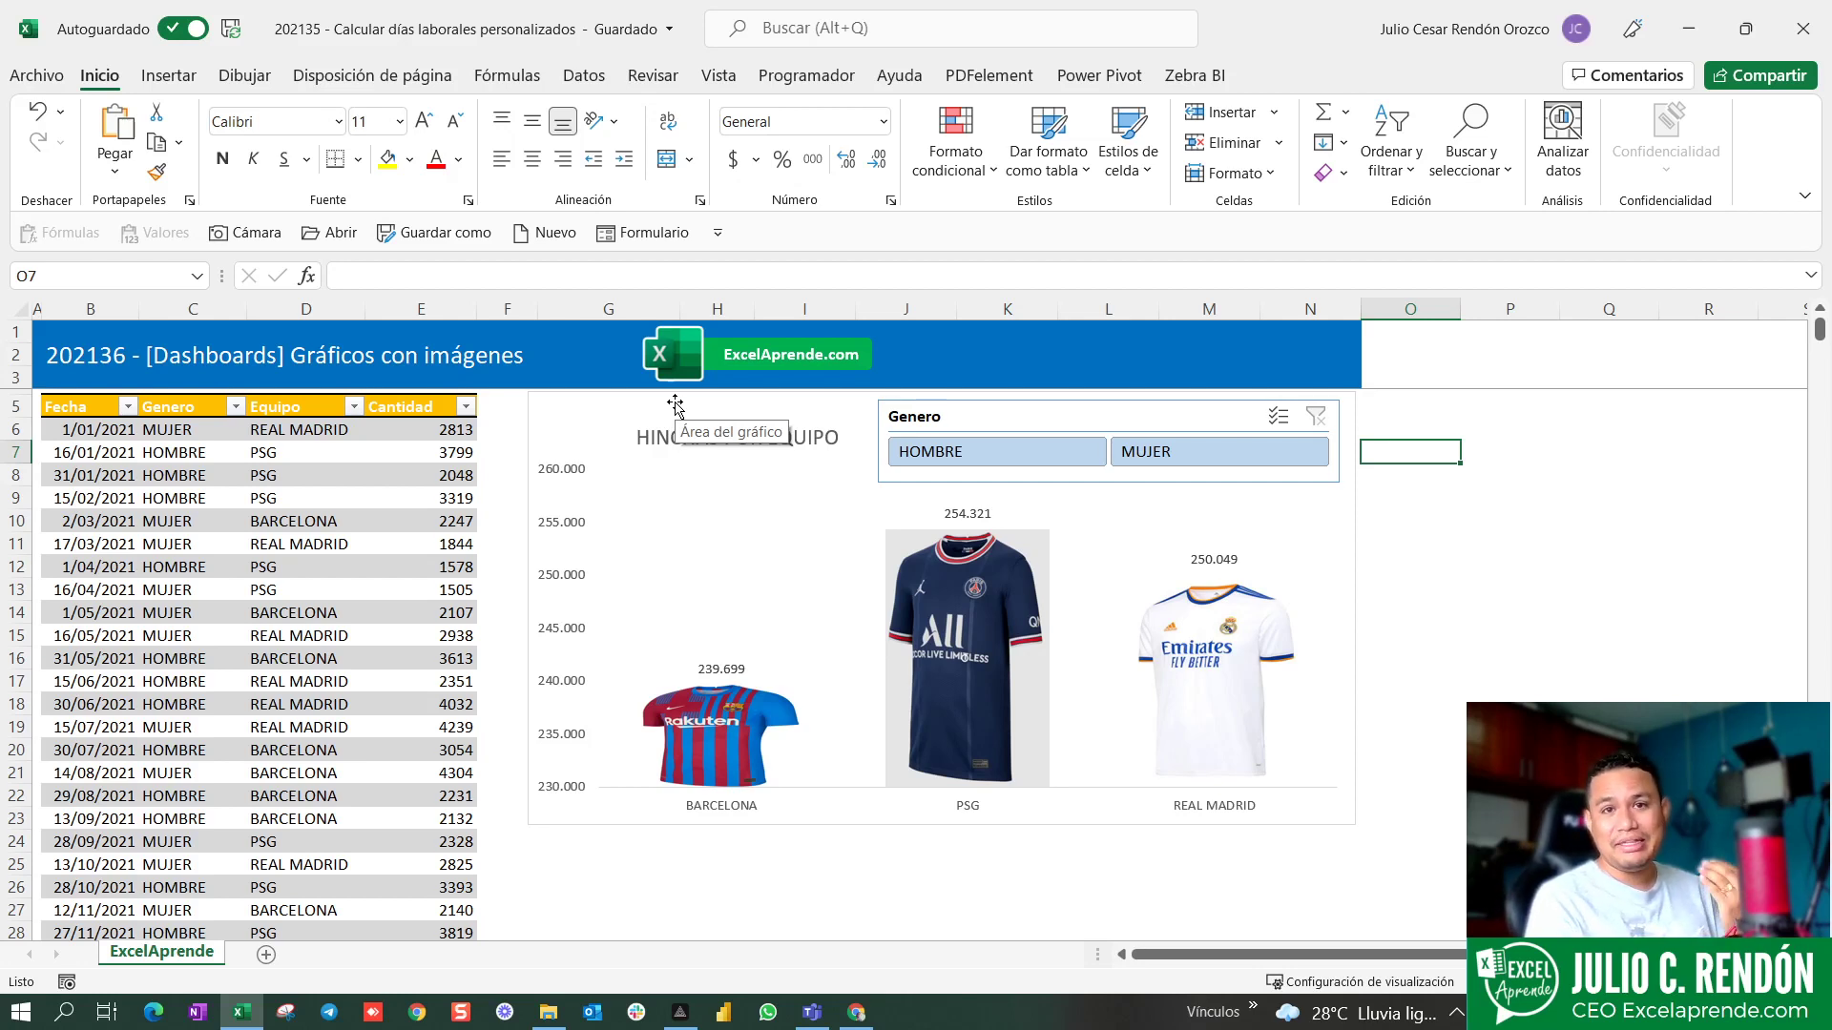
left_click(674, 406)
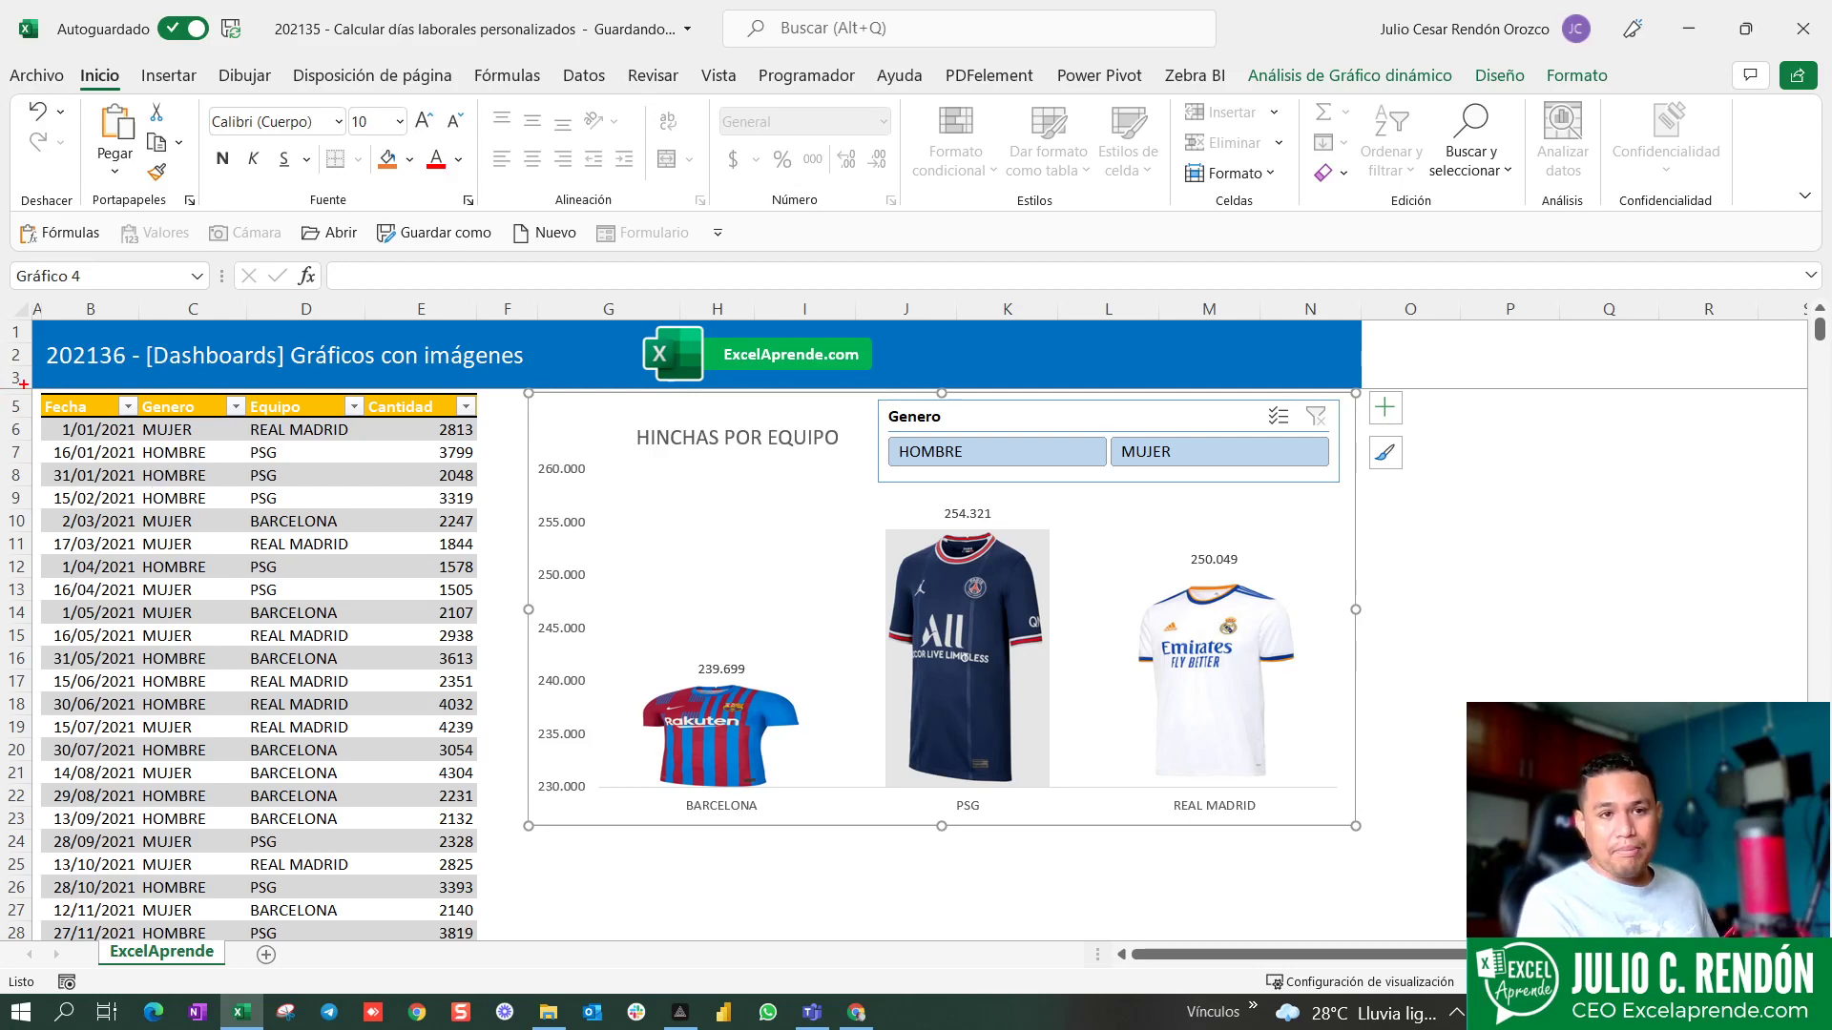
- Insert a timeline for the Fecha field on the pivot chart
left_click_drag(23, 384, 98, 656)
key("Escape")
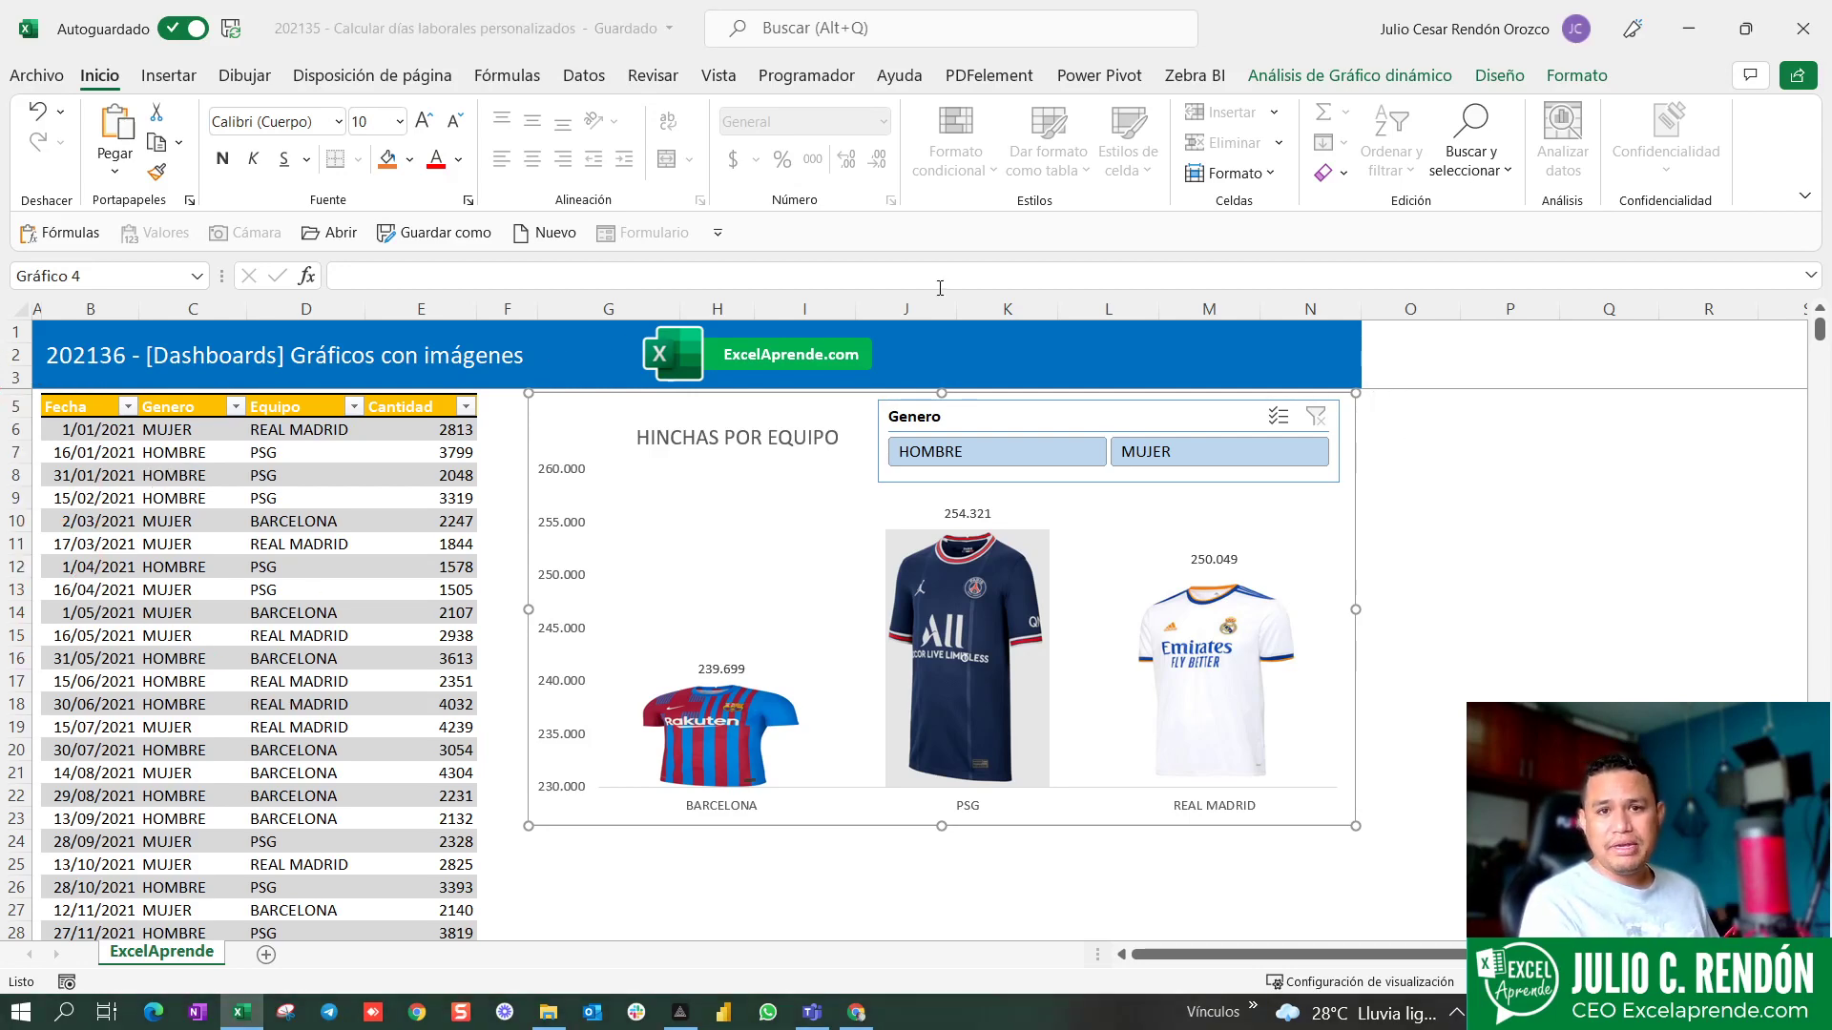
left_click(1364, 76)
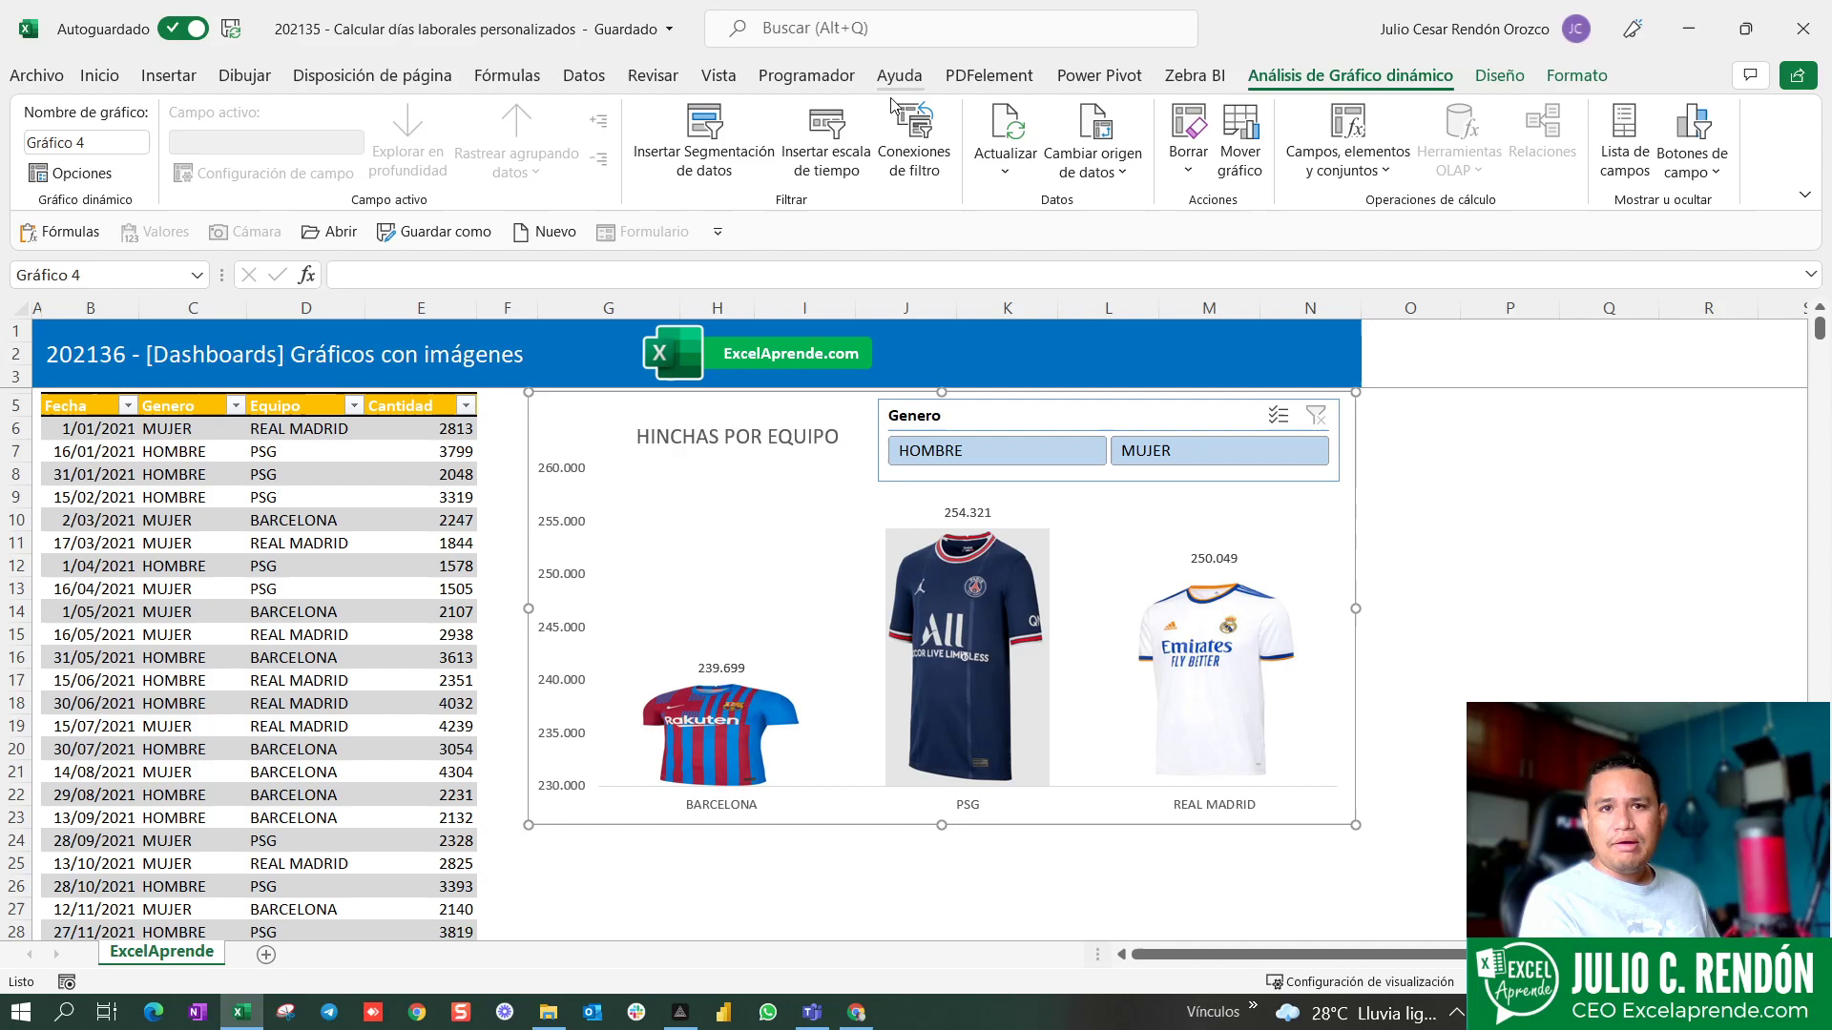
left_click(826, 143)
left_click(1035, 512)
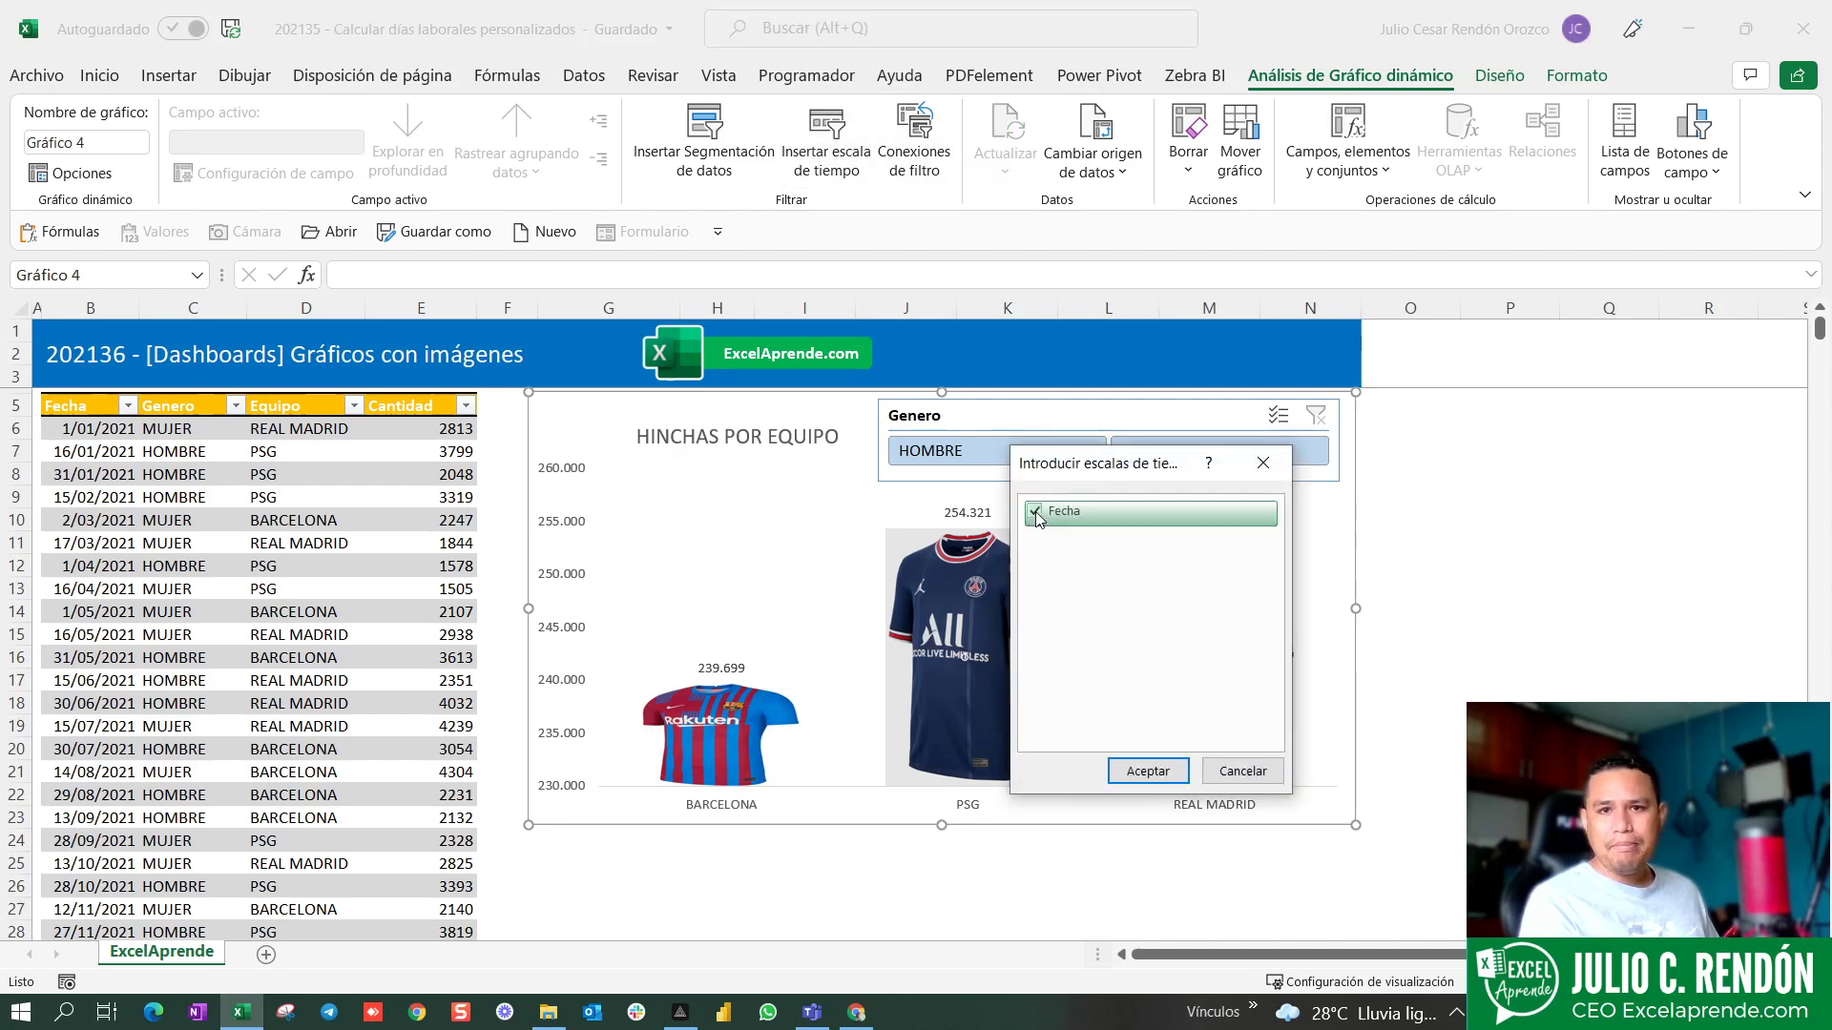
left_click(1148, 771)
- Place the Fecha timeline under the chart at full width and shorten the chart above it
mouse_move(871, 603)
left_mouse_down()
mouse_move(721, 795)
mouse_move(739, 778)
left_mouse_up()
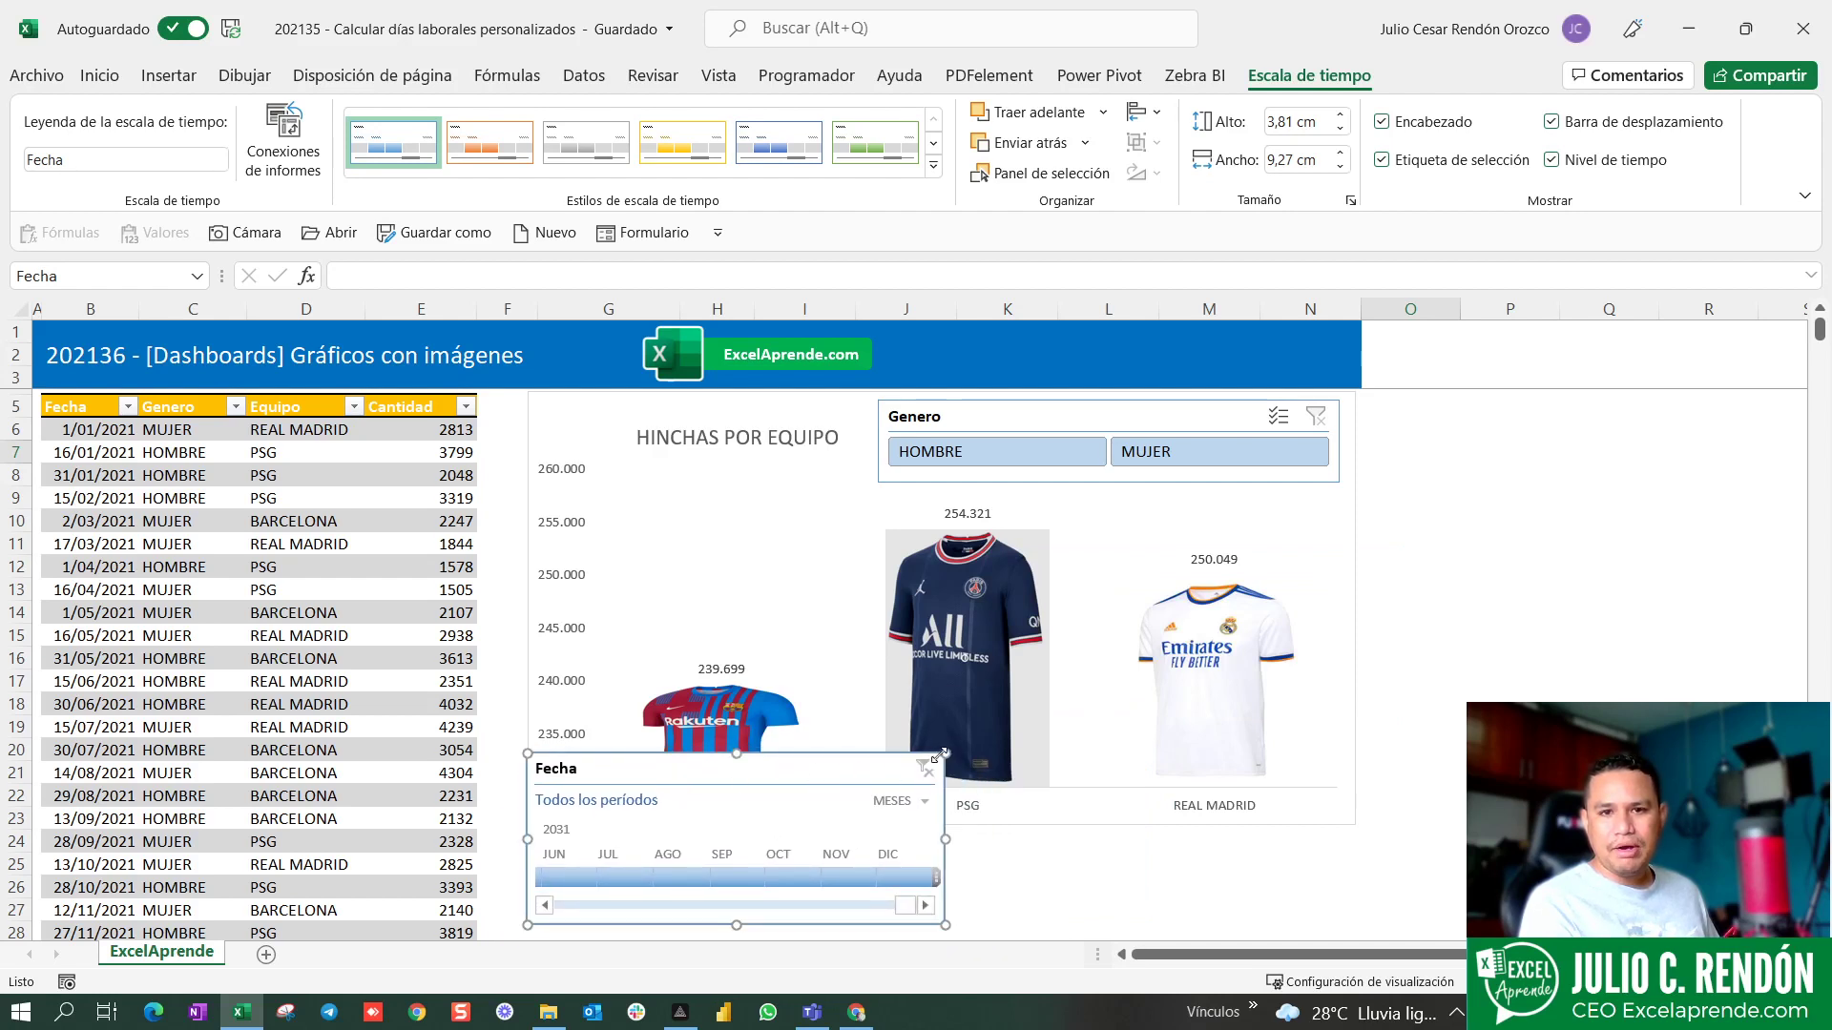
left_click_drag(942, 755, 1355, 758)
left_click(1336, 673)
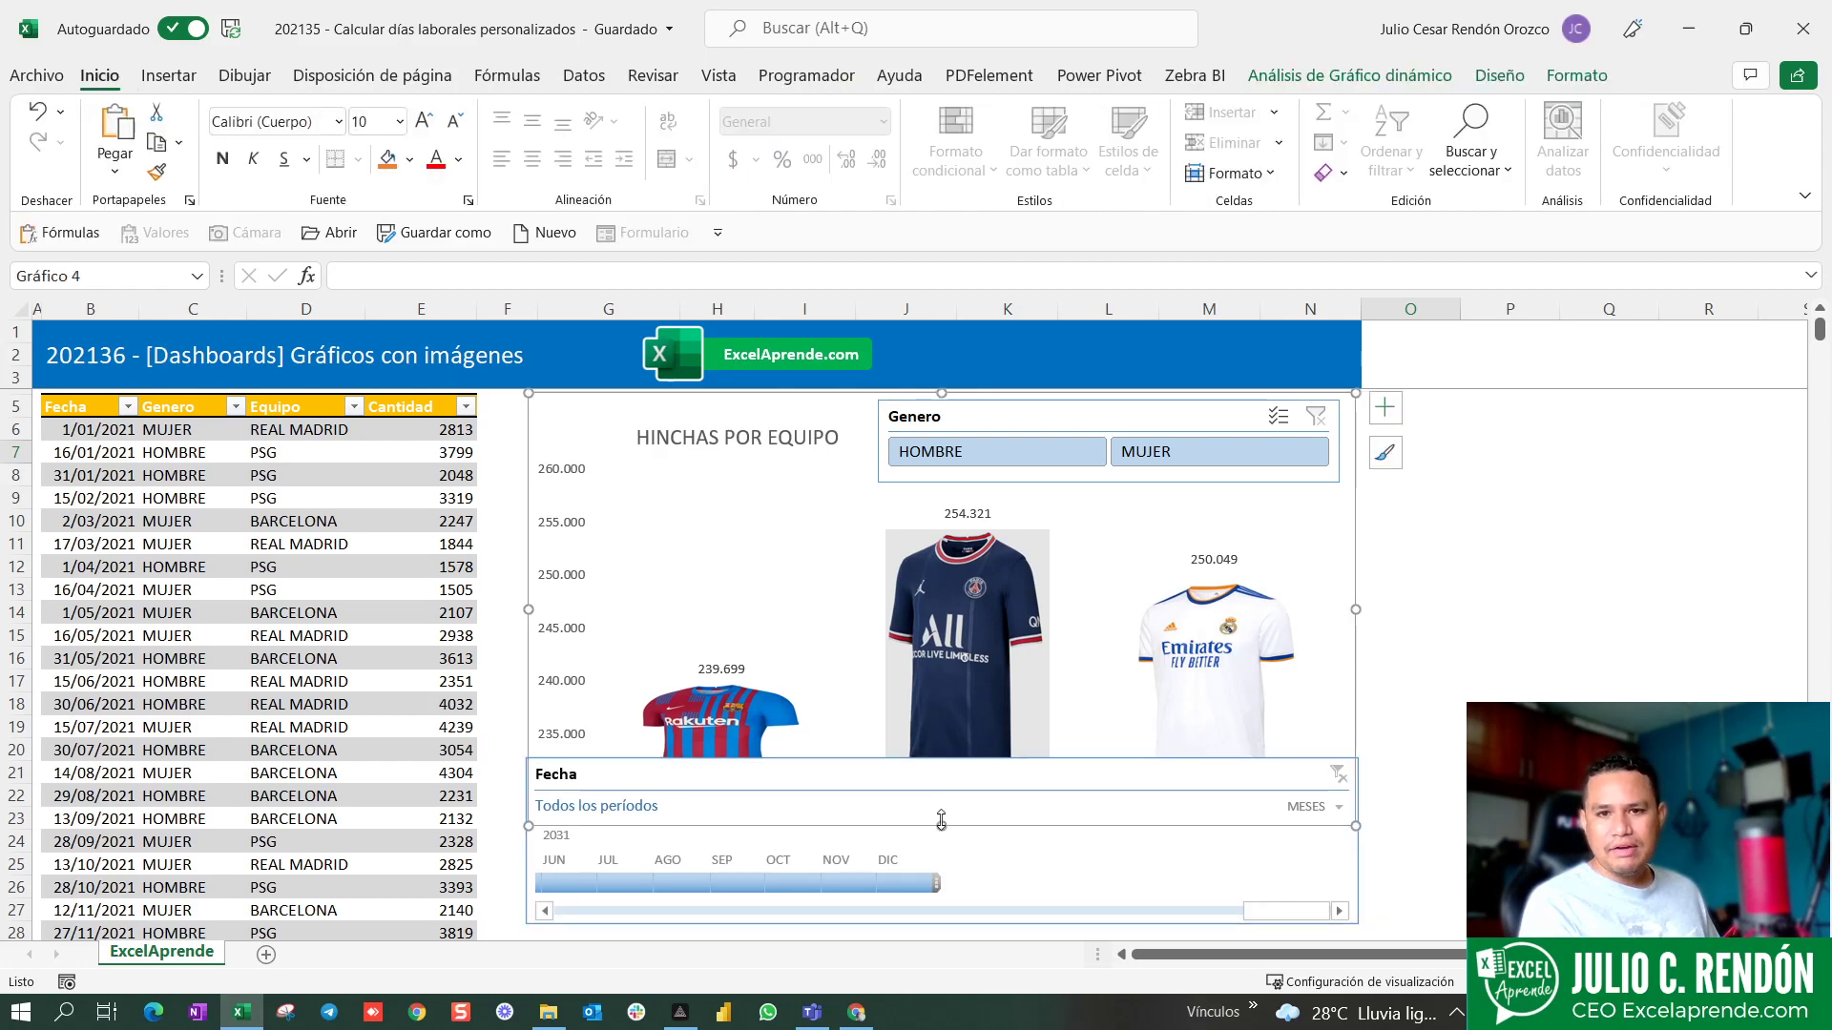
left_click_drag(942, 823, 941, 757)
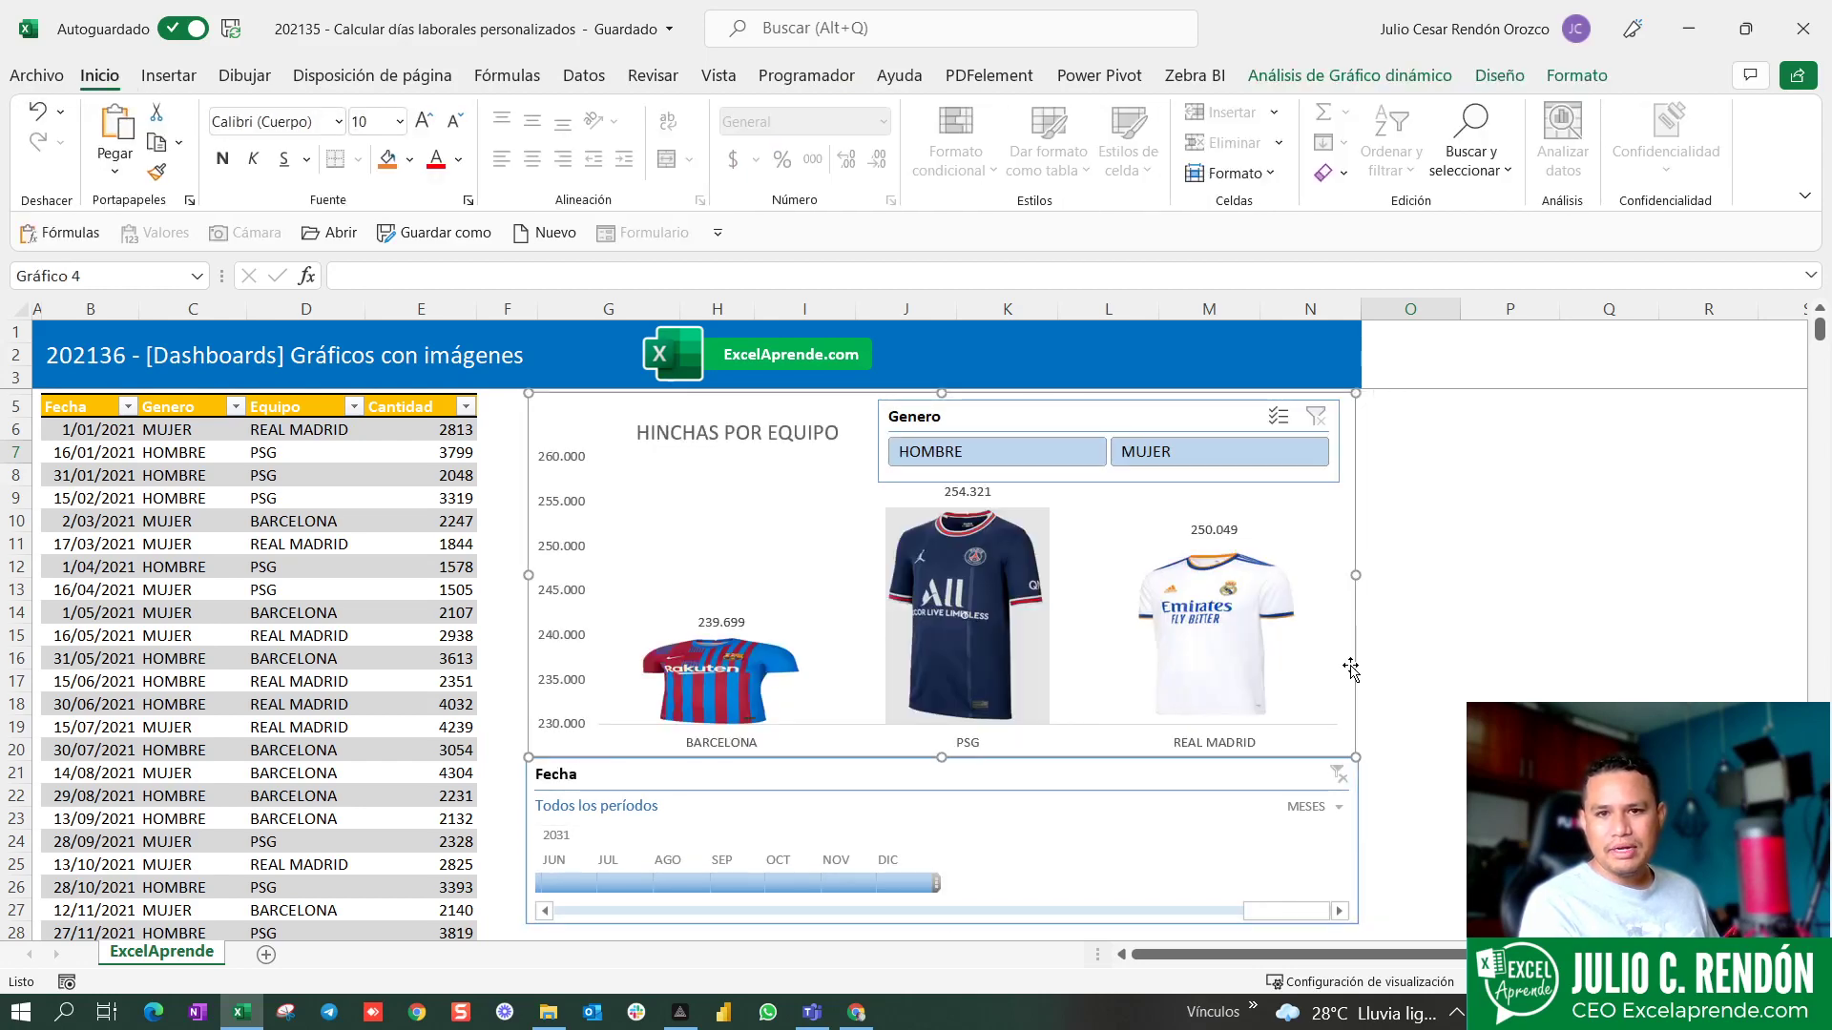
left_click(1411, 590)
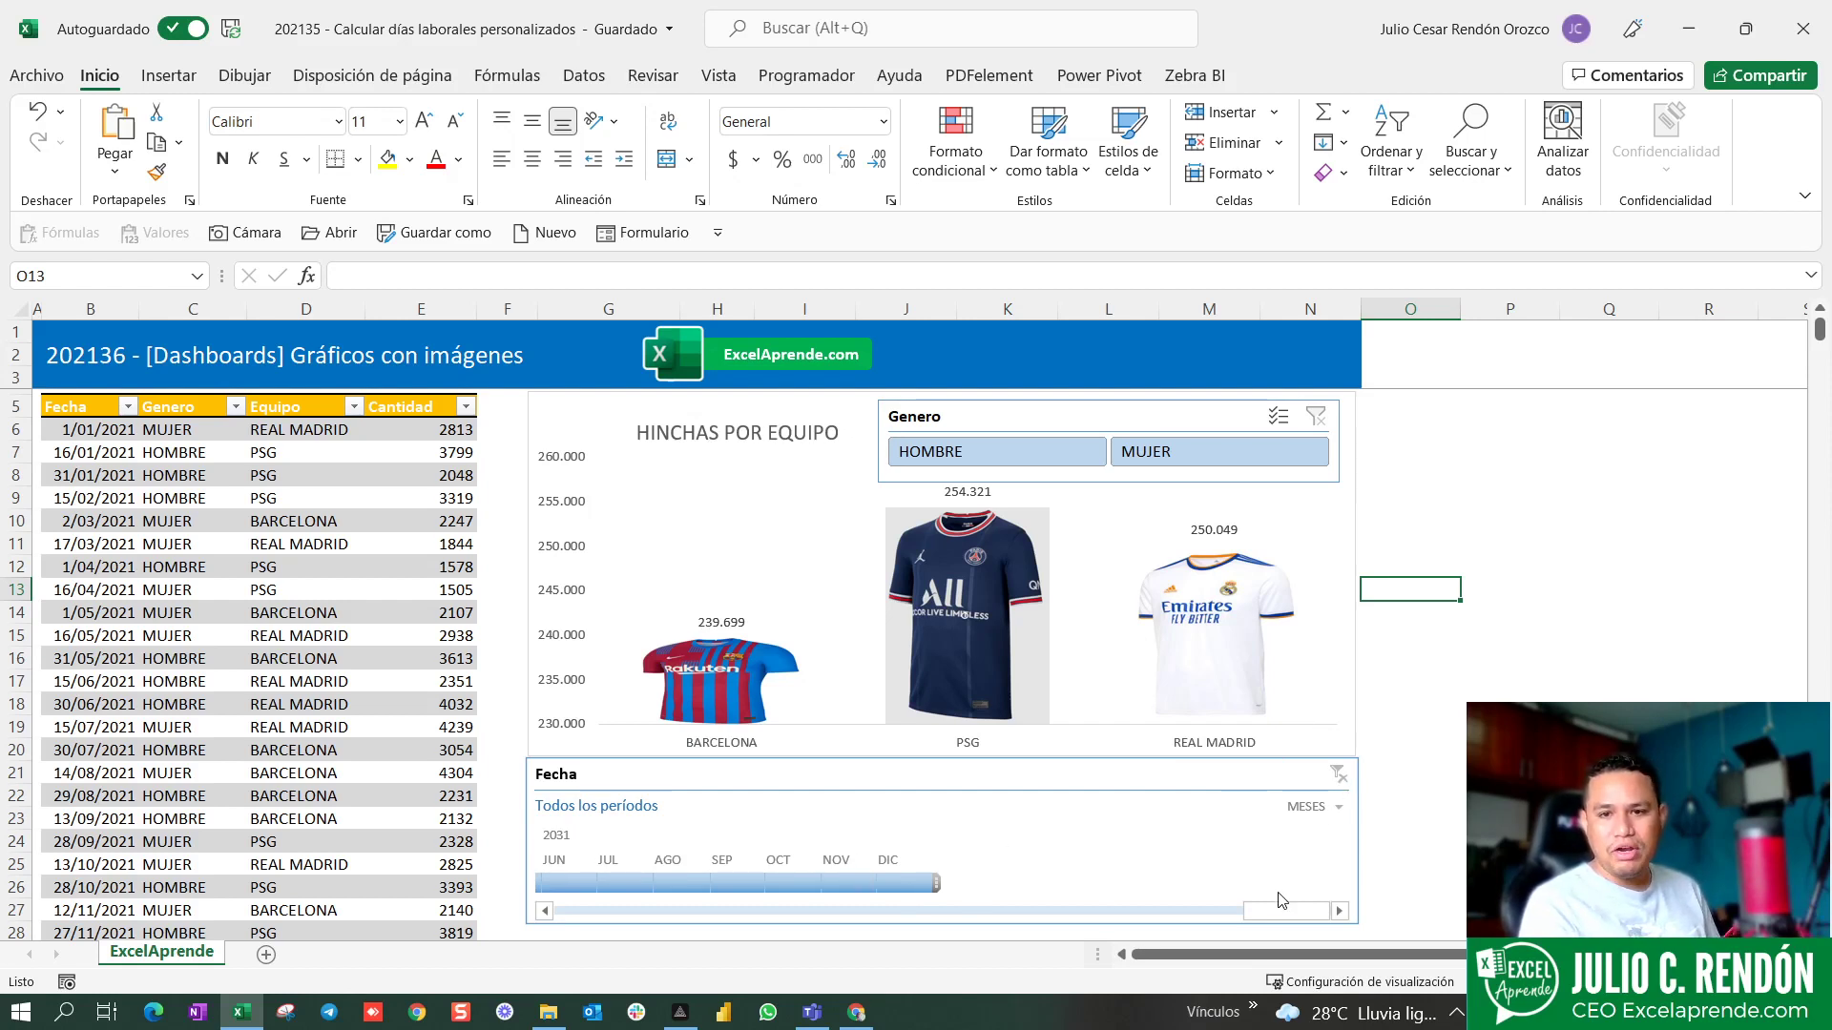
left_click_drag(1280, 913, 551, 932)
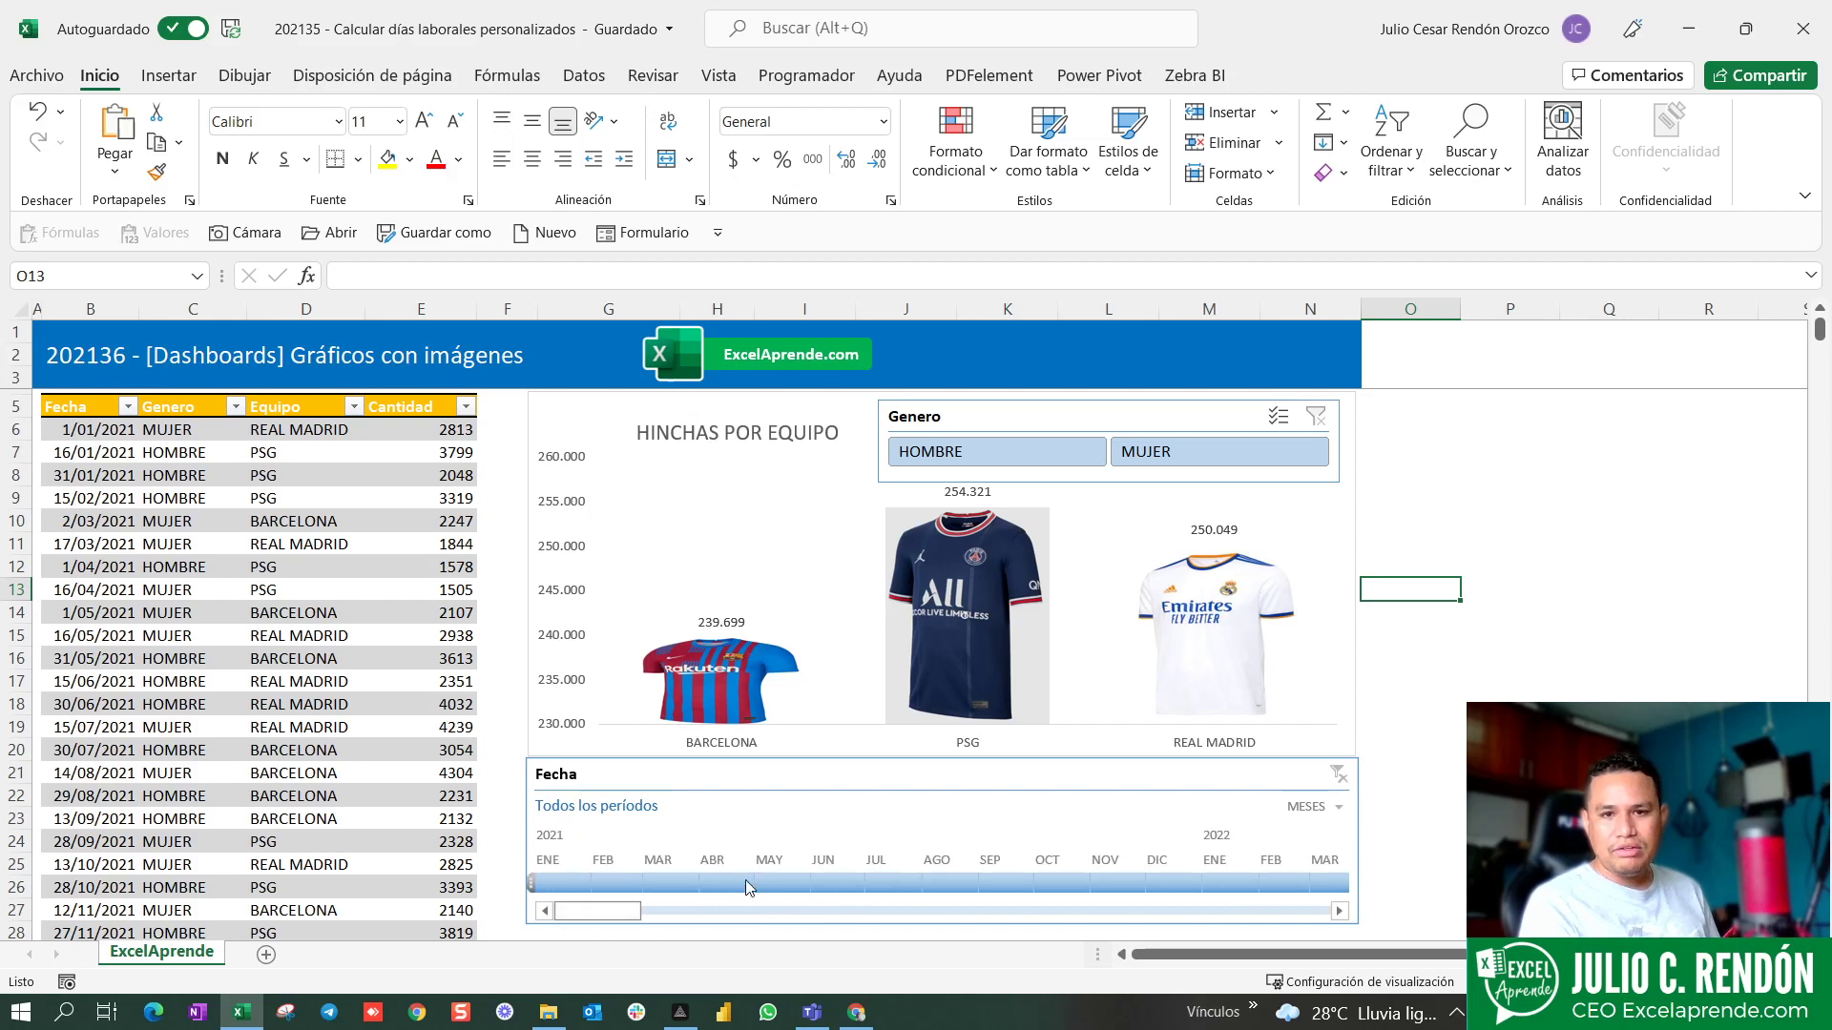
left_click(1340, 807)
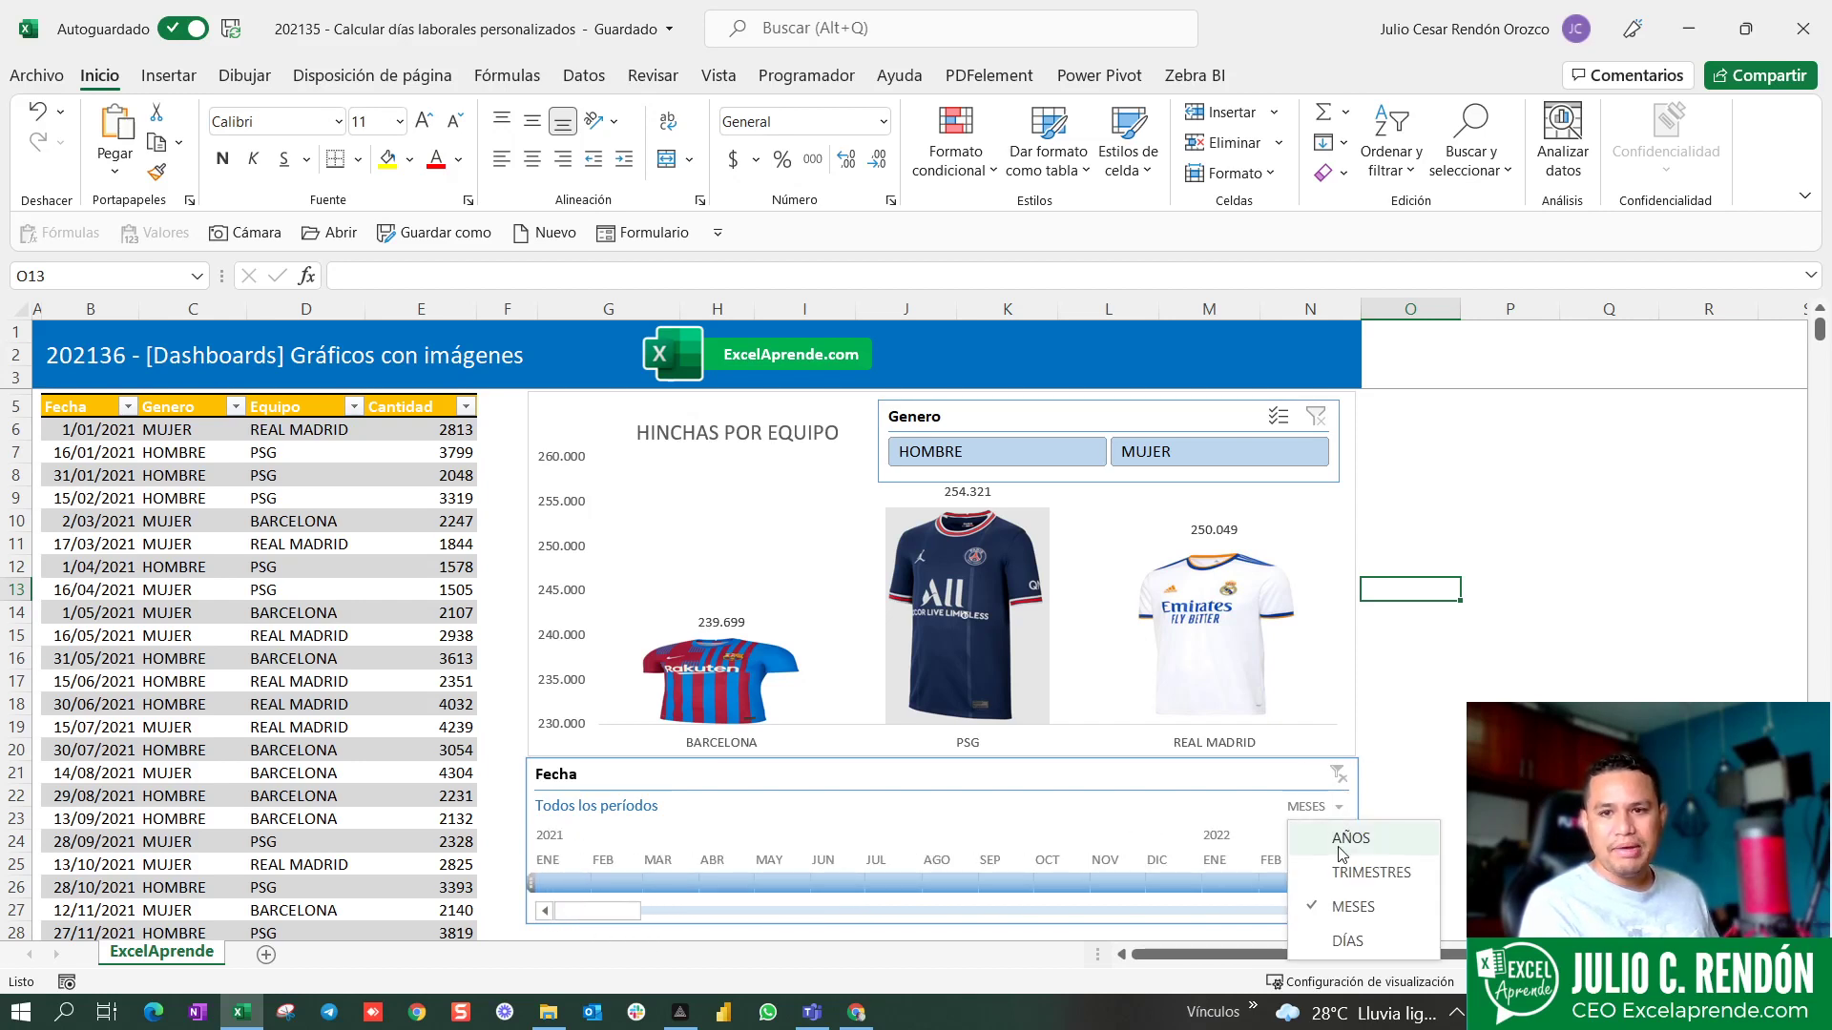
left_click(1350, 836)
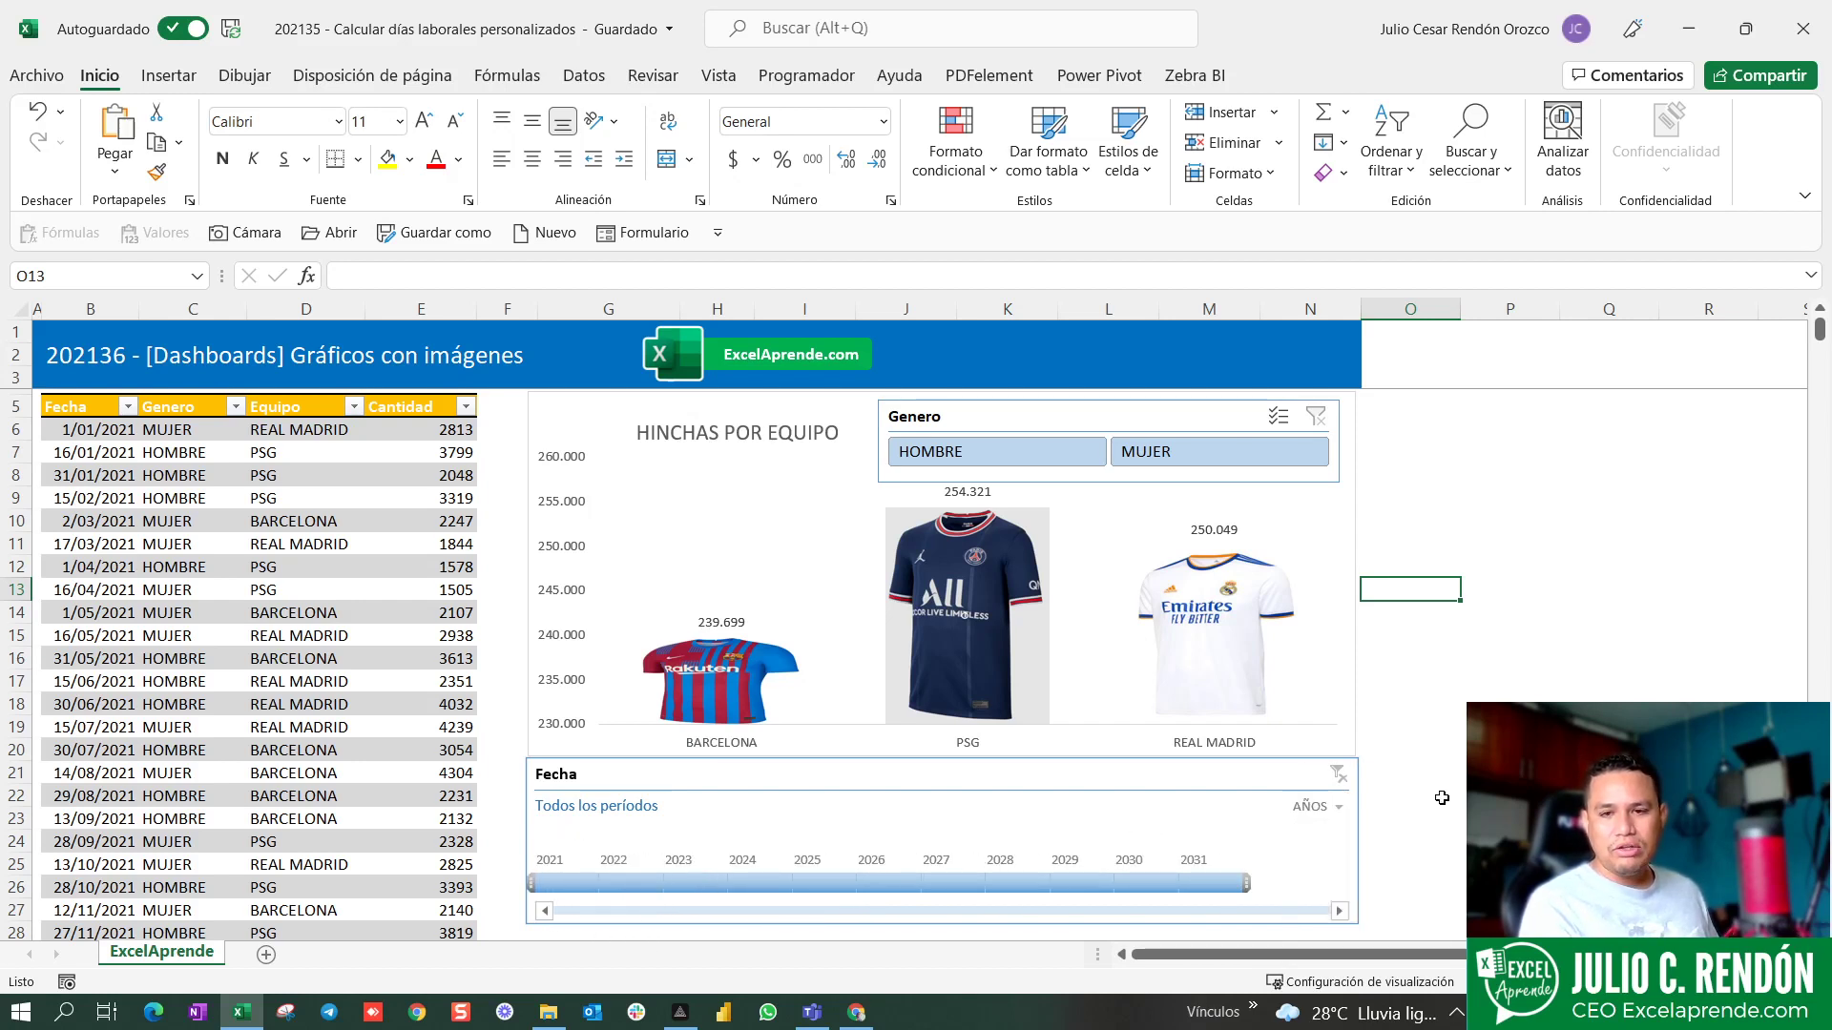
left_click(1611, 750)
left_click(753, 884)
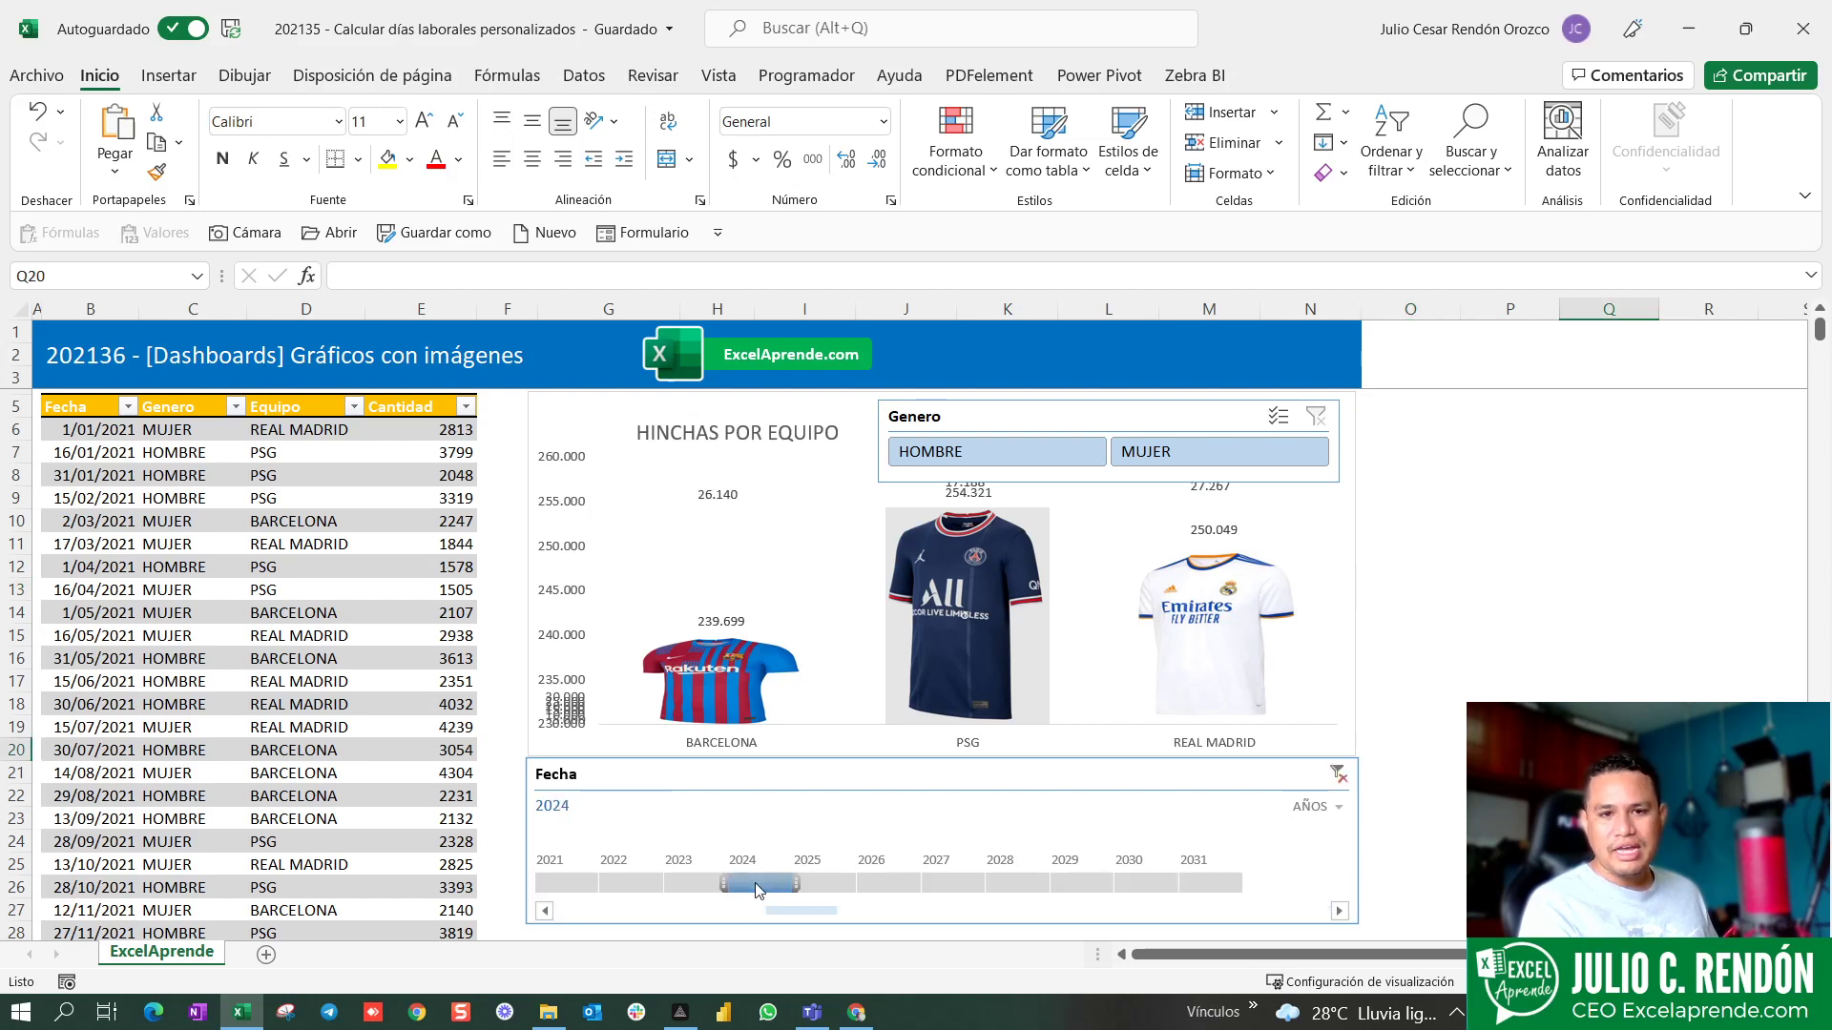
left_click(970, 455)
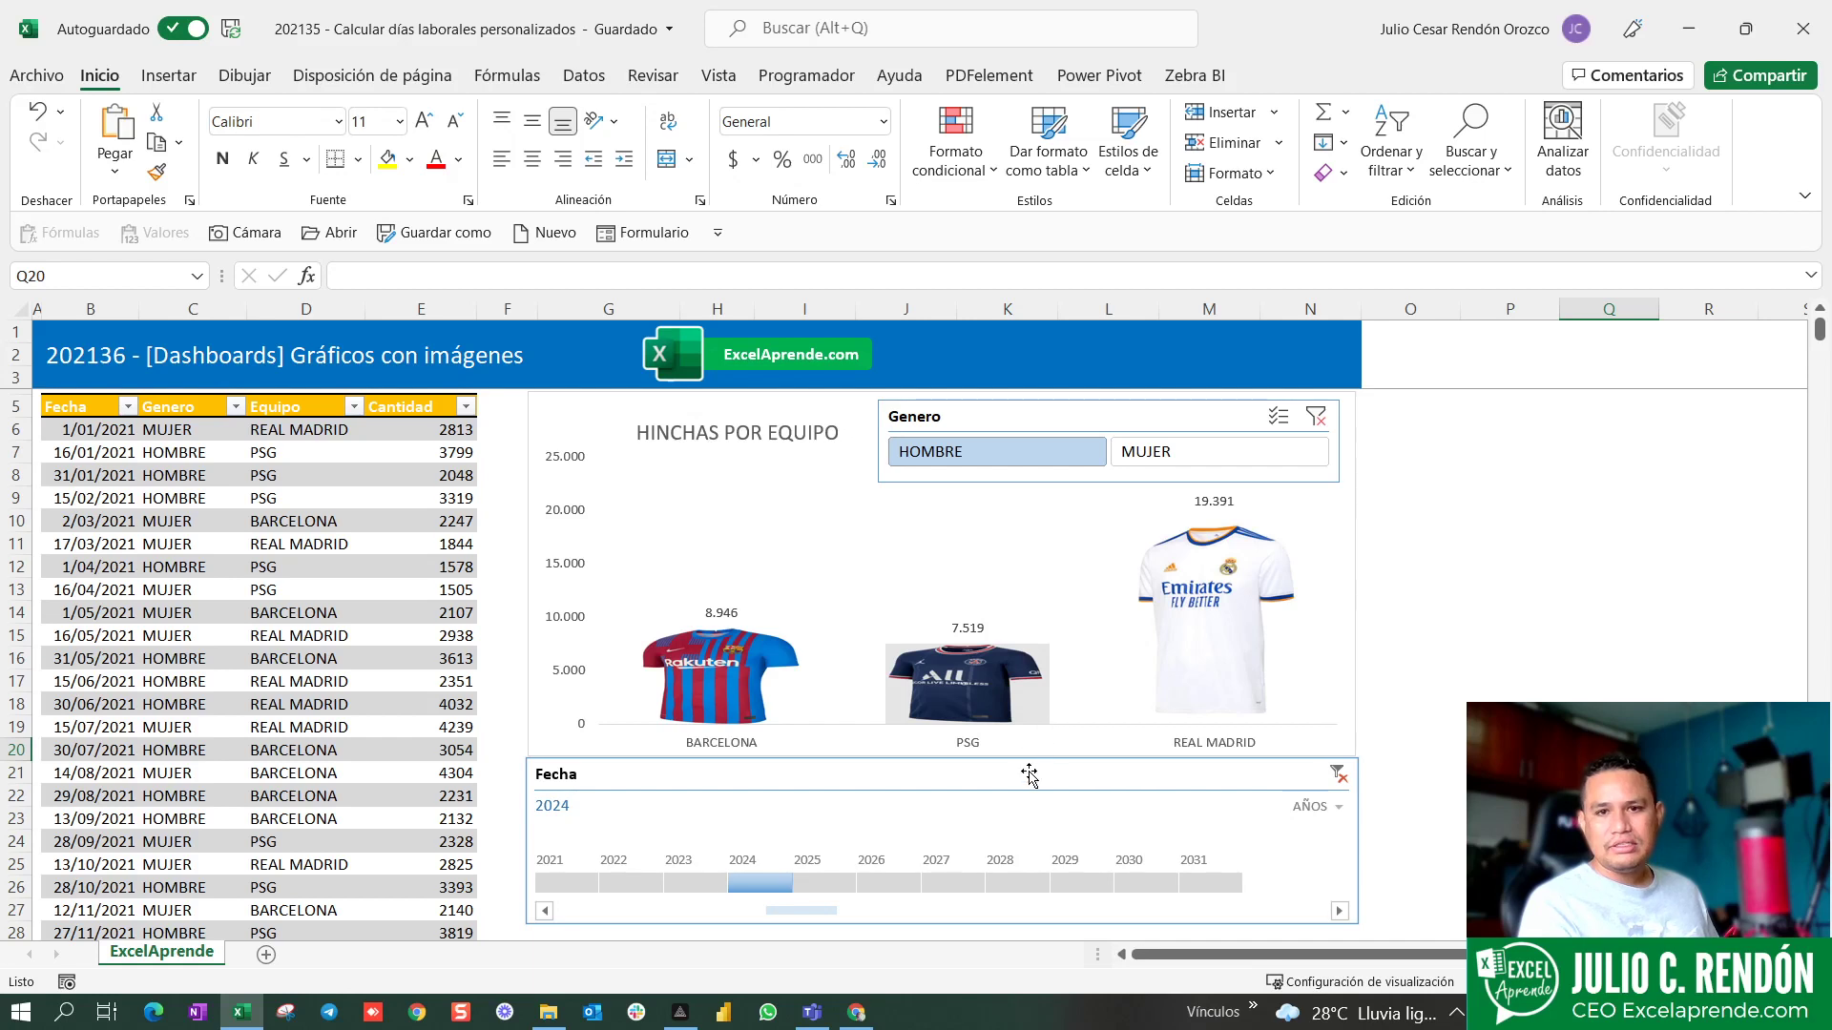
left_click(927, 884)
left_click(1084, 883)
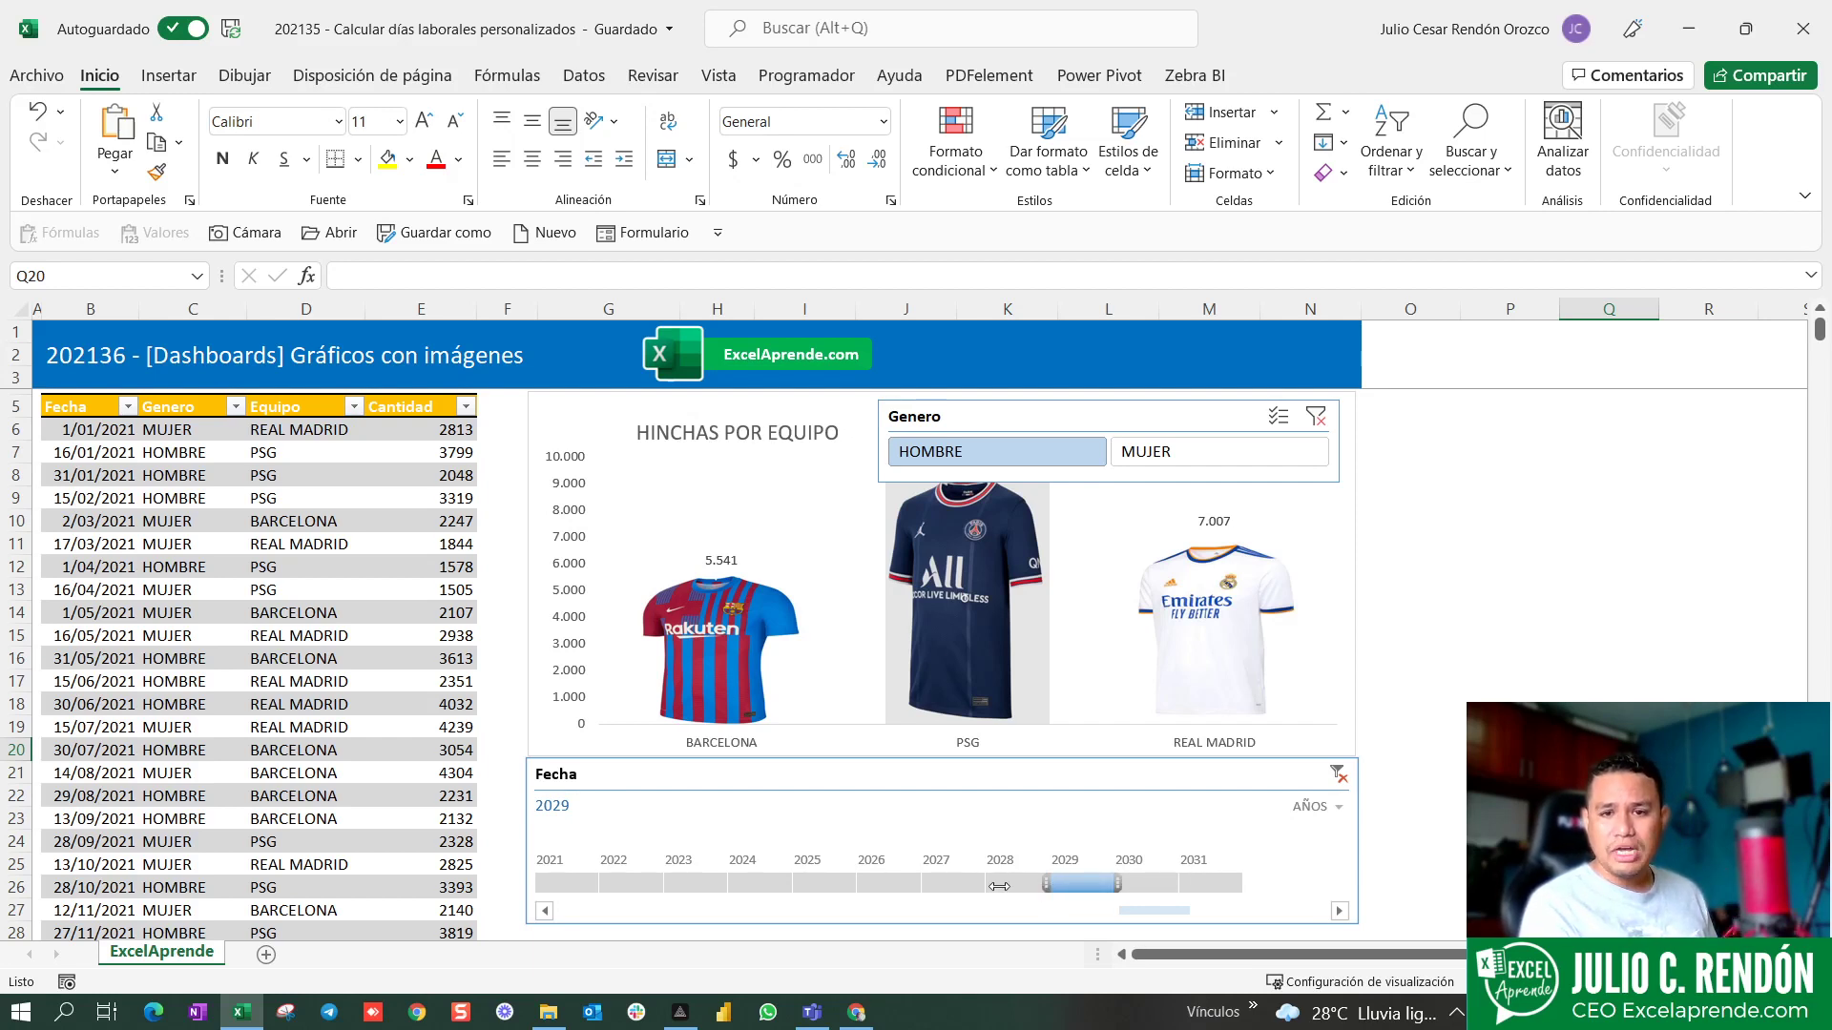
left_click_drag(999, 886, 983, 886)
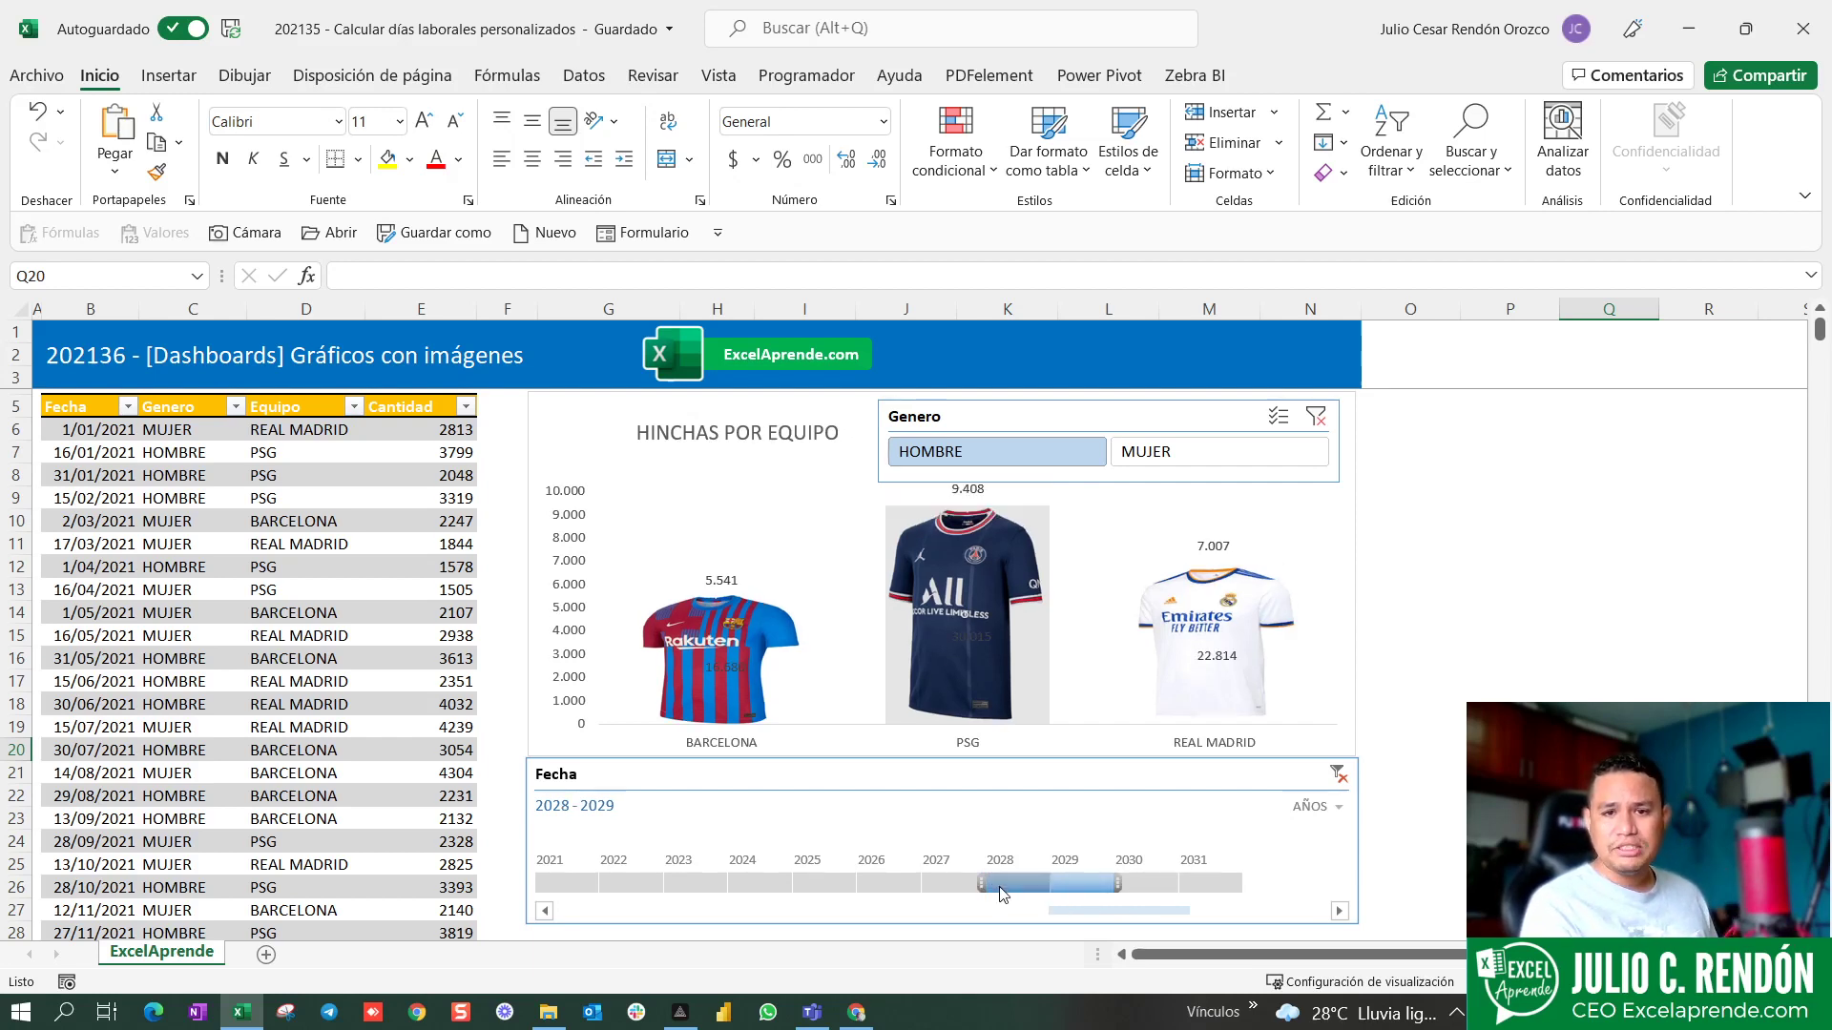
left_click(1337, 776)
left_click(1313, 809)
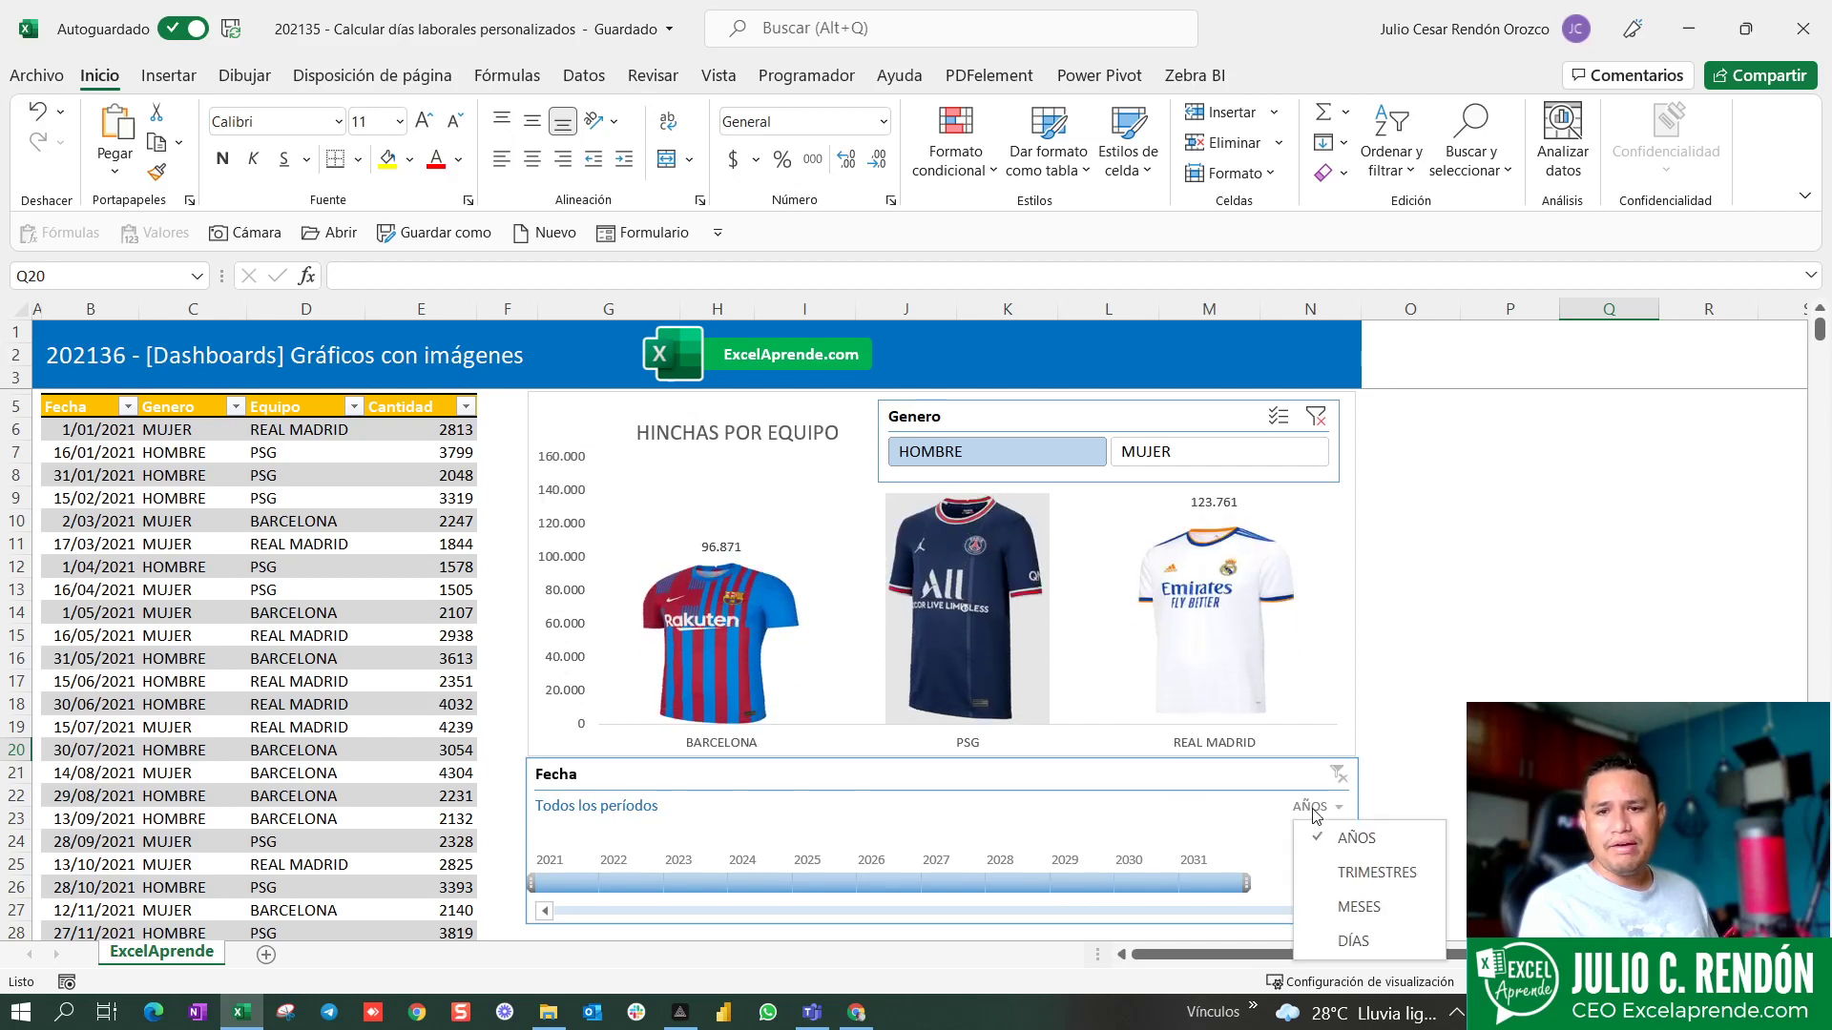
left_click(1358, 906)
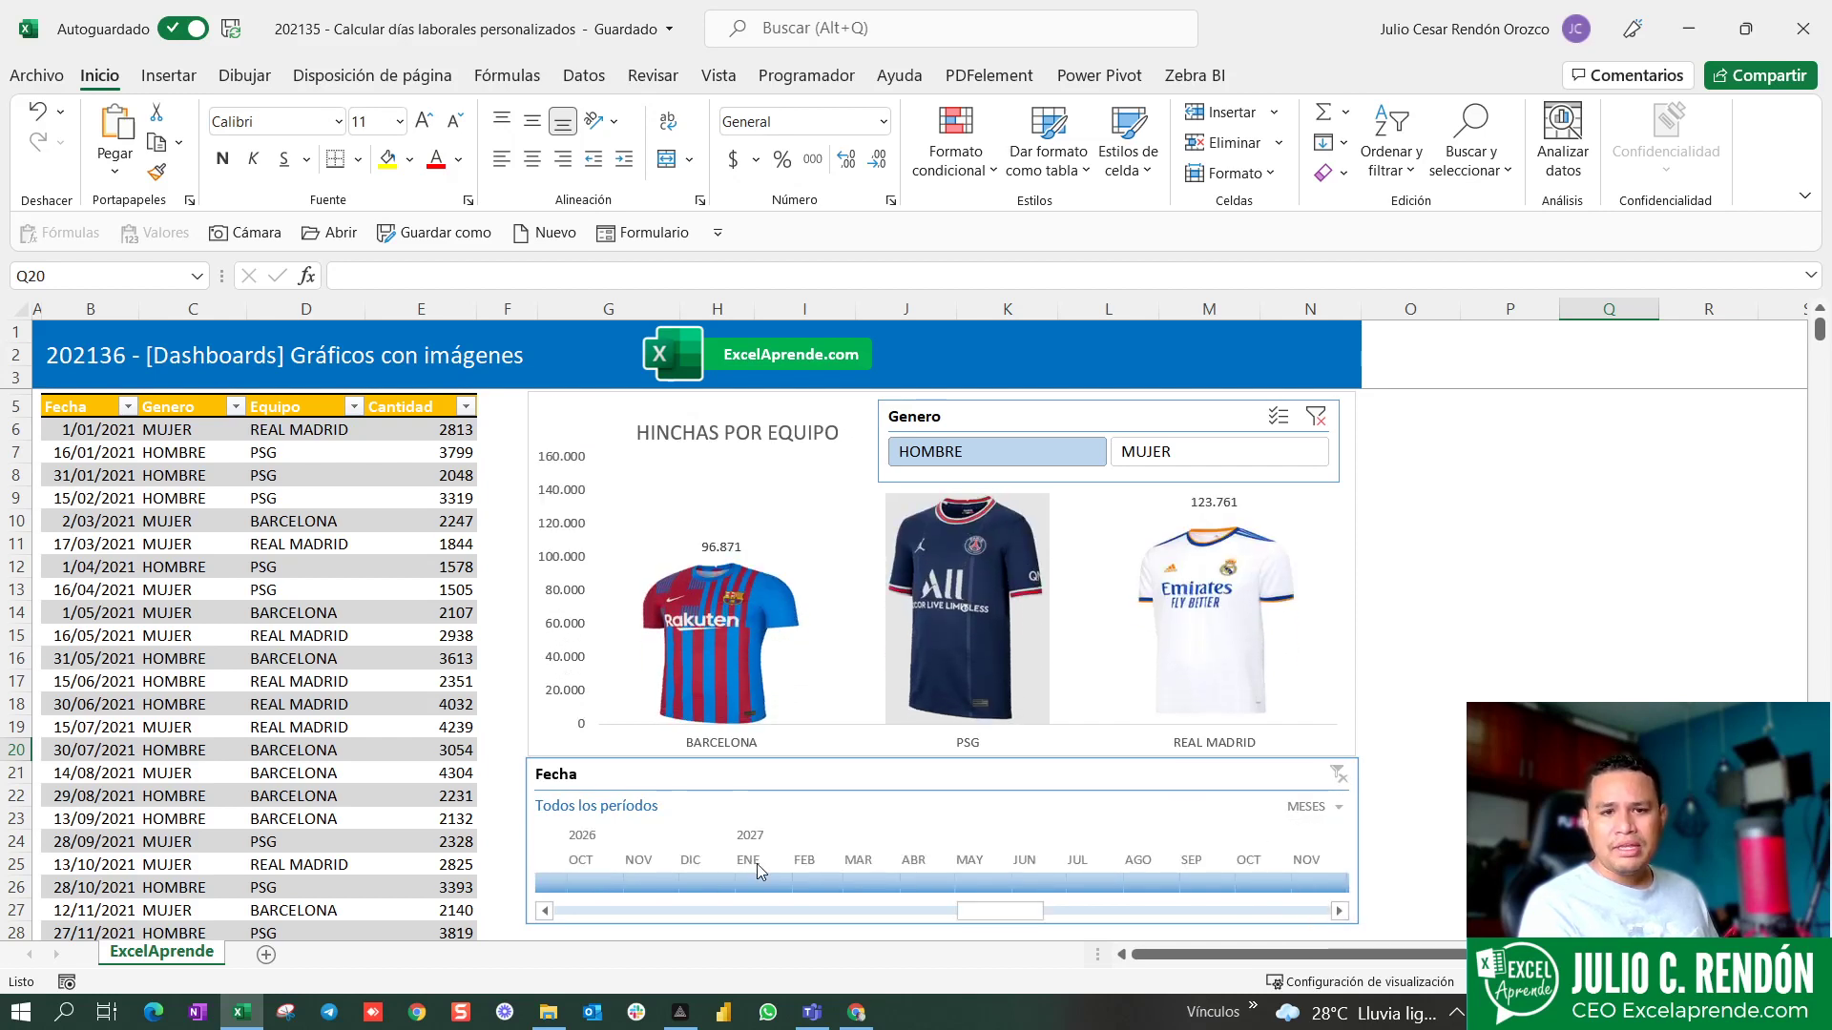
left_click(754, 881)
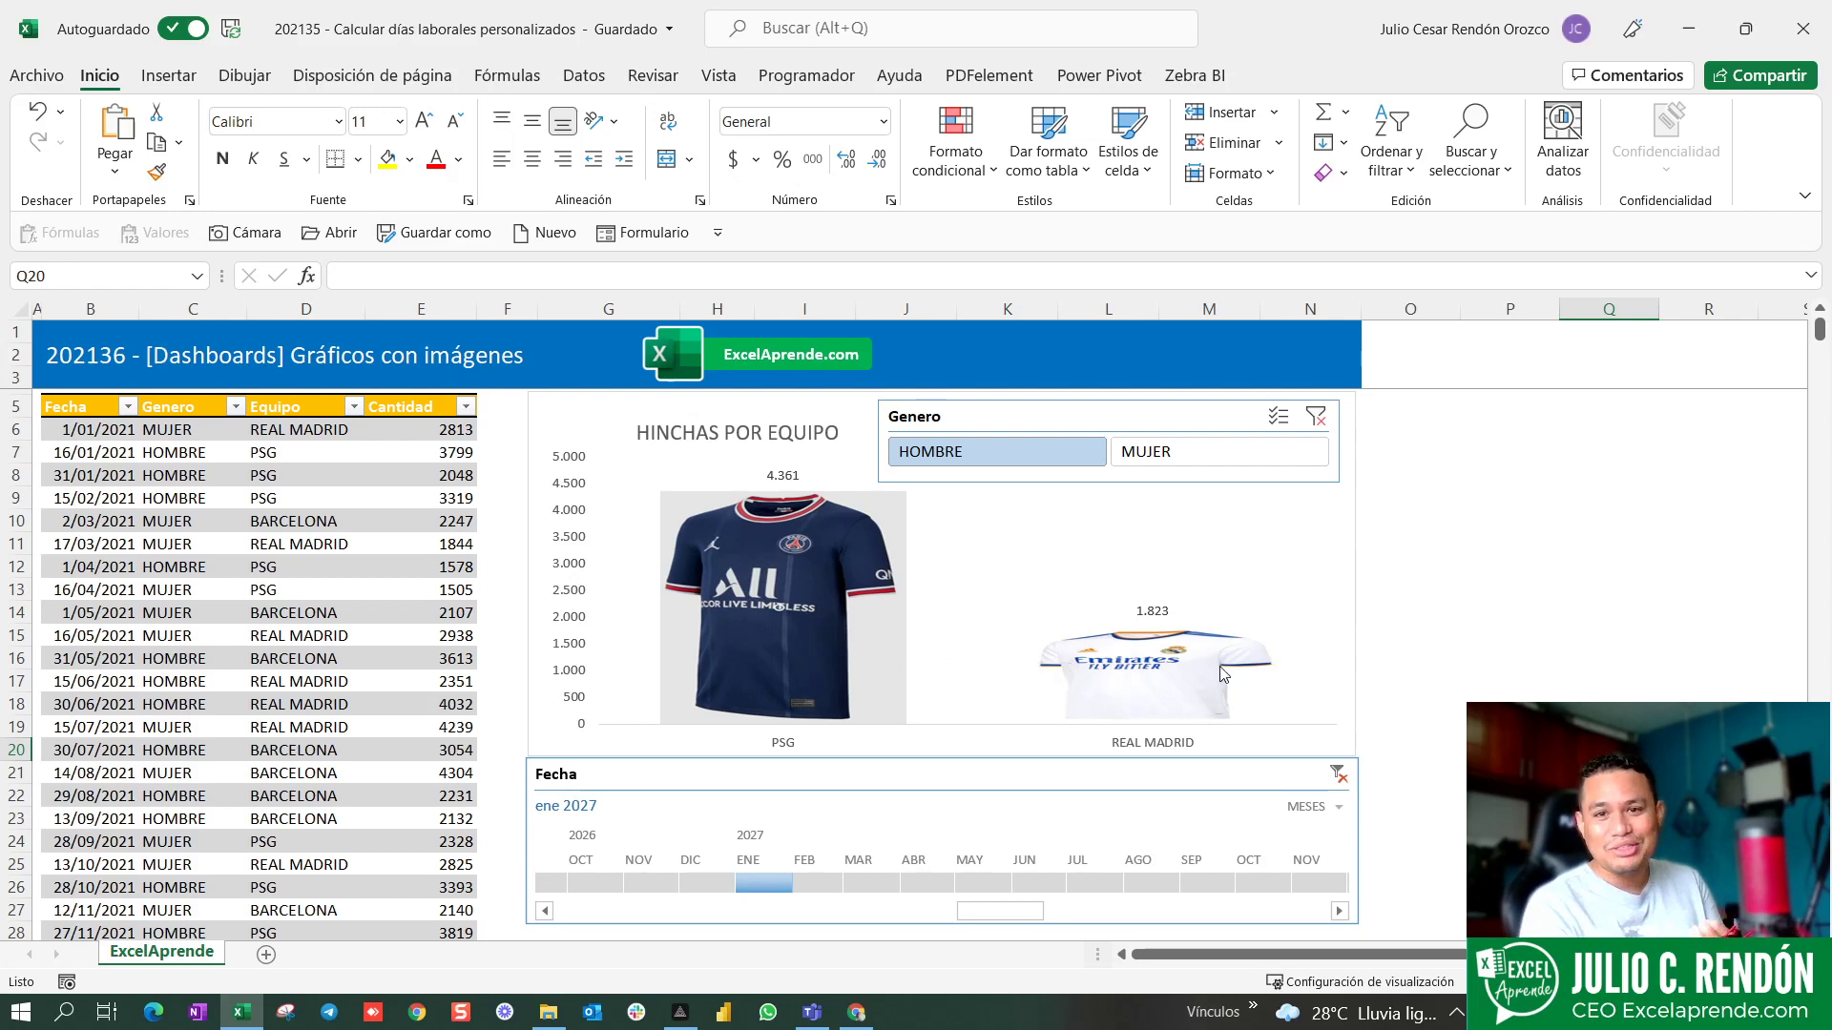
left_click(1336, 773)
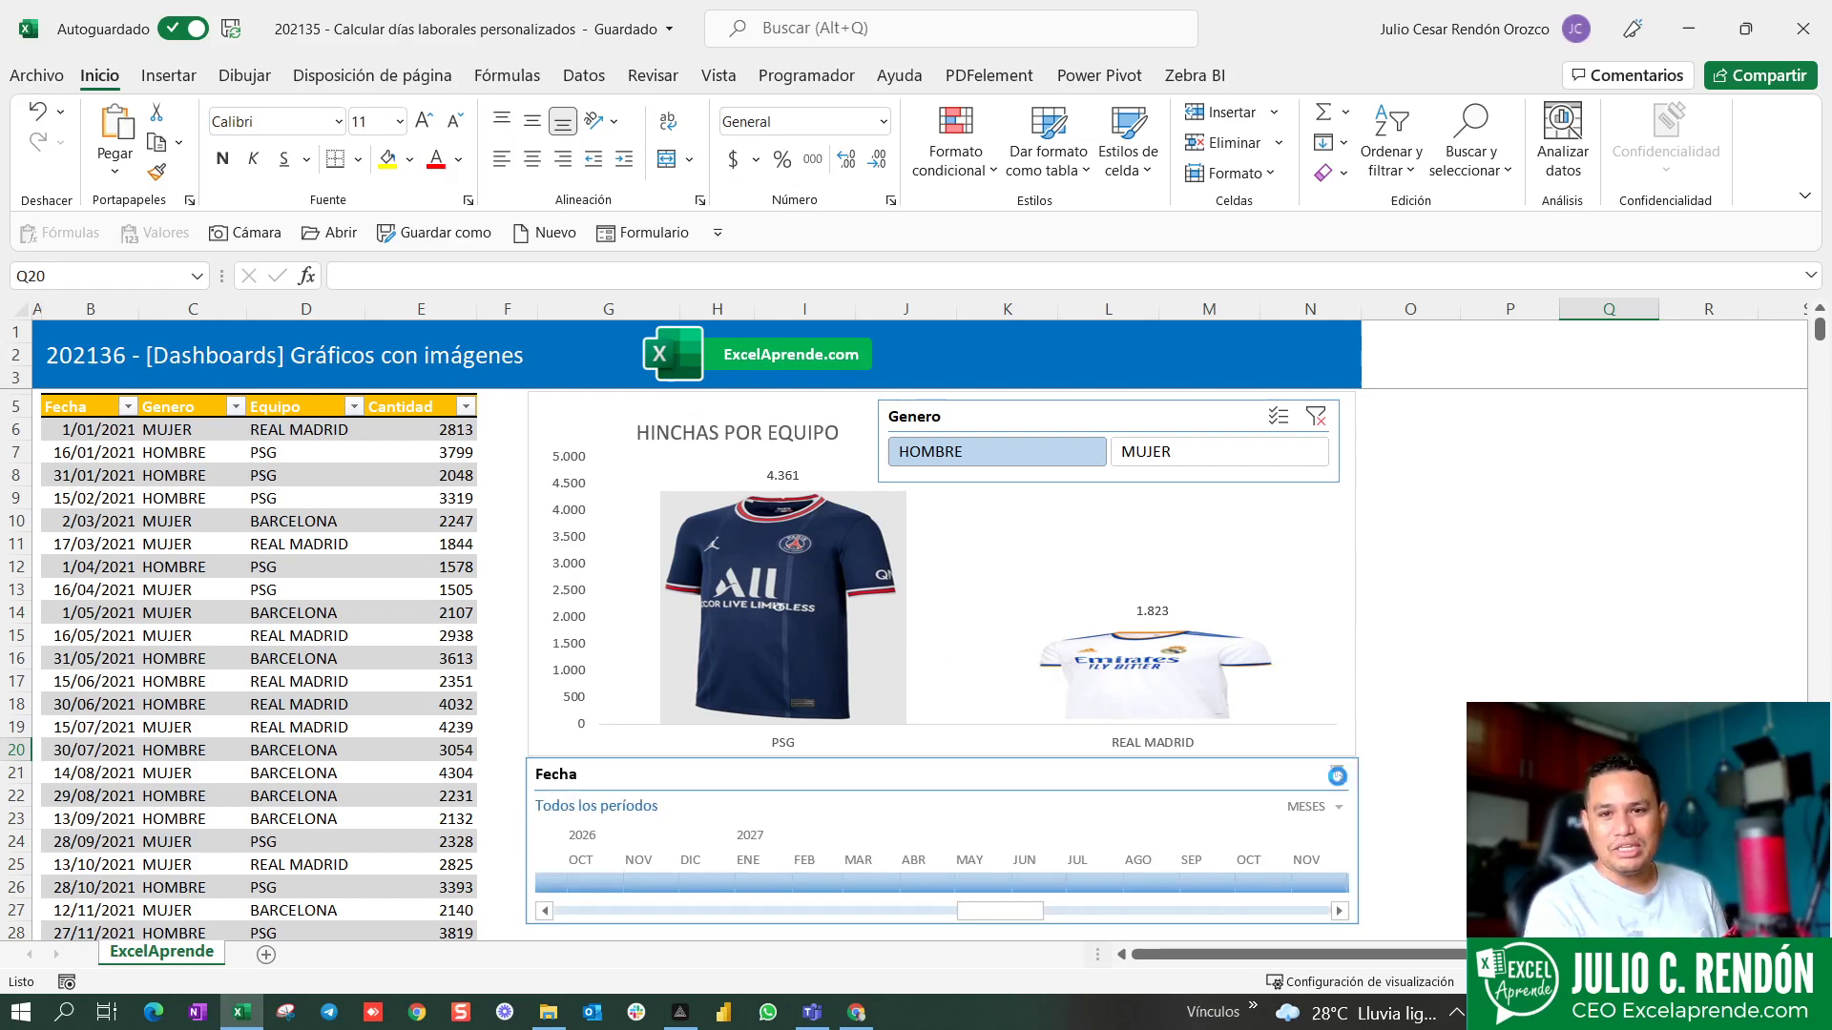
left_click(1316, 416)
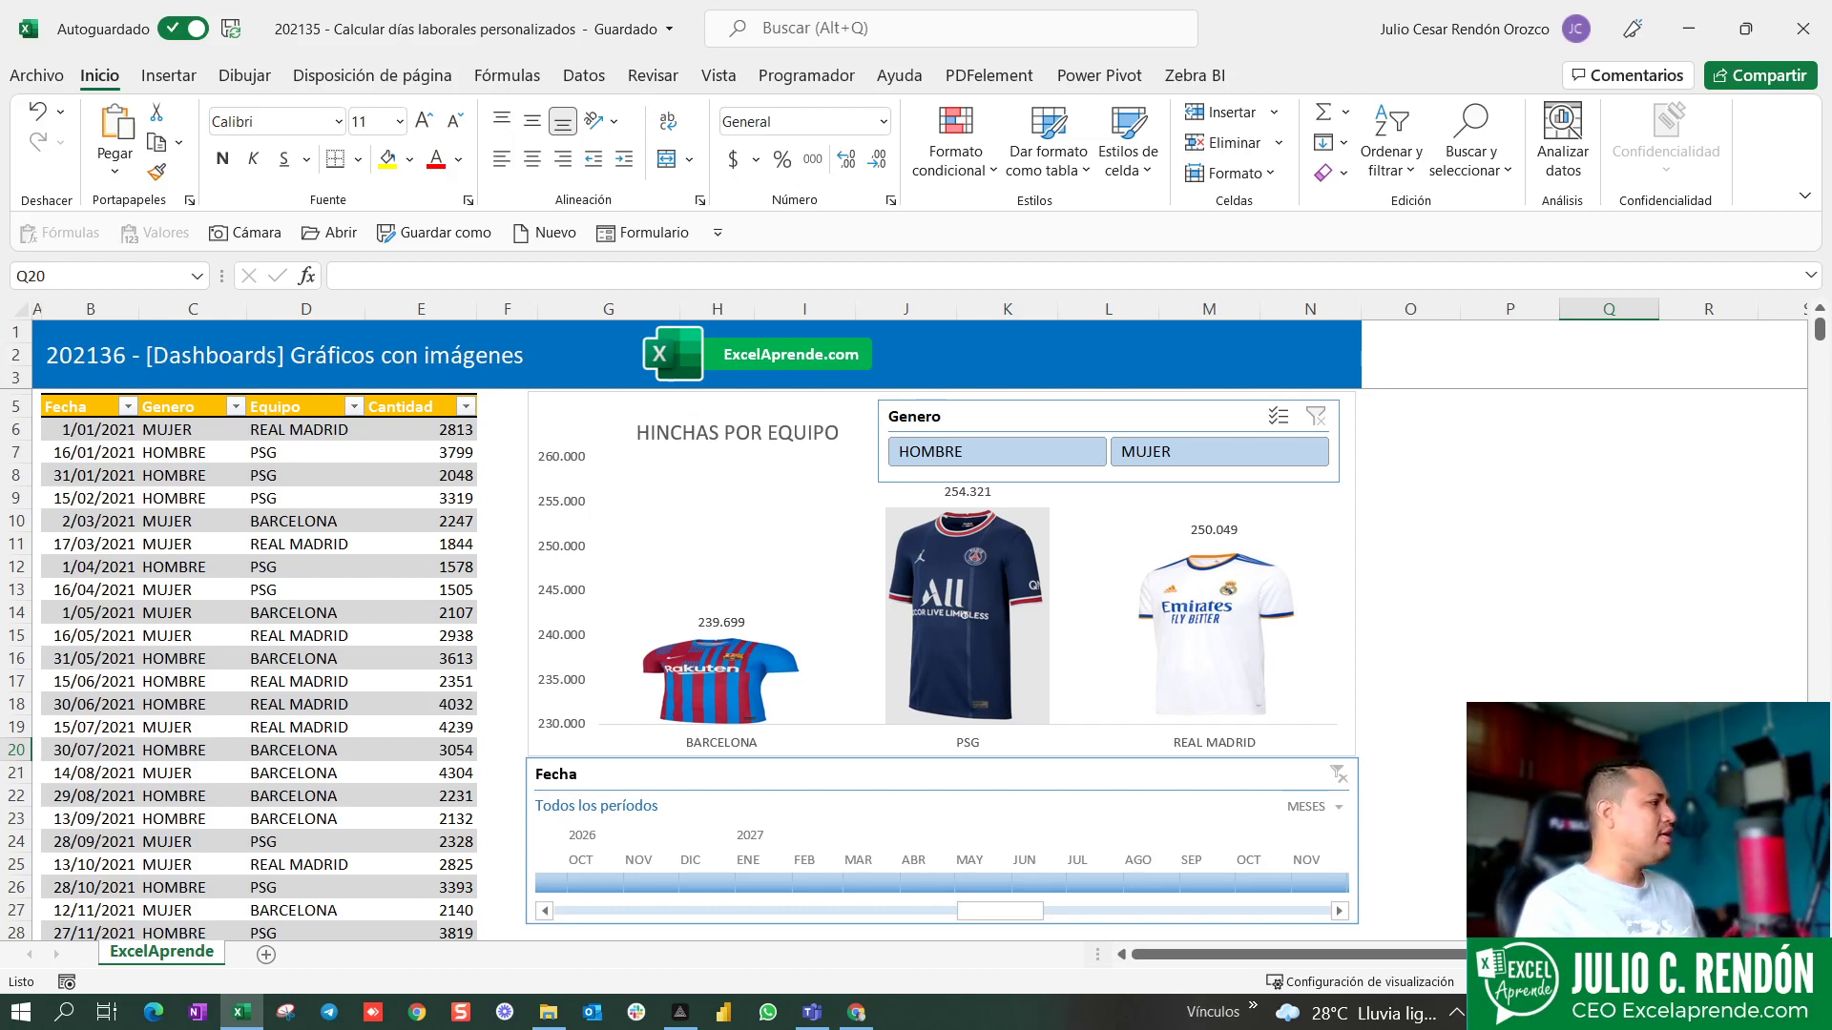
key("alt+Tab")
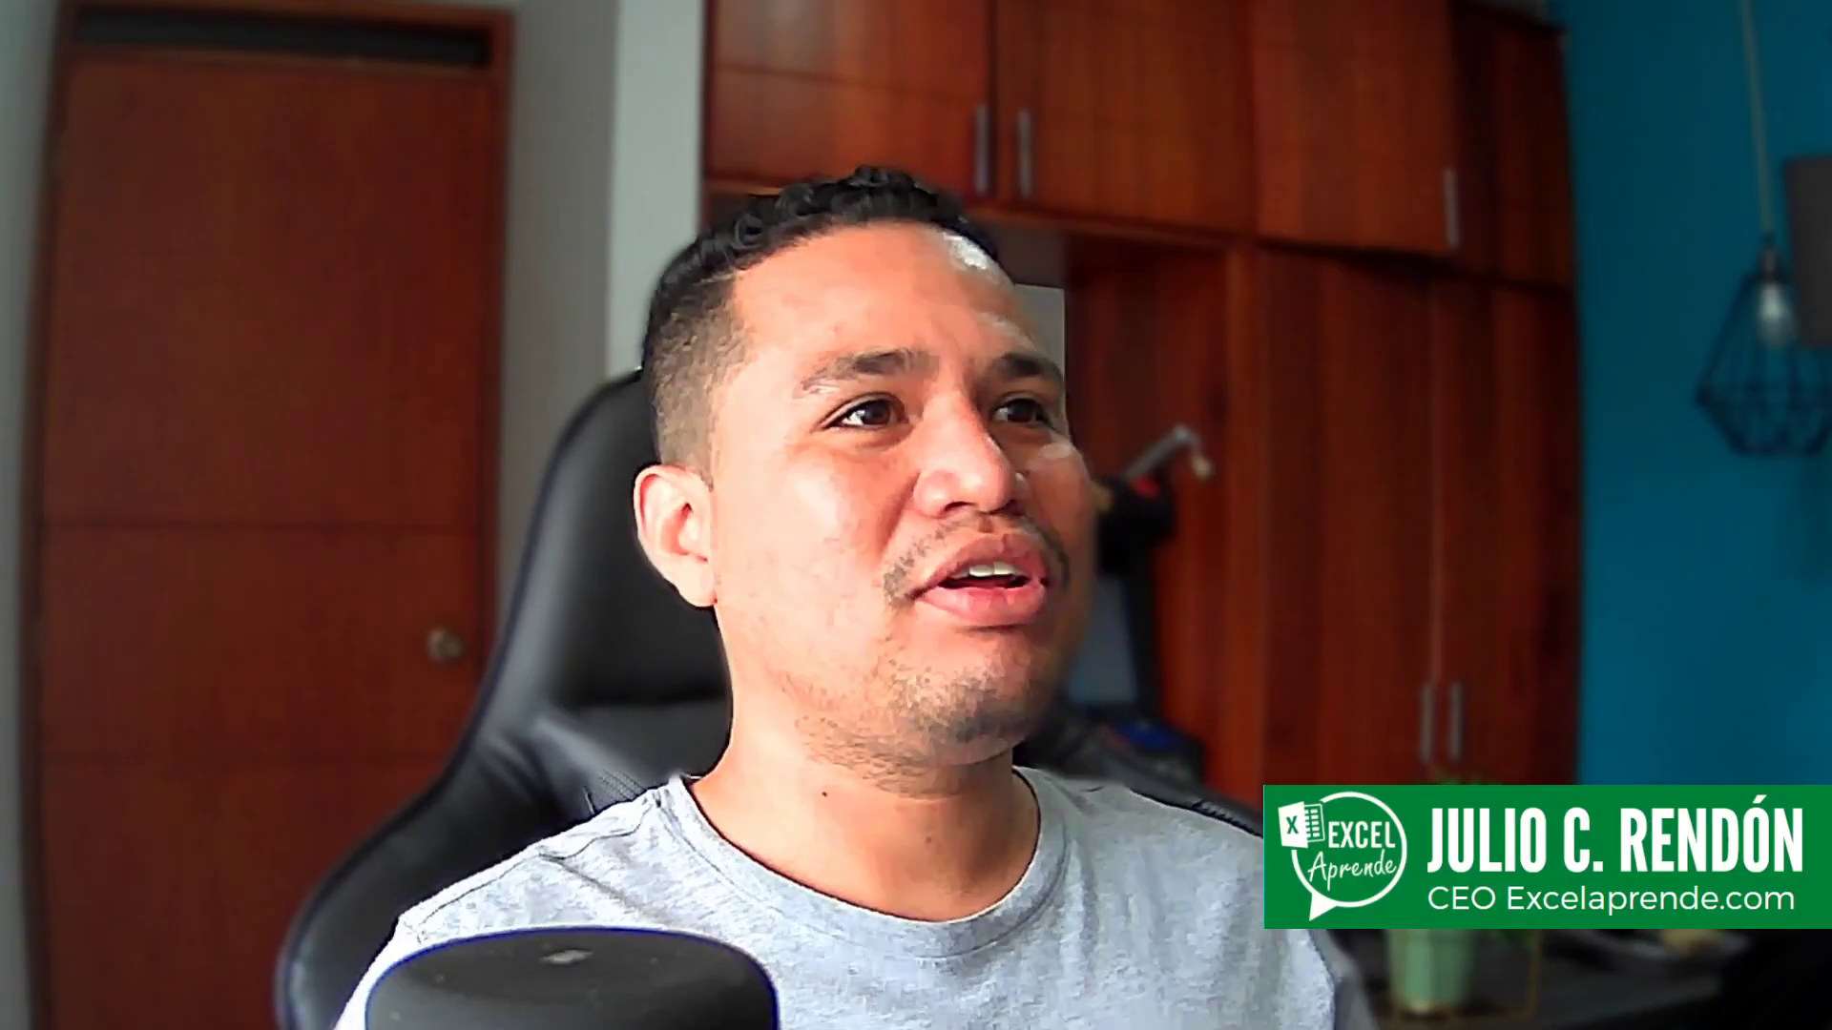